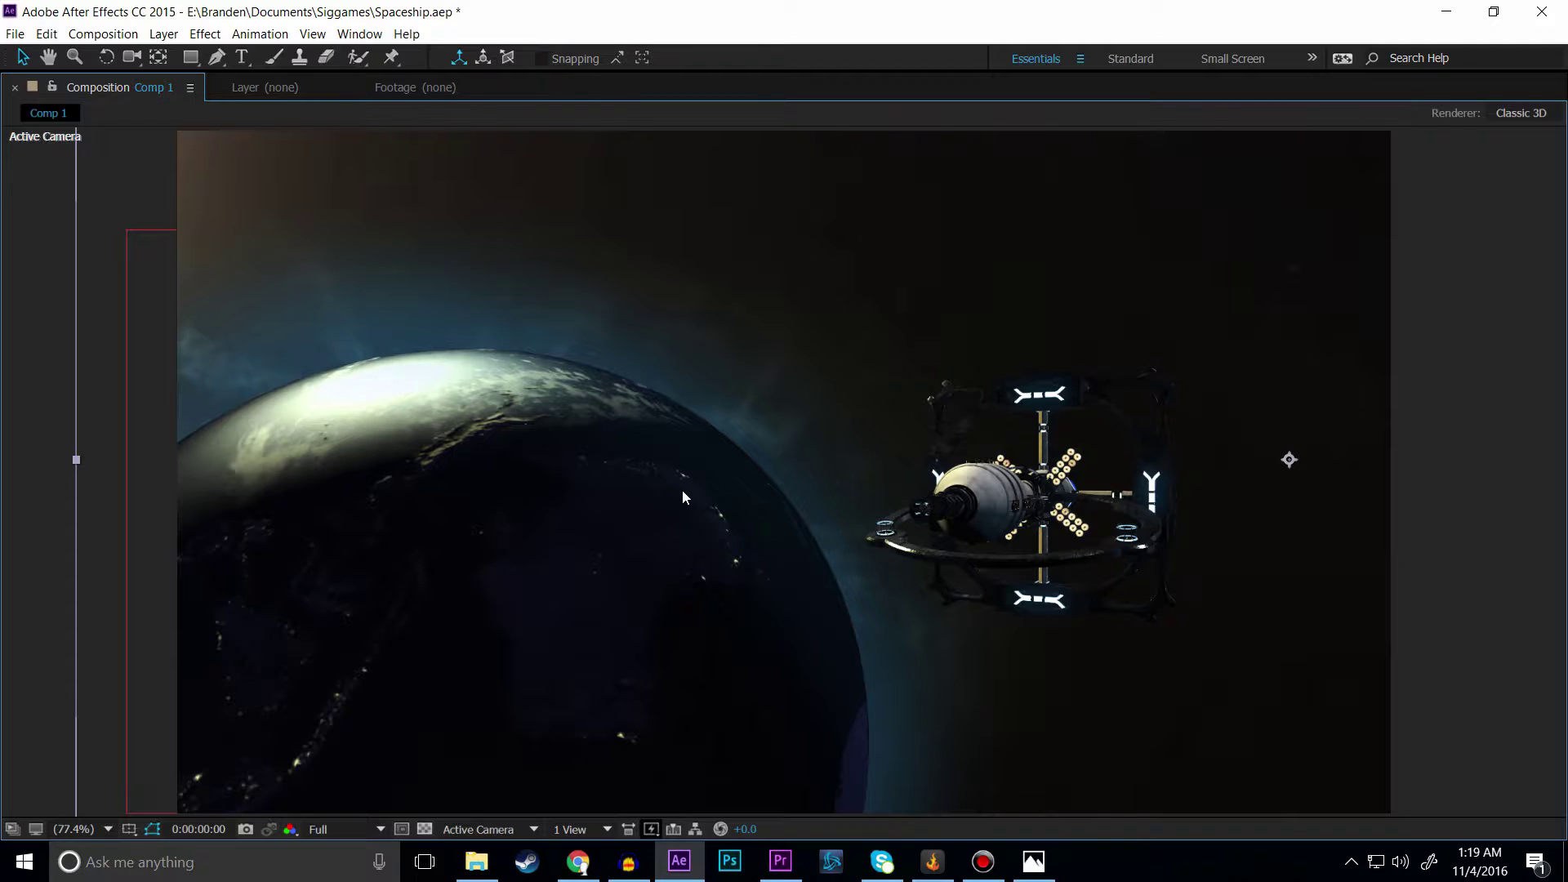
# Step: Restore the full panel layout and create a 1920 x 1080, 60 fps composition named Tutorial
pyautogui.press('`')
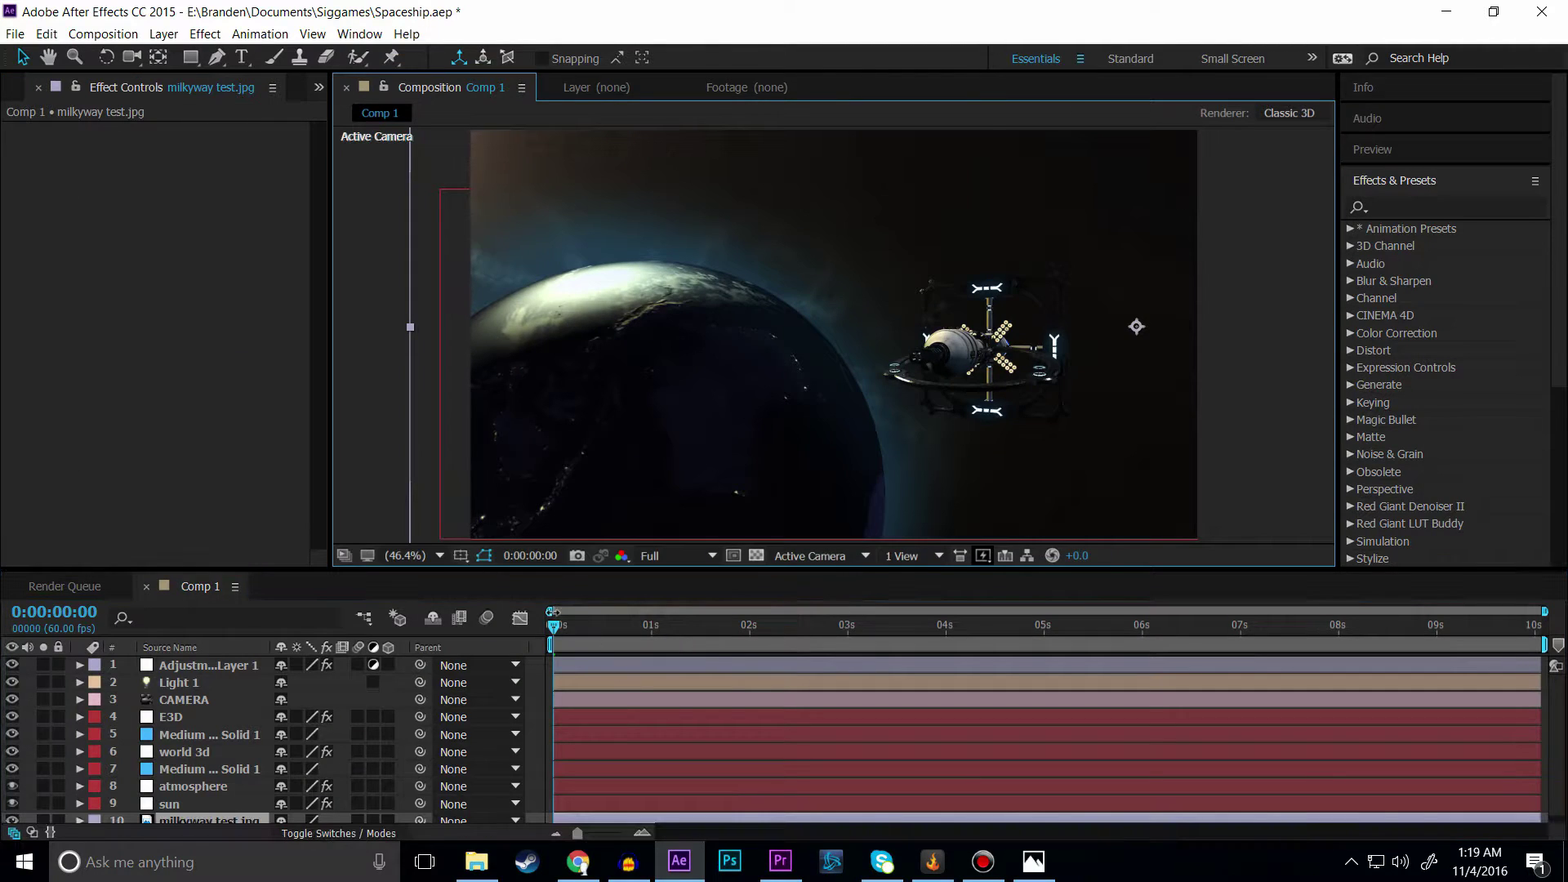
pyautogui.moveTo(565, 626); pyautogui.dragTo(356, 627)
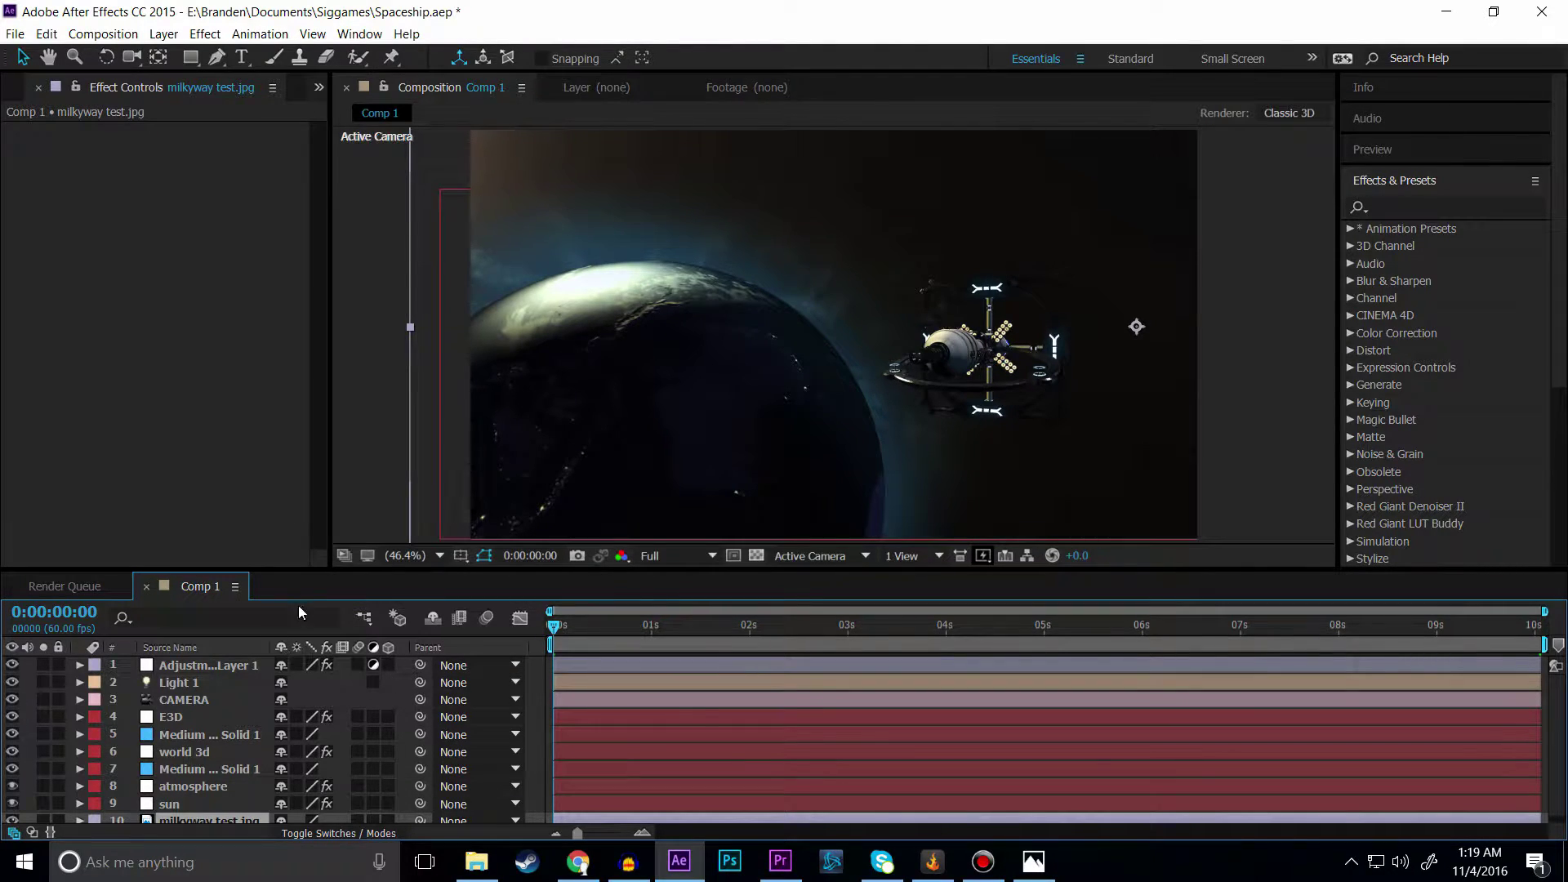
pyautogui.click(17, 87)
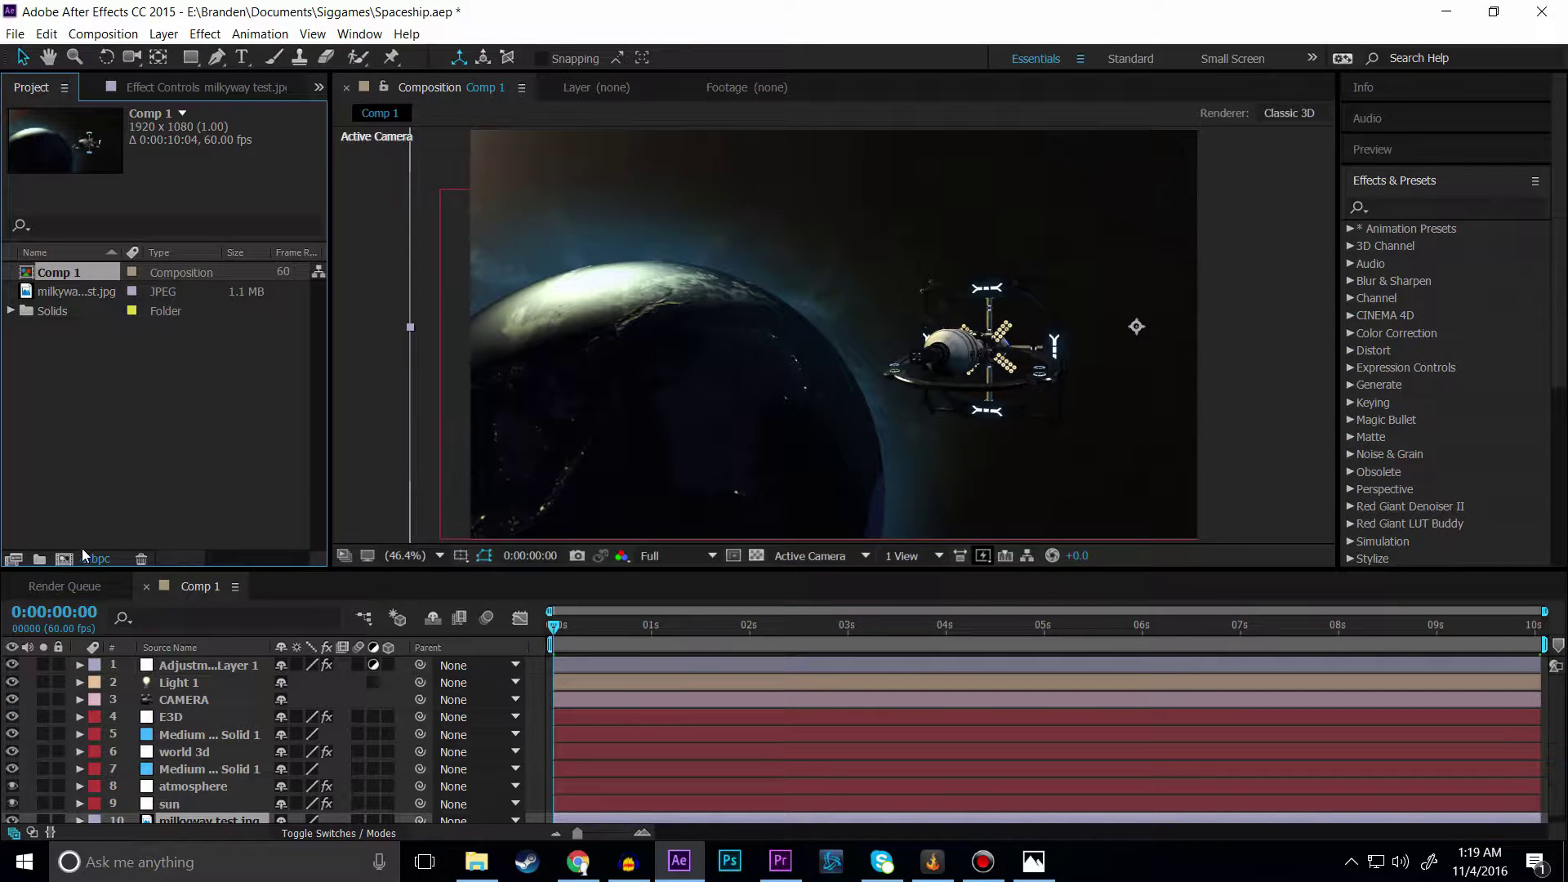
pyautogui.click(63, 558)
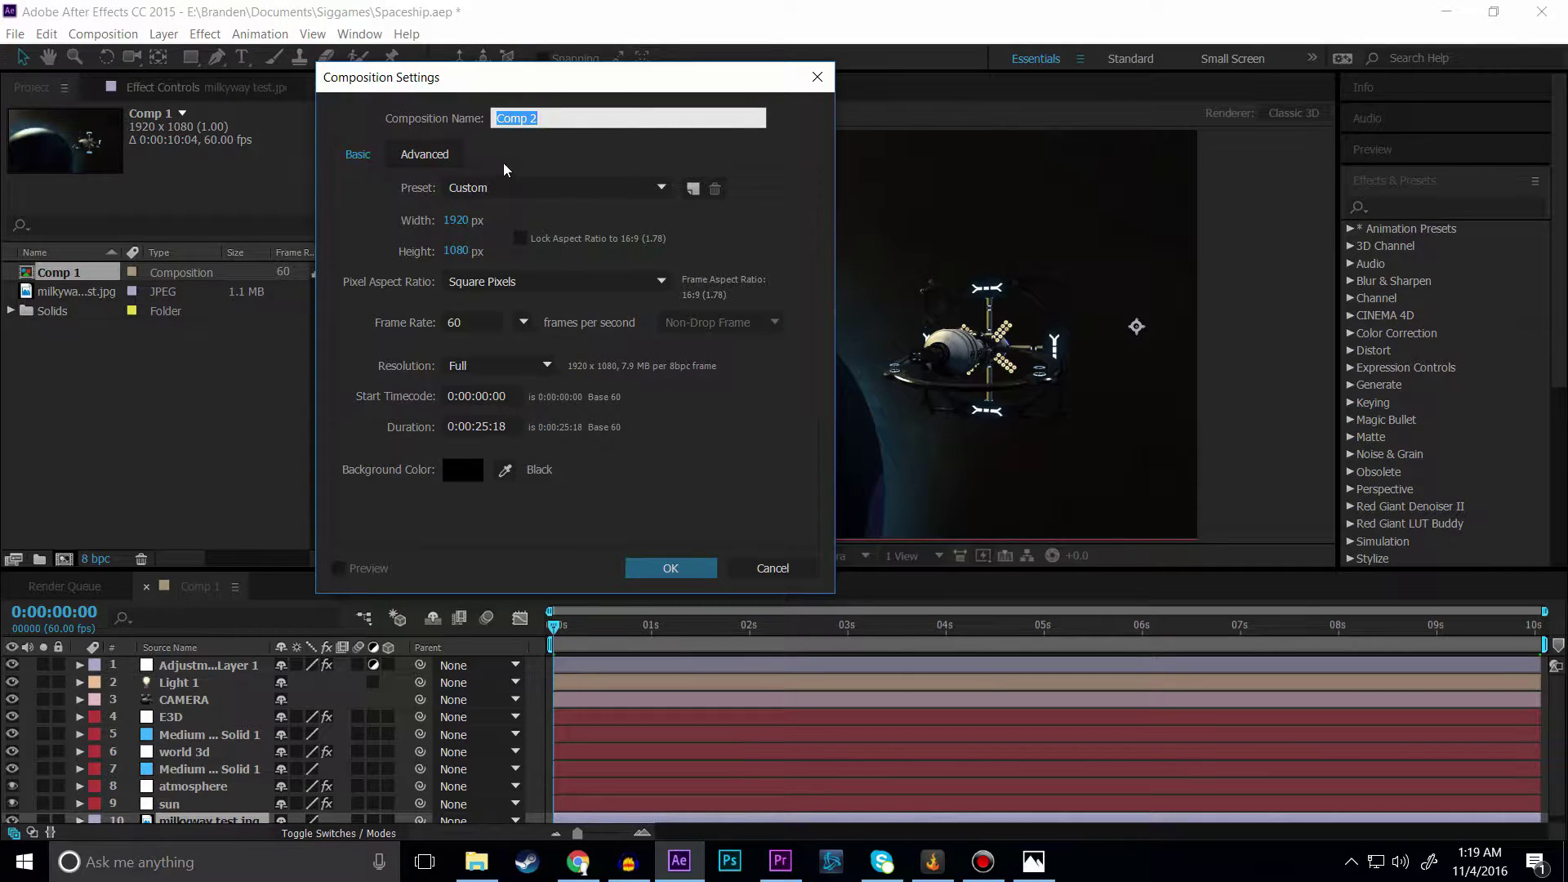
pyautogui.click(478, 188)
pyautogui.click(477, 210)
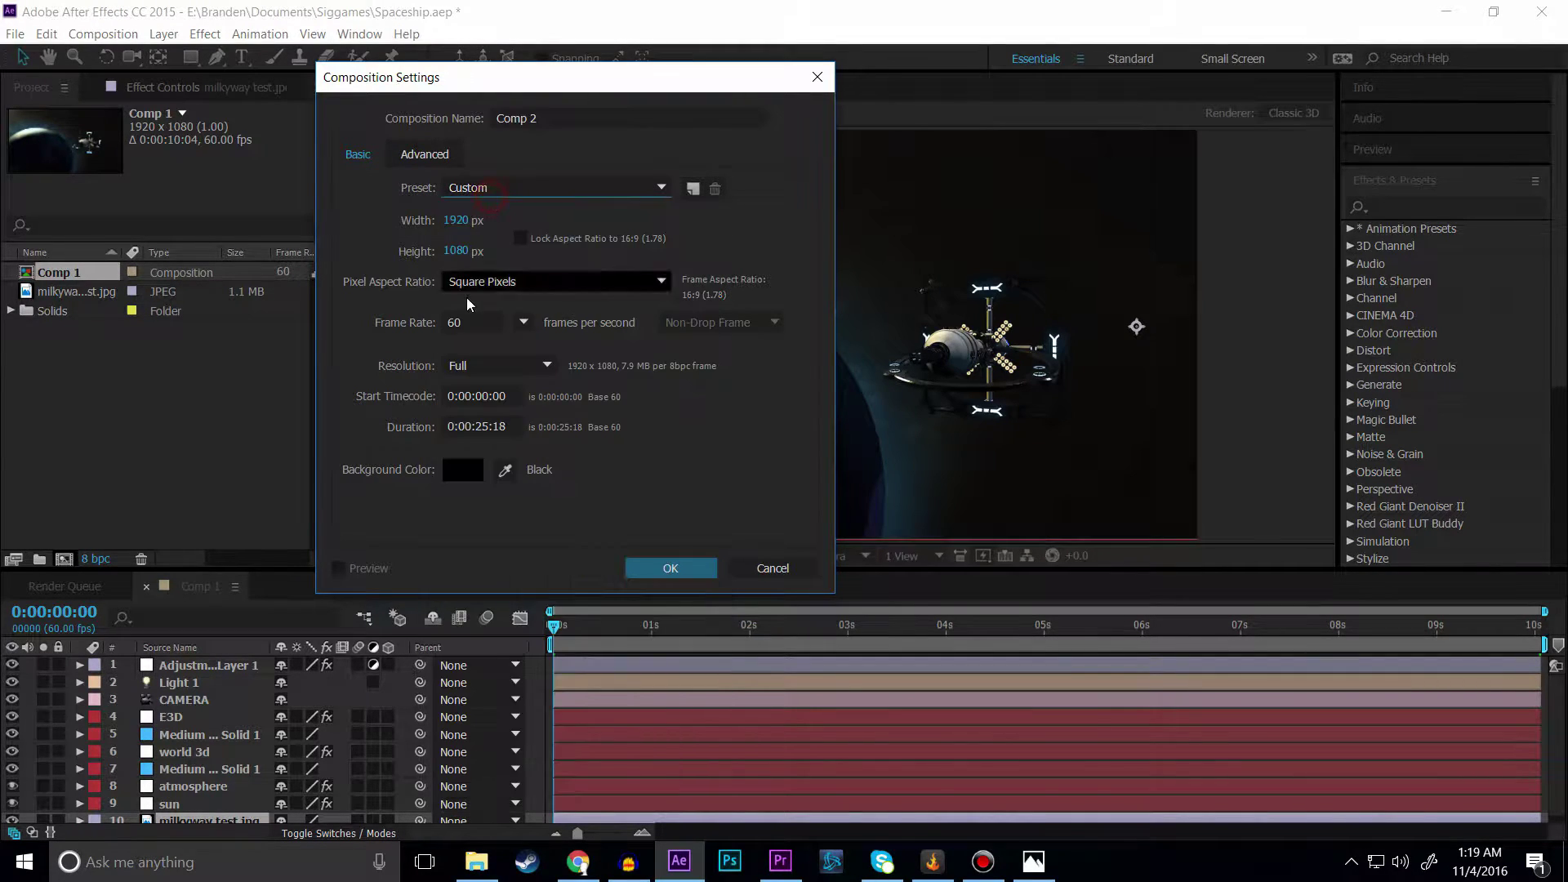
pyautogui.click(565, 116)
pyautogui.press('BackSpace')
pyautogui.press('BackSpace')
pyautogui.press('BackSpace')
pyautogui.press('BackSpace')
pyautogui.press('BackSpace')
pyautogui.press('BackSpace')
pyautogui.write('Tutorial')
pyautogui.press('Return')
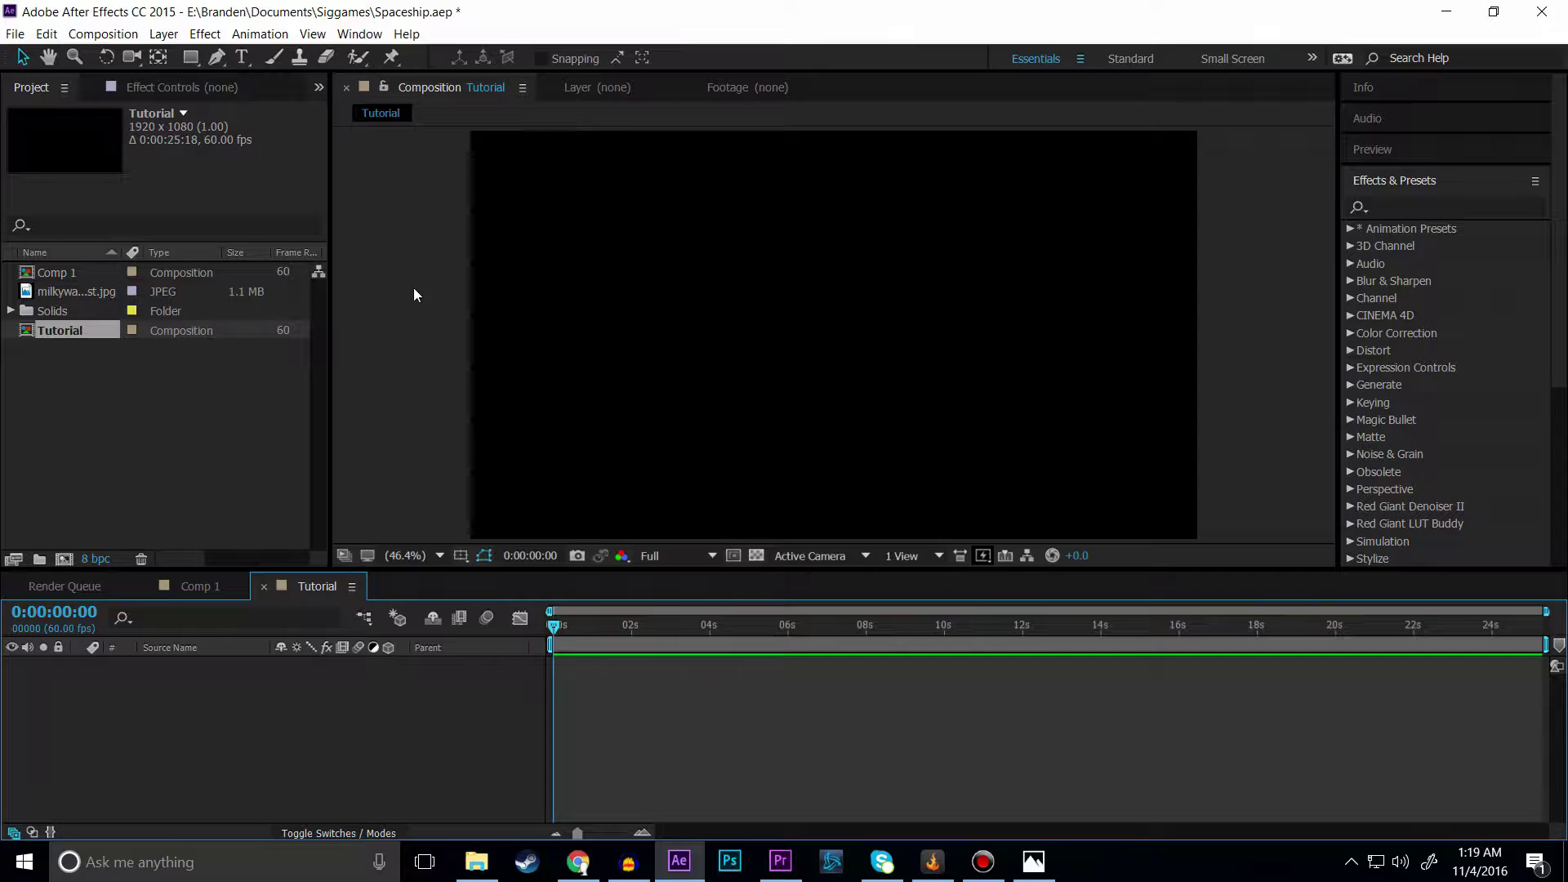
# Step: Copy the E3D layer from Comp 1 into the Tutorial composition
pyautogui.click(203, 587)
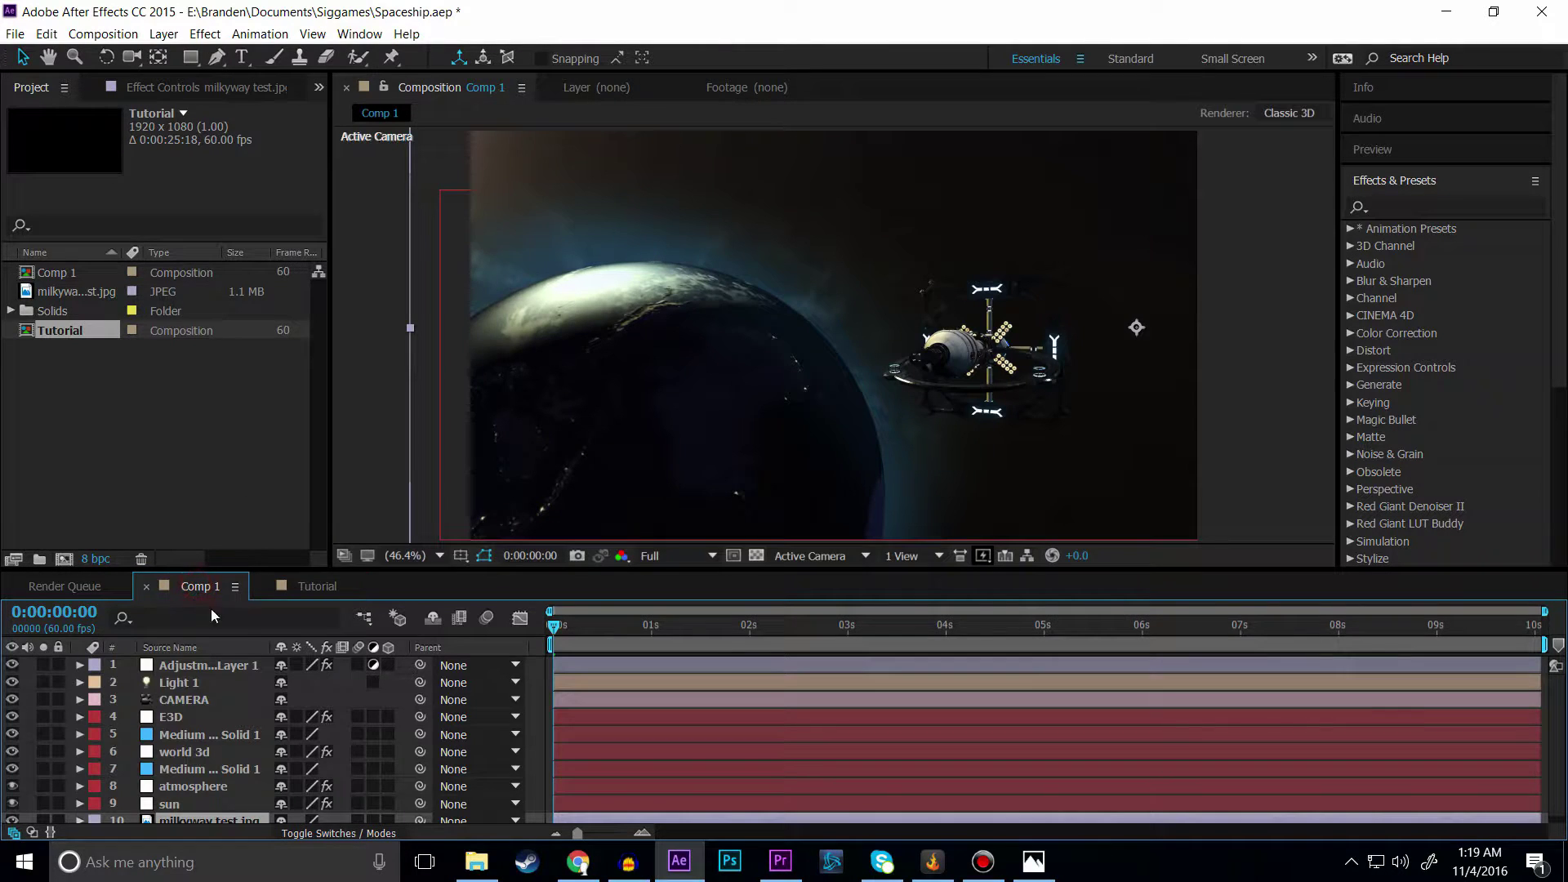
pyautogui.scroll(-1, 175, 730)
pyautogui.click(178, 711)
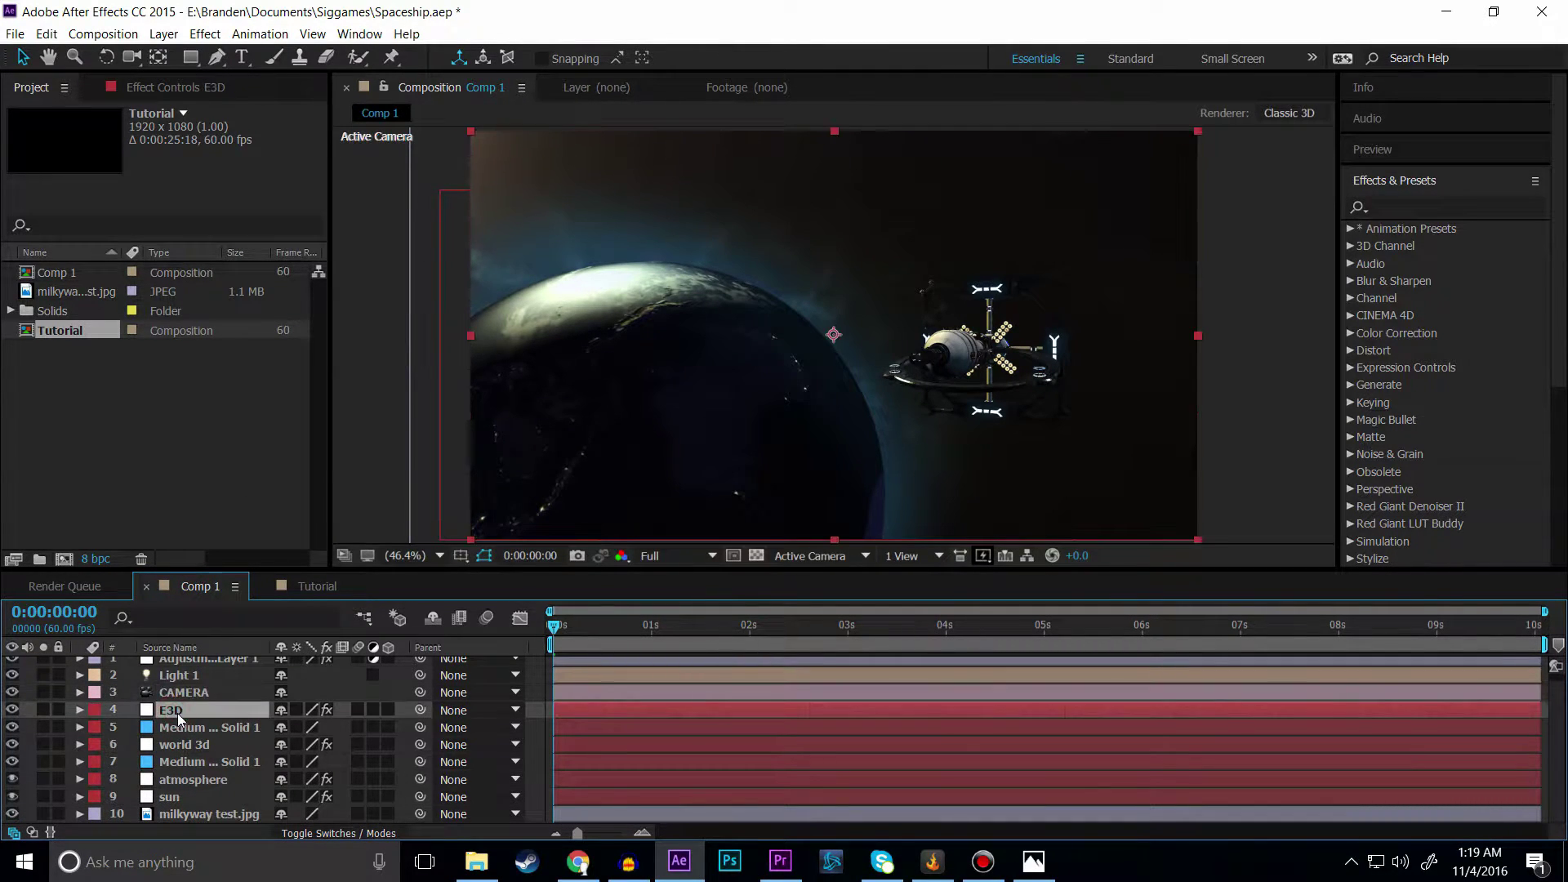
pyautogui.click(294, 585)
pyautogui.hotkey('ctrl', 'v')
pyautogui.moveTo(610, 630); pyautogui.dragTo(407, 626)
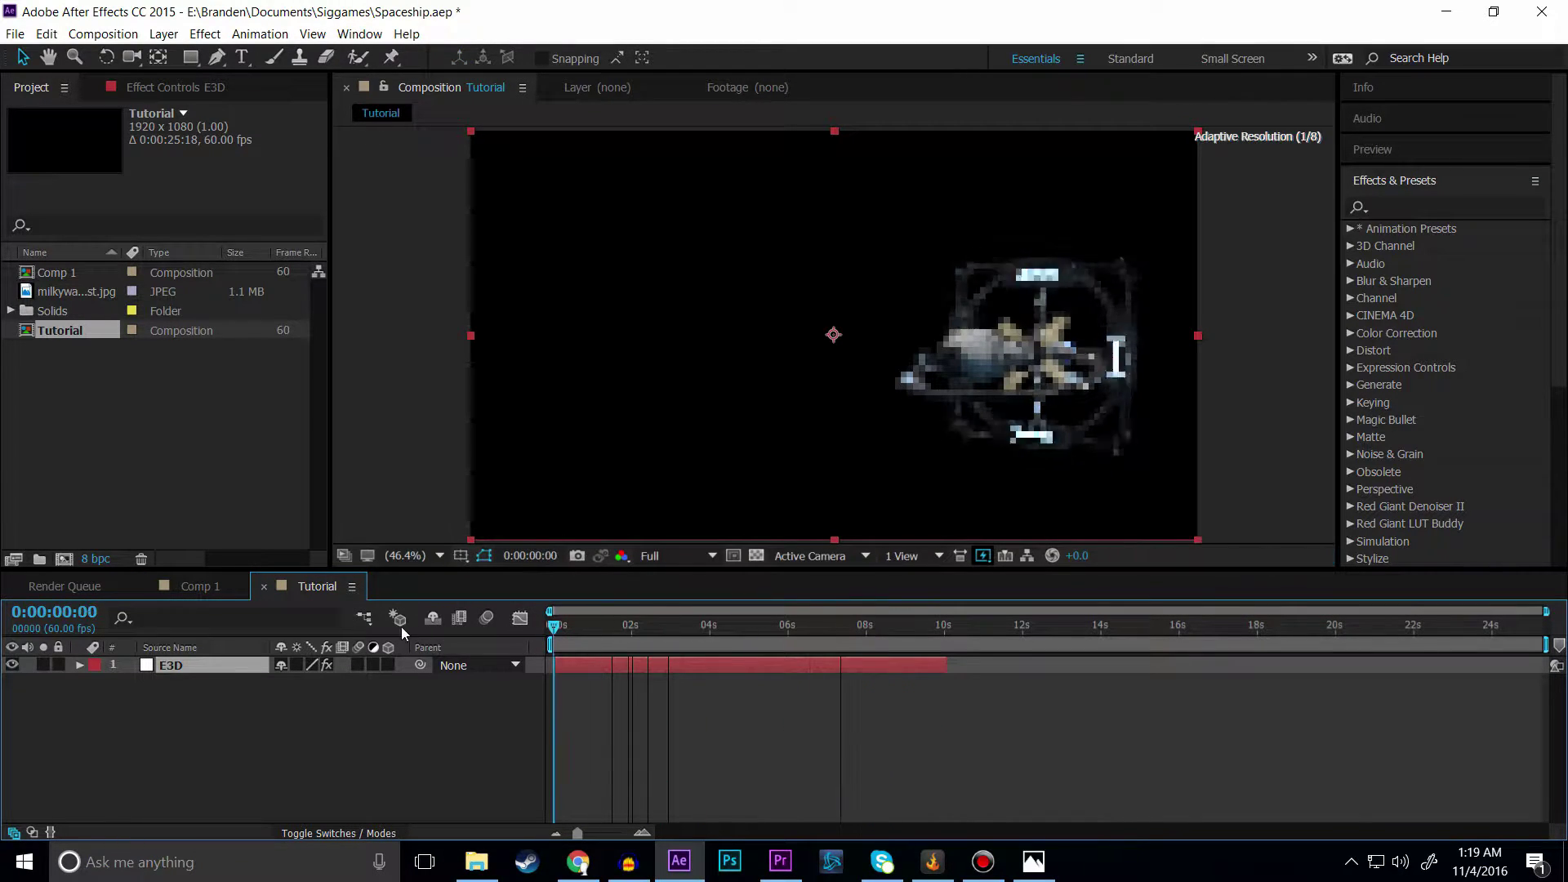
# Step: Set Add Lighting to None in the lighting render settings of the E3D layer's Element effect
pyautogui.click(169, 88)
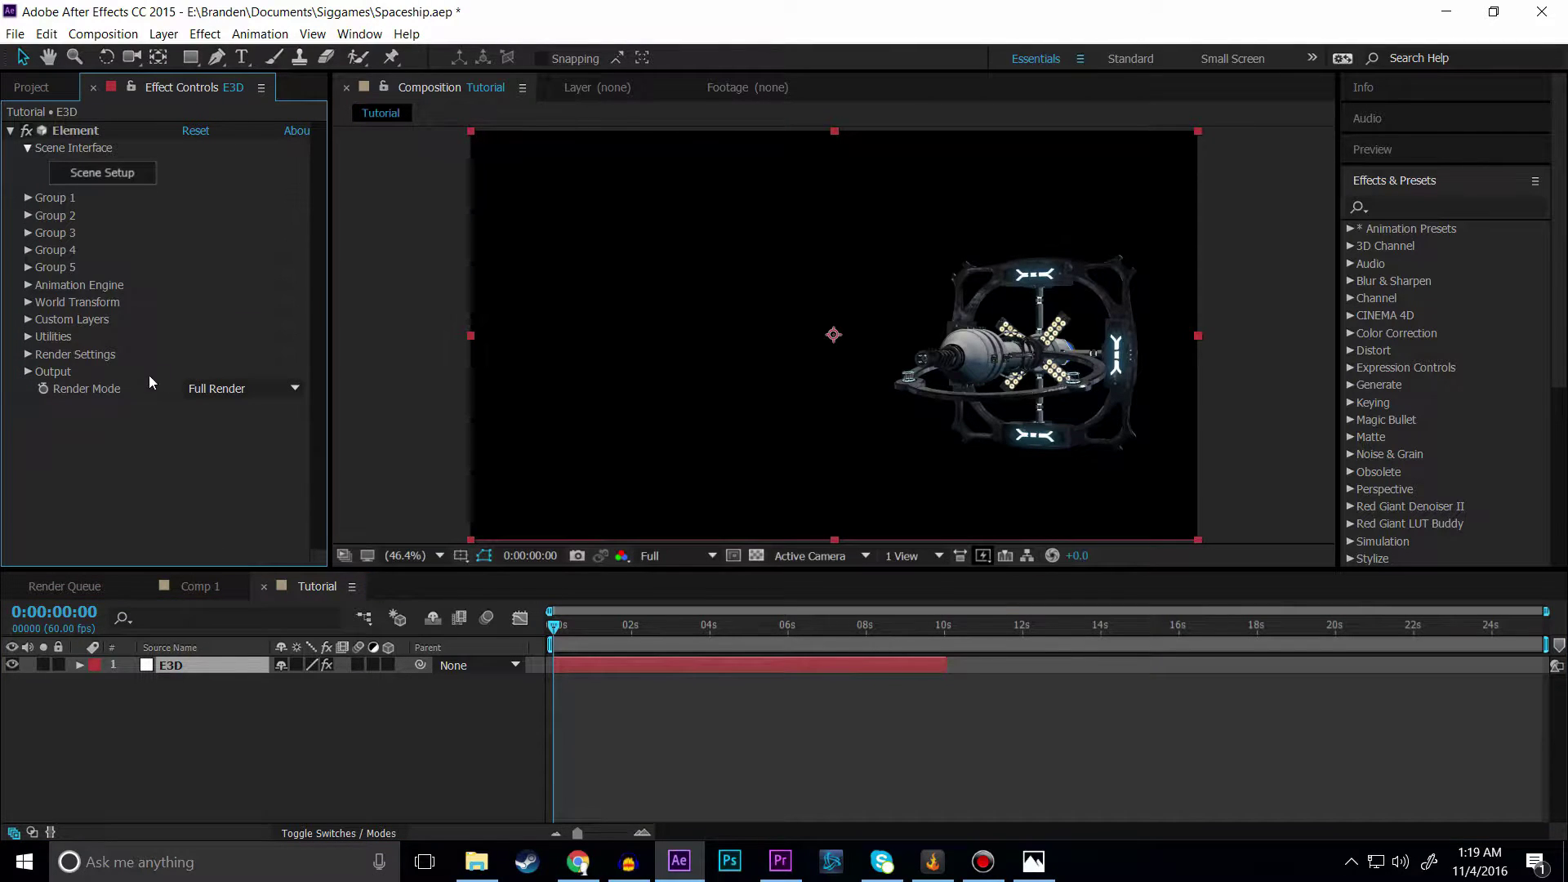
pyautogui.click(27, 354)
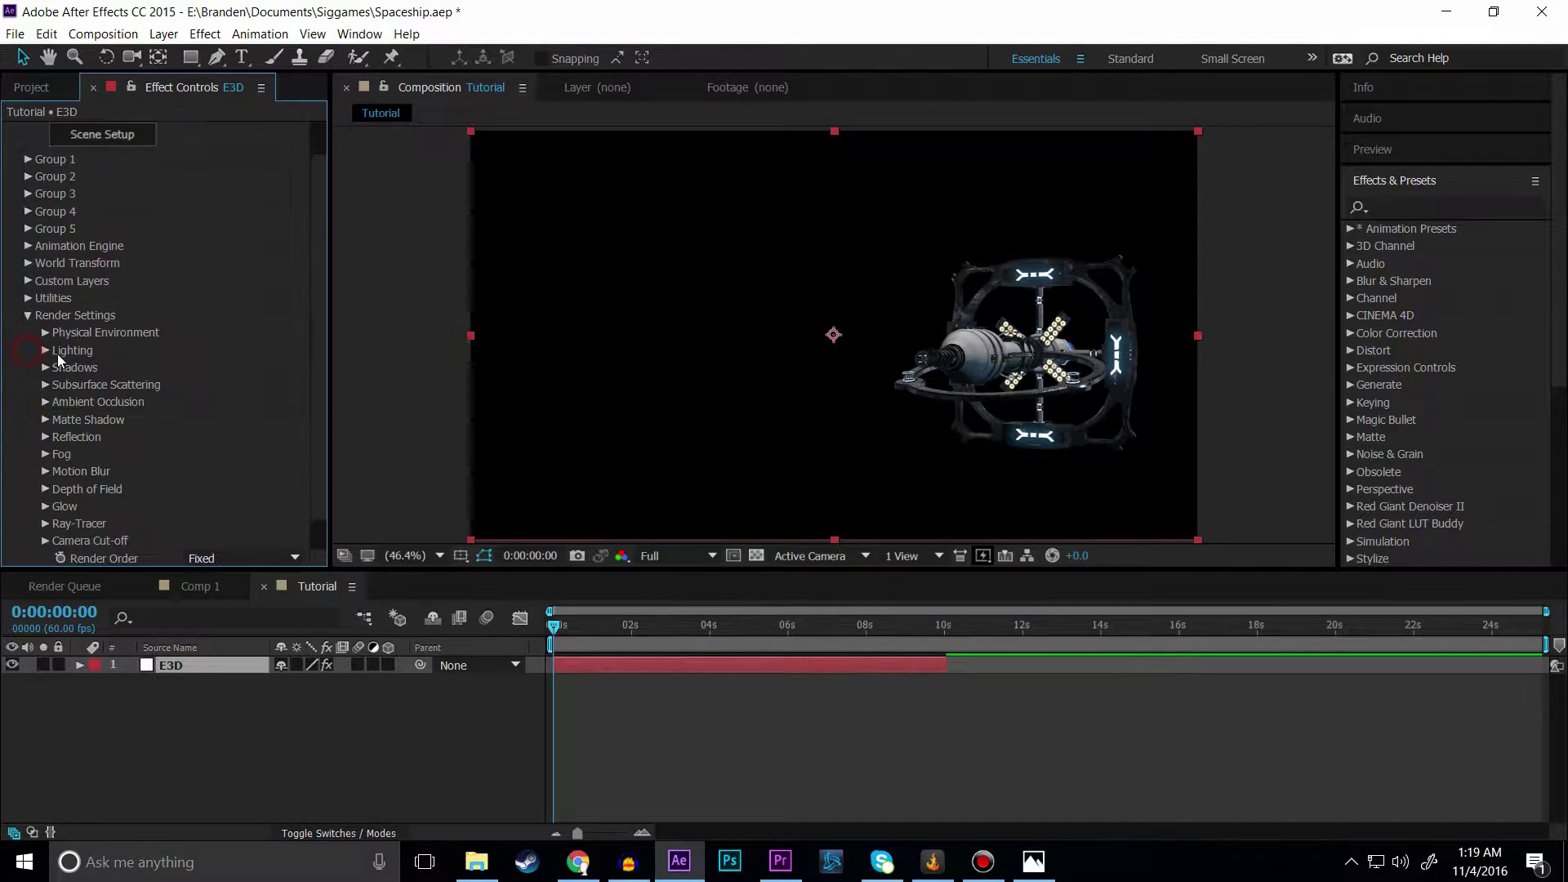
pyautogui.scroll(-1, 73, 356)
pyautogui.click(45, 315)
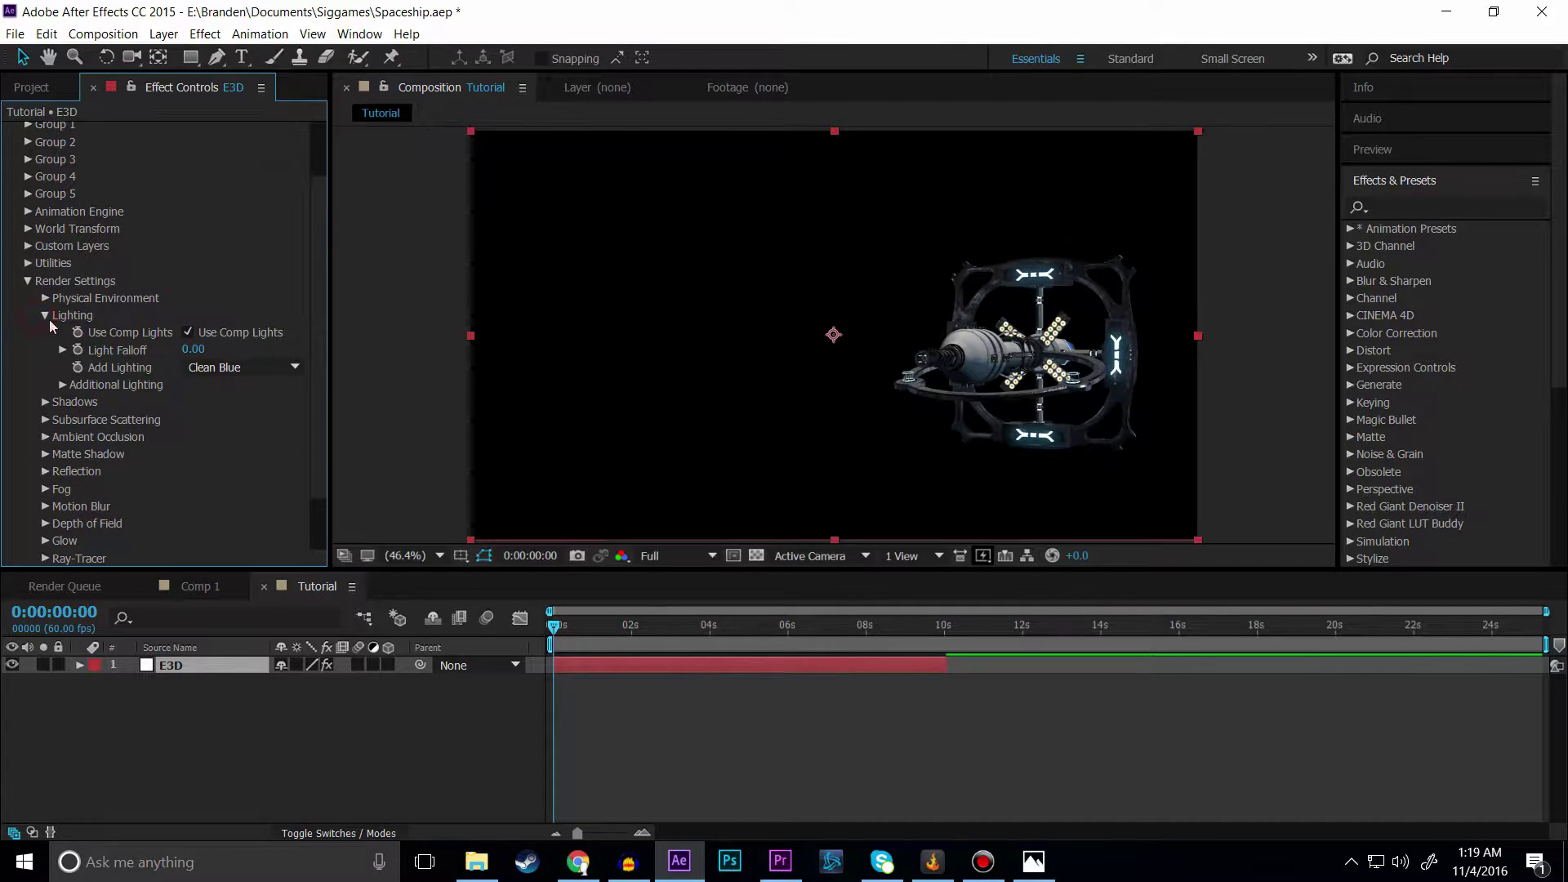
pyautogui.click(226, 370)
pyautogui.click(222, 384)
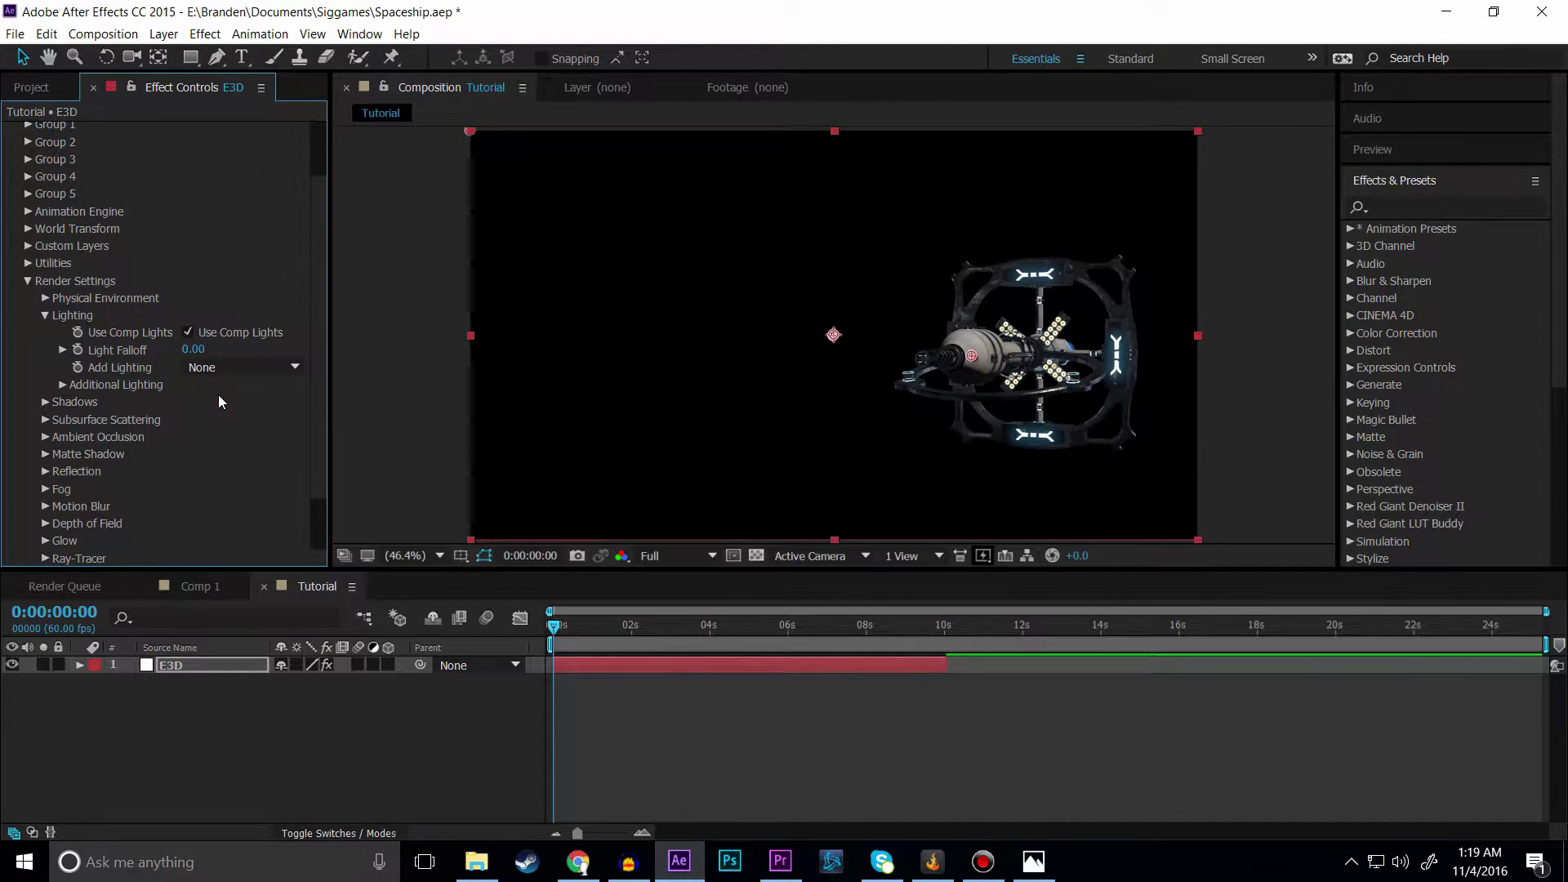
# Step: Toggle Use Comp Lights off and on to compare the ship's lighting, leaving it enabled, and collapse Render Settings
pyautogui.click(188, 332)
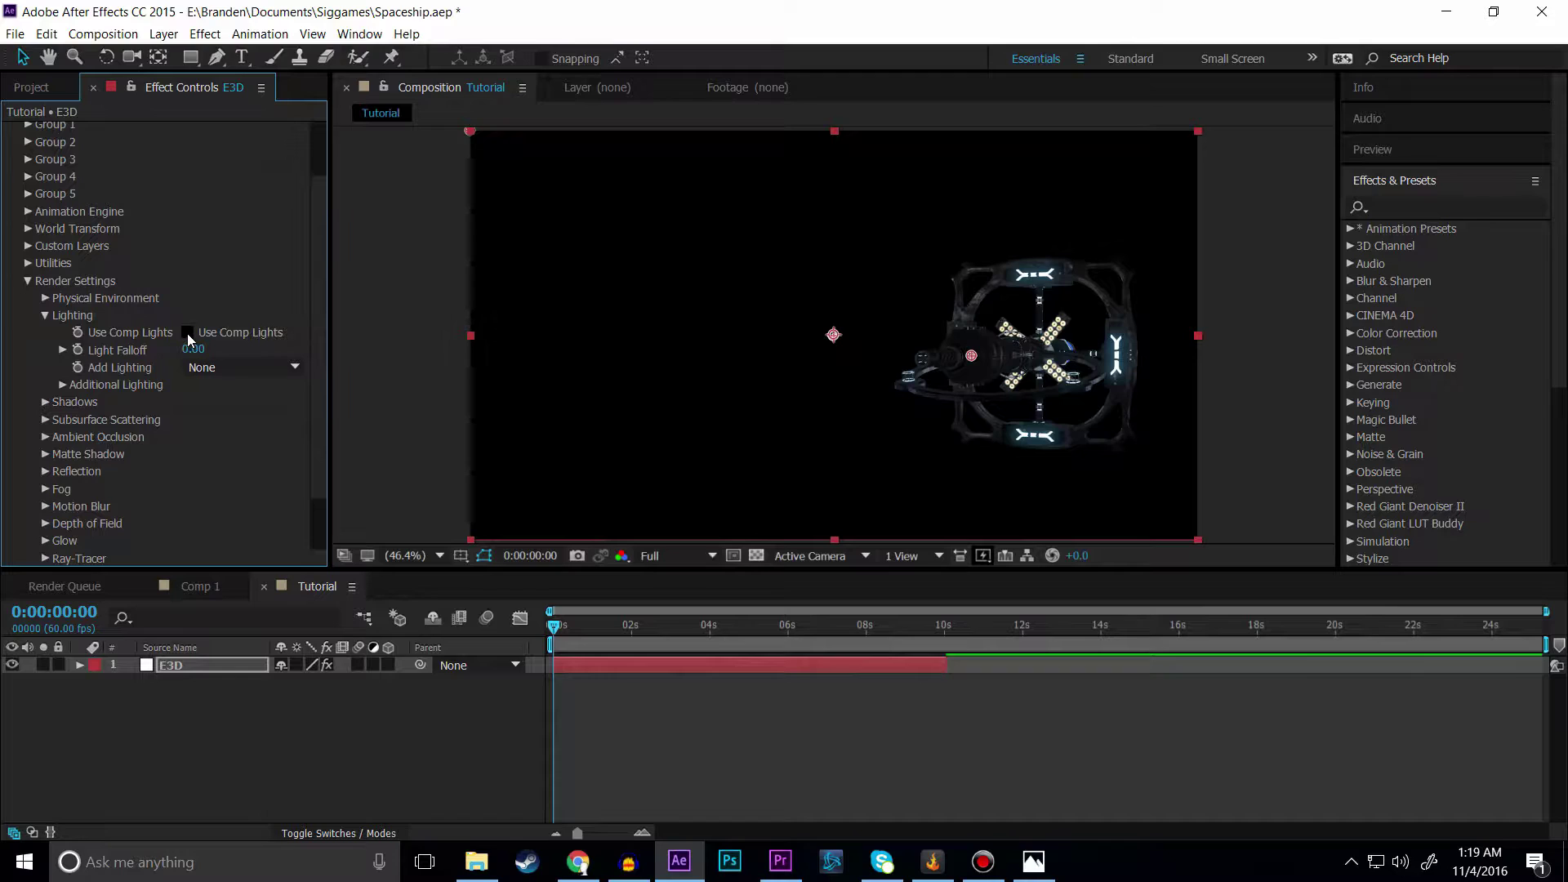
pyautogui.click(187, 333)
pyautogui.click(188, 332)
pyautogui.click(188, 332)
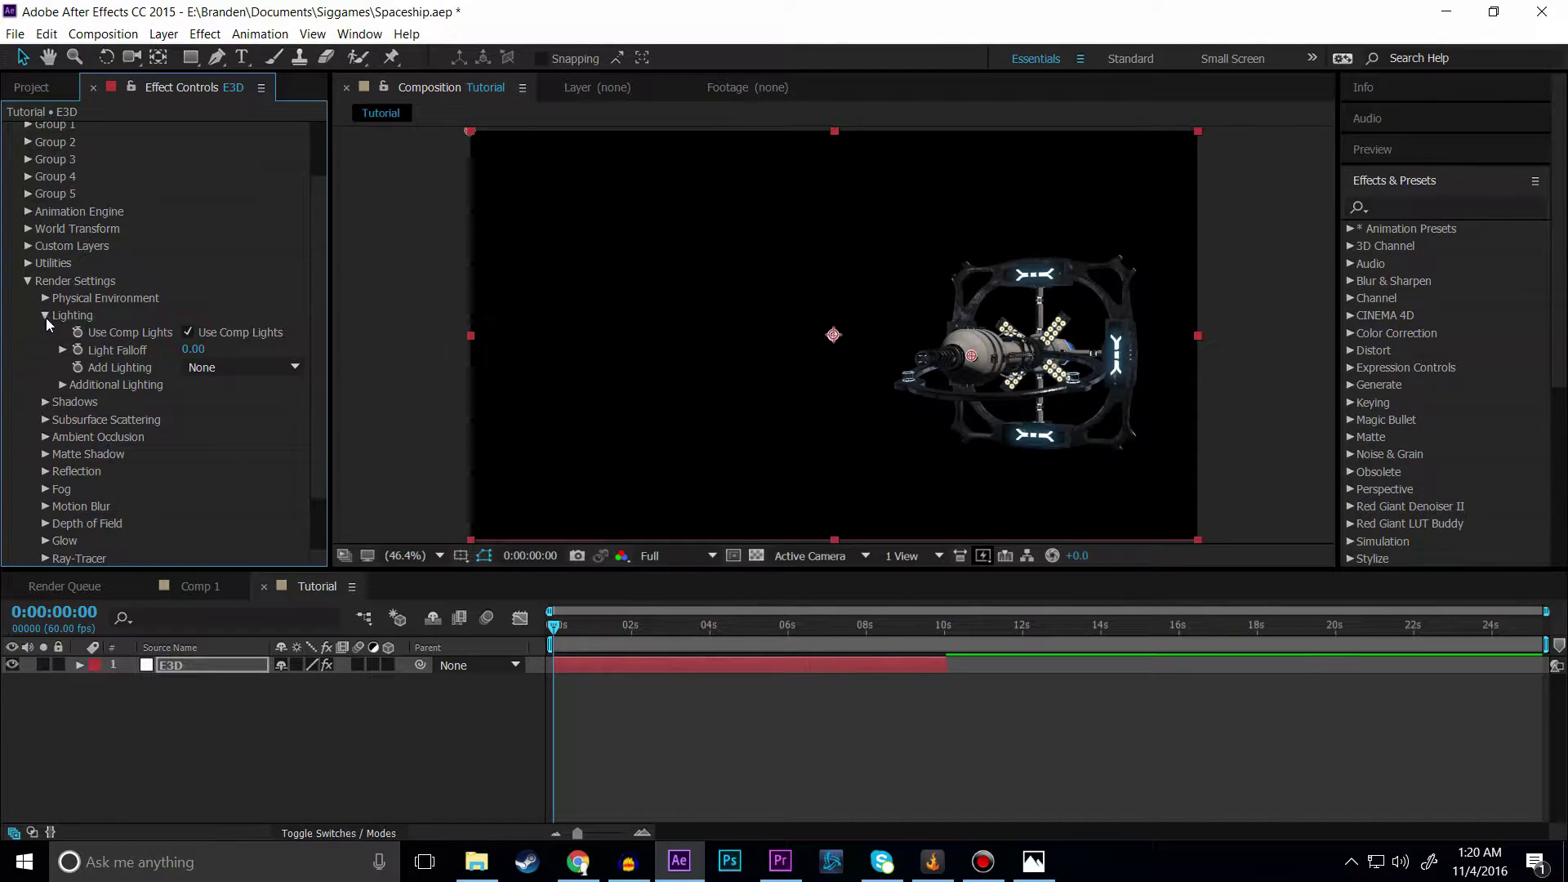
pyautogui.click(28, 280)
pyautogui.scroll(-5, 763, 355)
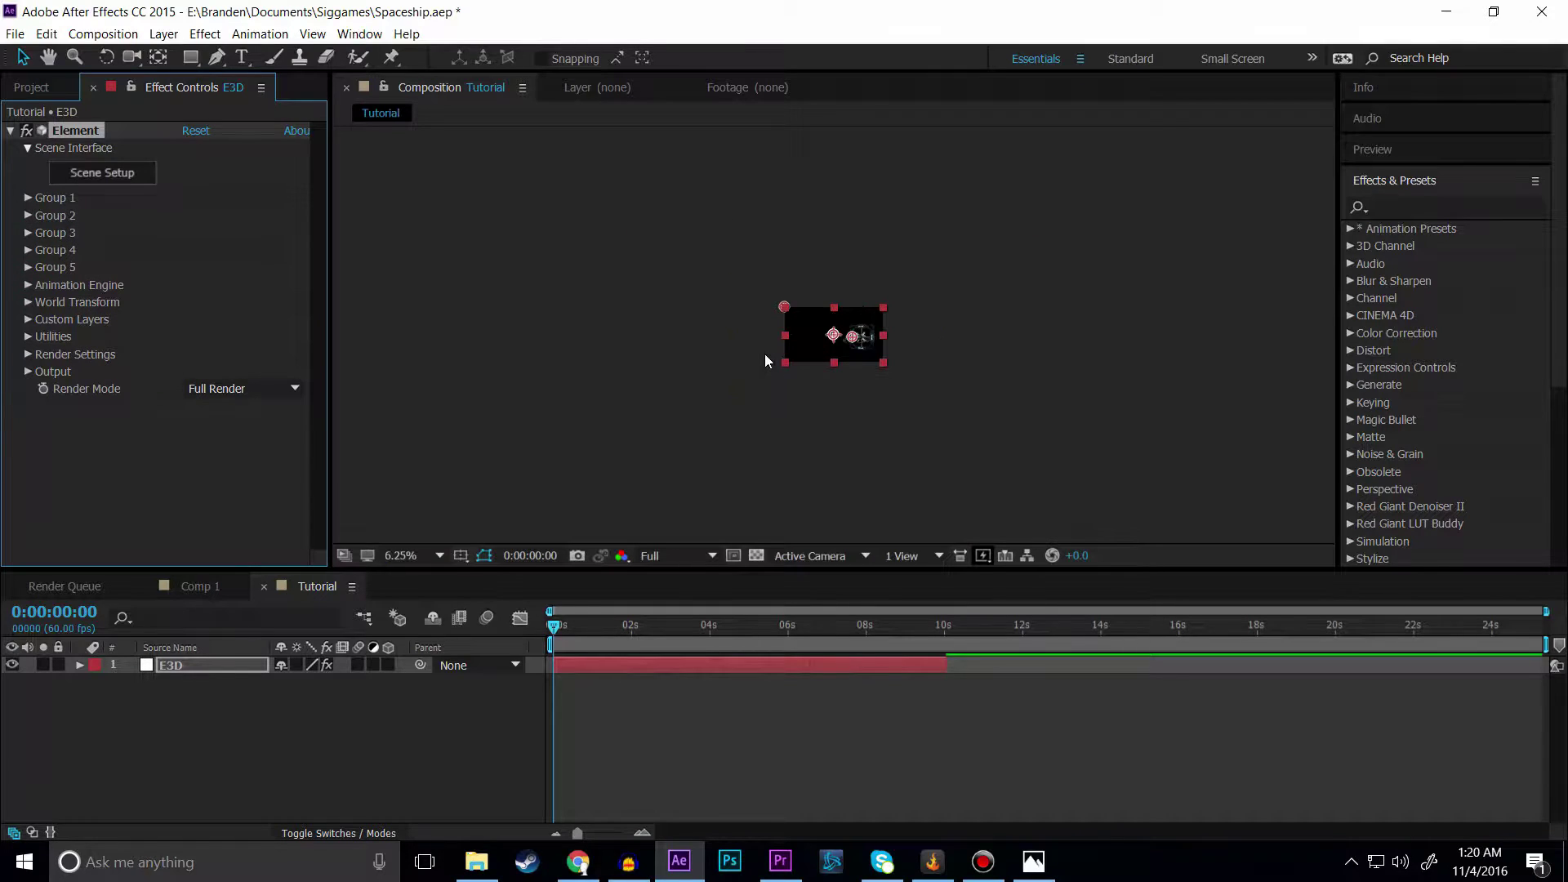
pyautogui.scroll(3, 764, 354)
pyautogui.scroll(2, 765, 357)
pyautogui.scroll(-2, 766, 364)
pyautogui.scroll(2, 767, 371)
pyautogui.scroll(-2, 768, 374)
pyautogui.click(842, 690)
pyautogui.click(826, 394)
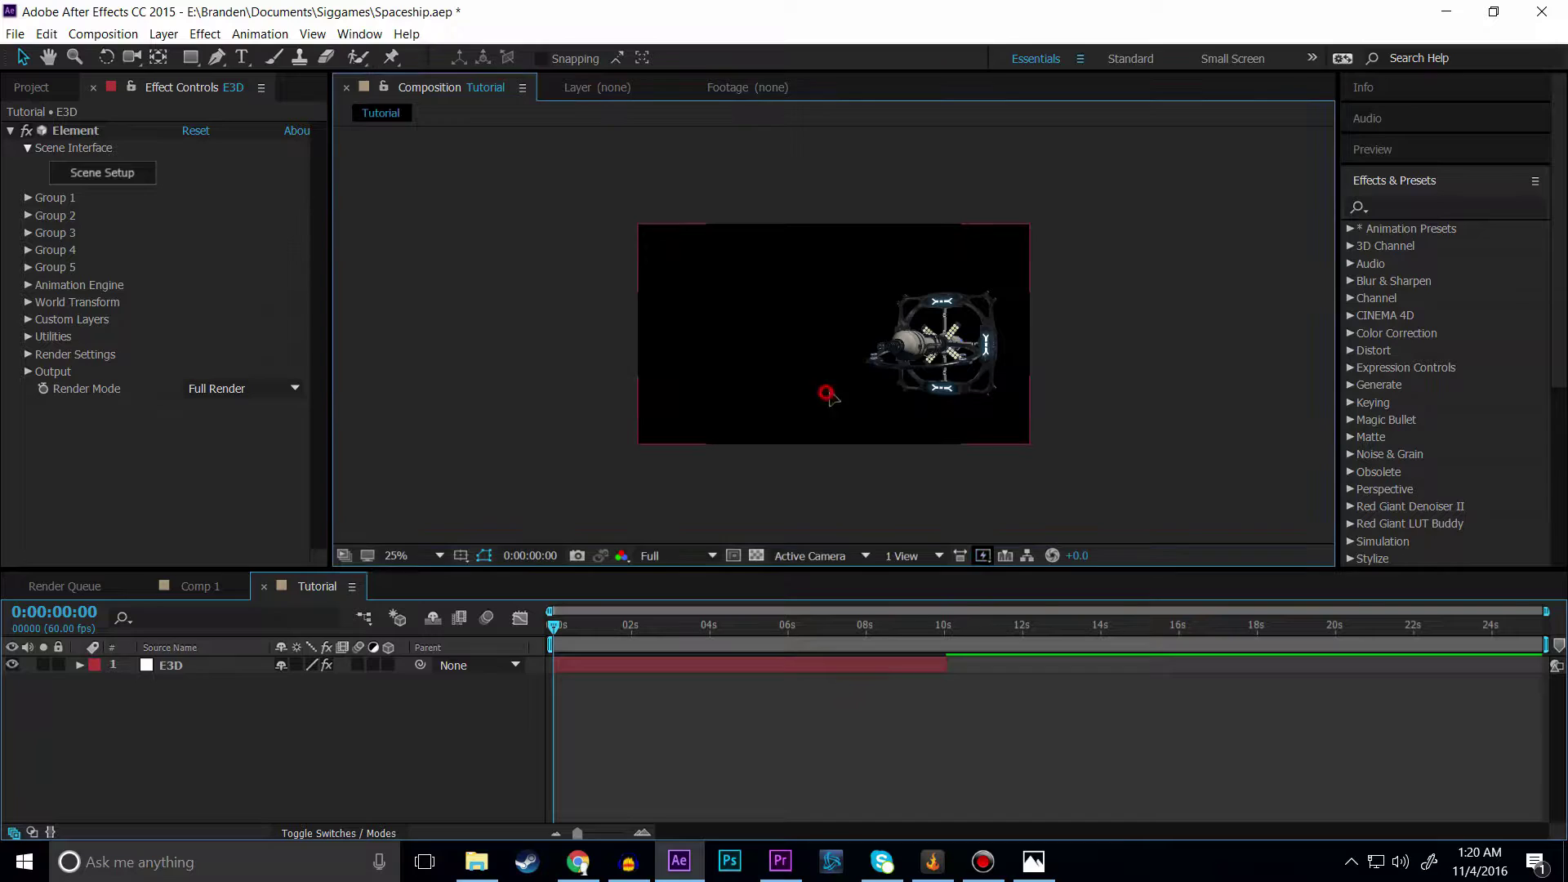
pyautogui.scroll(2, 851, 390)
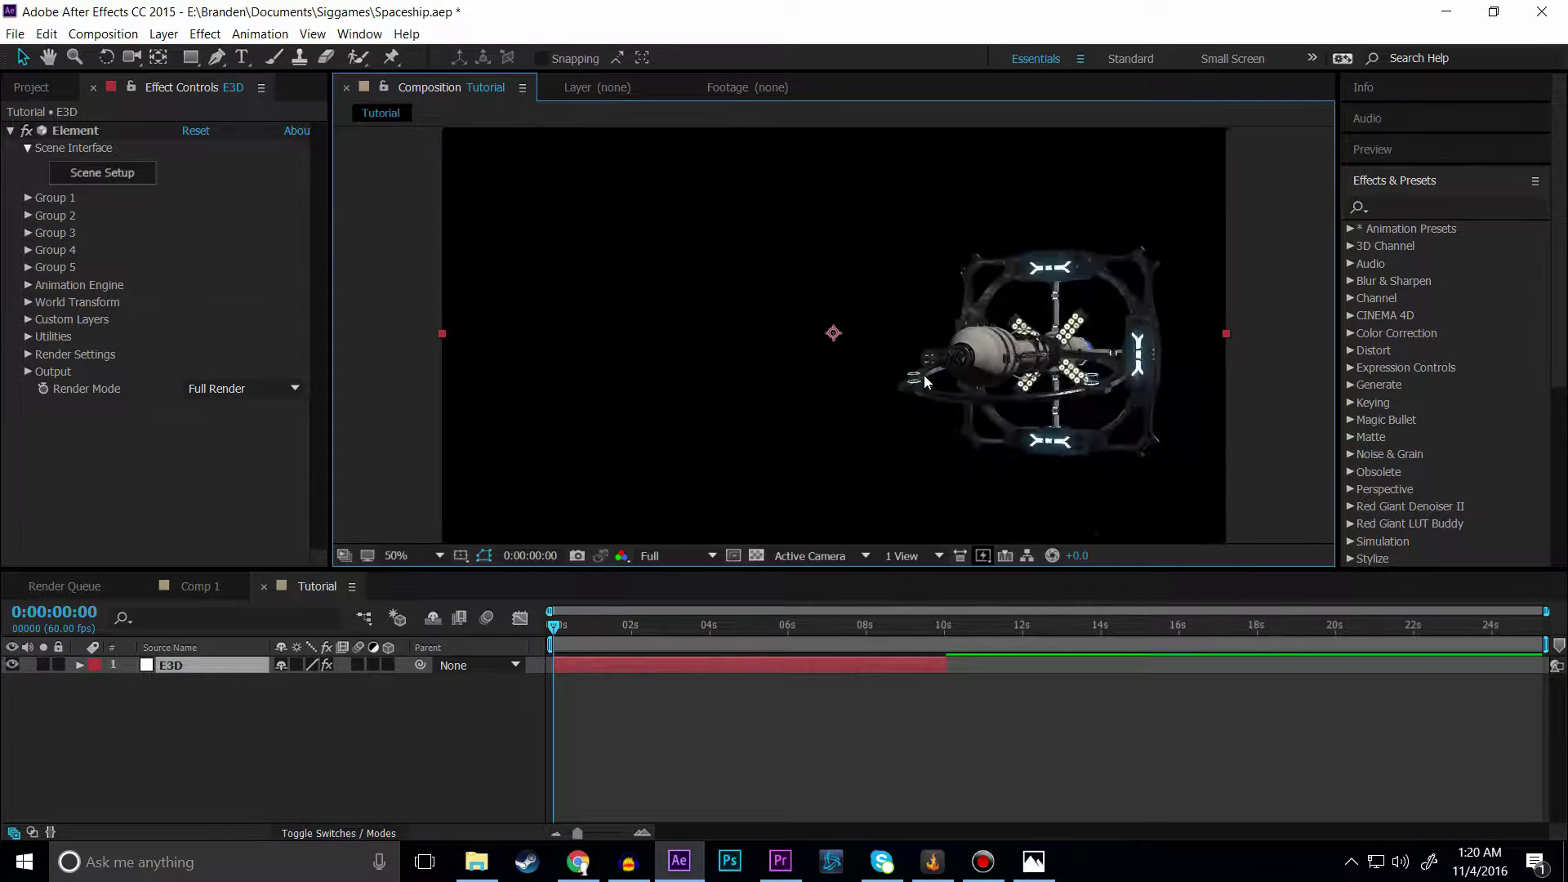
# Step: Set the work area to end at 0:00:10:03, where the E3D layer stops, and trim the composition to it
pyautogui.click(10, 131)
pyautogui.click(254, 688)
pyautogui.click(193, 665)
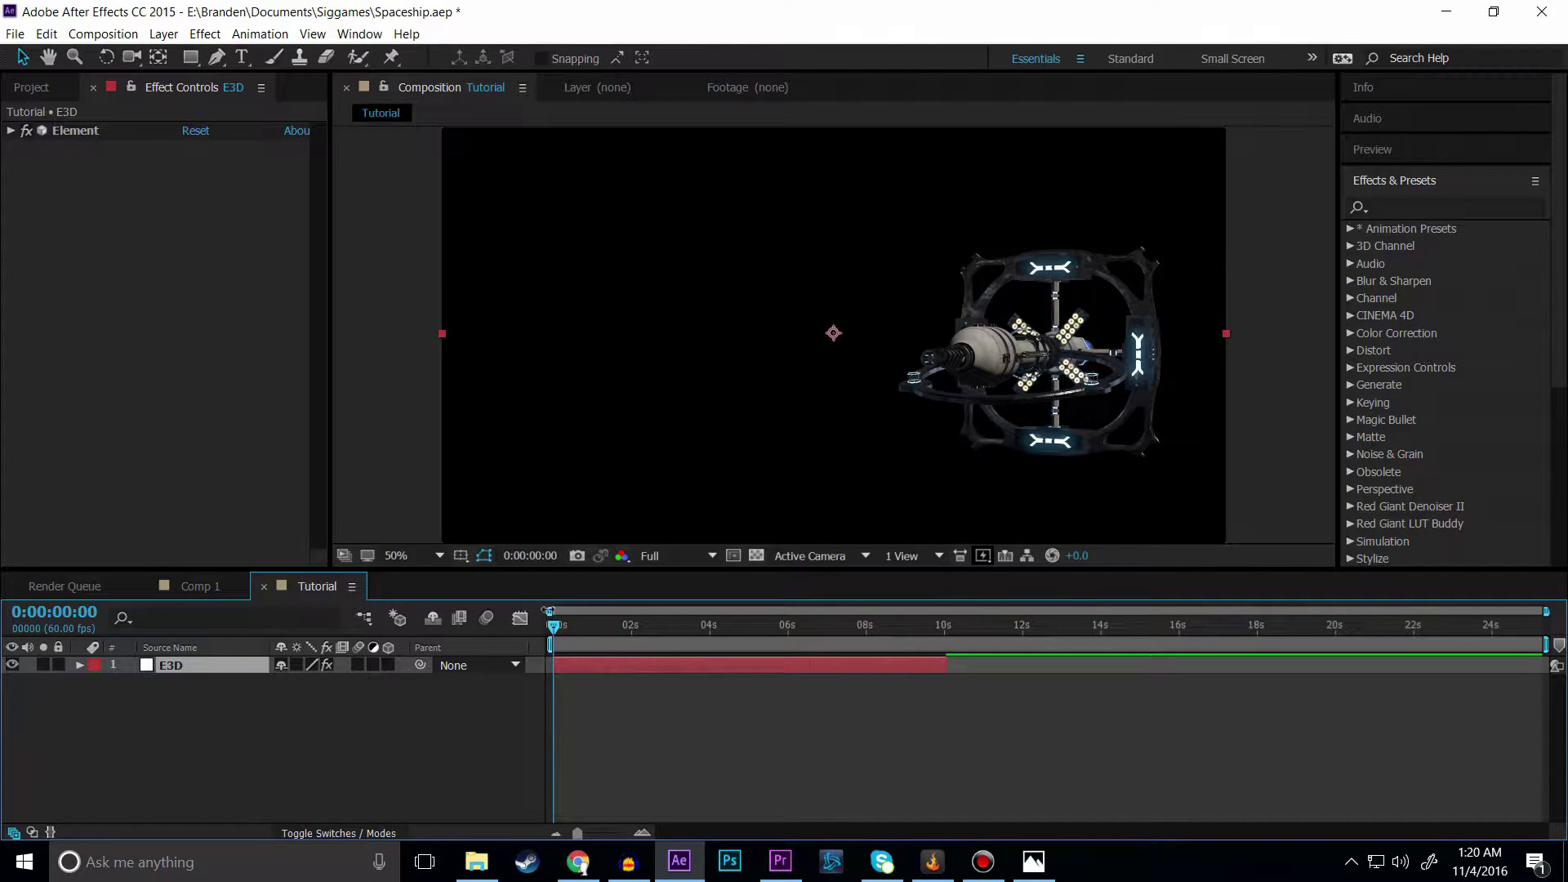
pyautogui.moveTo(916, 641); pyautogui.dragTo(950, 639)
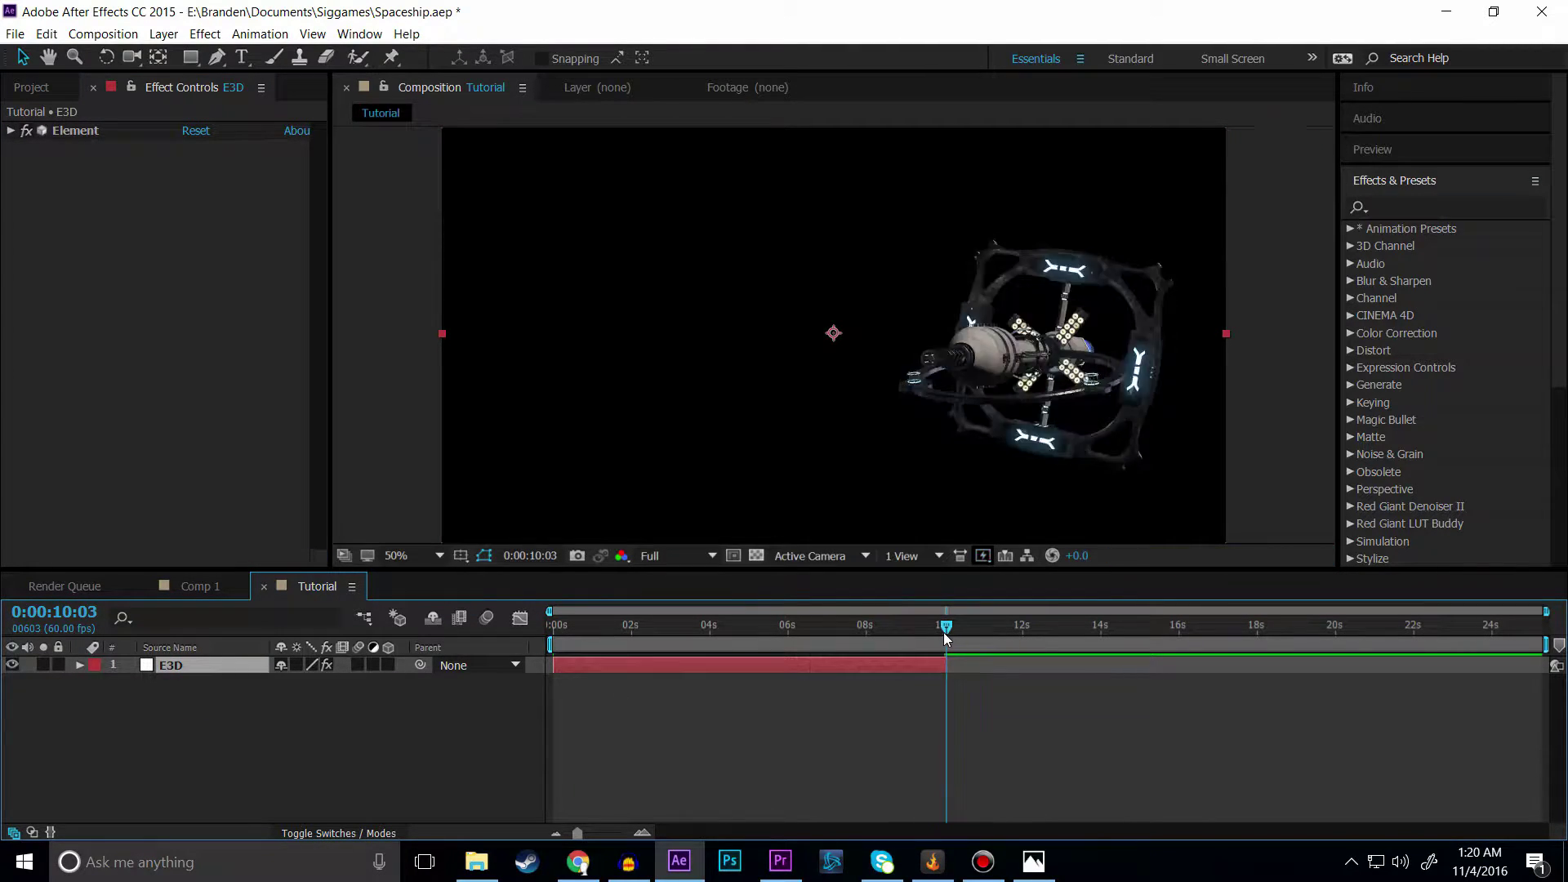
pyautogui.press('n')
pyautogui.rightClick(813, 644)
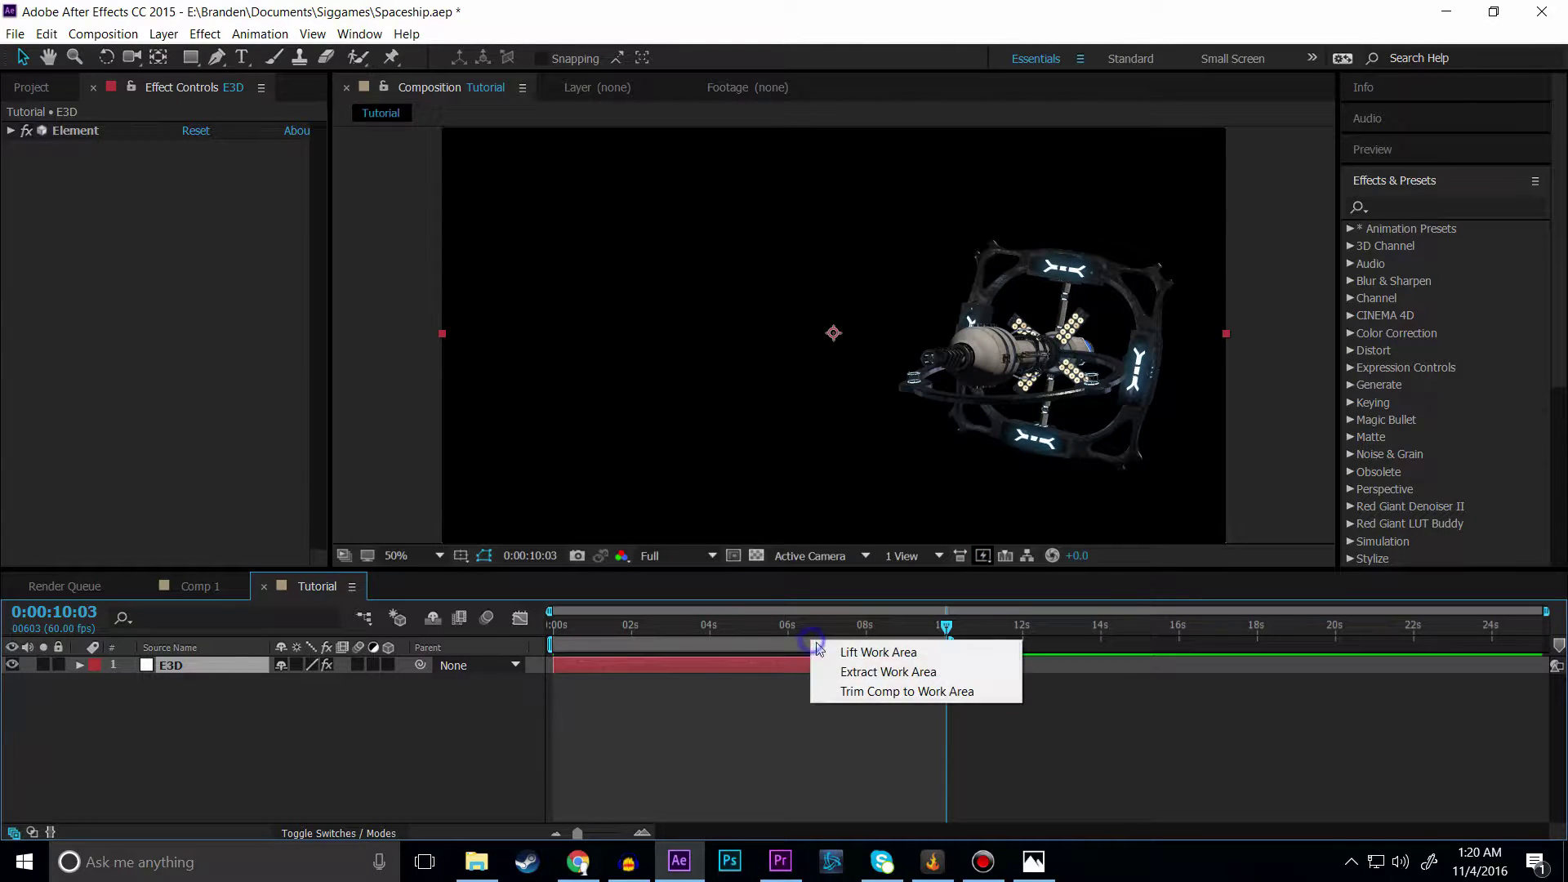
pyautogui.click(875, 690)
pyautogui.rightClick(193, 672)
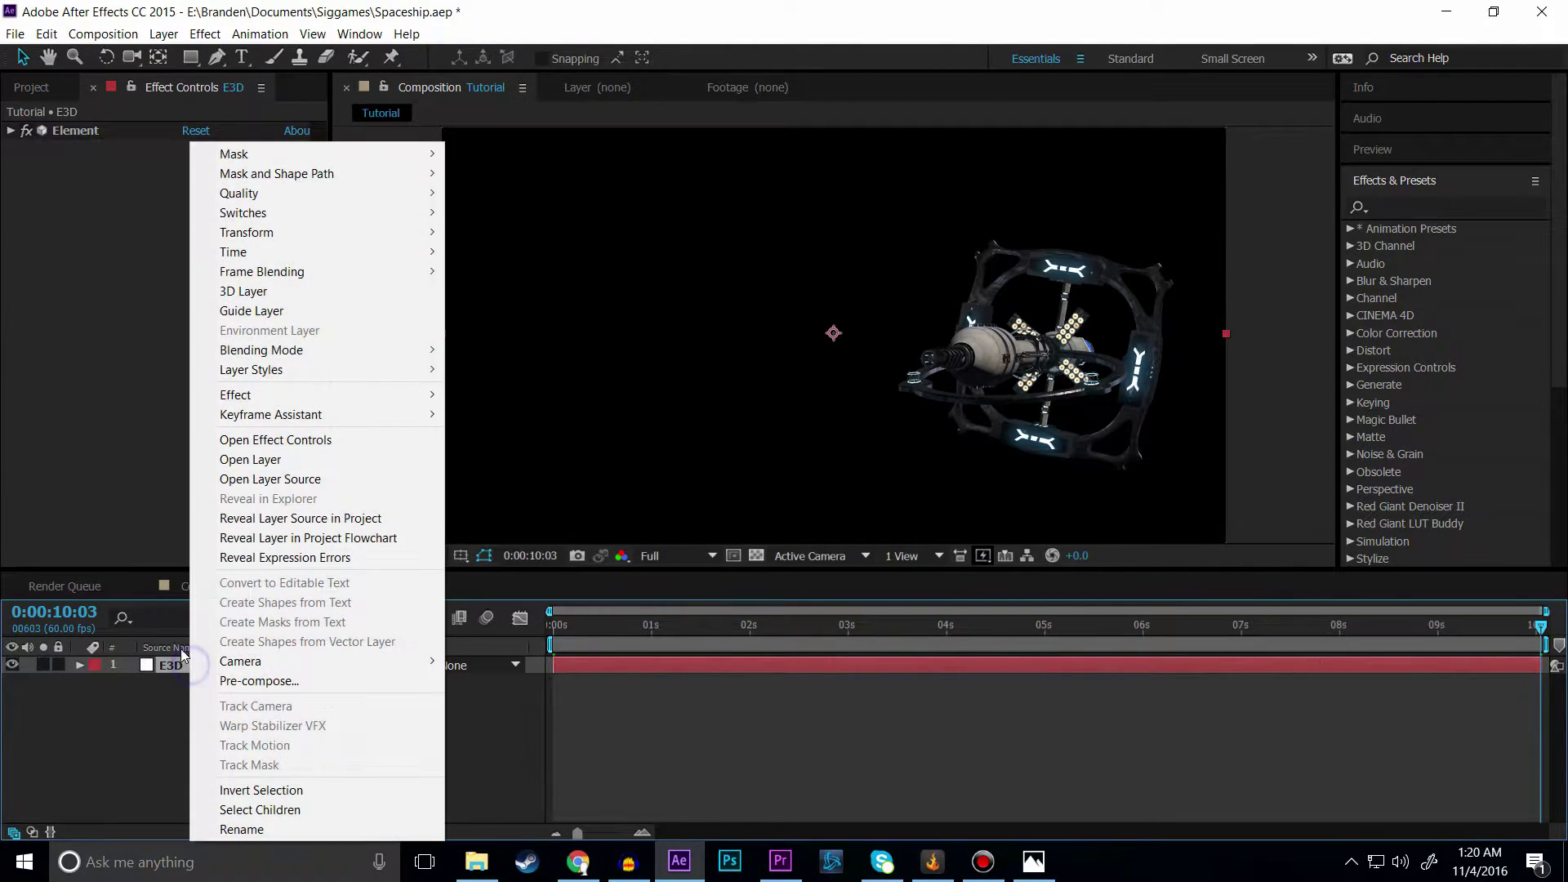
pyautogui.click(96, 232)
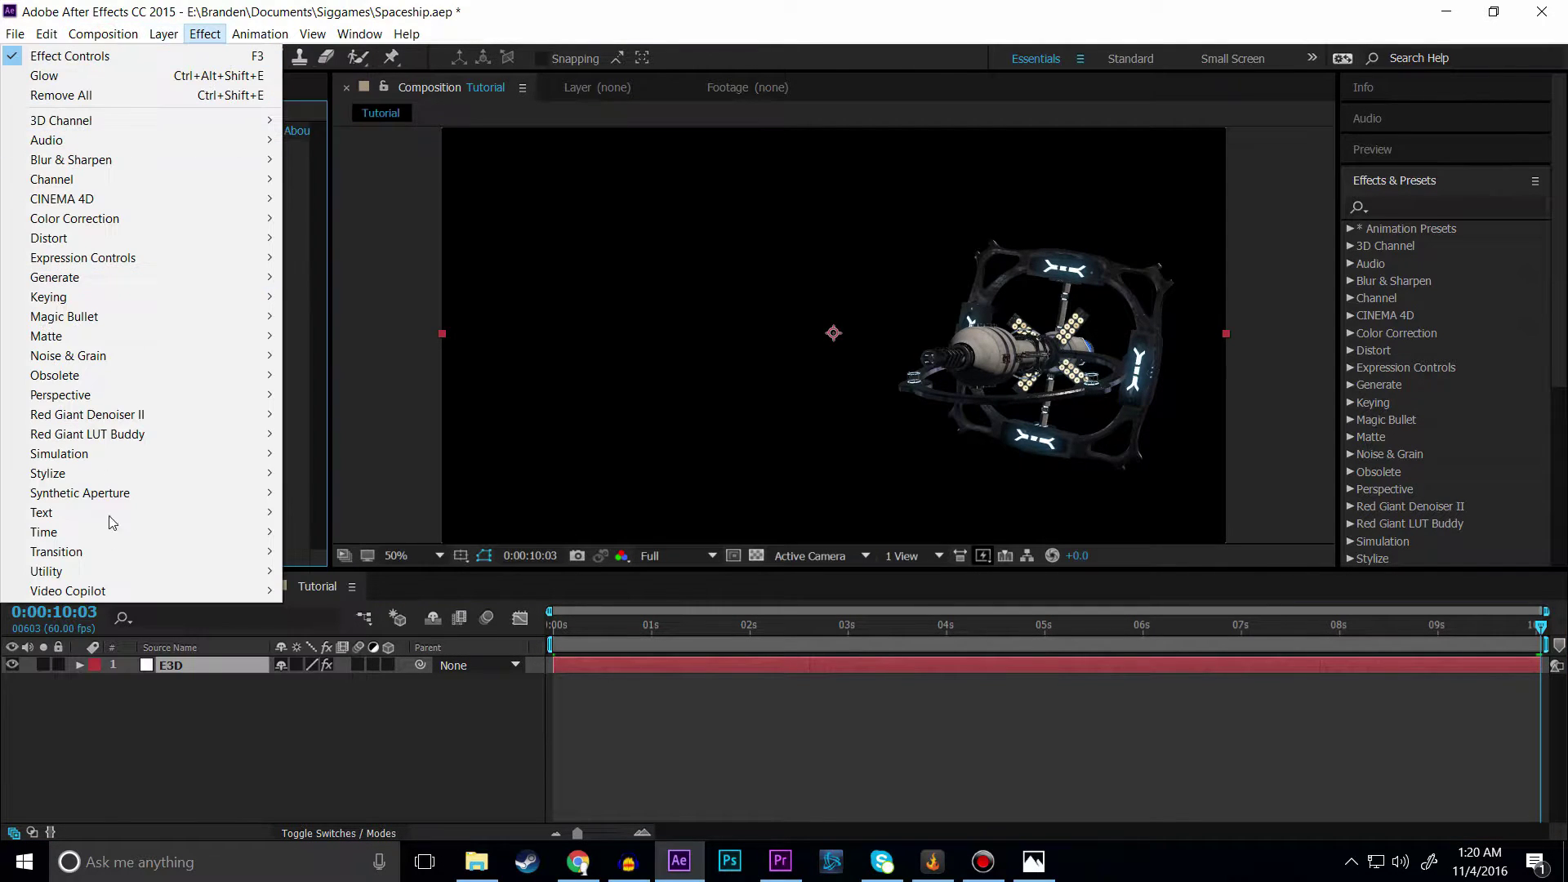
pyautogui.moveTo(119, 590)
pyautogui.click(379, 590)
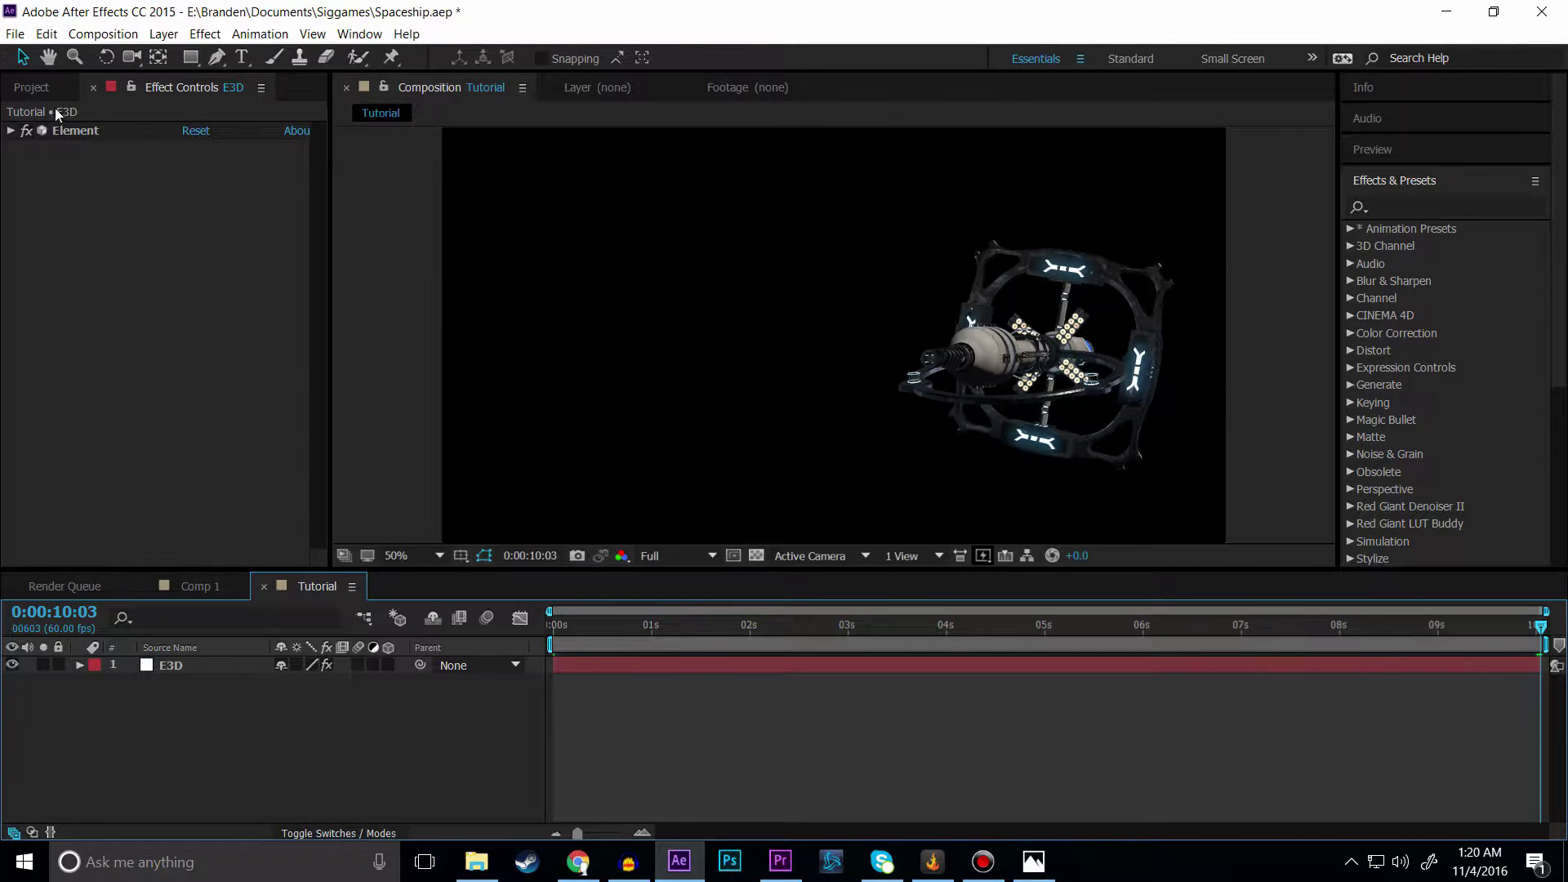
# Step: Open the Element effect's Scene Setup and collapse both group folders in the scene list
pyautogui.click(11, 132)
pyautogui.click(102, 173)
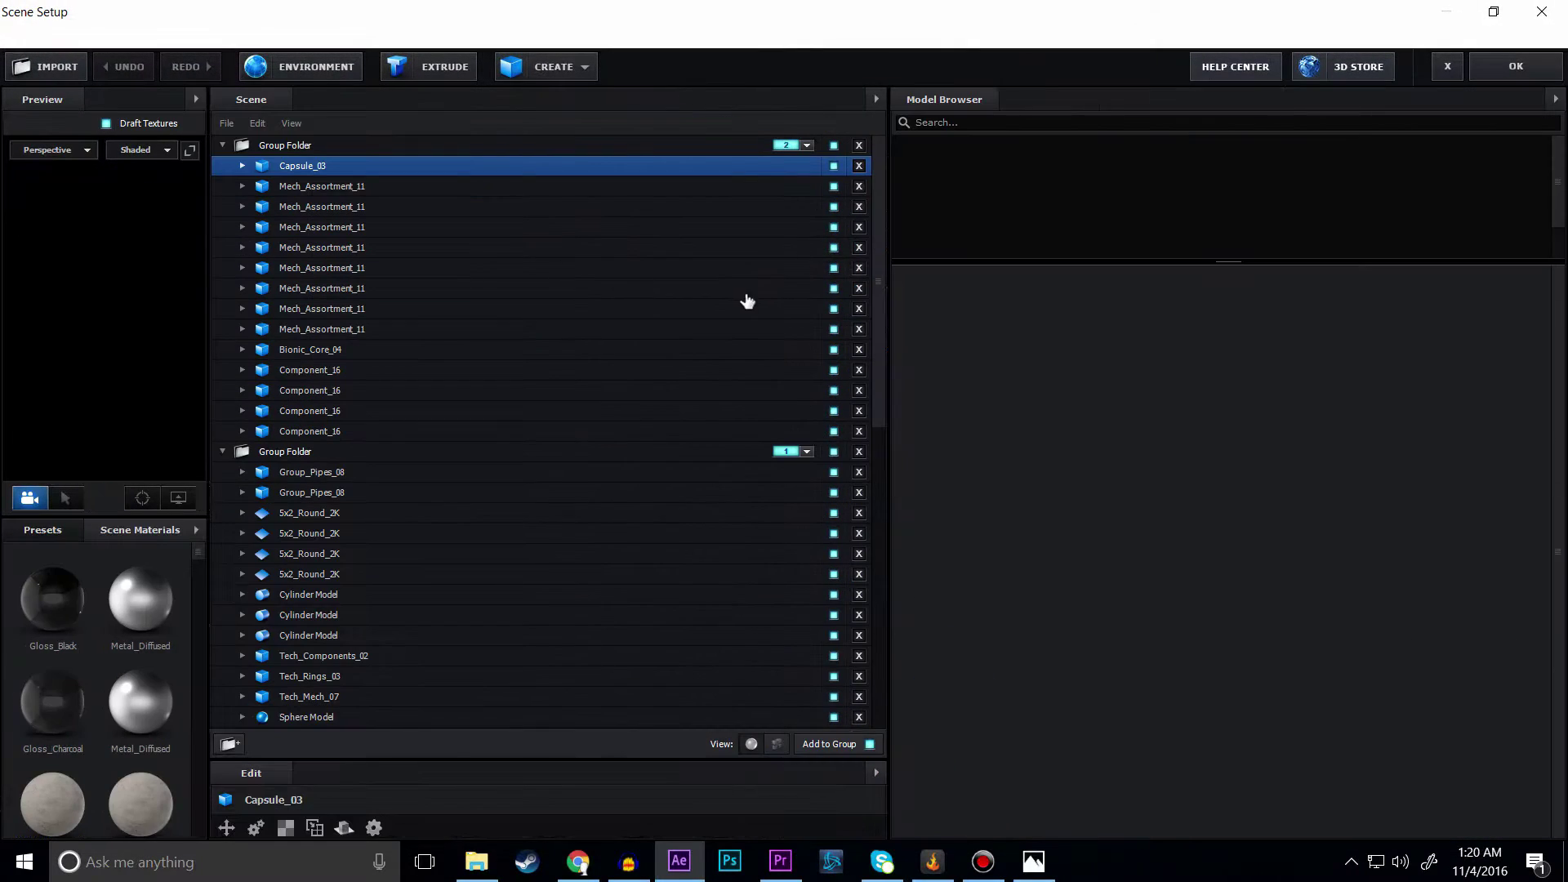
pyautogui.click(221, 144)
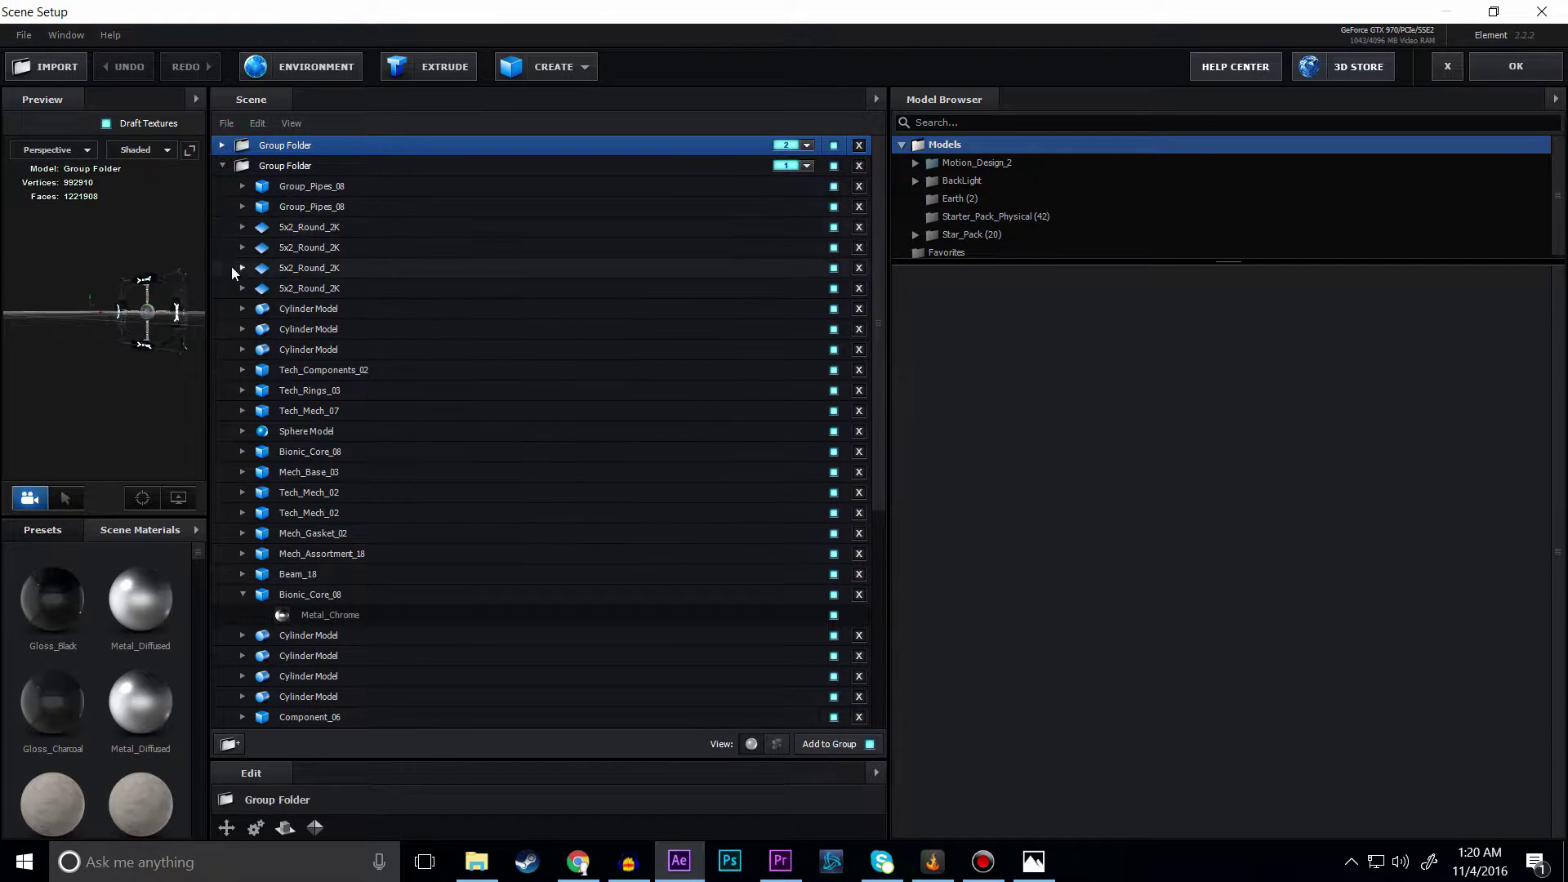
pyautogui.click(221, 165)
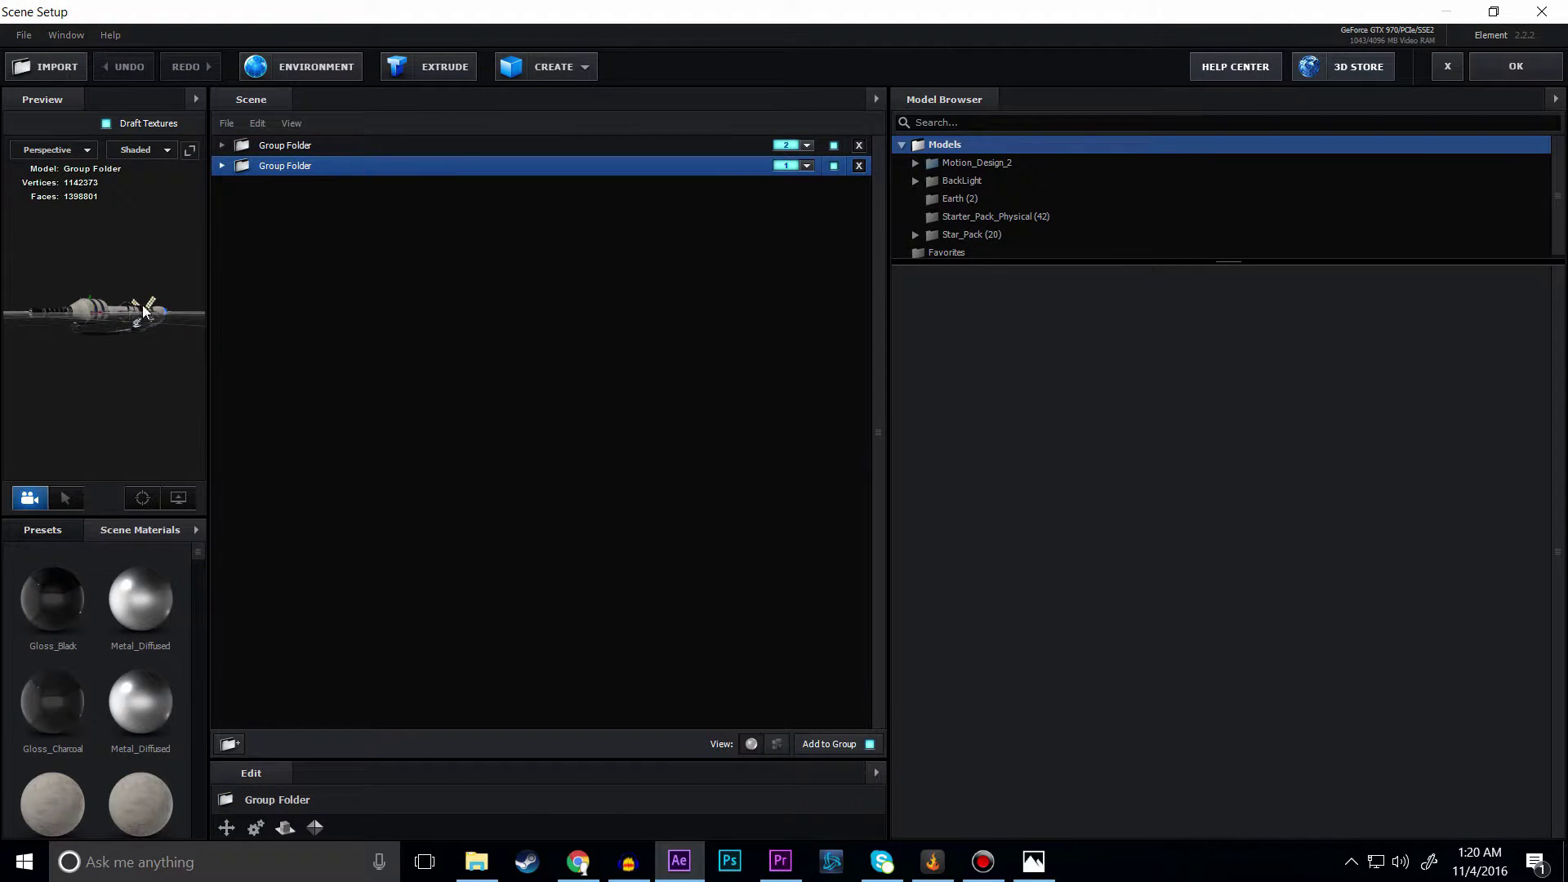
# Step: Enlarge the Scene Setup's model preview and its edit area
pyautogui.moveTo(208, 287); pyautogui.dragTo(605, 374)
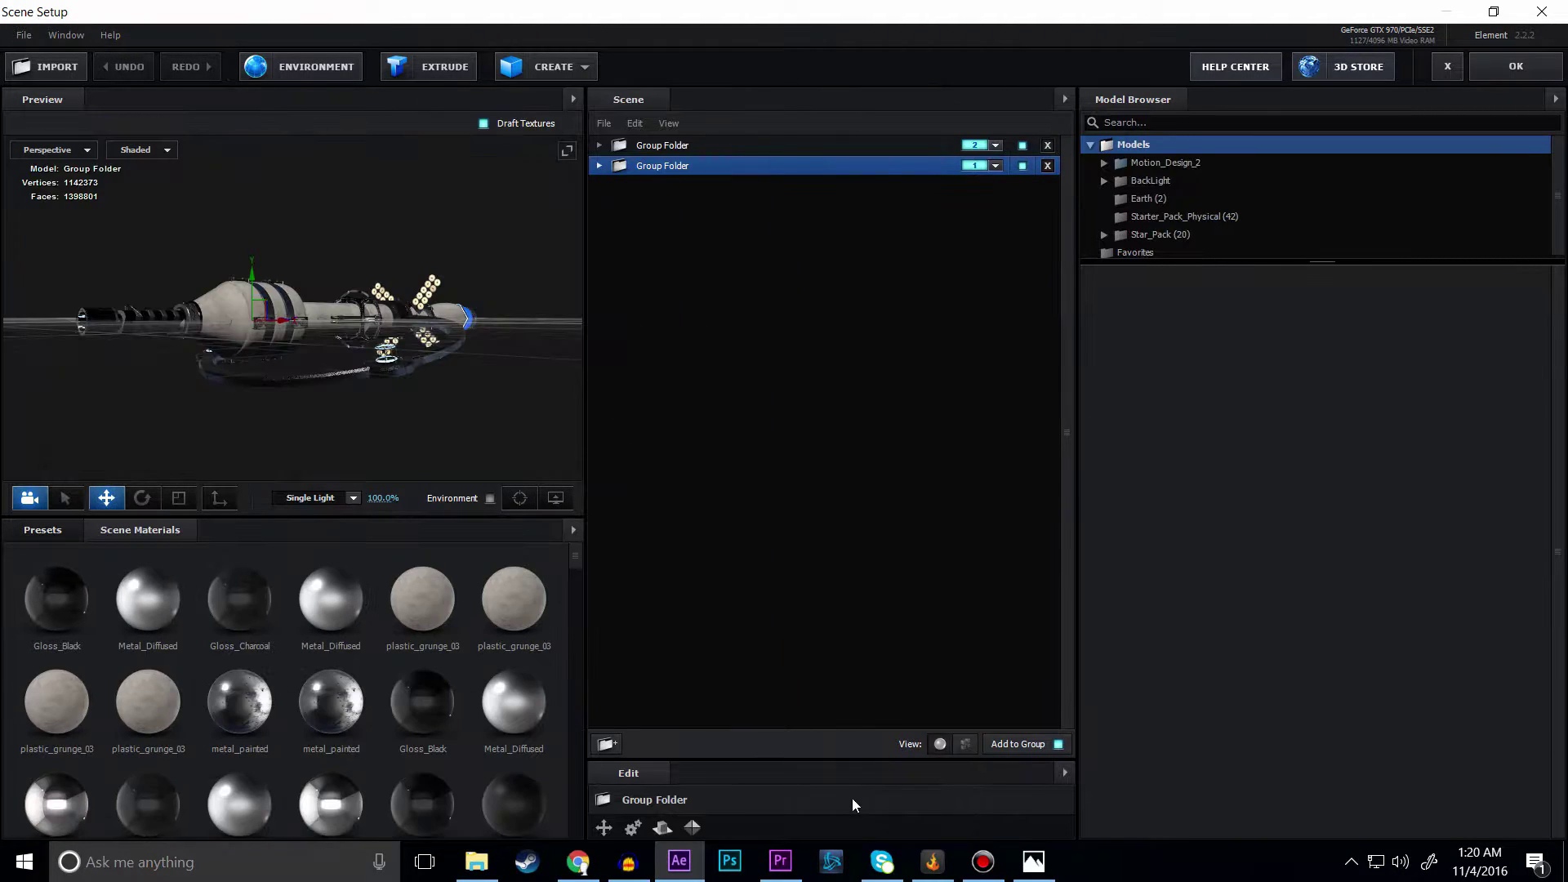
pyautogui.moveTo(839, 760); pyautogui.dragTo(893, 470)
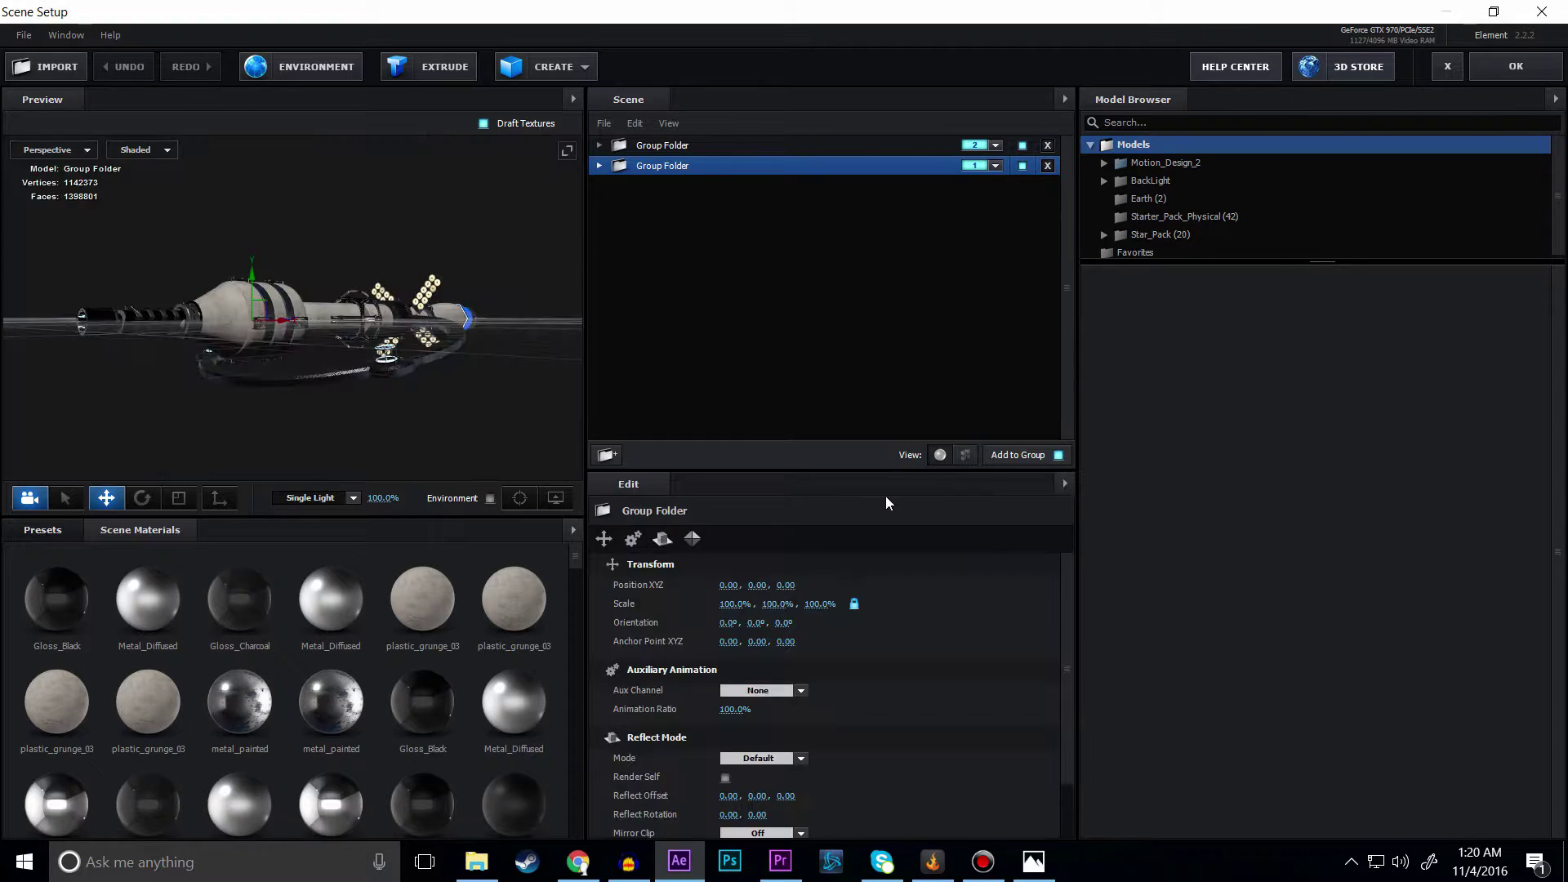
pyautogui.moveTo(587, 267); pyautogui.dragTo(737, 262)
# Step: Select the ship's large grey capsule in the preview and browse the Capsules models of the Motion_Design_2 pack
pyautogui.moveTo(256, 277); pyautogui.dragTo(595, 345)
pyautogui.scroll(5, 406, 336)
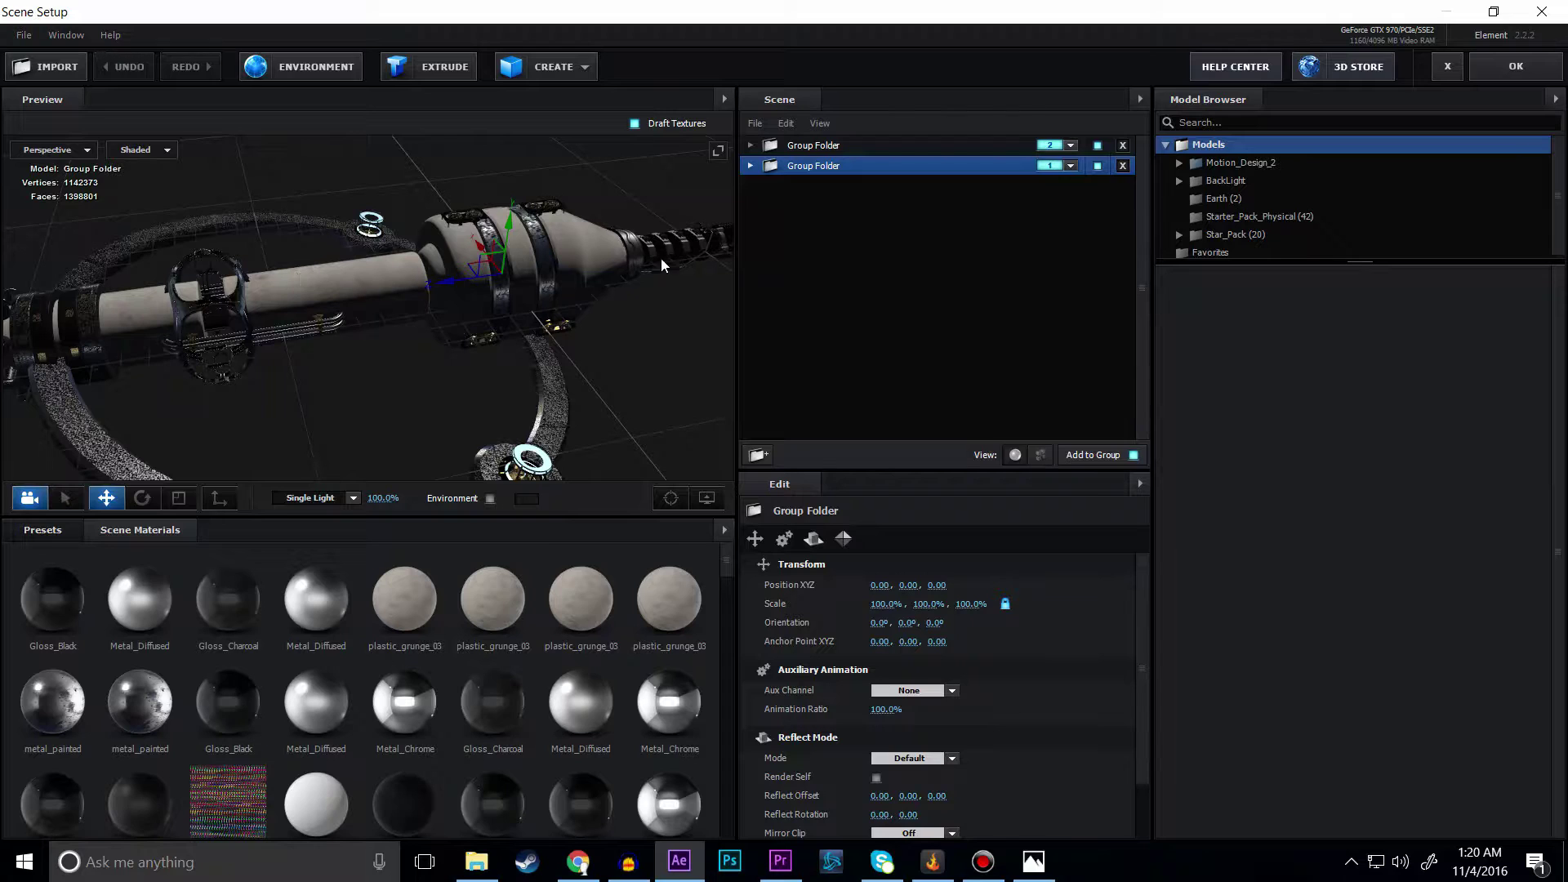
pyautogui.moveTo(320, 278); pyautogui.dragTo(469, 305)
pyautogui.click(491, 285)
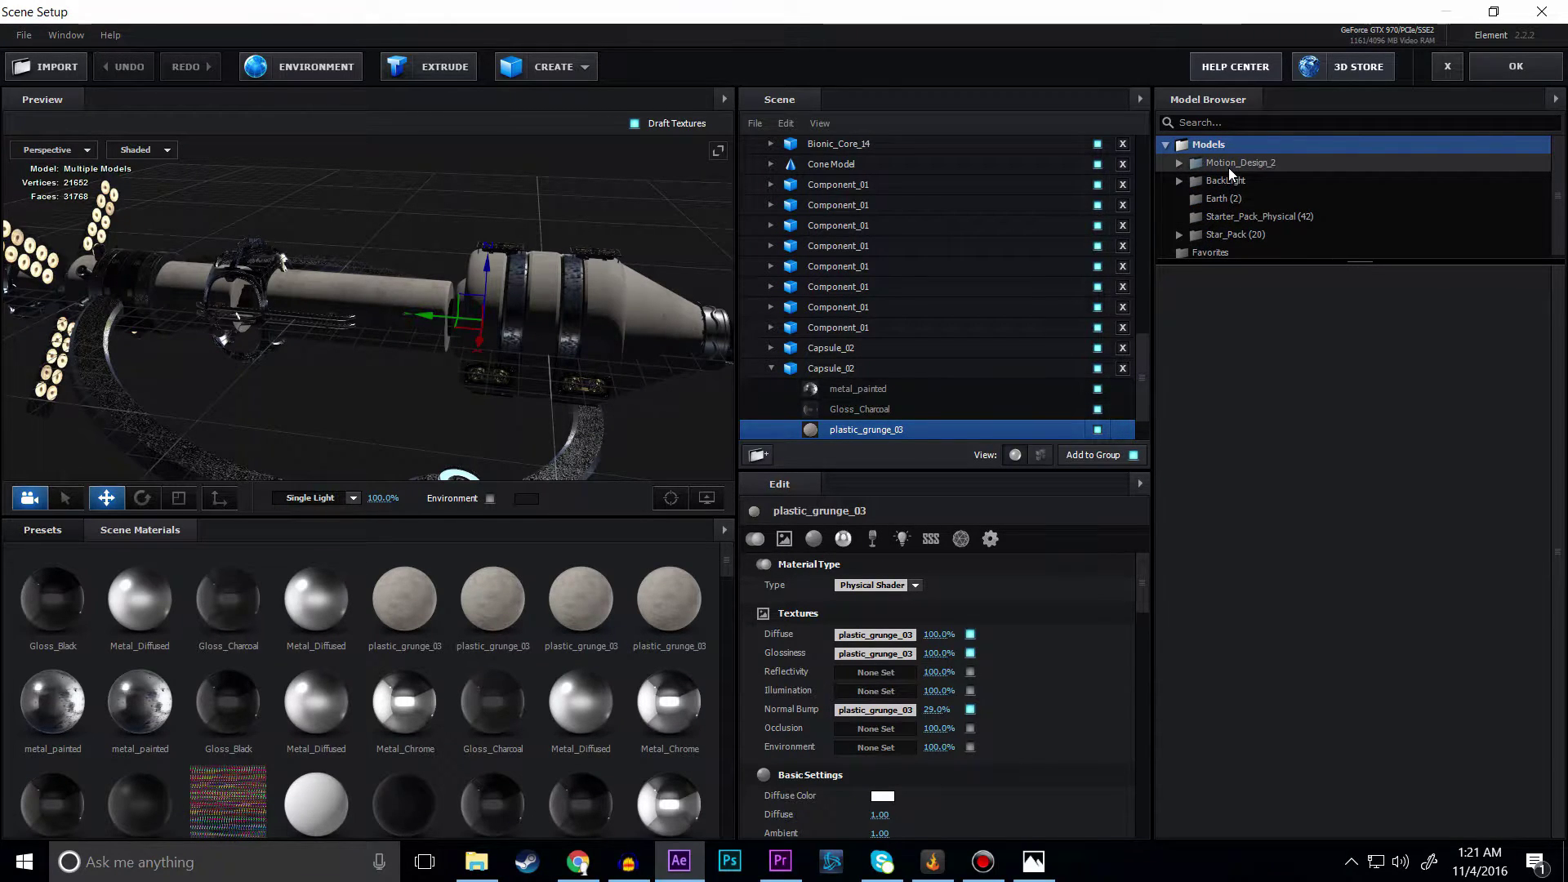
pyautogui.click(1182, 164)
pyautogui.scroll(-3, 1259, 188)
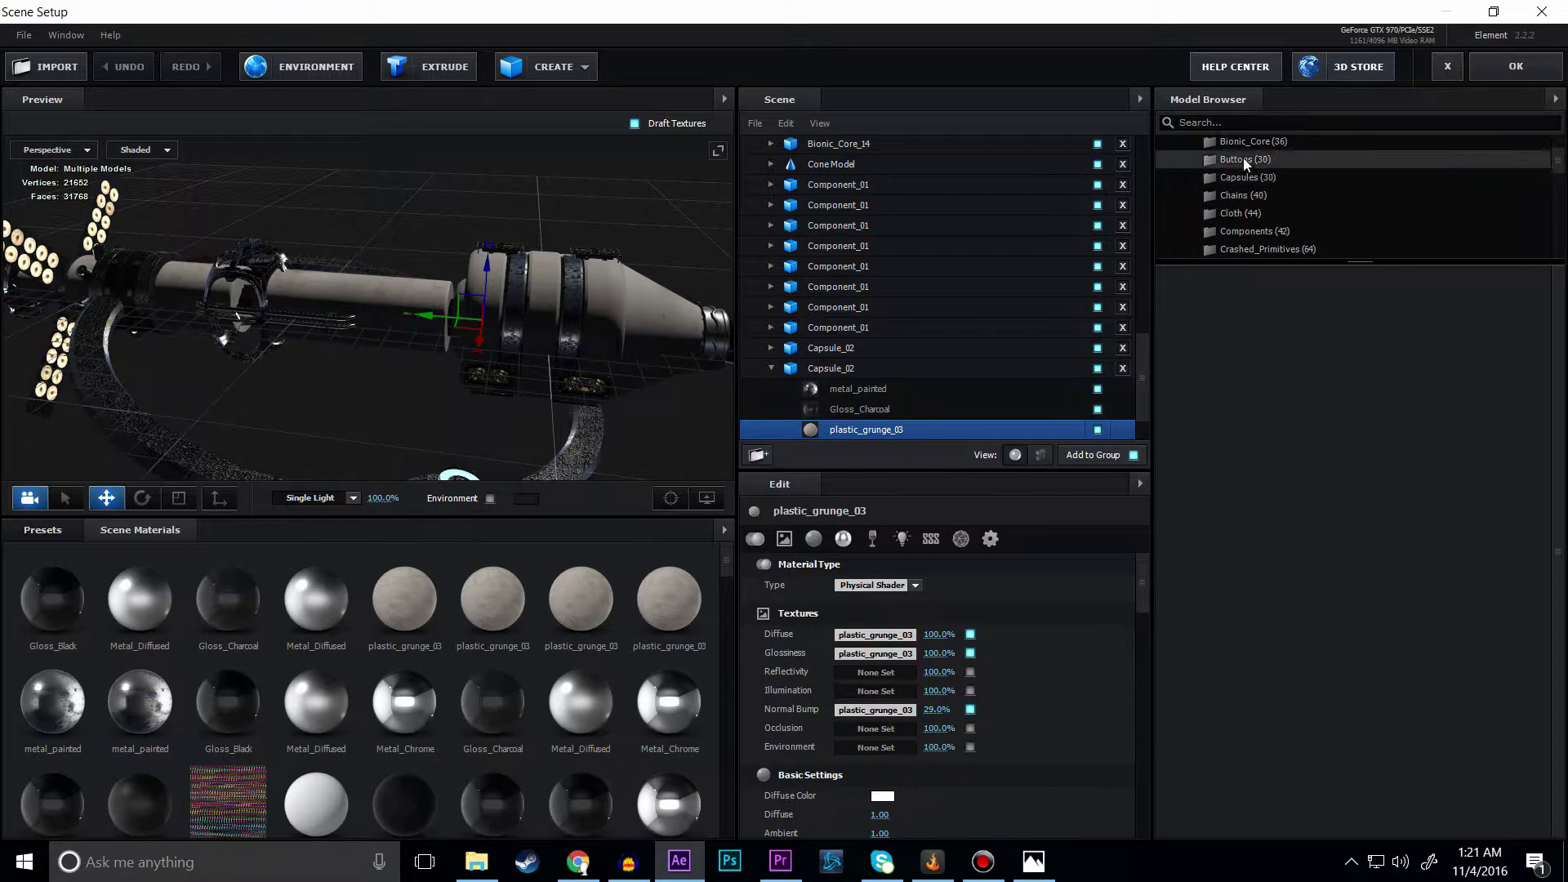
pyautogui.click(1249, 173)
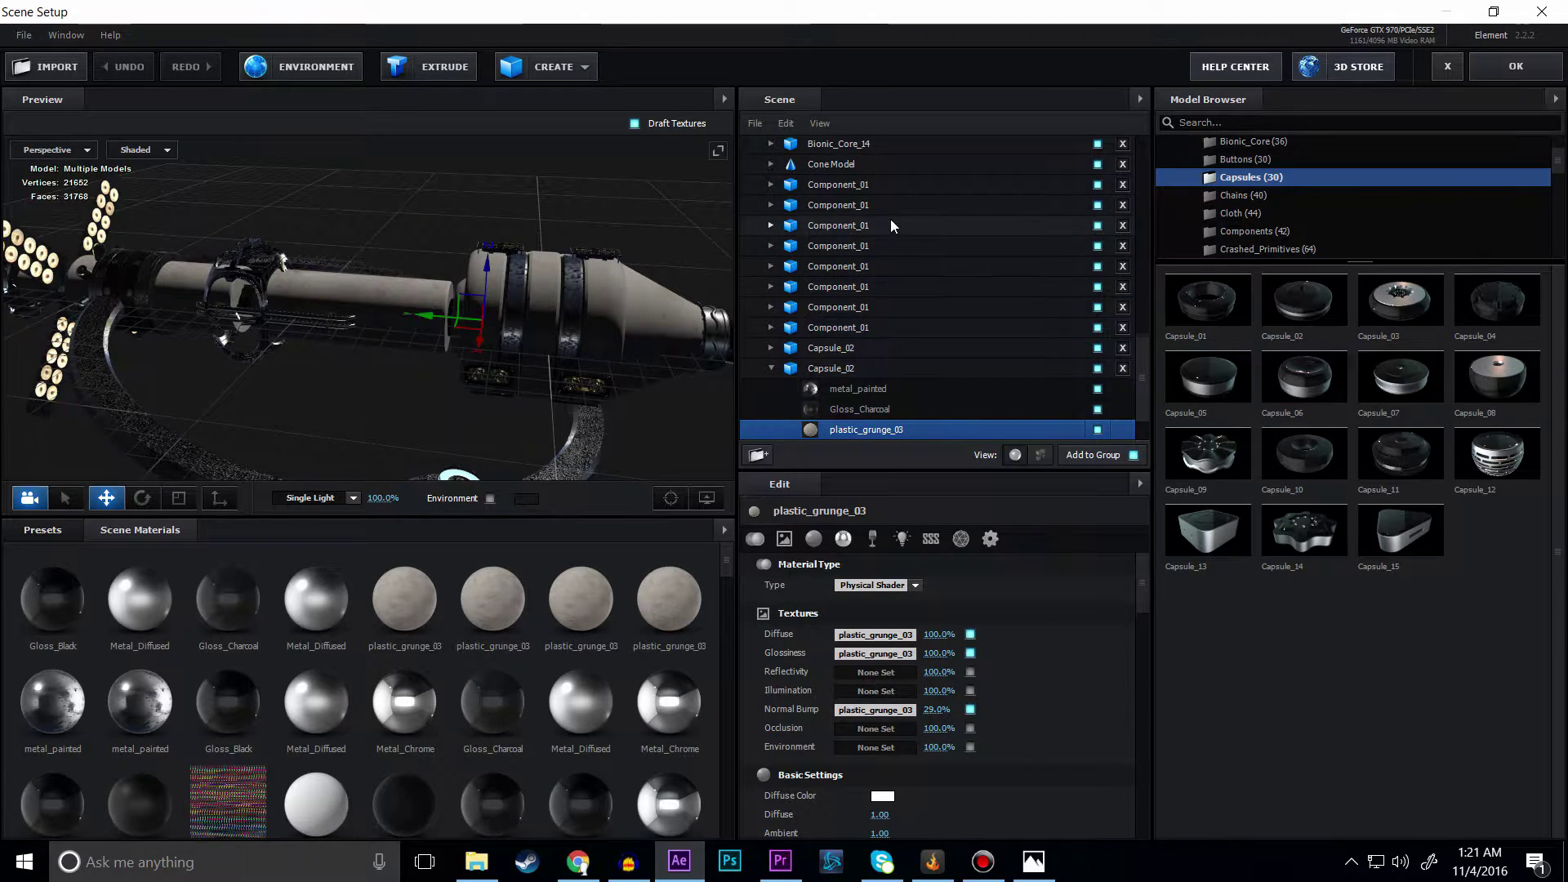
# Step: Collapse the open group folder, add a new empty group folder to the scene and assign it to group 3
pyautogui.scroll(5, 890, 219)
pyautogui.scroll(5, 766, 168)
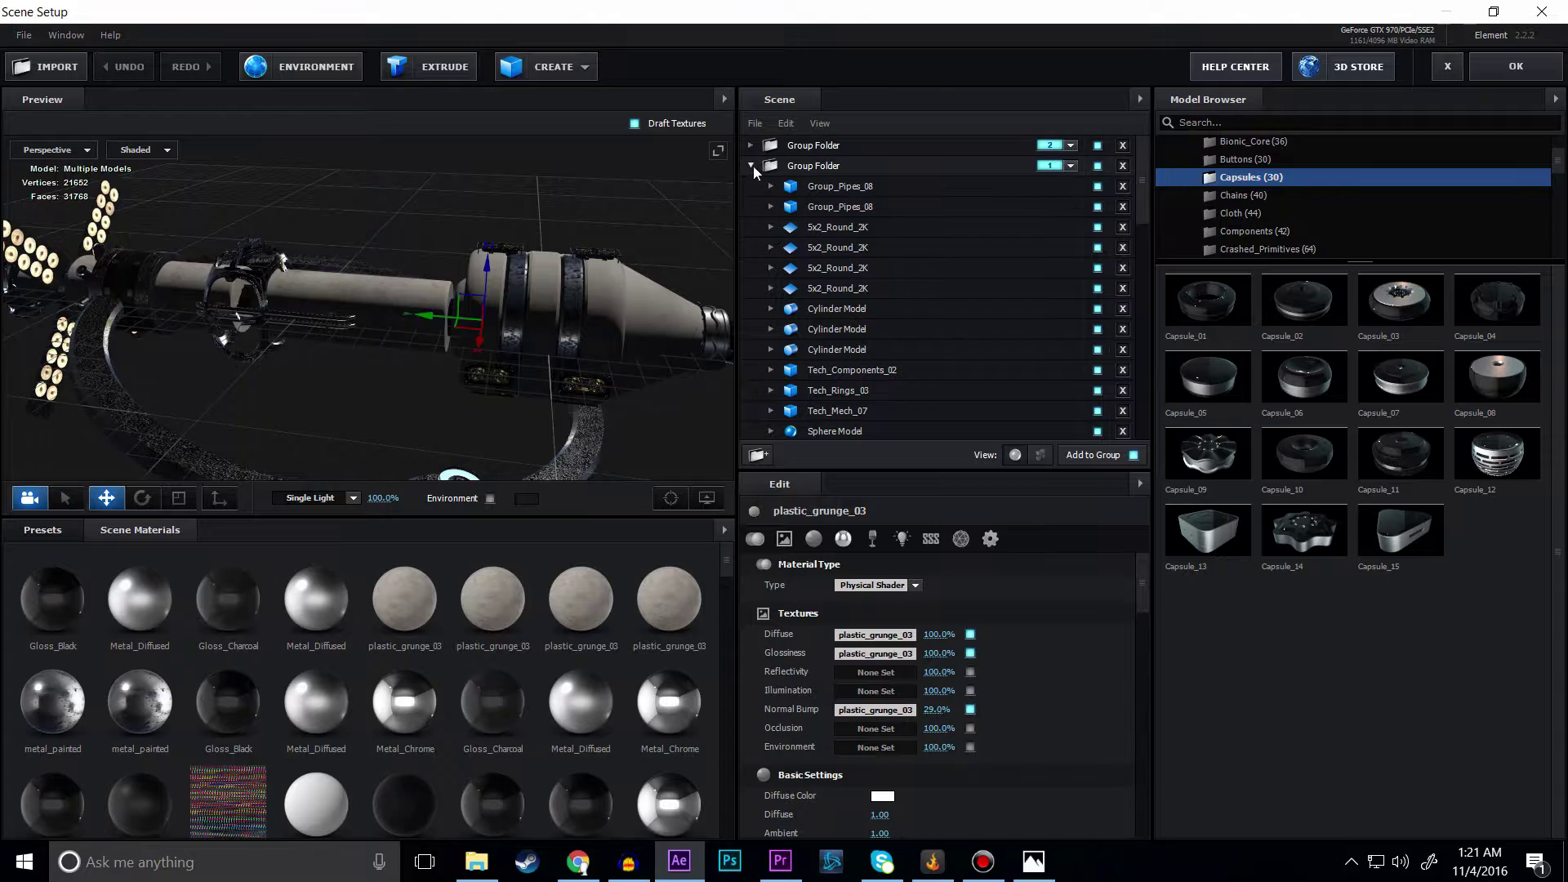
pyautogui.click(749, 165)
pyautogui.click(894, 241)
pyautogui.click(830, 304)
pyautogui.rightClick(832, 278)
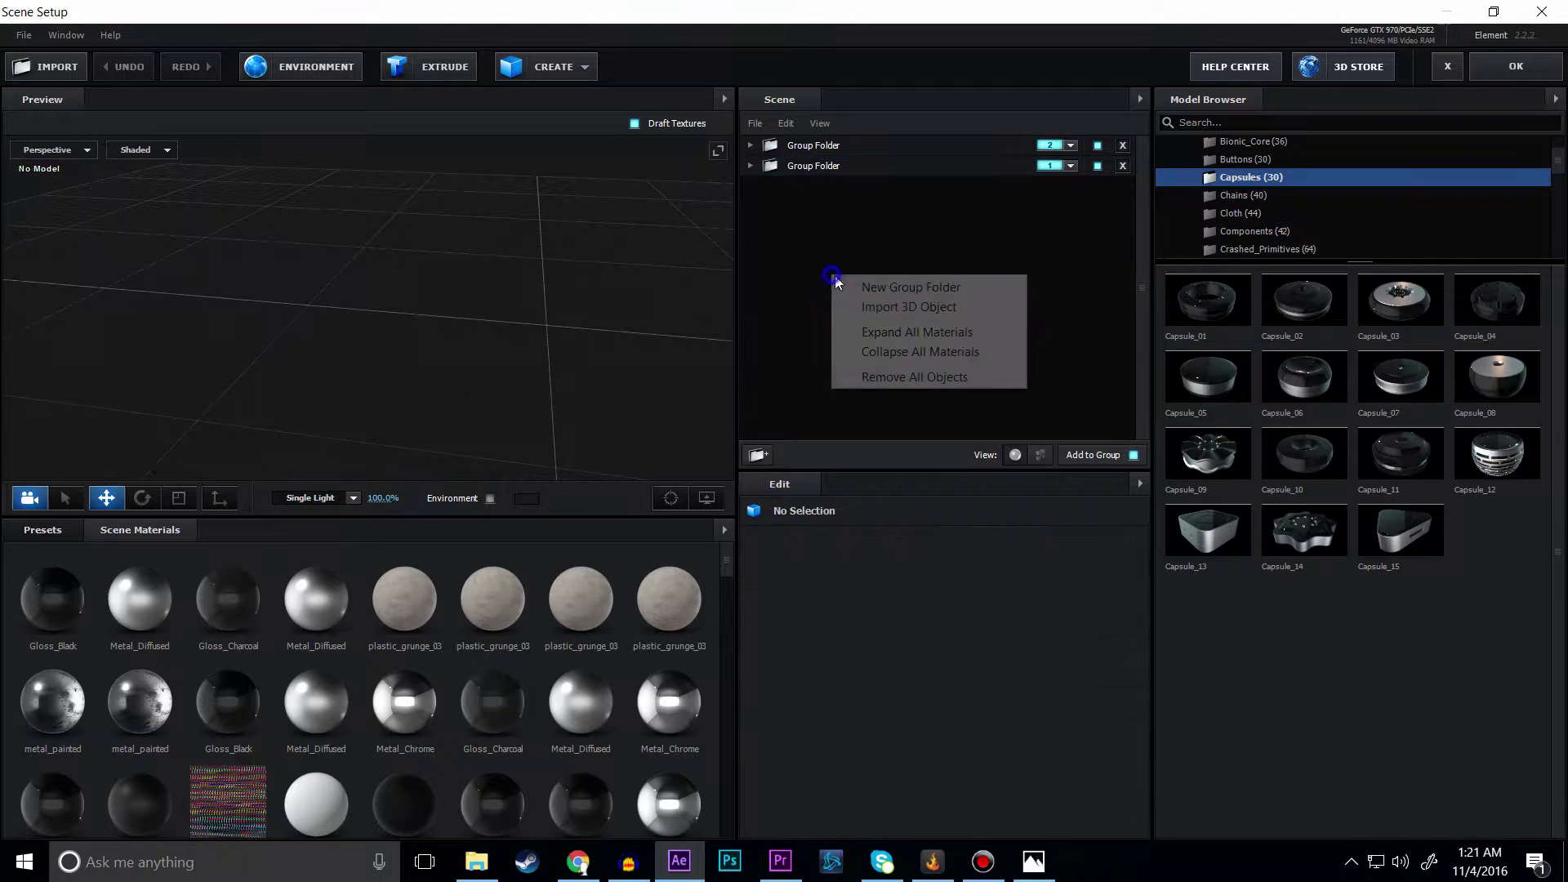
pyautogui.click(753, 455)
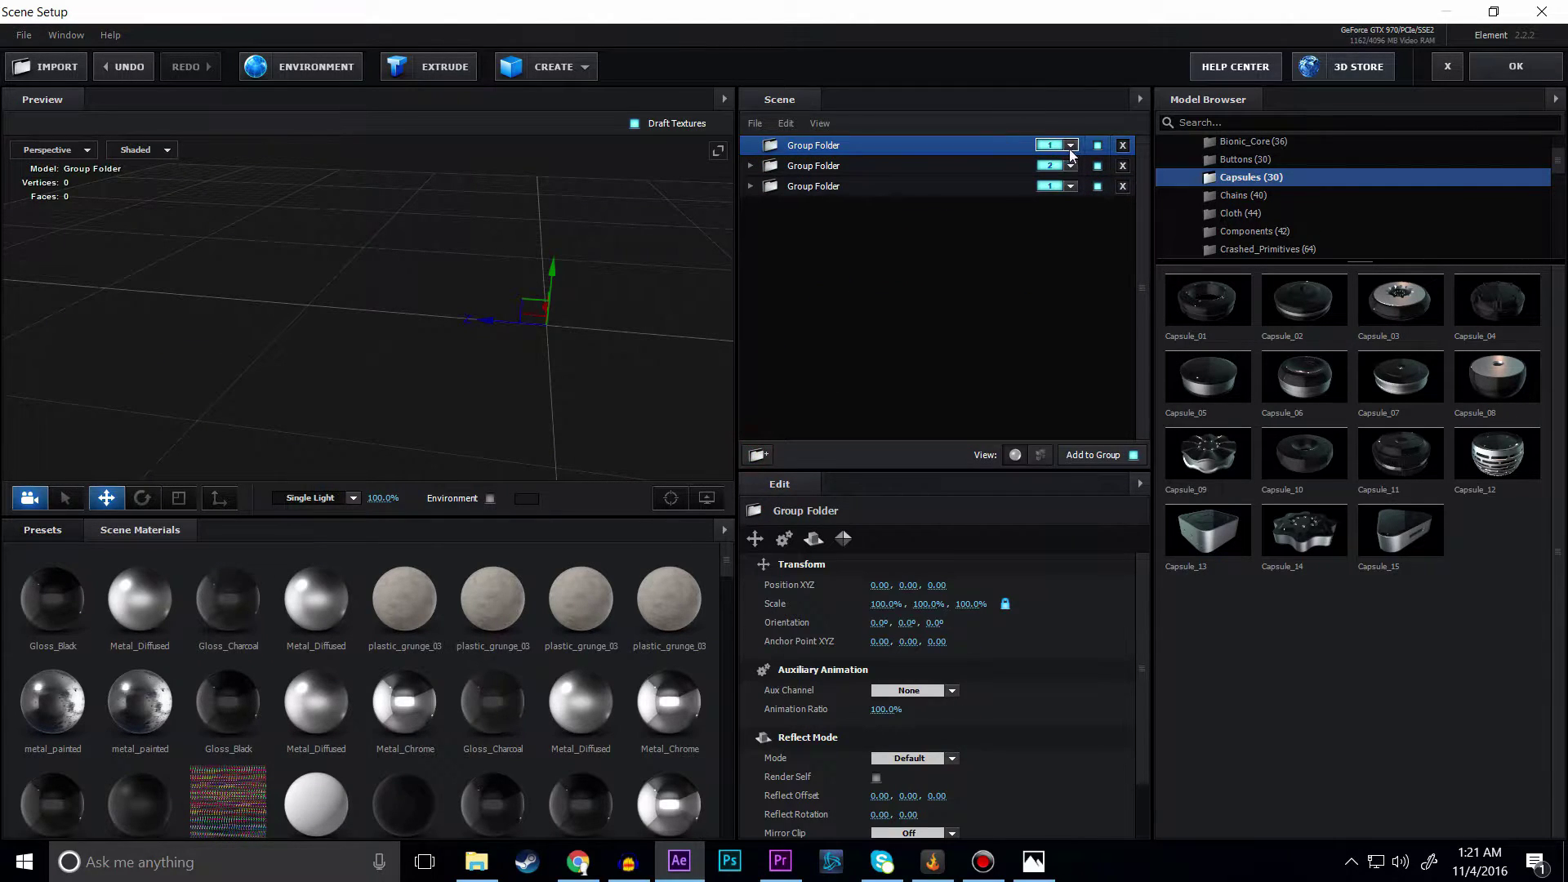
pyautogui.click(1070, 146)
pyautogui.click(1102, 169)
# Step: Add a Capsule_02 model to the scene and rotate it upright to an orientation of 90°, 0°, 180°
pyautogui.click(1311, 299)
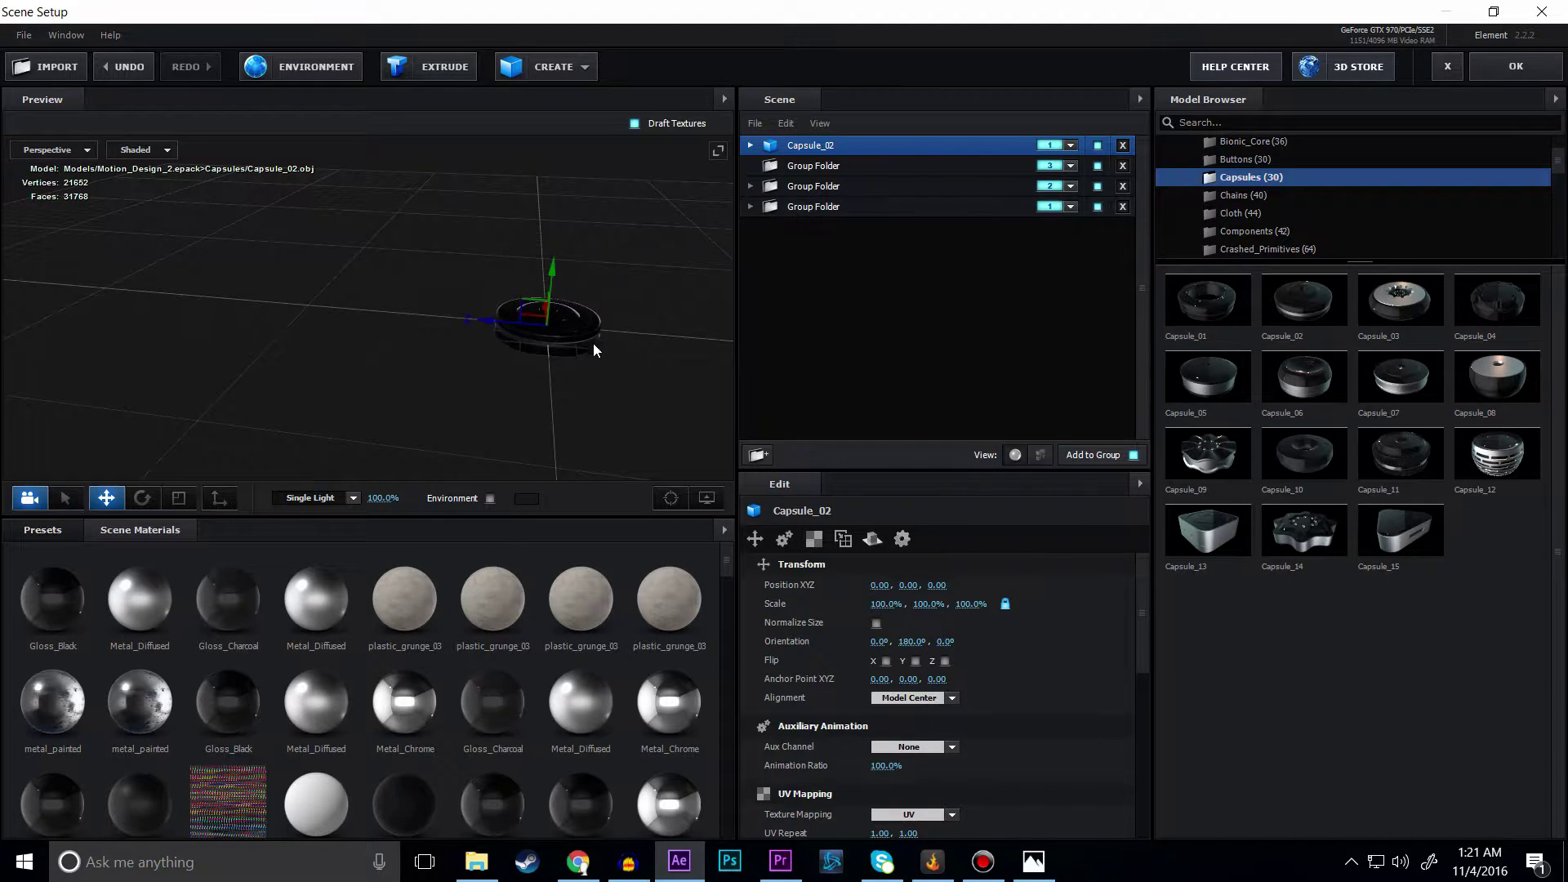
pyautogui.click(141, 498)
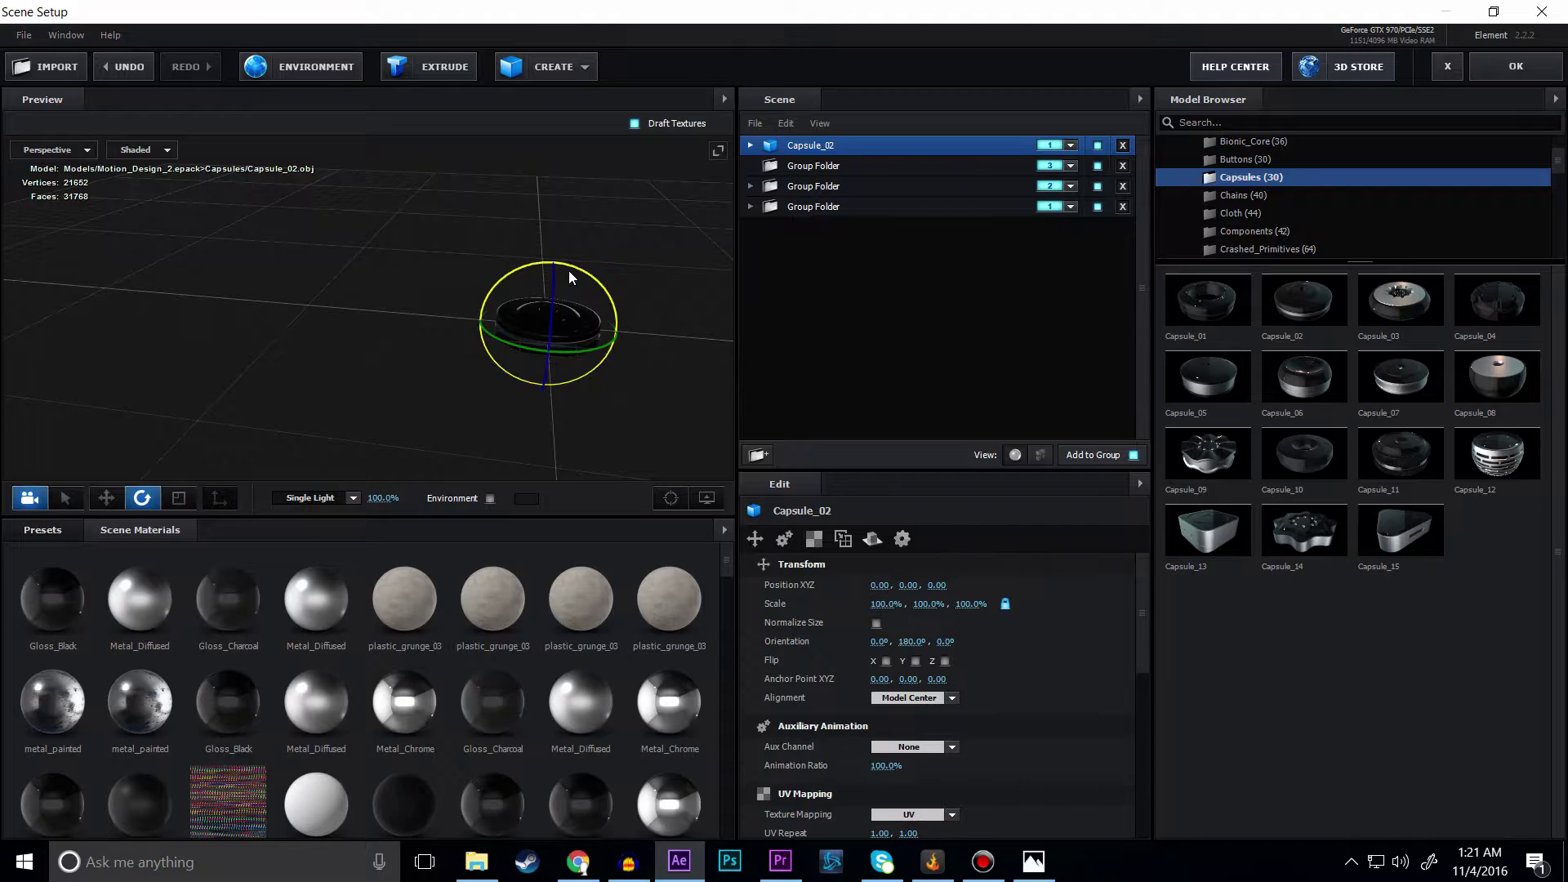
pyautogui.moveTo(570, 270); pyautogui.dragTo(708, 335)
pyautogui.moveTo(362, 343); pyautogui.dragTo(525, 243)
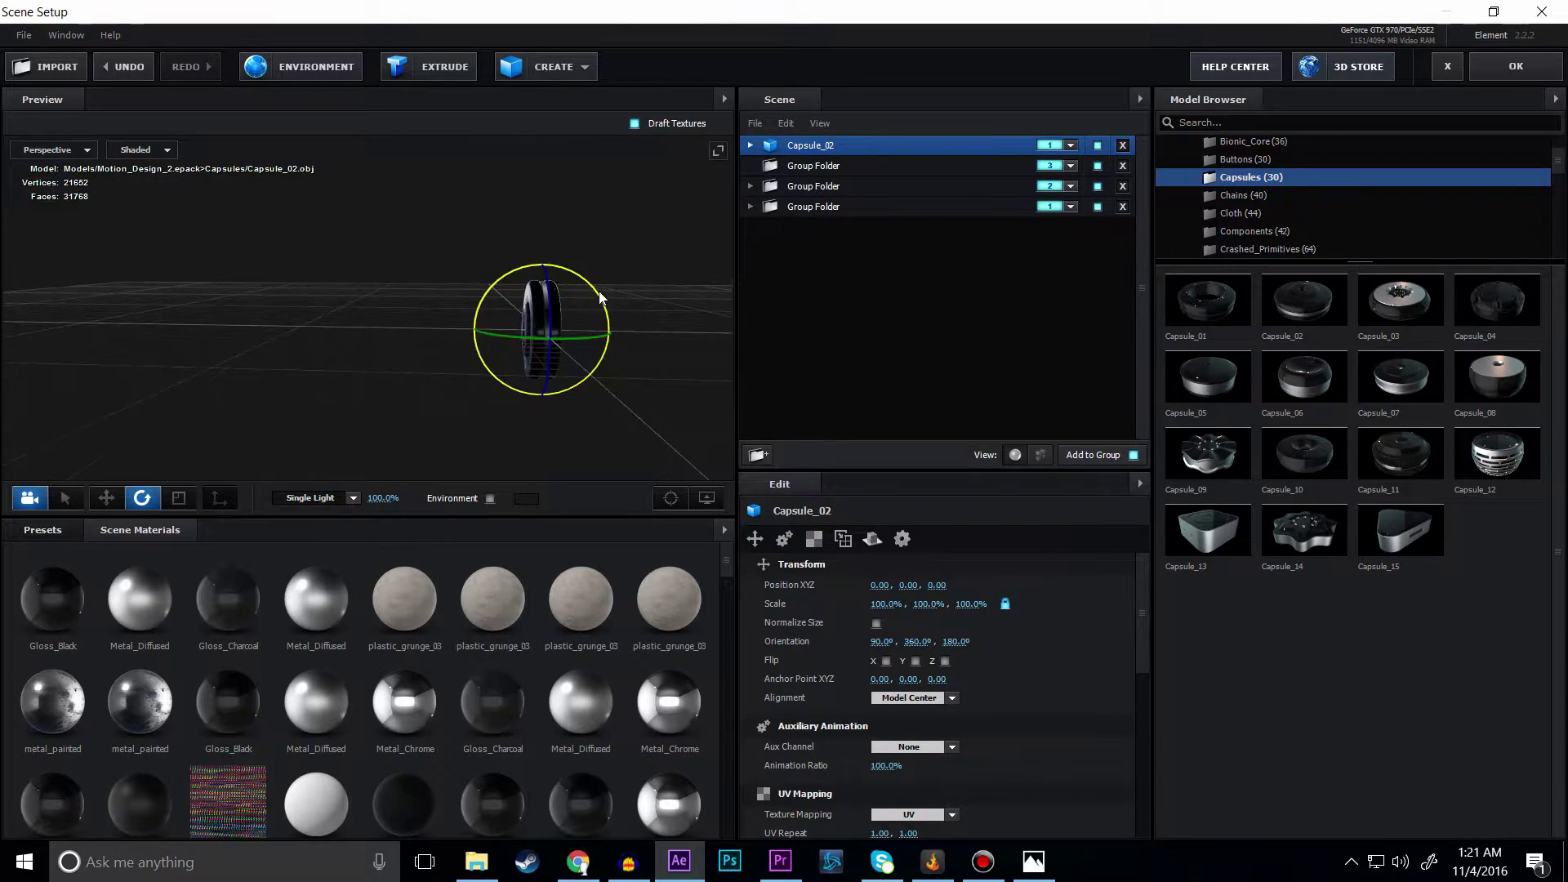
pyautogui.moveTo(592, 284)
pyautogui.mouseDown()
pyautogui.moveTo(448, 230)
pyautogui.moveTo(561, 239)
pyautogui.moveTo(632, 277)
pyautogui.moveTo(618, 277)
pyautogui.mouseUp()
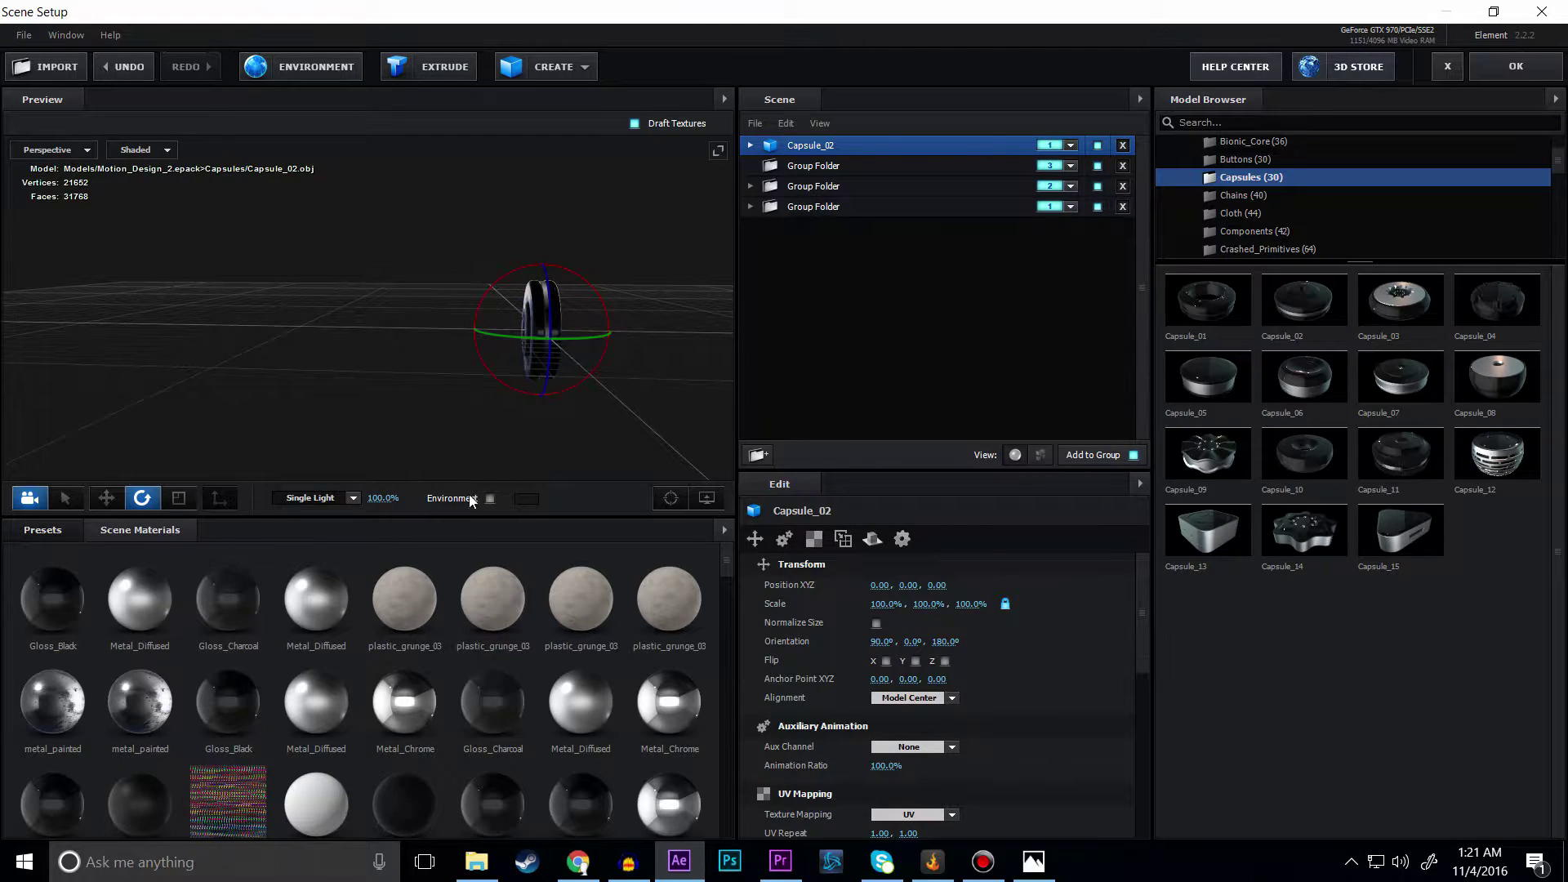
# Step: Try moving the ship's whole group folder along Z to about 0.40, and undo the move
pyautogui.click(808, 207)
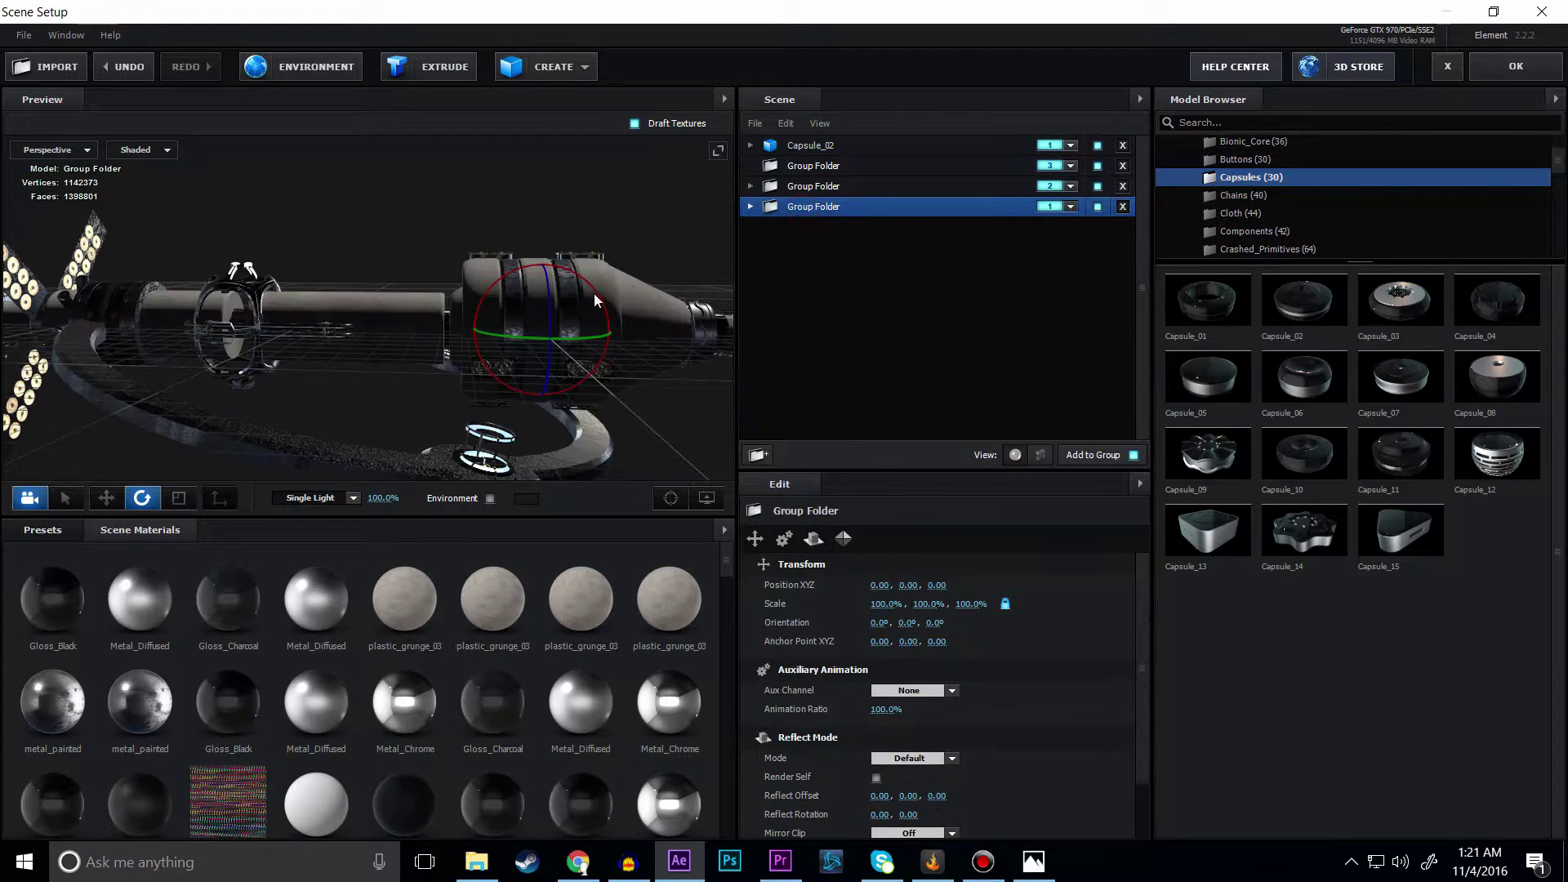
pyautogui.click(106, 498)
pyautogui.moveTo(467, 336); pyautogui.dragTo(375, 336)
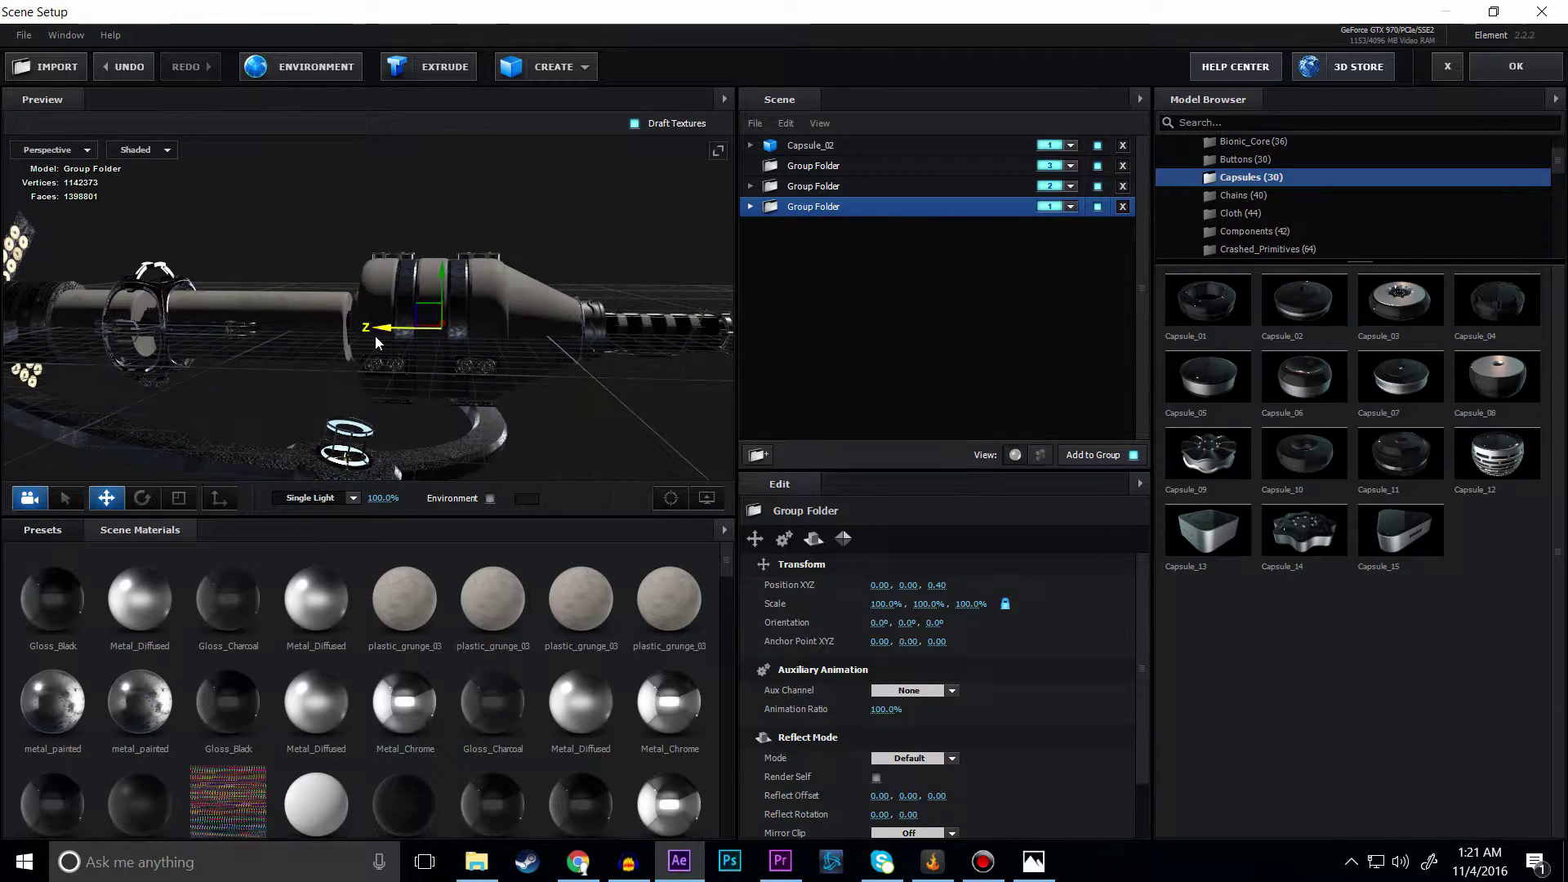
pyautogui.hotkey('ctrl', 'z')
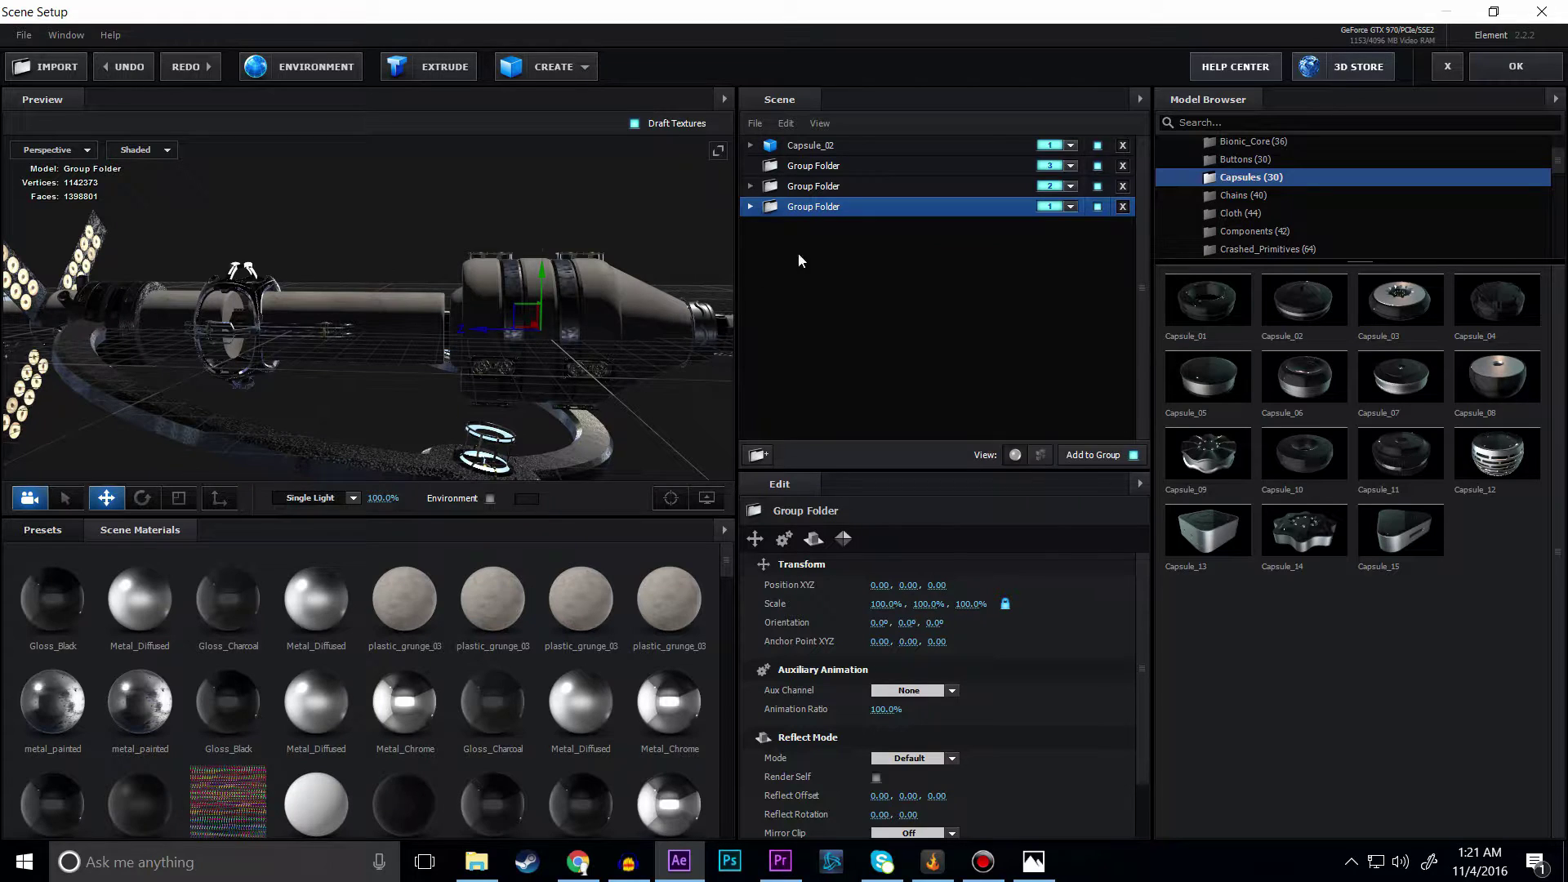
# Step: Expand the ship's group folder, select the capsule's metal_painted band and try sliding it along the ship, undoing the move
pyautogui.click(747, 207)
pyautogui.scroll(-5, 885, 325)
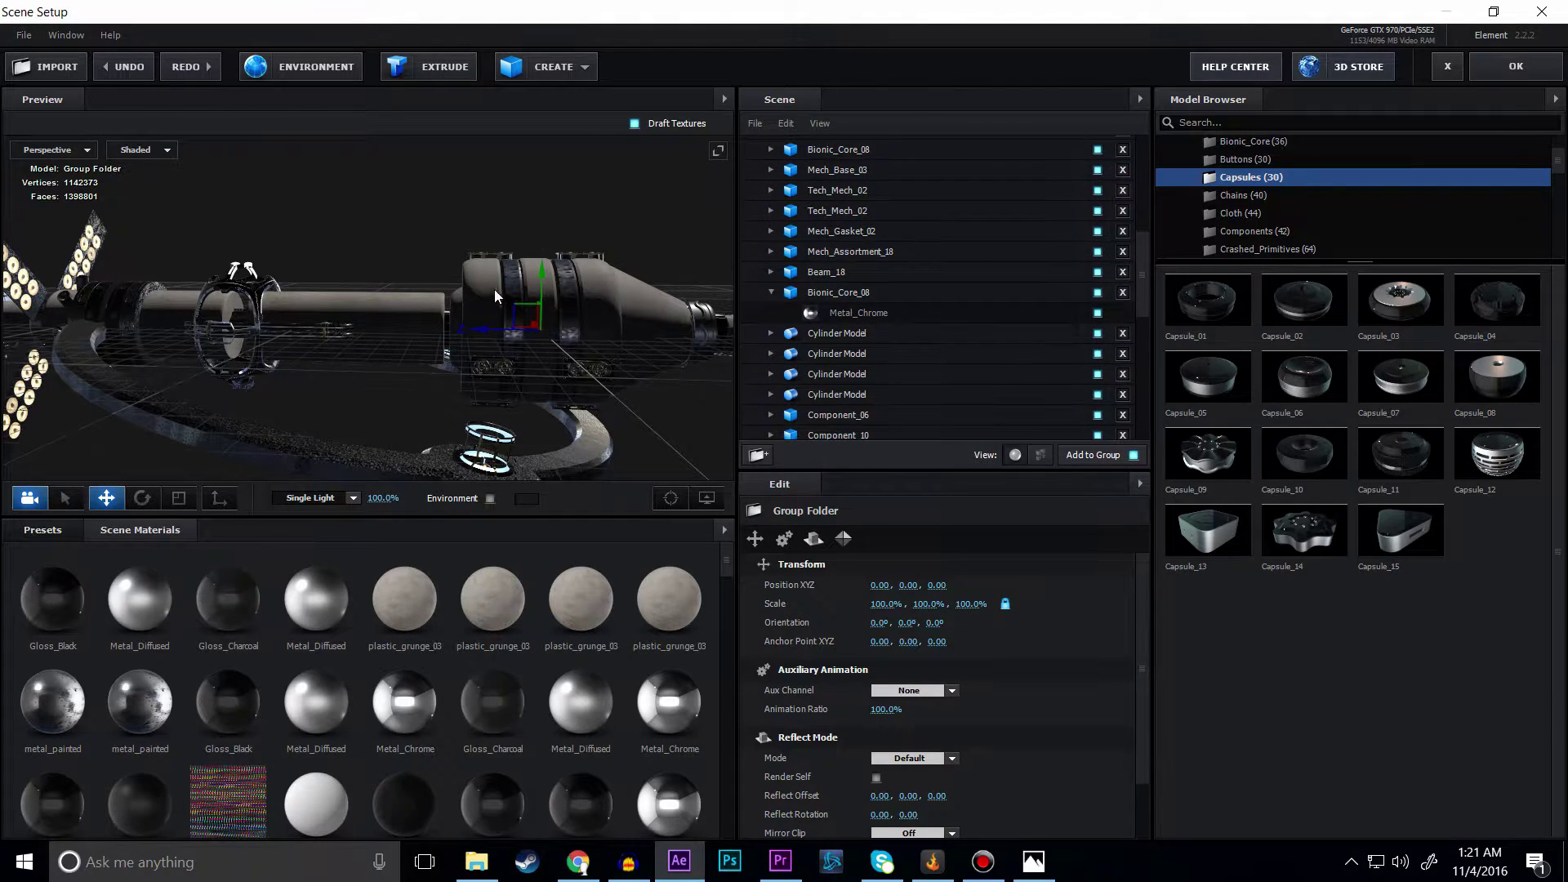
pyautogui.click(508, 321)
pyautogui.click(514, 325)
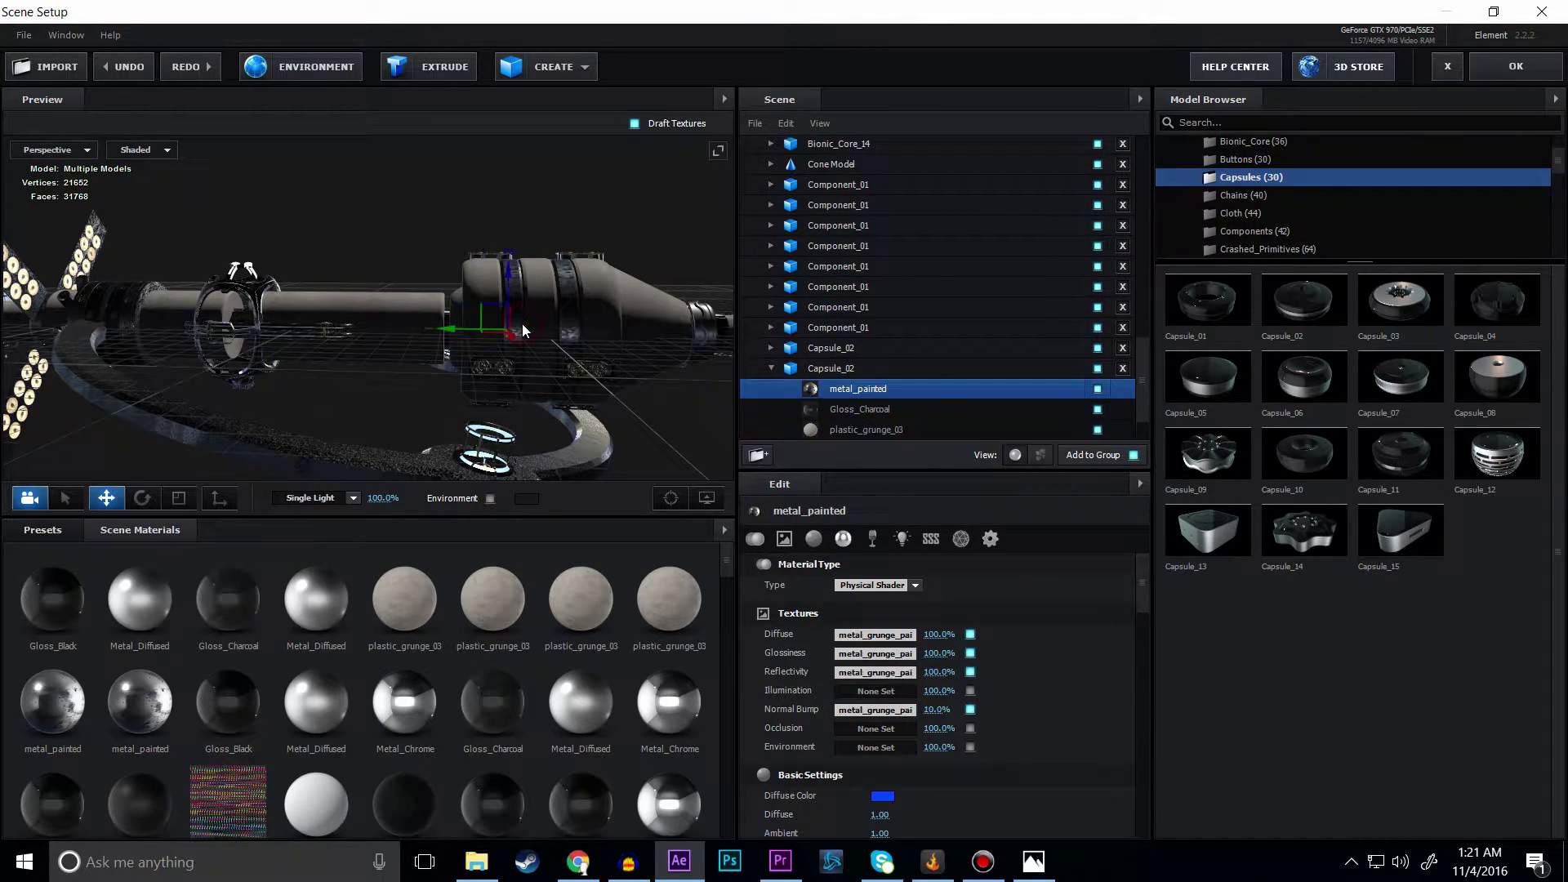
pyautogui.moveTo(472, 328); pyautogui.dragTo(365, 340)
pyautogui.hotkey('ctrl', 'z')
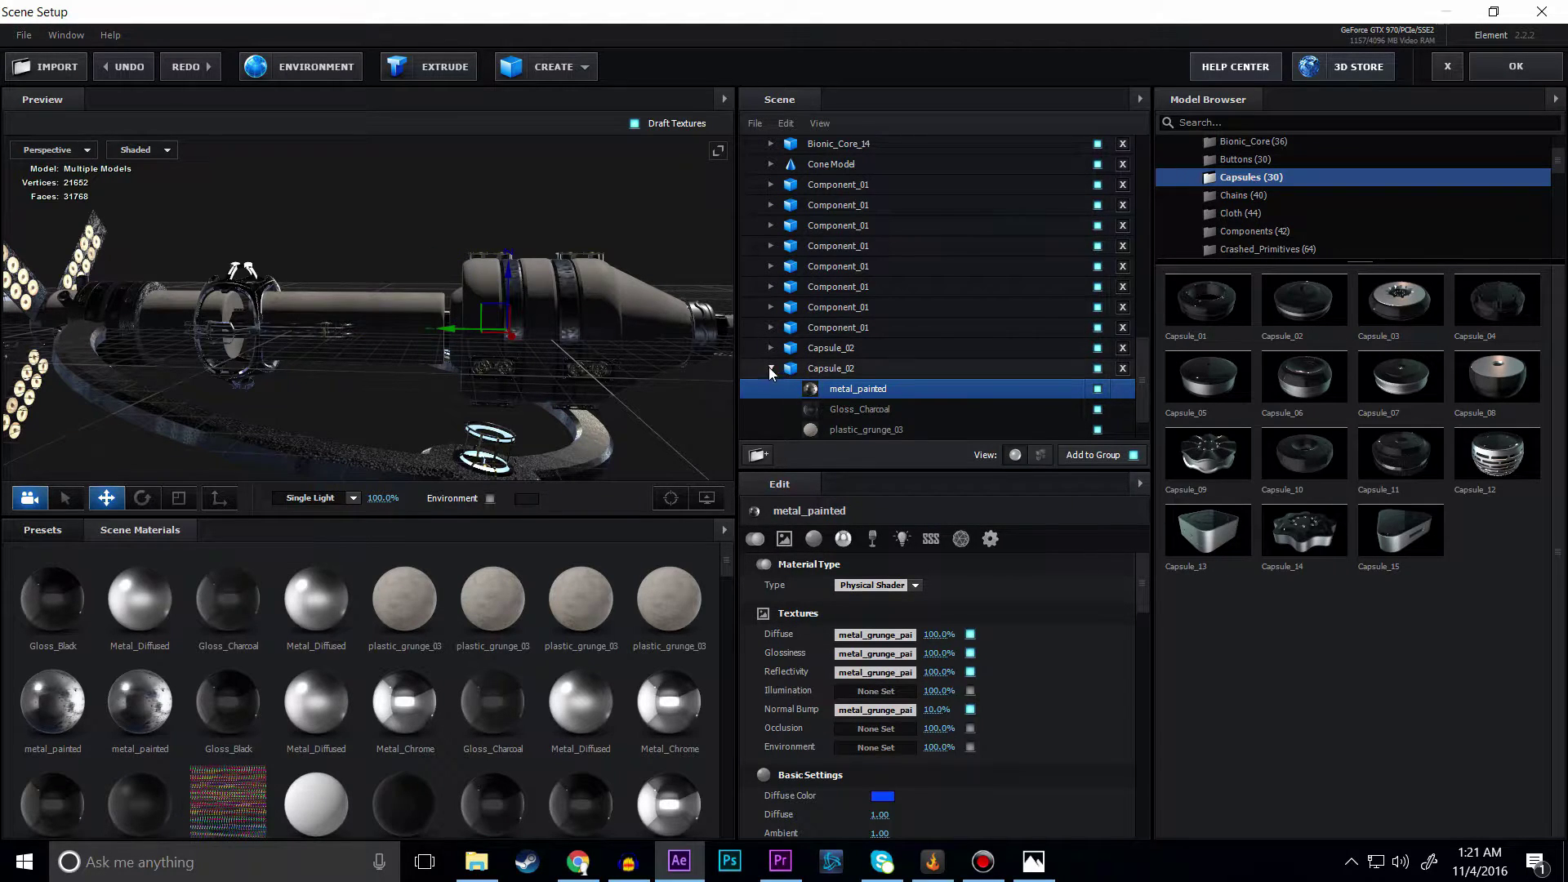
# Step: Collapse the Capsule_02 materials, select the whole capsule and try moving it along Z, undoing the change
pyautogui.click(771, 369)
pyautogui.click(504, 318)
pyautogui.moveTo(462, 330); pyautogui.dragTo(490, 347)
pyautogui.hotkey('ctrl', 'z')
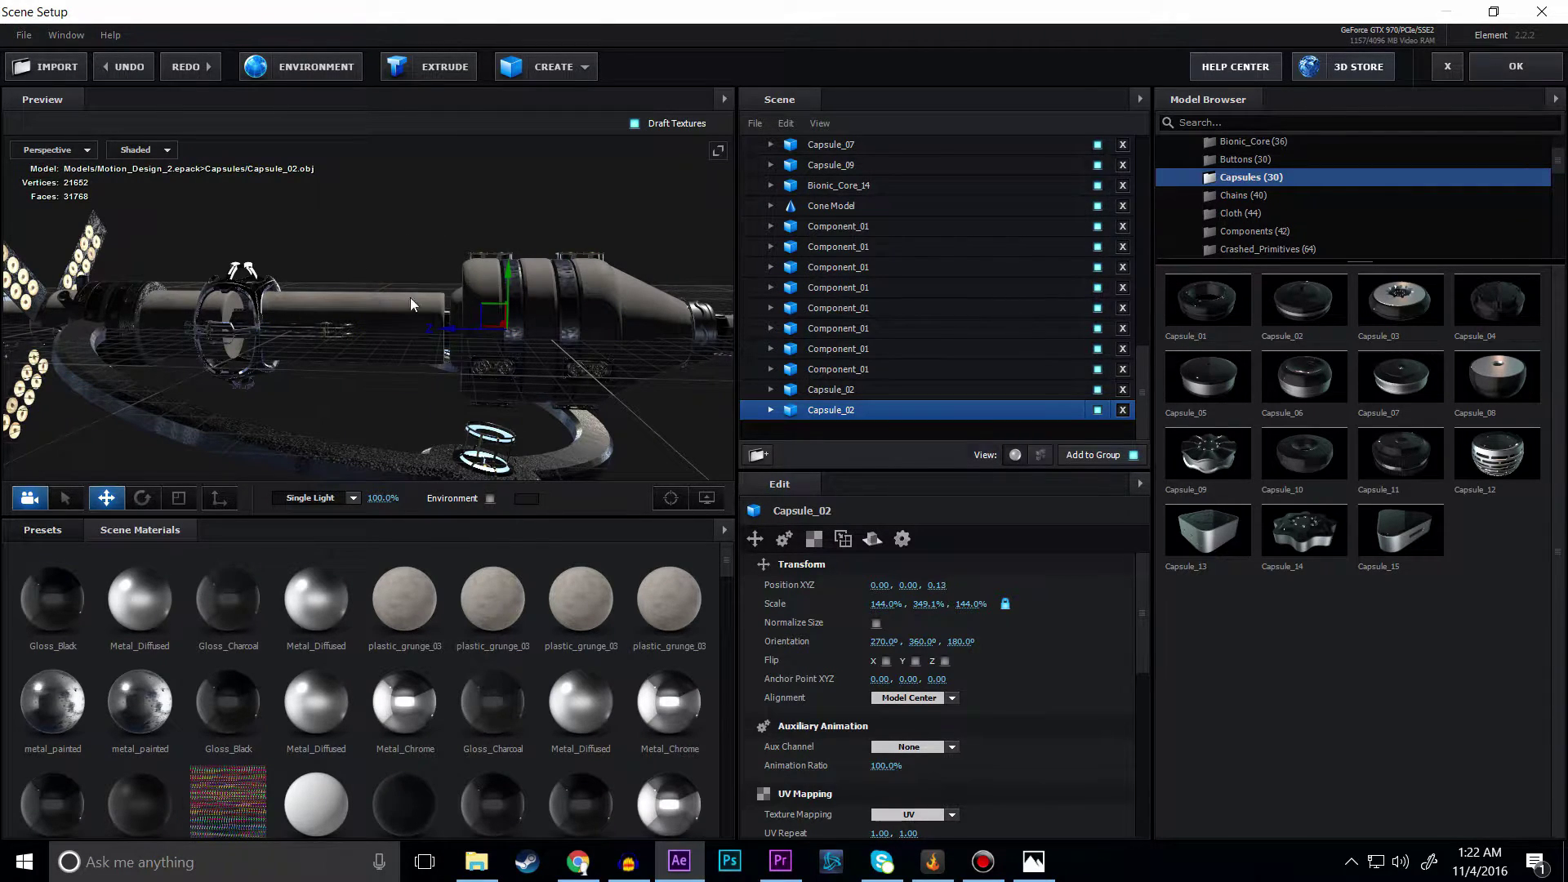
pyautogui.moveTo(477, 324)
pyautogui.mouseDown()
pyautogui.moveTo(428, 276)
pyautogui.moveTo(469, 322)
pyautogui.mouseUp()
# Step: Look through the primitive shapes available for creating new models
pyautogui.scroll(3, 470, 322)
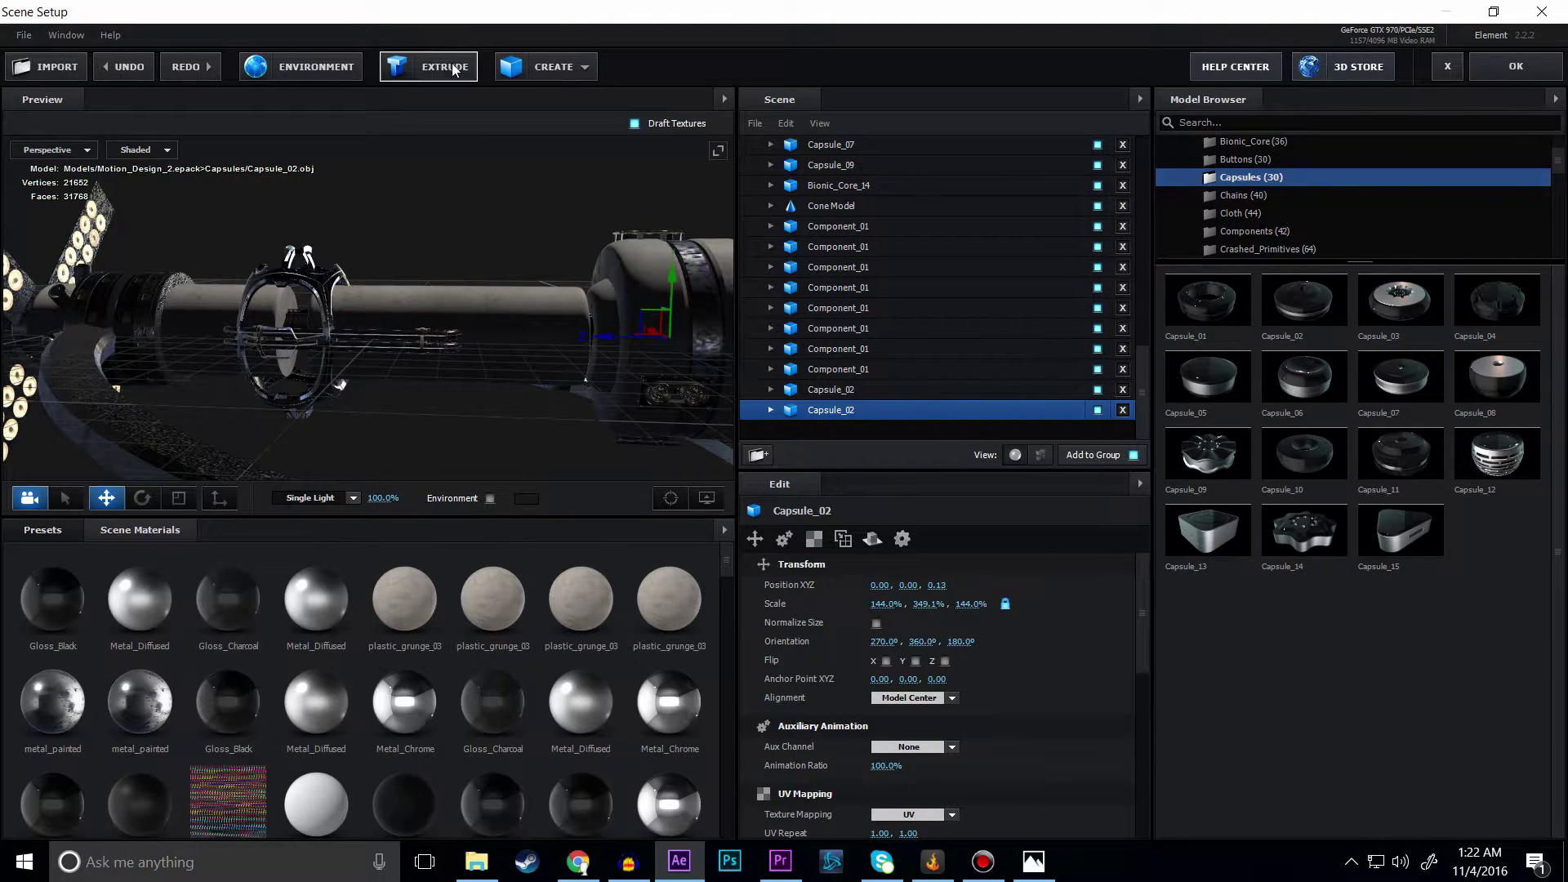
pyautogui.click(541, 67)
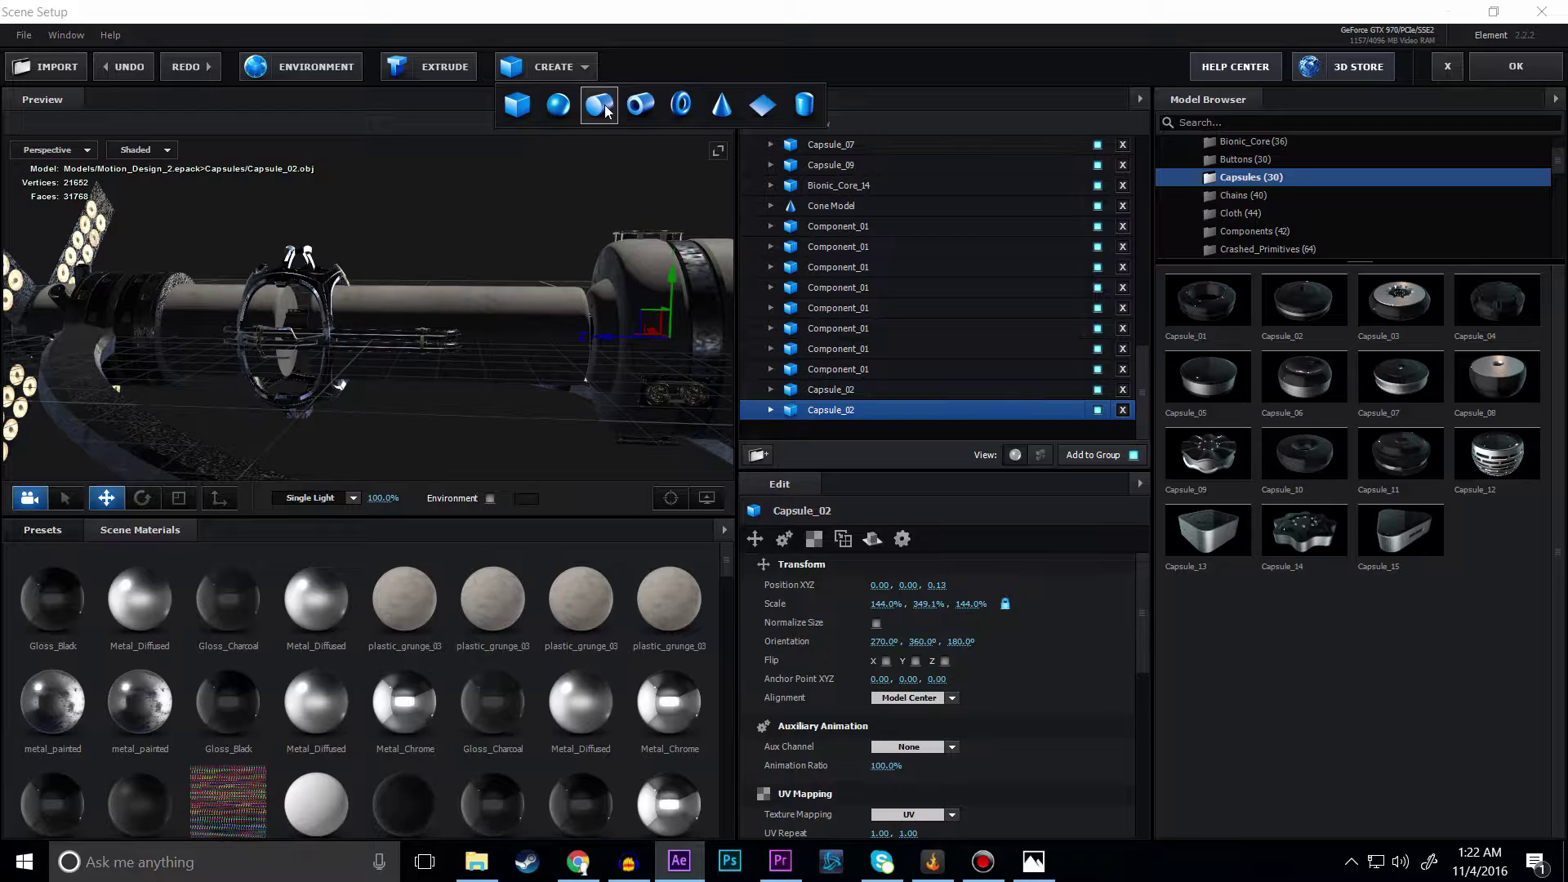
pyautogui.click(640, 67)
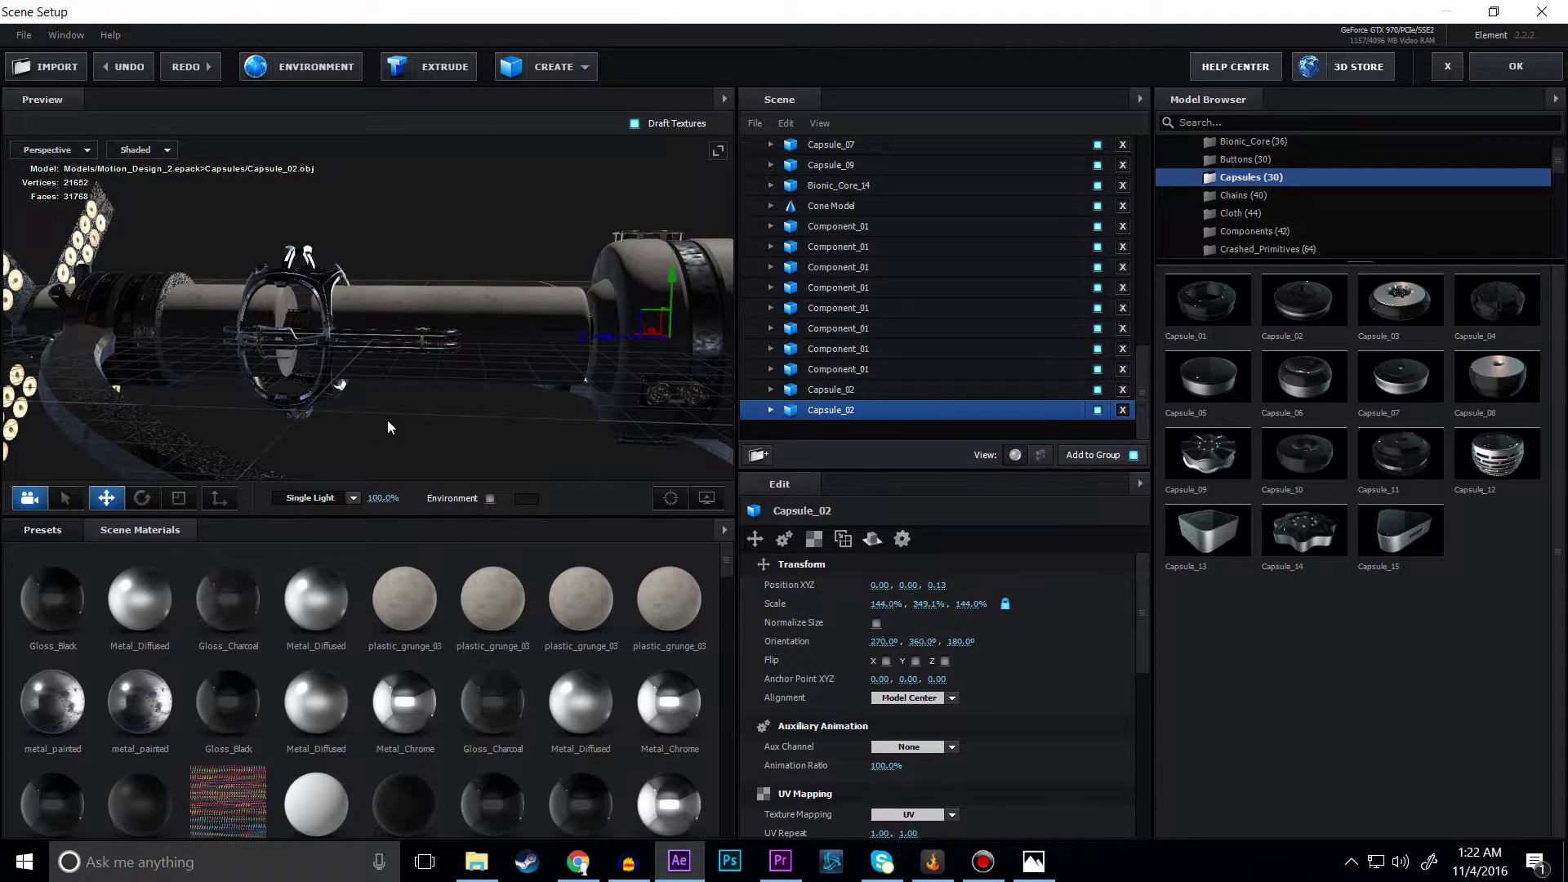
# Step: Examine the ship's chrome ring and beams up close and browse the Beams and Bionic_Core models of the Motion_Design_2 pack
pyautogui.moveTo(389, 230)
pyautogui.mouseDown()
pyautogui.moveTo(472, 276)
pyautogui.moveTo(415, 330)
pyautogui.moveTo(407, 253)
pyautogui.mouseUp()
pyautogui.scroll(4, 419, 348)
pyautogui.scroll(3, 1312, 245)
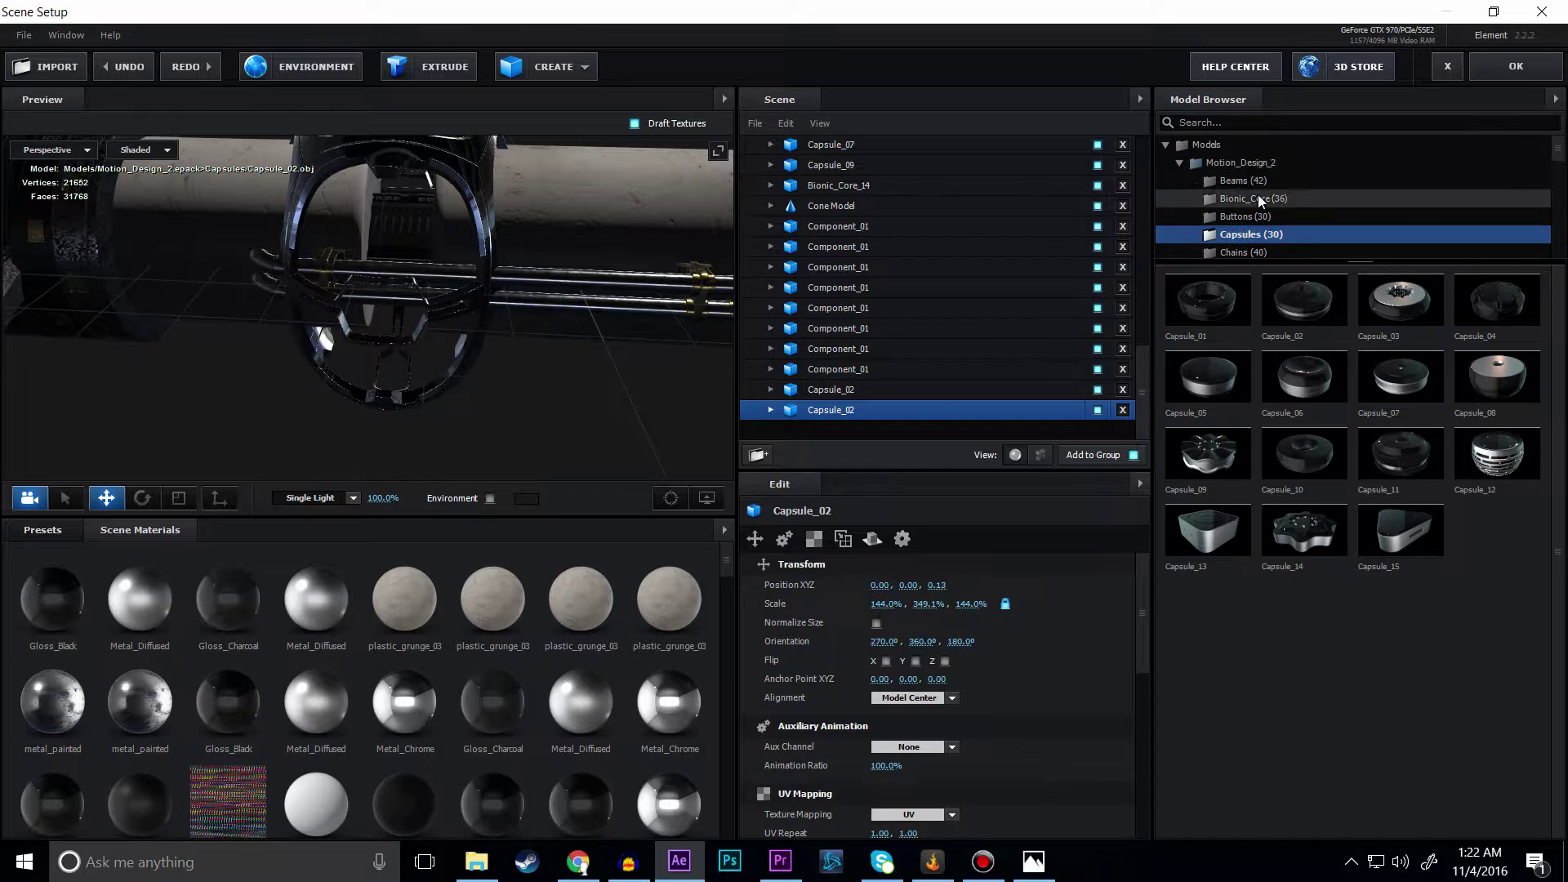
pyautogui.click(1258, 181)
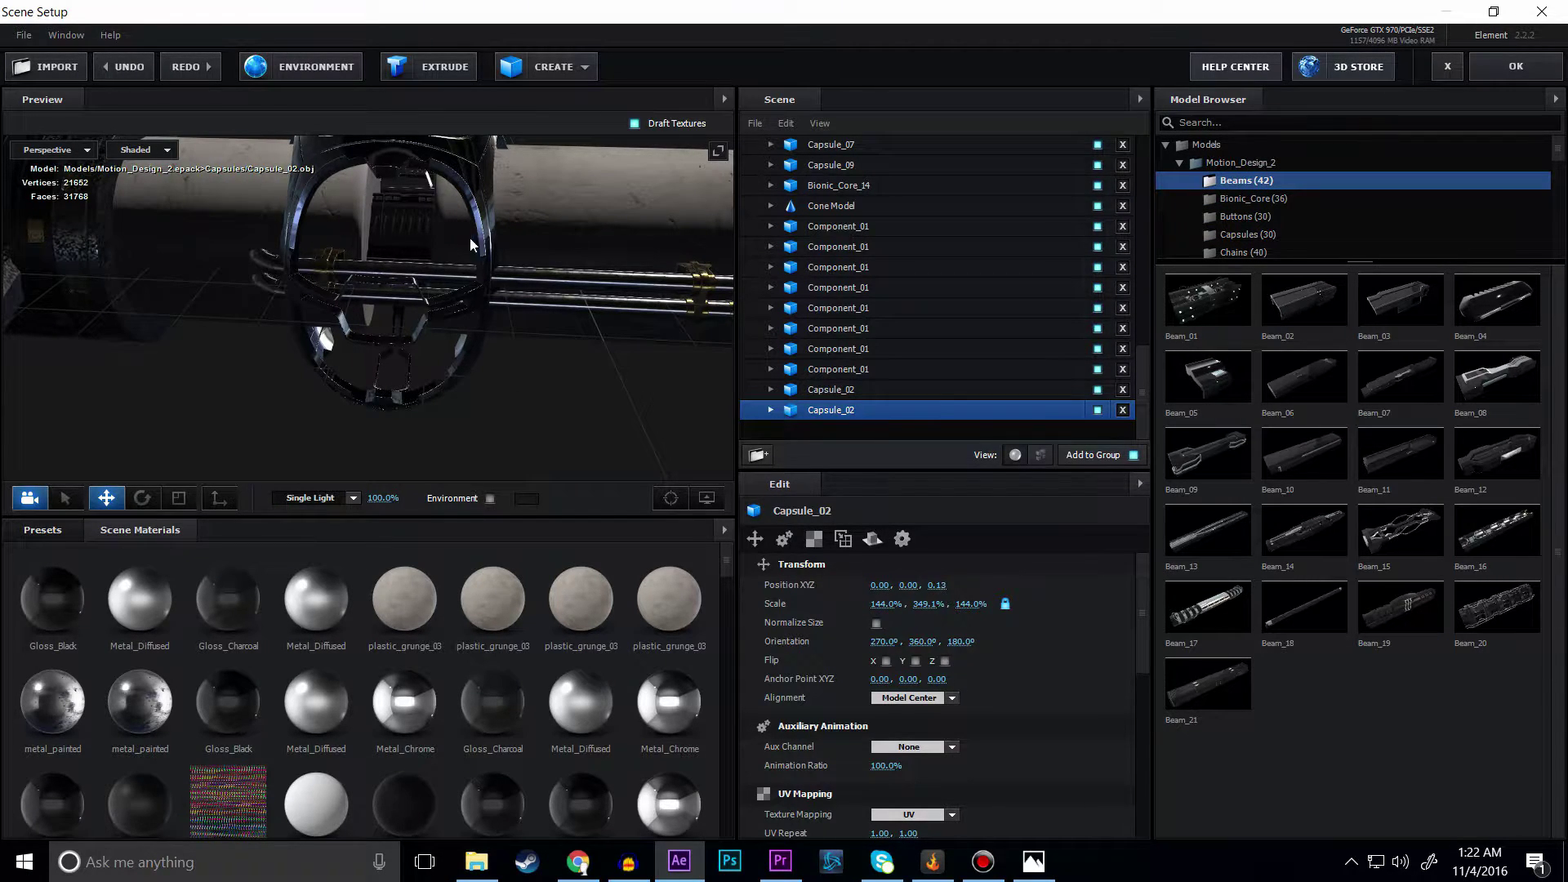
pyautogui.moveTo(484, 227)
pyautogui.mouseDown()
pyautogui.moveTo(540, 207)
pyautogui.moveTo(492, 198)
pyautogui.mouseUp()
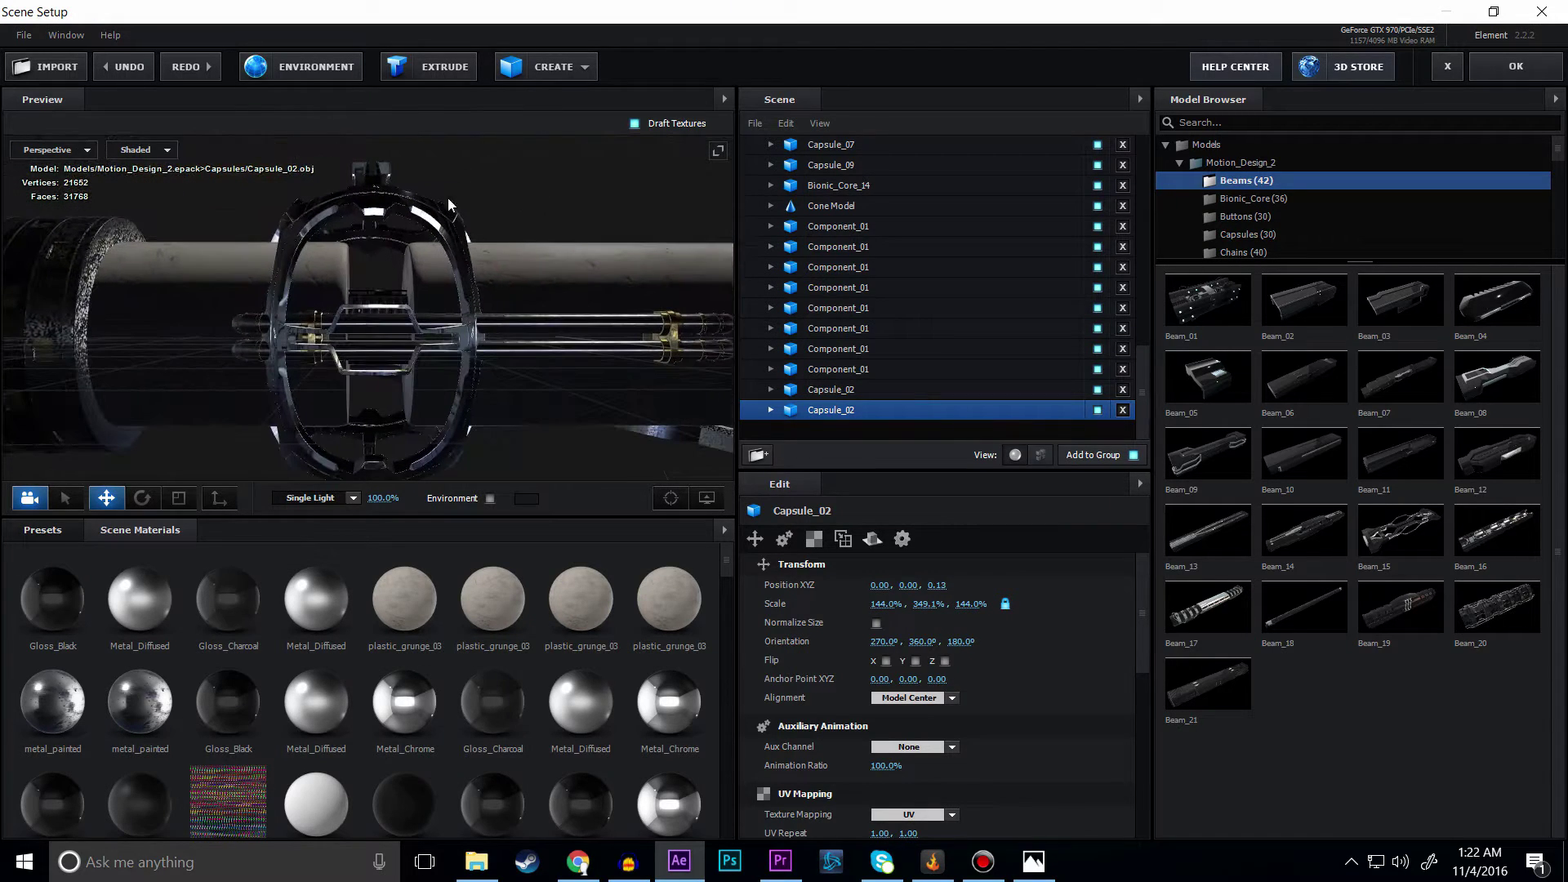
pyautogui.scroll(-3, 1274, 217)
pyautogui.click(1266, 143)
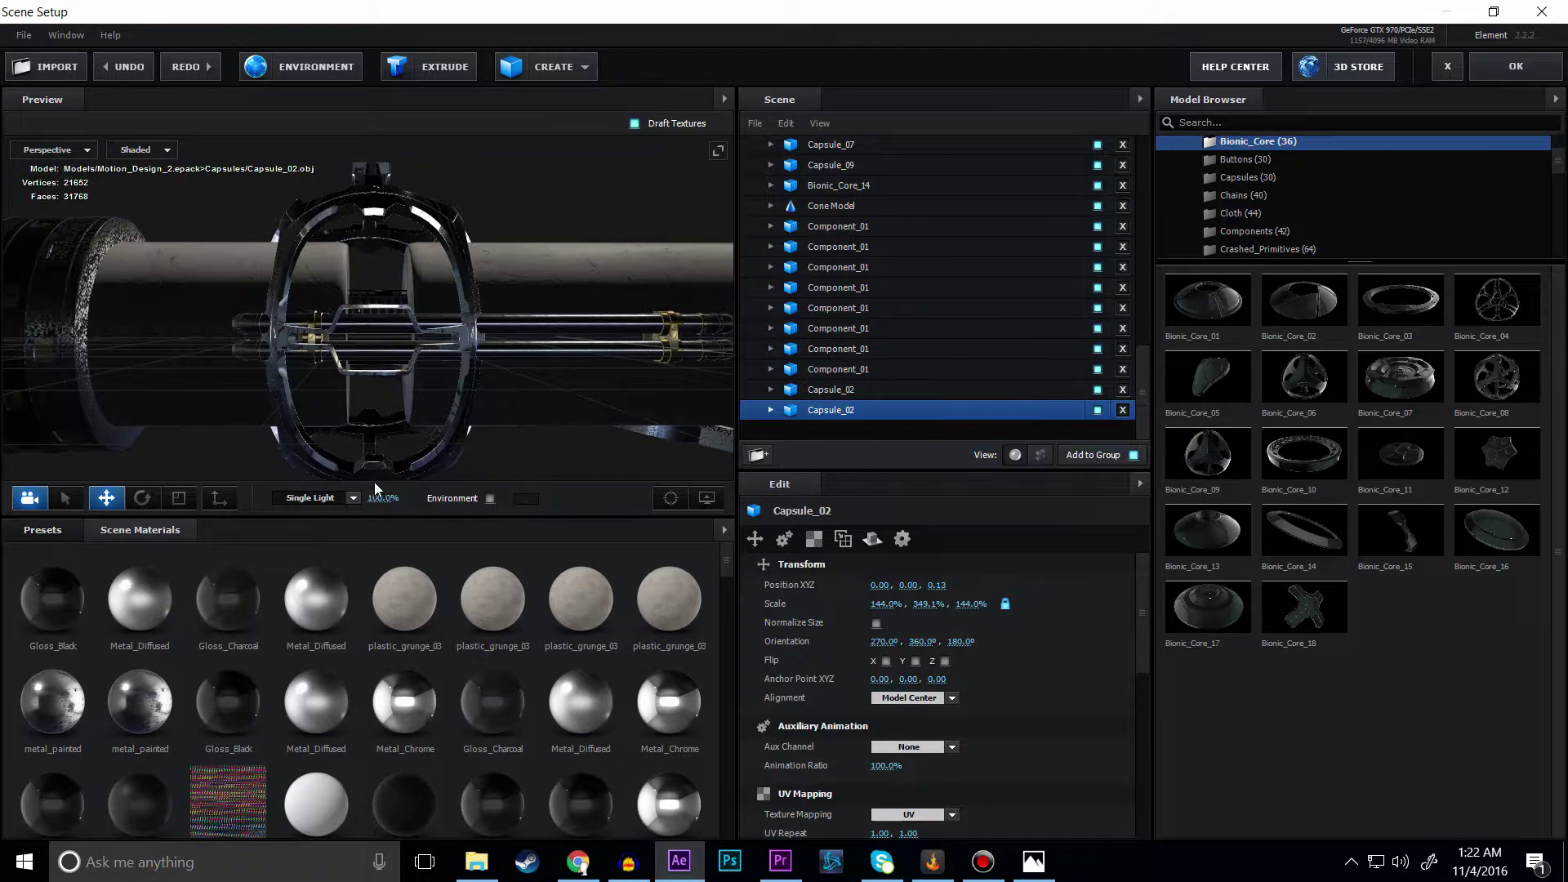
# Step: Try scaling the chrome ring around the ship's shaft along its Z axis, and undo the scaling
pyautogui.click(191, 492)
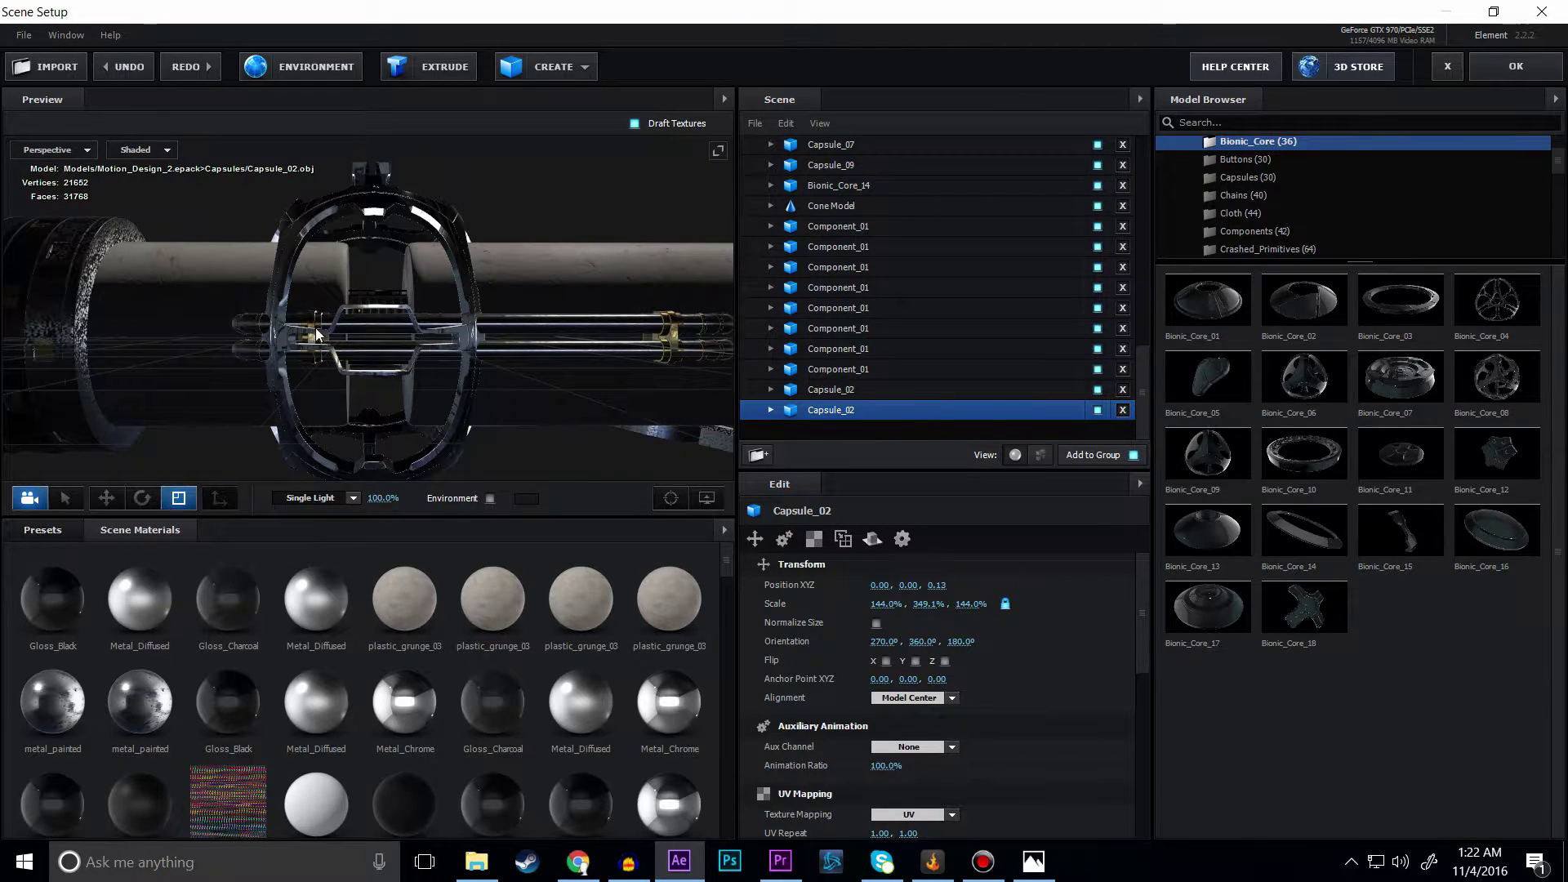
pyautogui.click(403, 243)
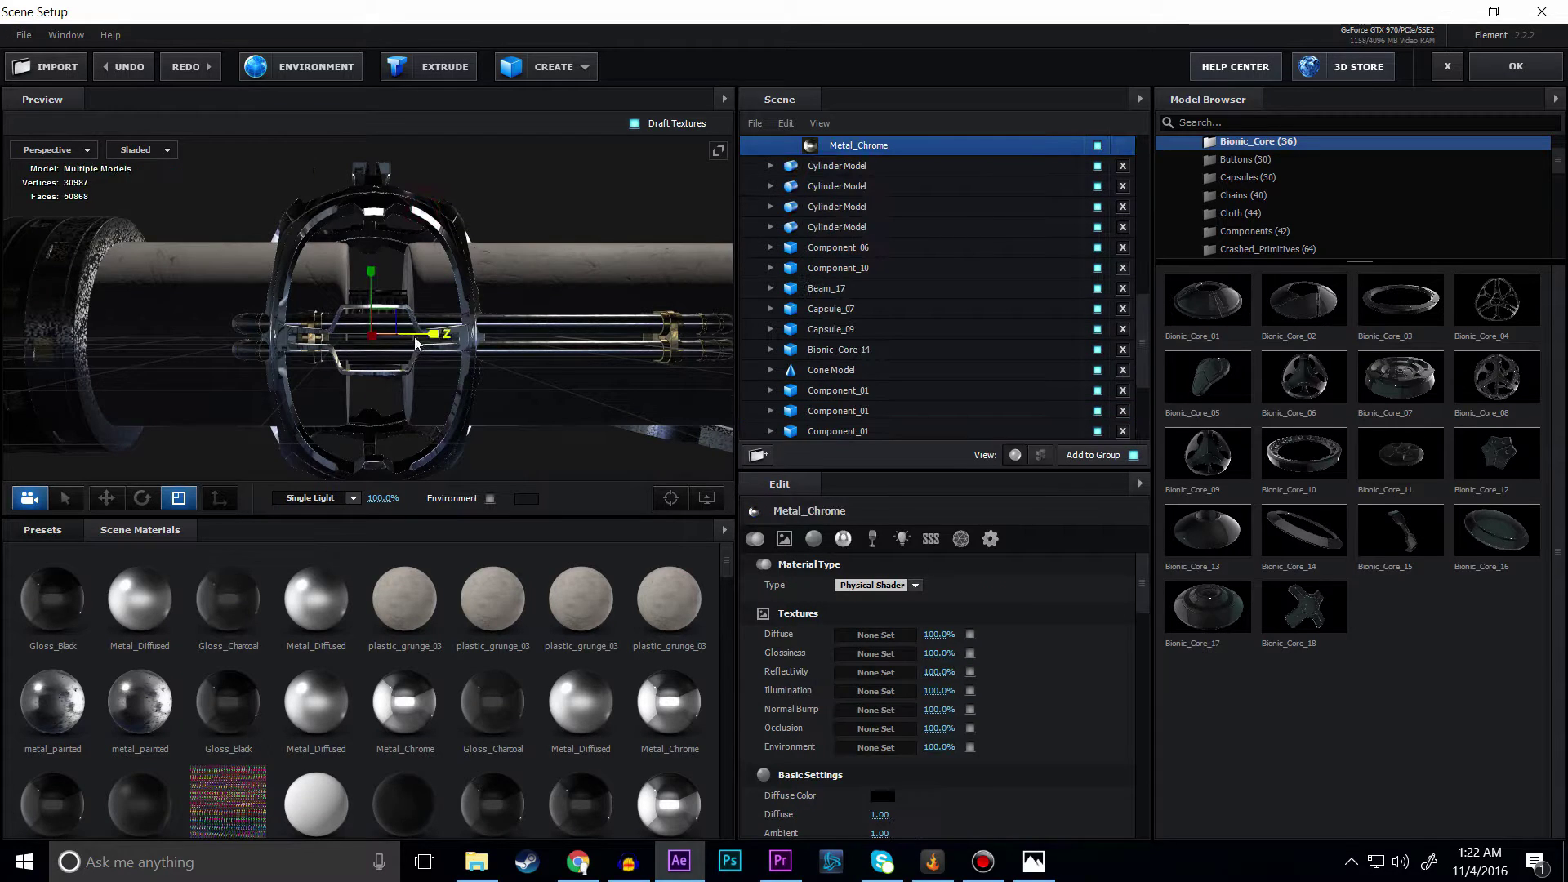
pyautogui.moveTo(438, 340); pyautogui.dragTo(258, 380)
pyautogui.hotkey('ctrl', 'z')
pyautogui.moveTo(188, 326); pyautogui.dragTo(418, 317)
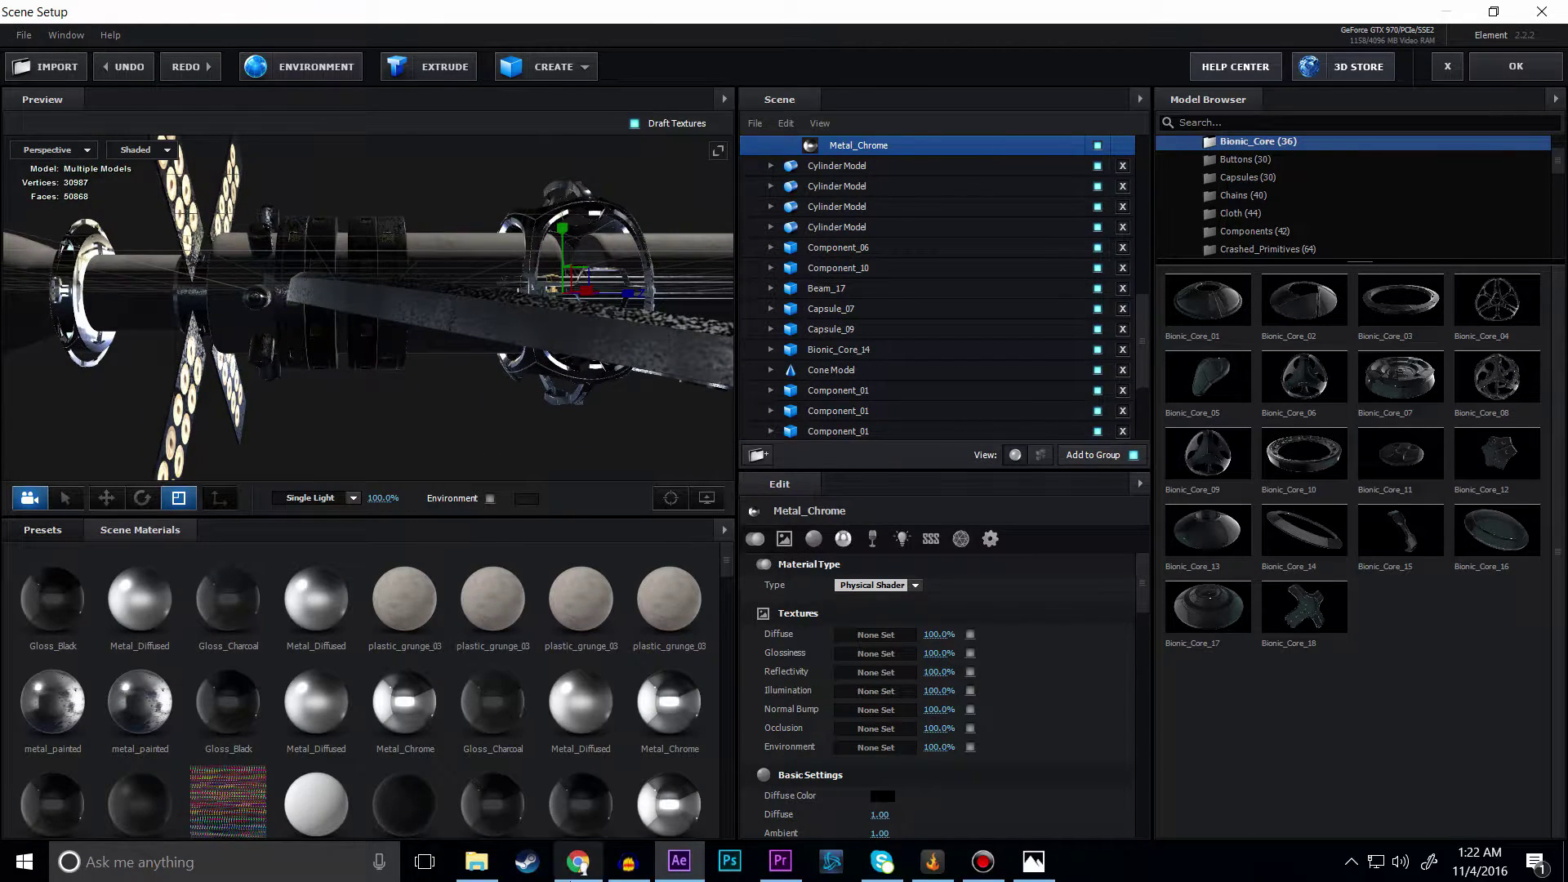
# Step: Switch to Chrome, search Google Images for "space ships" and browse the results for design references
pyautogui.click(578, 861)
pyautogui.moveTo(271, 122); pyautogui.dragTo(9, 116)
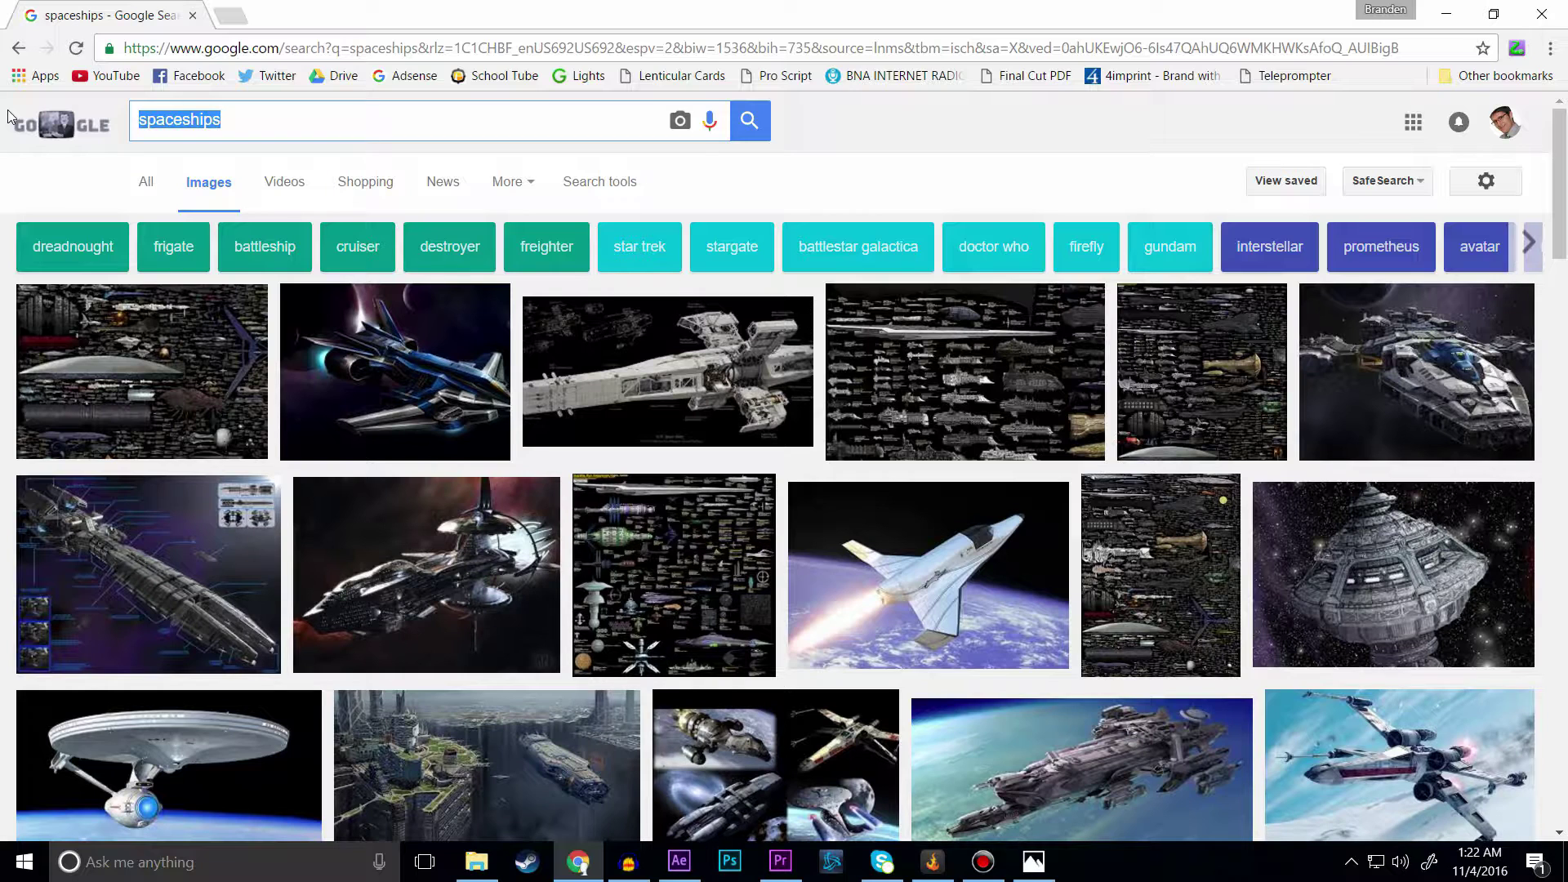
pyautogui.click(182, 124)
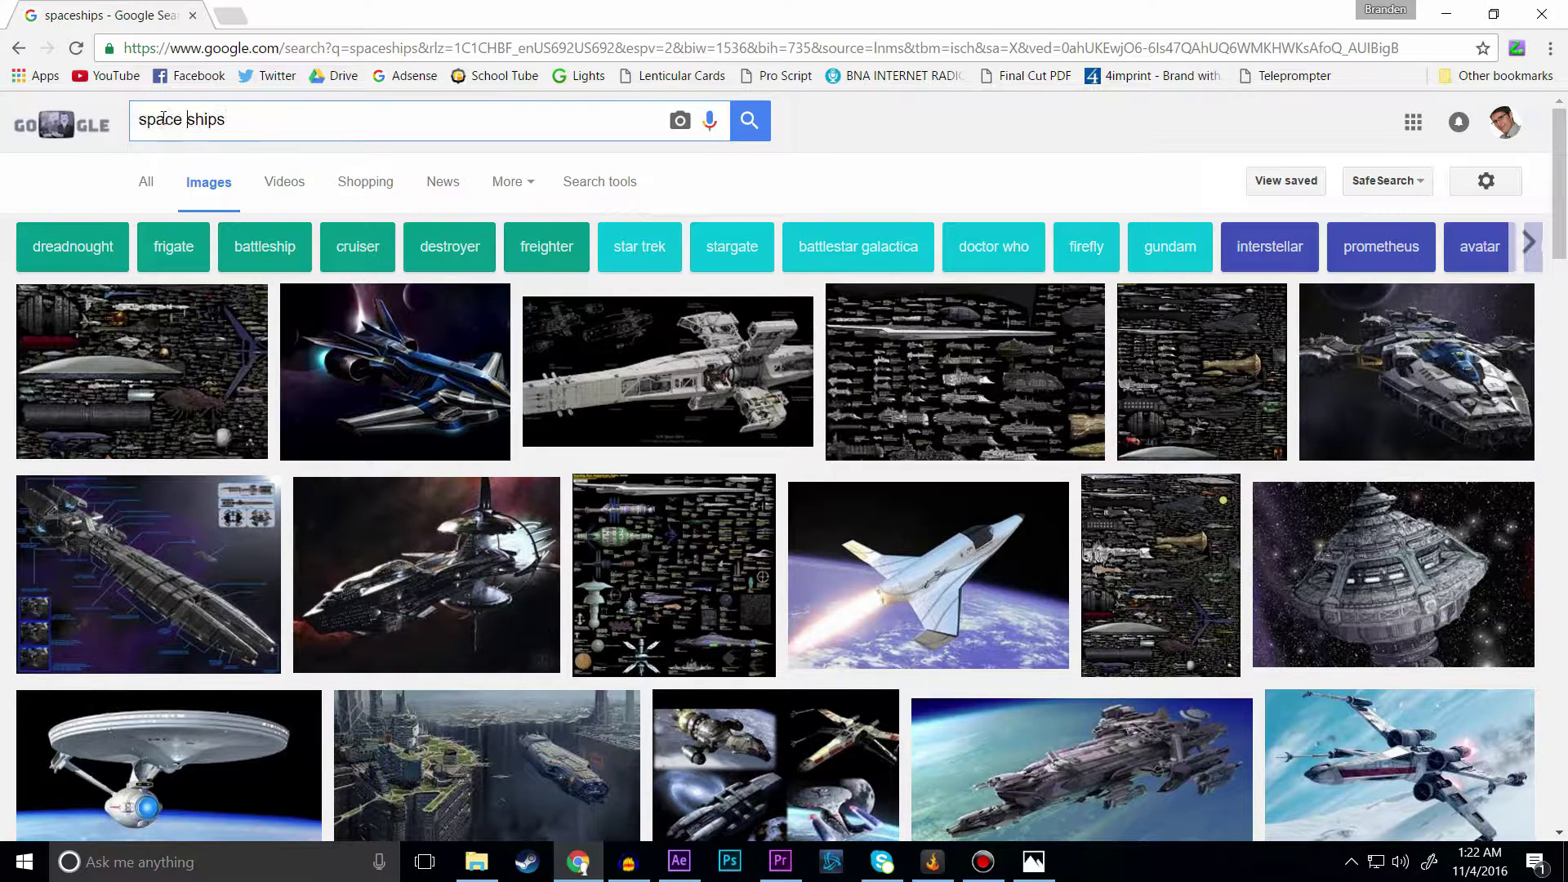
pyautogui.press('Return')
pyautogui.scroll(-2, 457, 392)
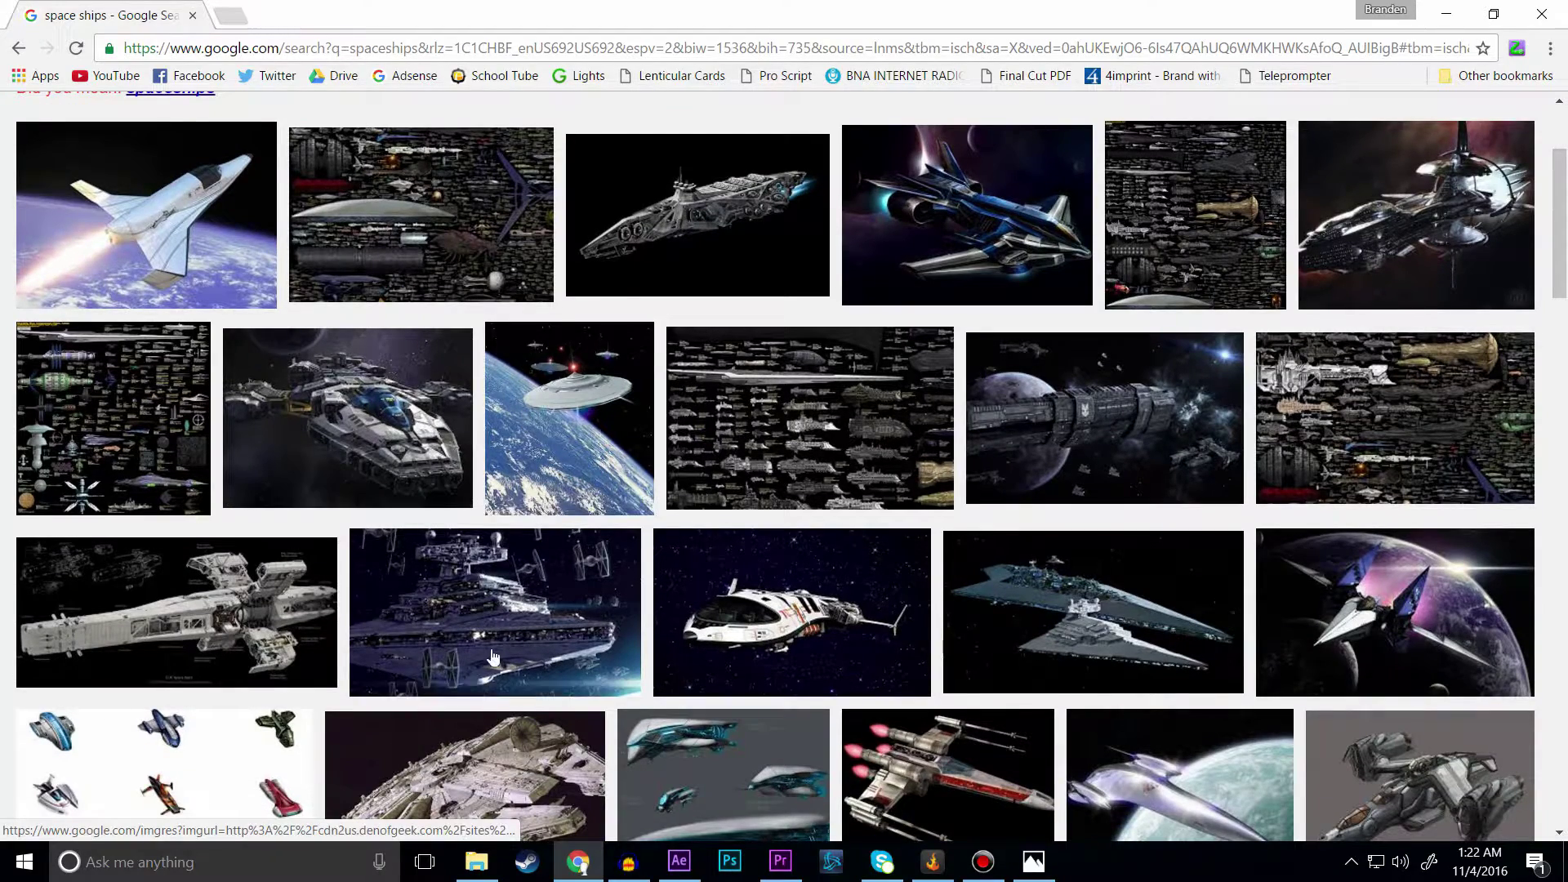
pyautogui.scroll(-5, 570, 541)
pyautogui.scroll(-4, 709, 430)
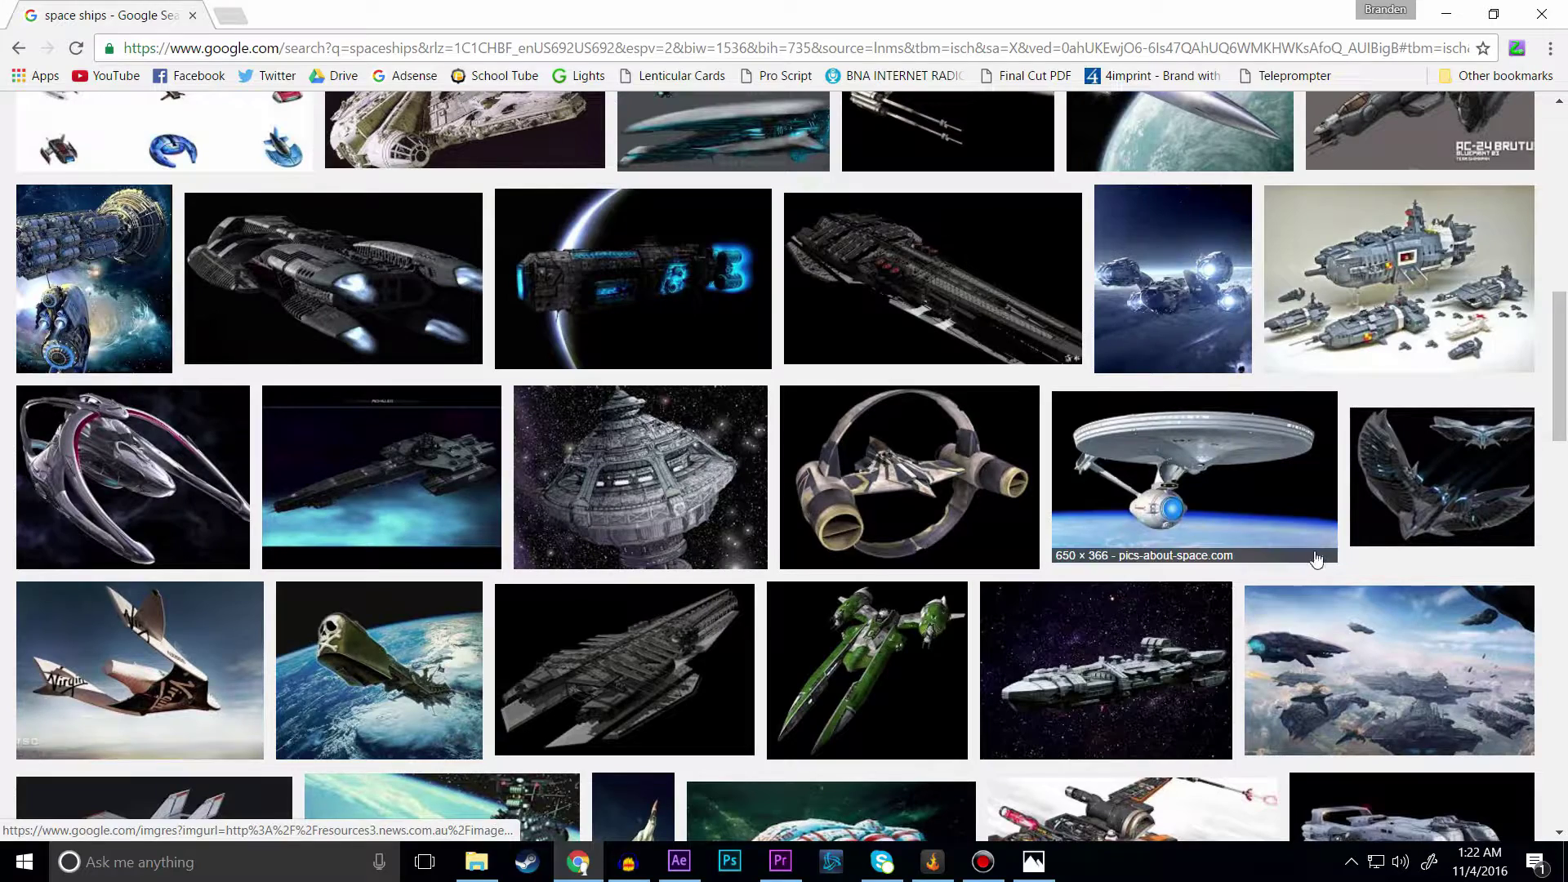
pyautogui.scroll(-2, 1221, 645)
pyautogui.scroll(-5, 916, 639)
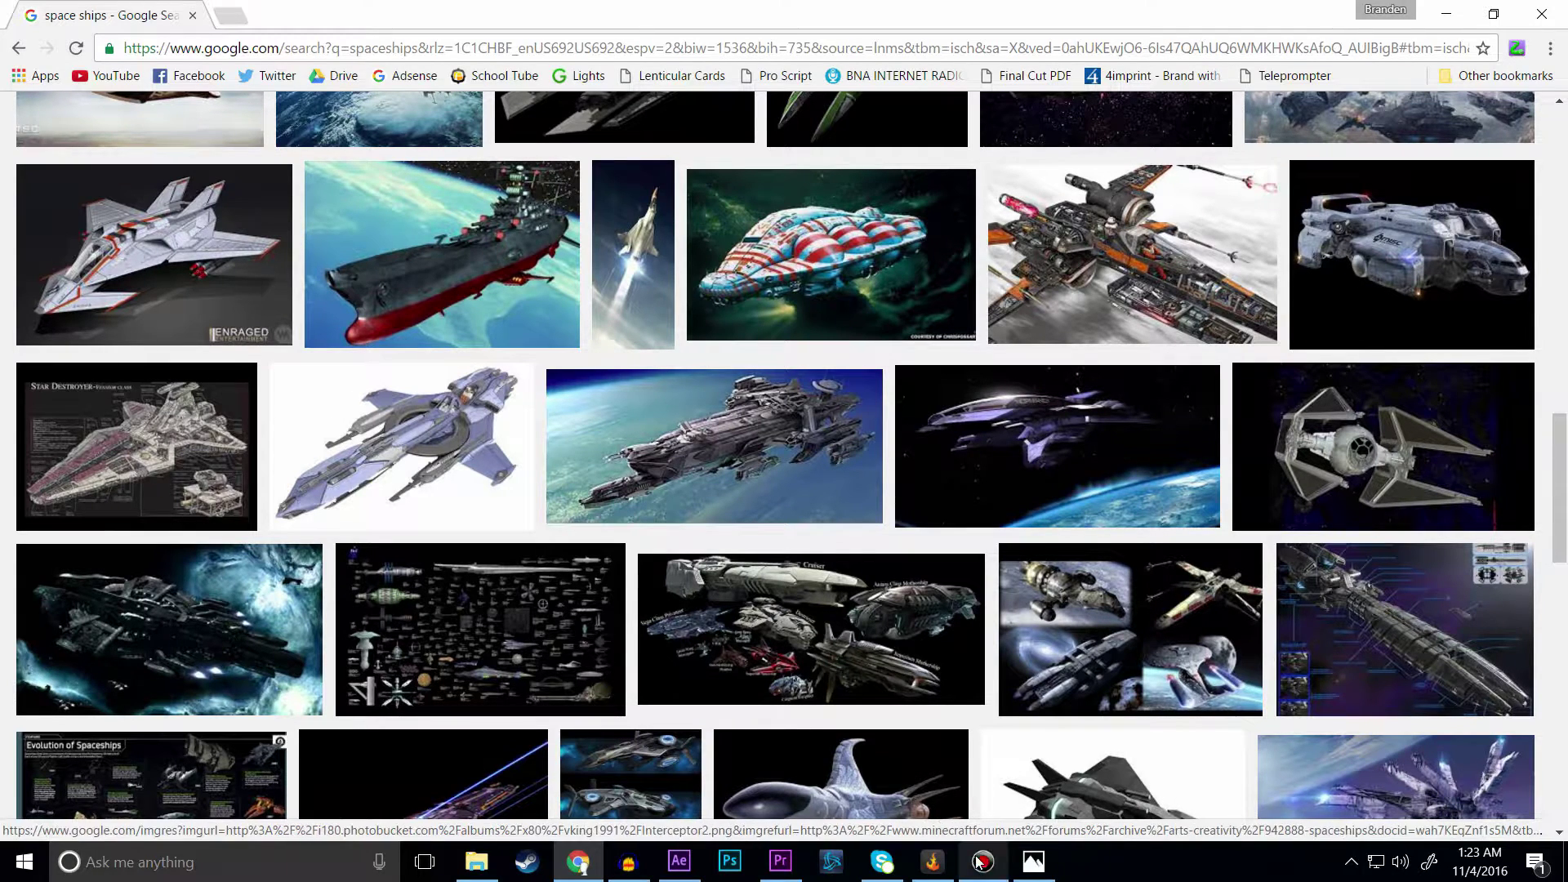
# Step: Return to After Effects, inspect the ship from several angles and browse the Metal materials of the Pro_Shaders_2 presets
pyautogui.click(680, 867)
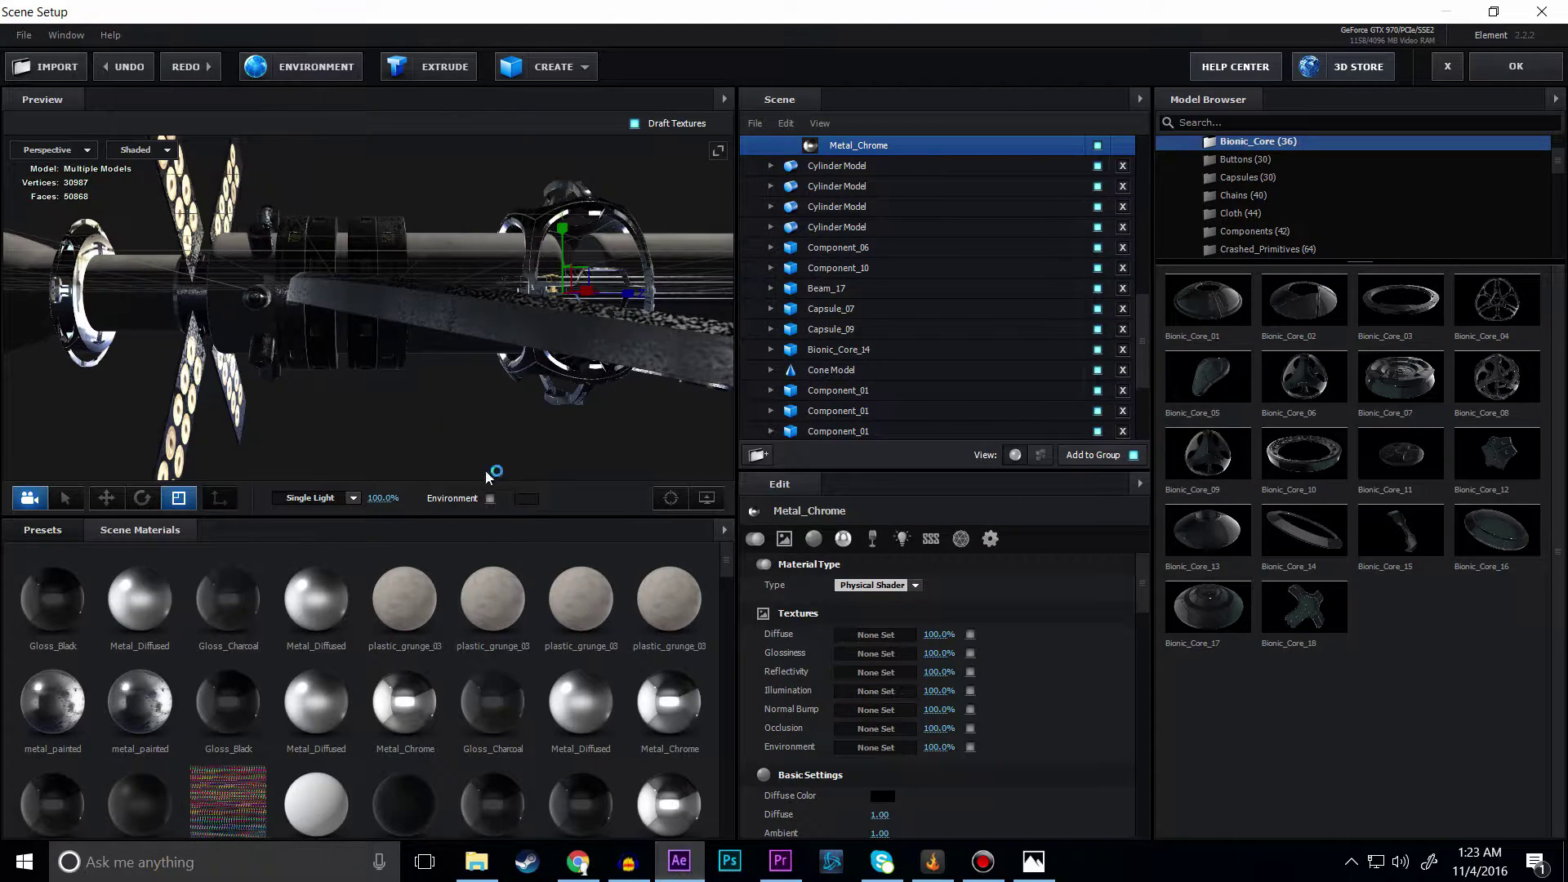
pyautogui.moveTo(275, 337); pyautogui.dragTo(531, 310)
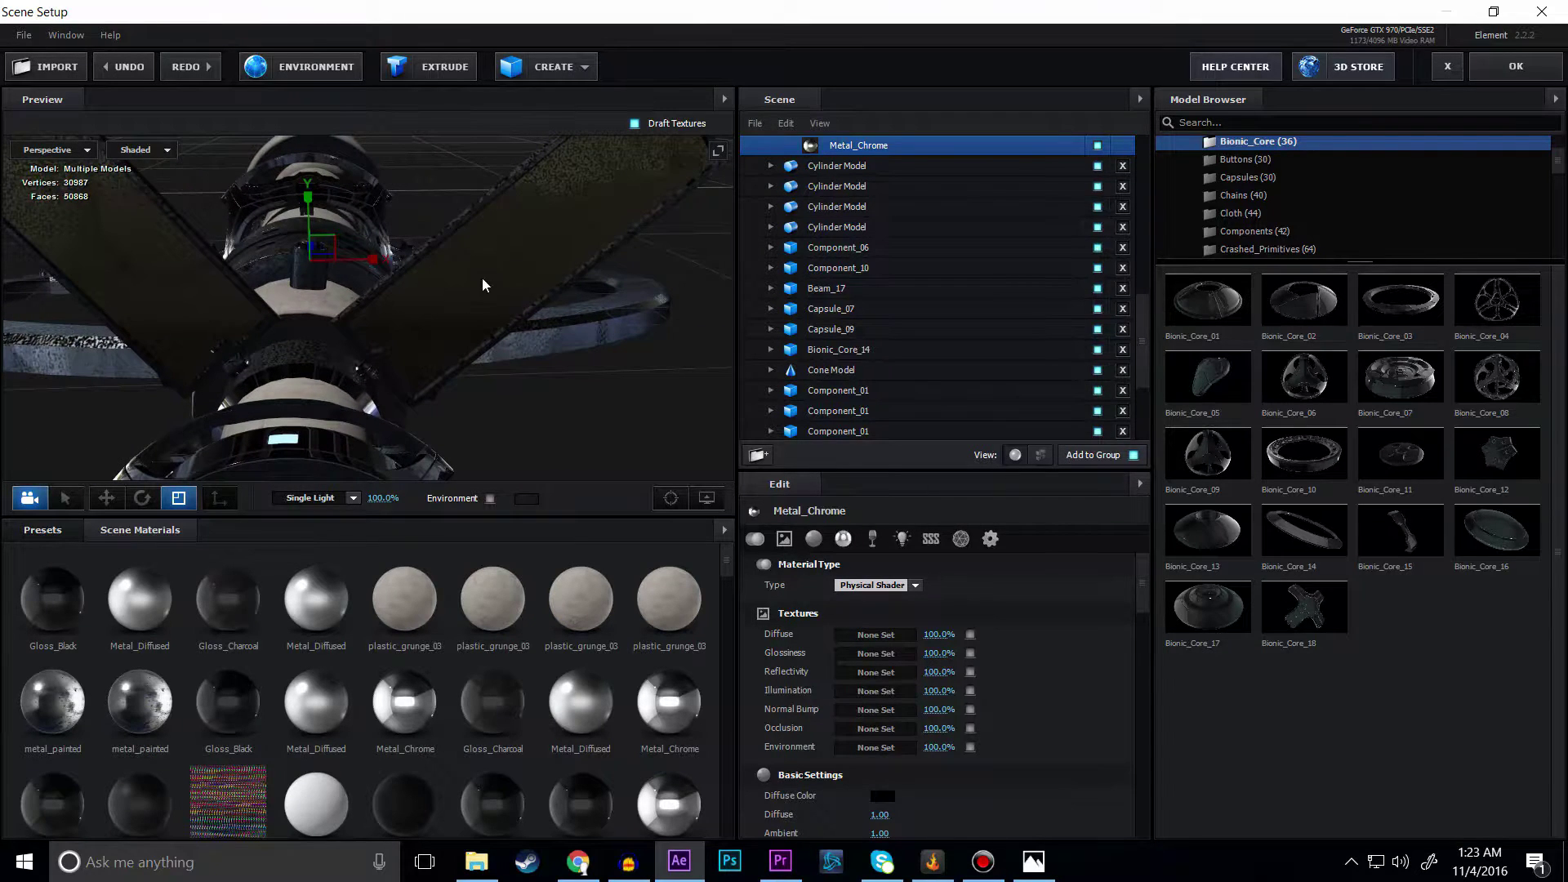
pyautogui.moveTo(560, 216); pyautogui.dragTo(356, 362)
pyautogui.moveTo(454, 309); pyautogui.dragTo(316, 423)
pyautogui.click(26, 539)
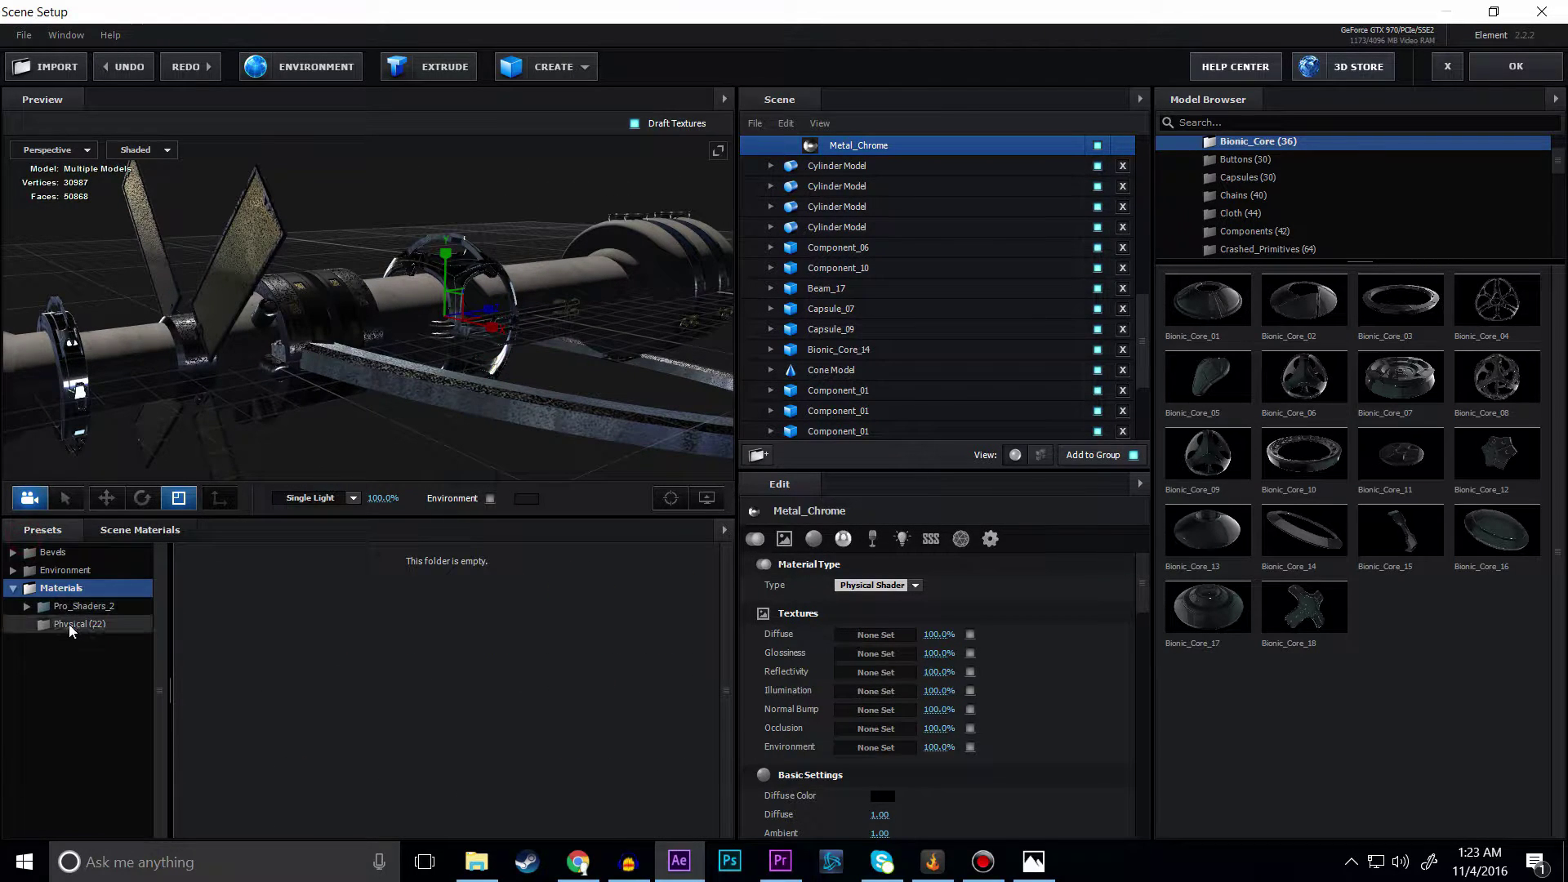
pyautogui.doubleClick(86, 609)
pyautogui.click(86, 695)
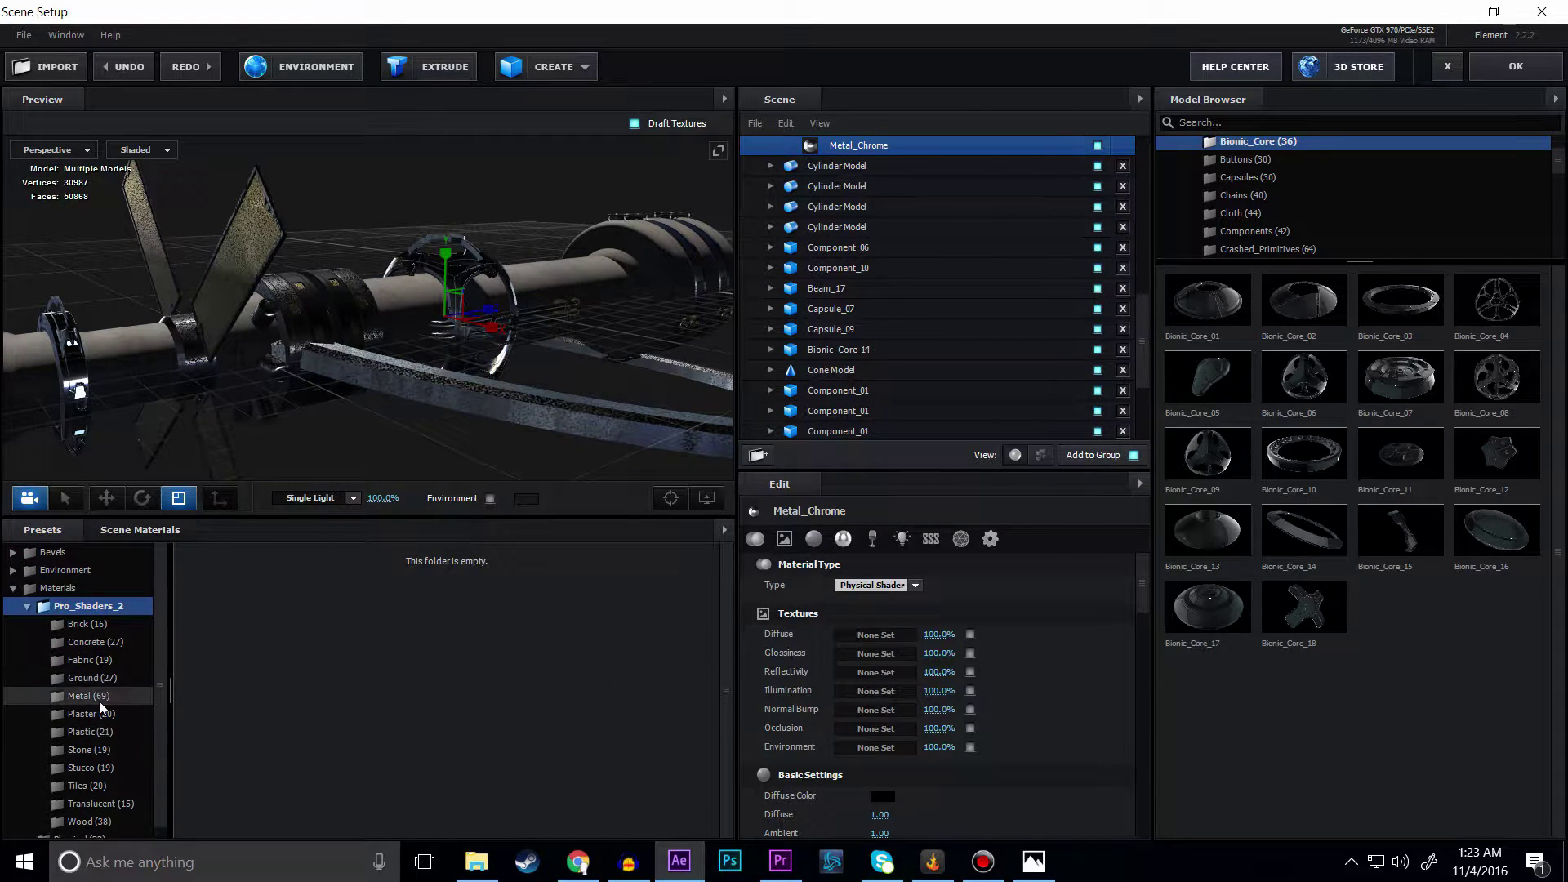
# Step: View the ship's end close up and browse the Tech_Components models of the Motion_Design_2 pack
pyautogui.moveTo(250, 436); pyautogui.dragTo(457, 284)
pyautogui.scroll(-8, 1339, 219)
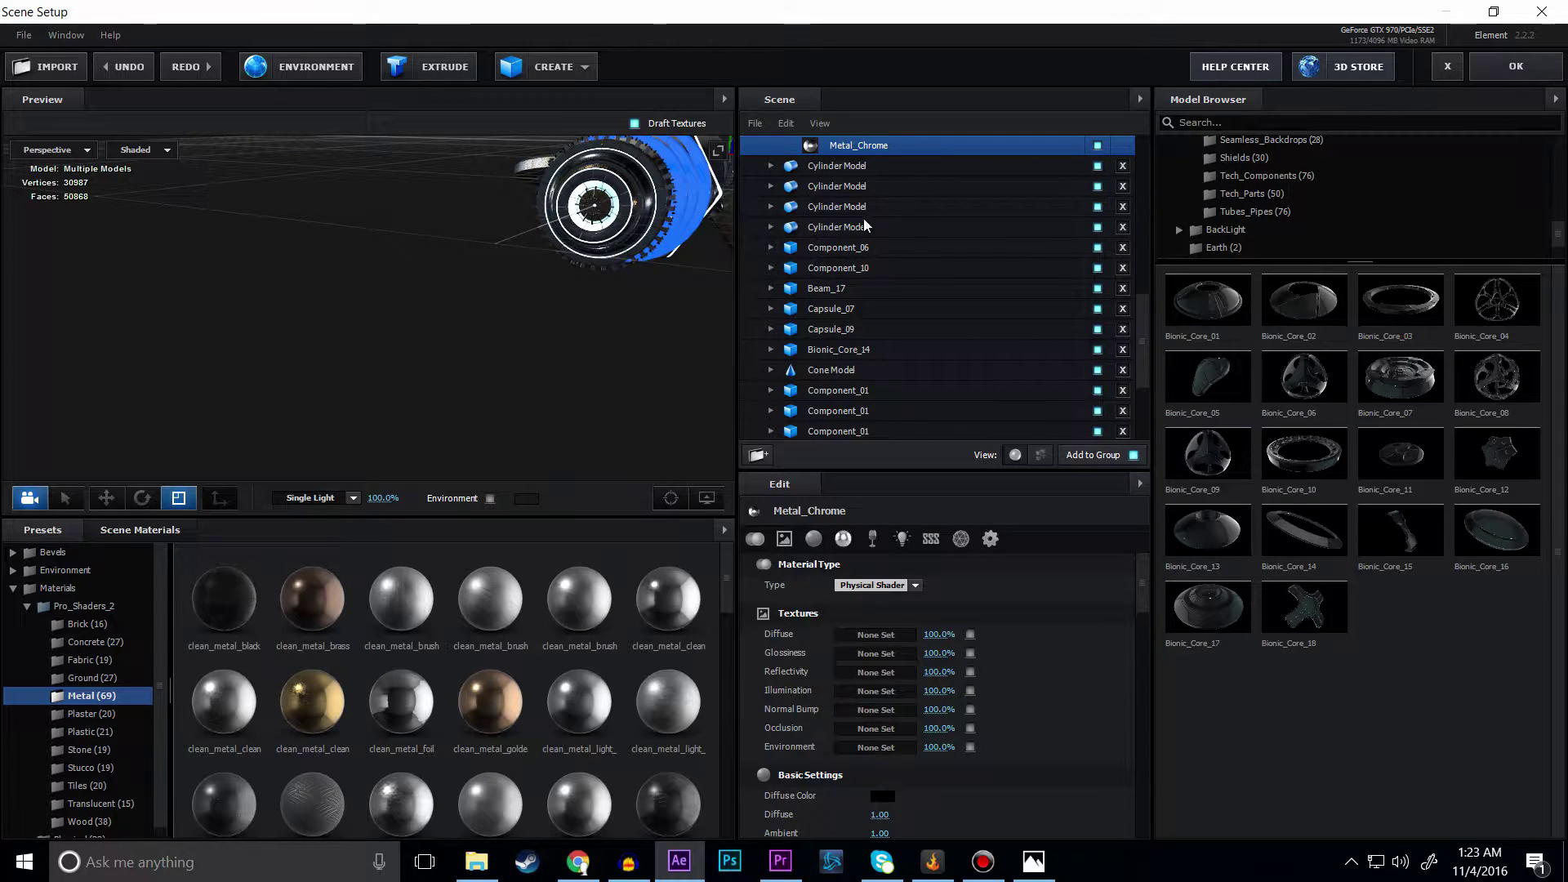
pyautogui.click(1273, 176)
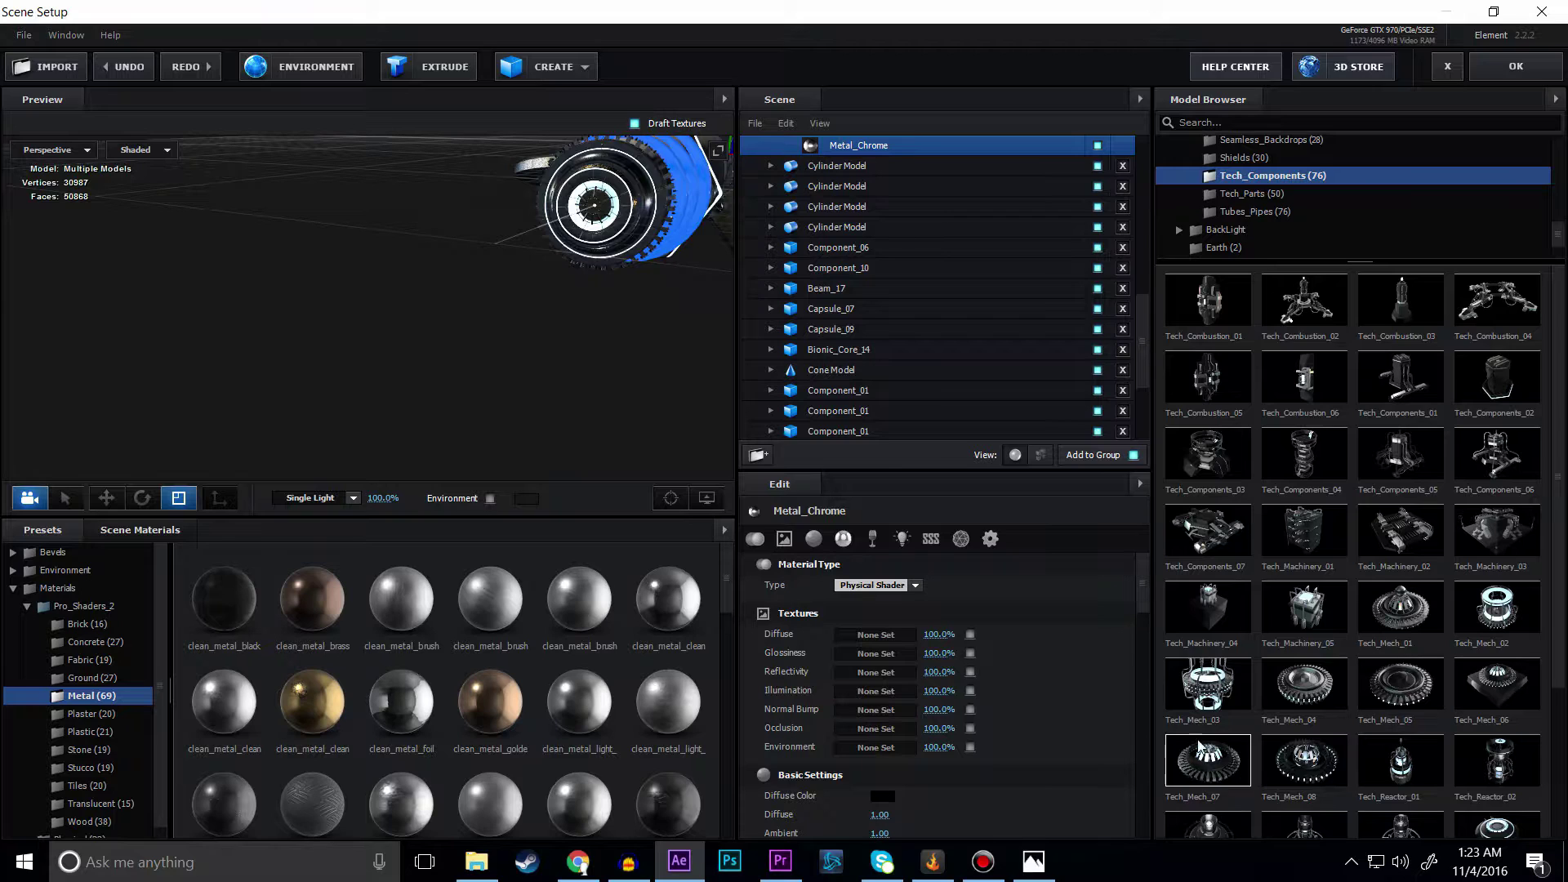
# Step: Inspect the ship from several angles, and view the square frame held in the group 2 folder
pyautogui.moveTo(675, 181); pyautogui.dragTo(444, 418)
pyautogui.moveTo(447, 406); pyautogui.dragTo(620, 401)
pyautogui.moveTo(427, 305); pyautogui.dragTo(465, 317)
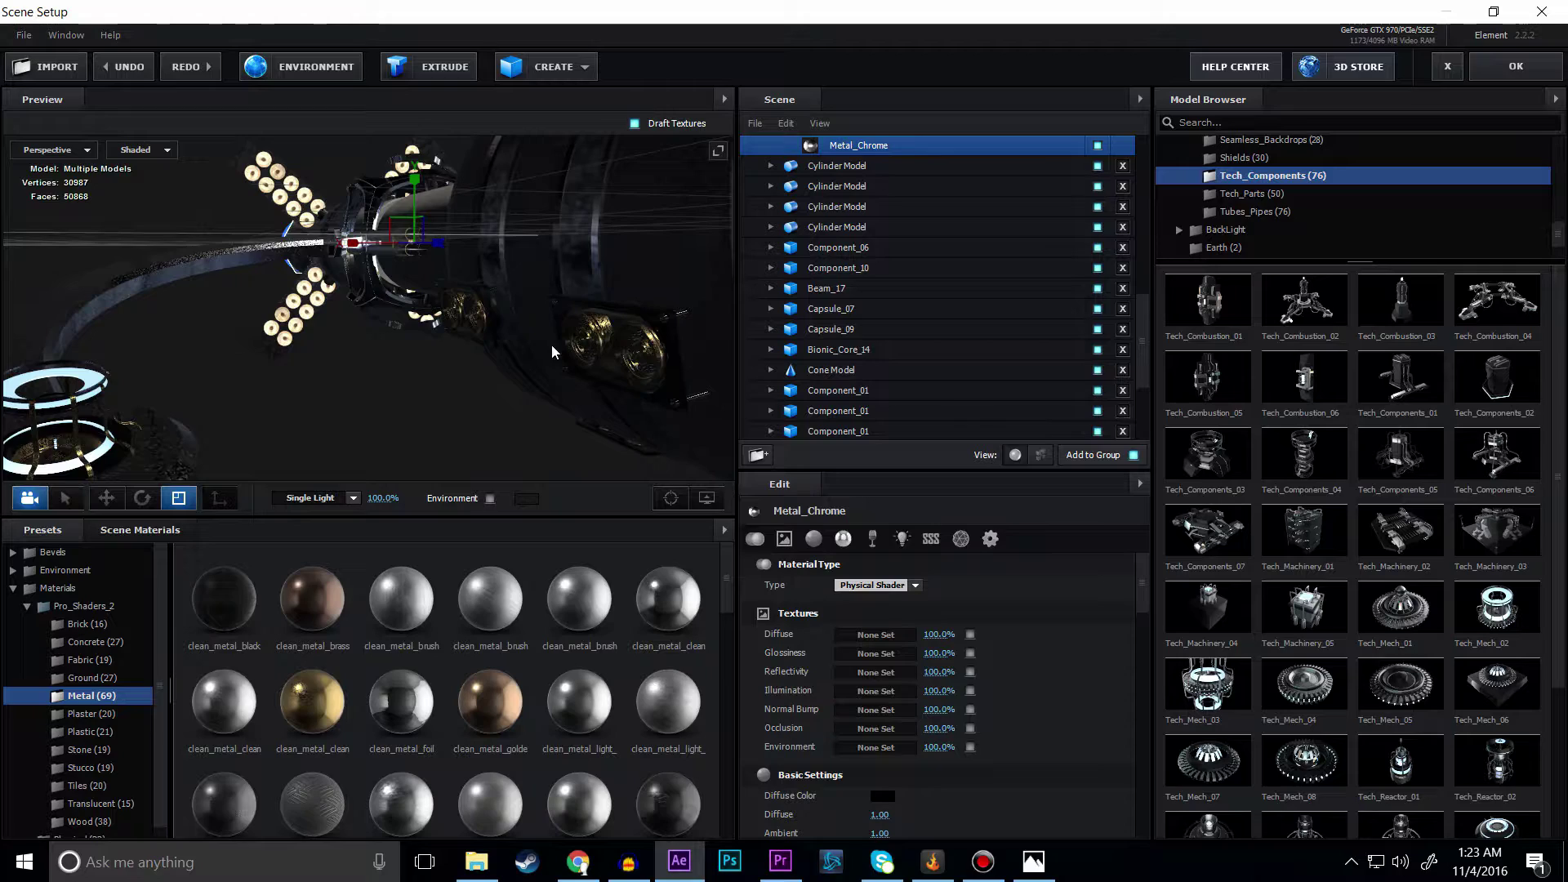
pyautogui.moveTo(259, 291); pyautogui.dragTo(588, 281)
pyautogui.moveTo(292, 221); pyautogui.dragTo(354, 299)
pyautogui.moveTo(547, 289); pyautogui.dragTo(505, 263)
pyautogui.moveTo(211, 247); pyautogui.dragTo(407, 364)
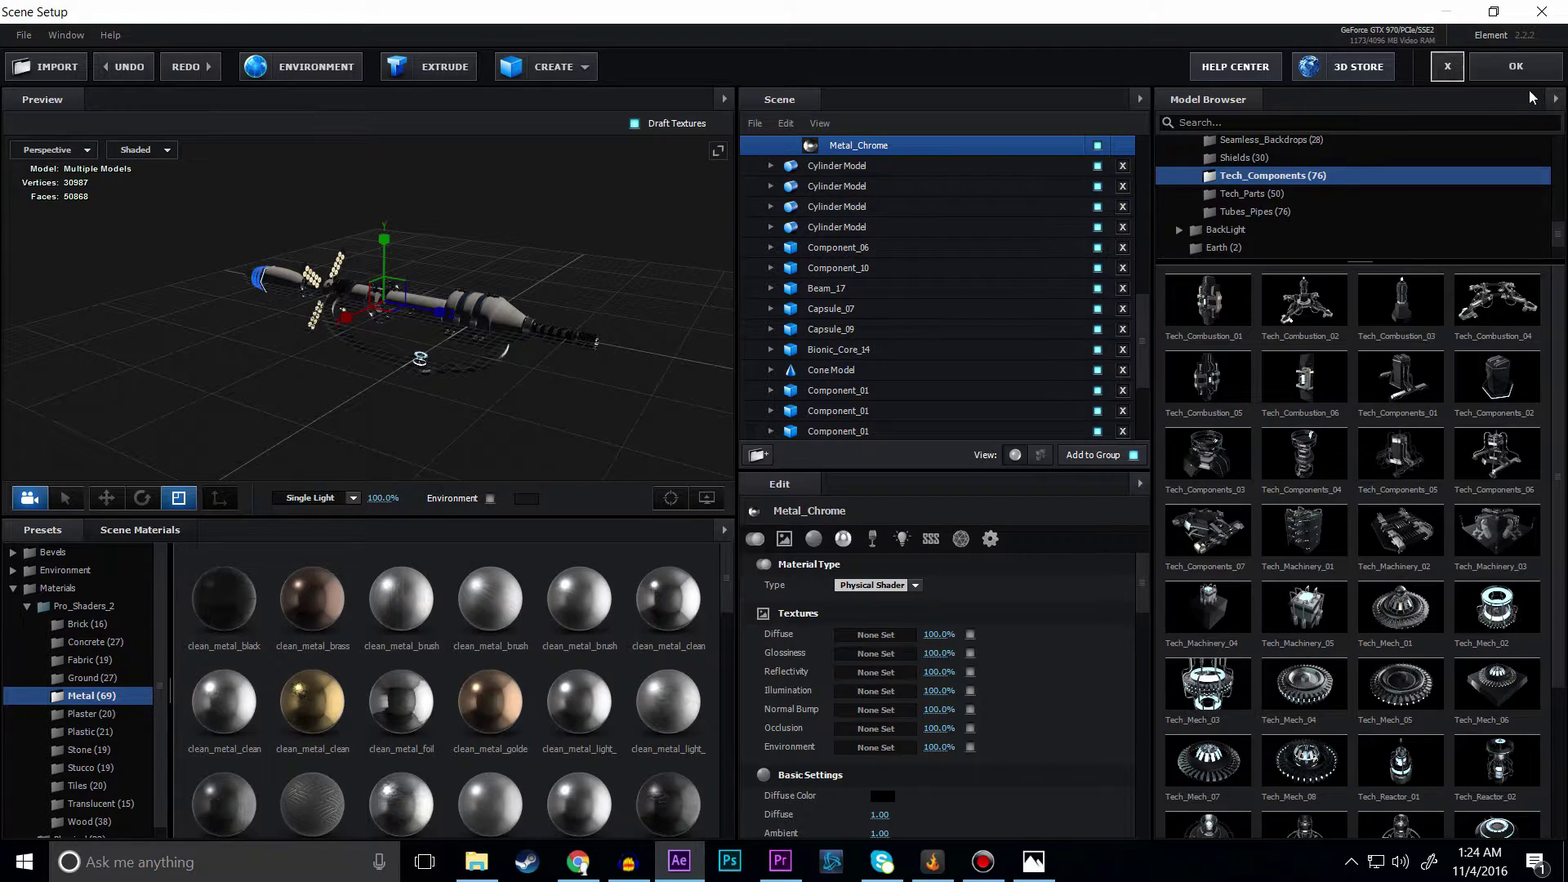
pyautogui.scroll(5, 784, 261)
pyautogui.click(751, 206)
pyautogui.click(804, 186)
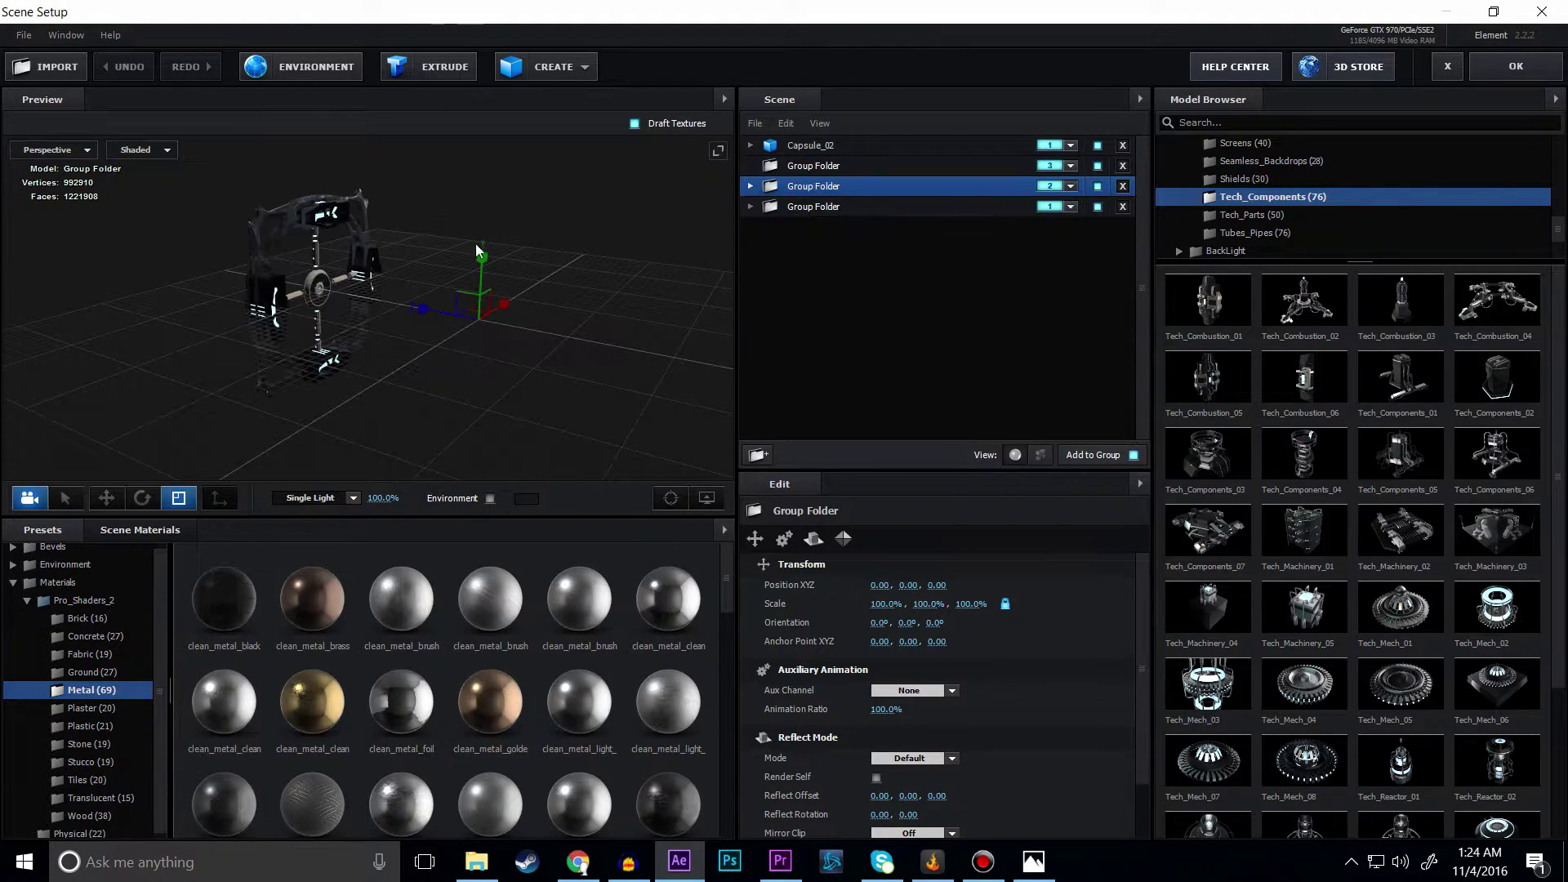
pyautogui.moveTo(345, 307); pyautogui.dragTo(408, 301)
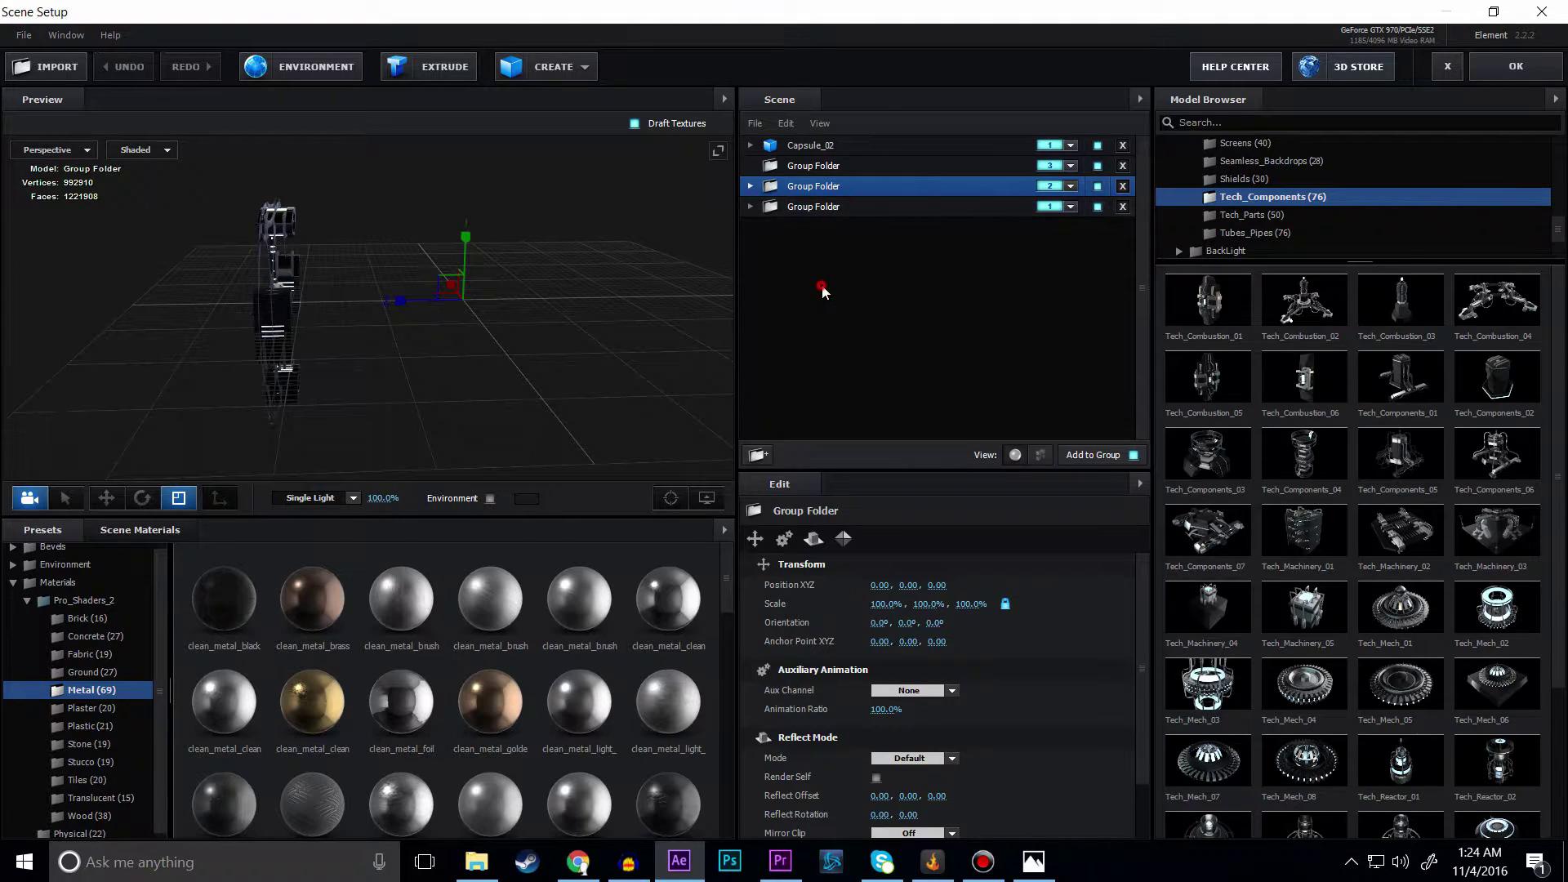
# Step: Try adding a new group folder to the scene, changing its group number and rearranging the folders
pyautogui.click(775, 316)
pyautogui.click(759, 454)
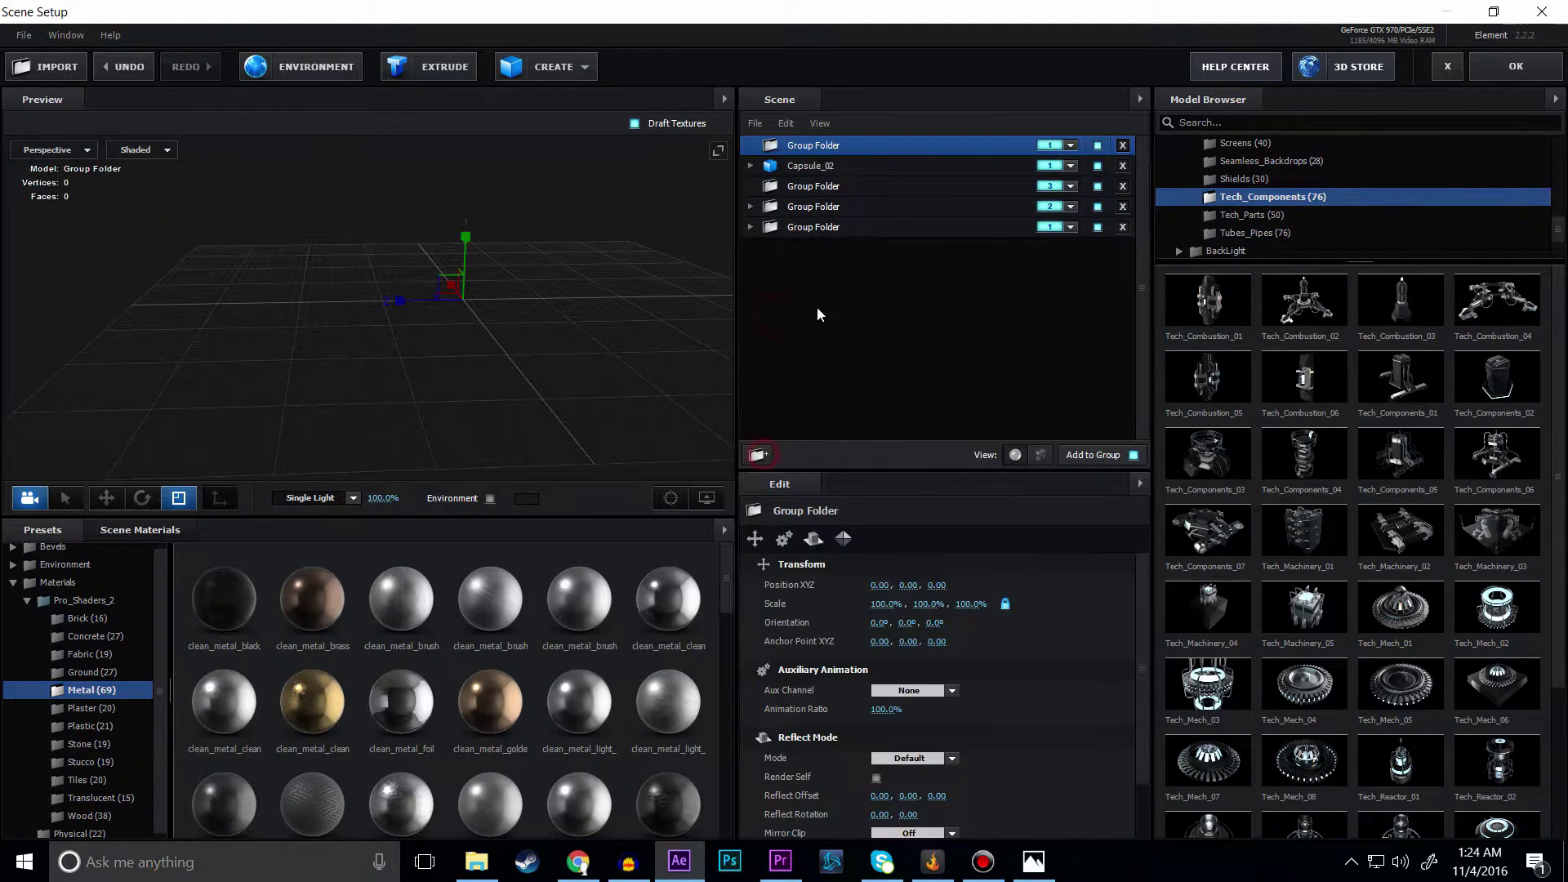
pyautogui.click(1070, 145)
pyautogui.click(1076, 169)
pyautogui.click(828, 188)
pyautogui.moveTo(823, 188); pyautogui.dragTo(829, 147)
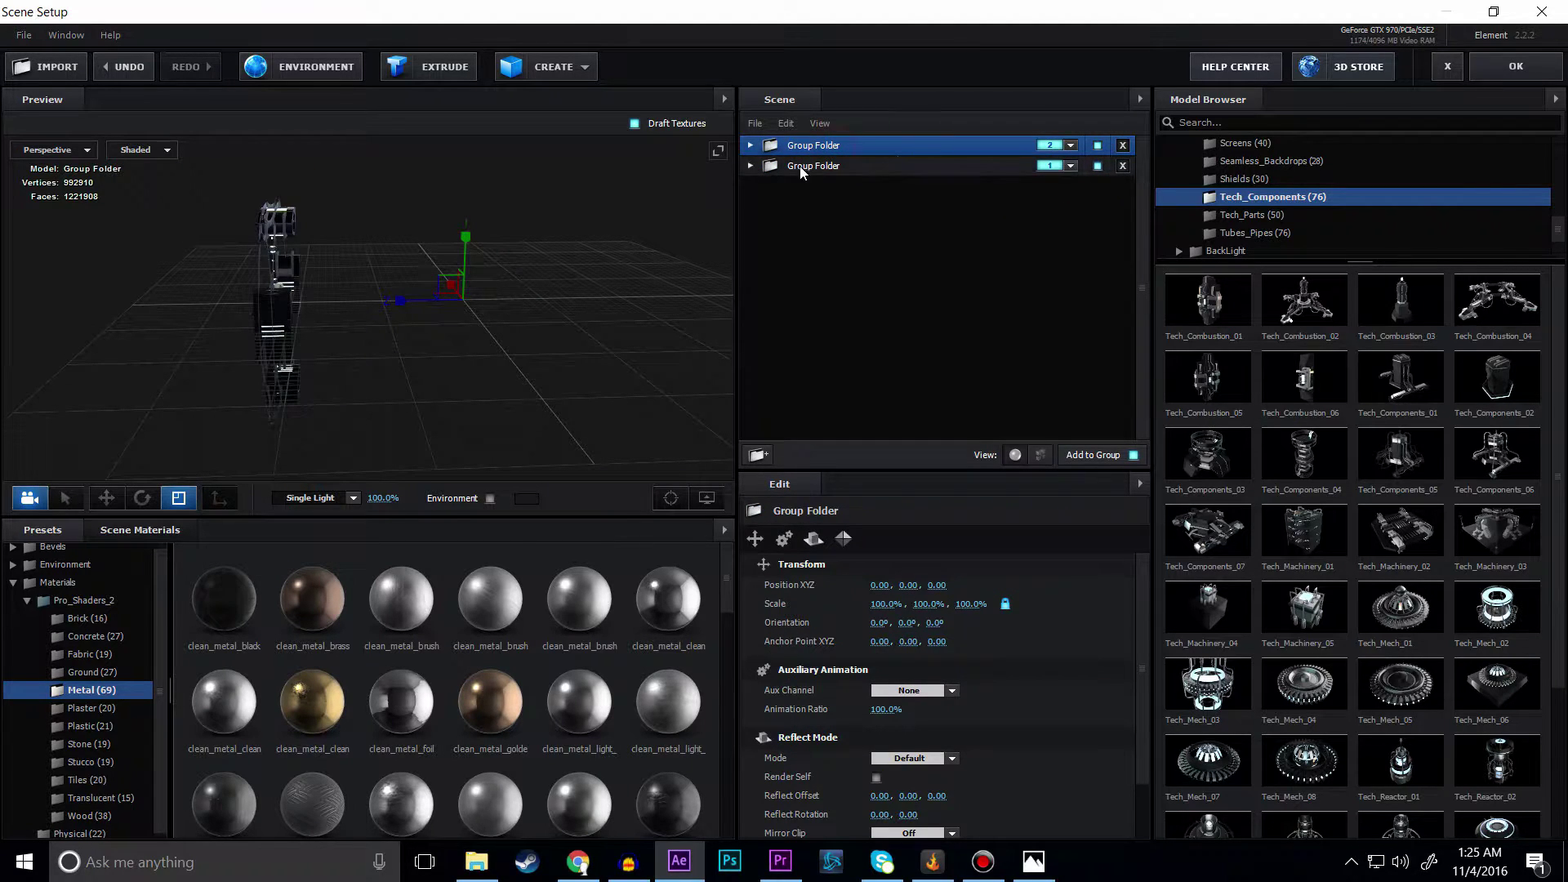
# Step: Inspect the square frame group and the ship body group close up, and accept the scene setup
pyautogui.moveTo(291, 336); pyautogui.dragTo(244, 282)
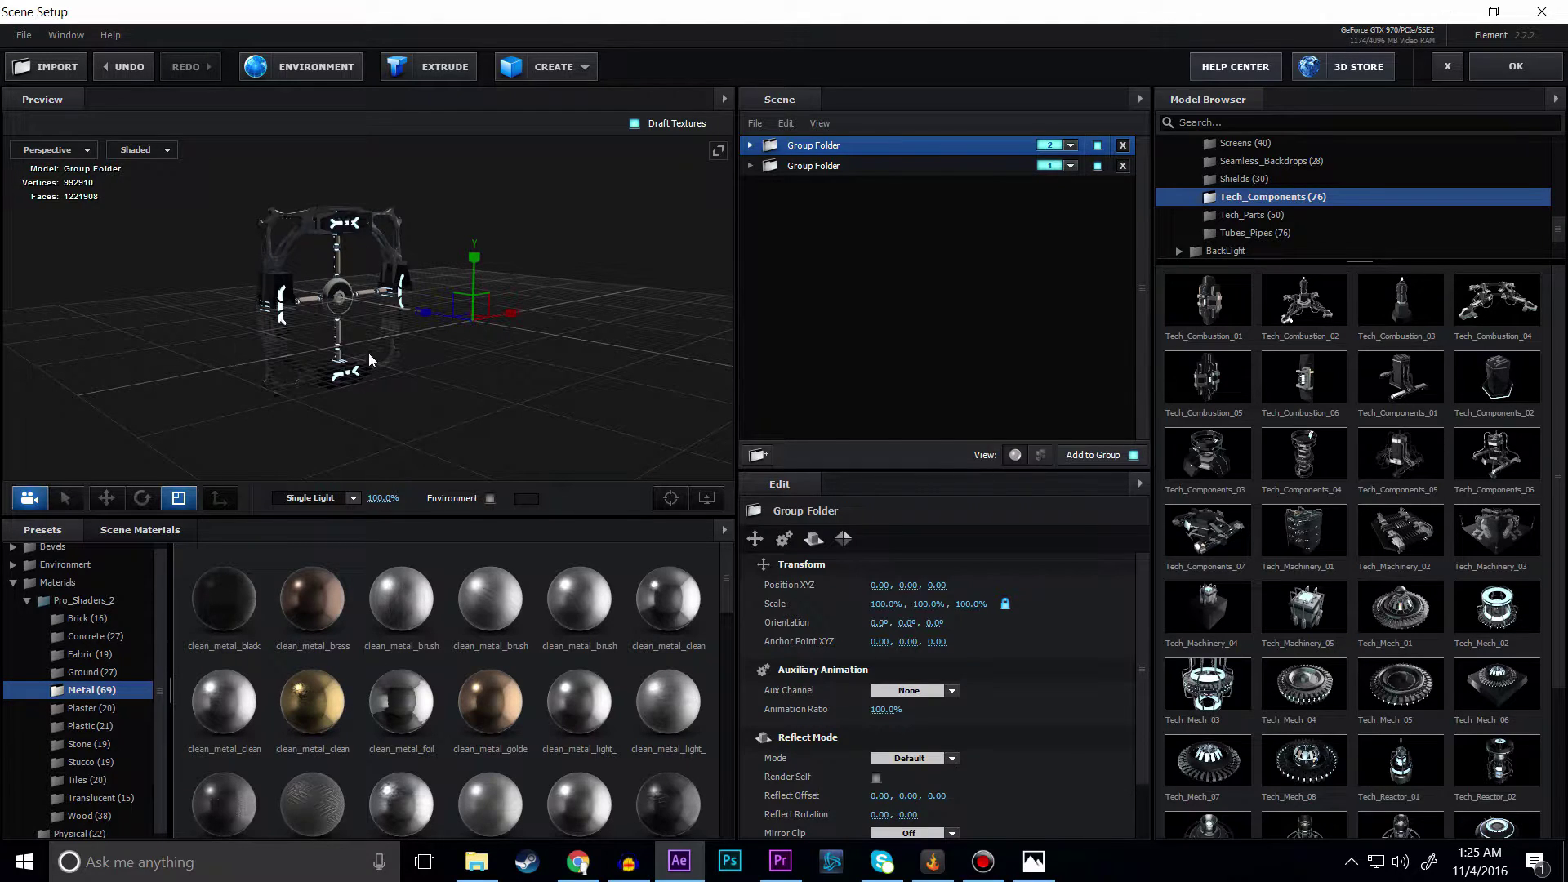
pyautogui.moveTo(385, 332); pyautogui.dragTo(360, 403)
pyautogui.scroll(8, 343, 327)
pyautogui.moveTo(349, 271); pyautogui.dragTo(487, 260)
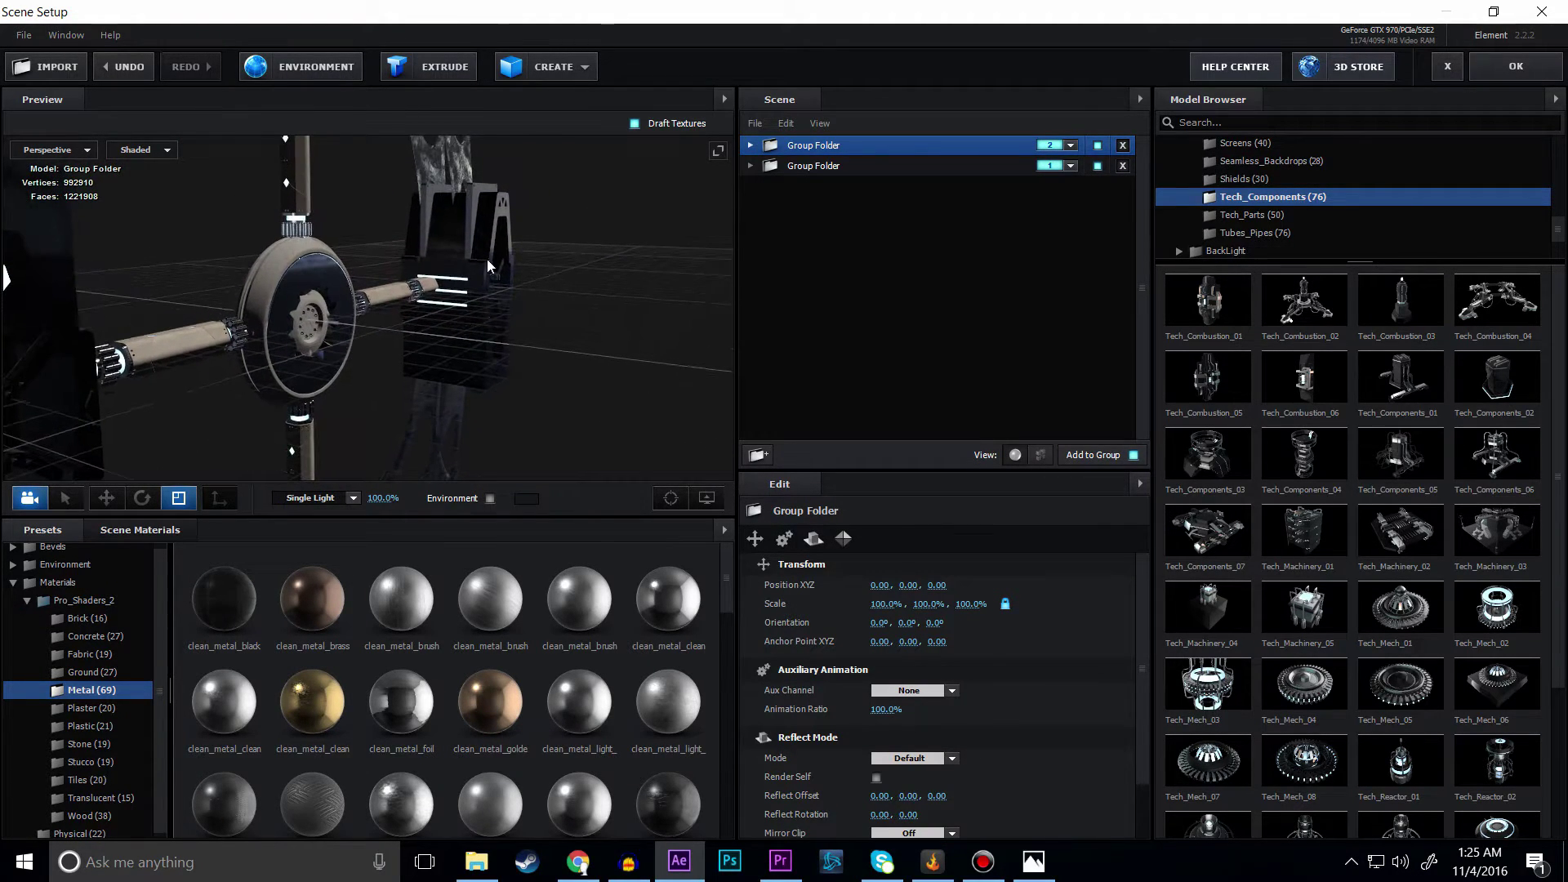
pyautogui.click(816, 166)
pyautogui.moveTo(330, 320)
pyautogui.mouseDown()
pyautogui.moveTo(415, 259)
pyautogui.moveTo(306, 299)
pyautogui.moveTo(154, 288)
pyautogui.moveTo(243, 324)
pyautogui.moveTo(302, 315)
pyautogui.mouseUp()
pyautogui.moveTo(501, 318); pyautogui.dragTo(420, 289)
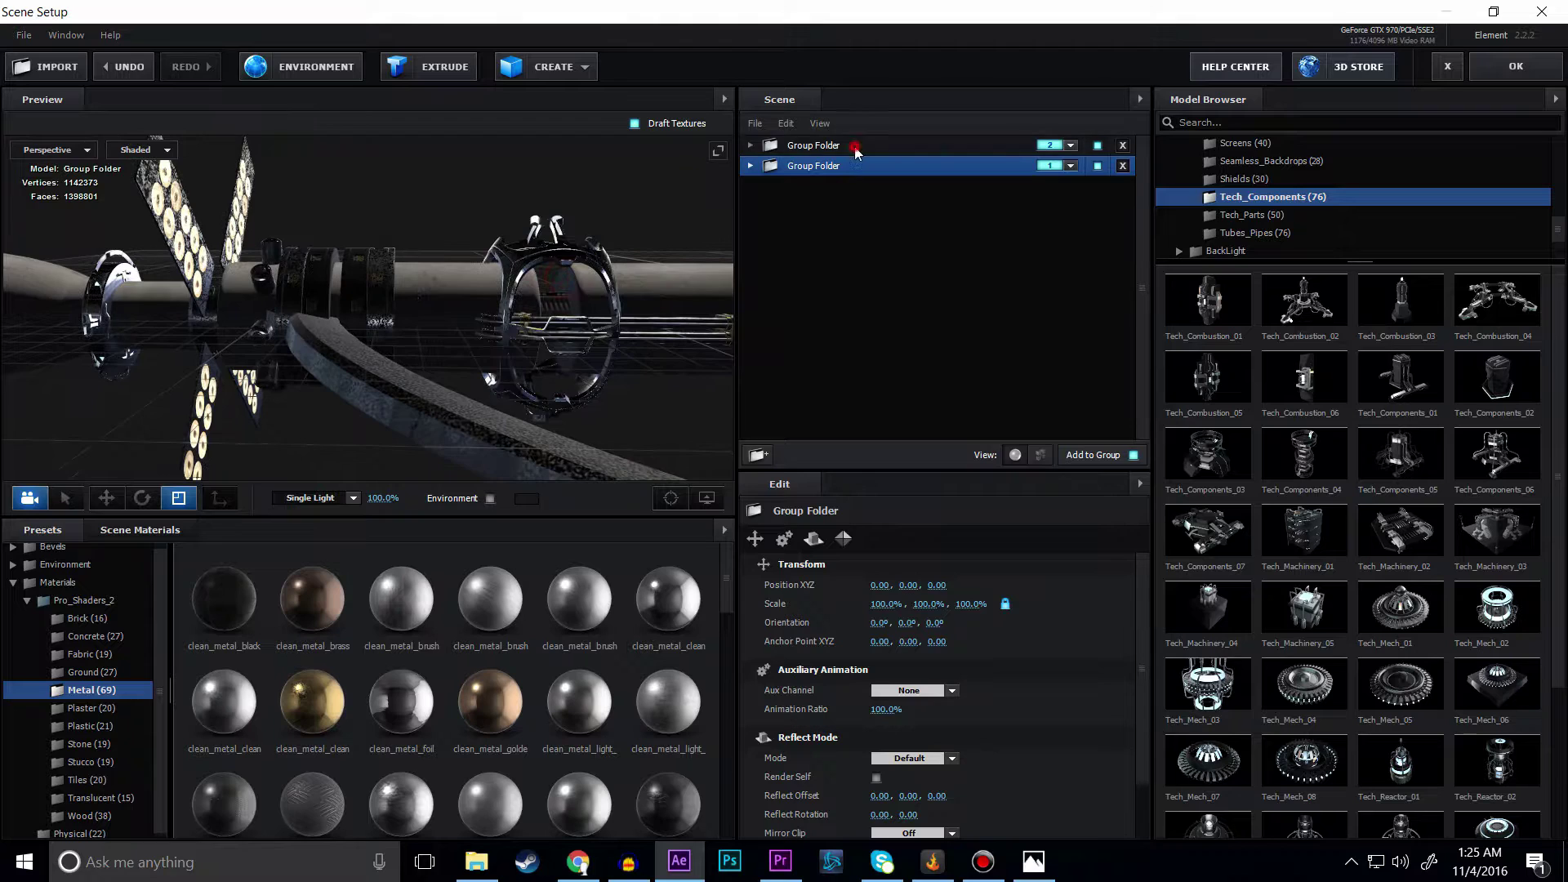
pyautogui.click(816, 146)
pyautogui.click(1535, 72)
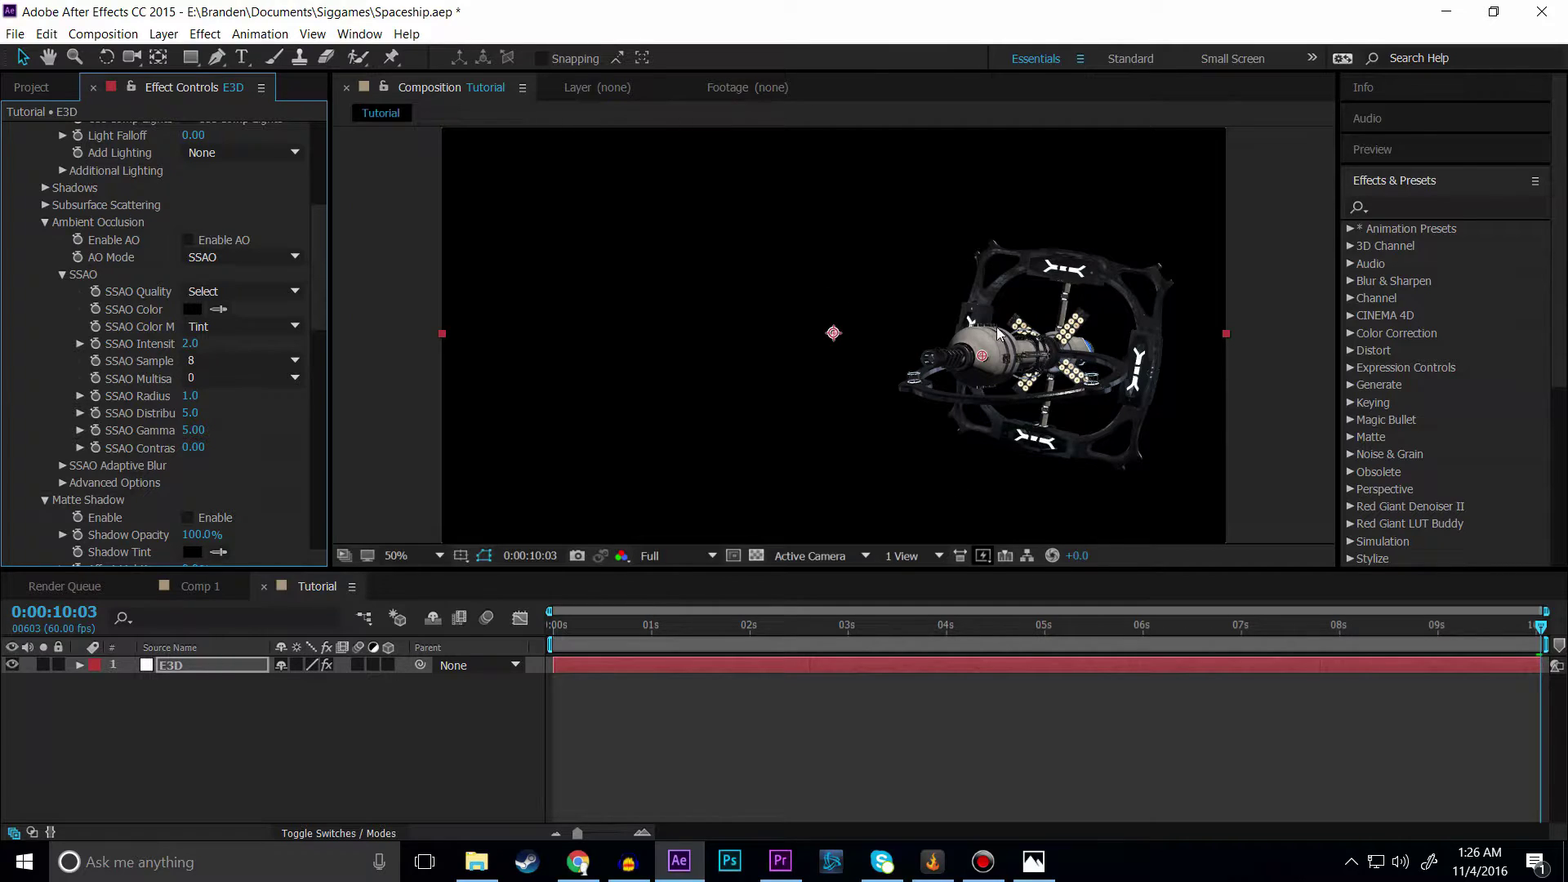
# Step: Create a white 1920 x 1080 px solid layer named Earth in the Tutorial composition
pyautogui.click(241, 689)
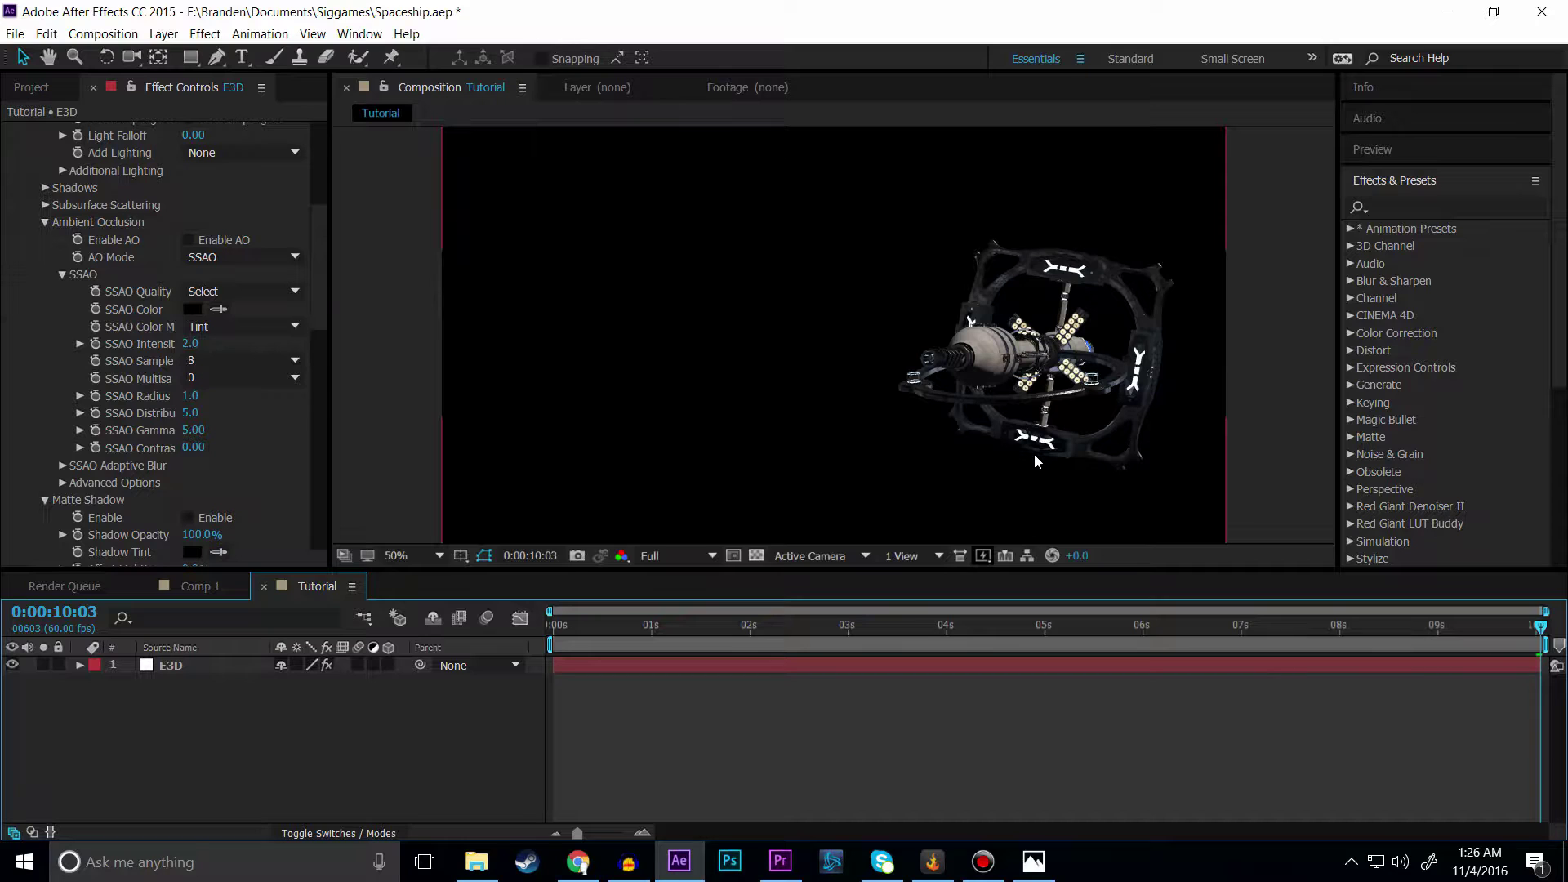
pyautogui.rightClick(208, 763)
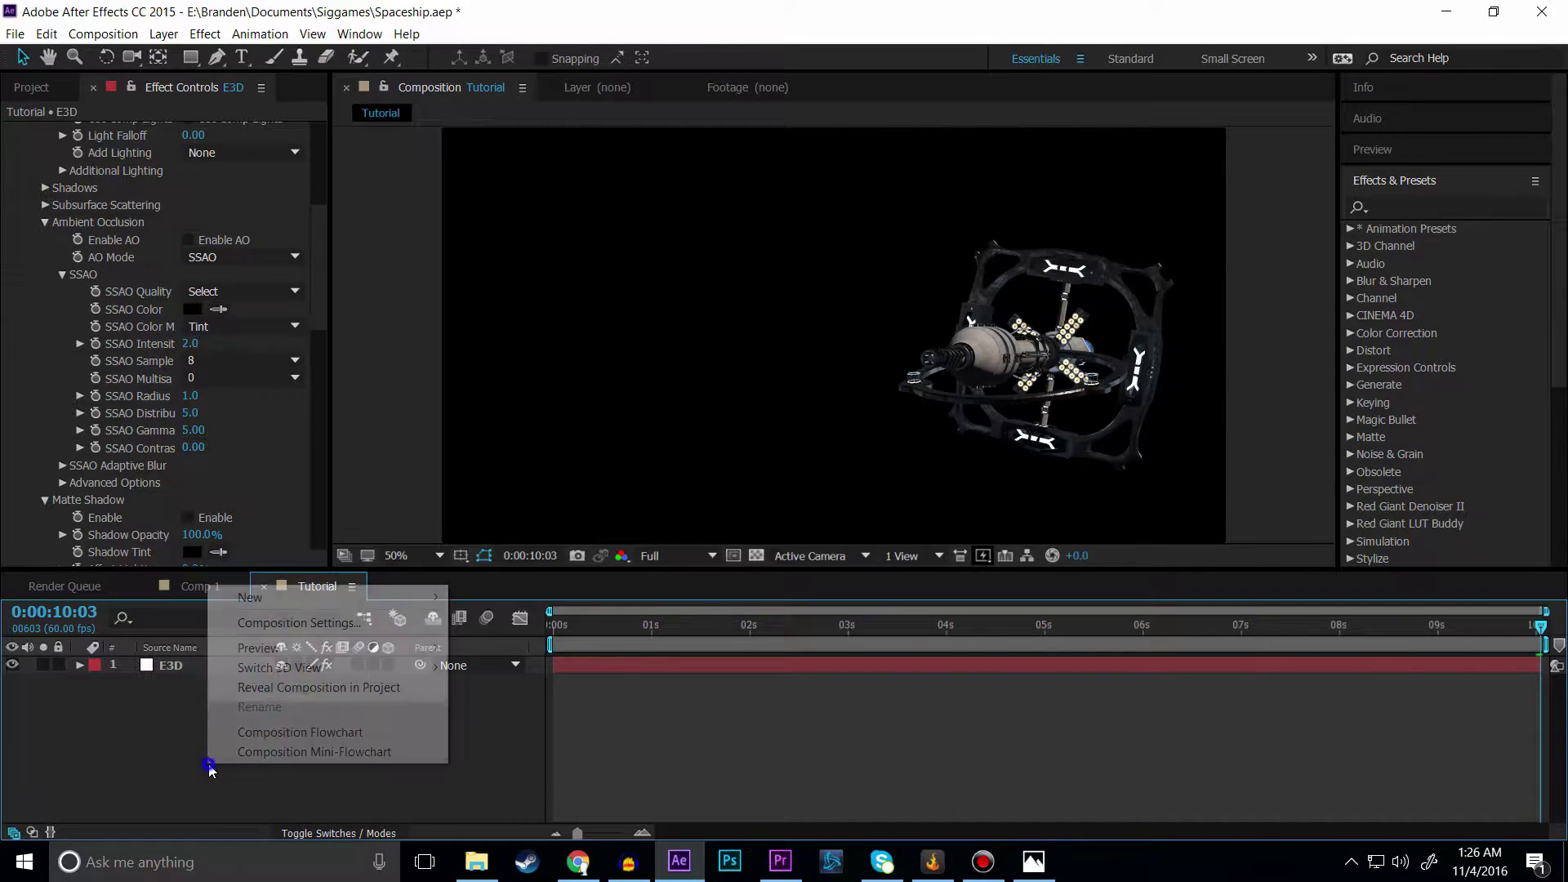
pyautogui.moveTo(283, 602)
pyautogui.click(539, 647)
pyautogui.write('EArth')
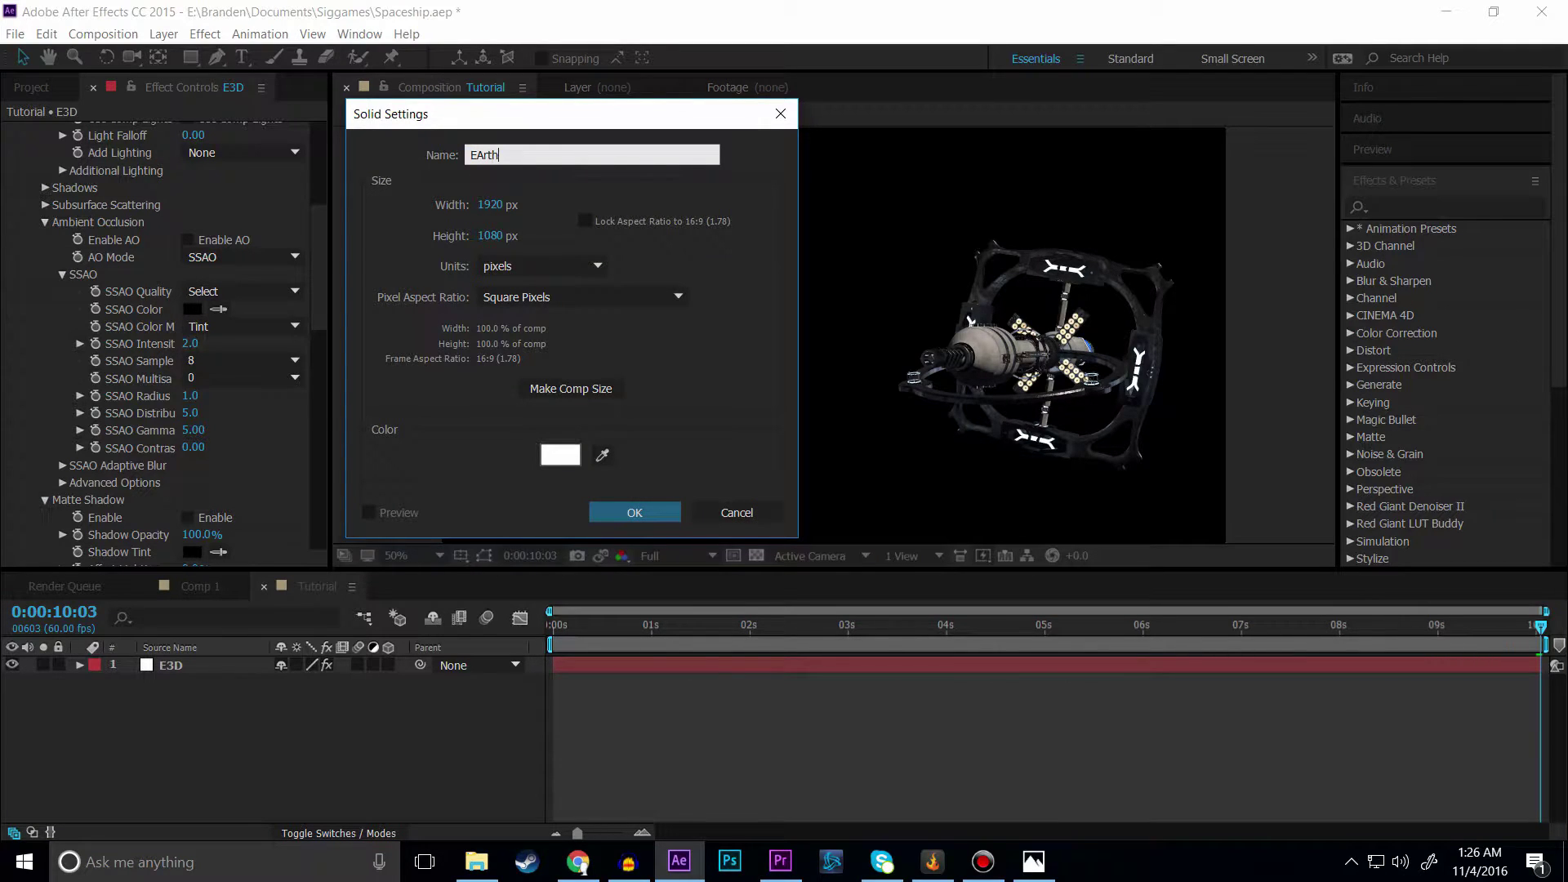
pyautogui.press('BackSpace')
pyautogui.write('ar')
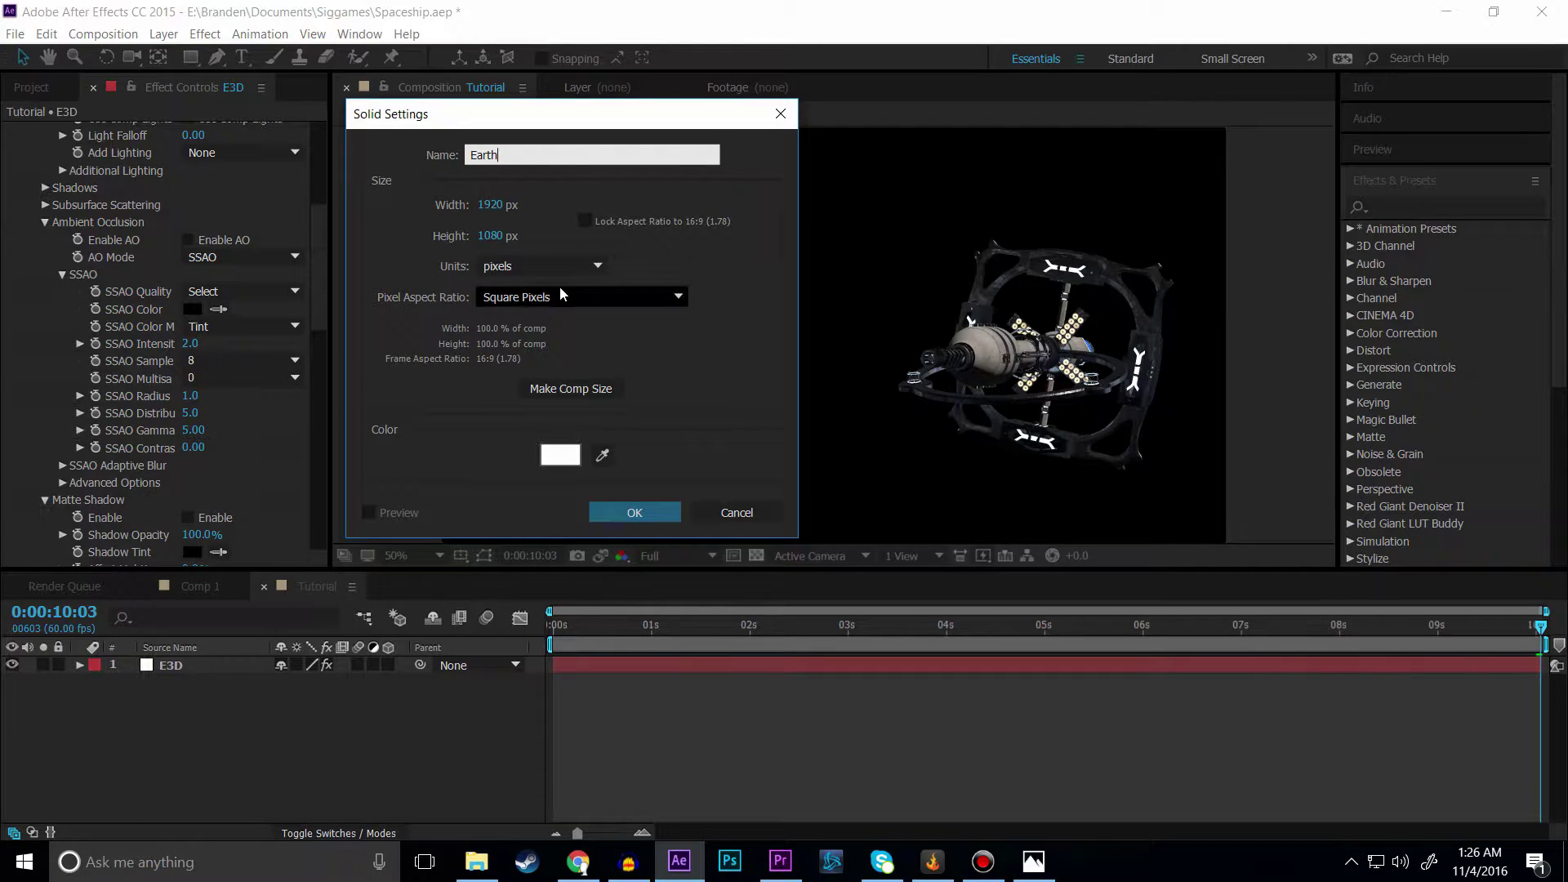
pyautogui.click(642, 512)
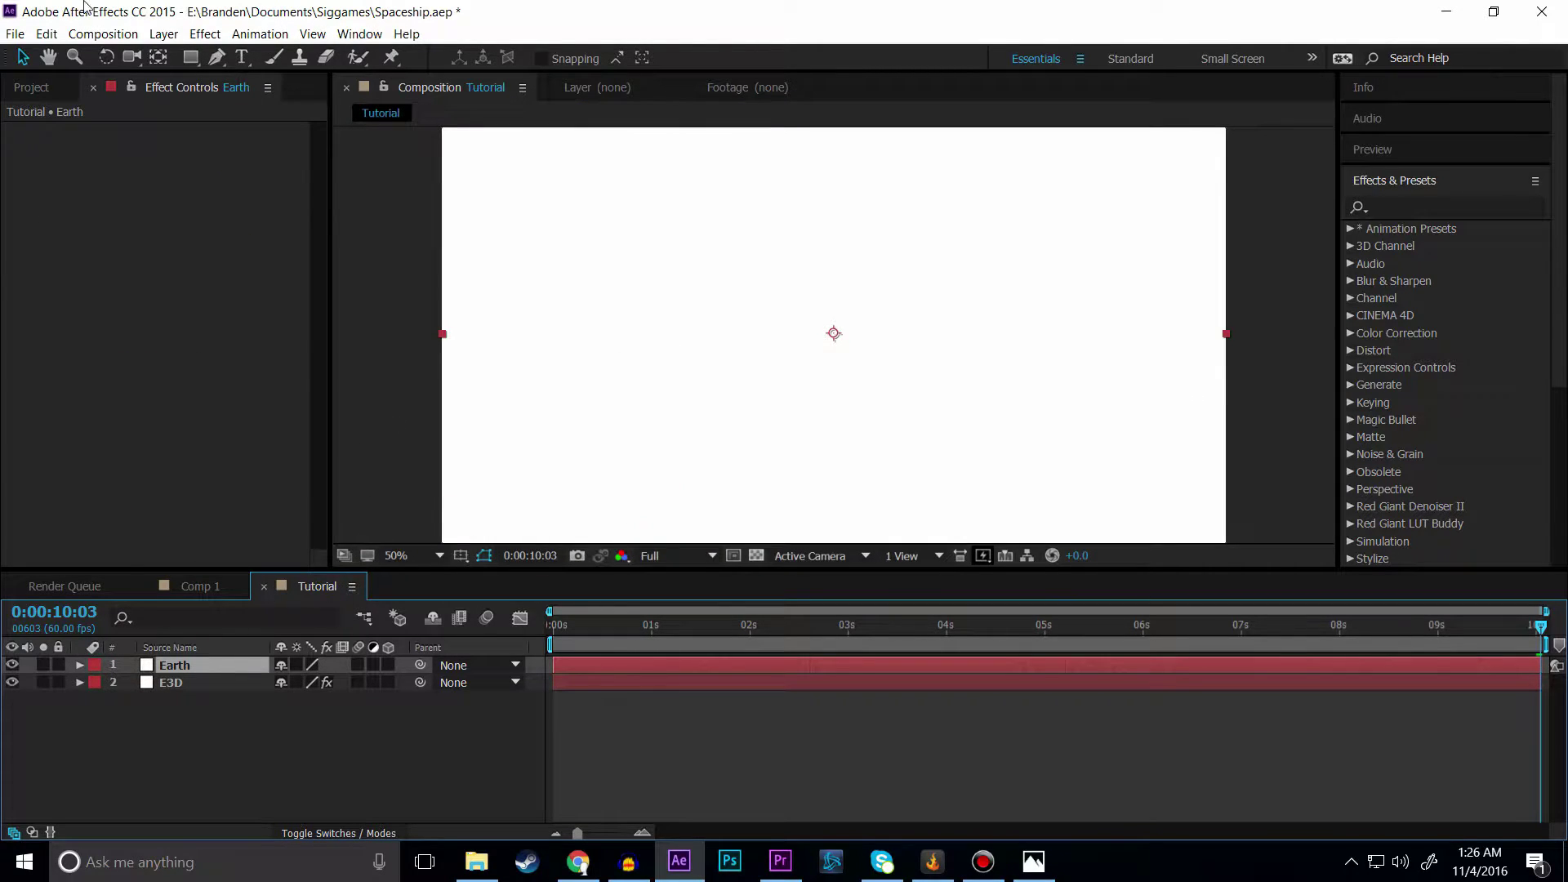
# Step: Apply the Video Copilot Element effect to the Earth layer
pyautogui.click(163, 34)
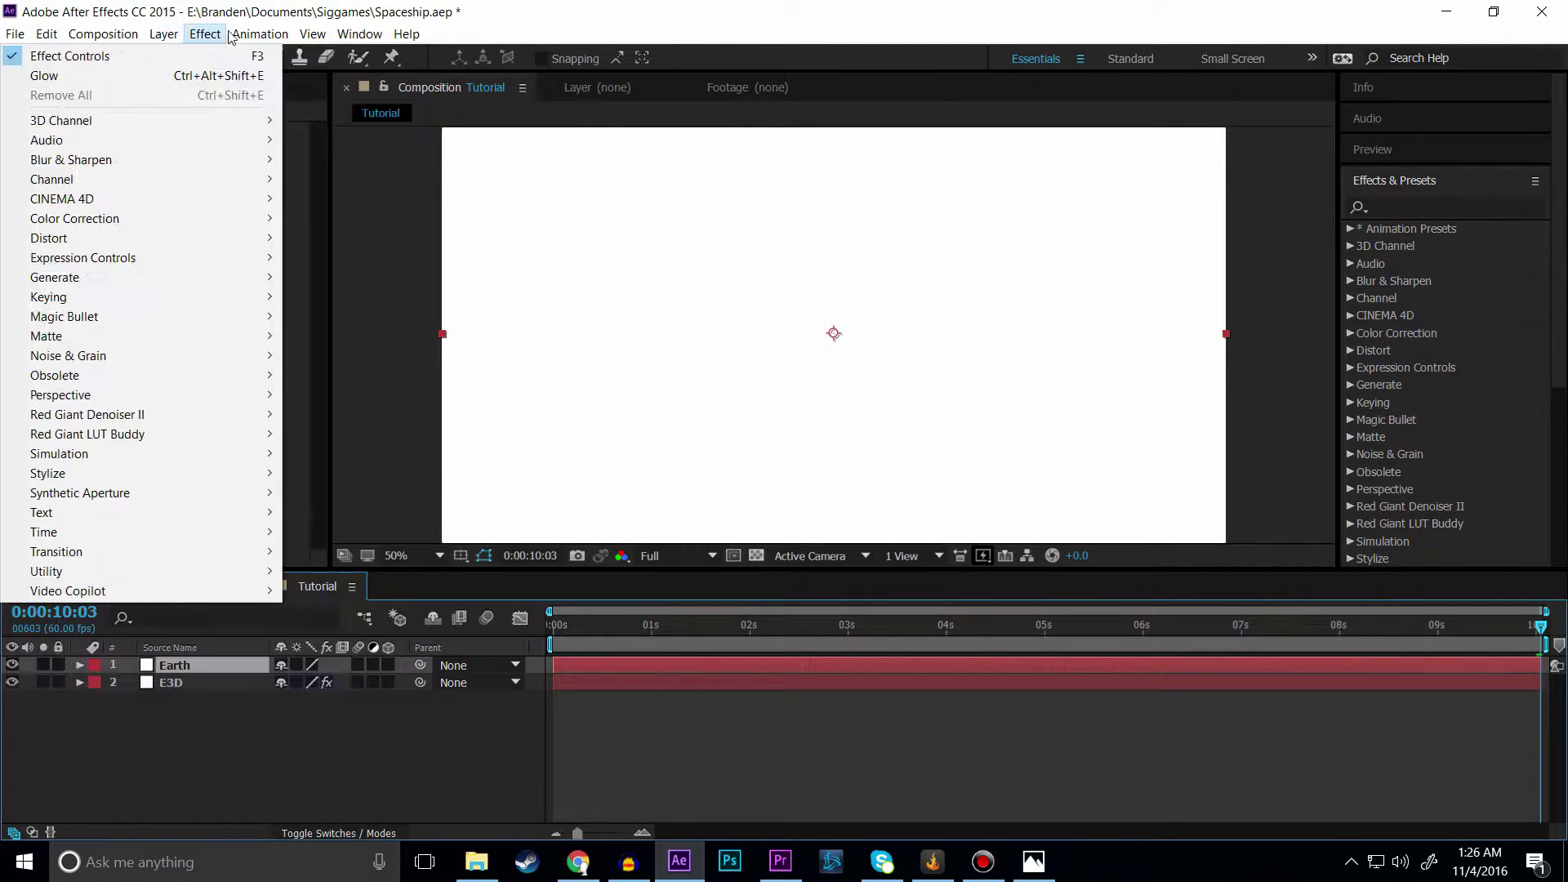
pyautogui.moveTo(103, 33)
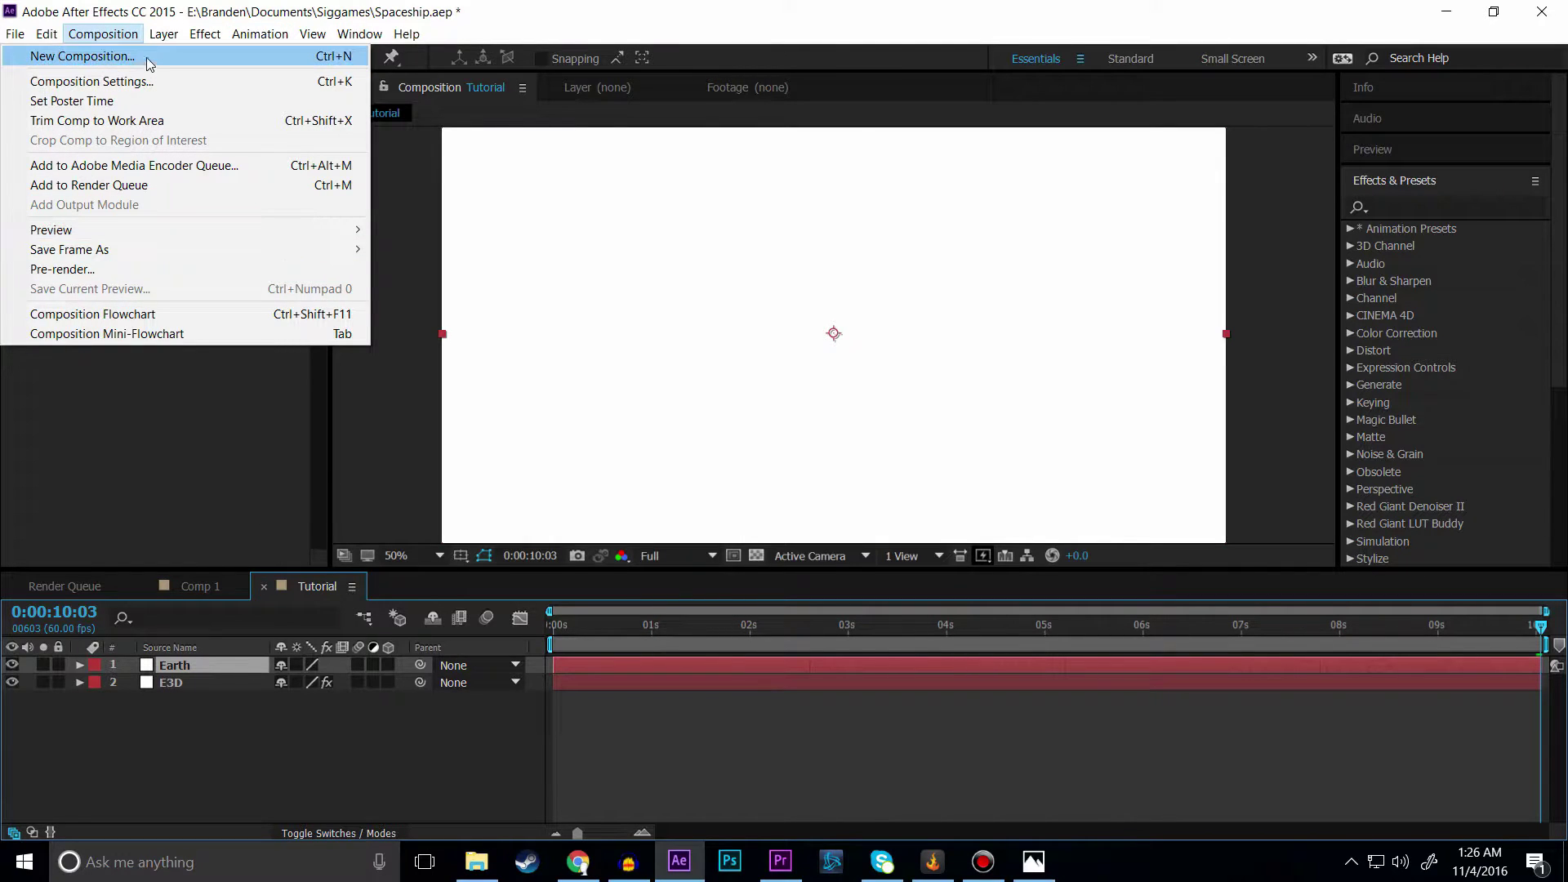
pyautogui.moveTo(208, 39)
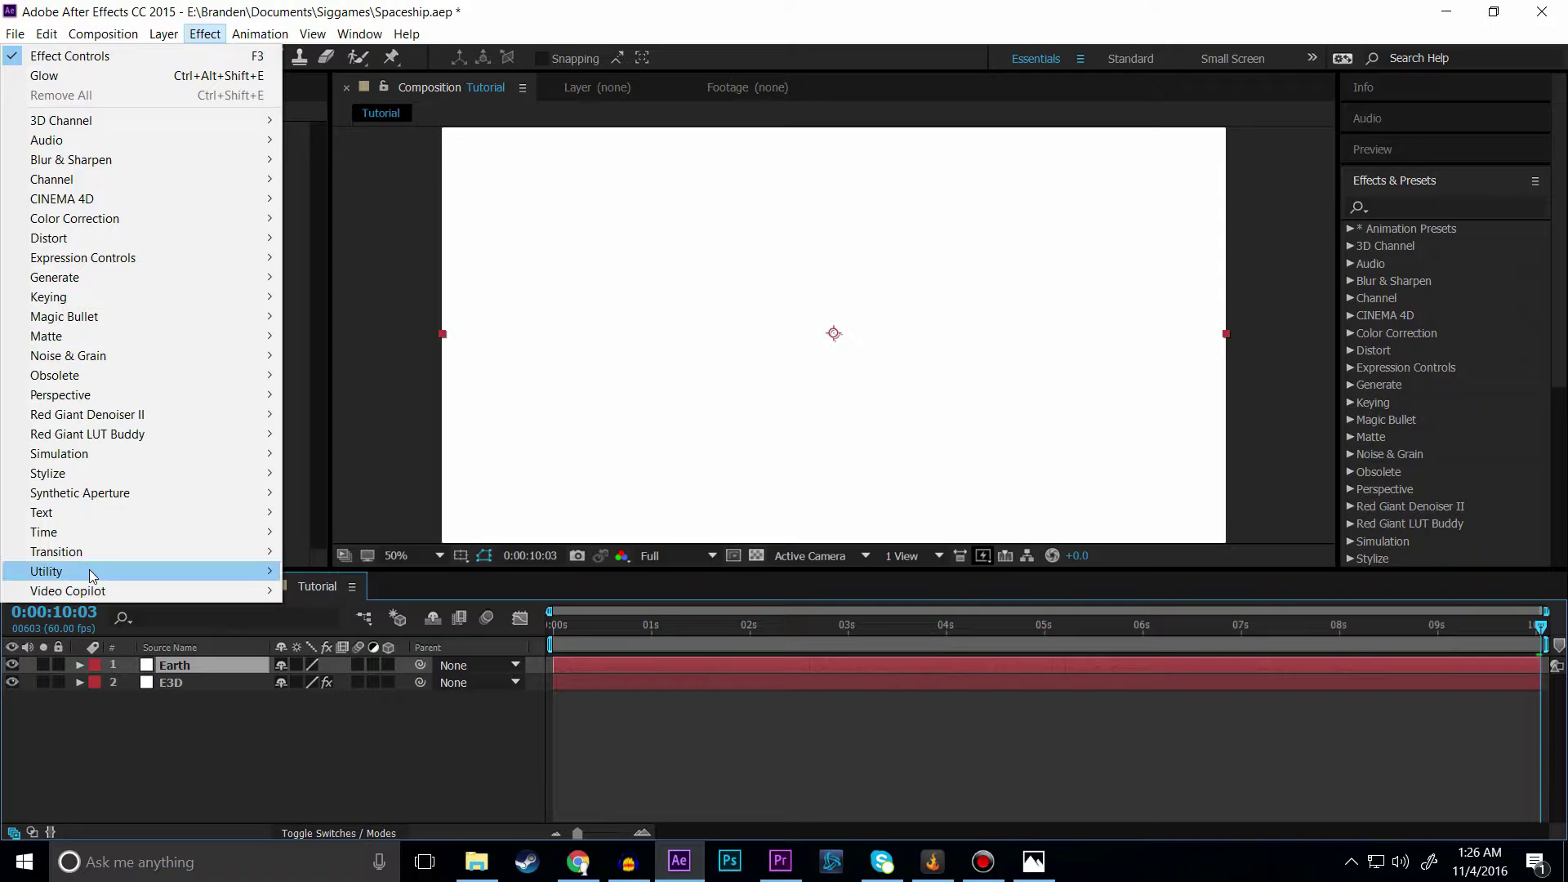
pyautogui.moveTo(143, 588)
pyautogui.click(335, 593)
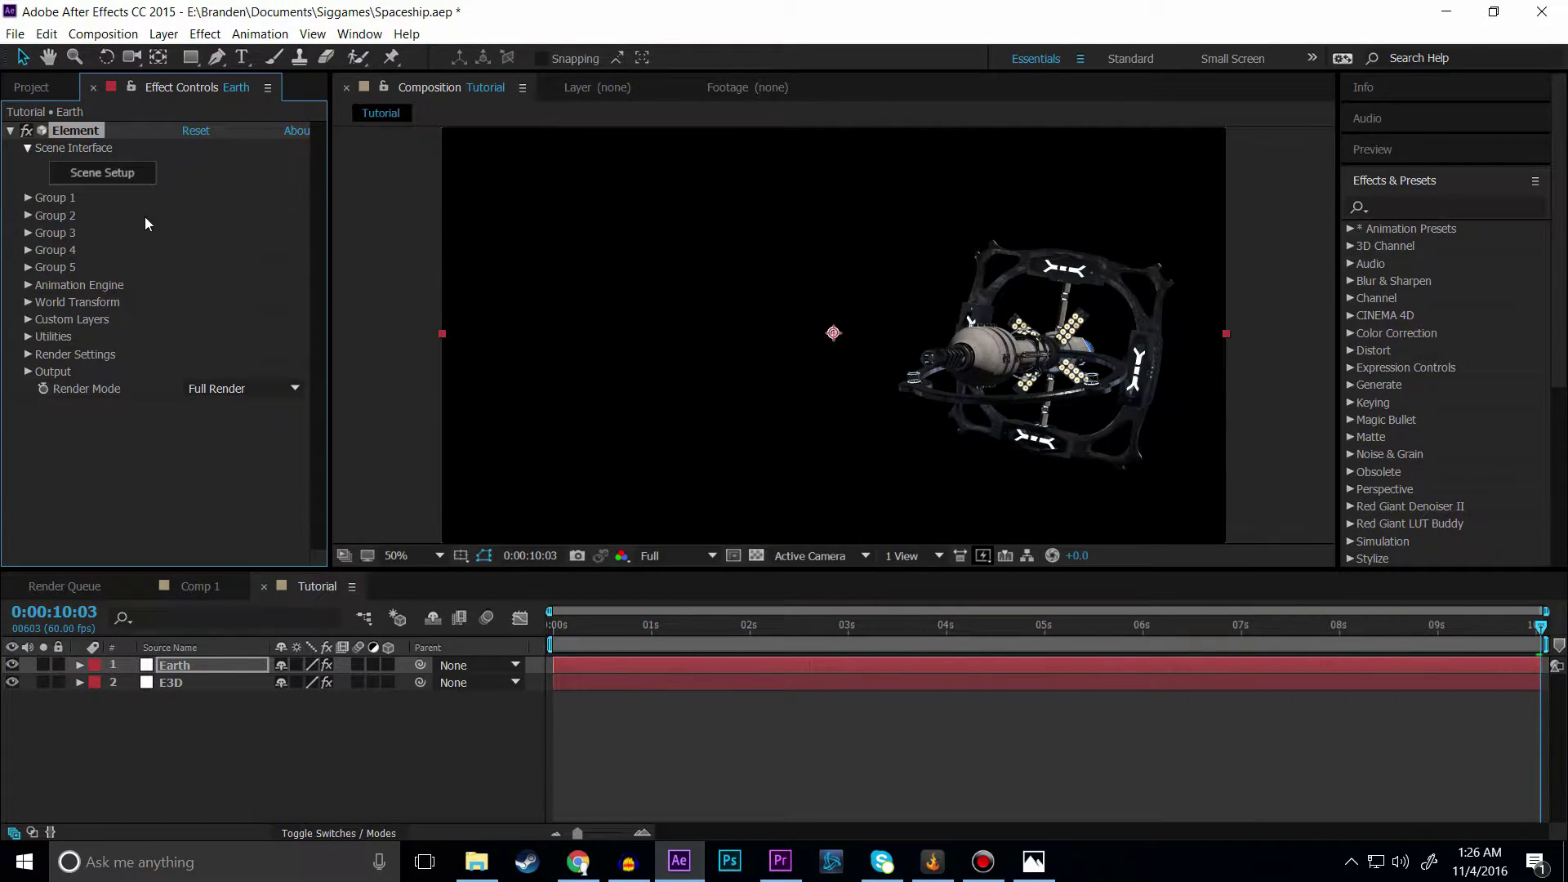
# Step: Add the earth model from the Earth pack to the Earth layer's Element scene and accept the scene setup
pyautogui.click(108, 174)
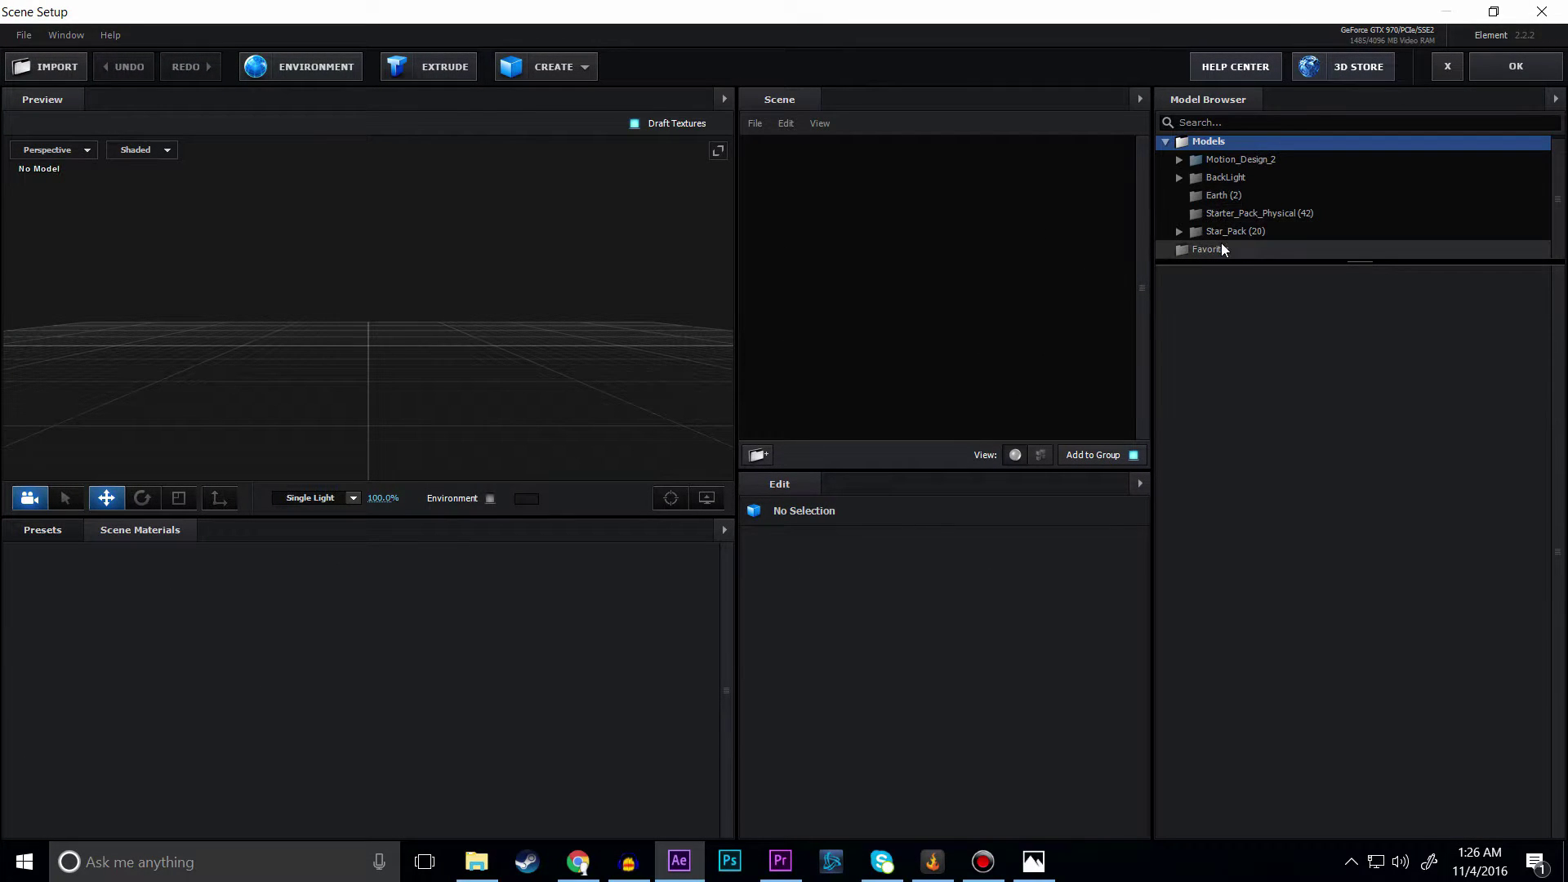
pyautogui.click(1224, 195)
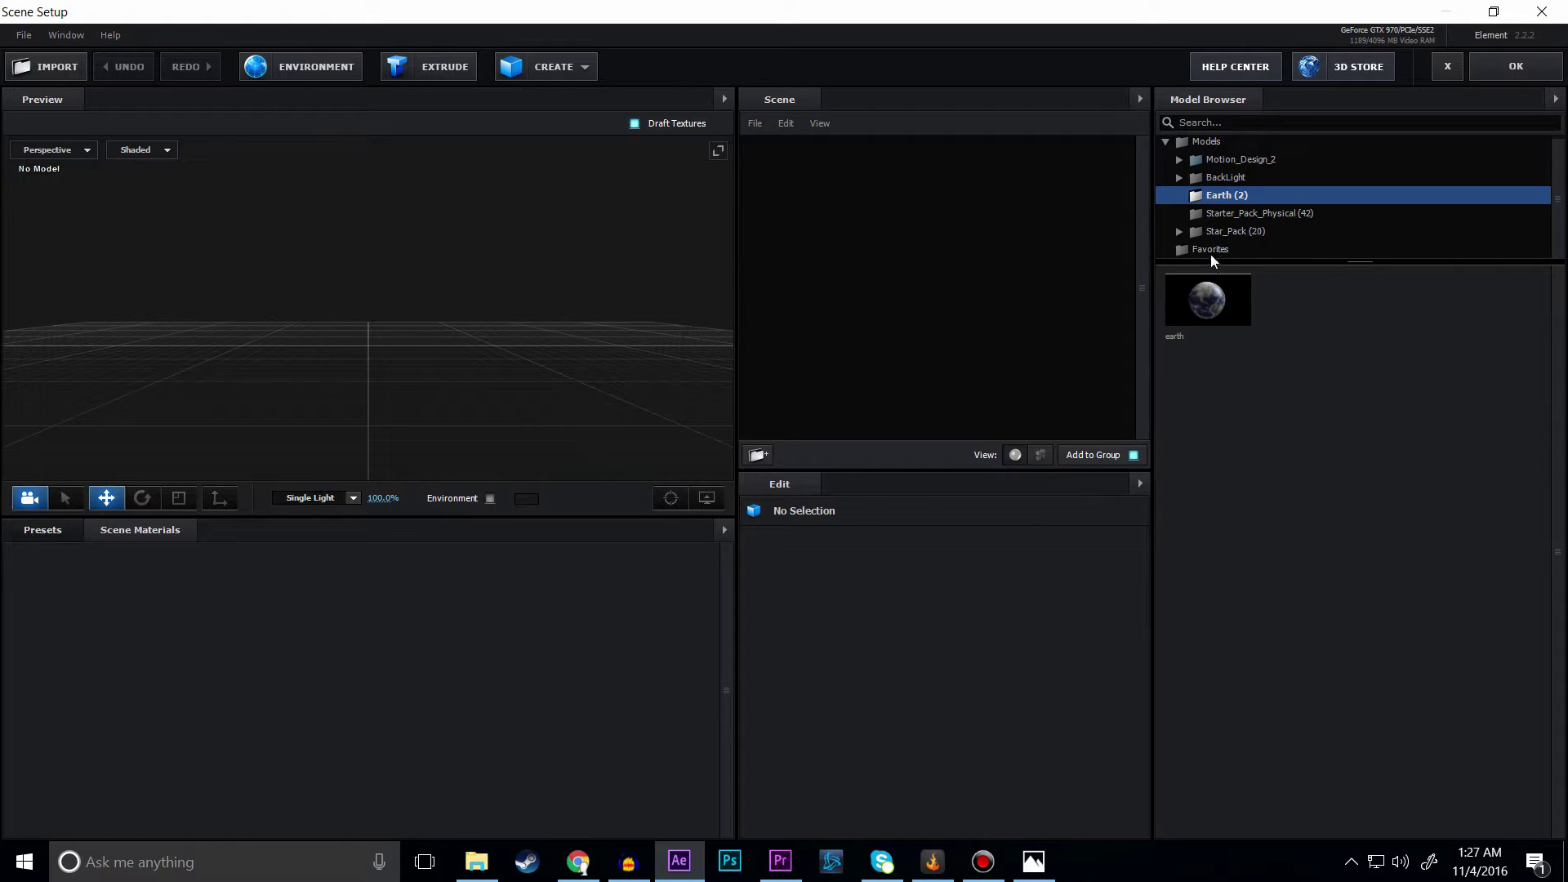
pyautogui.click(1217, 297)
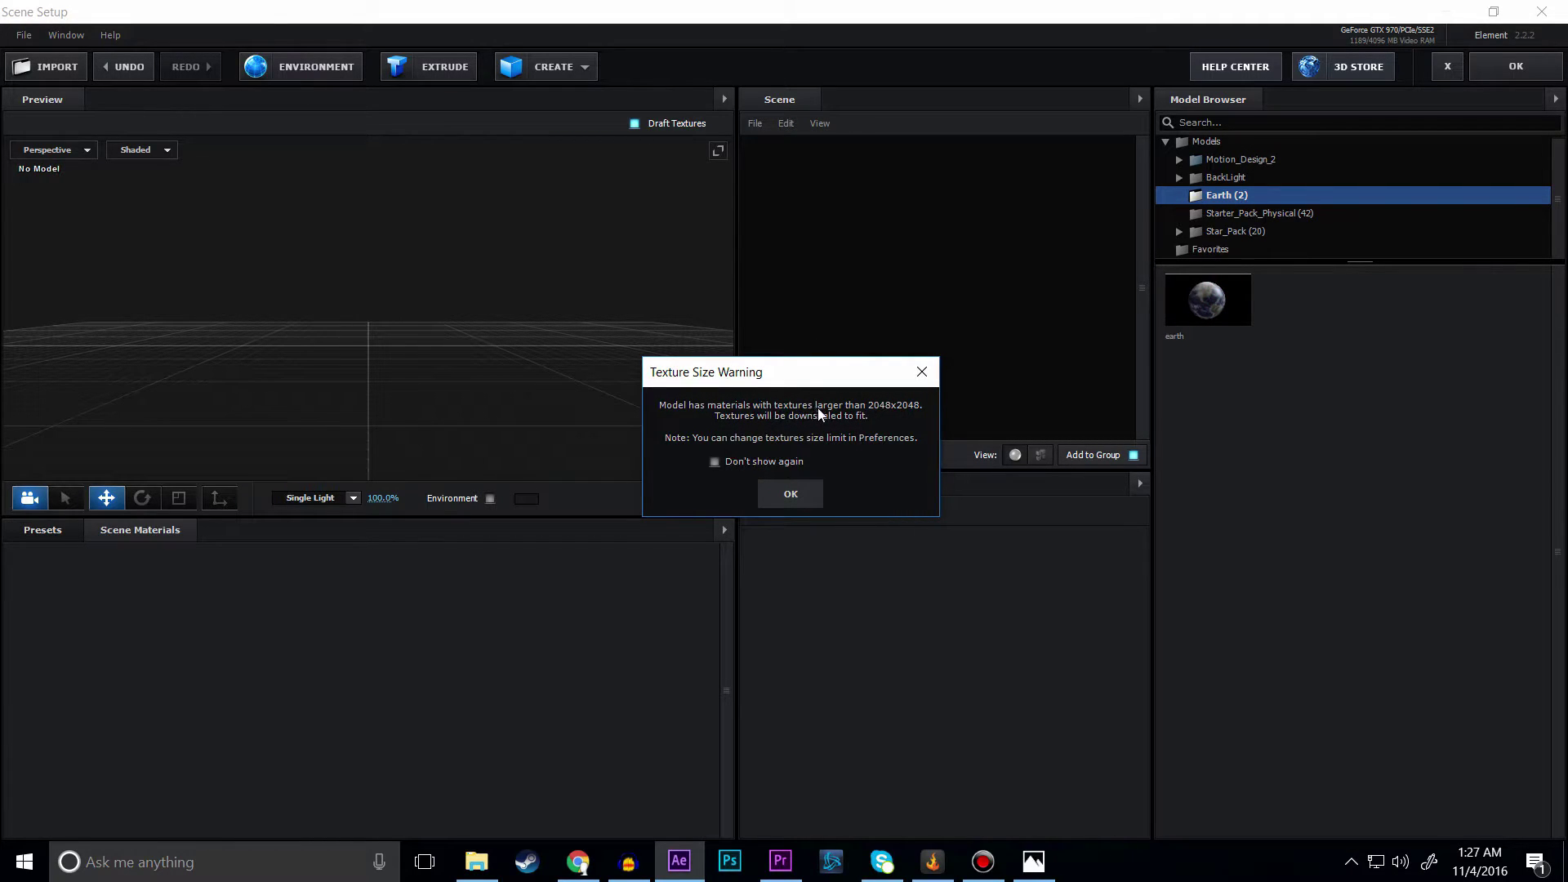
pyautogui.click(794, 494)
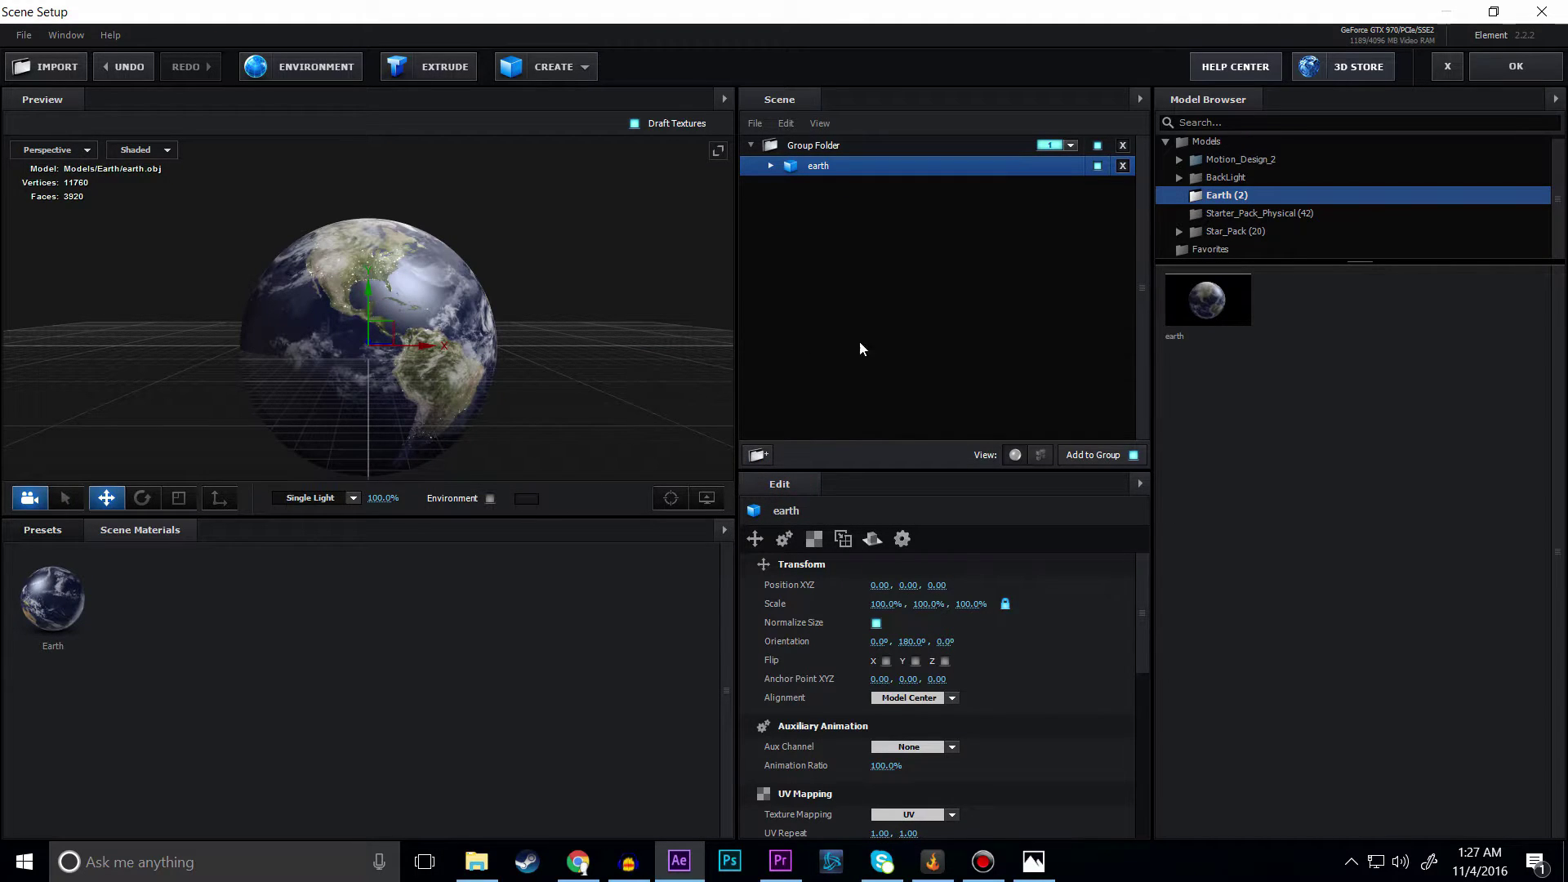
pyautogui.click(1504, 68)
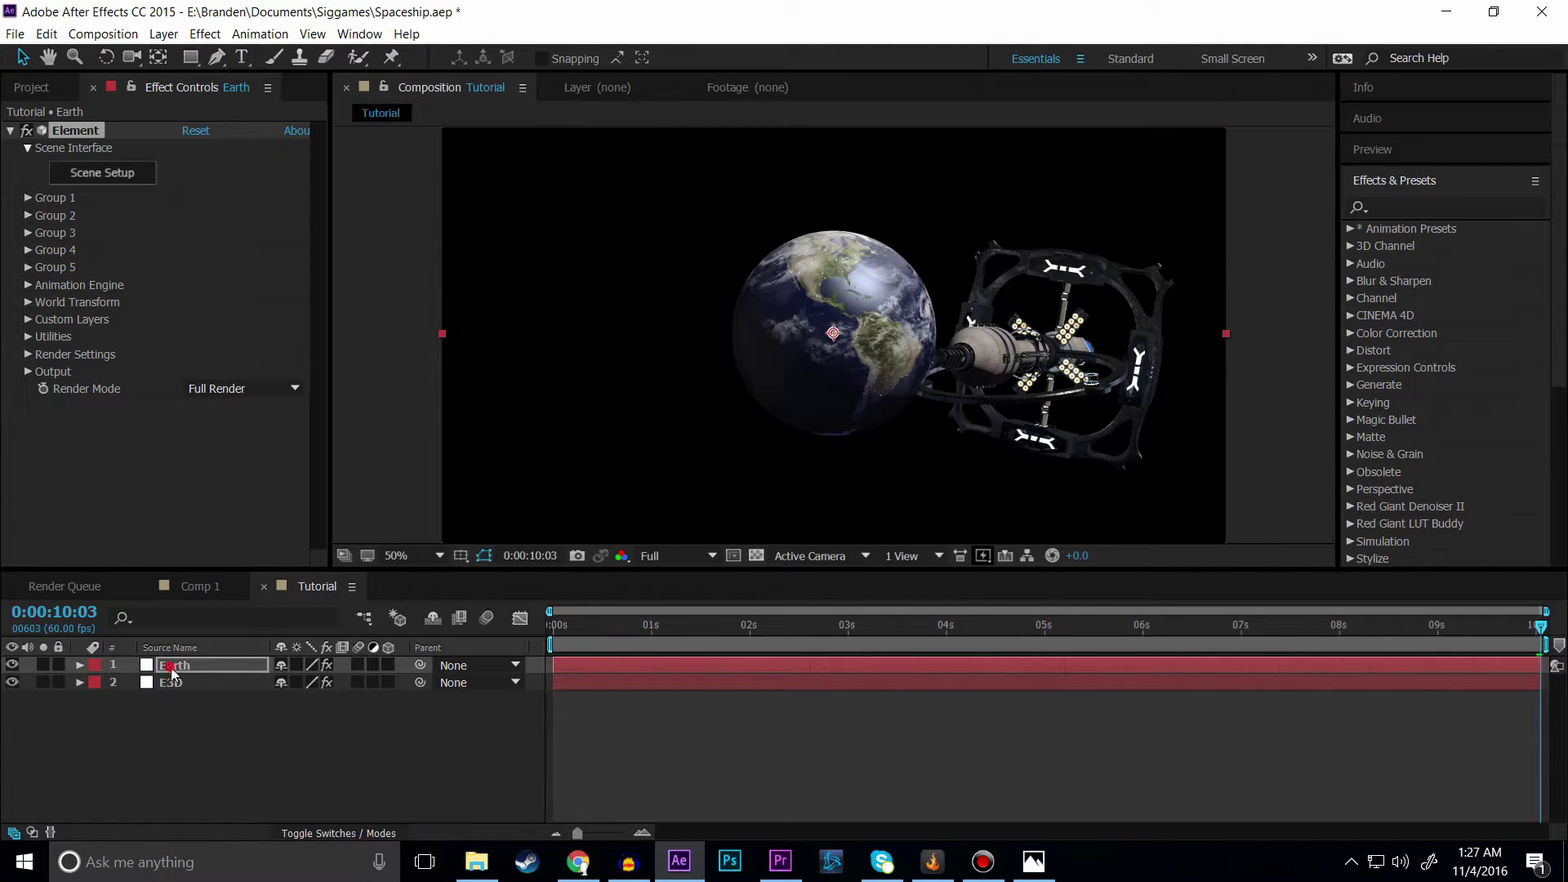
# Step: Compare the Earth layer above and below E3D, and leave it beneath the E3D layer
pyautogui.moveTo(172, 672); pyautogui.dragTo(188, 693)
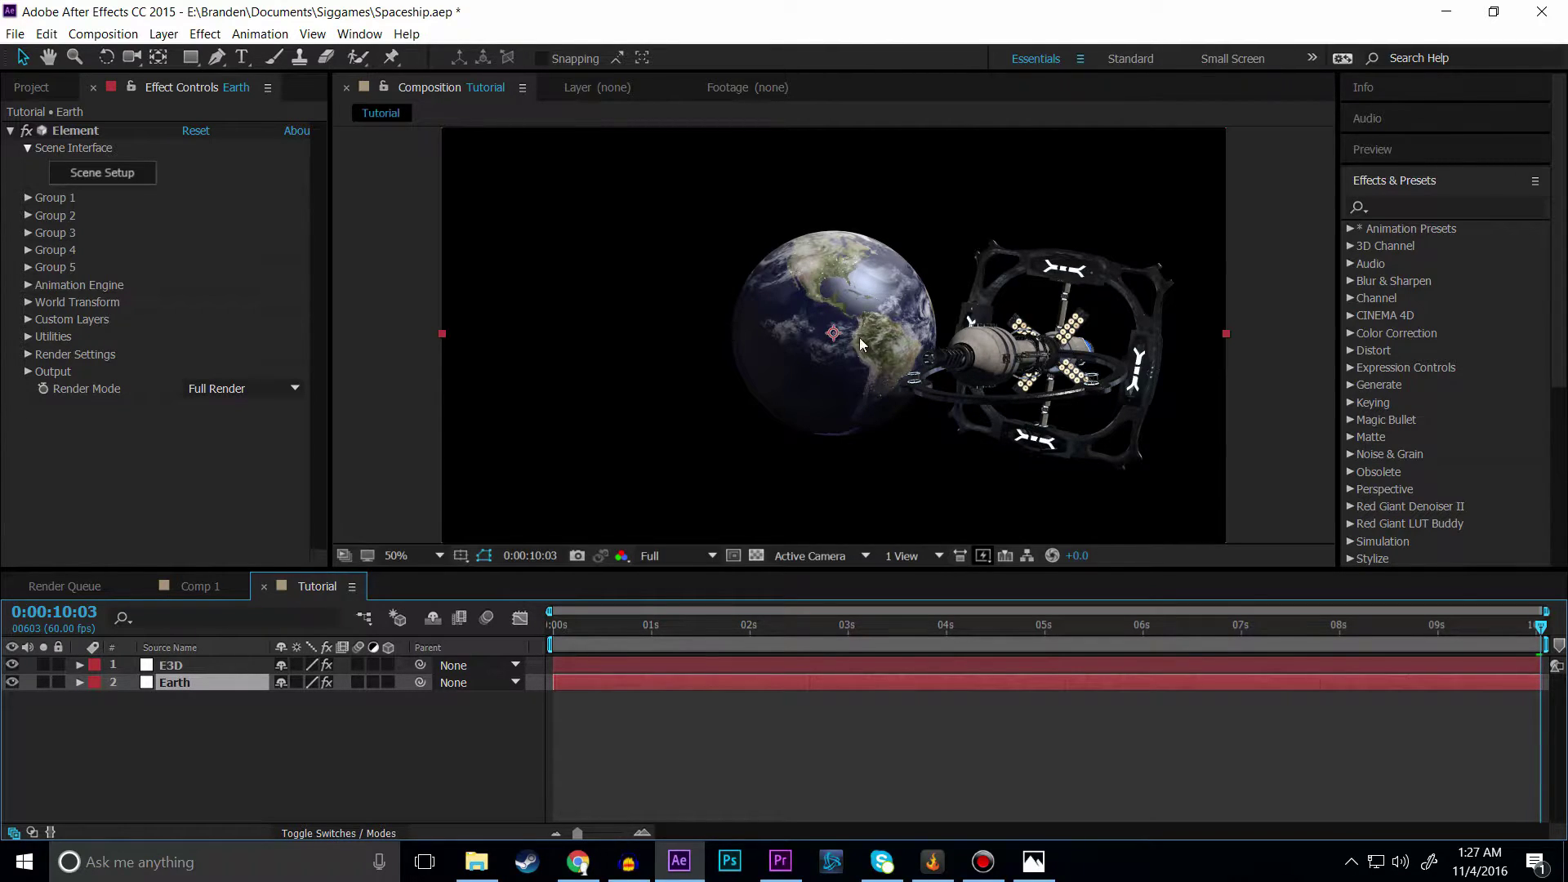
pyautogui.moveTo(173, 683); pyautogui.dragTo(181, 661)
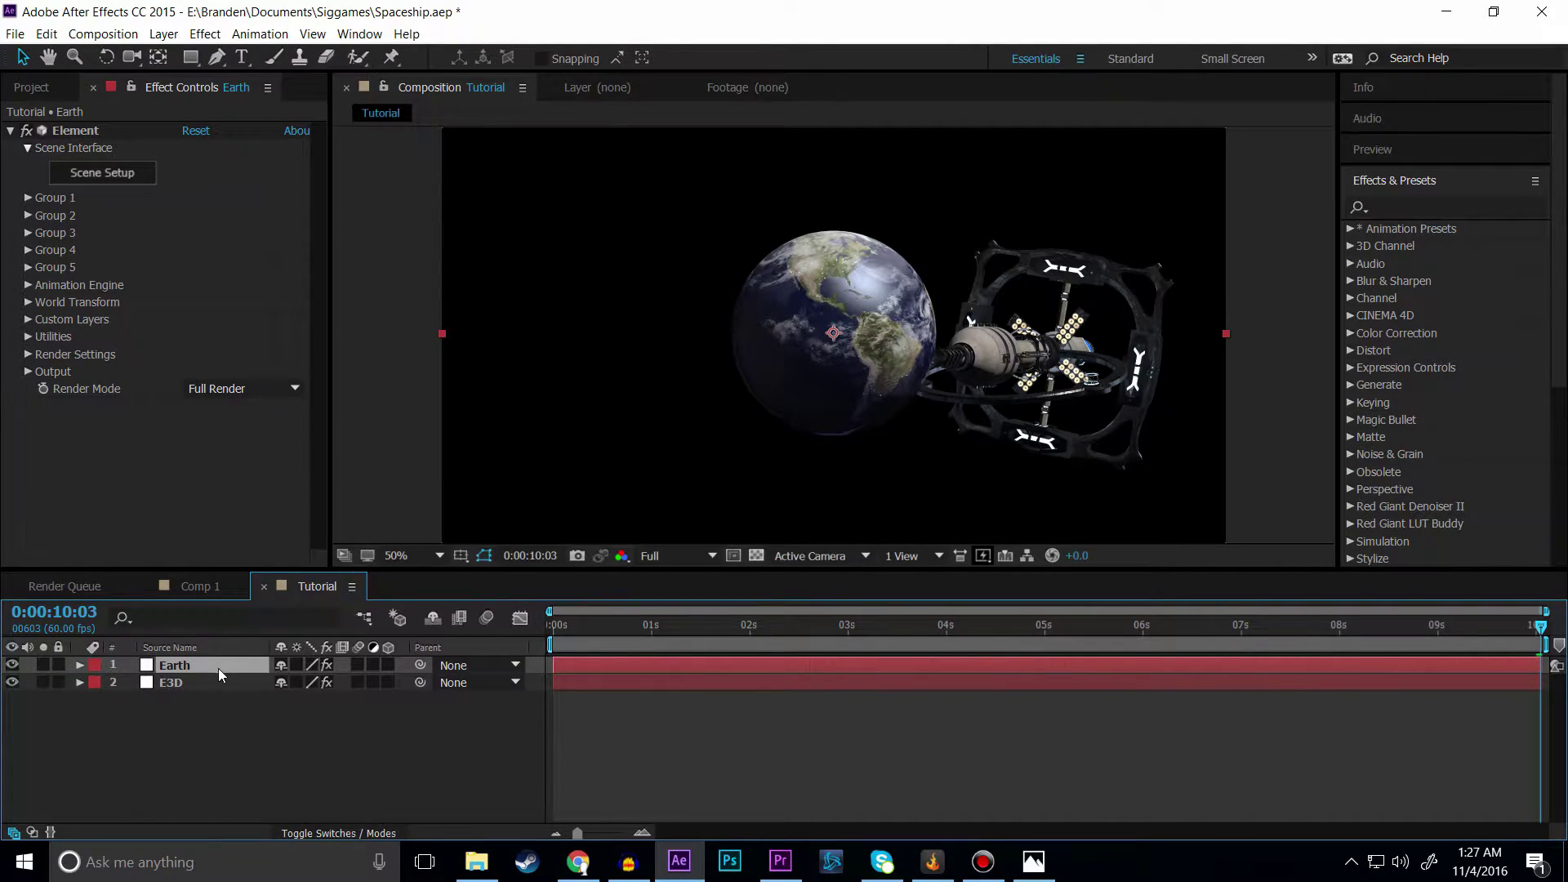
pyautogui.moveTo(206, 669); pyautogui.dragTo(199, 711)
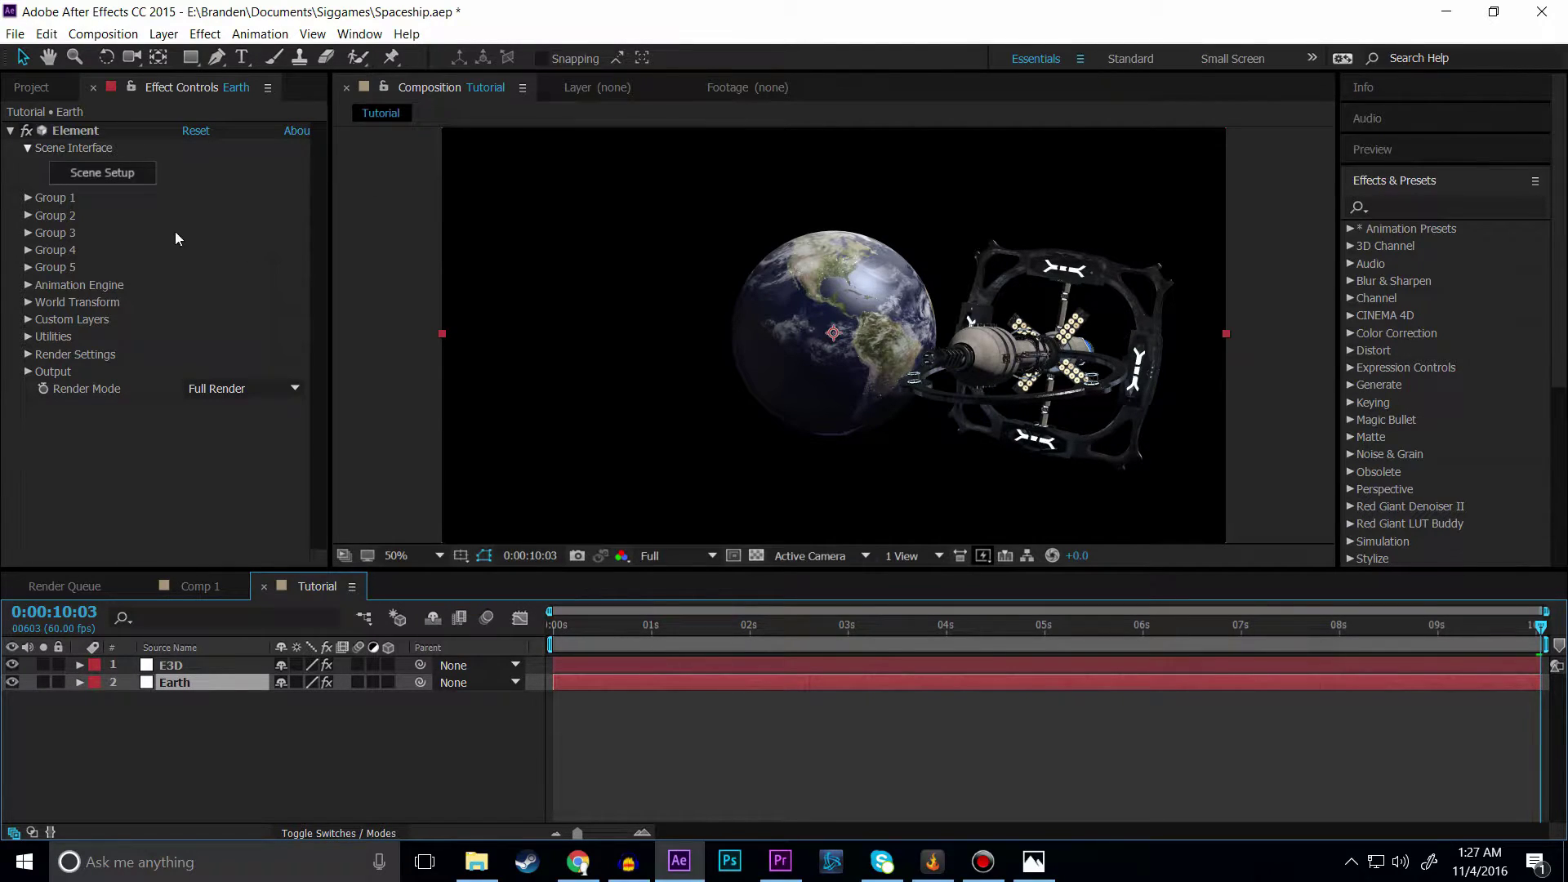
# Step: Place the Earth's Group 1 in the Particle Replicator at Position XY 318.0, 804.0 and Position Z 2830.0
pyautogui.click(29, 198)
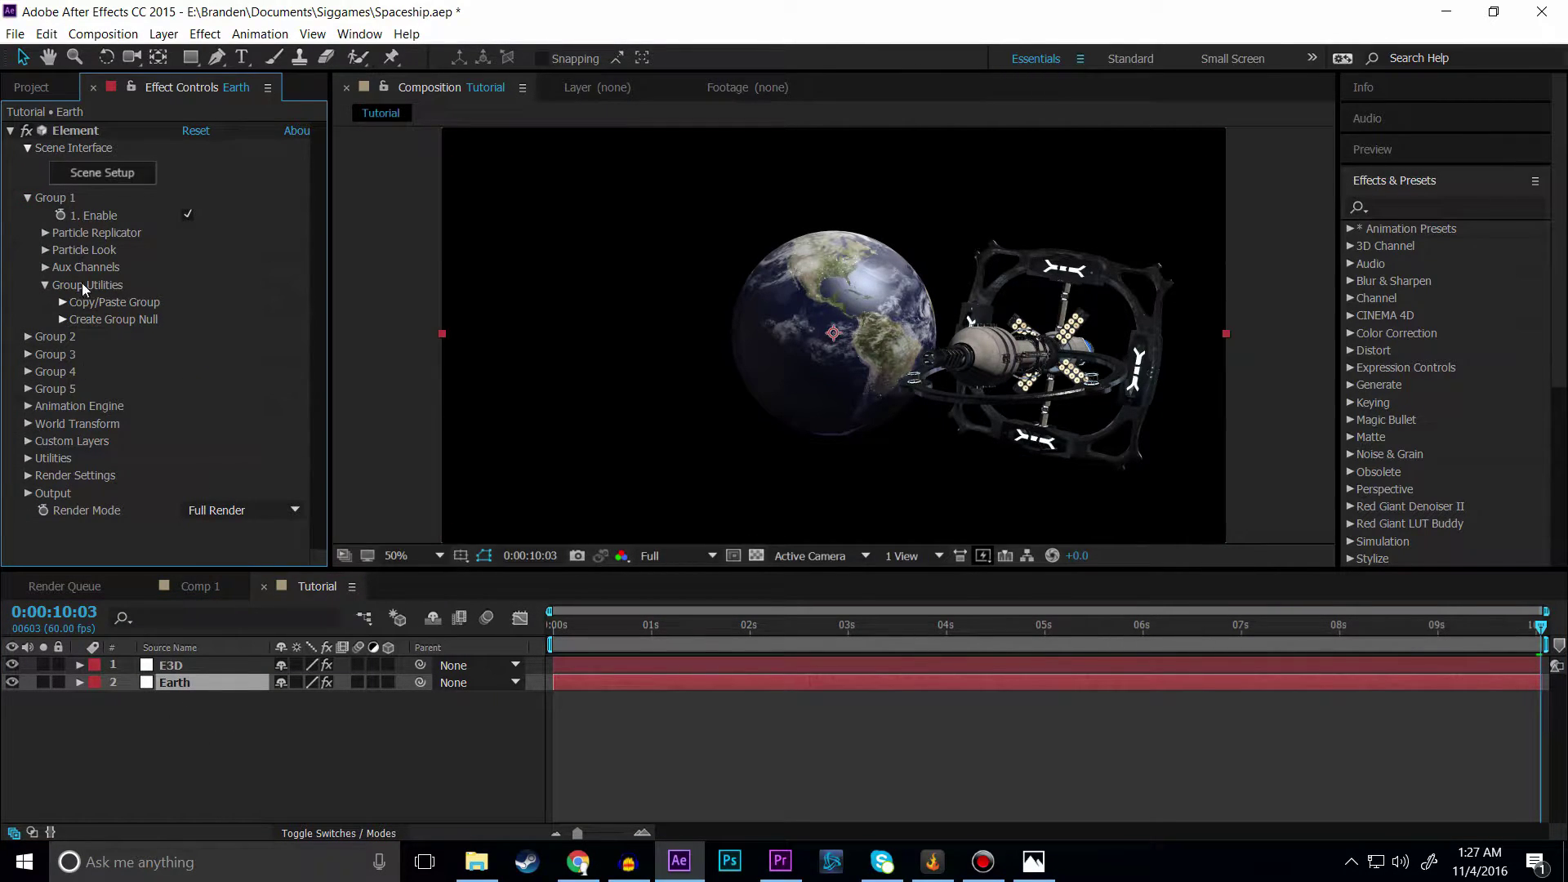
pyautogui.click(45, 249)
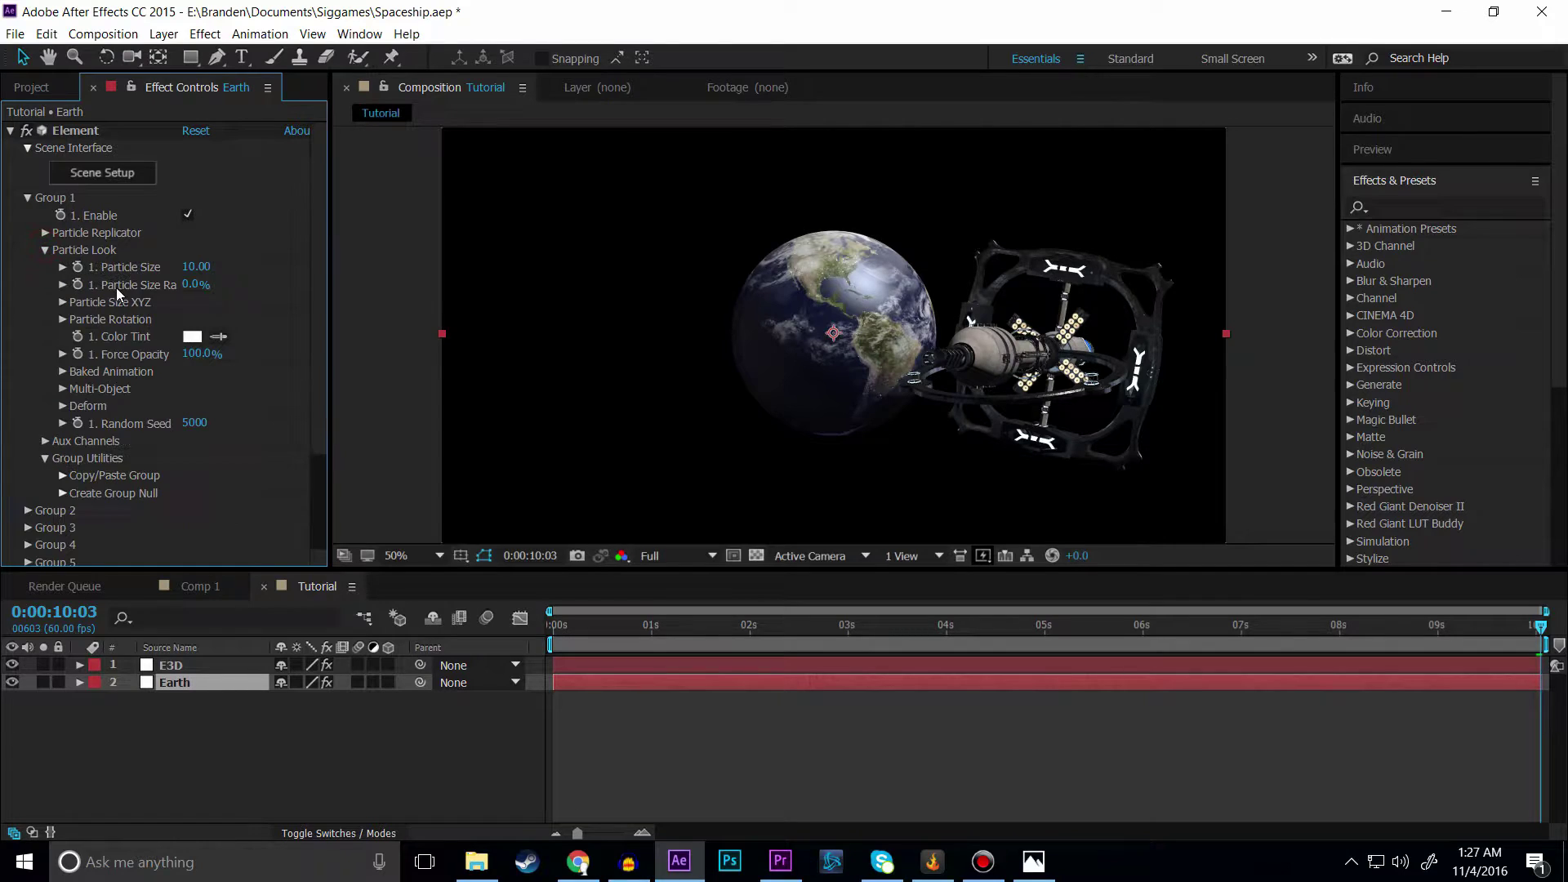
pyautogui.click(45, 233)
pyautogui.click(191, 284)
pyautogui.click(584, 423)
pyautogui.moveTo(578, 427); pyautogui.dragTo(571, 441)
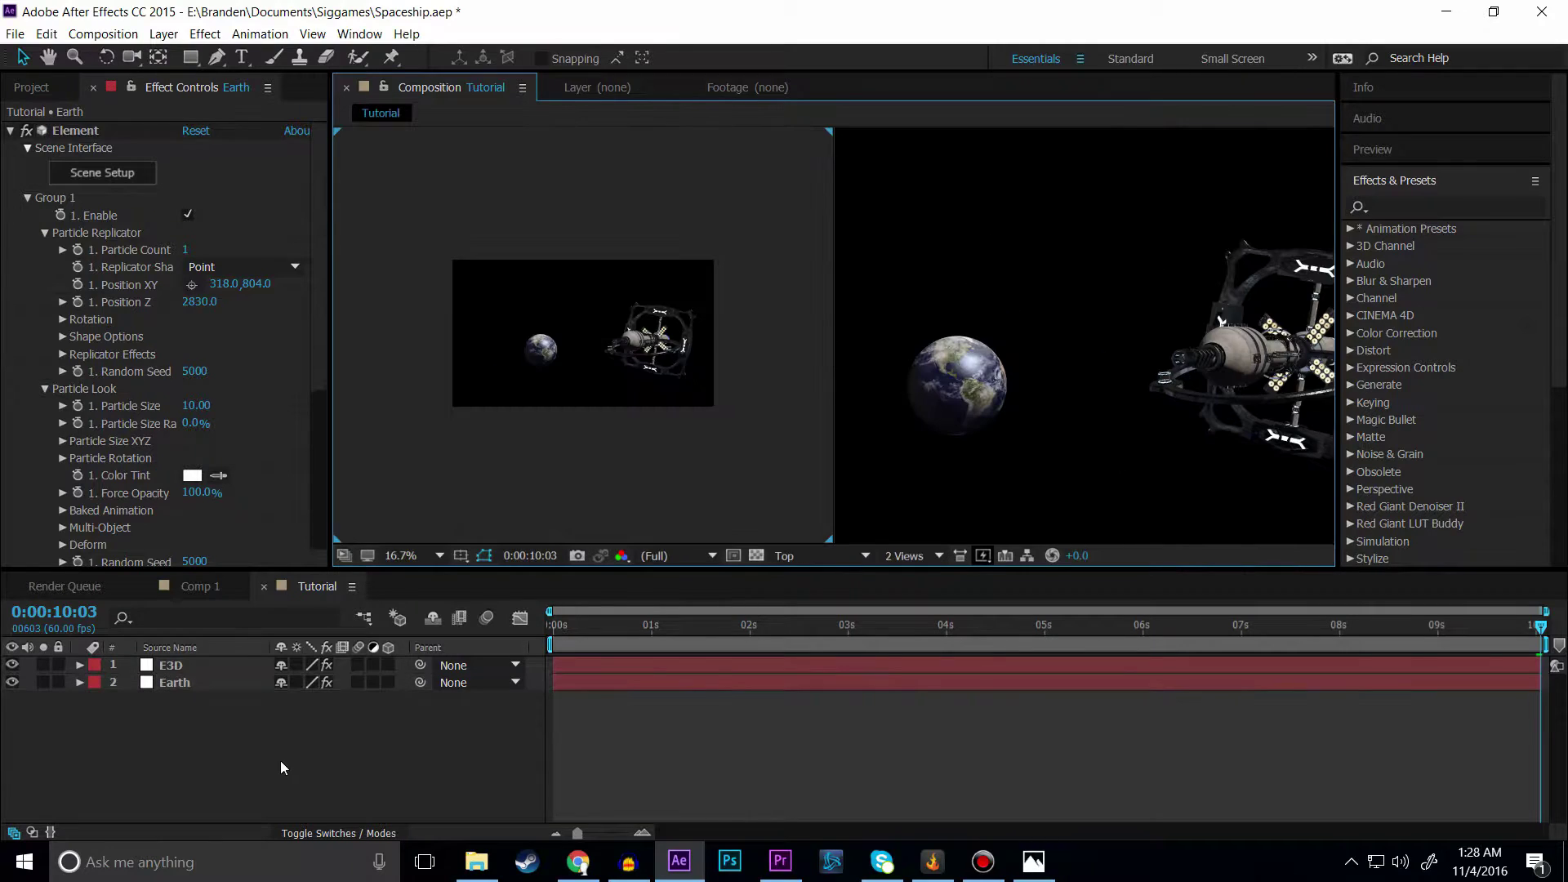
# Step: Create a two-node camera named Camera 1 with the 24mm preset in the Tutorial composition
pyautogui.rightClick(276, 583)
pyautogui.moveTo(317, 594)
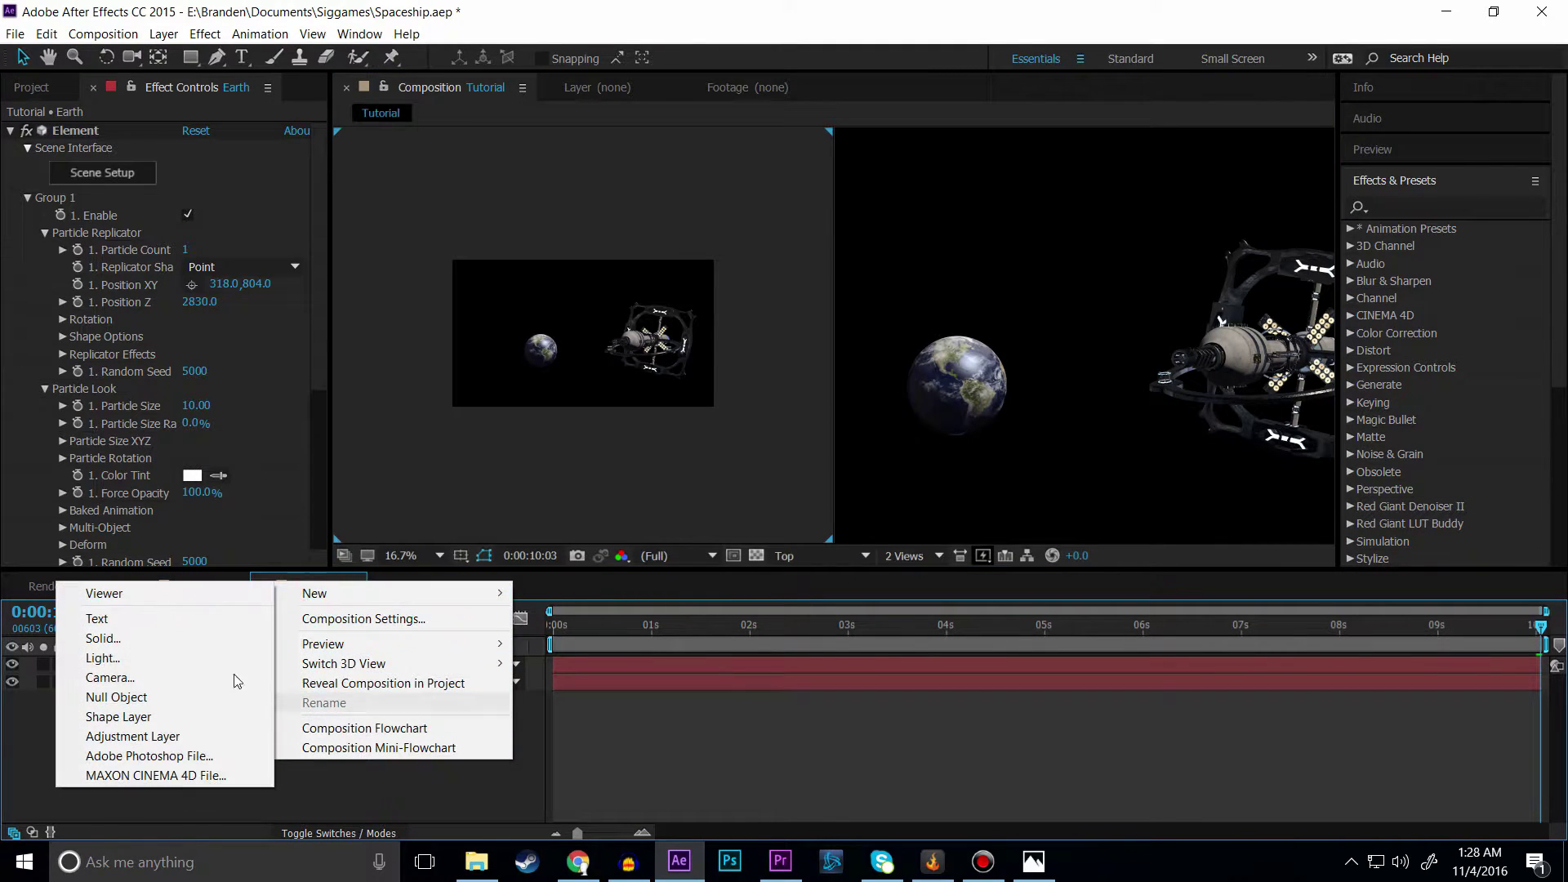
pyautogui.click(149, 683)
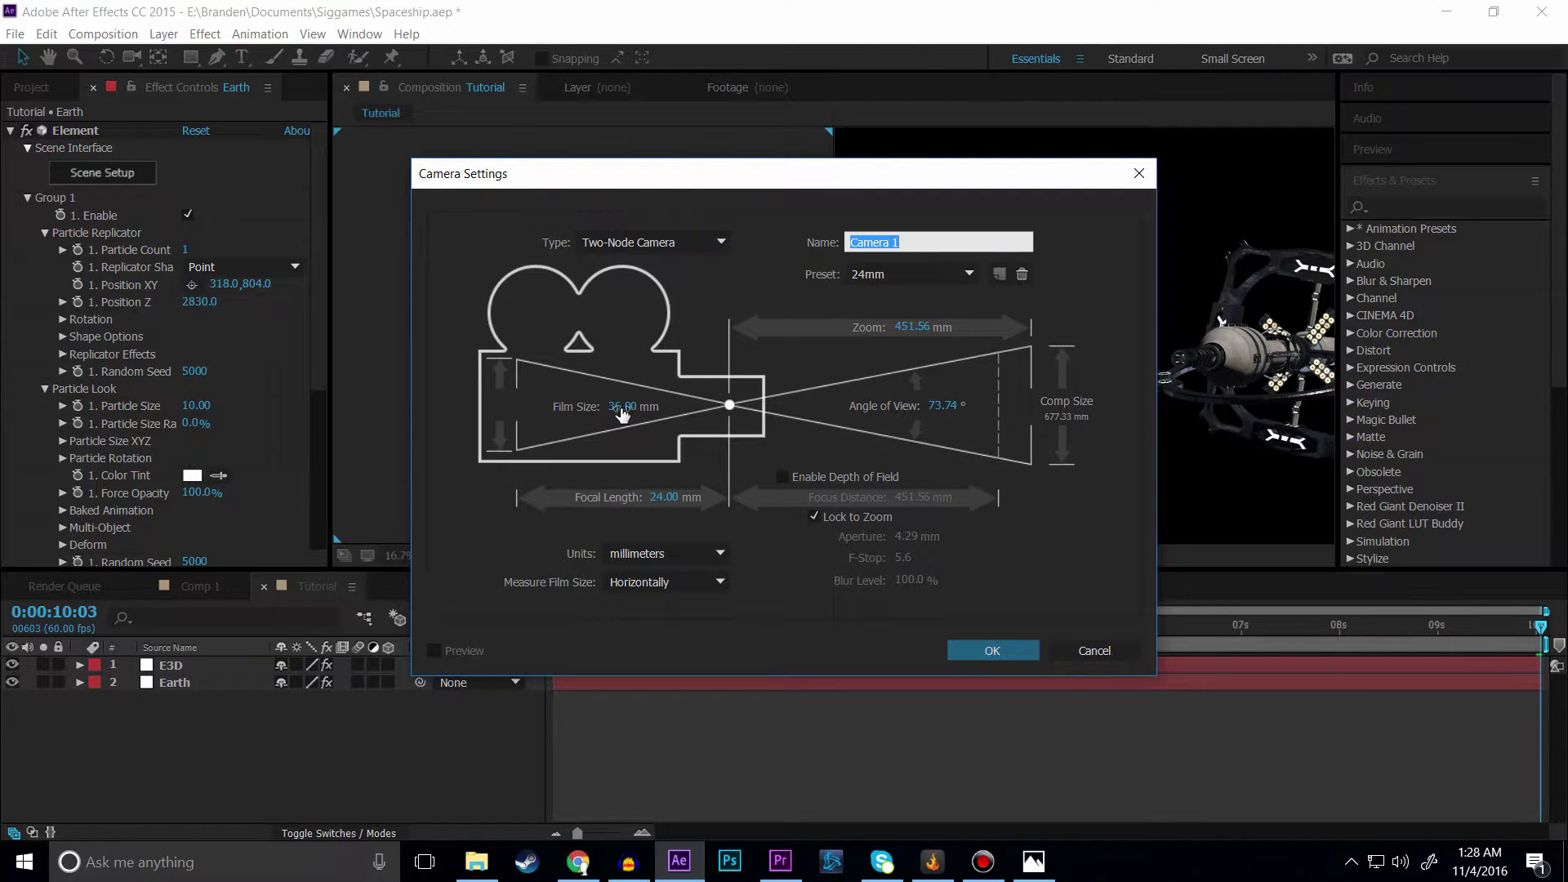
pyautogui.click(923, 239)
pyautogui.click(990, 649)
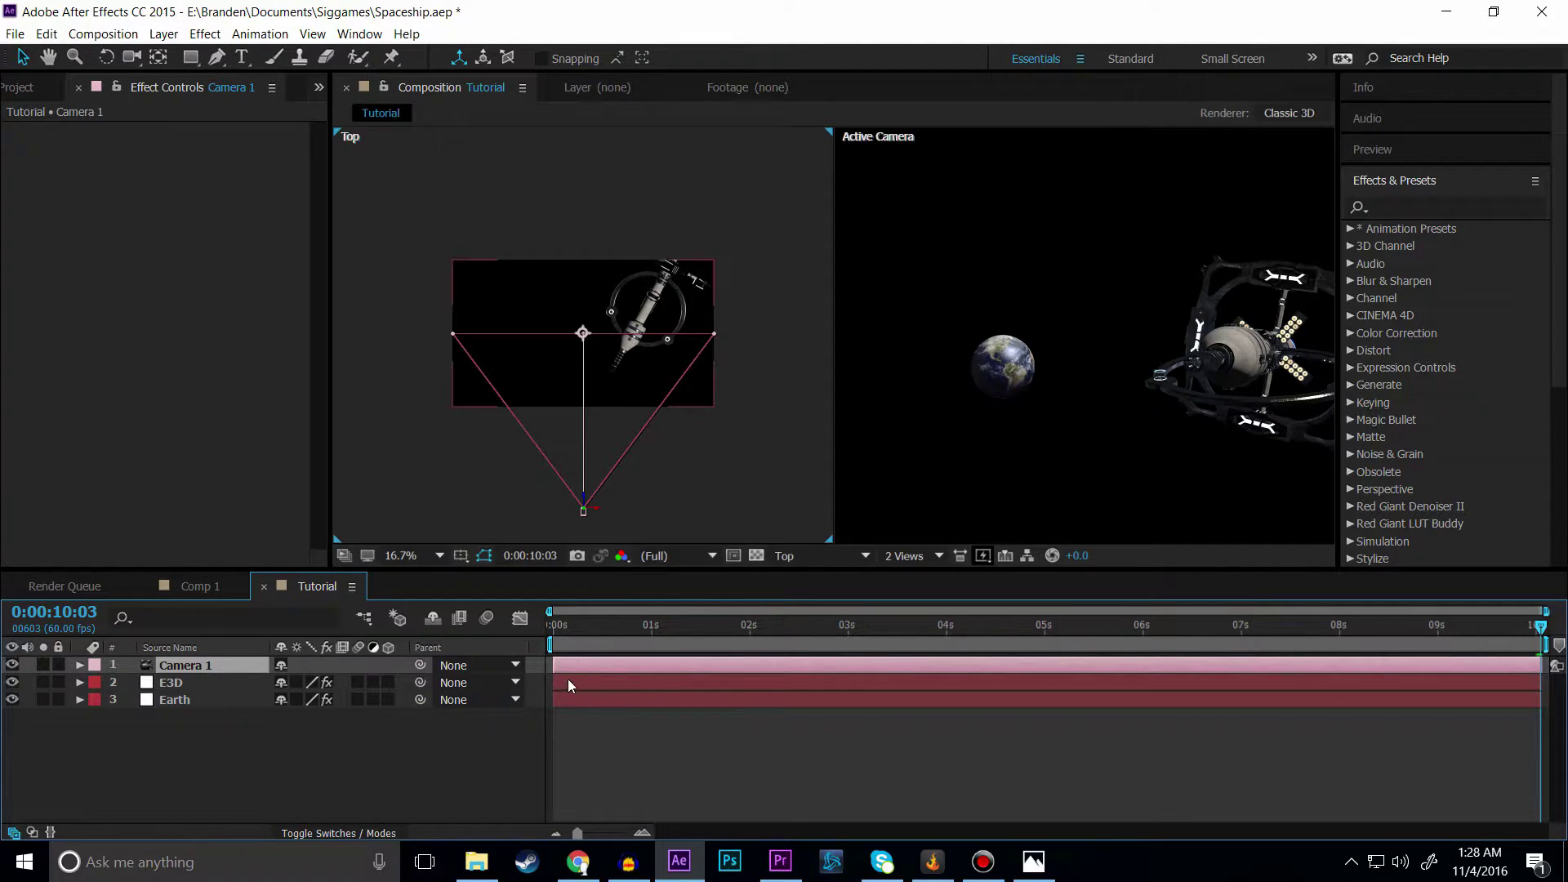
# Step: Set the Earth layer's Group 1 Position Z to 1290.0 and enlarge its Particle Size to about 38
pyautogui.click(575, 699)
pyautogui.moveTo(199, 302); pyautogui.dragTo(51, 305)
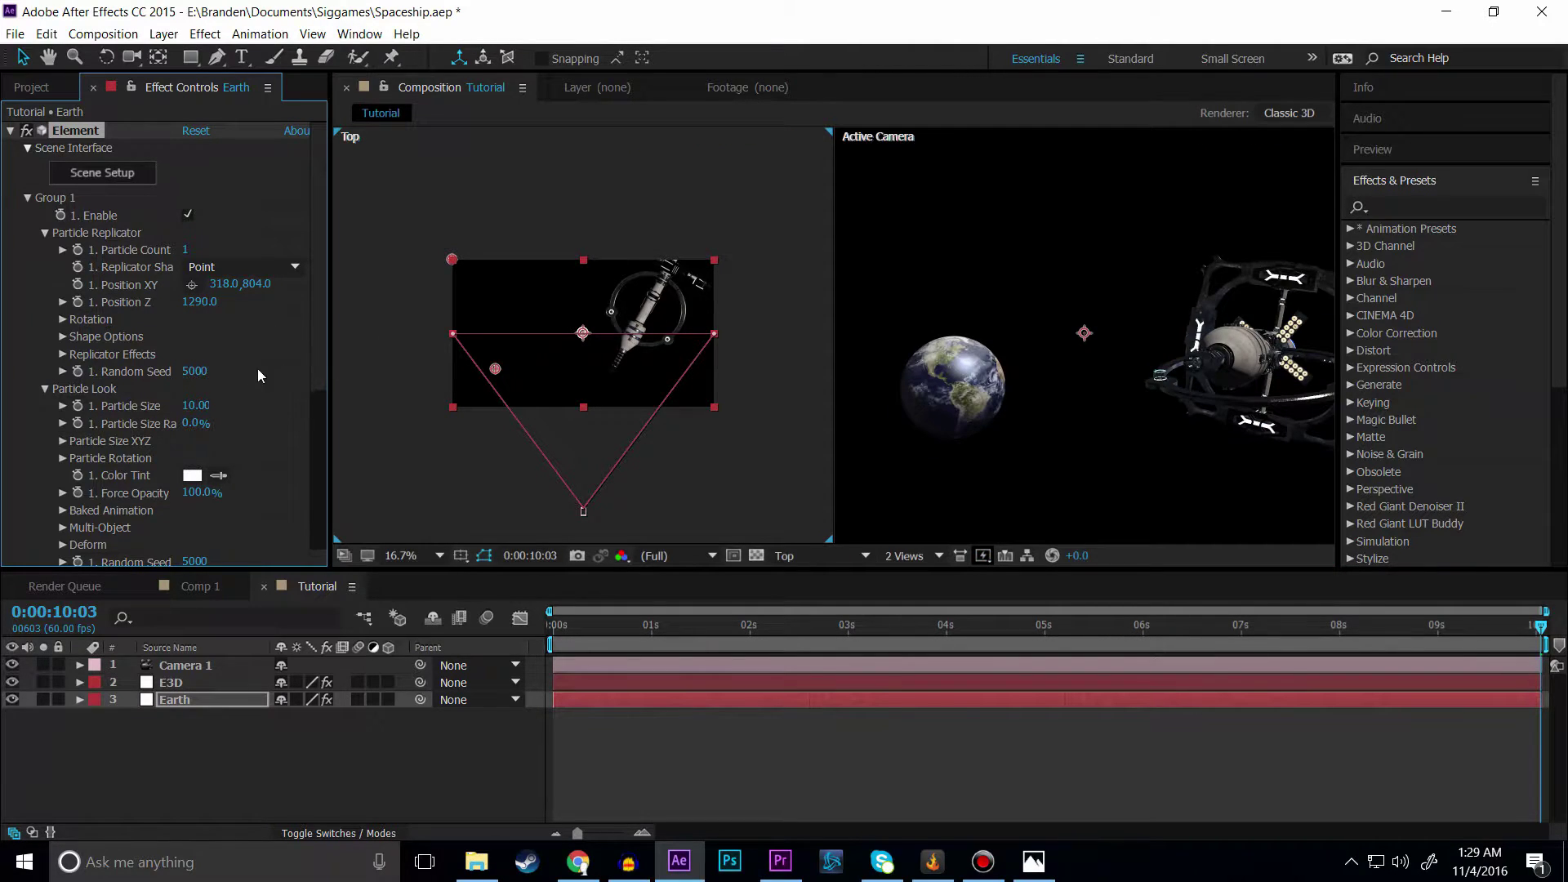
pyautogui.moveTo(196, 405); pyautogui.dragTo(464, 384)
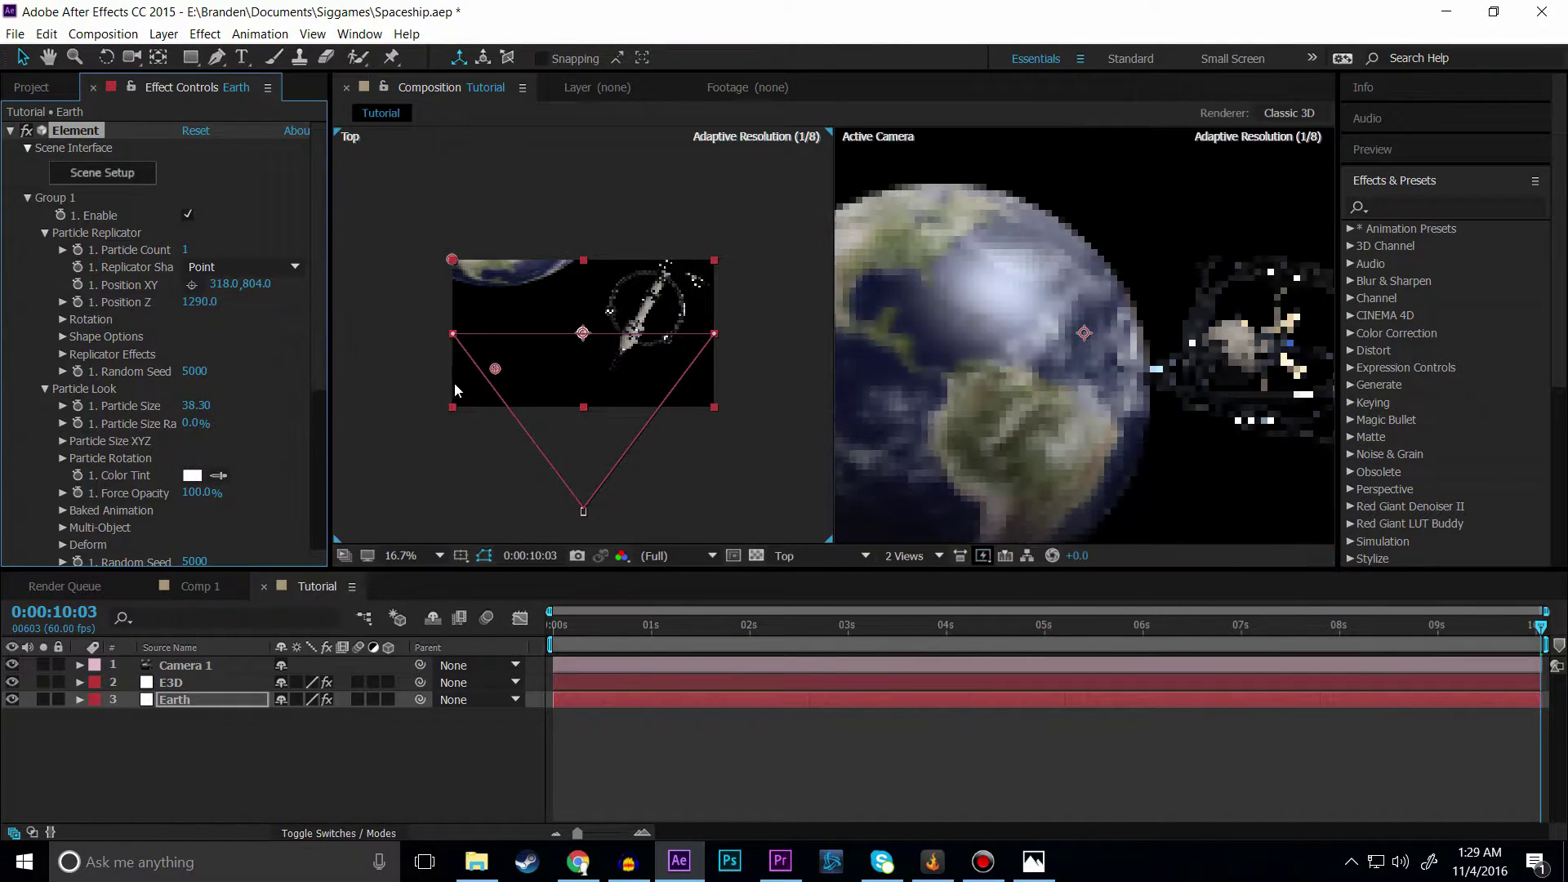
# Step: Move the Earth's Group 1 lower in the Active Camera view, to Position XY 376.0, 1028.0
pyautogui.click(192, 285)
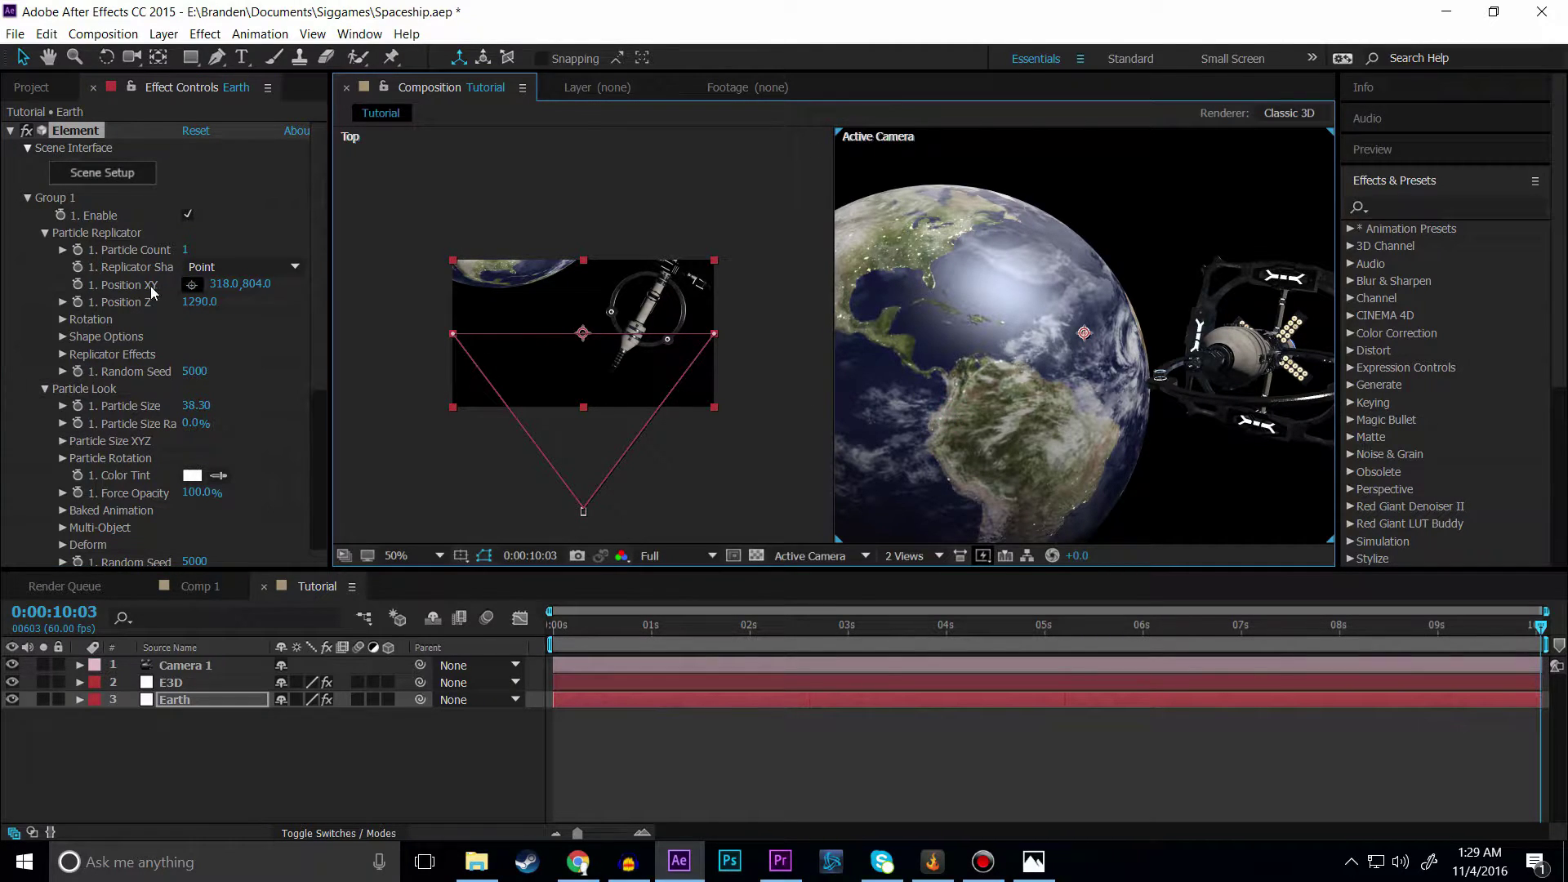
pyautogui.click(192, 285)
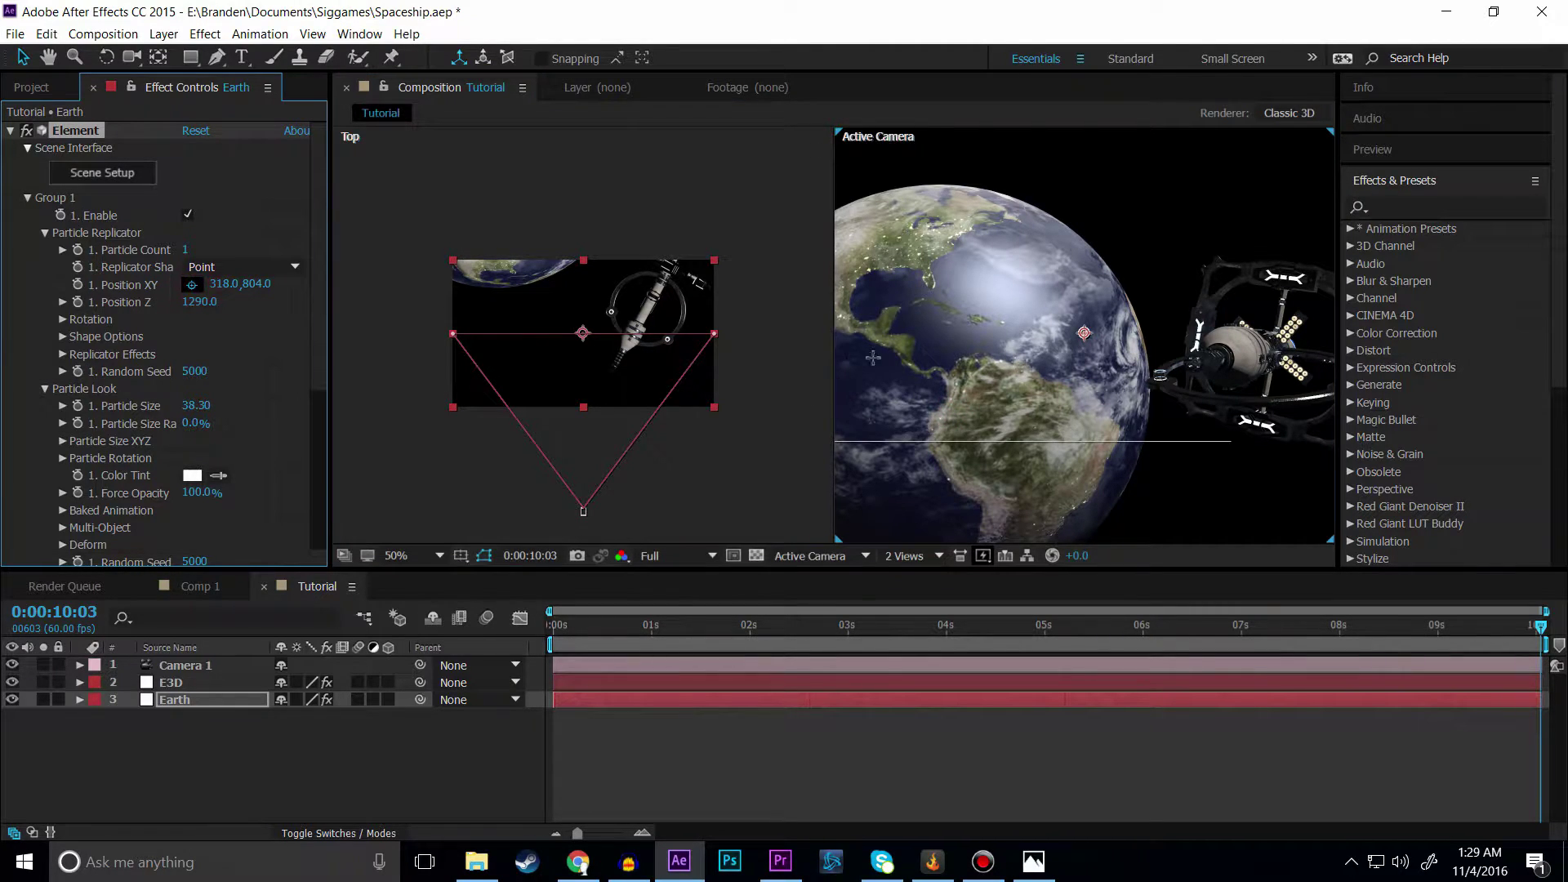
pyautogui.click(943, 425)
pyautogui.moveTo(923, 436)
pyautogui.mouseDown()
pyautogui.moveTo(845, 525)
pyautogui.moveTo(805, 521)
pyautogui.moveTo(846, 535)
pyautogui.mouseUp()
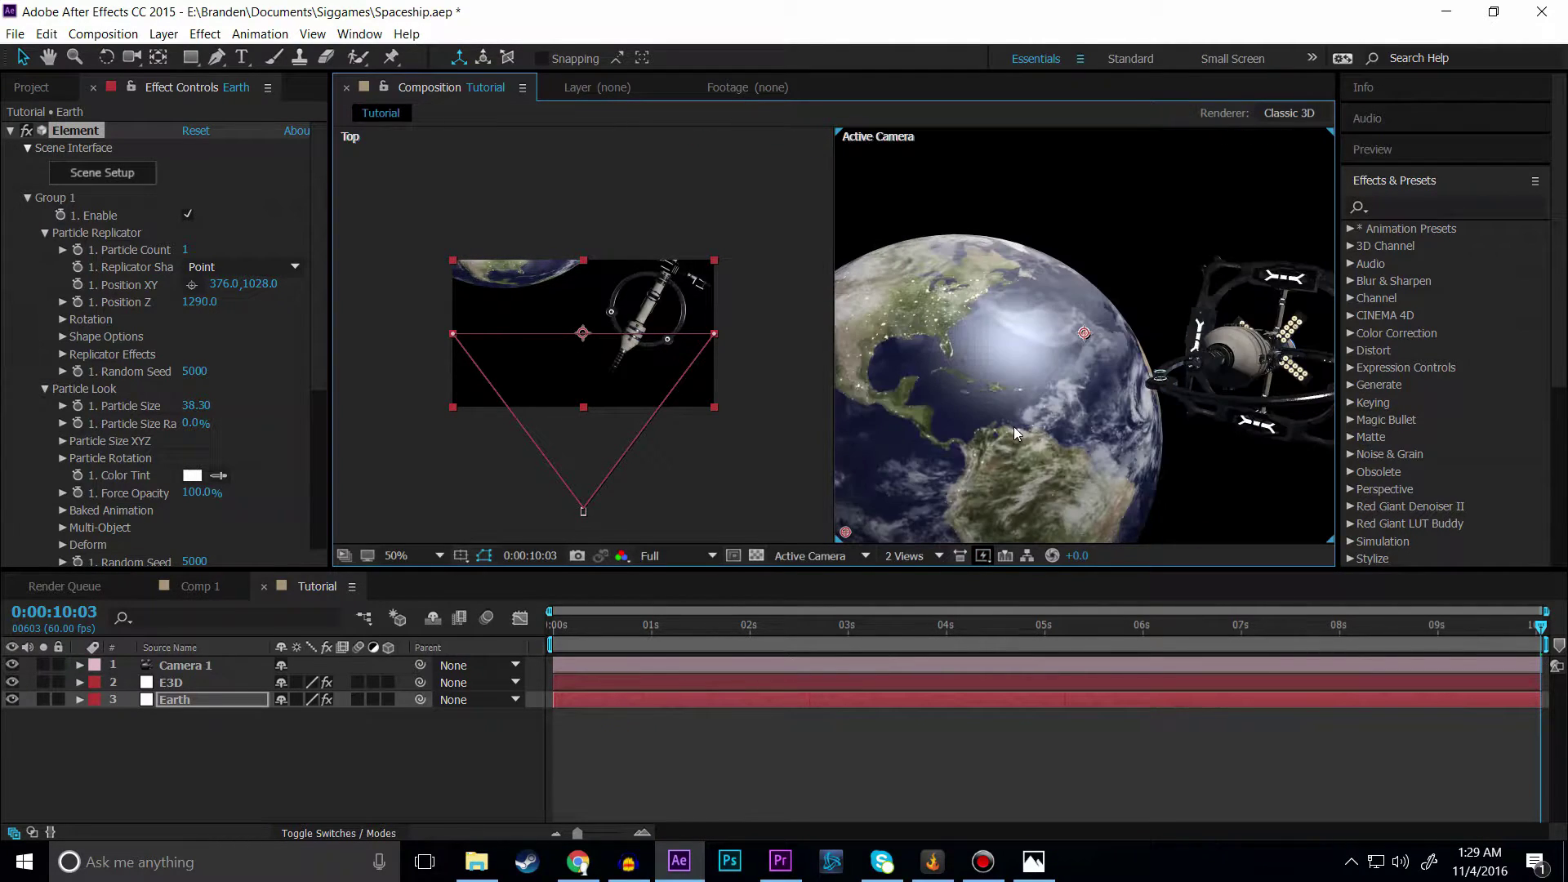
# Step: Shift the Earth's Group 1 to Position XY -32.0, 1180.0 and set its Particle Size to 42.00
pyautogui.press('h')
pyautogui.moveTo(1091, 430); pyautogui.dragTo(1019, 447)
pyautogui.press('v')
pyautogui.scroll(-6, 1021, 452)
pyautogui.scroll(4, 1021, 453)
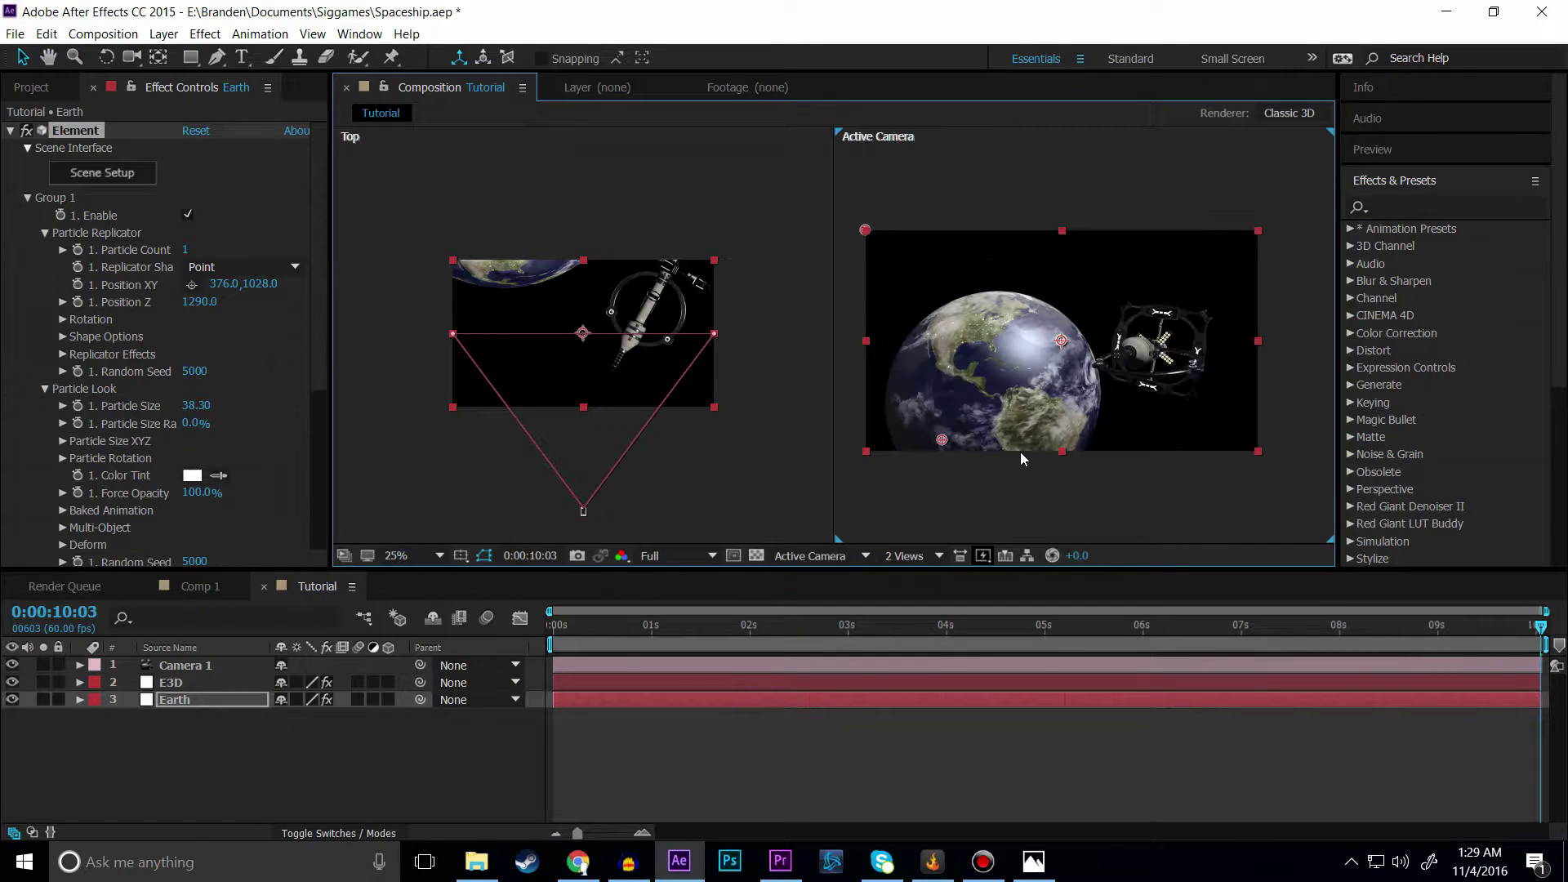
pyautogui.scroll(1, 1020, 428)
pyautogui.scroll(-1, 1021, 427)
pyautogui.moveTo(943, 442); pyautogui.dragTo(849, 480)
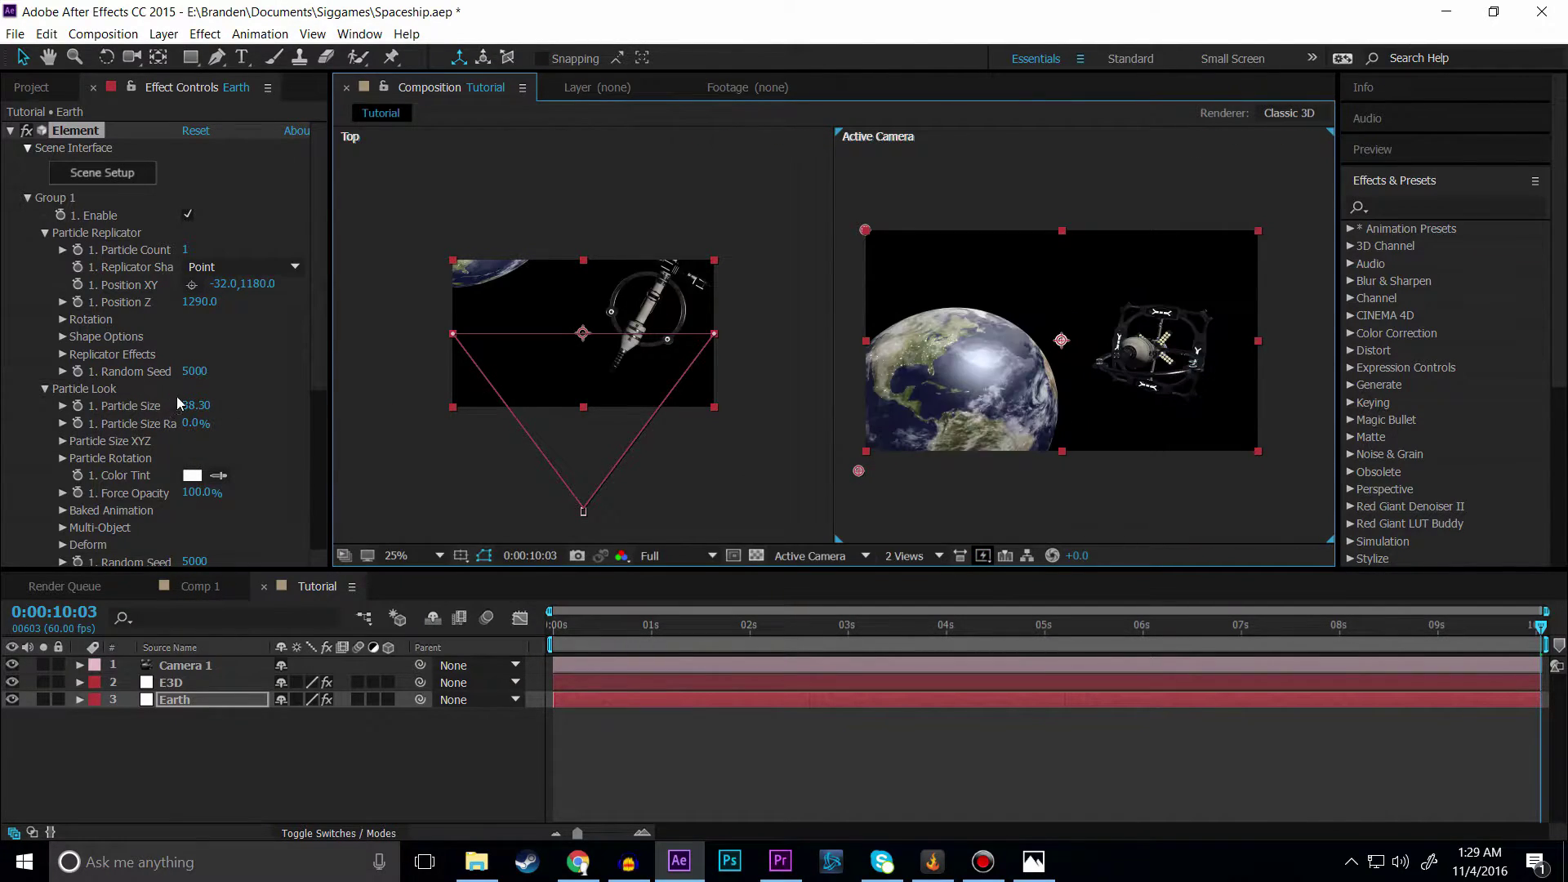
pyautogui.moveTo(196, 405); pyautogui.dragTo(230, 400)
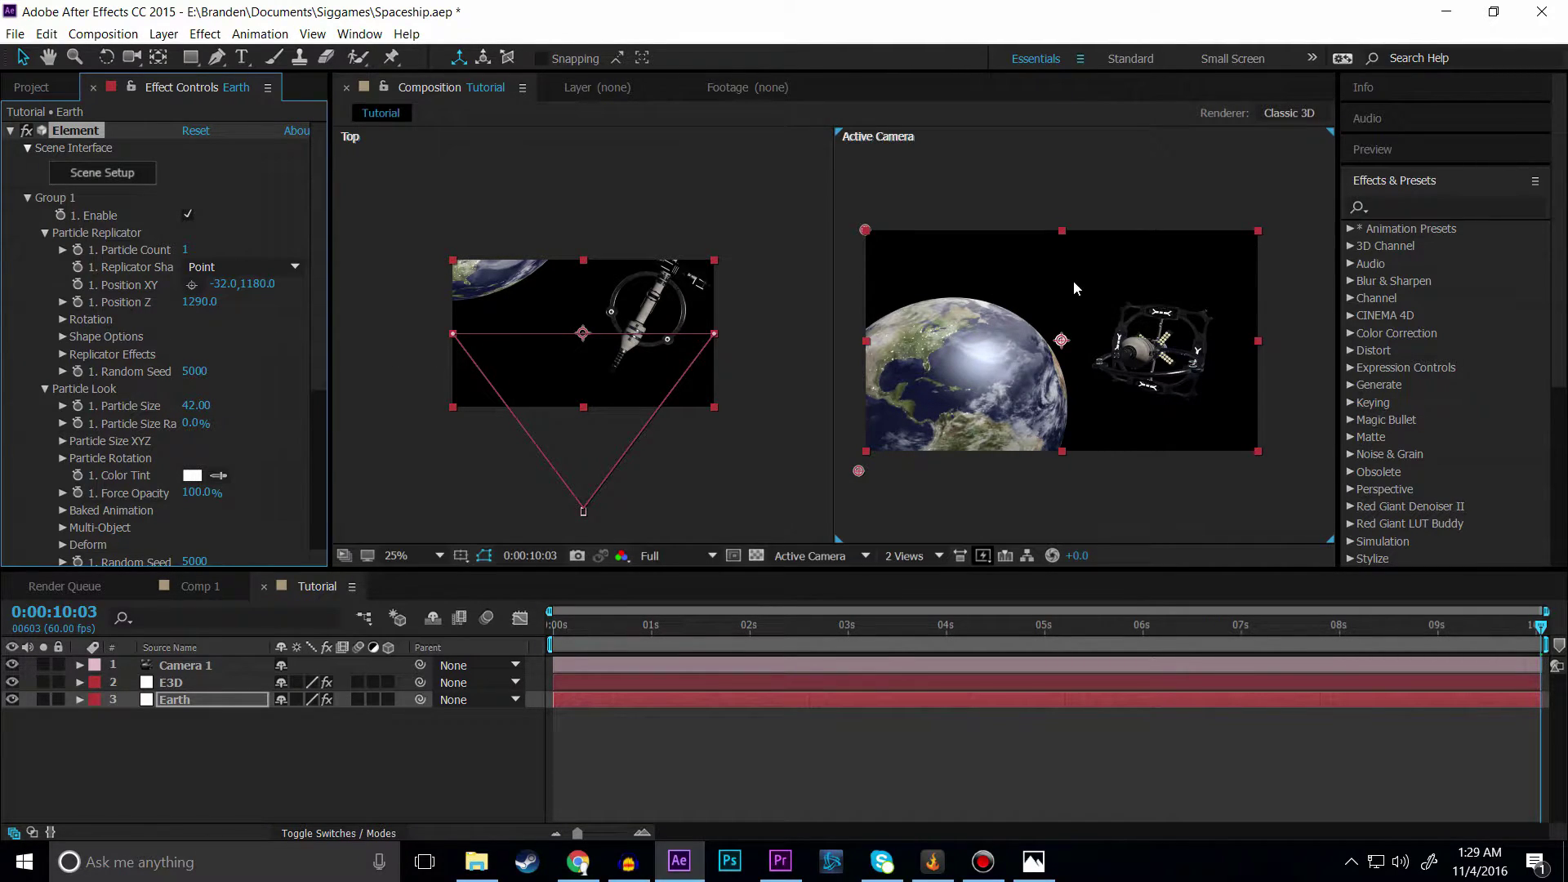
# Step: Start a new light in the Tutorial composition, with the Point type and the pale yellow colour FFF797
pyautogui.scroll(-5, 561, 268)
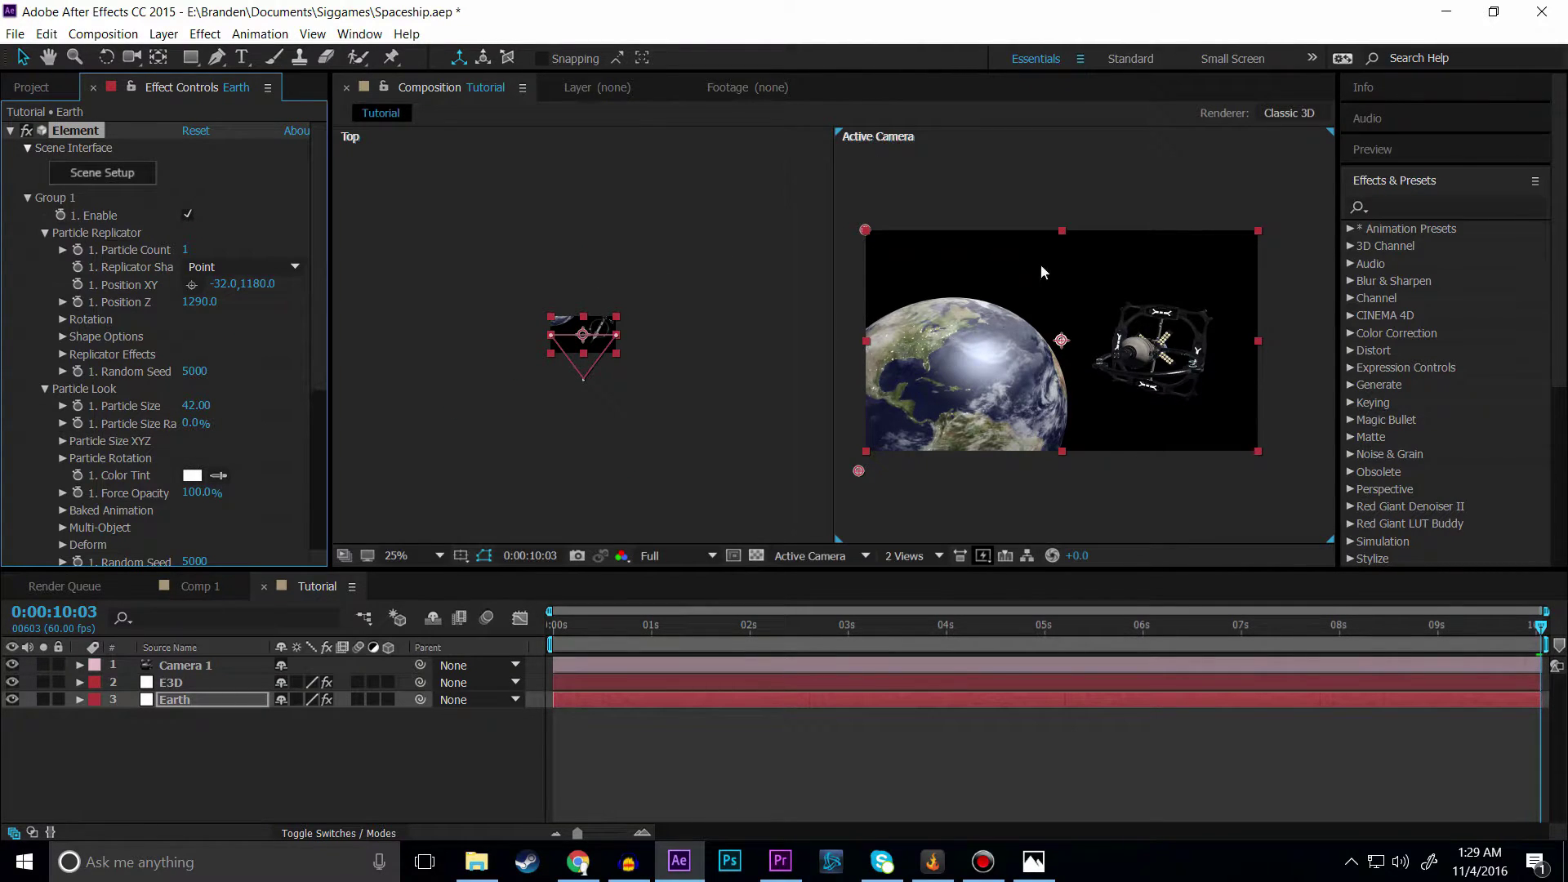
pyautogui.rightClick(201, 728)
pyautogui.moveTo(256, 557)
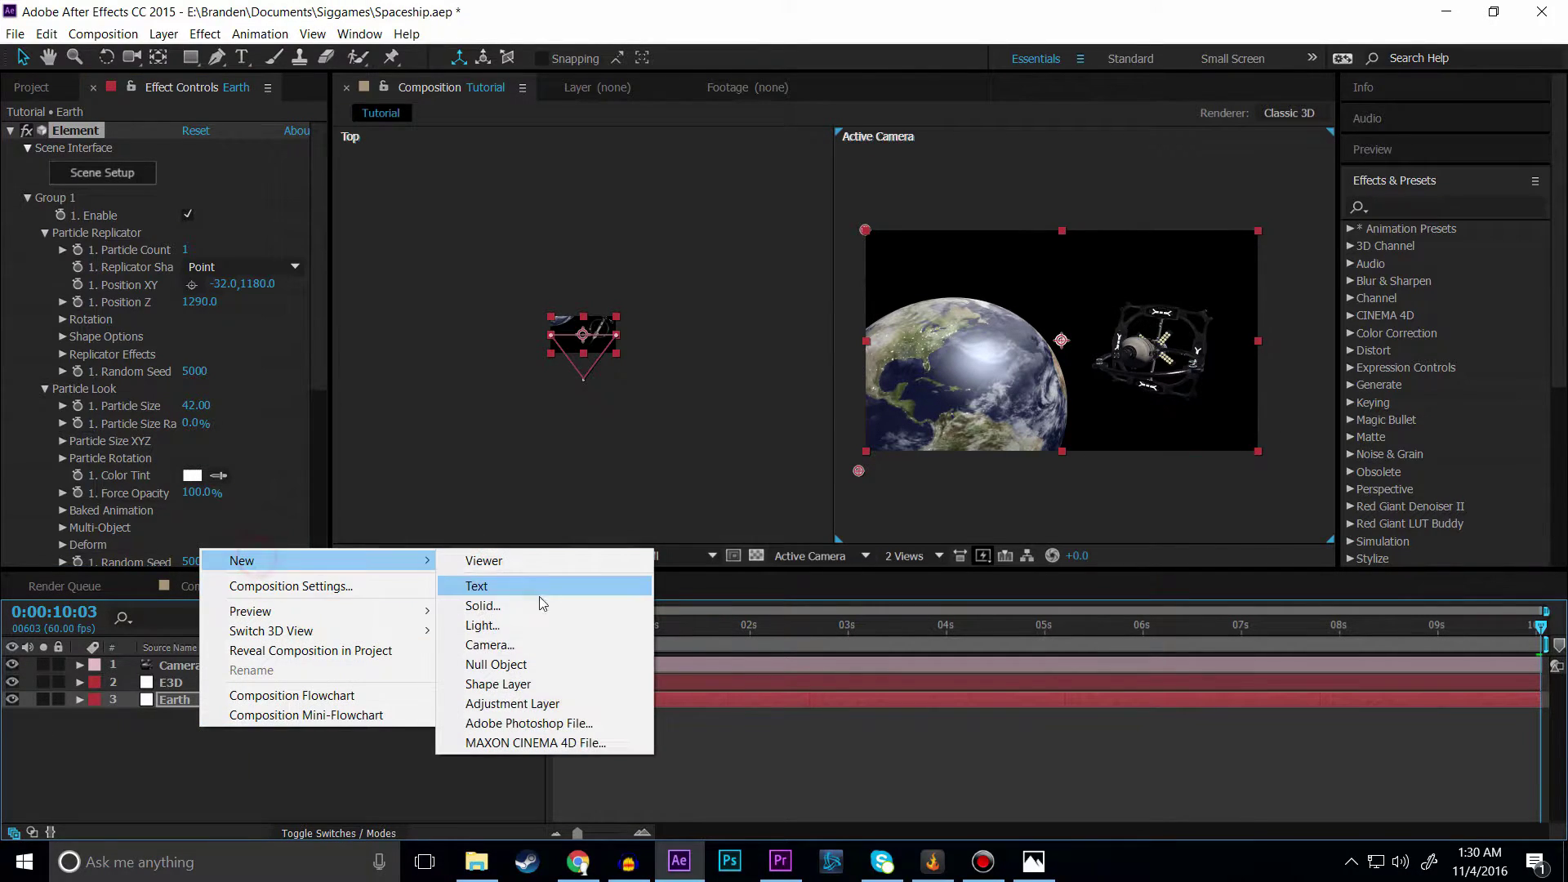
pyautogui.click(511, 626)
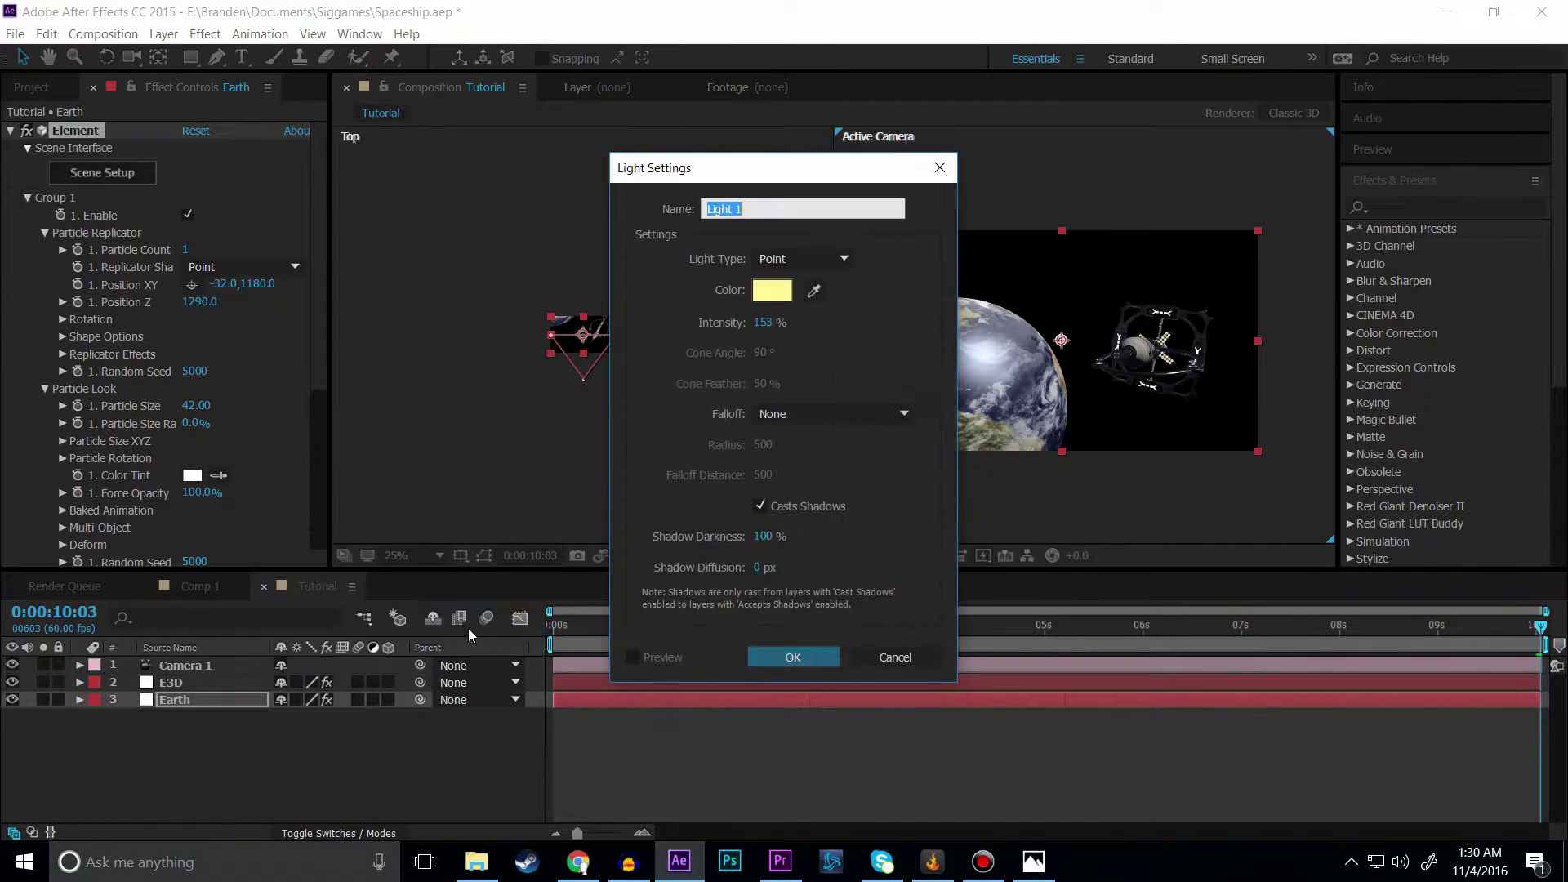
pyautogui.click(800, 258)
pyautogui.click(783, 309)
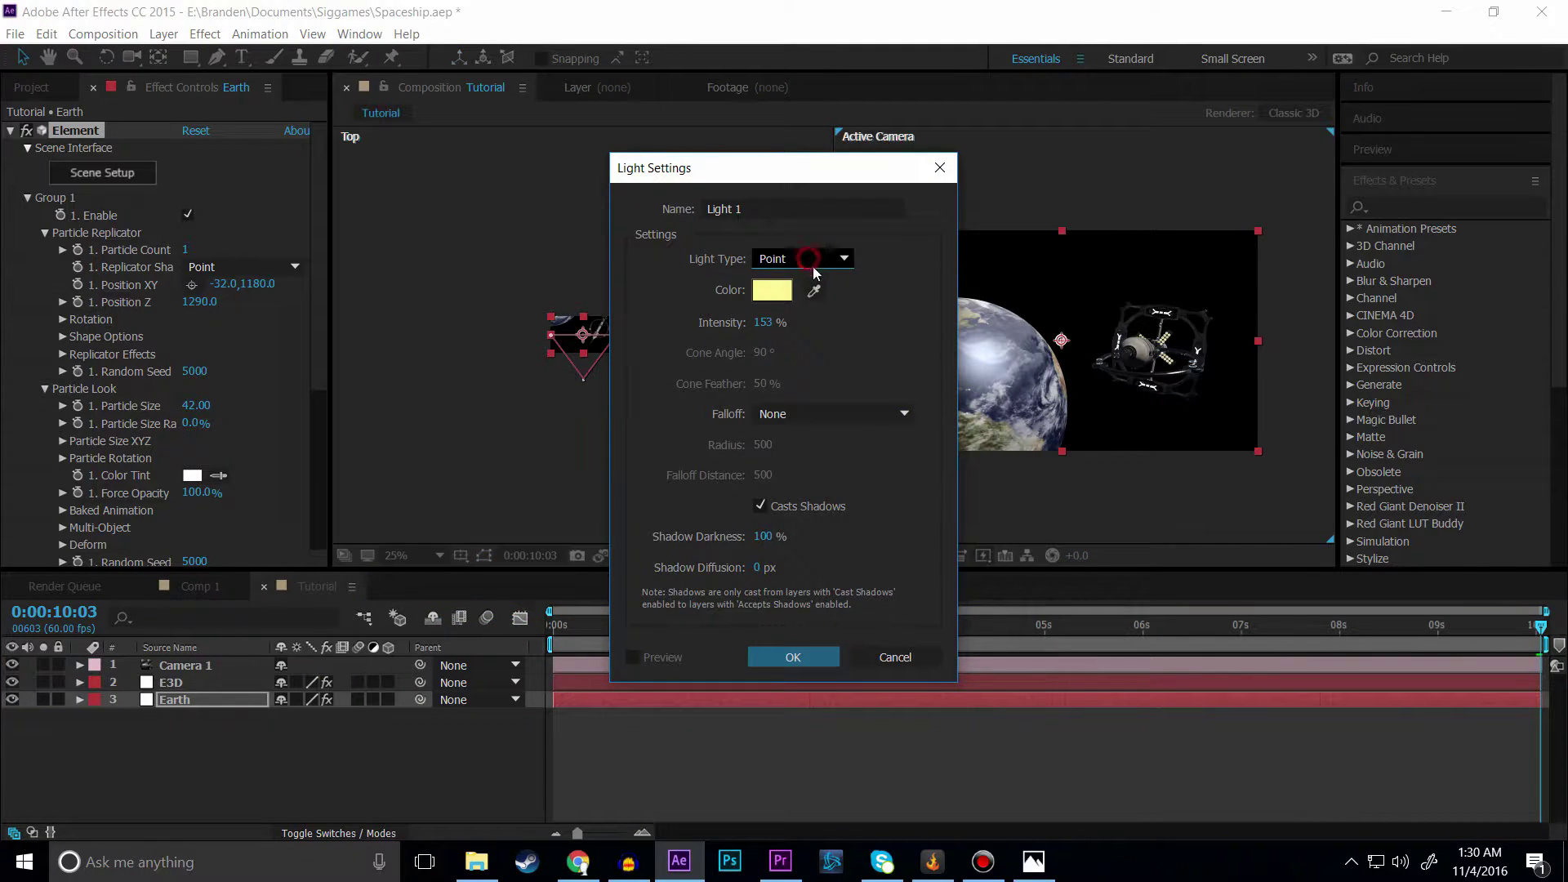
pyautogui.click(770, 291)
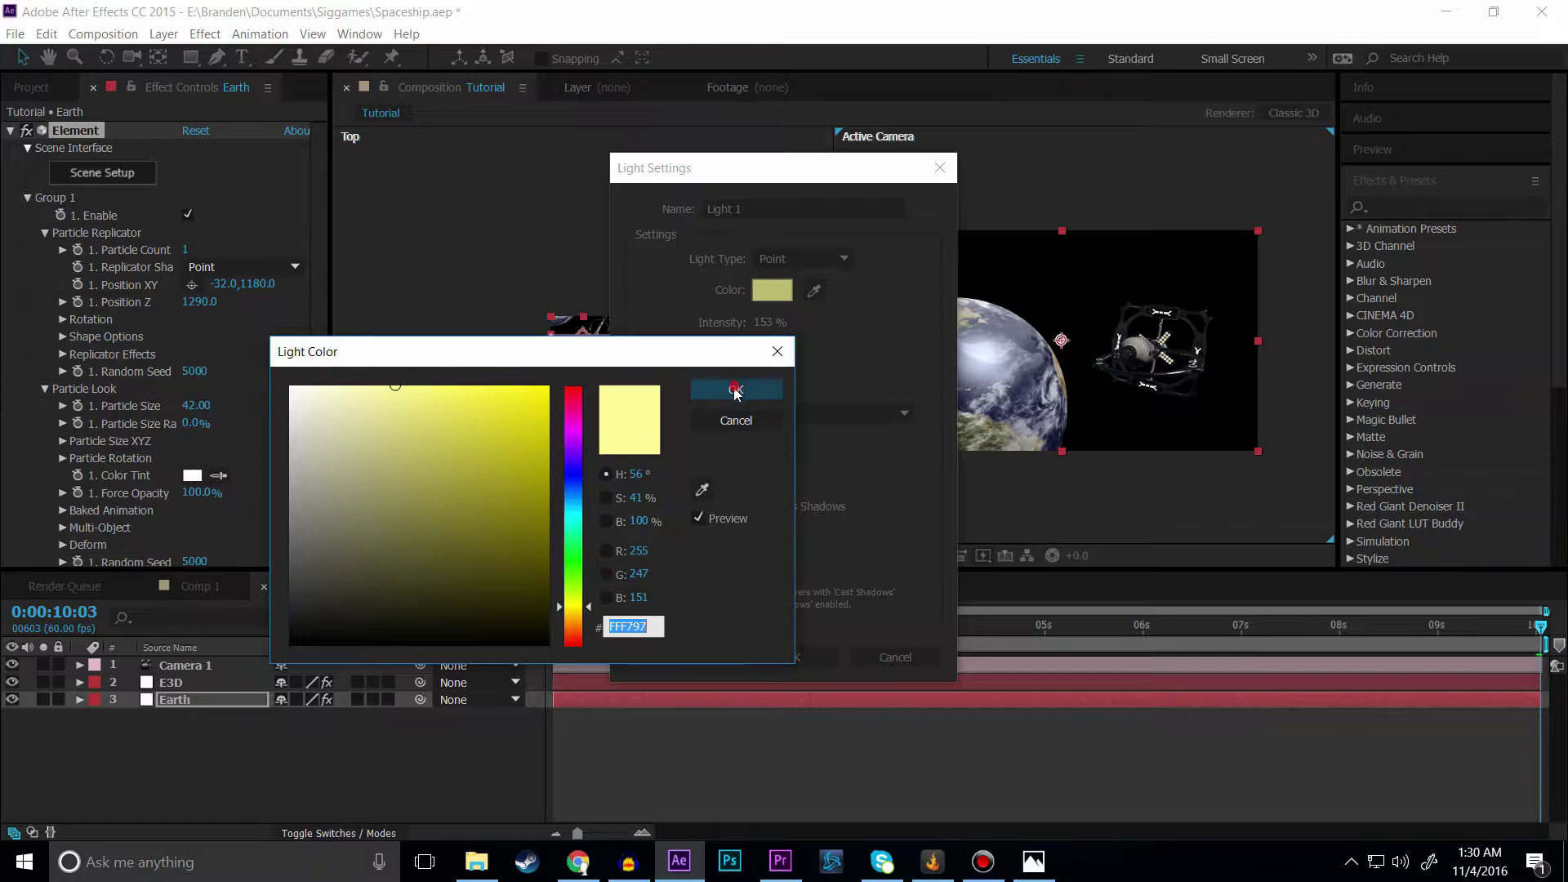
pyautogui.click(735, 391)
# Step: Set the new light's intensity to 200% and create it
pyautogui.click(763, 322)
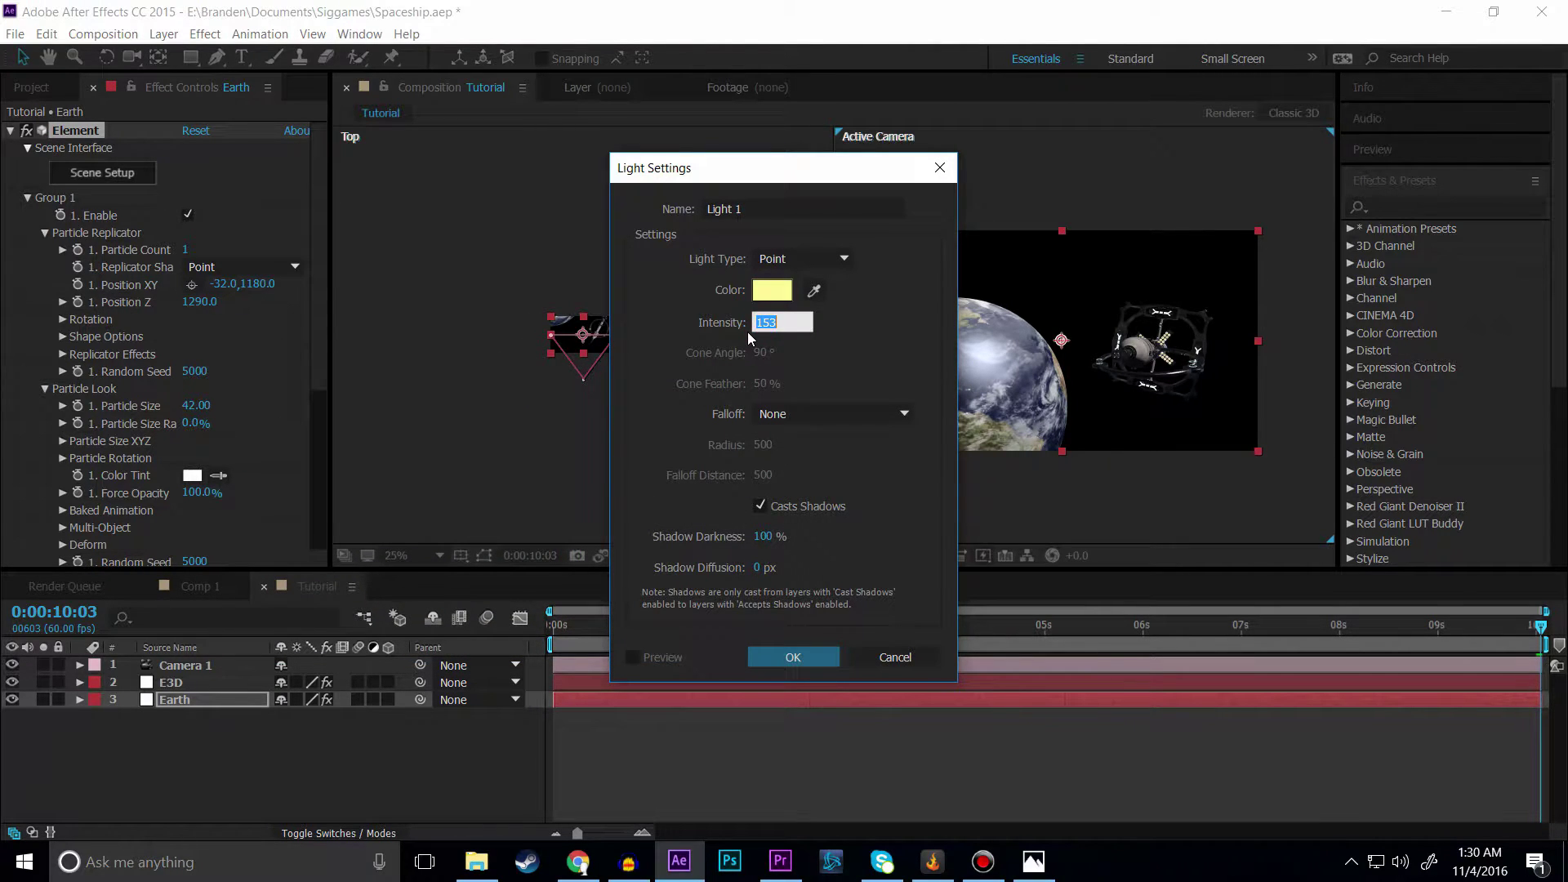
pyautogui.write('15')
pyautogui.press('BackSpace')
pyautogui.press('BackSpace')
pyautogui.write('200')
pyautogui.click(812, 354)
pyautogui.click(792, 657)
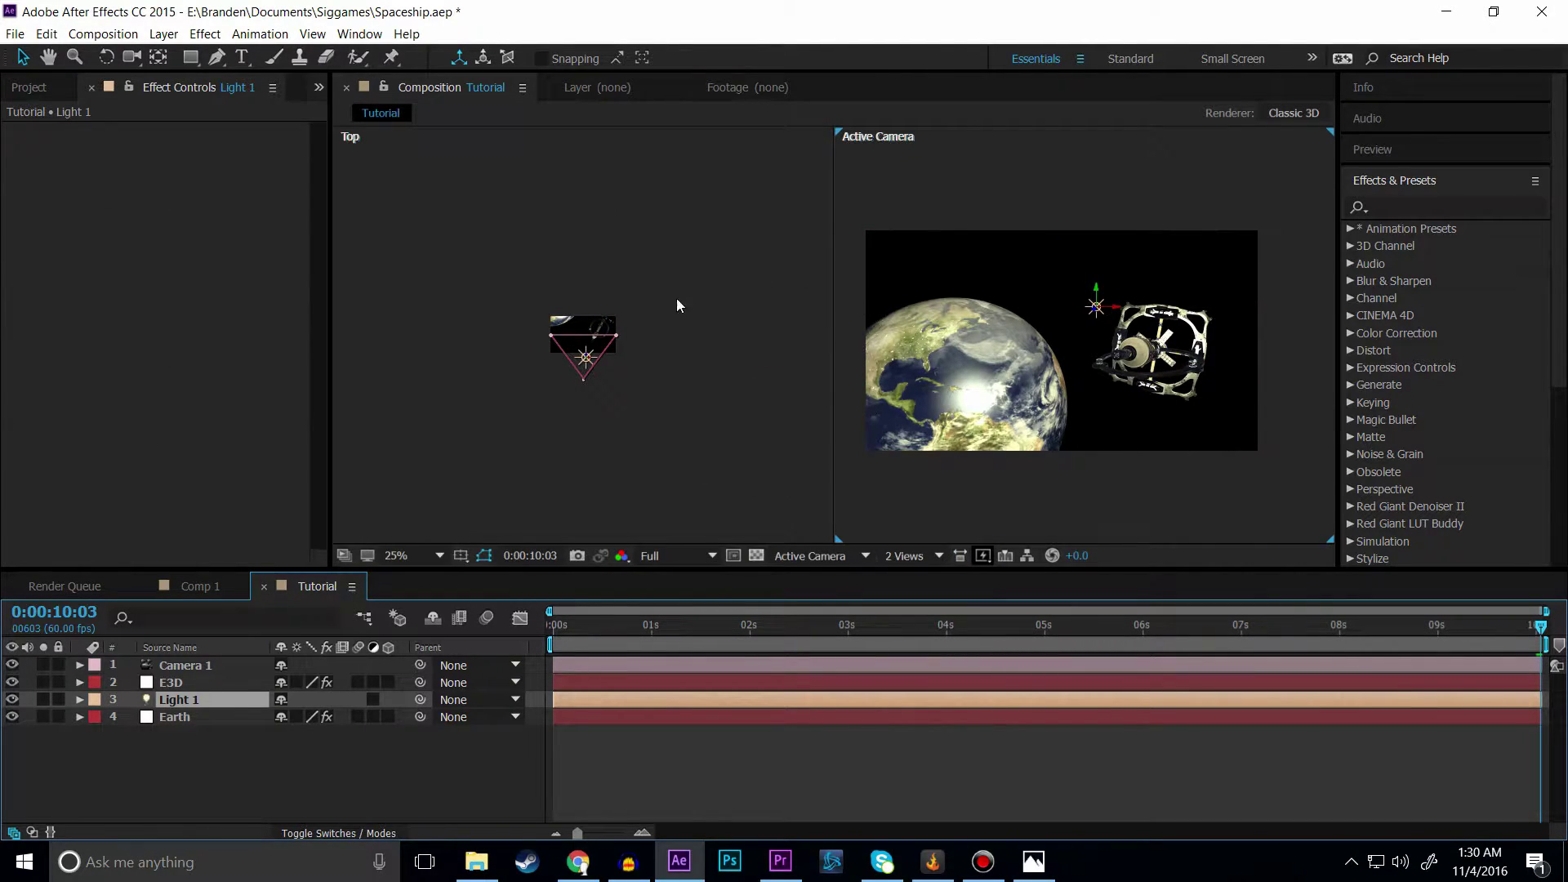
# Step: Move Light 1 in the Top view to behind the Earth and spaceship, off on the Earth's side
pyautogui.scroll(2, 973, 350)
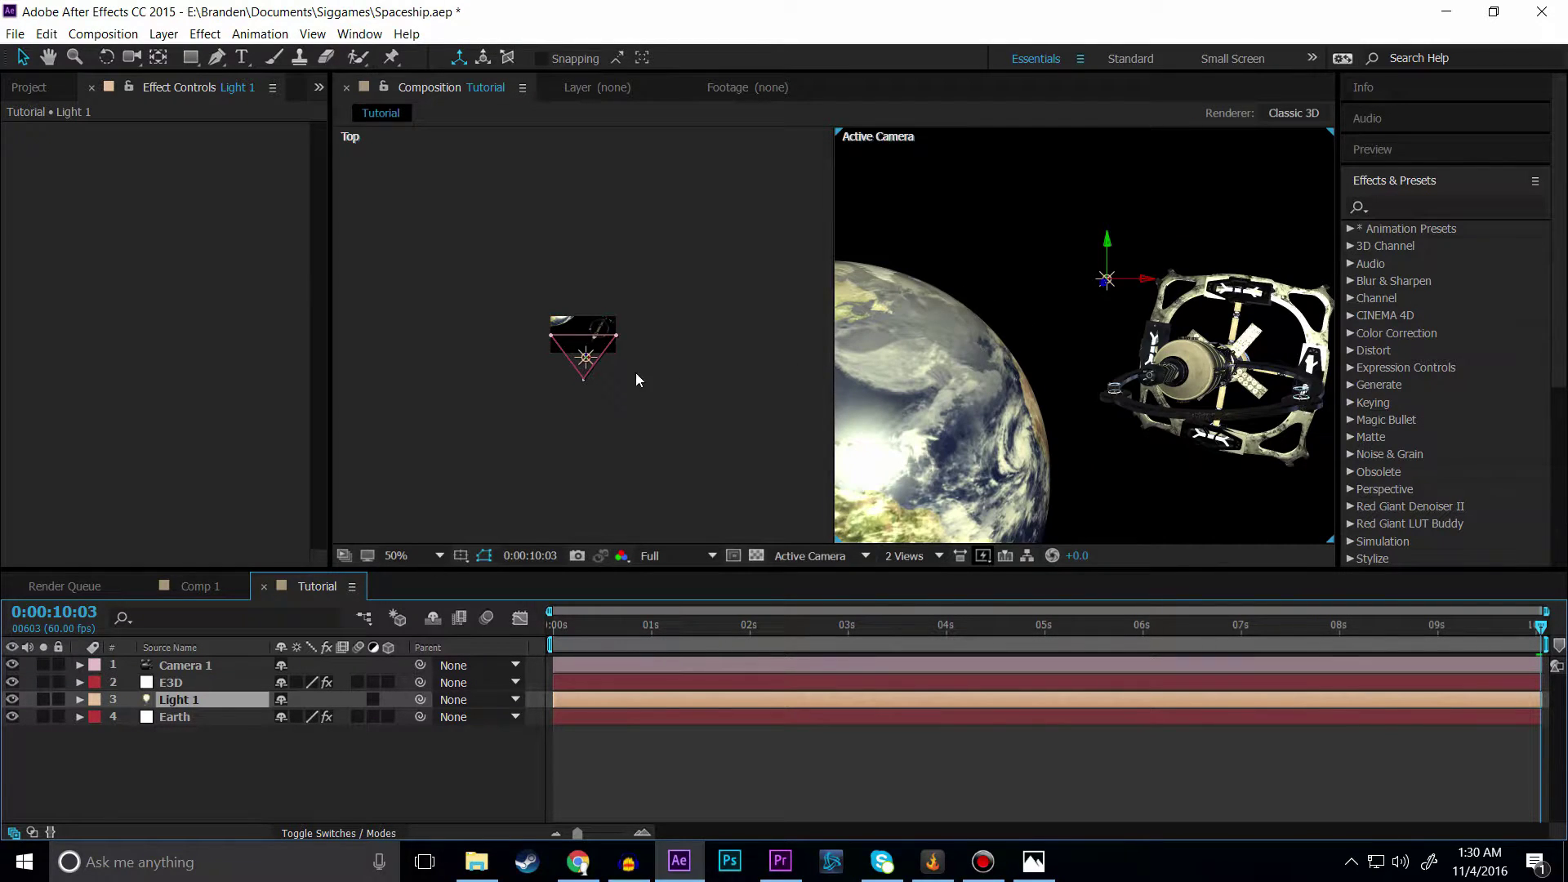
pyautogui.scroll(4, 542, 384)
pyautogui.moveTo(606, 488); pyautogui.dragTo(644, 110)
pyautogui.scroll(-2, 625, 287)
pyautogui.moveTo(622, 187); pyautogui.dragTo(363, 208)
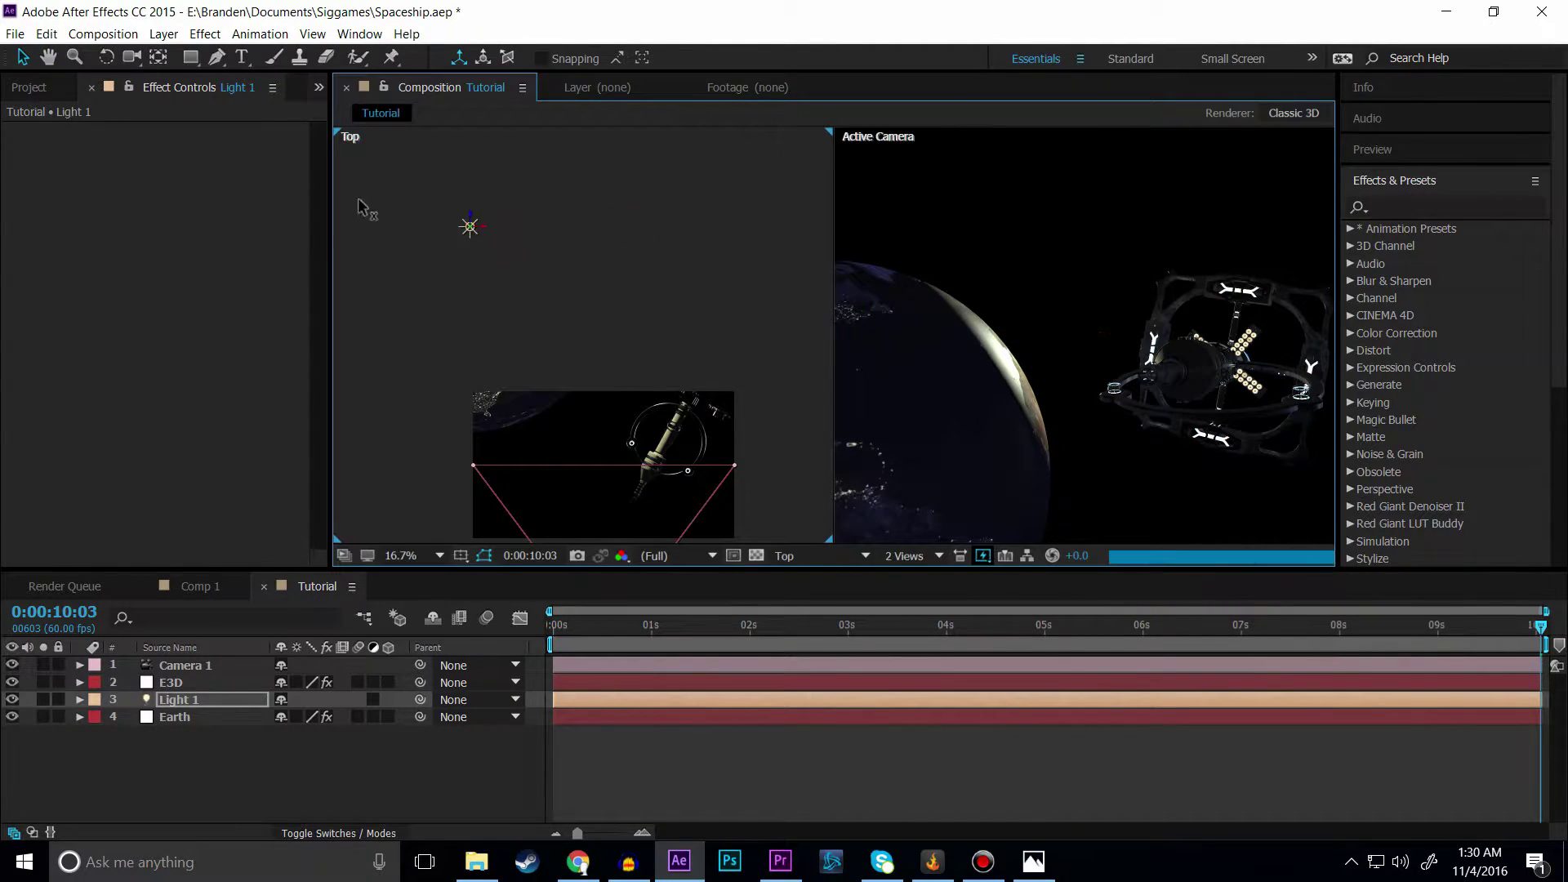
pyautogui.scroll(-3, 418, 242)
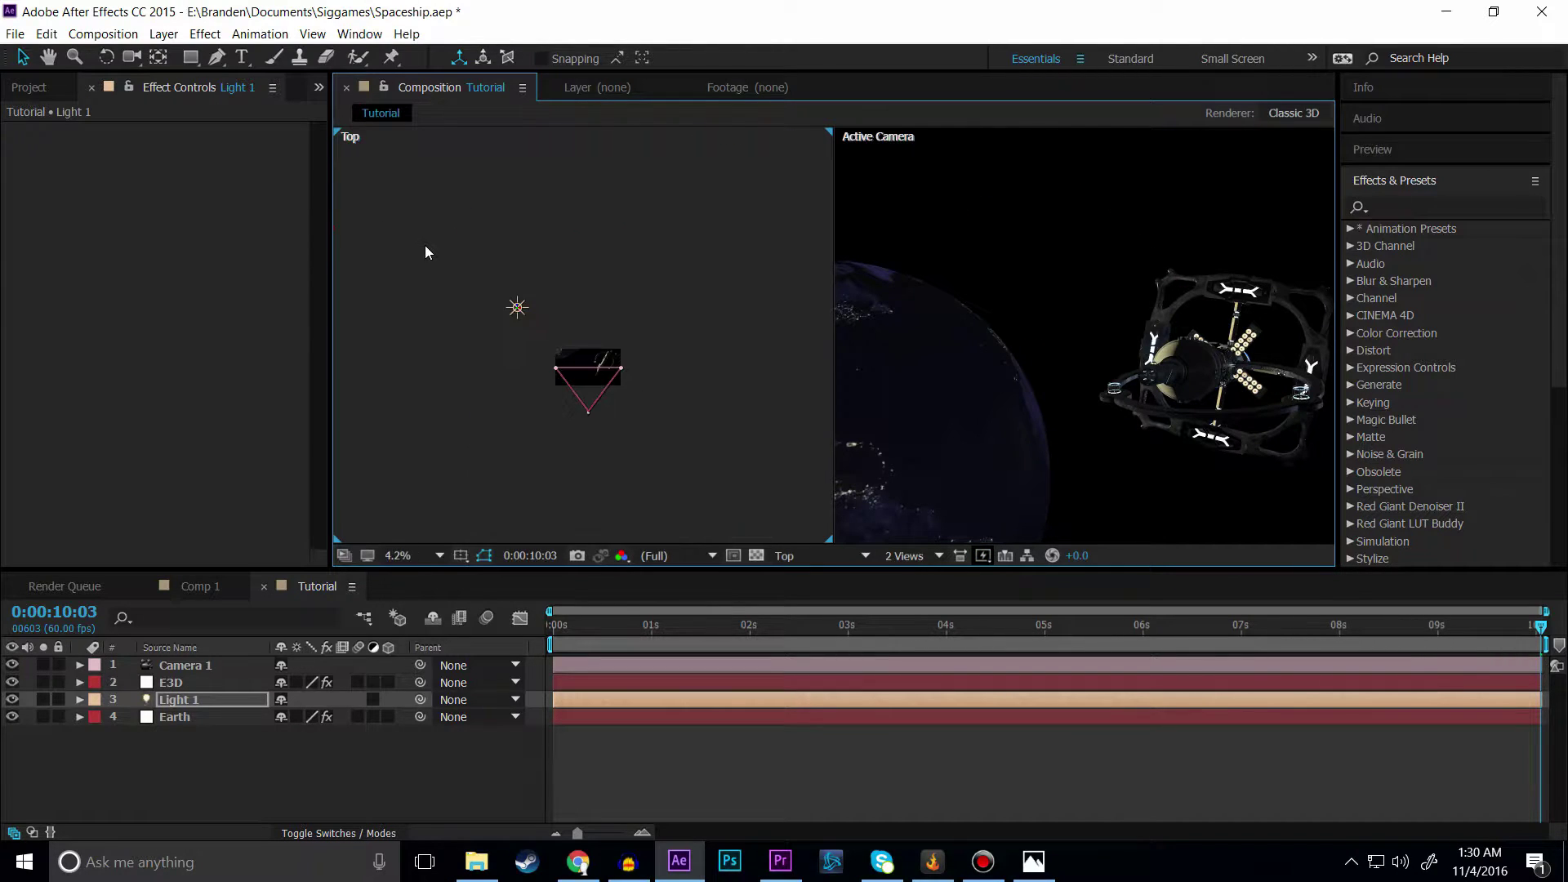
pyautogui.scroll(2, 429, 244)
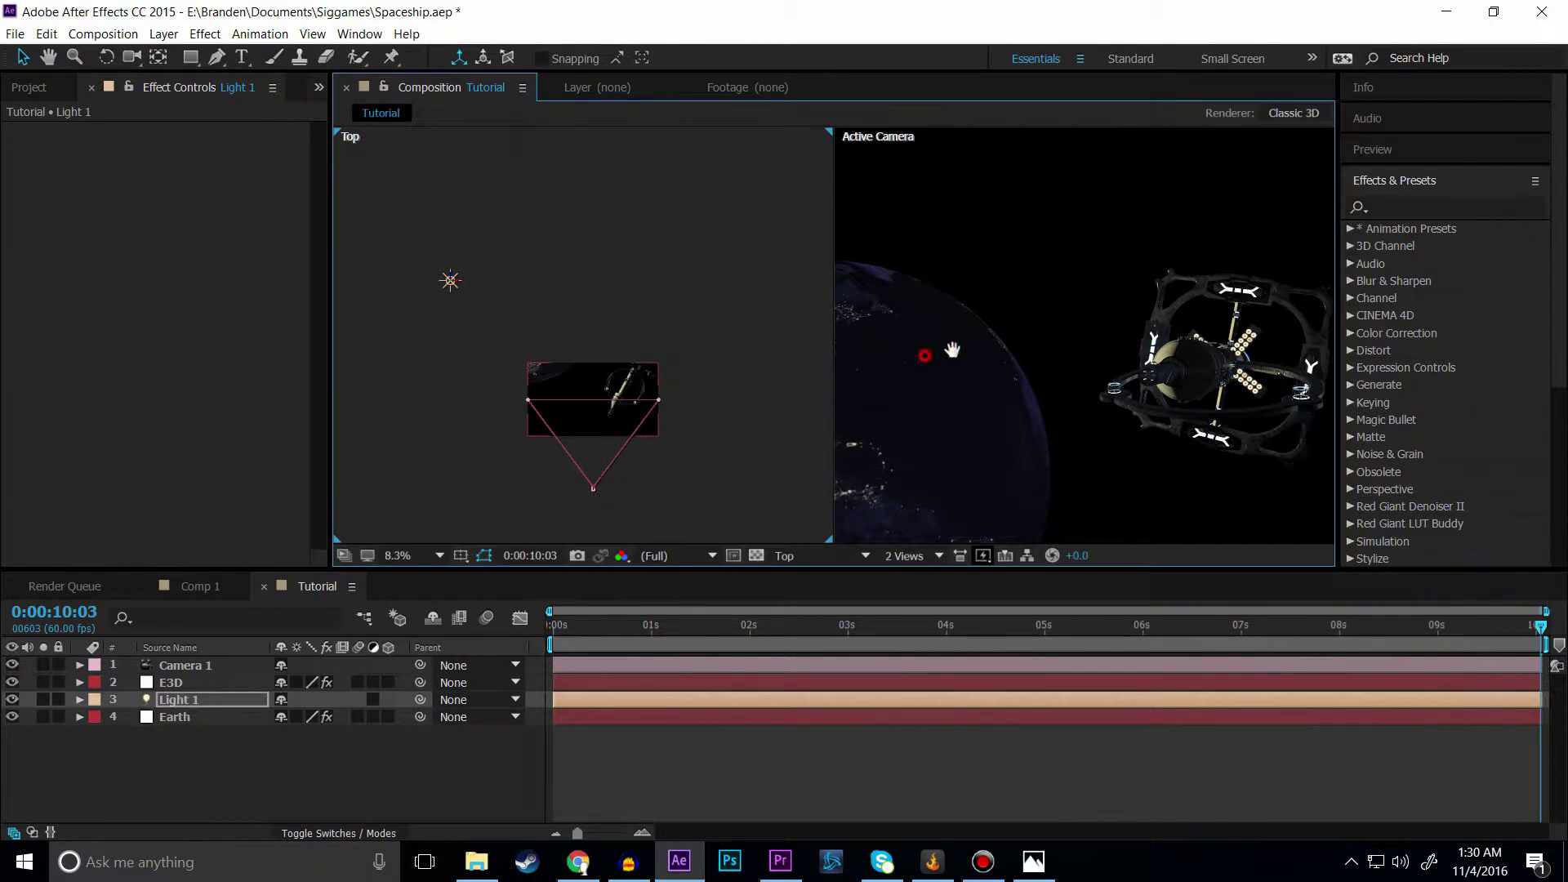
pyautogui.scroll(-3, 1086, 361)
pyautogui.scroll(2, 1056, 376)
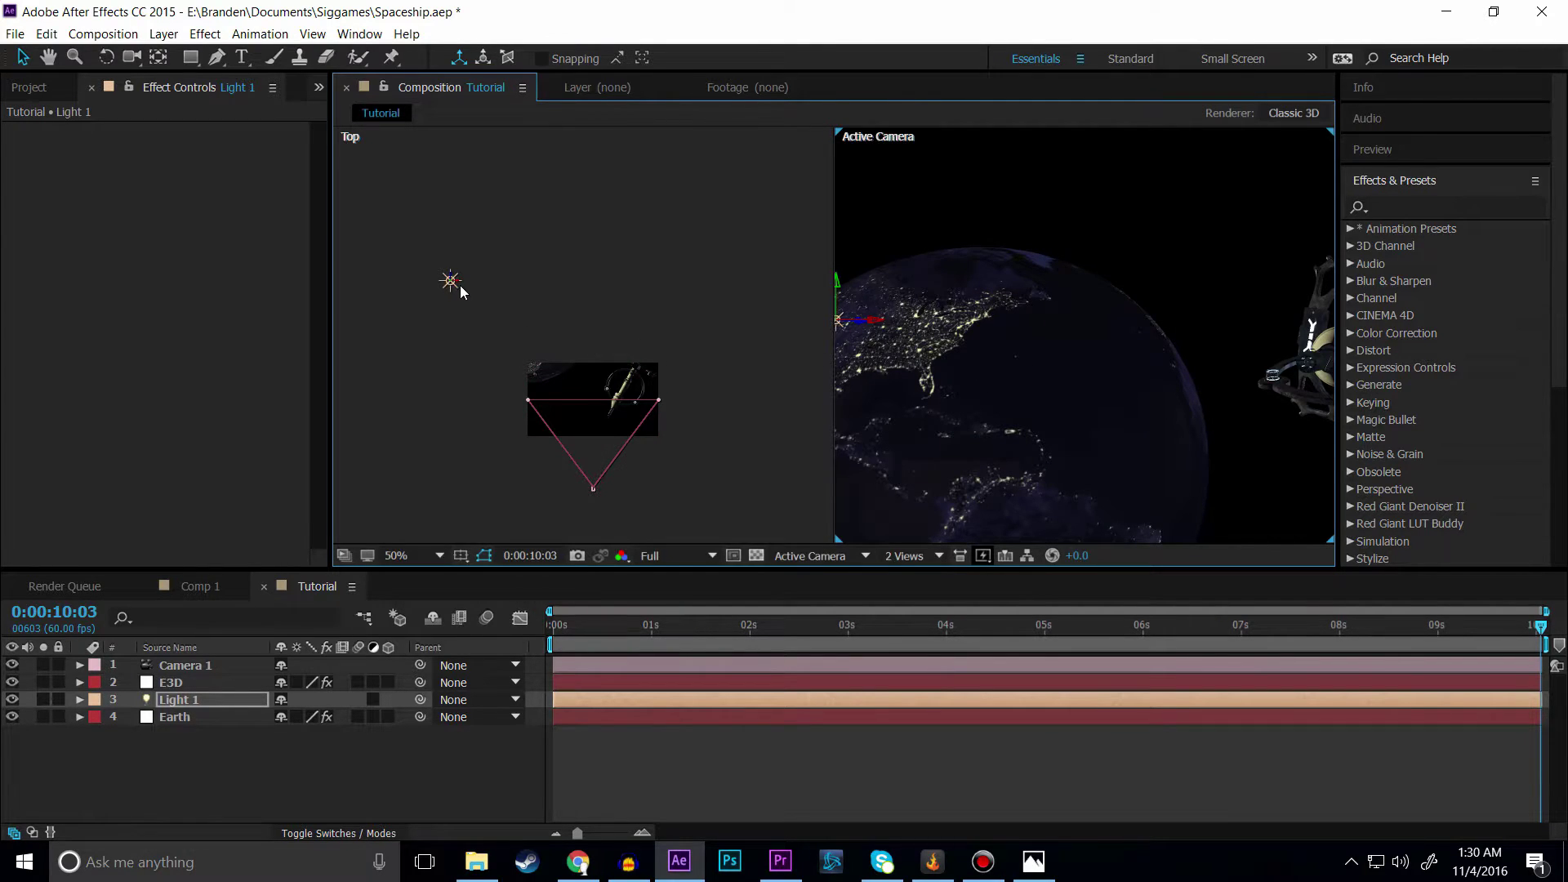
# Step: Fine-tune Light 1's position behind the Earth in the Top view so that only a rim along the planet's upper edge is lit
pyautogui.moveTo(457, 284); pyautogui.dragTo(543, 286)
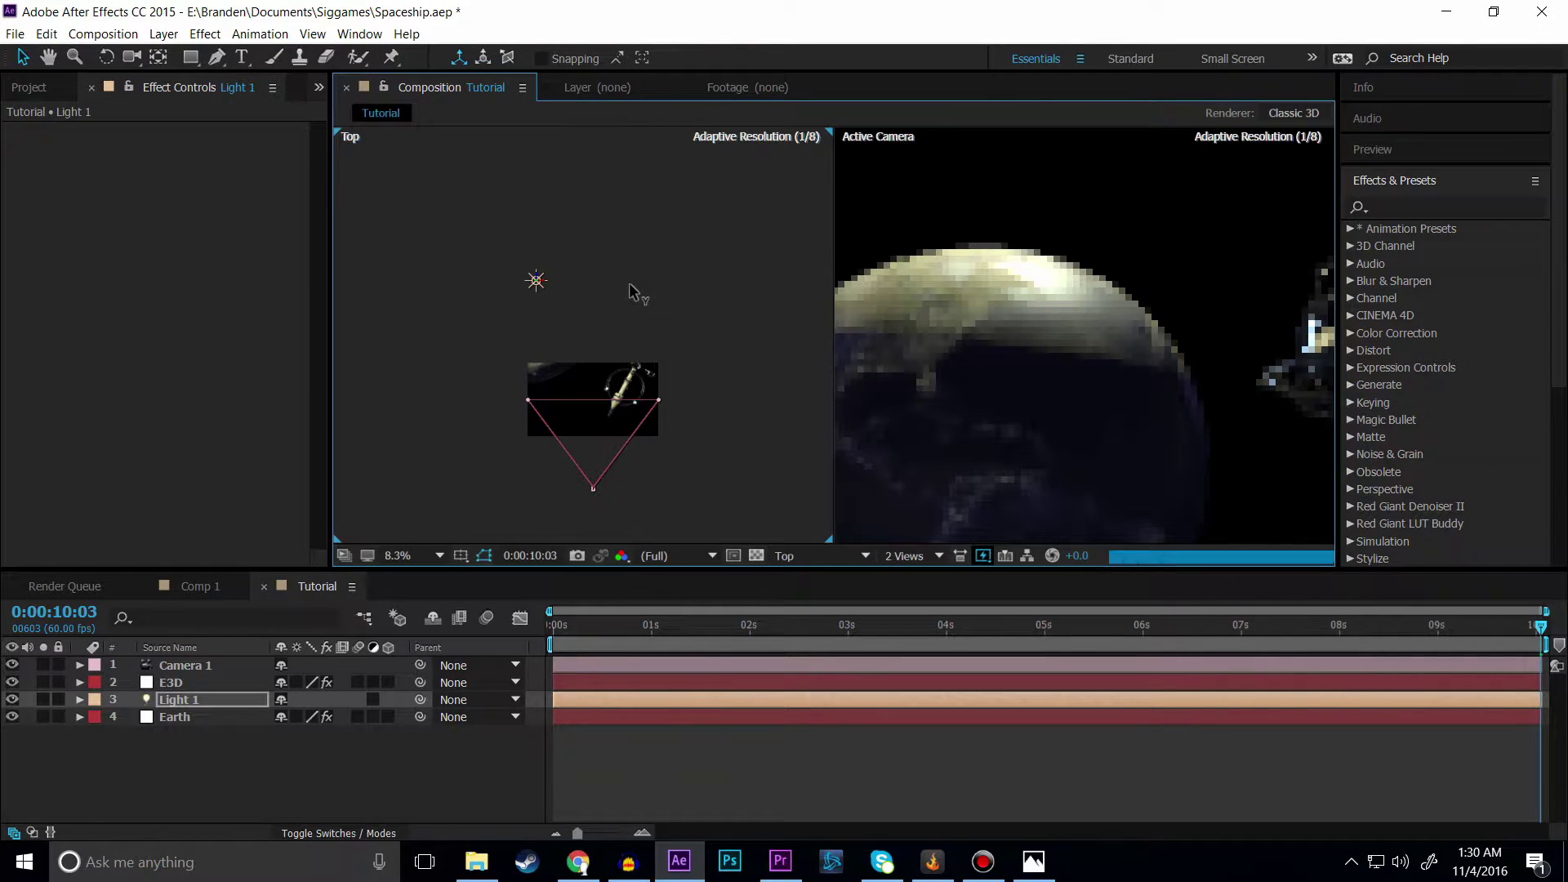
pyautogui.moveTo(561, 281); pyautogui.dragTo(597, 269)
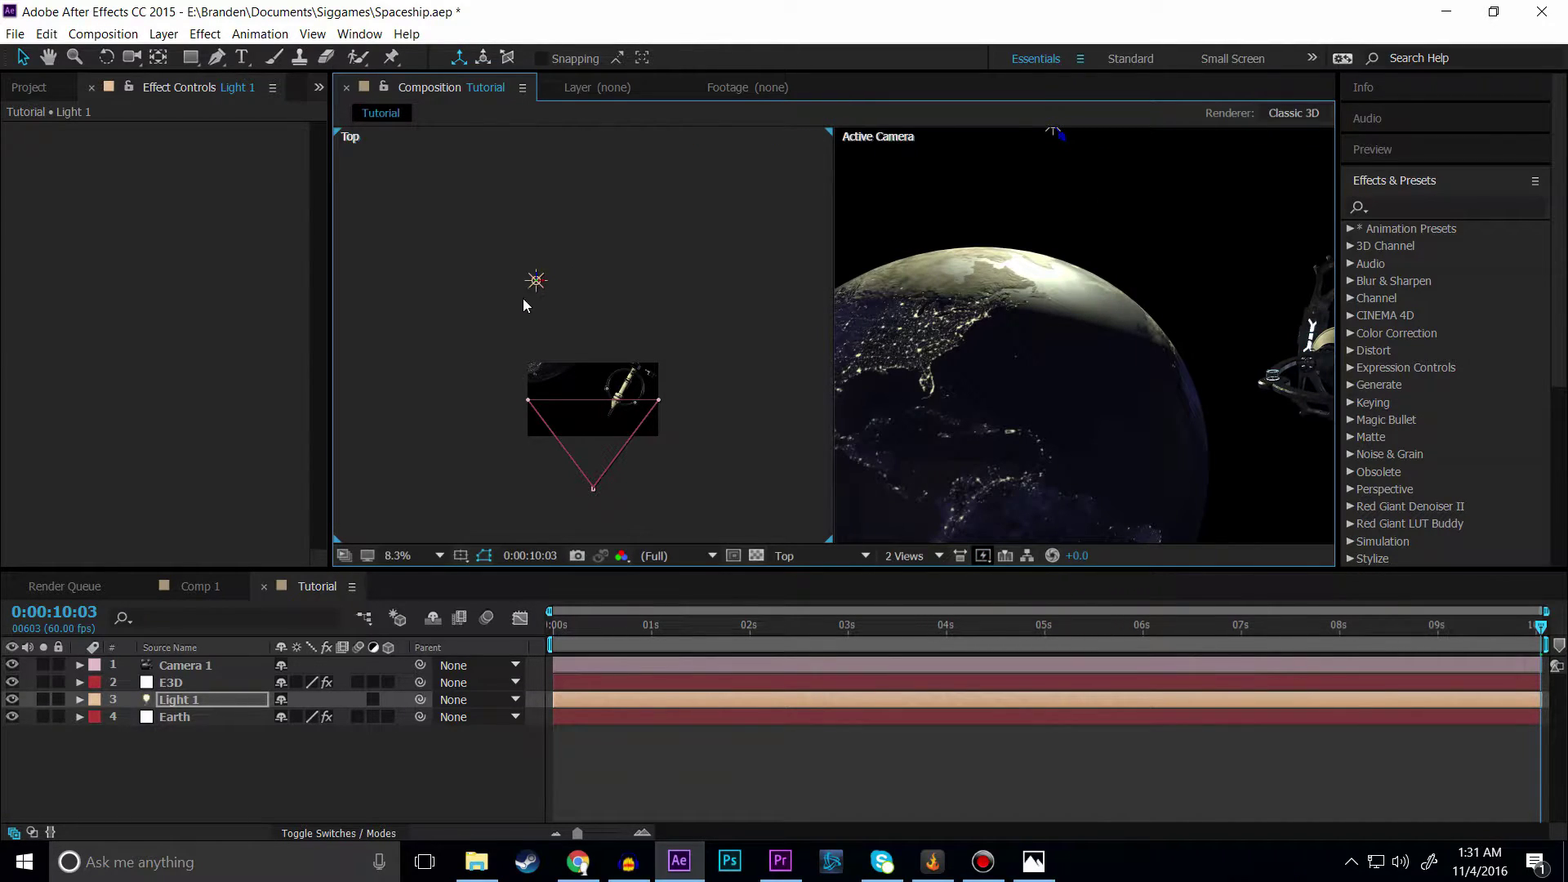
pyautogui.moveTo(539, 281); pyautogui.dragTo(459, 269)
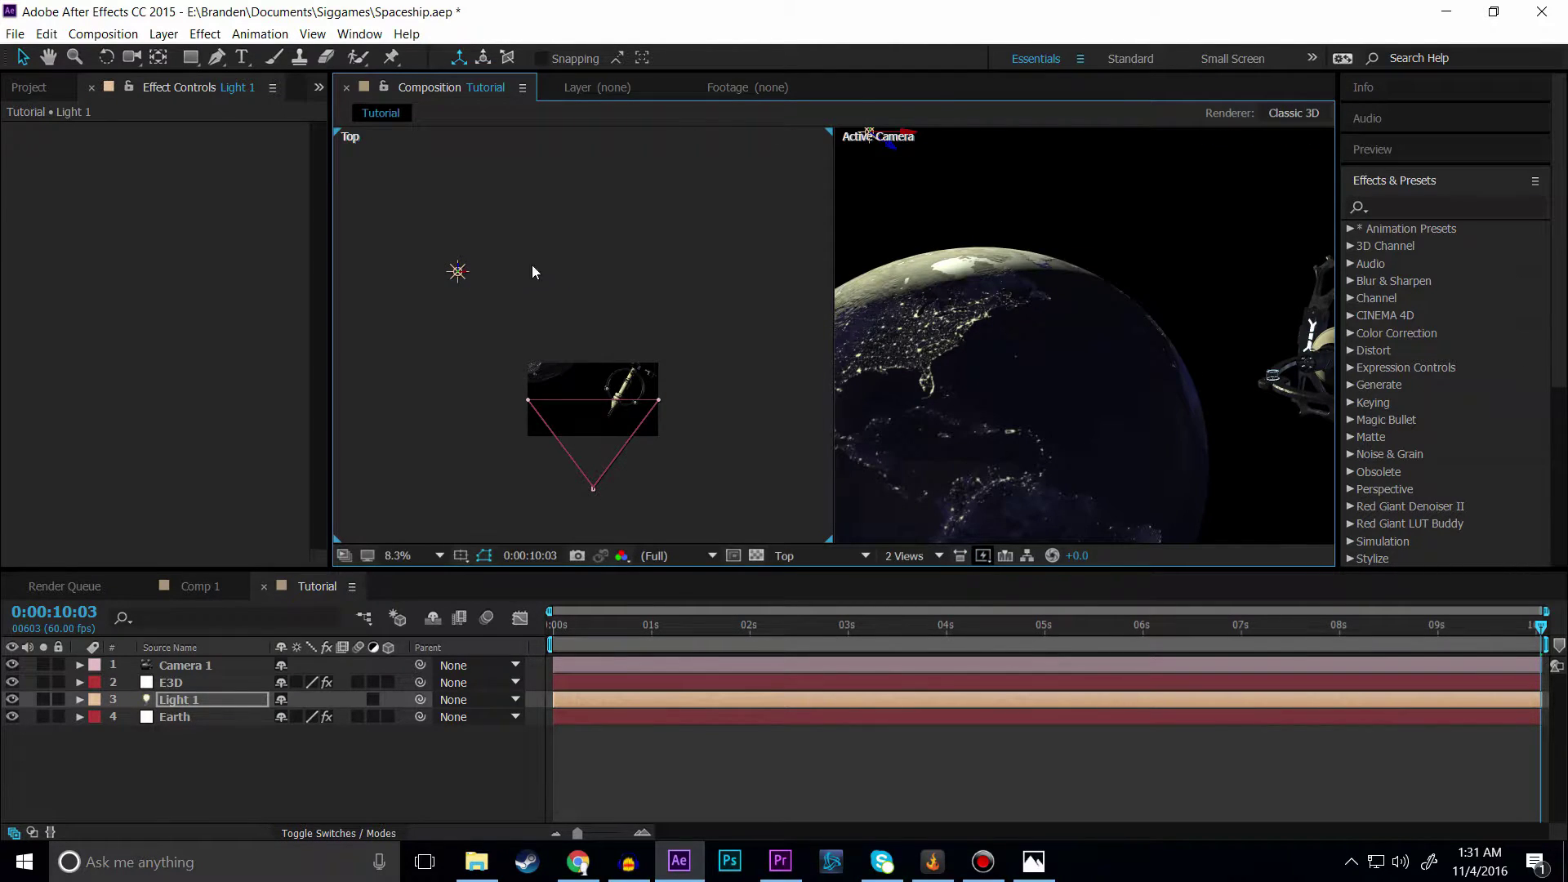
pyautogui.scroll(-3, 984, 318)
pyautogui.scroll(3, 1051, 332)
# Step: Set the Y Rotation of the Earth layer's Group 1 to -155.0° in the Particle Replicator
pyautogui.click(175, 718)
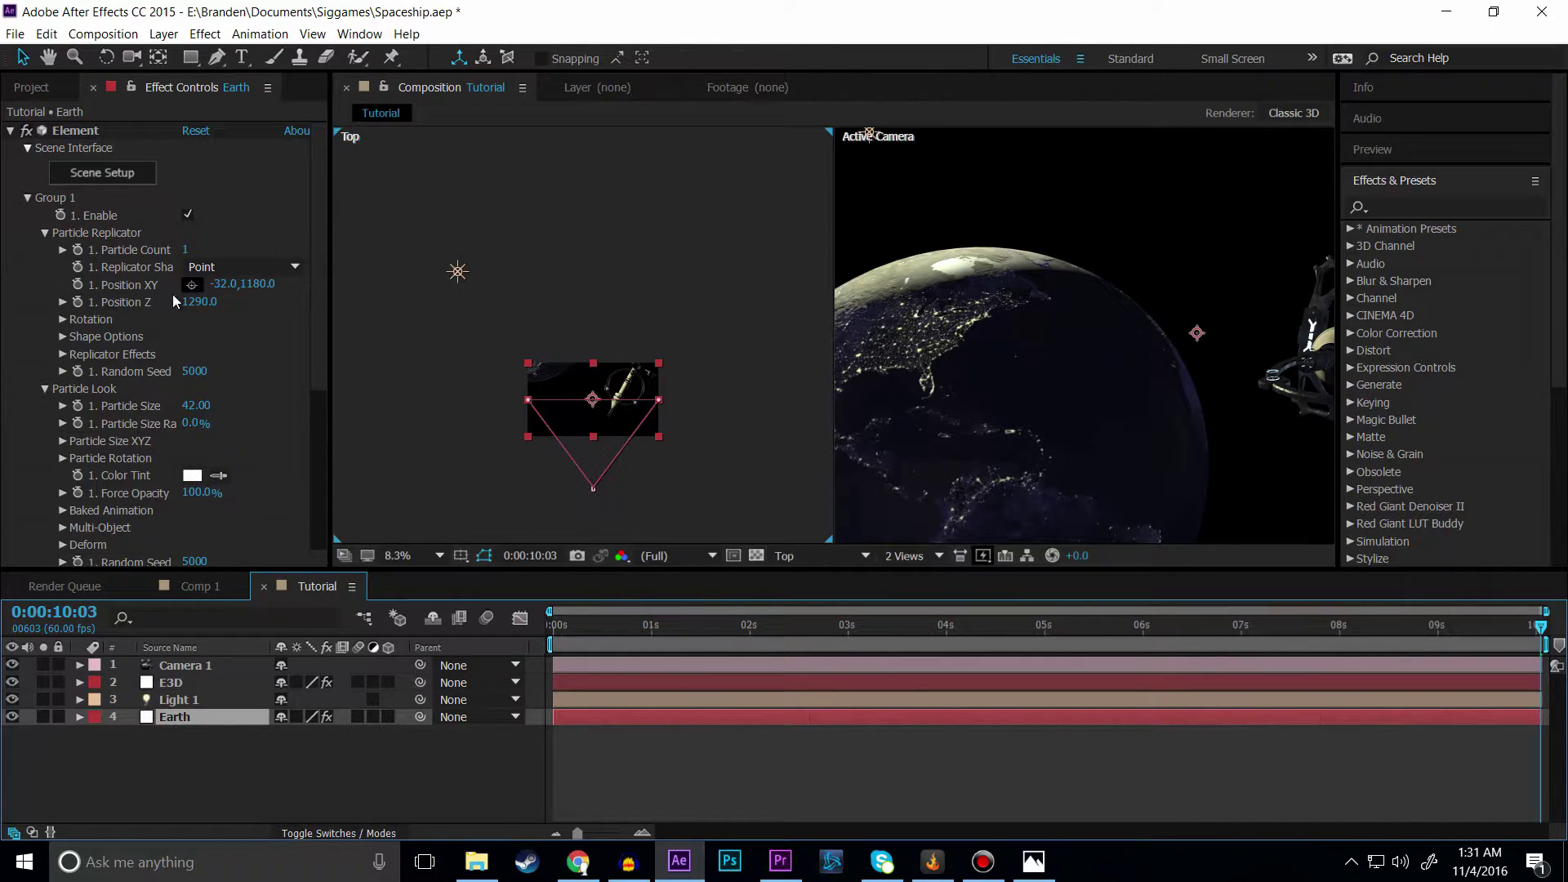
pyautogui.click(64, 320)
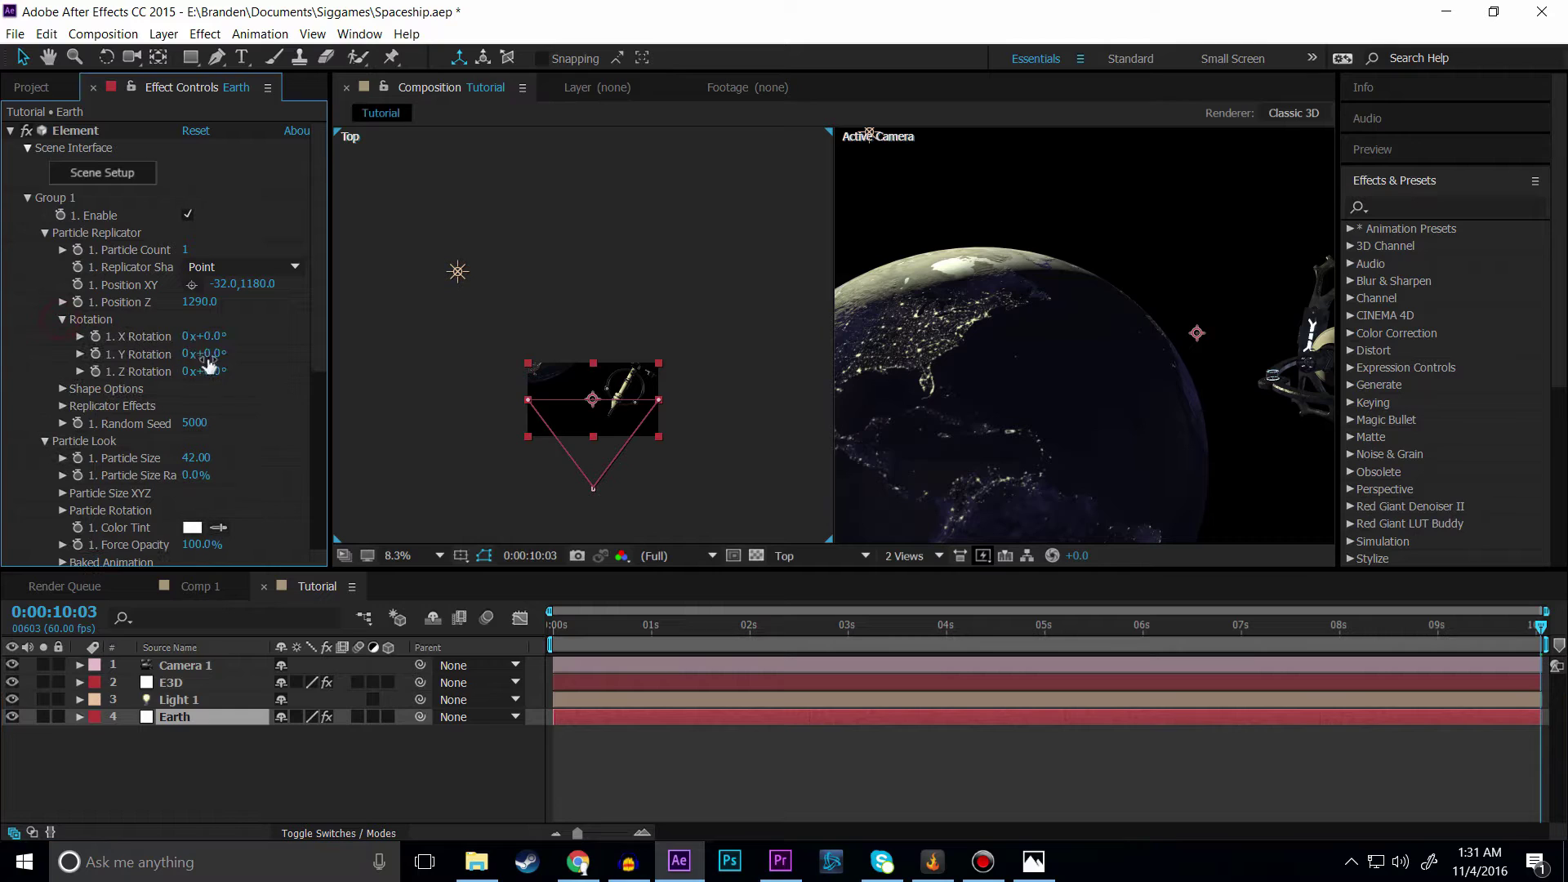
pyautogui.moveTo(215, 359); pyautogui.dragTo(104, 344)
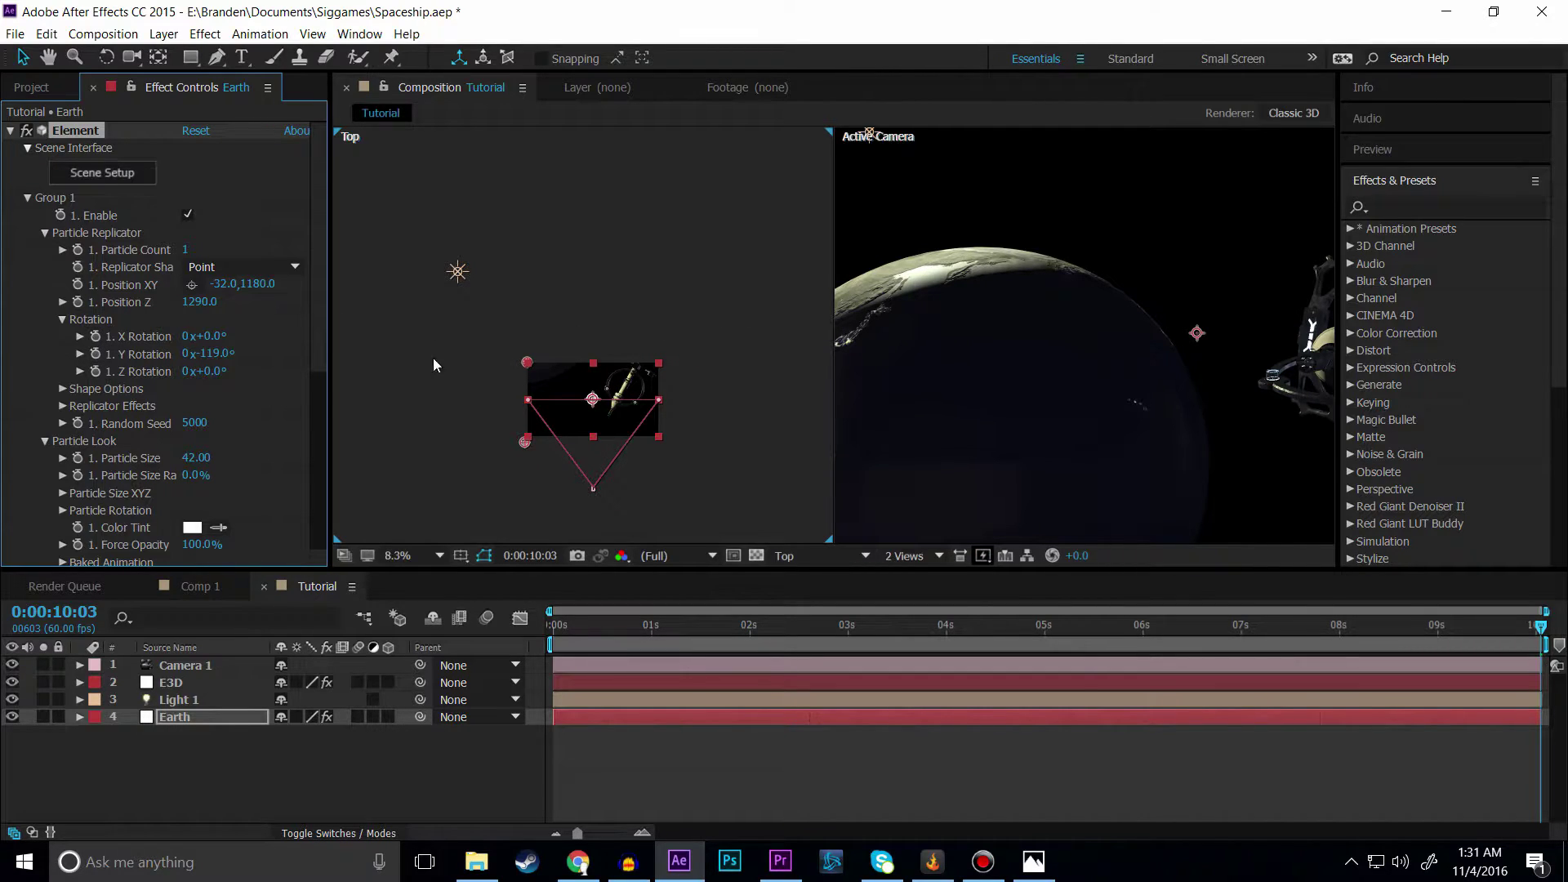
pyautogui.moveTo(220, 359); pyautogui.dragTo(178, 350)
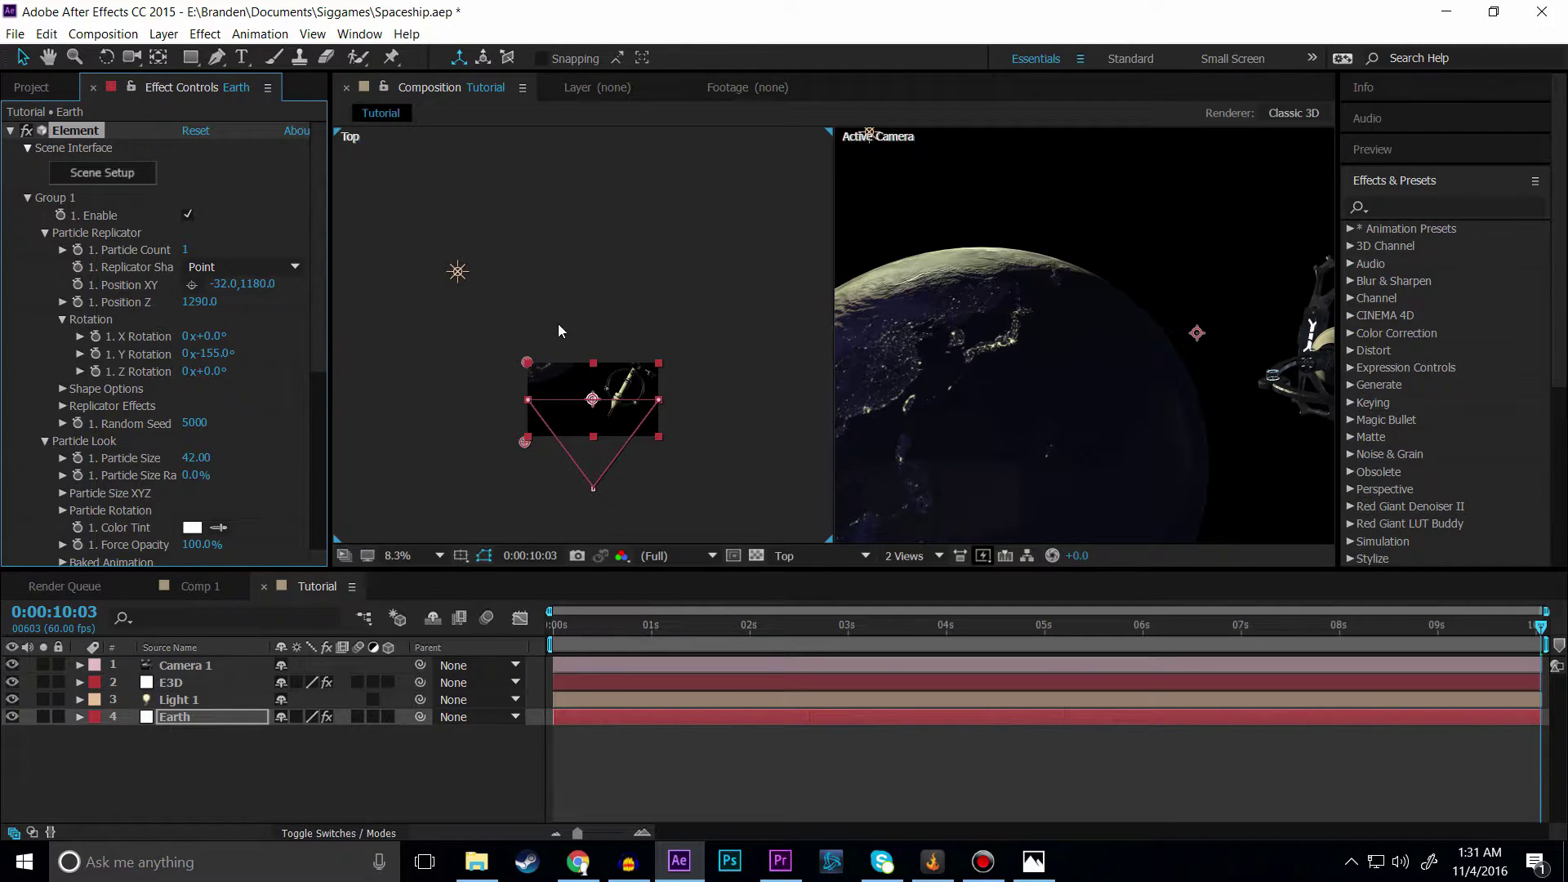
pyautogui.click(1057, 322)
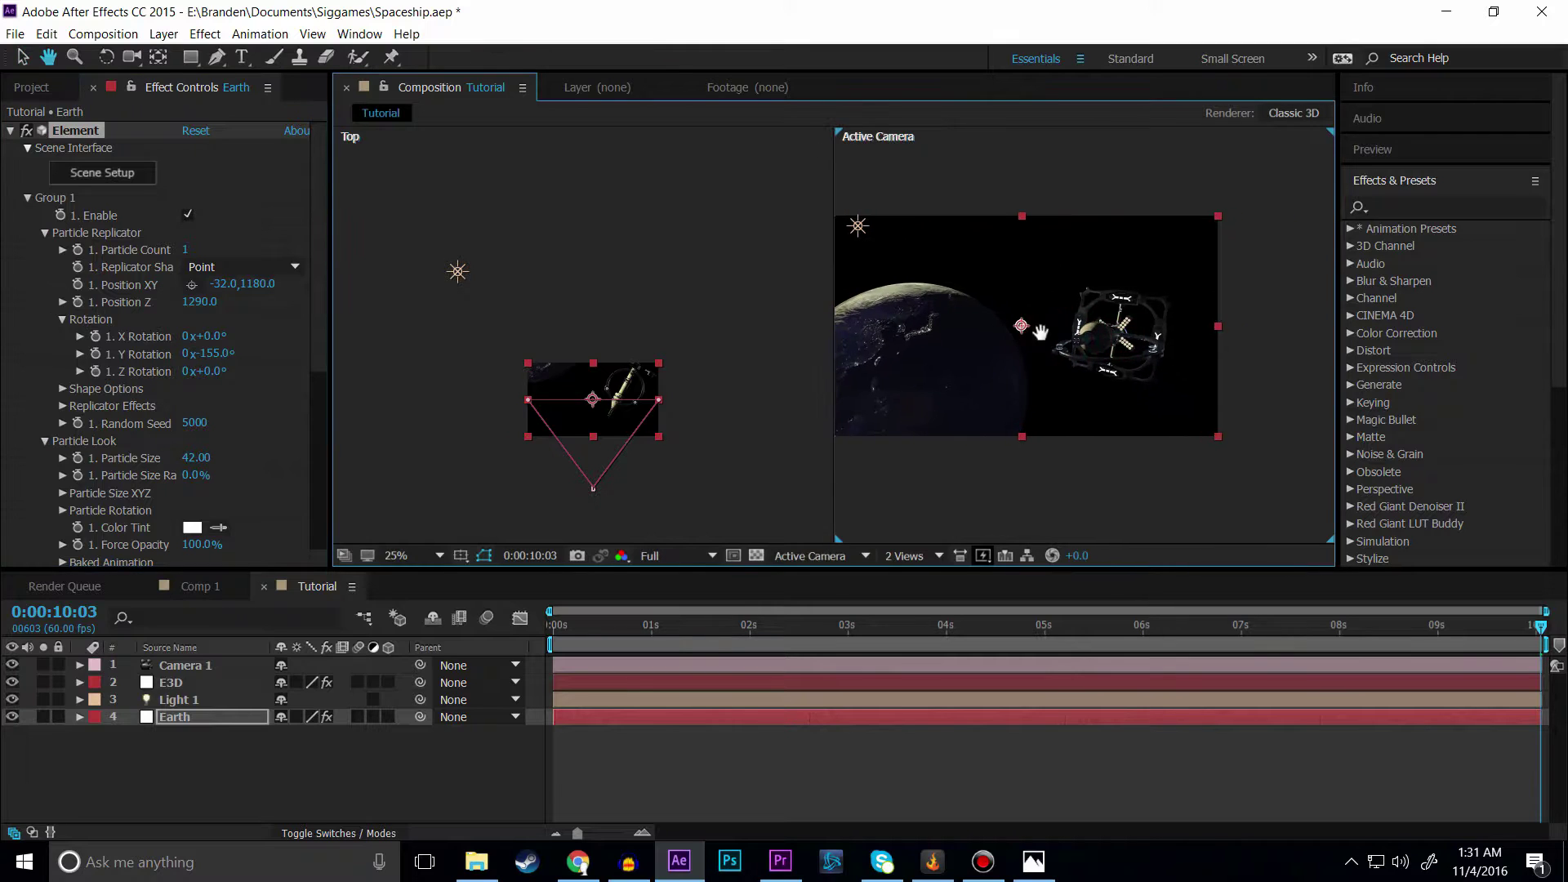
pyautogui.moveTo(938, 342); pyautogui.dragTo(933, 370)
pyautogui.scroll(-2, 934, 370)
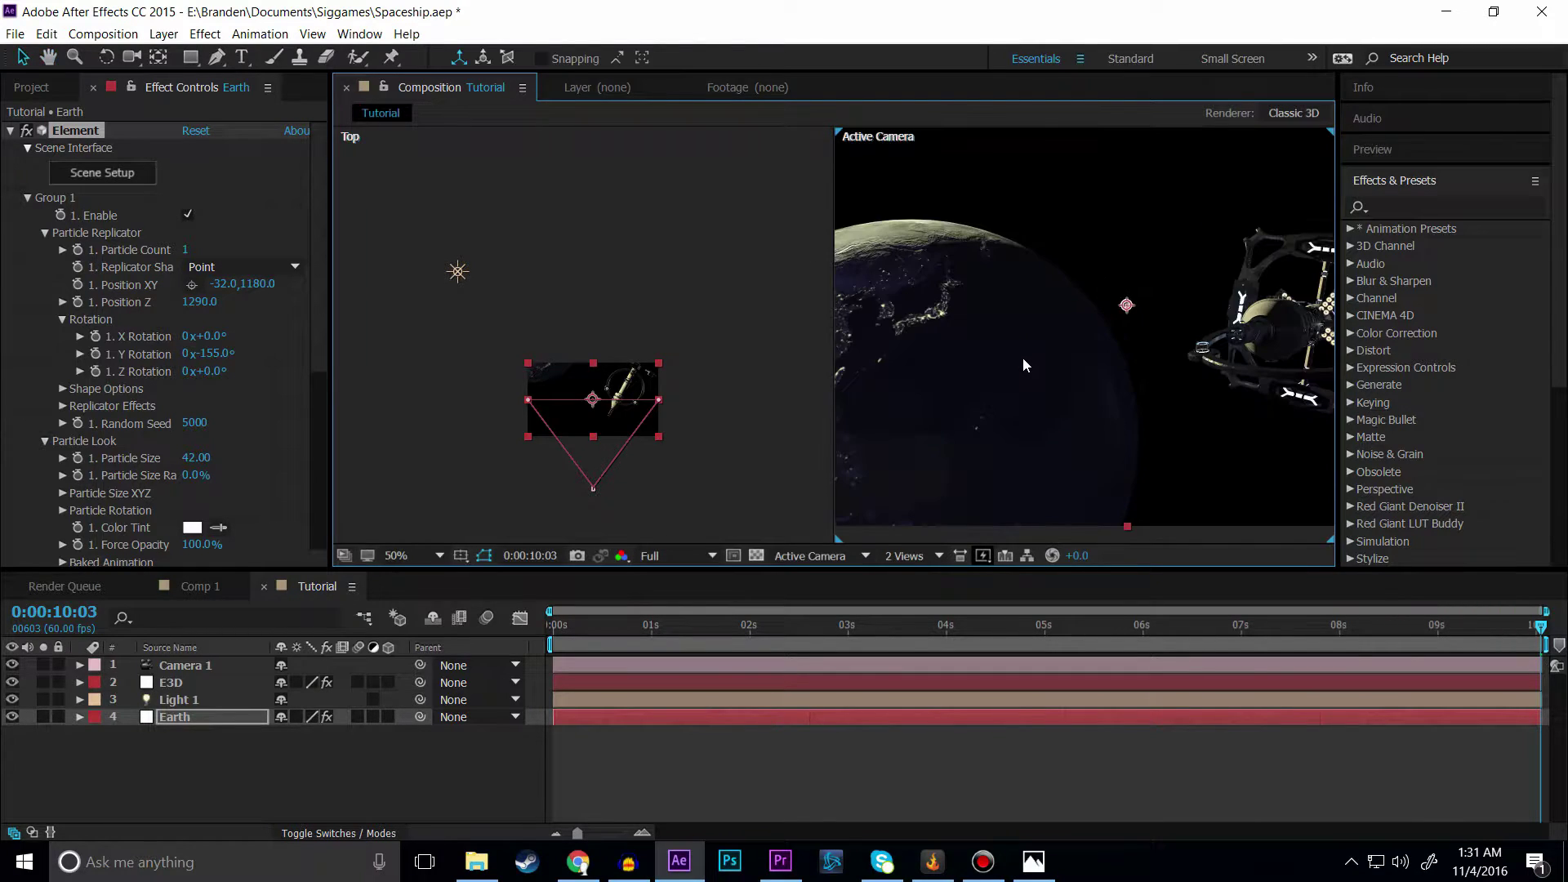
pyautogui.scroll(-2, 1003, 348)
pyautogui.moveTo(1021, 329); pyautogui.dragTo(917, 336)
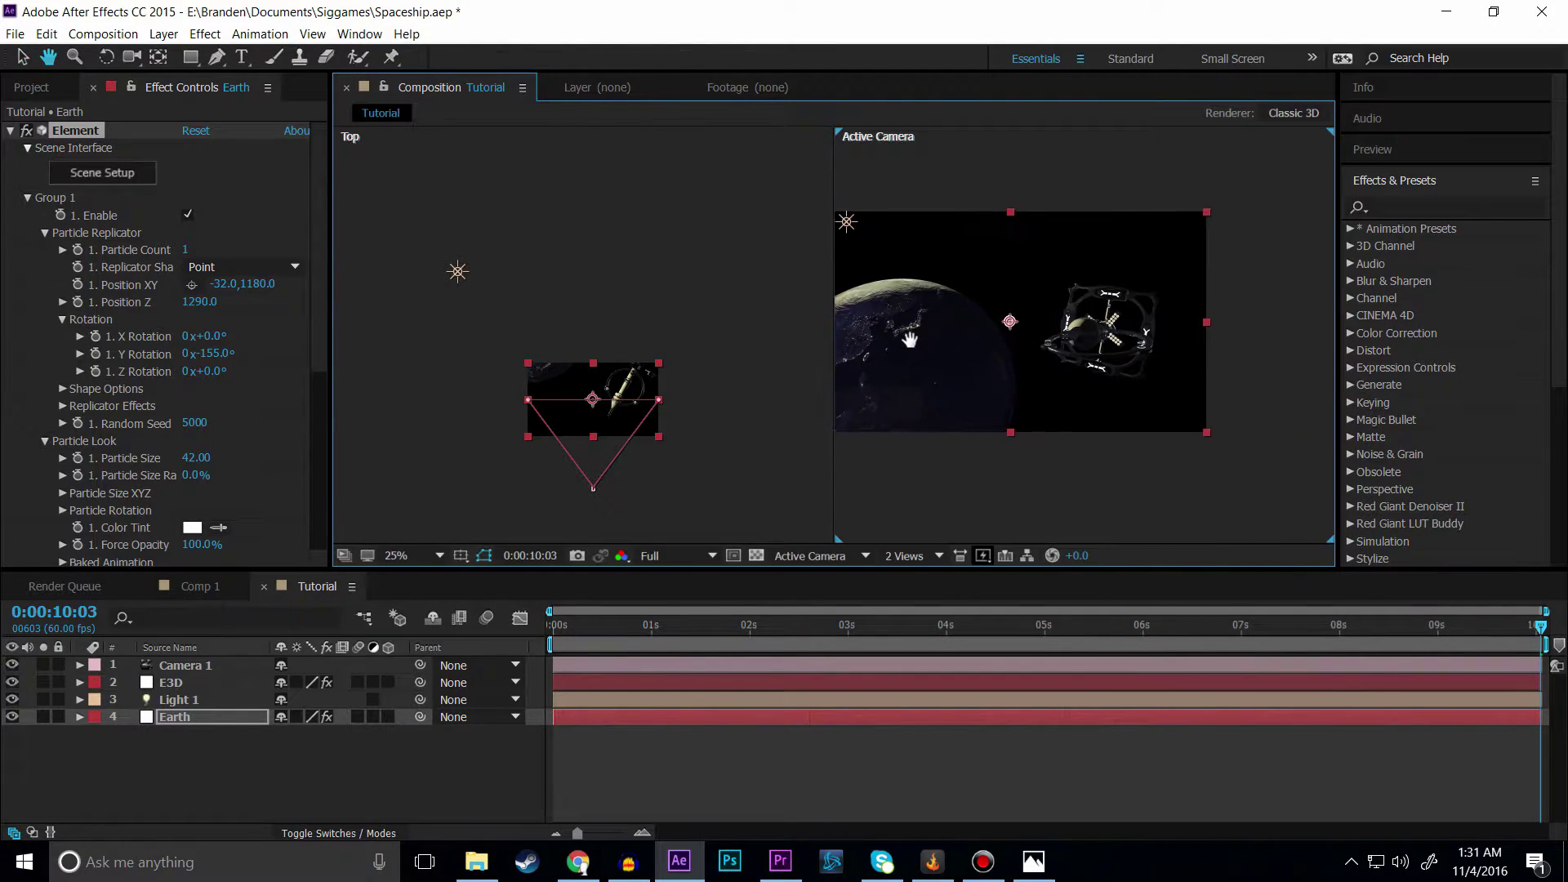
pyautogui.moveTo(918, 397); pyautogui.dragTo(982, 374)
pyautogui.press('v')
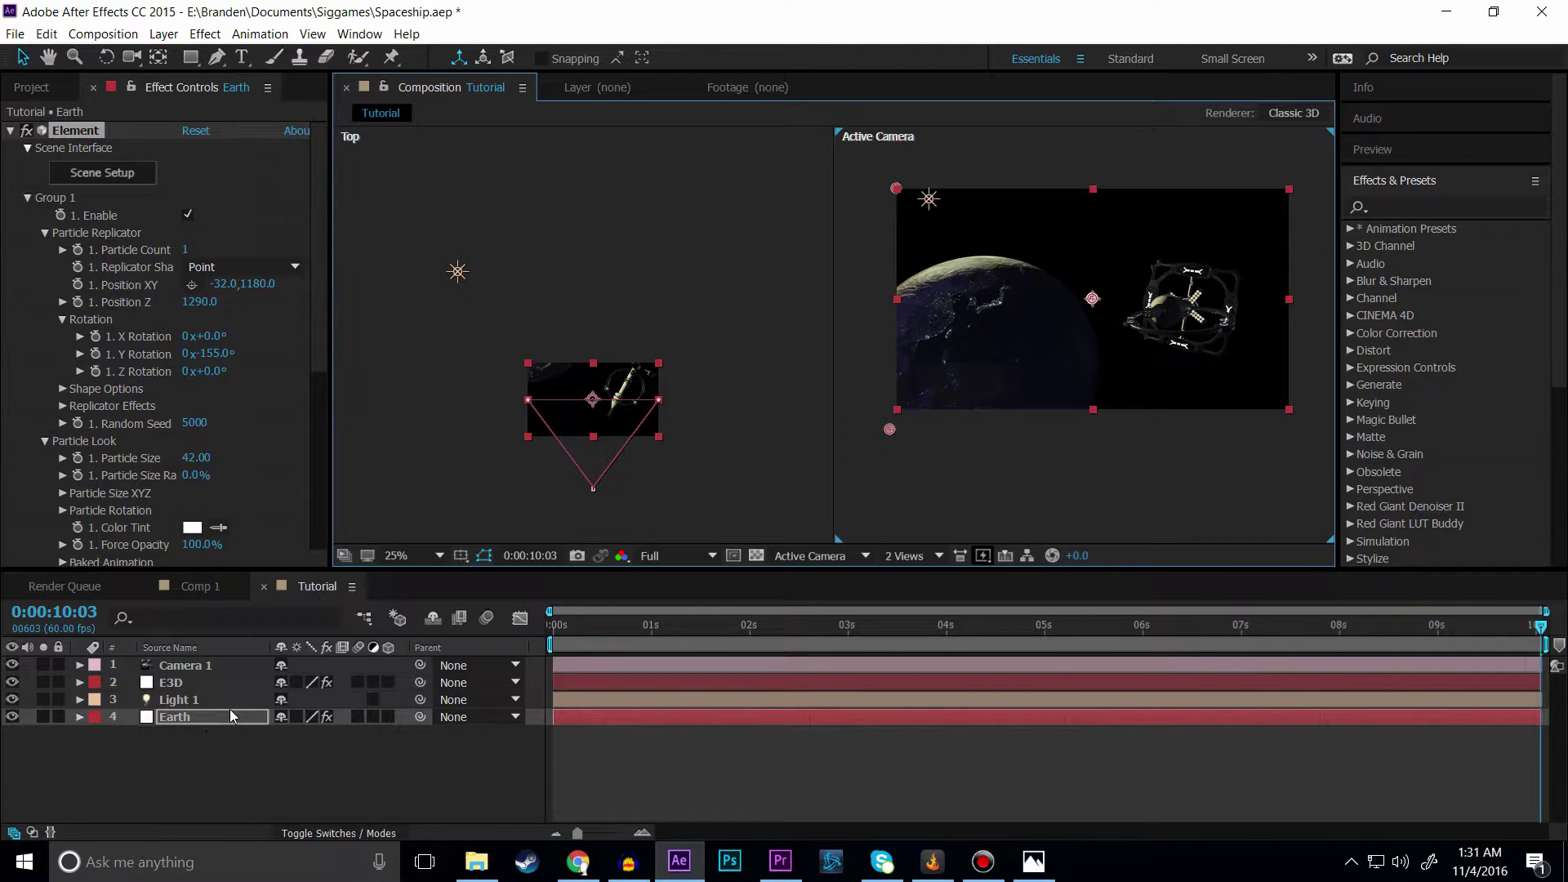
# Step: Create a 1920 × 1080 px solid in bright blue 00A0FF and hide it in the composition
pyautogui.rightClick(183, 750)
pyautogui.moveTo(221, 582)
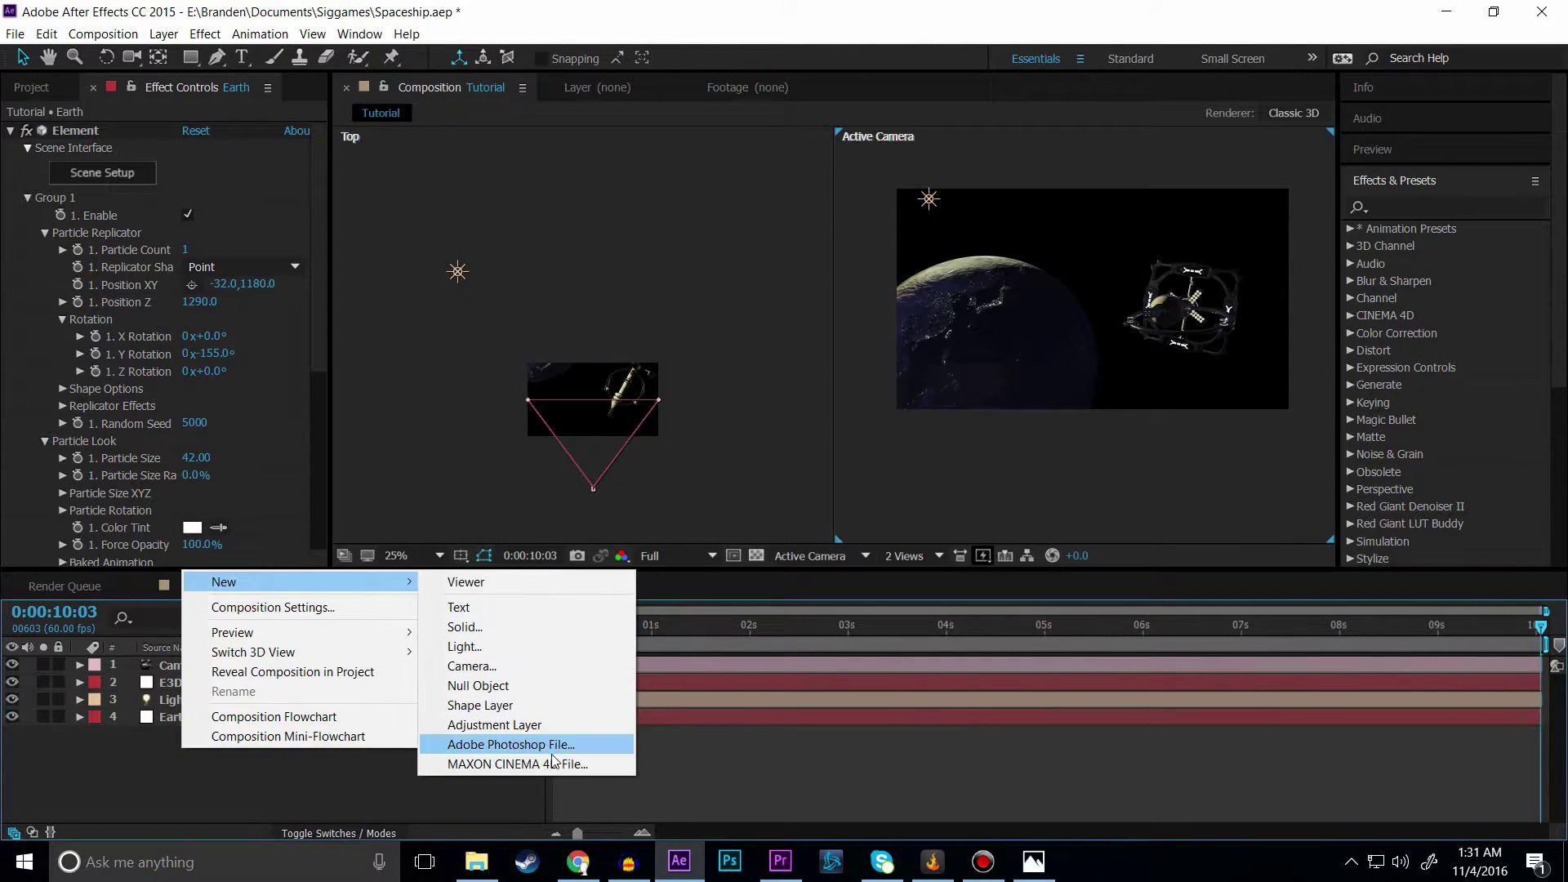
pyautogui.click(502, 626)
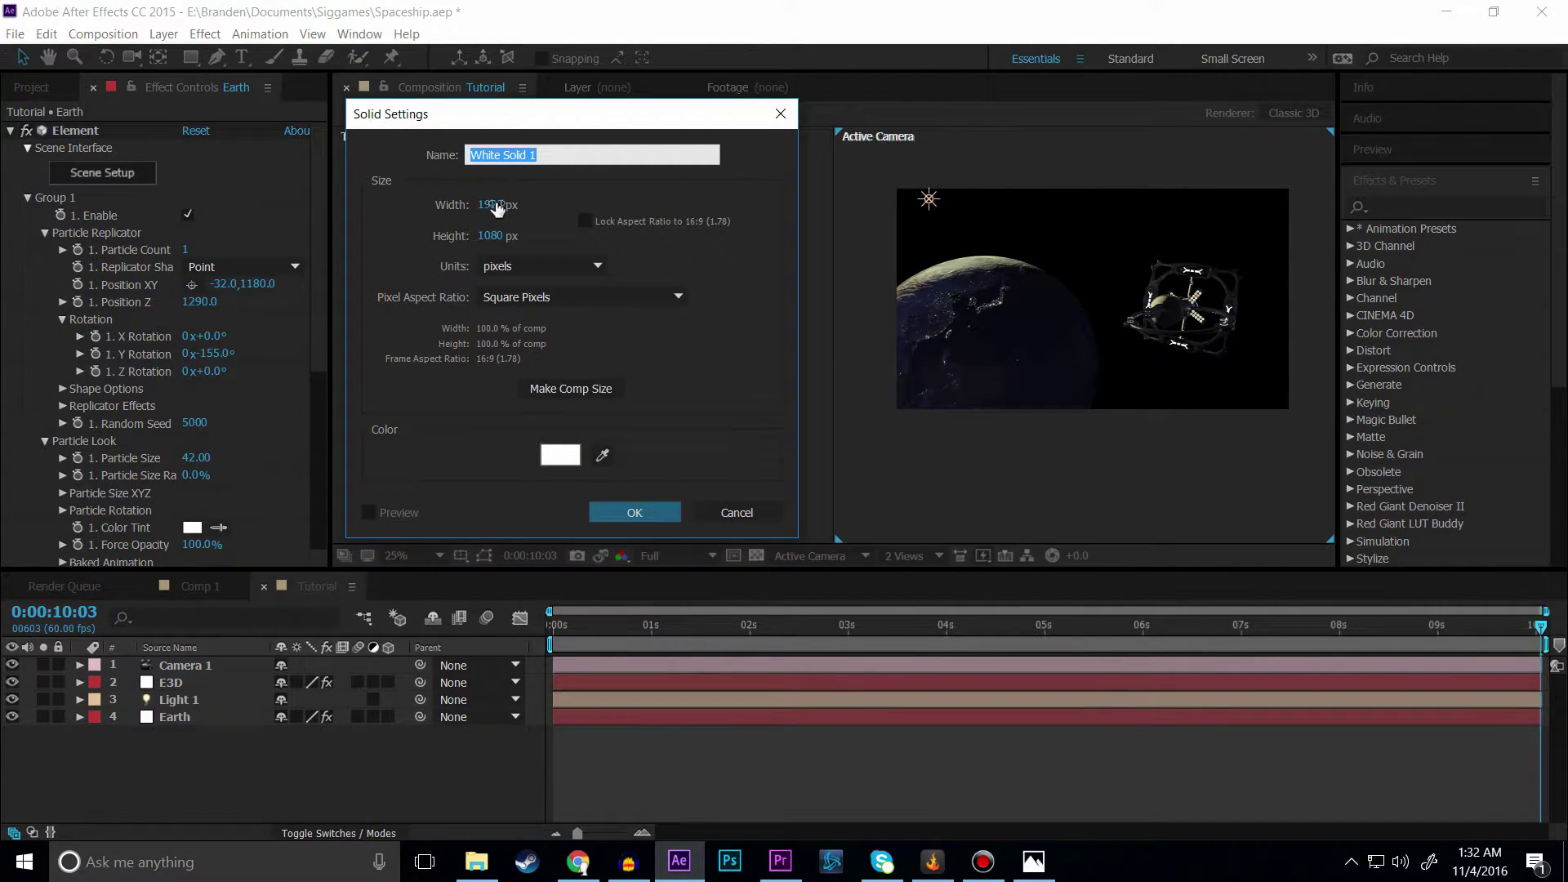
pyautogui.click(560, 455)
pyautogui.moveTo(566, 563); pyautogui.dragTo(572, 500)
pyautogui.click(547, 386)
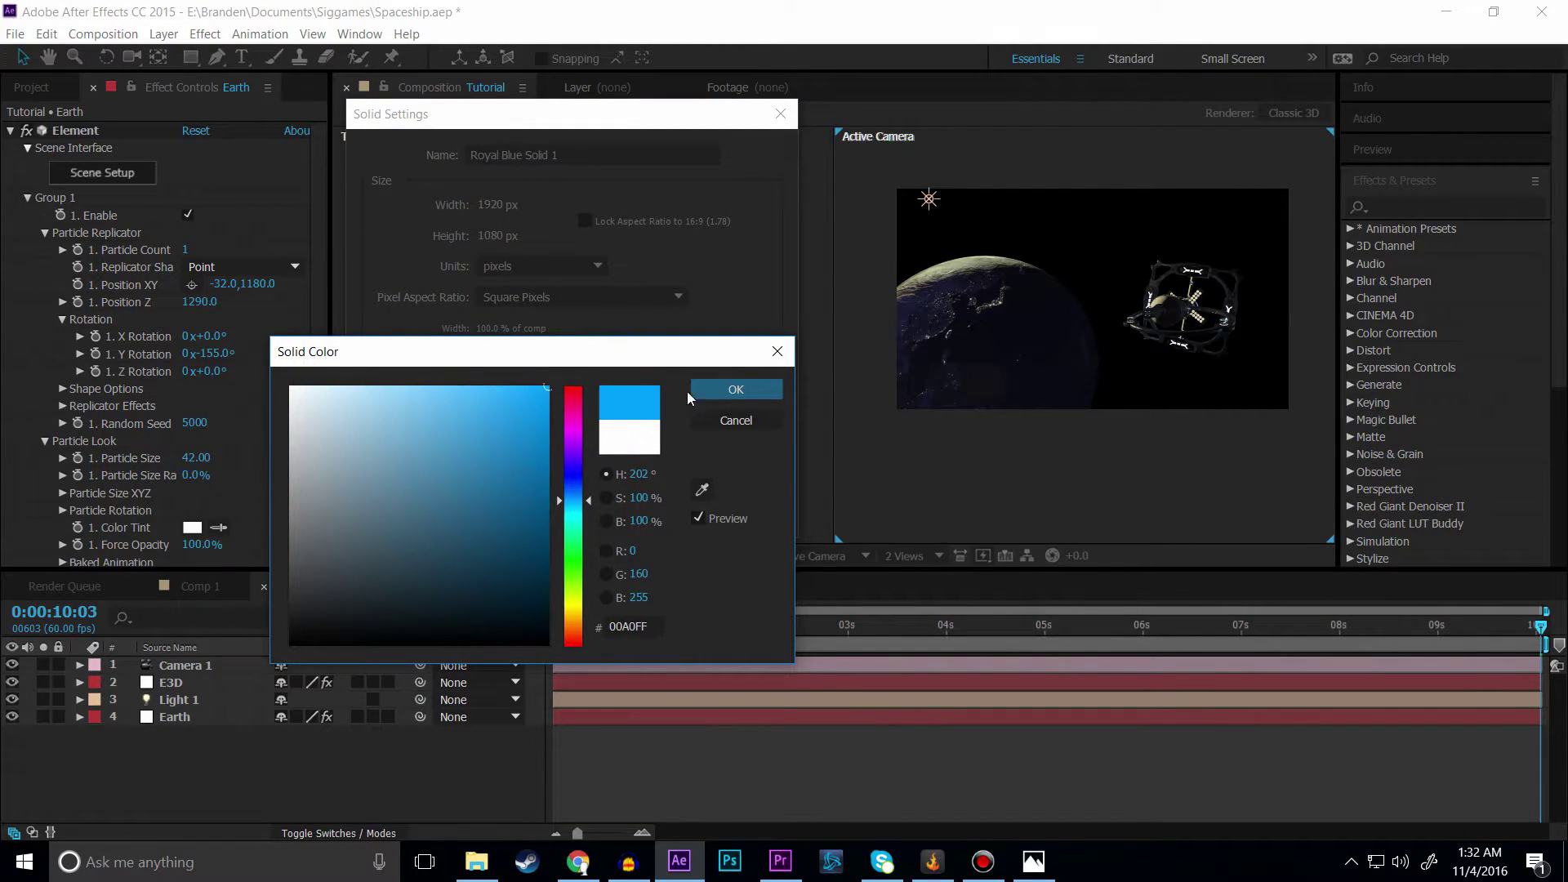
pyautogui.click(720, 395)
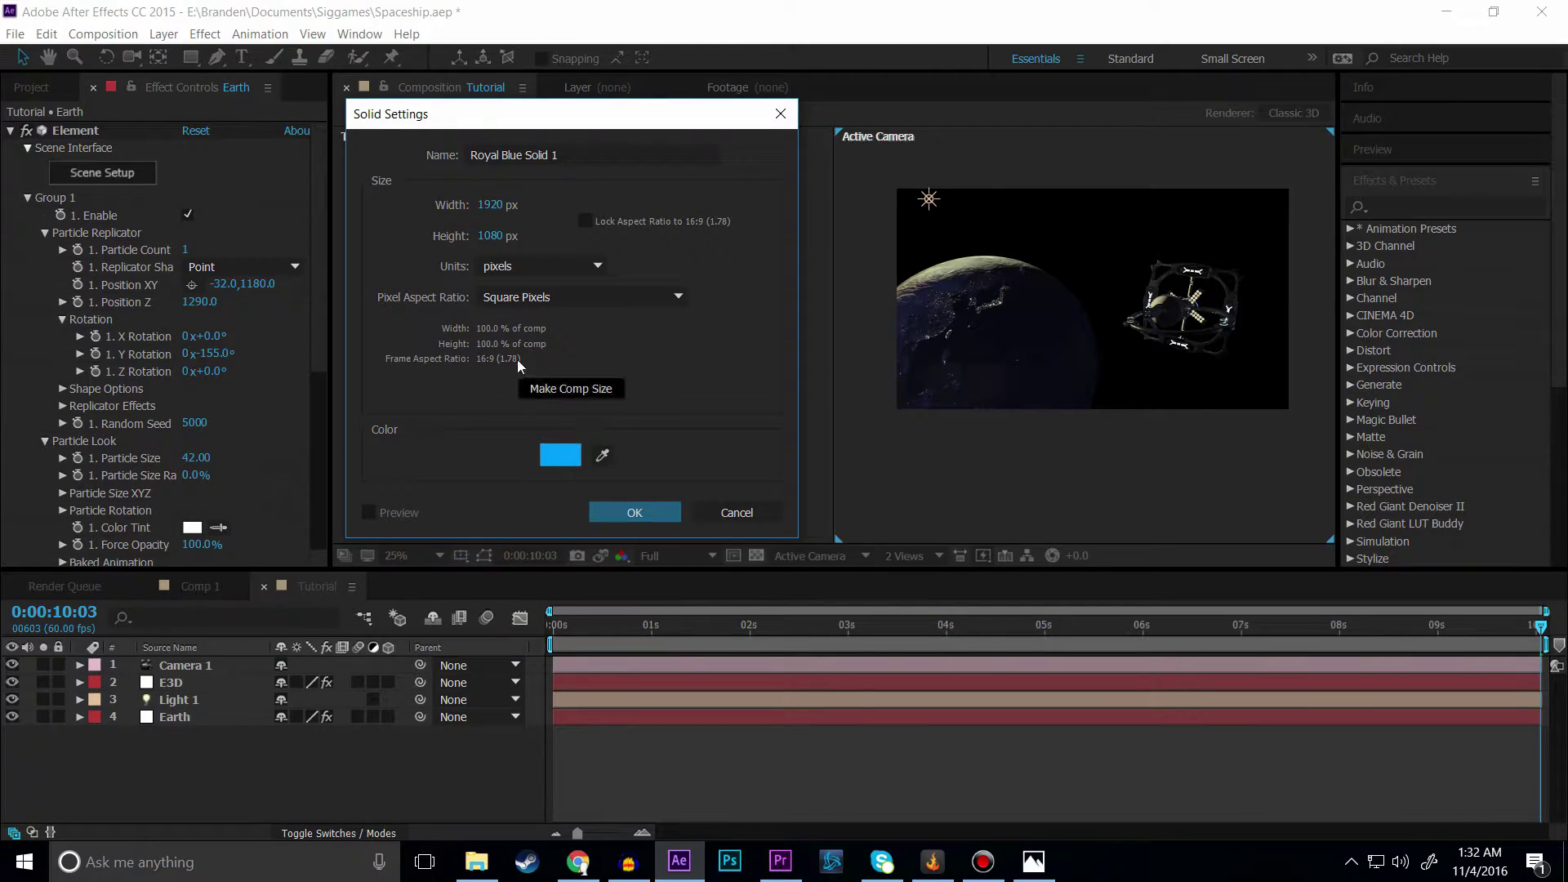
pyautogui.click(624, 511)
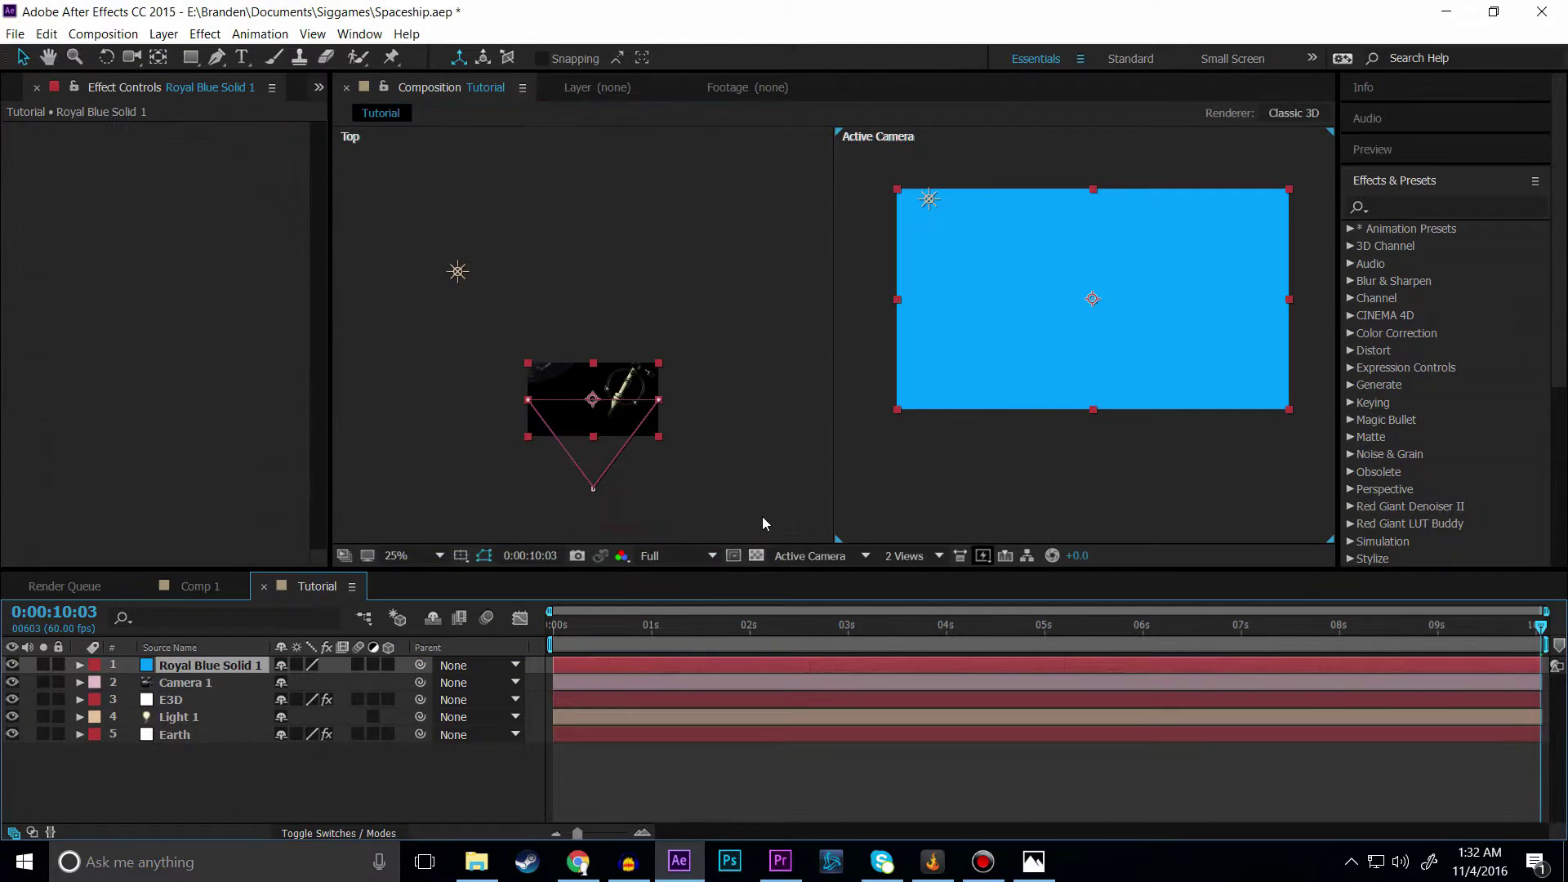
pyautogui.click(11, 665)
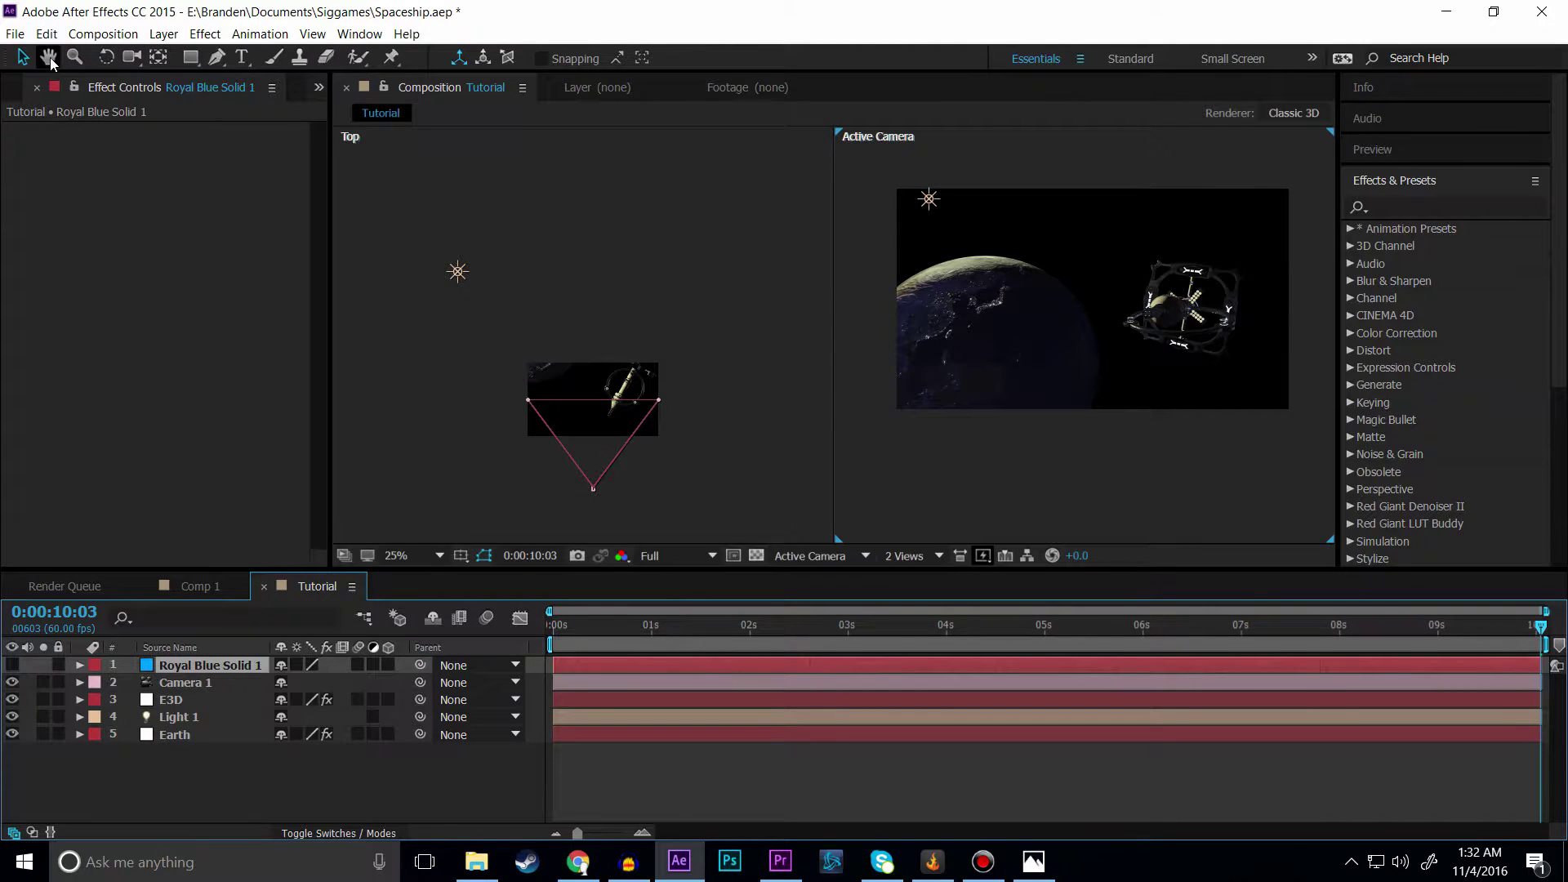
# Step: Mask the blue solid with an ellipse aligned over the Earth and show the solid beneath the Earth layer
pyautogui.click(202, 55)
pyautogui.moveTo(205, 59); pyautogui.dragTo(245, 98)
pyautogui.moveTo(896, 243); pyautogui.dragTo(1118, 448)
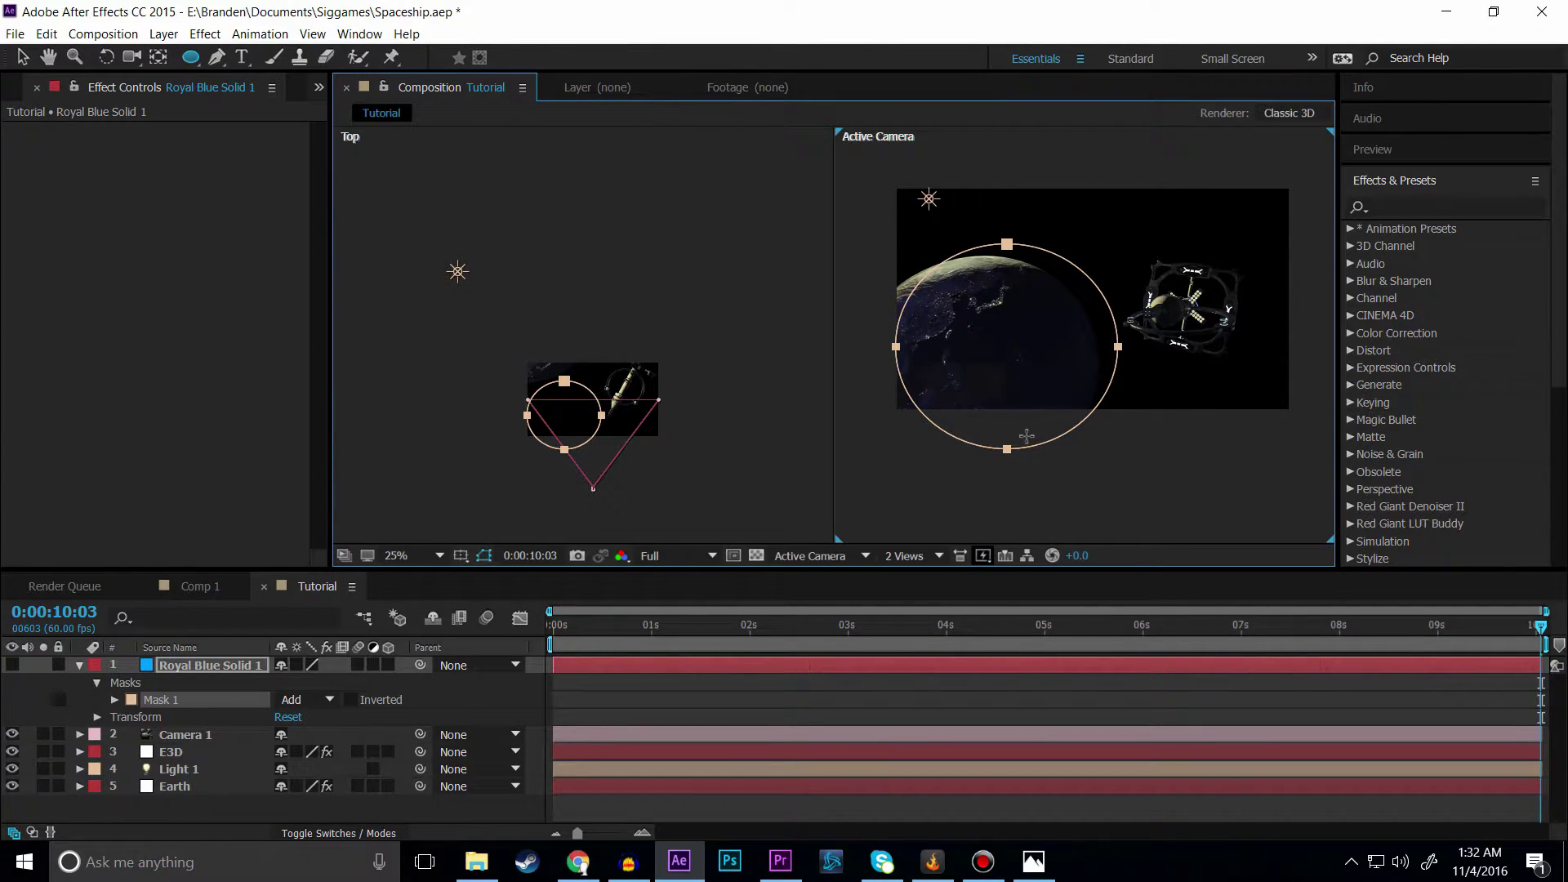
pyautogui.press('v')
pyautogui.moveTo(1007, 450)
pyautogui.mouseDown()
pyautogui.moveTo(973, 455)
pyautogui.moveTo(987, 459)
pyautogui.mouseUp()
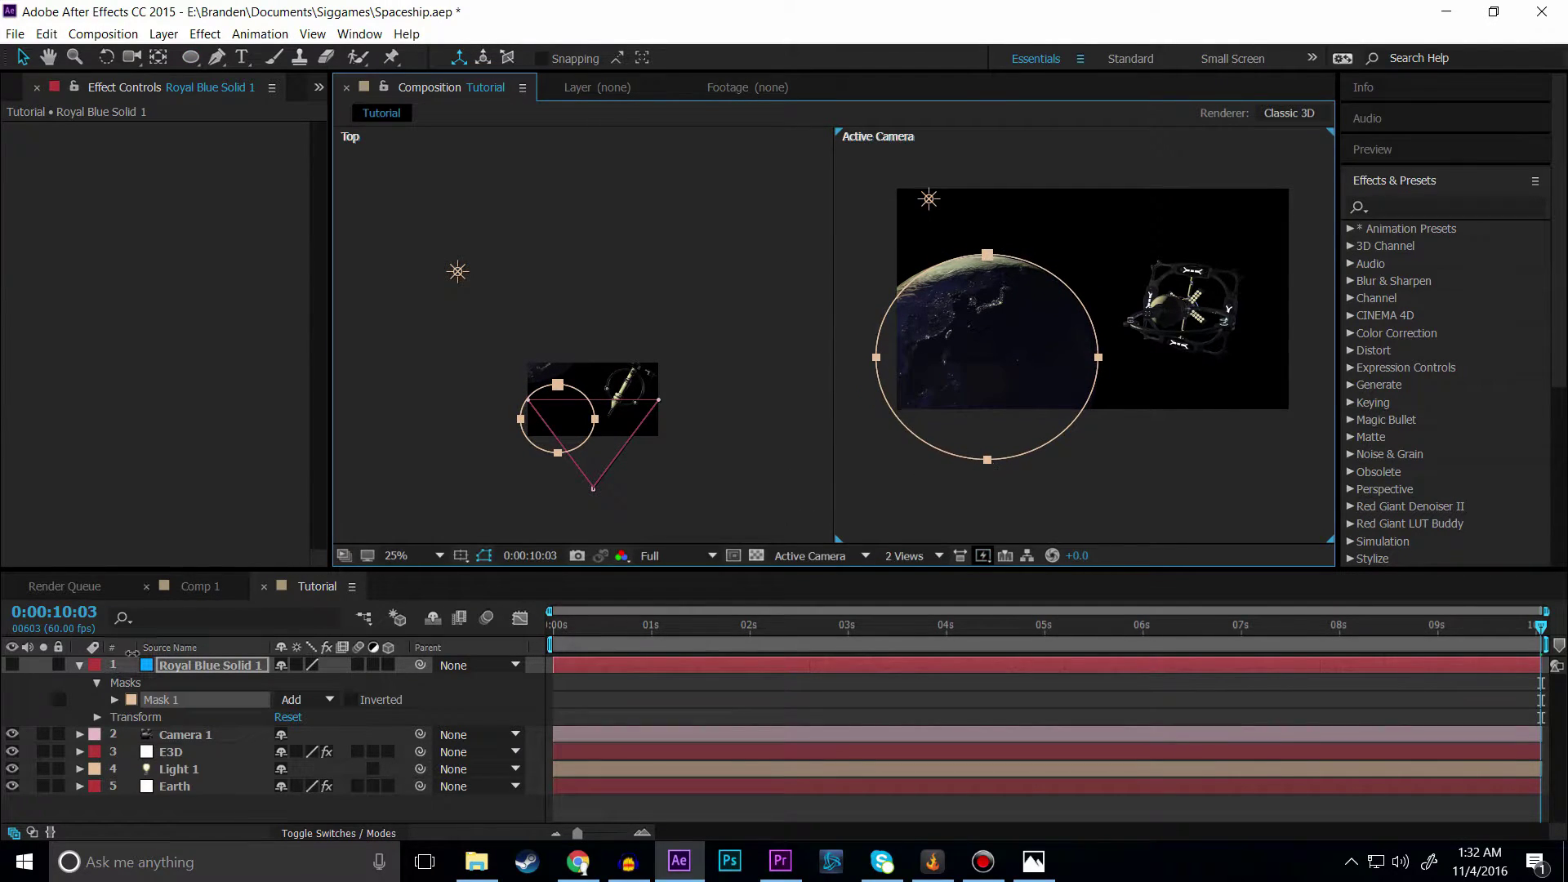
pyautogui.click(11, 664)
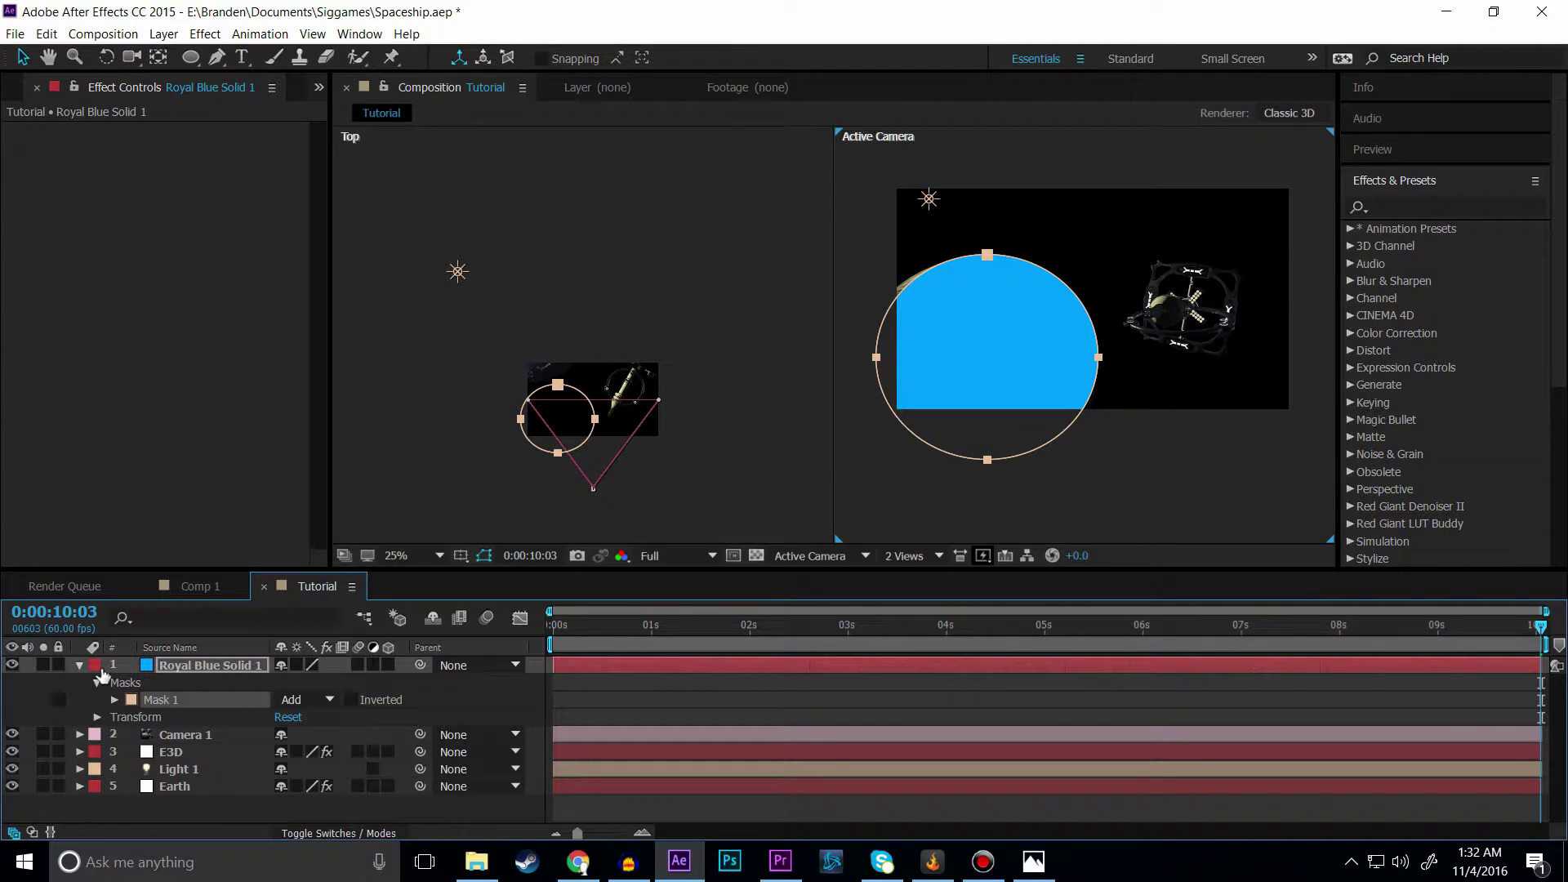
pyautogui.moveTo(188, 666); pyautogui.dragTo(181, 815)
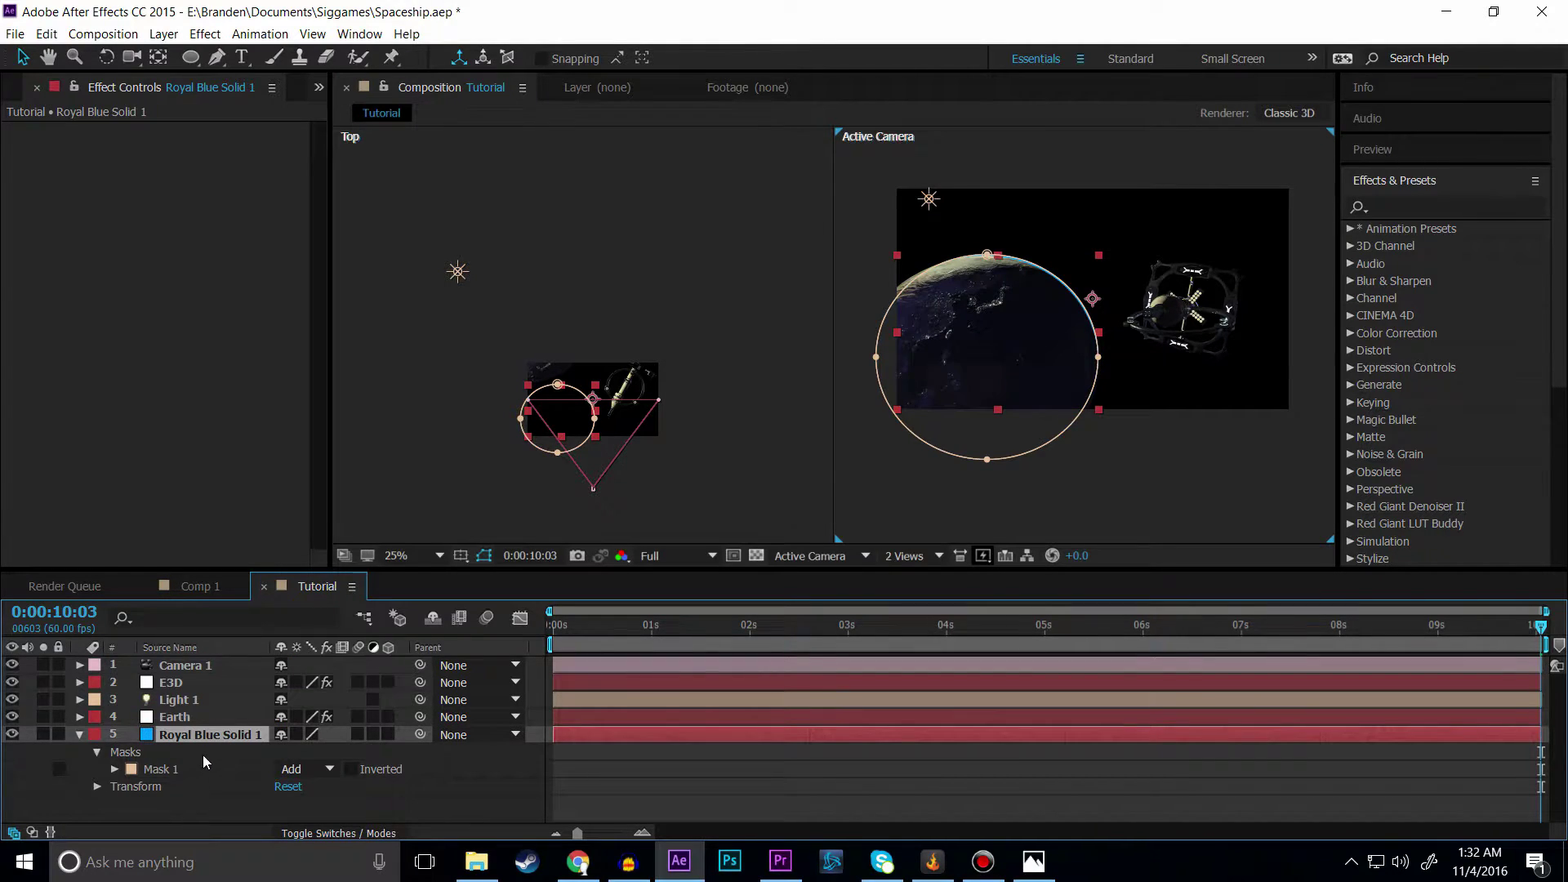
# Step: Set the blue solid's Mask Feather to 290 pixels and its Mask Expansion to -84 pixels
pyautogui.press('f')
pyautogui.moveTo(294, 768); pyautogui.dragTo(595, 756)
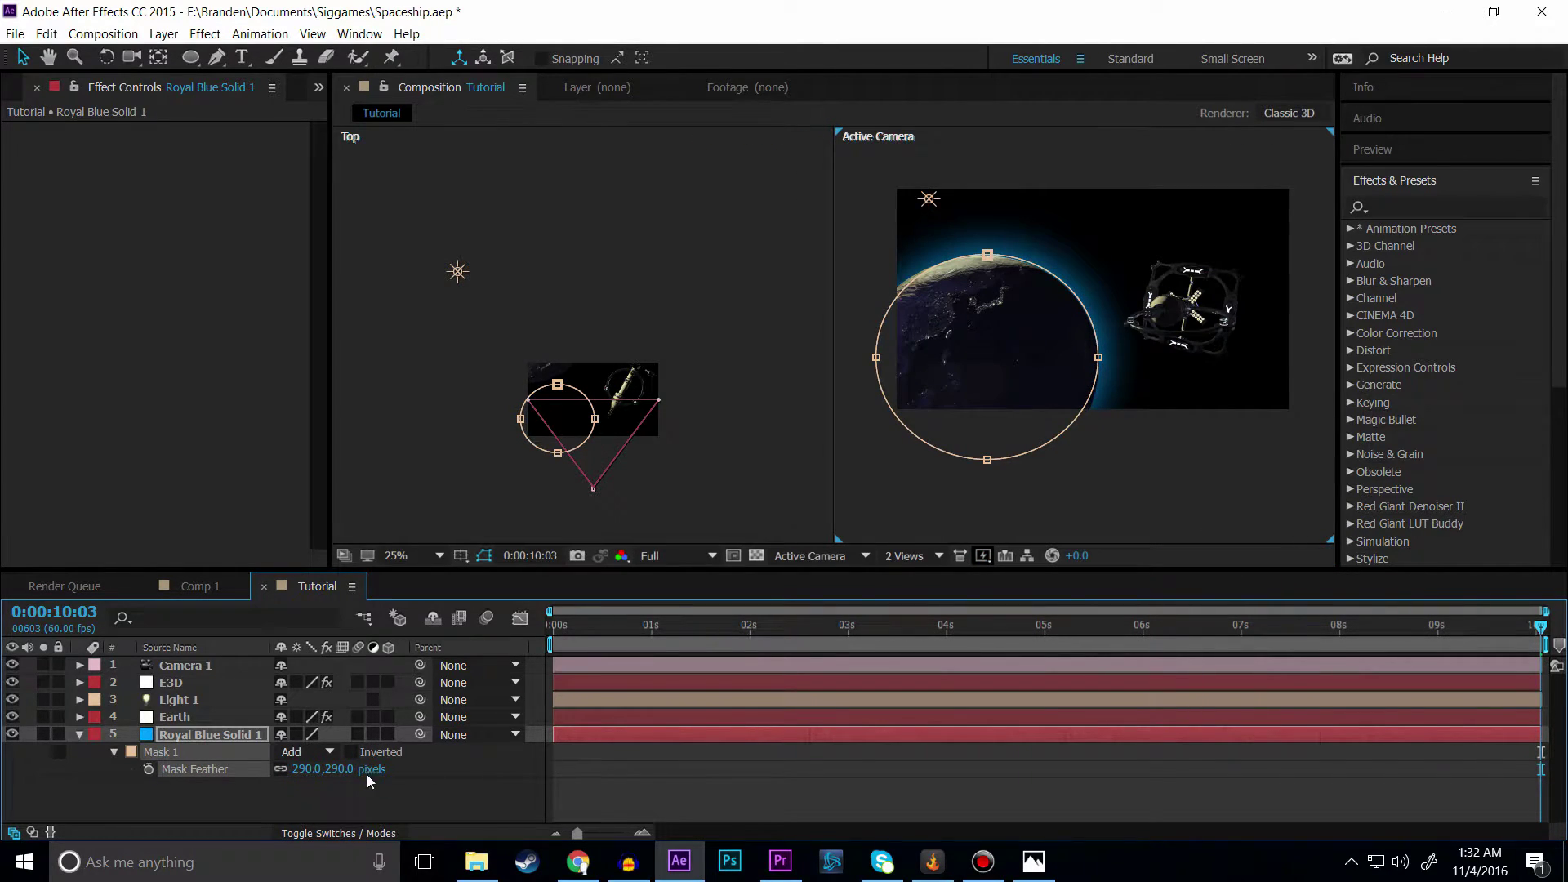
pyautogui.press('m')
pyautogui.press('m')
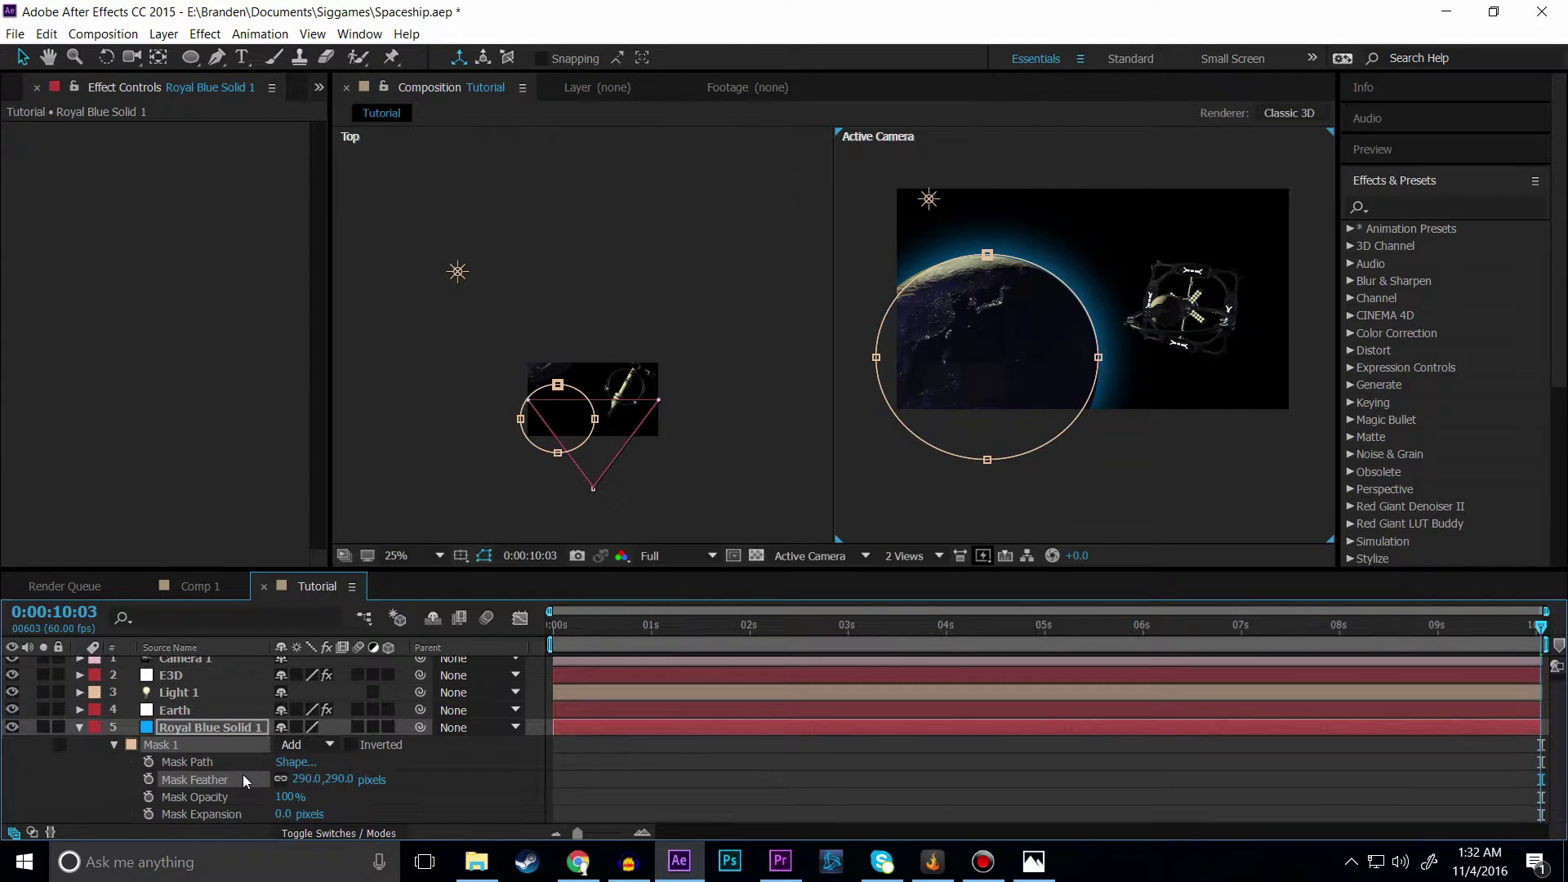
pyautogui.moveTo(281, 815); pyautogui.dragTo(189, 811)
pyautogui.moveTo(294, 814); pyautogui.dragTo(301, 814)
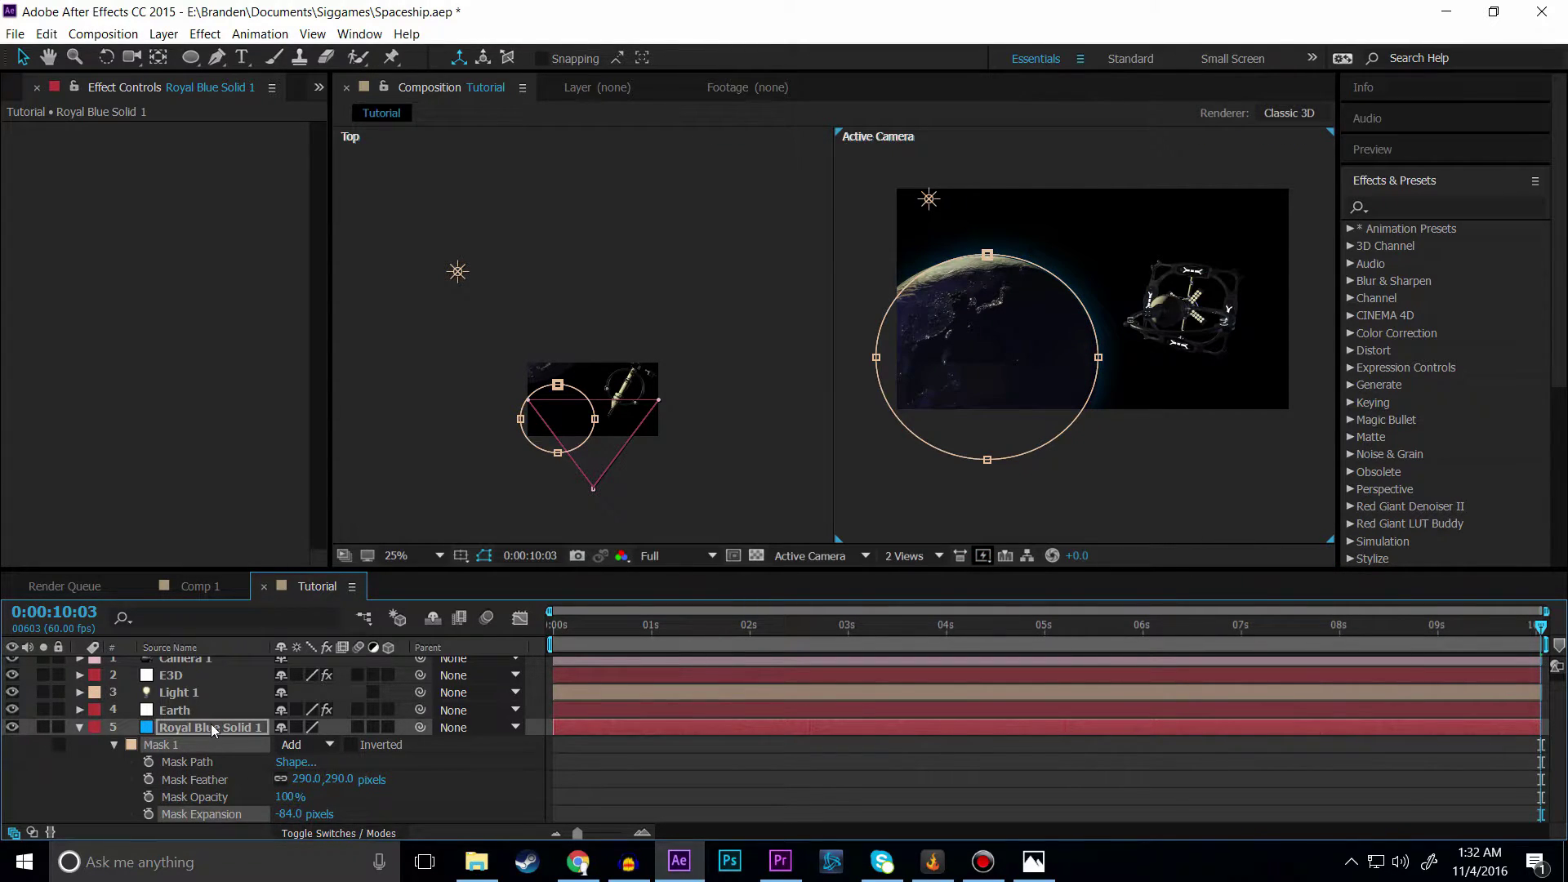
# Step: Change the solid's colour to the lighter blue 66C6FF and collapse its layer properties
pyautogui.hotkey('ctrl', 'shift', 'y')
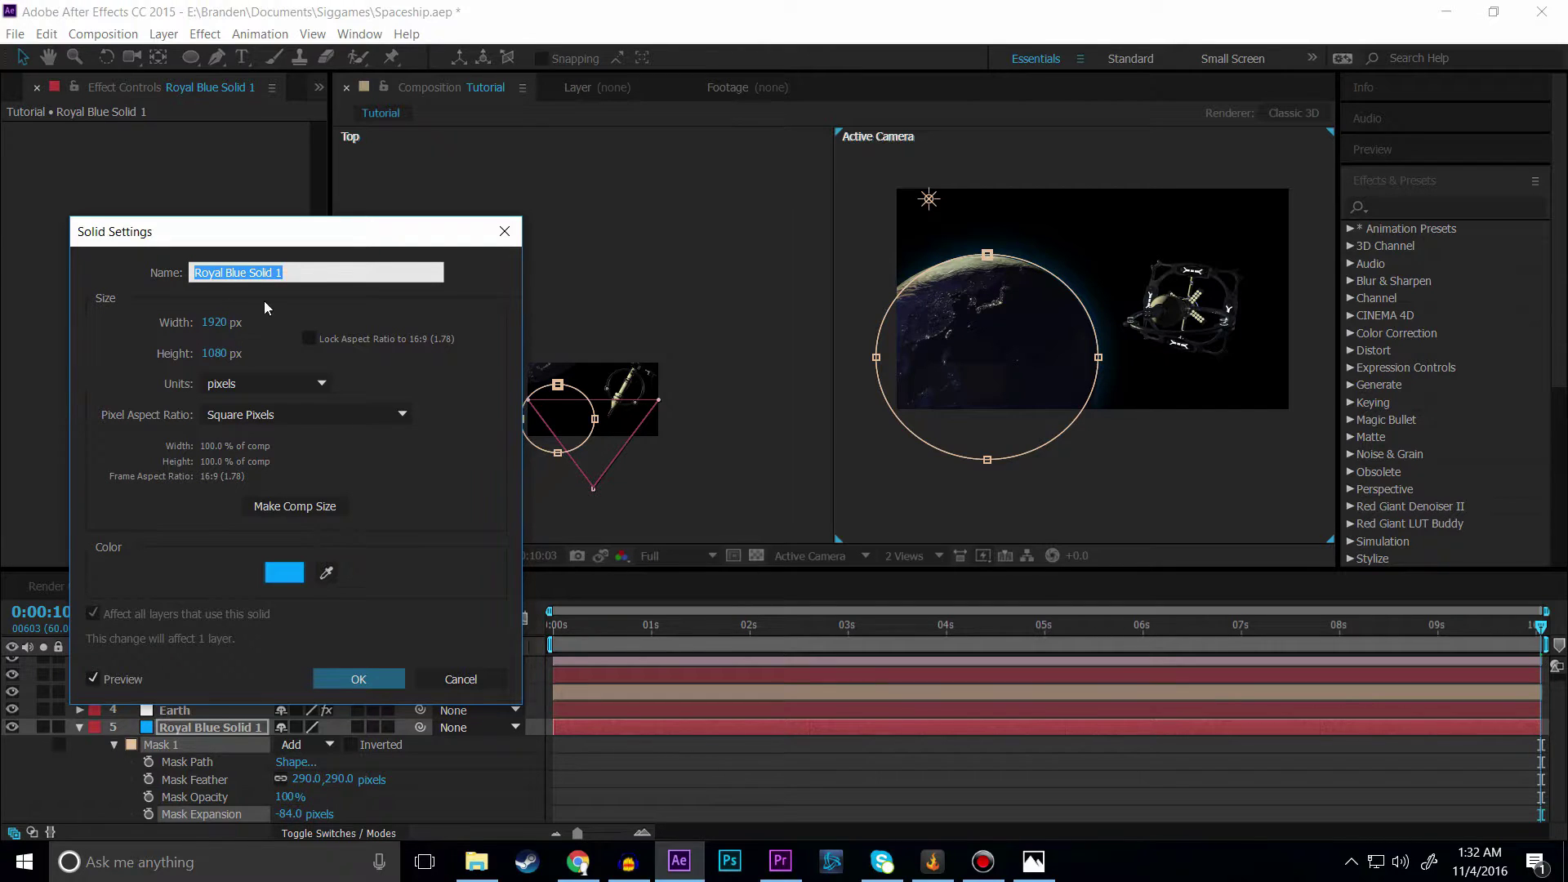
pyautogui.click(288, 572)
pyautogui.moveTo(351, 424); pyautogui.dragTo(447, 357)
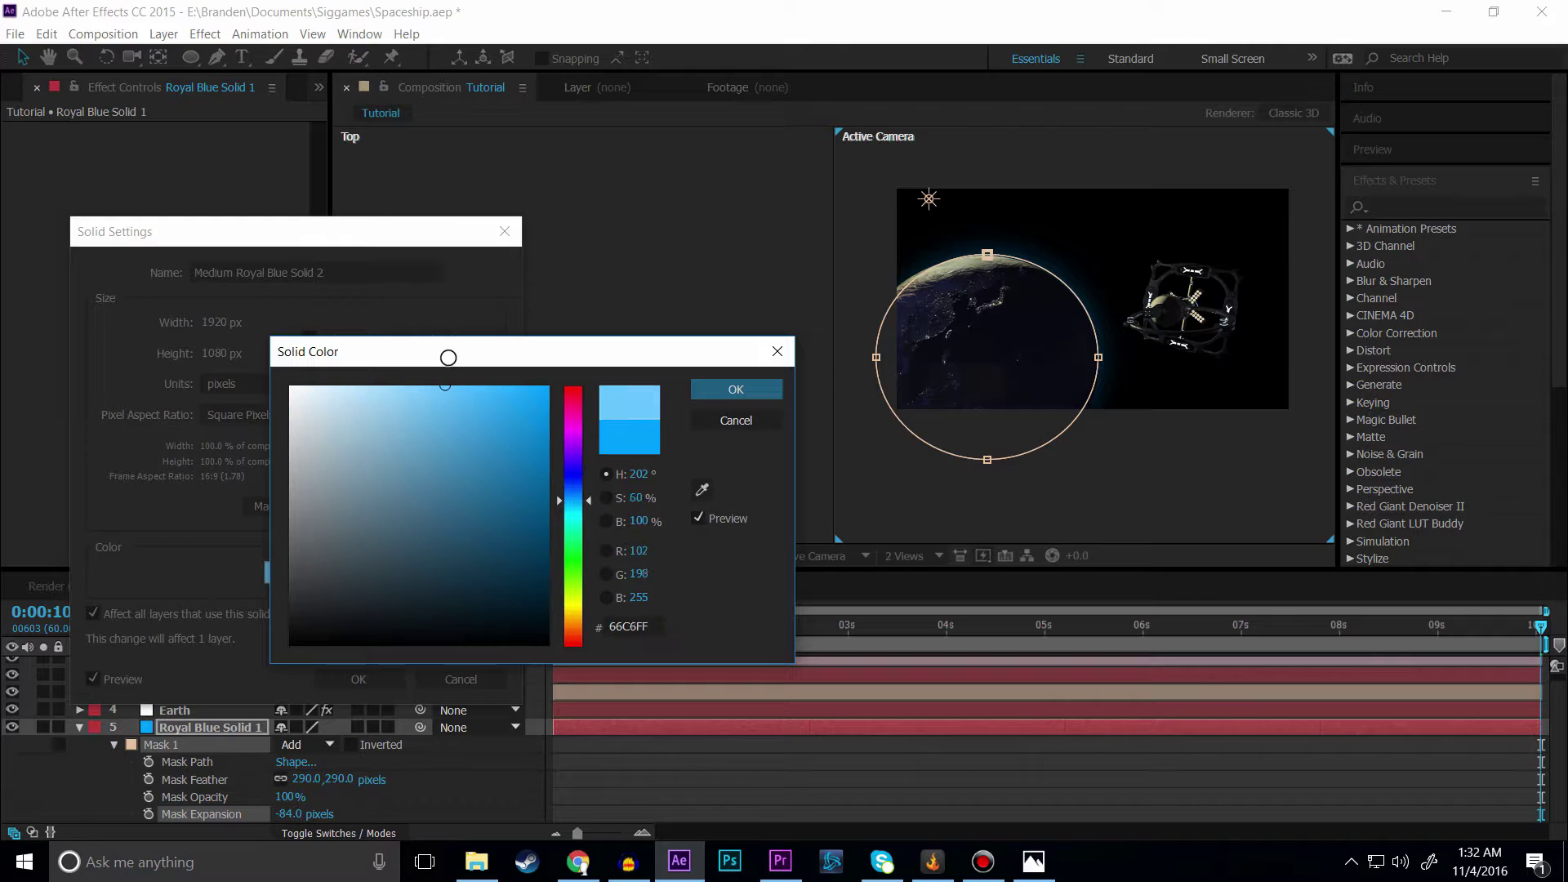
pyautogui.click(736, 388)
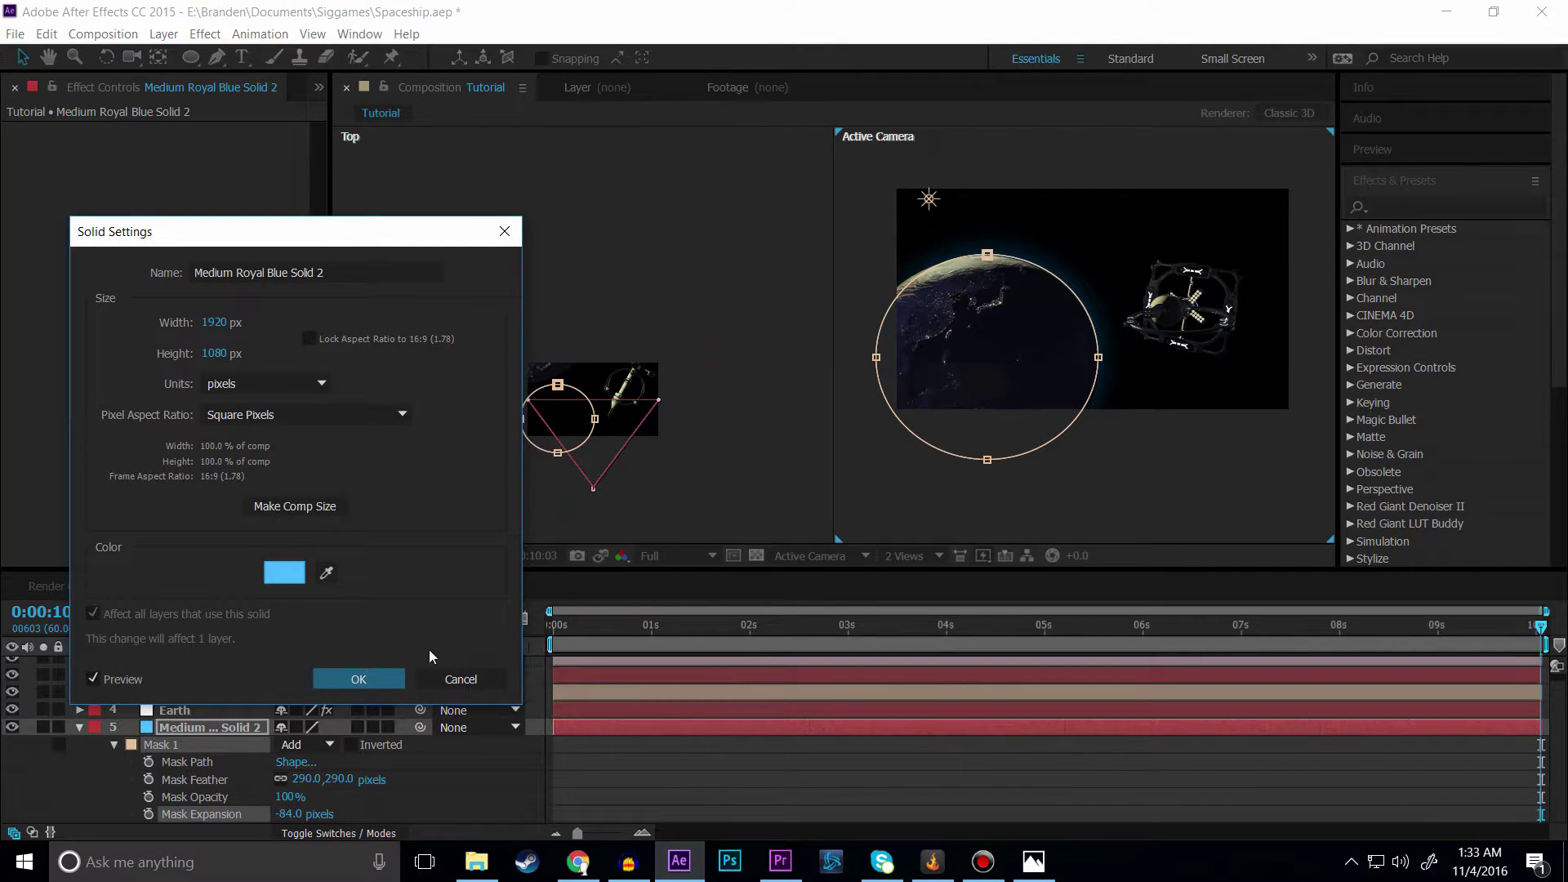
pyautogui.click(363, 682)
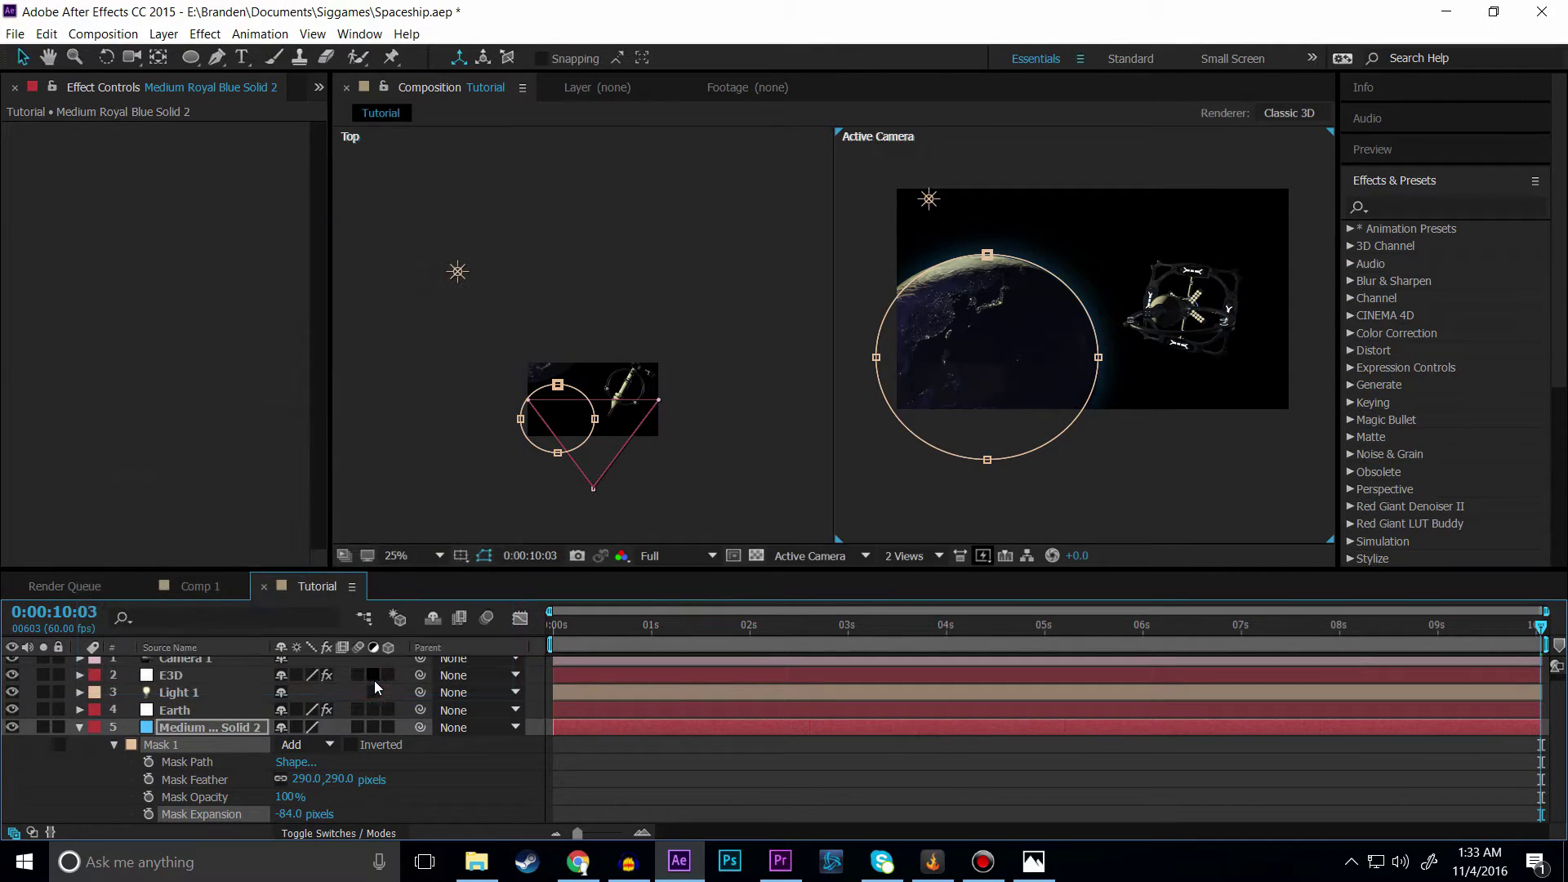
pyautogui.click(624, 776)
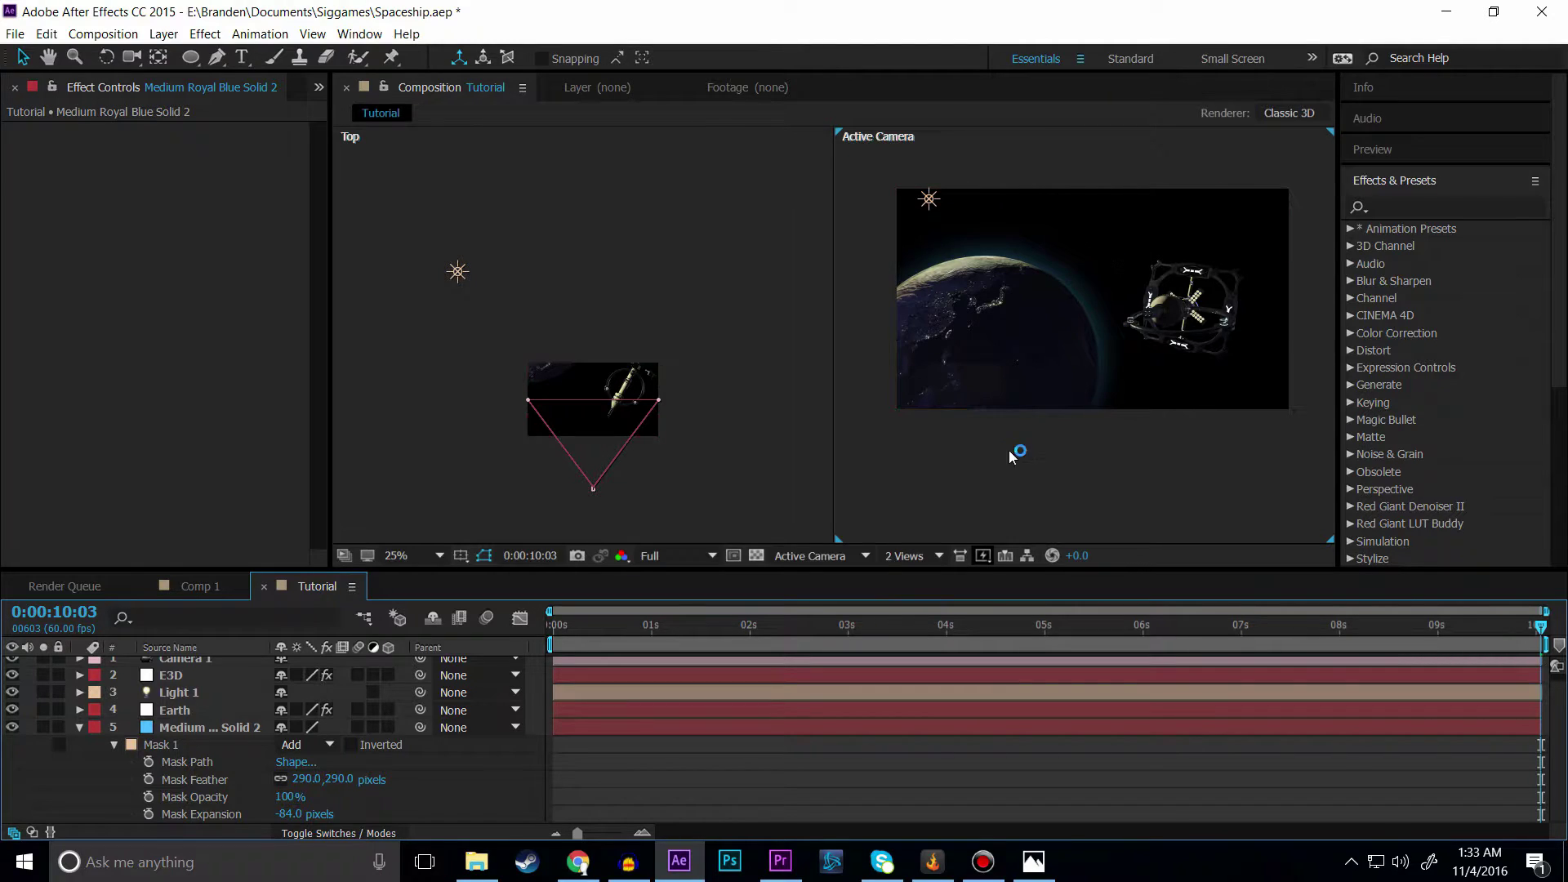
pyautogui.click(132, 760)
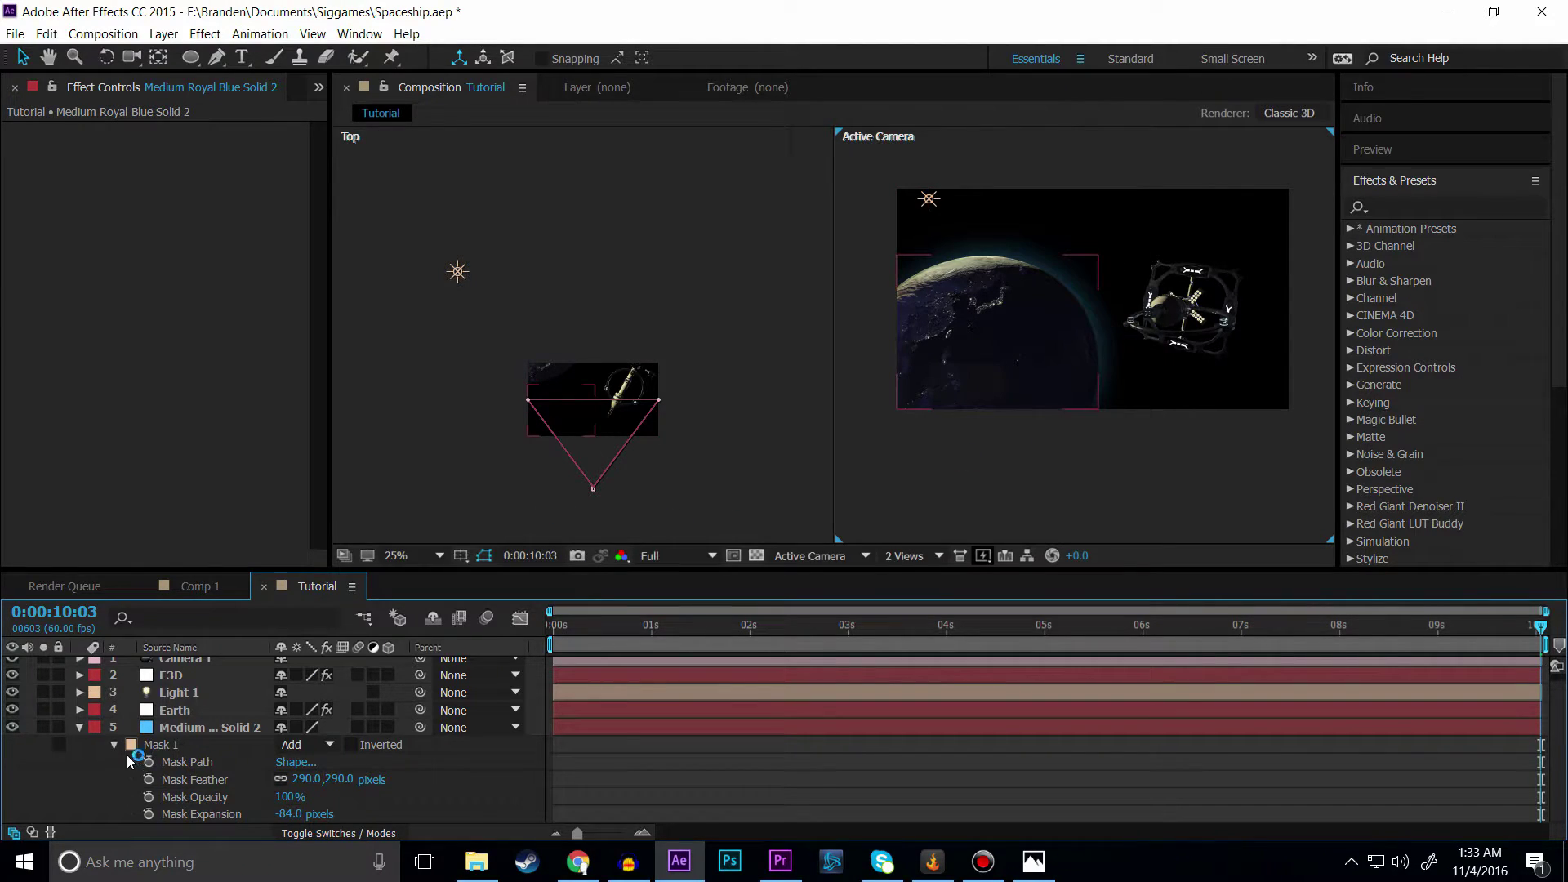
pyautogui.click(79, 726)
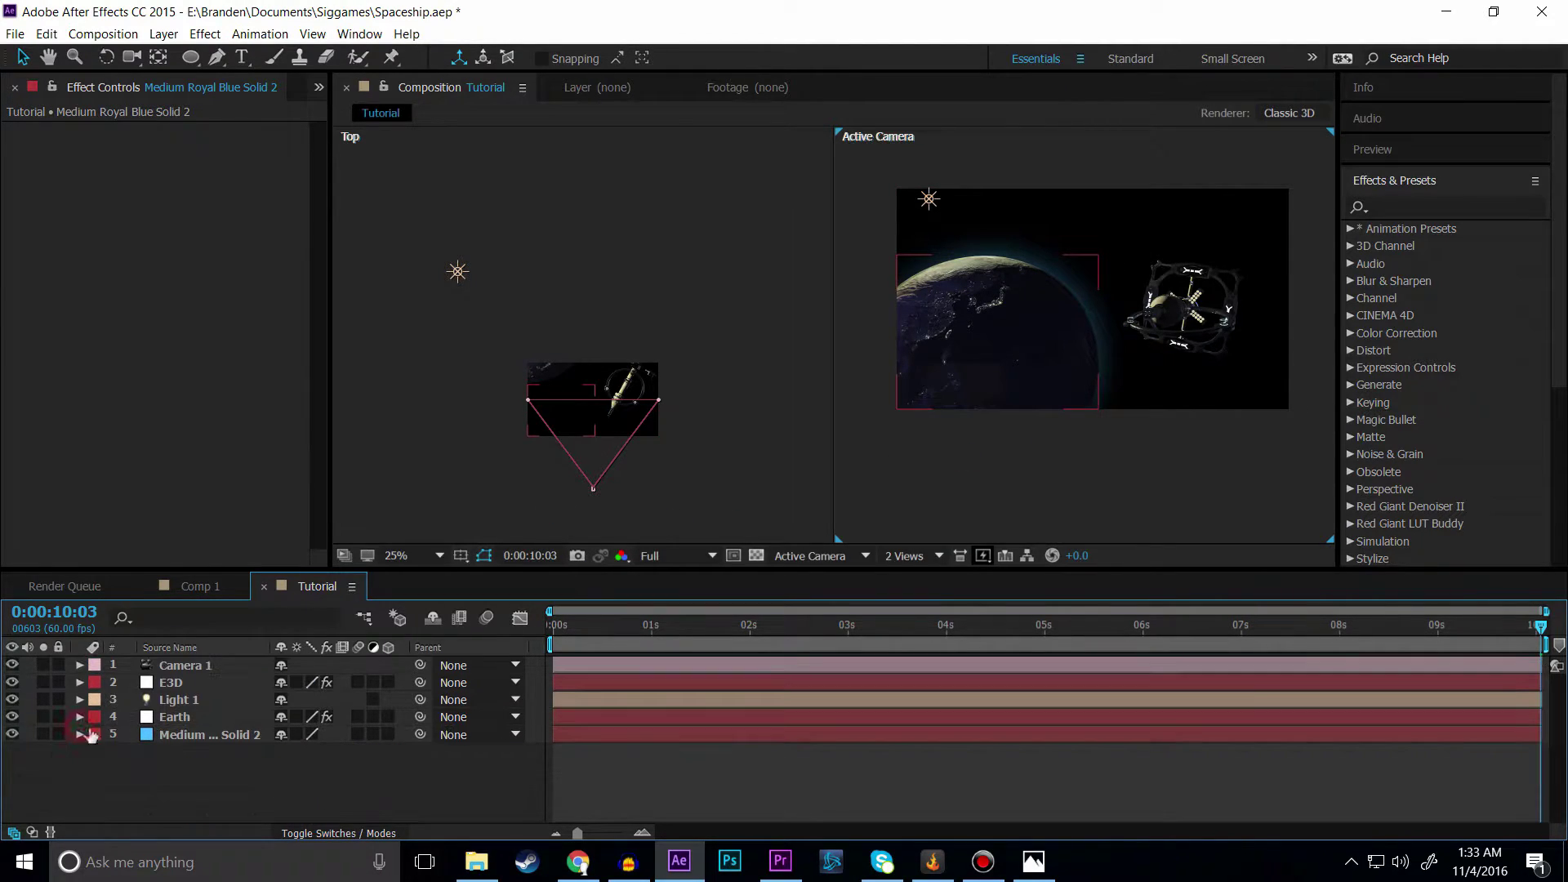
# Step: Duplicate the light blue solid and place the copy directly above the Earth layer
pyautogui.click(183, 738)
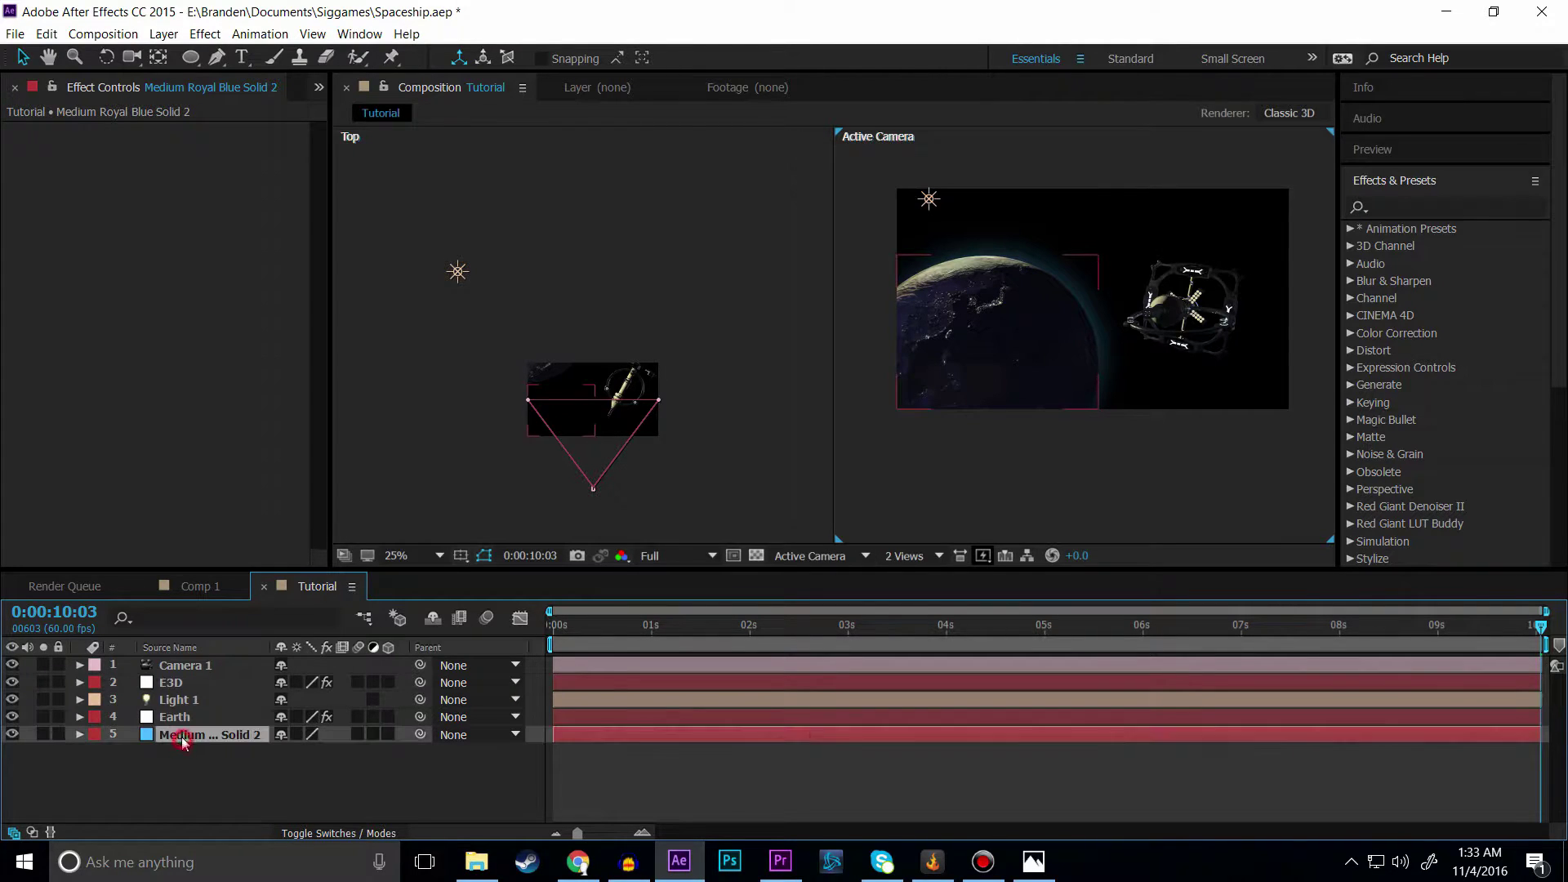
pyautogui.hotkey('ctrl', 'd')
pyautogui.moveTo(197, 734); pyautogui.dragTo(198, 712)
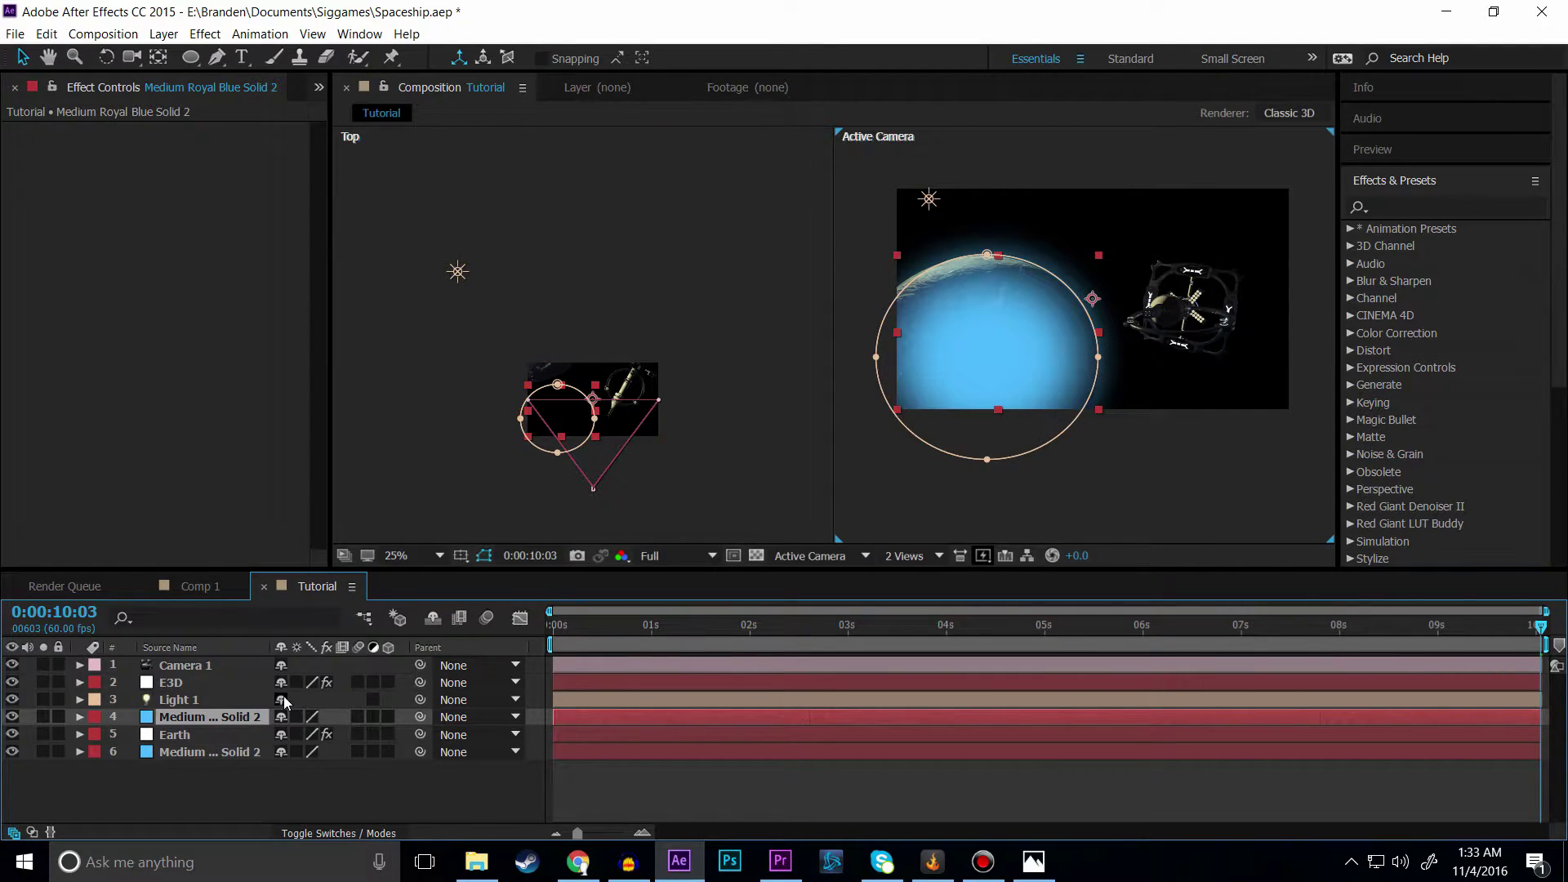
# Step: Try inverting the mask on the duplicated solid above the Earth
pyautogui.press('m')
pyautogui.click(352, 735)
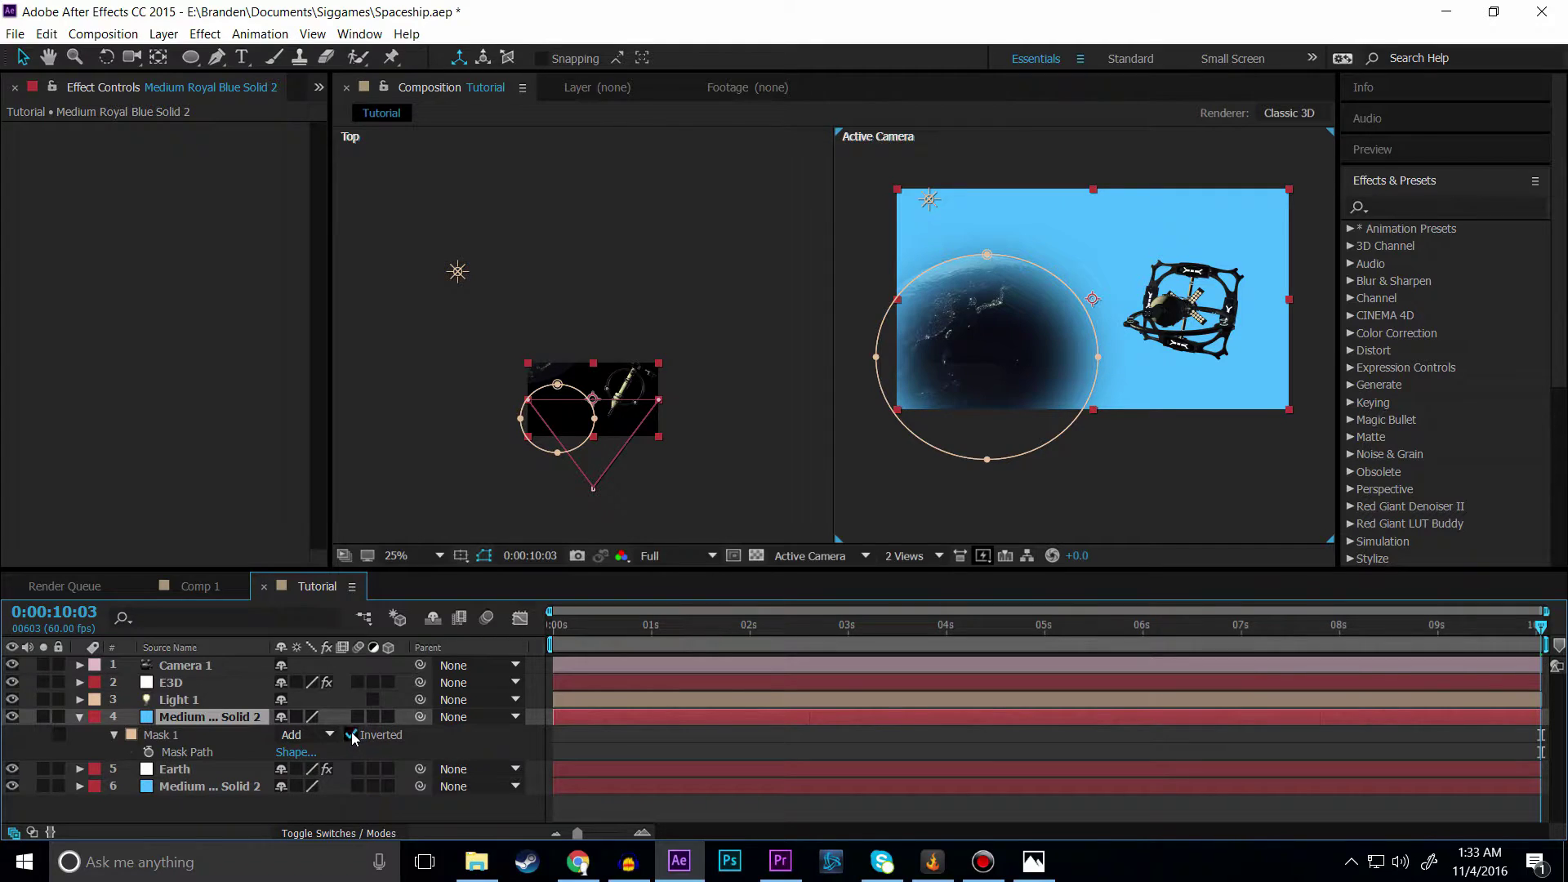
pyautogui.click(352, 735)
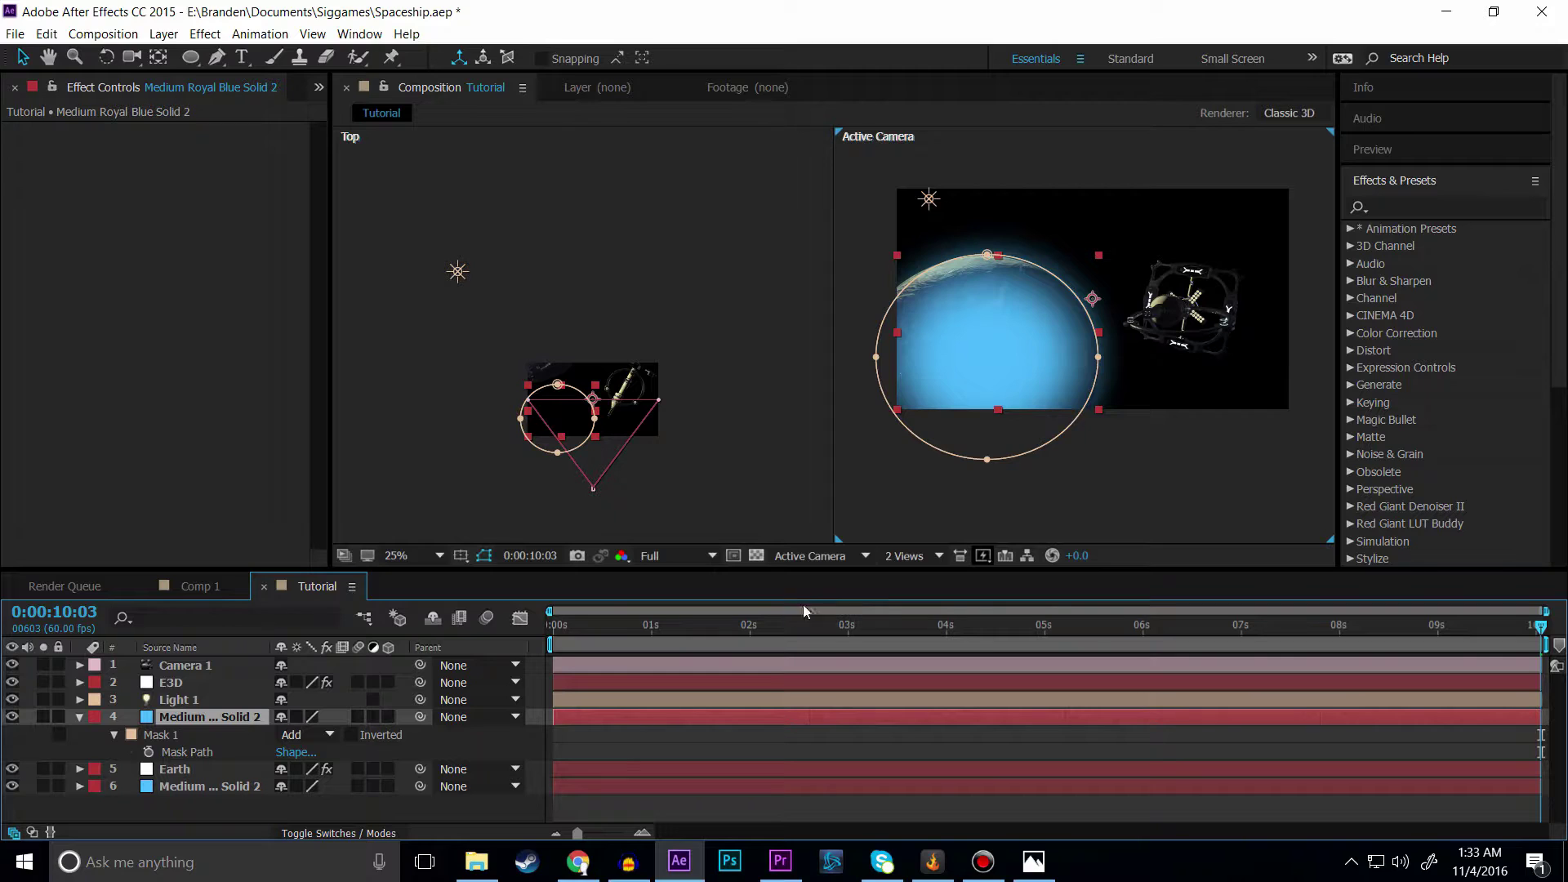
# Step: Delete Mask 1 from the duplicated solid above the Earth and hide that layer
pyautogui.click(167, 736)
pyautogui.press('Delete')
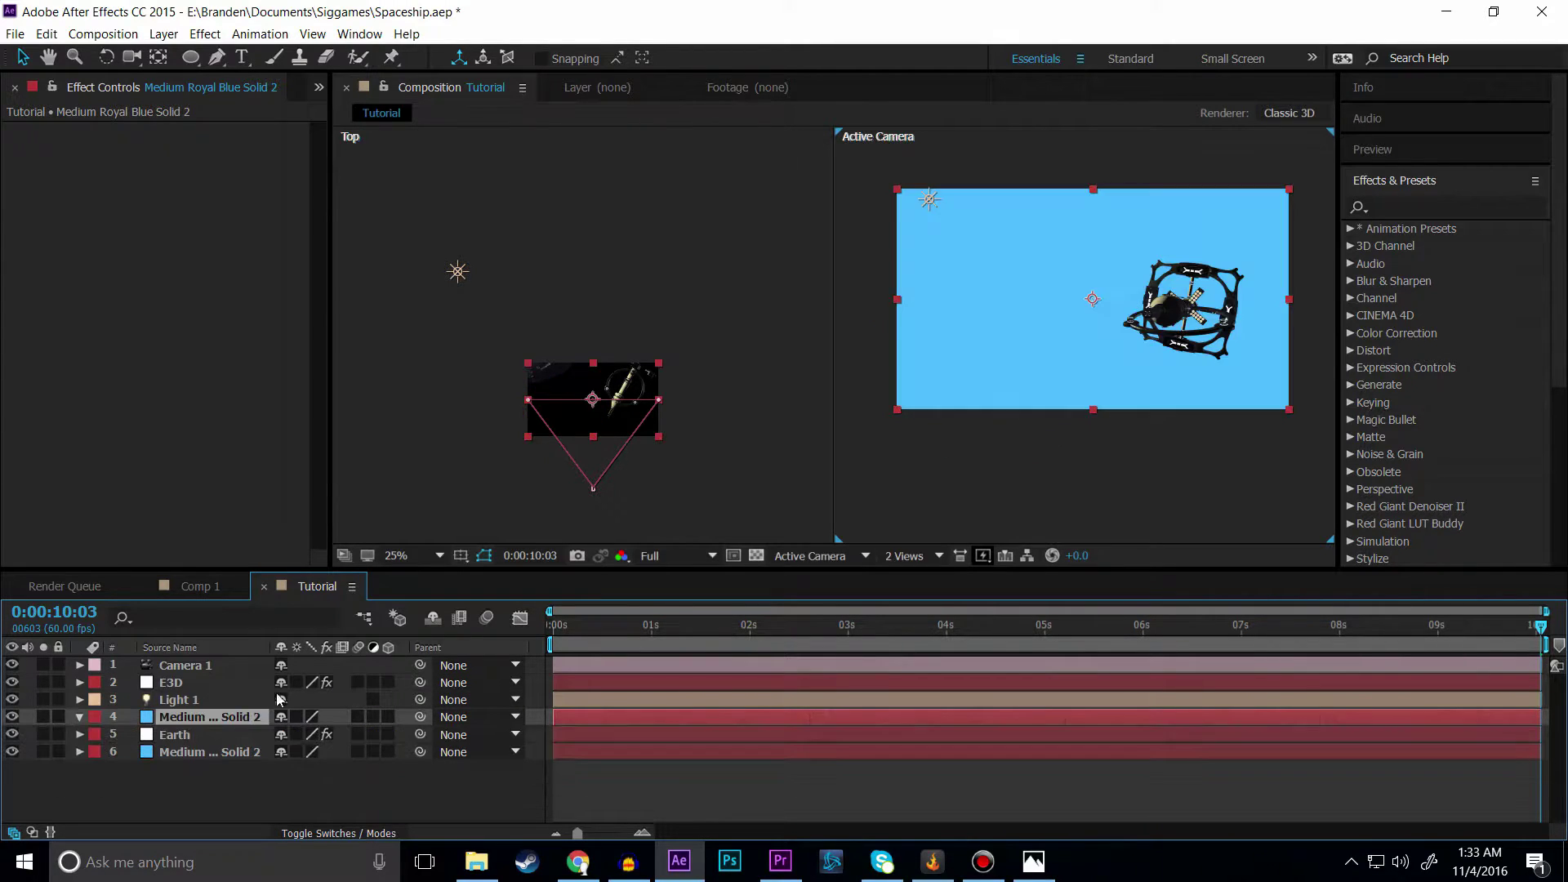
pyautogui.click(12, 717)
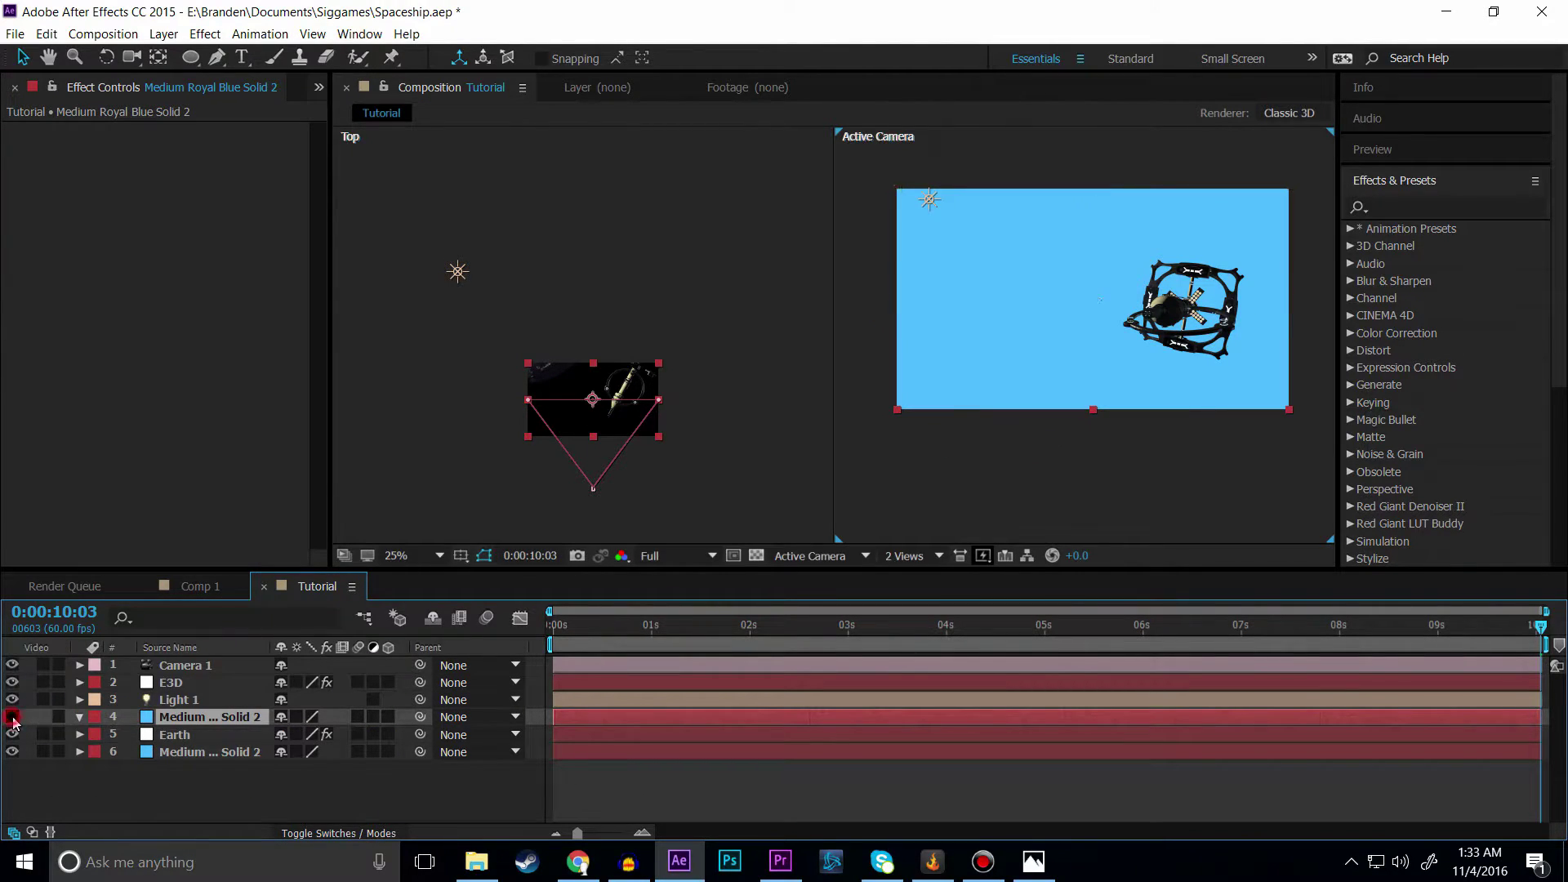
# Step: Draw a closed crescent mask with the Pen tool on the hidden solid, following the Earth's upper and spaceship-facing rim
pyautogui.press('g')
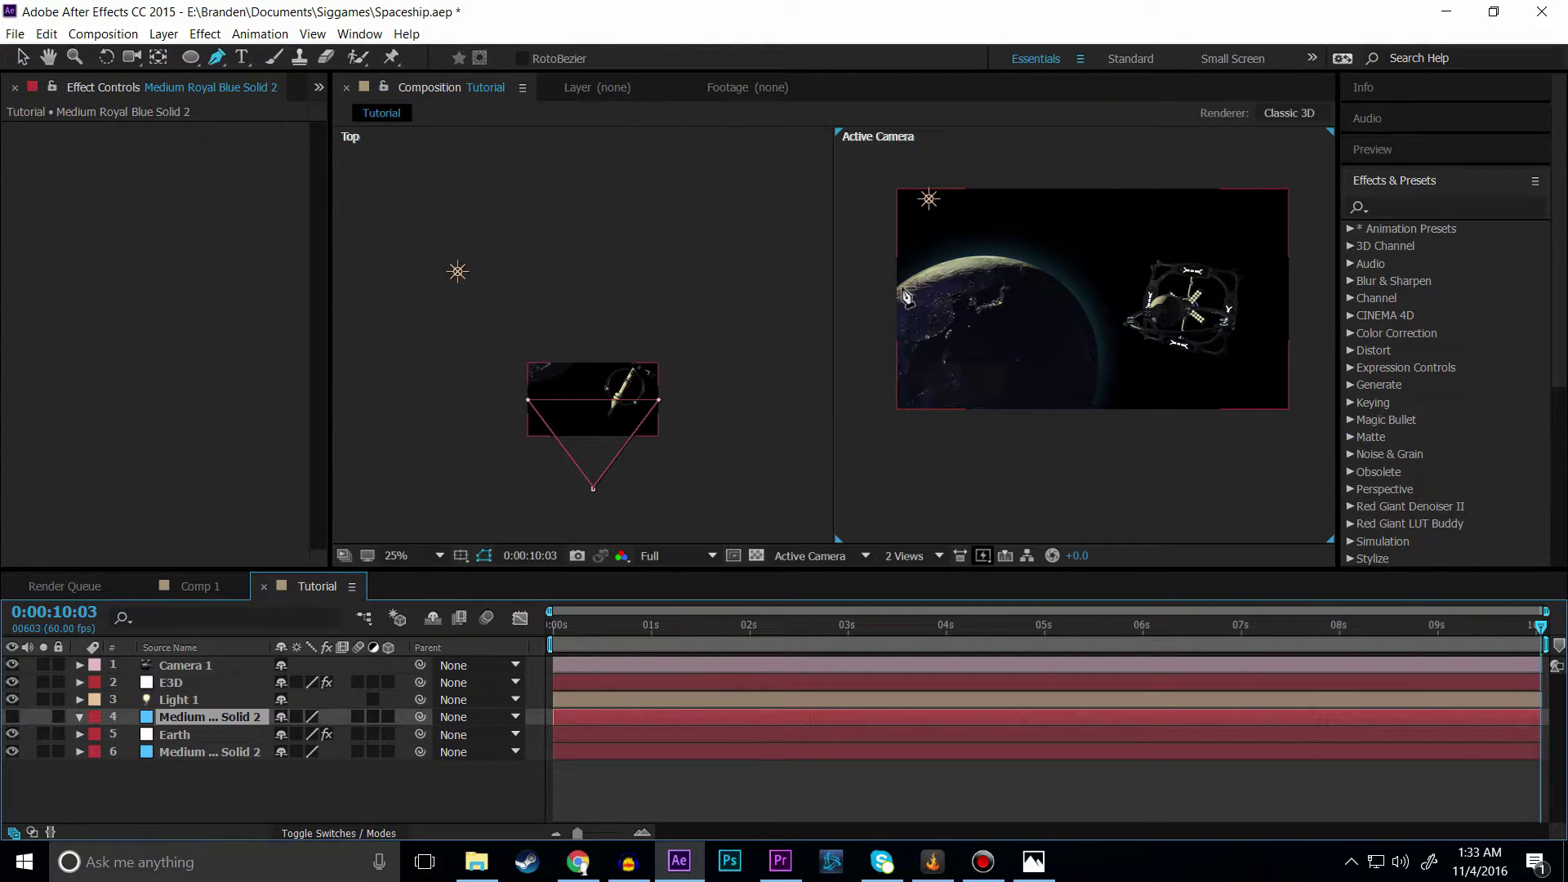
pyautogui.click(891, 297)
pyautogui.click(959, 262)
pyautogui.click(1038, 274)
pyautogui.moveTo(1074, 337); pyautogui.dragTo(1073, 357)
pyautogui.click(1081, 406)
pyautogui.click(1065, 455)
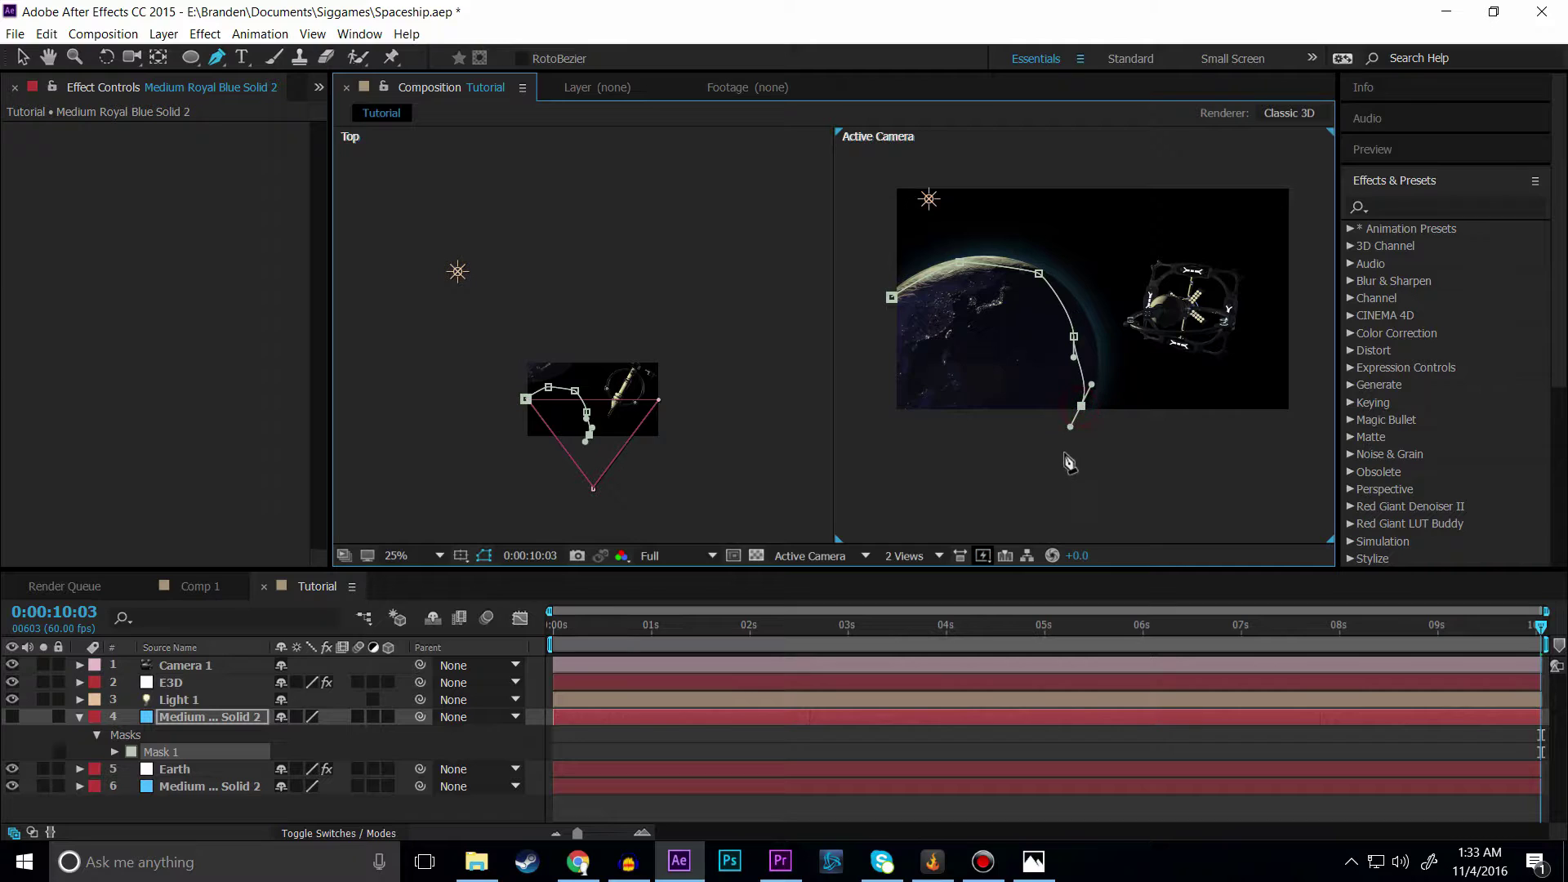
pyautogui.moveTo(1108, 414); pyautogui.dragTo(1097, 303)
pyautogui.click(1096, 303)
pyautogui.click(1070, 273)
pyautogui.click(1006, 251)
pyautogui.click(942, 255)
pyautogui.click(890, 297)
# Step: Show the crescent-masked solid and set its Mask Feather to 193 pixels
pyautogui.click(12, 716)
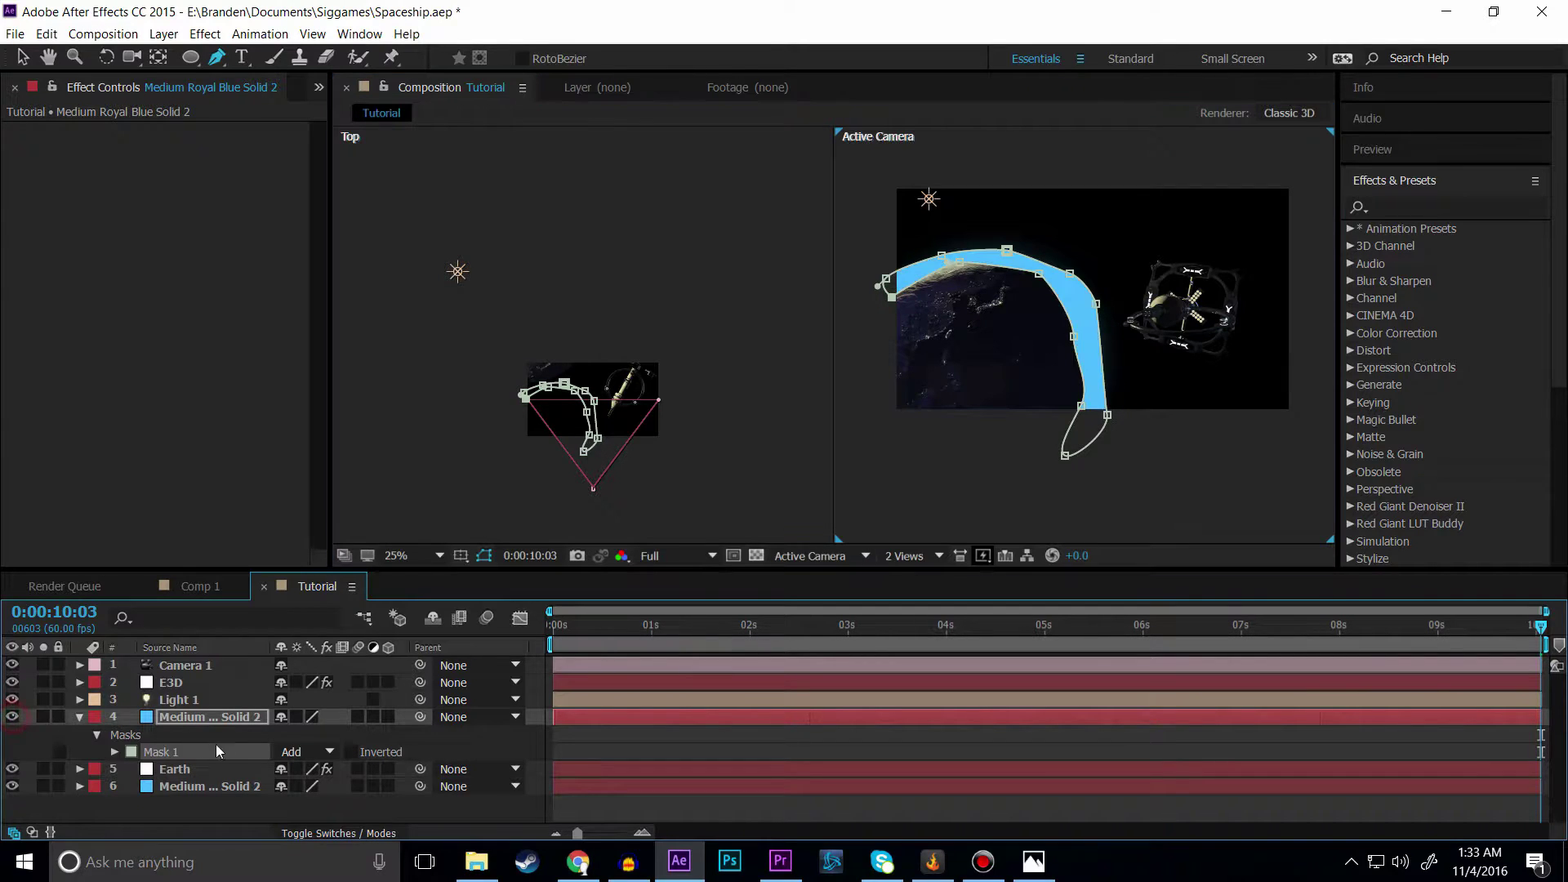
pyautogui.press('f')
pyautogui.moveTo(323, 756); pyautogui.dragTo(501, 733)
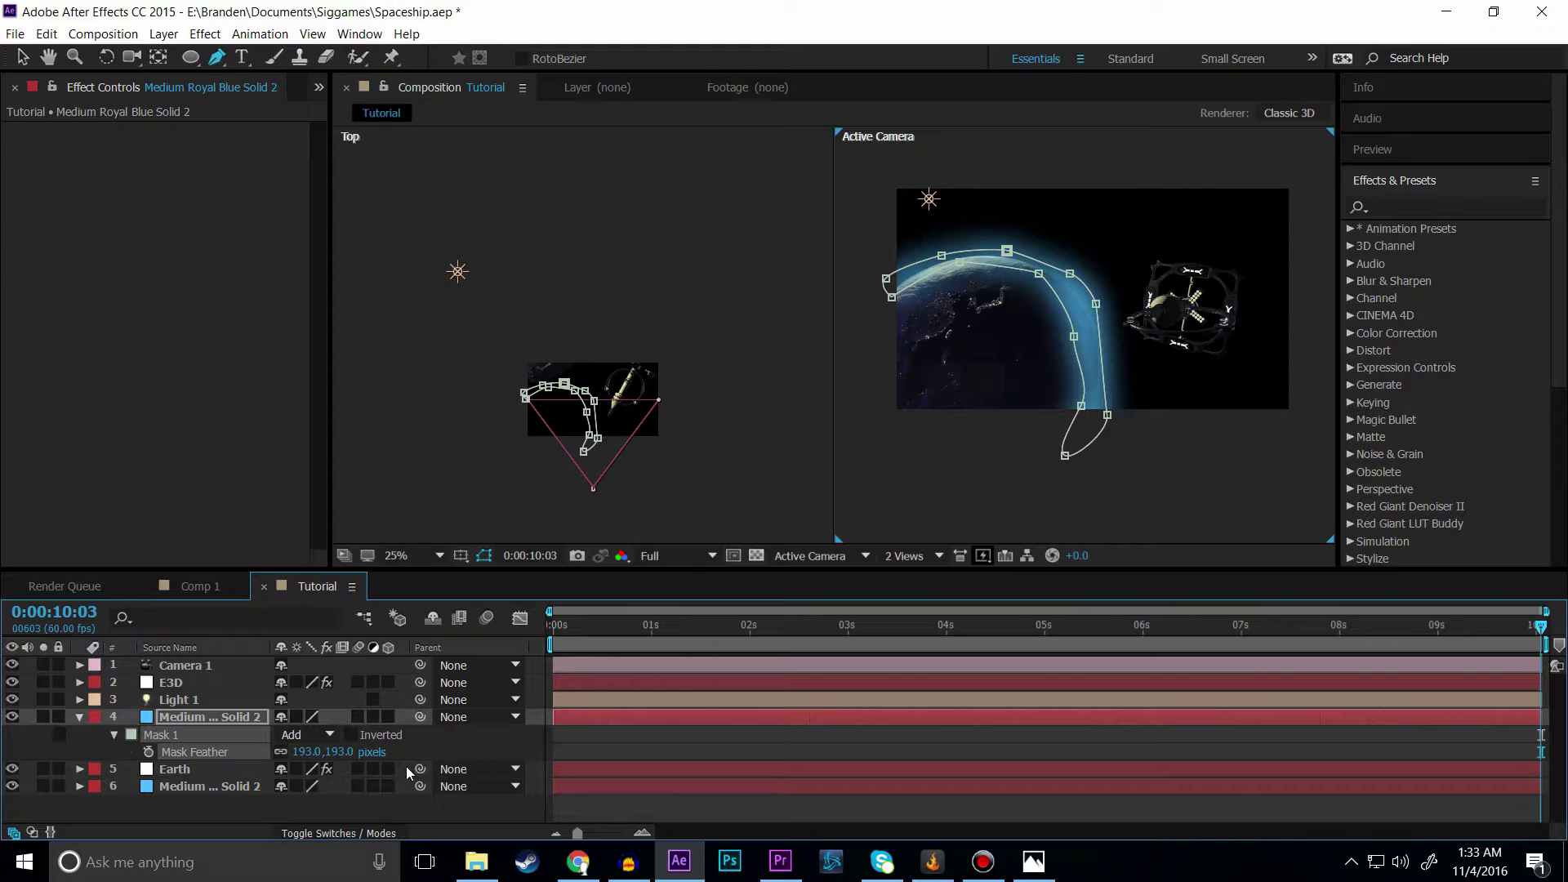
# Step: Lower the crescent-masked solid's opacity to 17% and collapse its layer properties
pyautogui.press('t')
pyautogui.moveTo(296, 737); pyautogui.dragTo(212, 739)
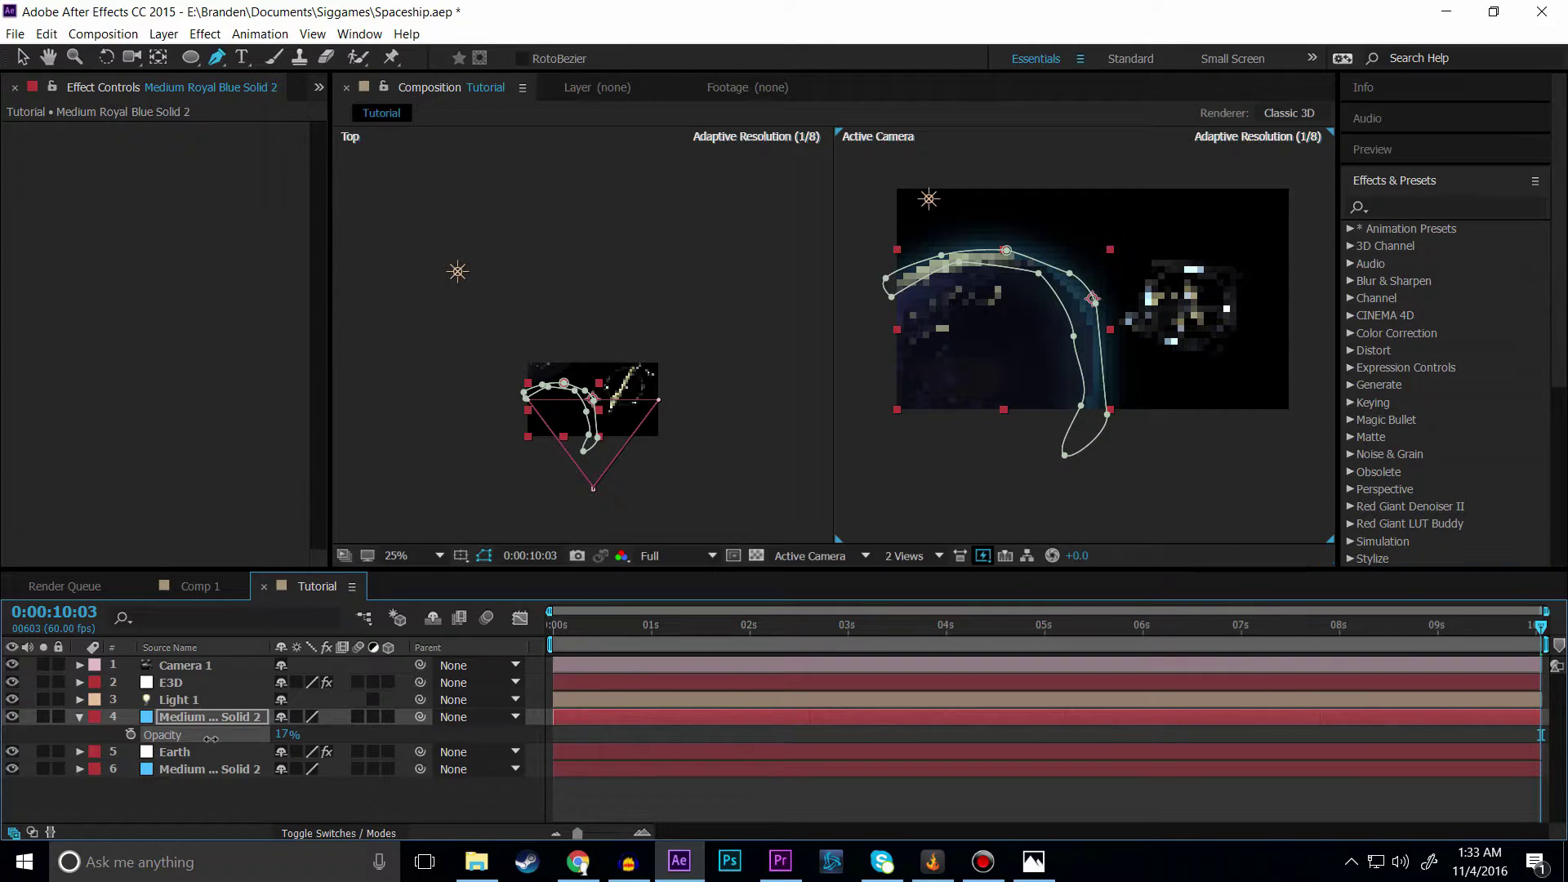
pyautogui.click(302, 794)
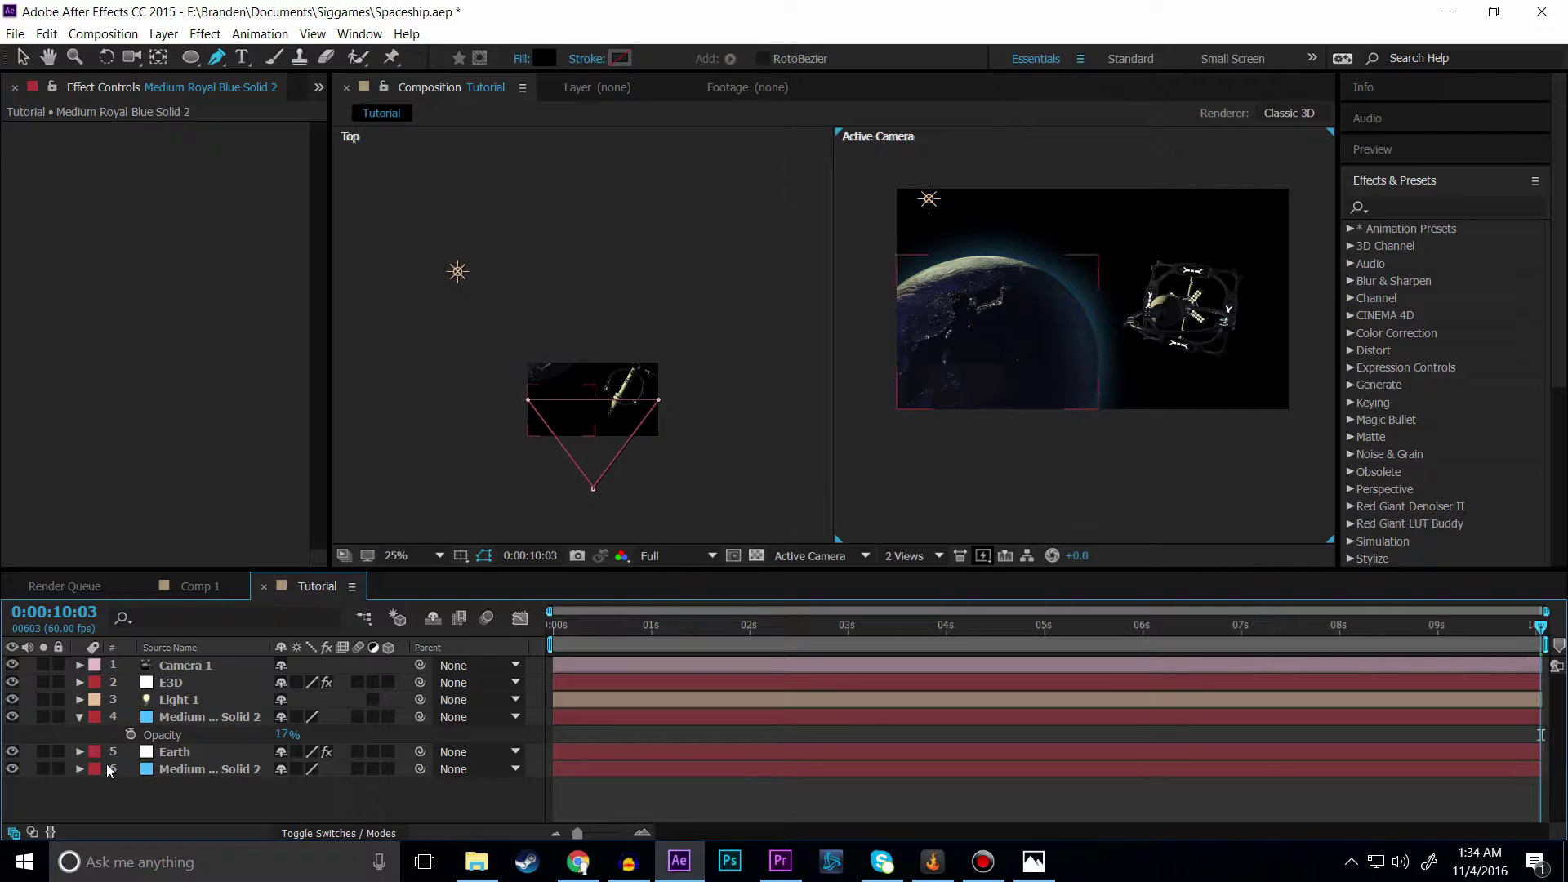
pyautogui.click(78, 717)
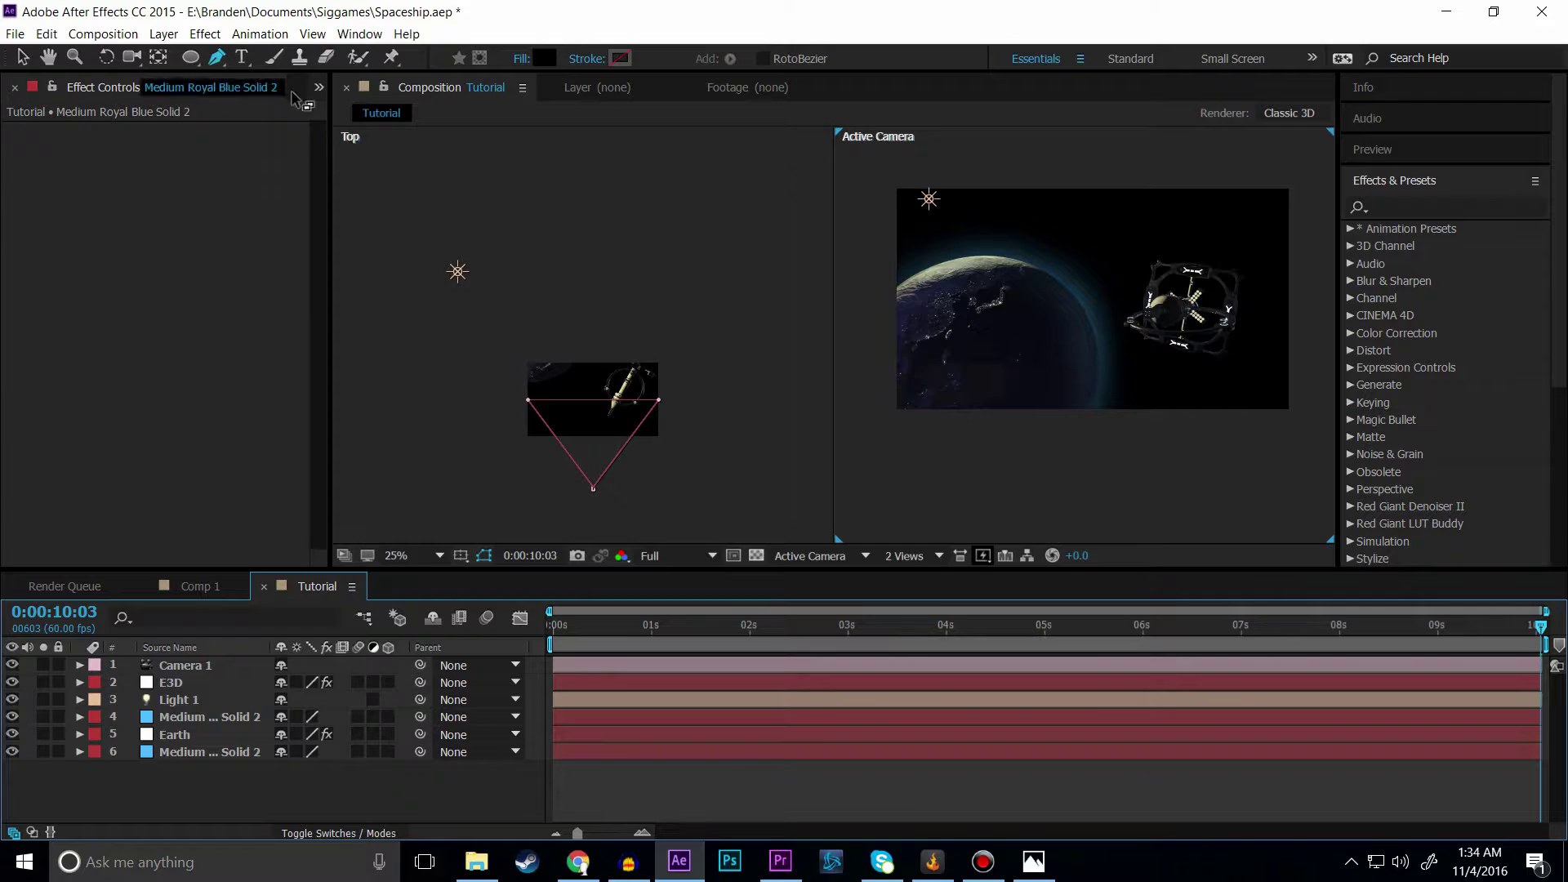
# Step: Add milkyway test.jpg from the project to the Tutorial composition as the lowest layer
pyautogui.click(318, 87)
pyautogui.click(380, 114)
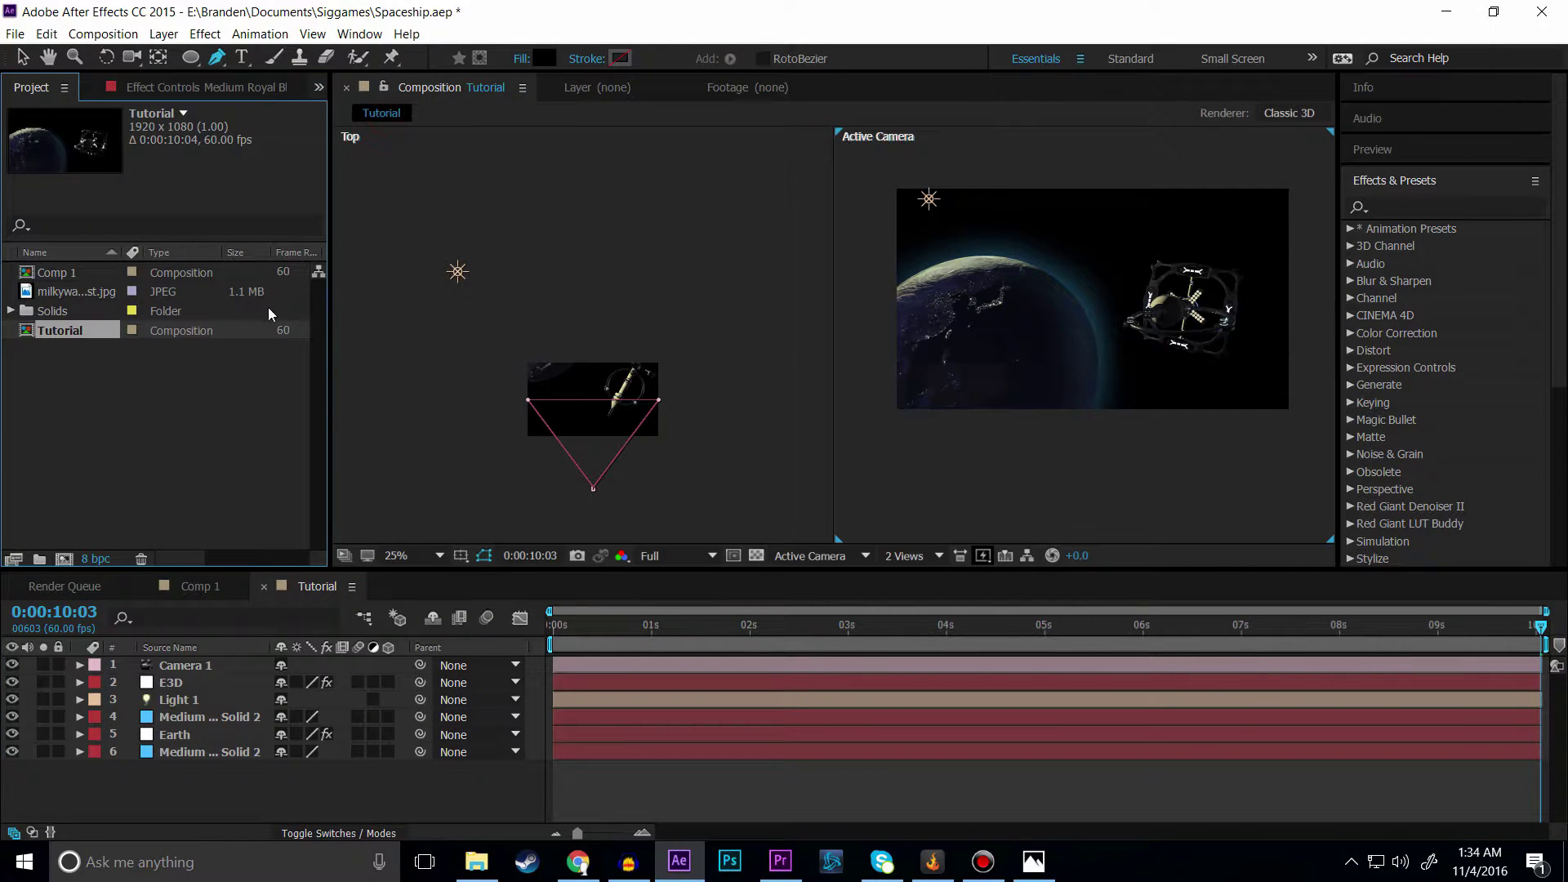
pyautogui.doubleClick(119, 376)
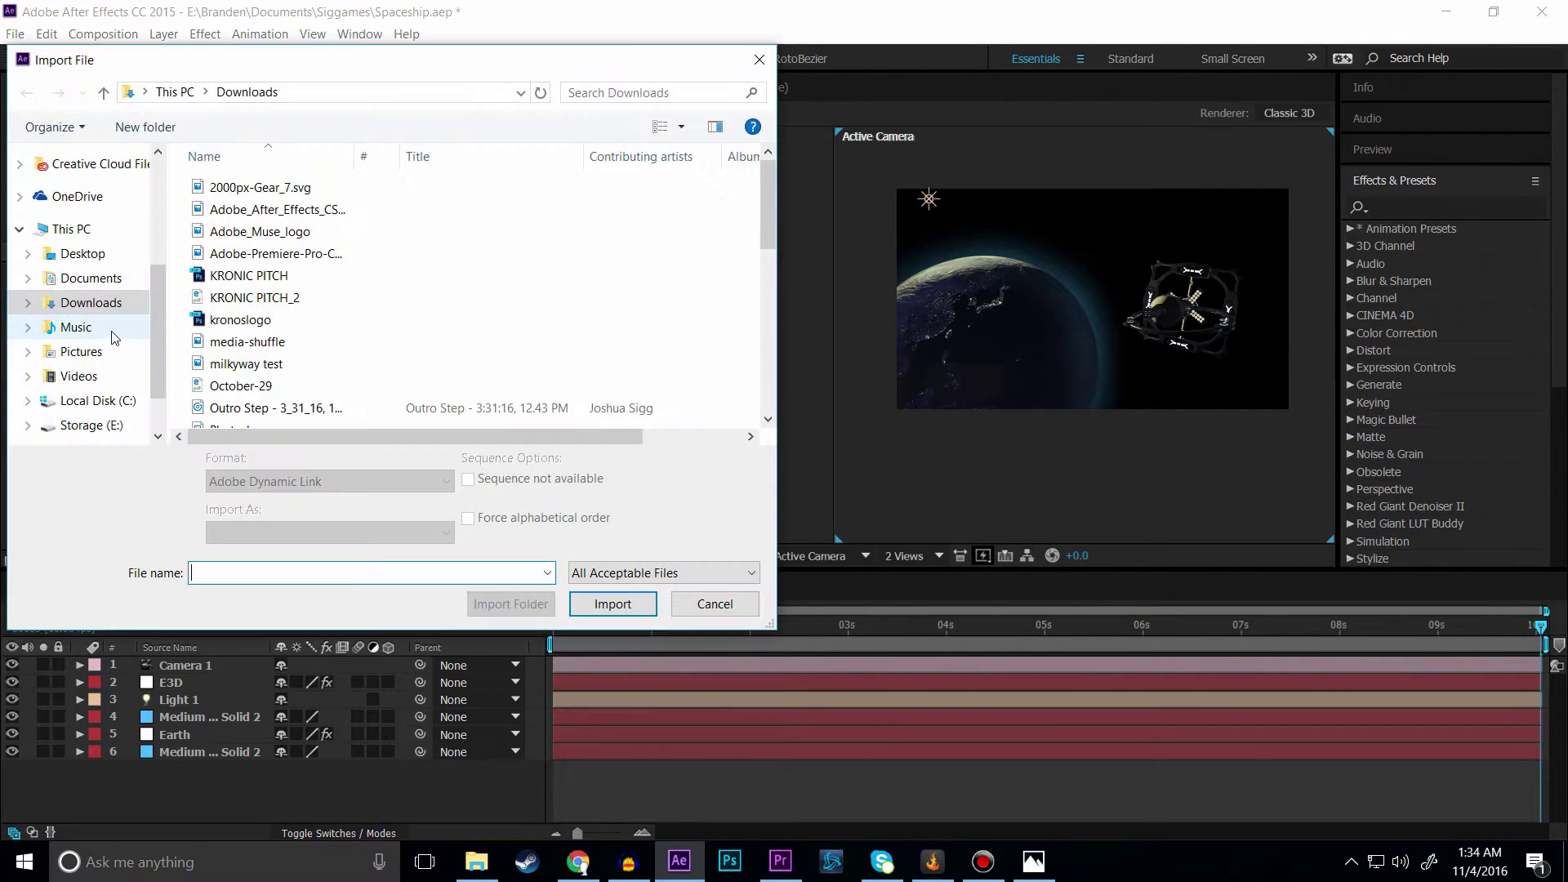
pyautogui.doubleClick(638, 181)
pyautogui.click(66, 293)
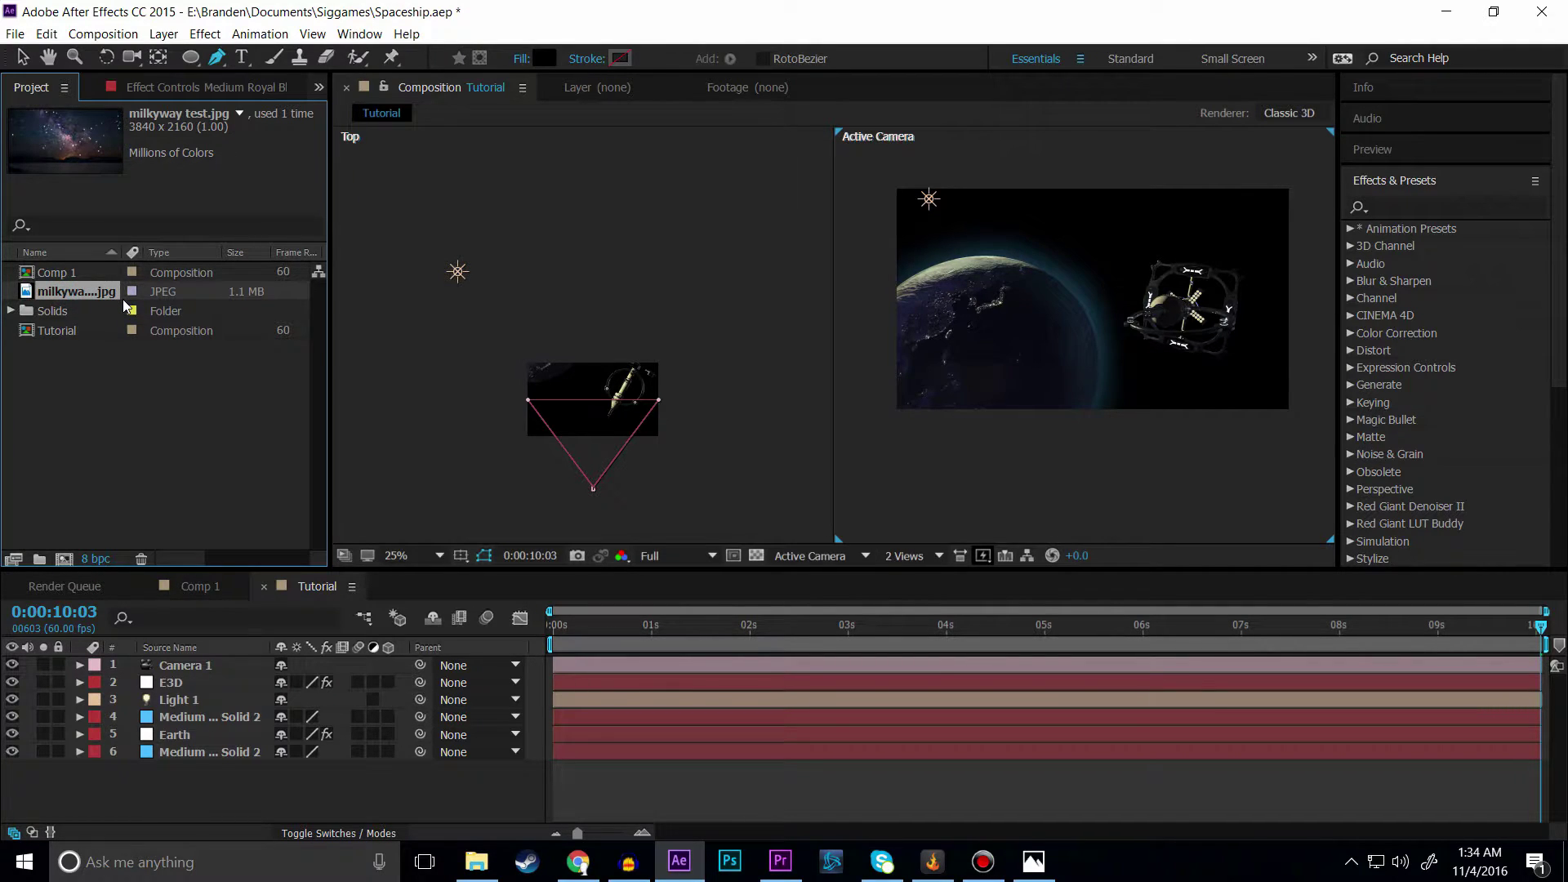
pyautogui.moveTo(56, 292); pyautogui.dragTo(169, 776)
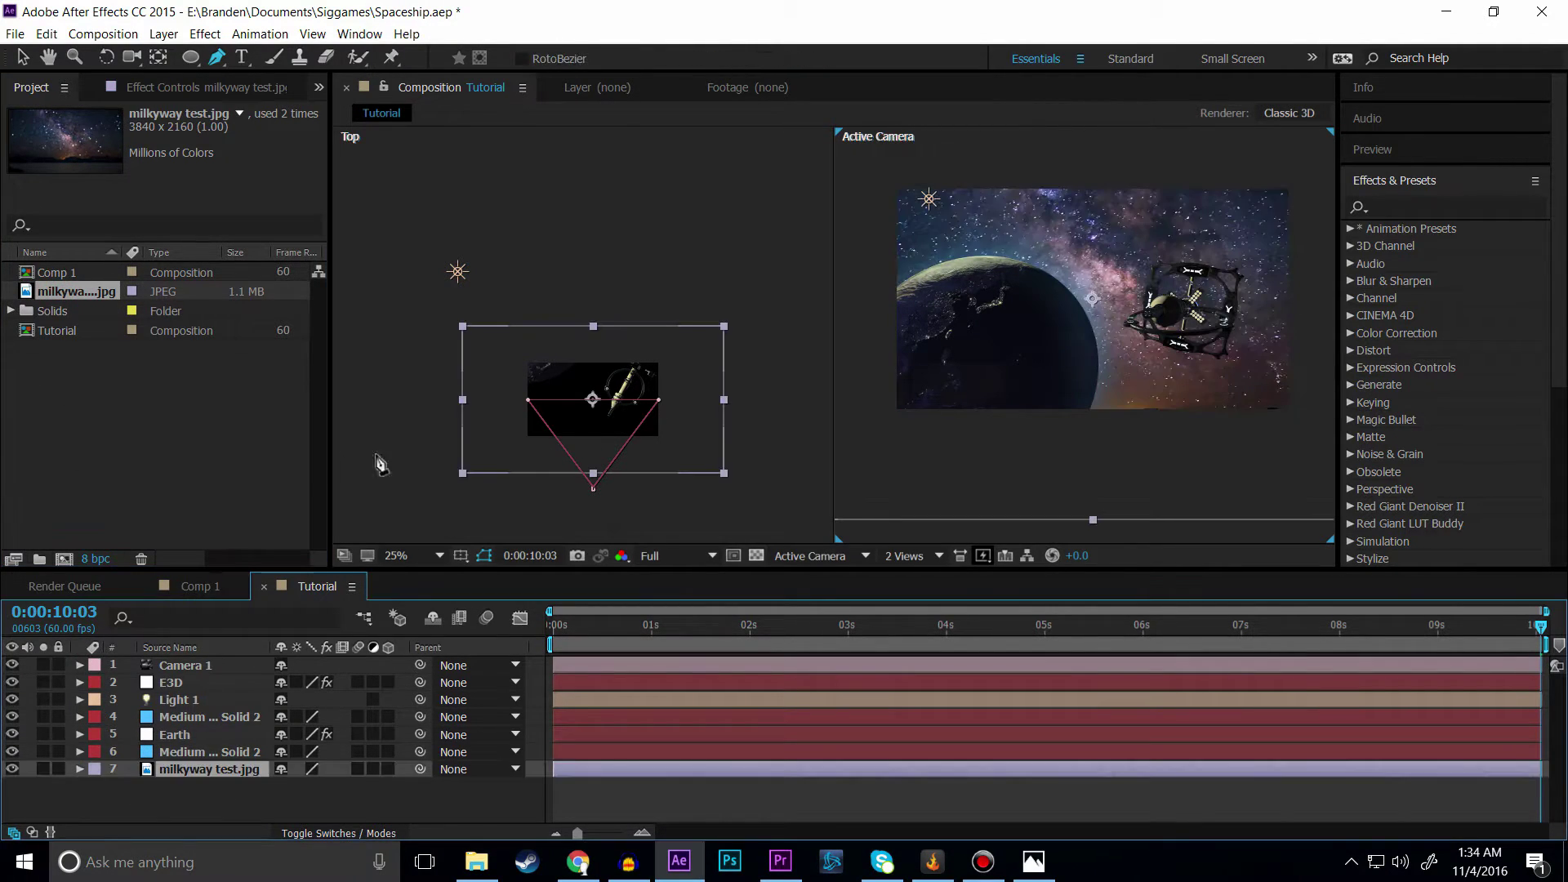
# Step: Scale the milkyway test.jpg layer to 76% and shift it so its landscape horizon lies outside the frame
pyautogui.press('v')
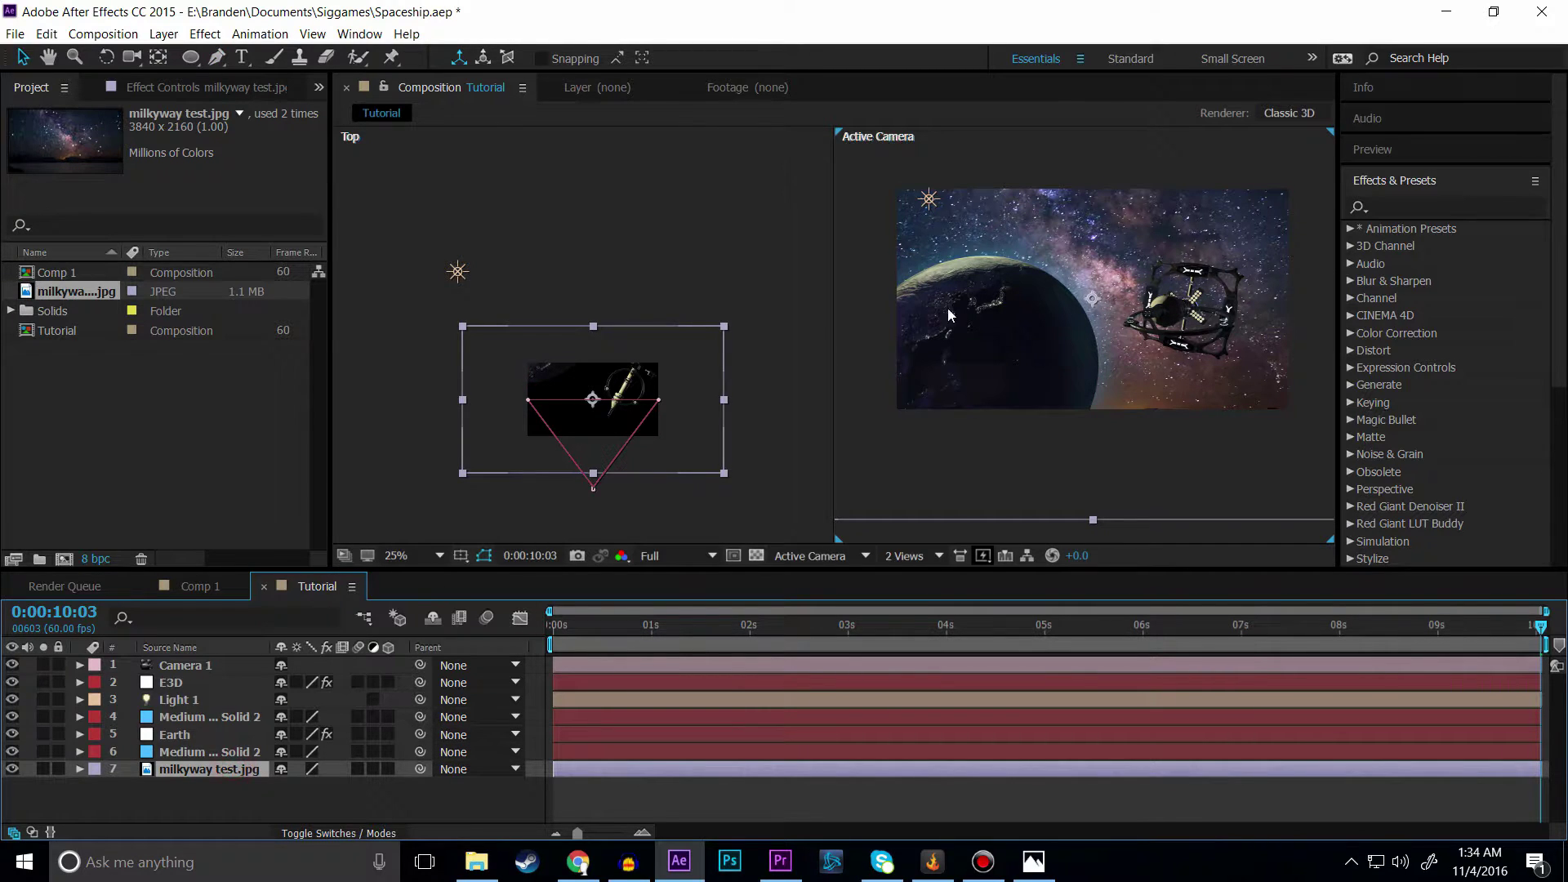
pyautogui.moveTo(1075, 248); pyautogui.dragTo(1111, 264)
pyautogui.press('s')
pyautogui.moveTo(320, 788); pyautogui.dragTo(285, 795)
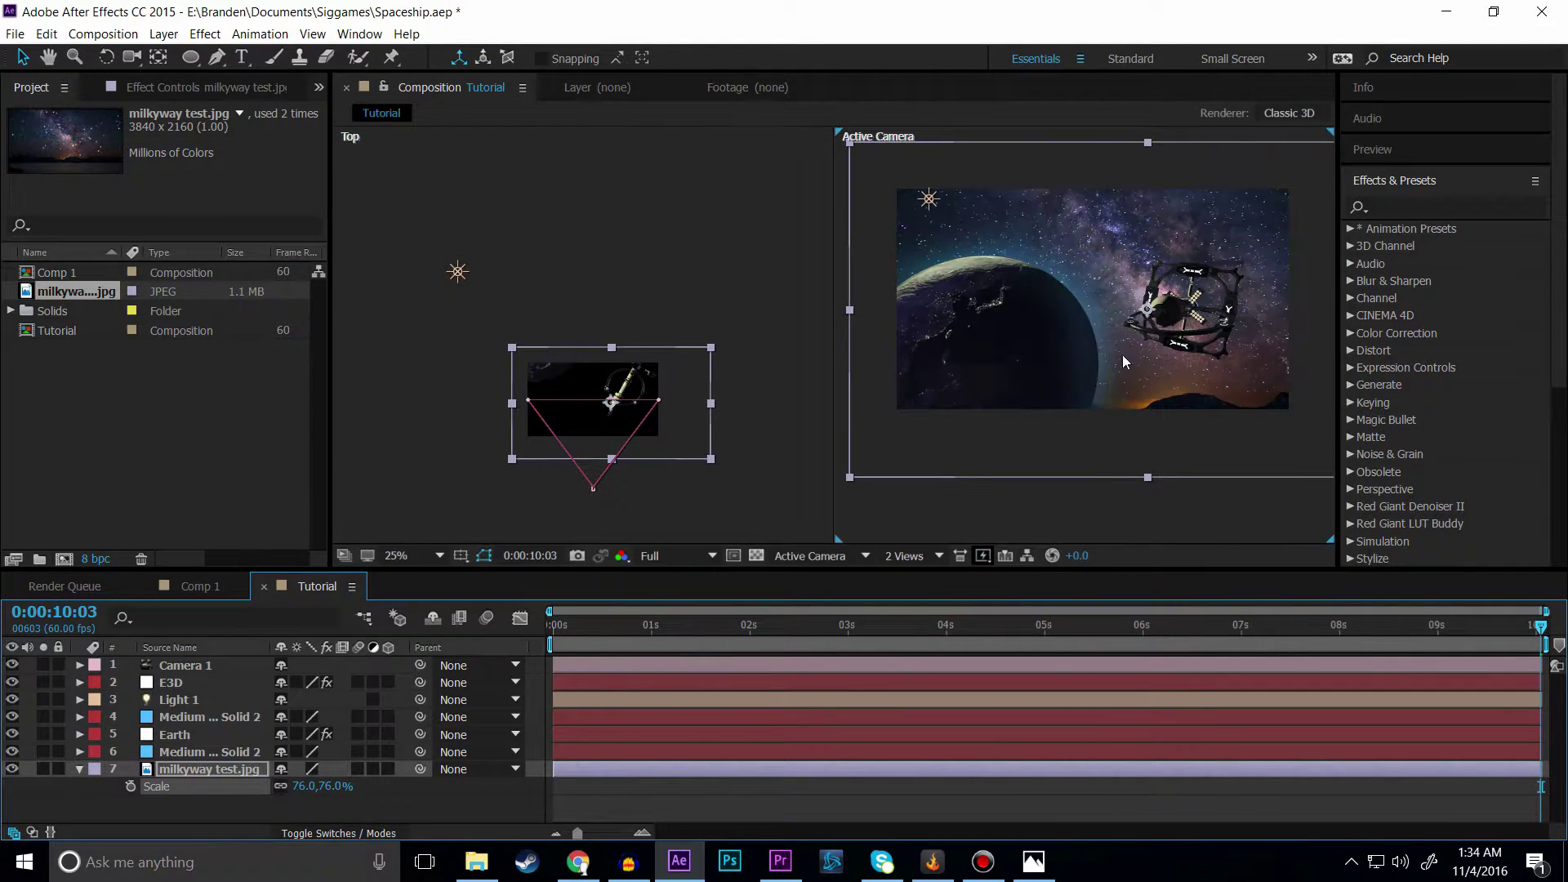
pyautogui.moveTo(1124, 375); pyautogui.dragTo(1146, 398)
# Step: Set the milkyway test.jpg layer's opacity to 6%
pyautogui.press('t')
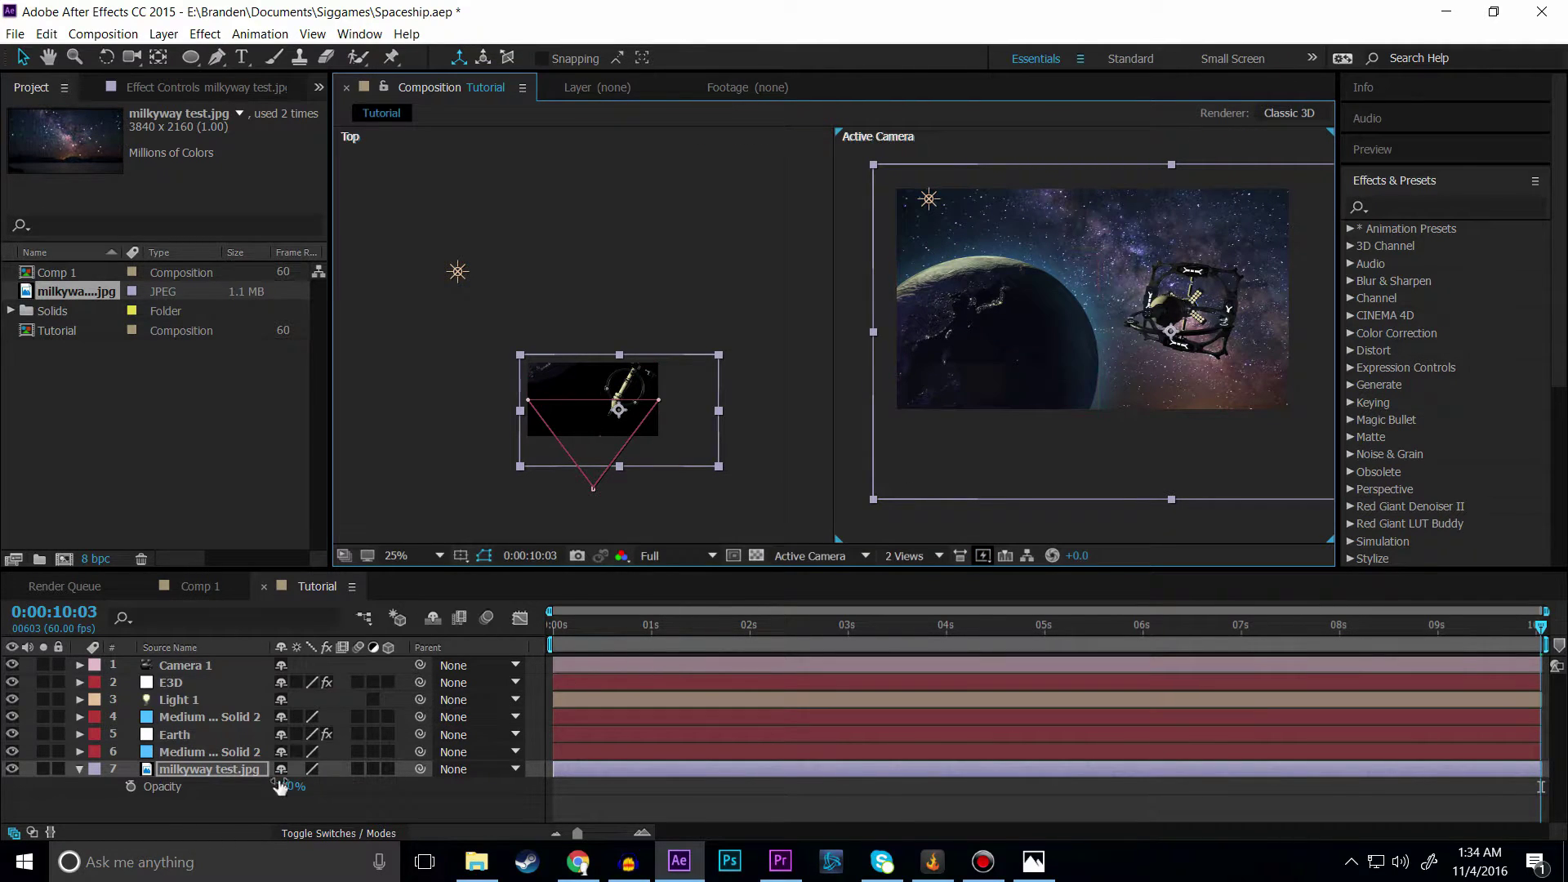
pyautogui.moveTo(290, 787); pyautogui.dragTo(203, 798)
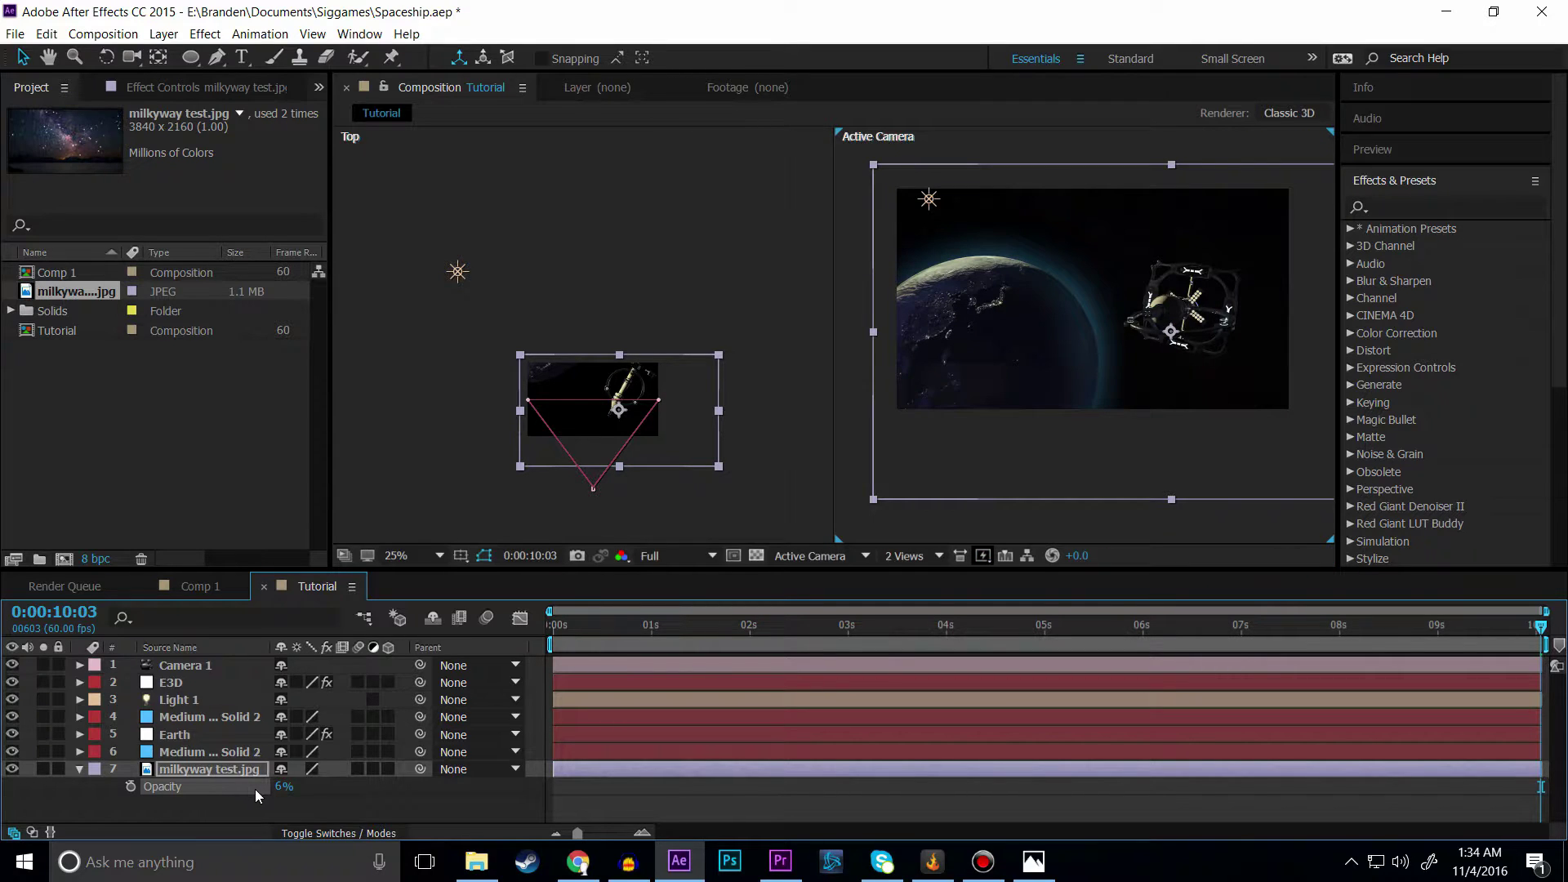
# Step: Raise the milkyway test.jpg layer's opacity to 10%
pyautogui.click(277, 789)
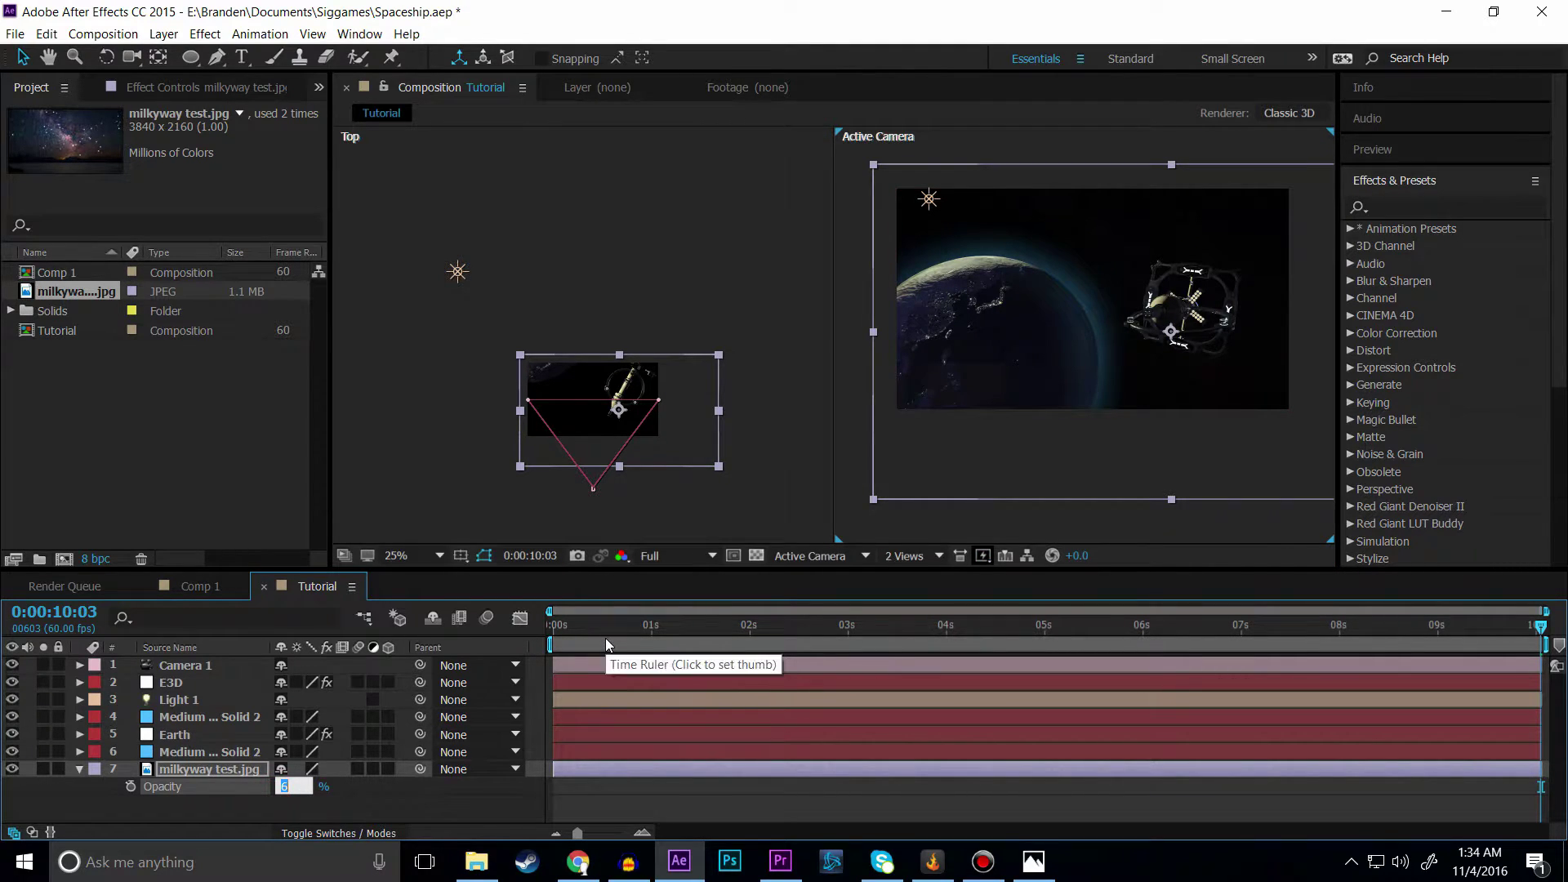
pyautogui.press('Return')
pyautogui.click(283, 787)
pyautogui.write('1')
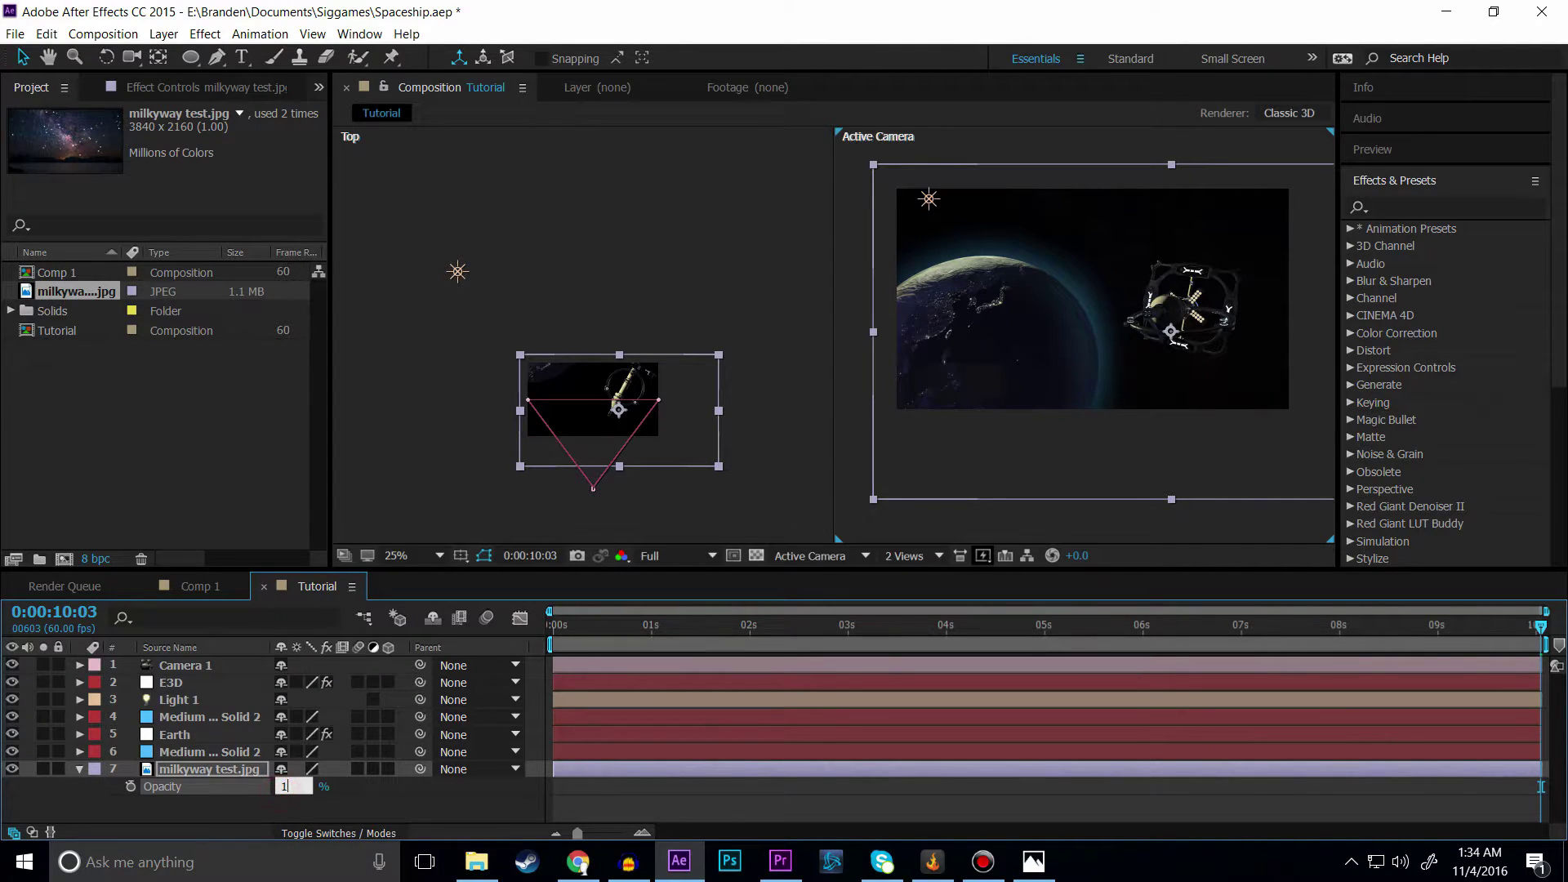
pyautogui.write('0')
pyautogui.press('Return')
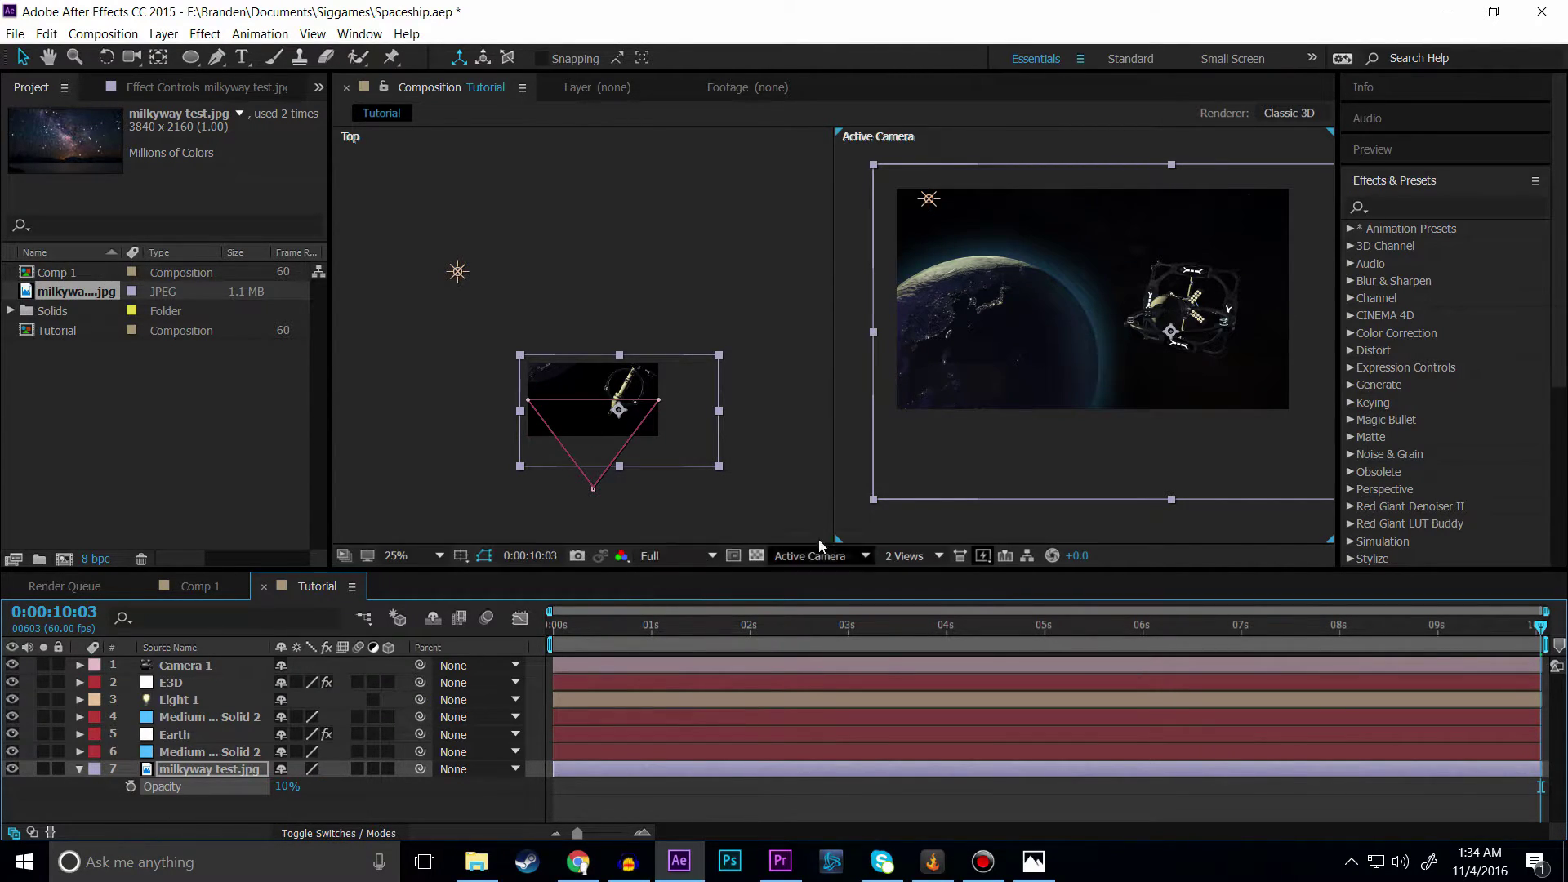
# Step: Switch the composition viewer to a single Active Camera view with magnification set to Fit up to 100%
pyautogui.click(414, 558)
pyautogui.click(1017, 497)
pyautogui.click(413, 558)
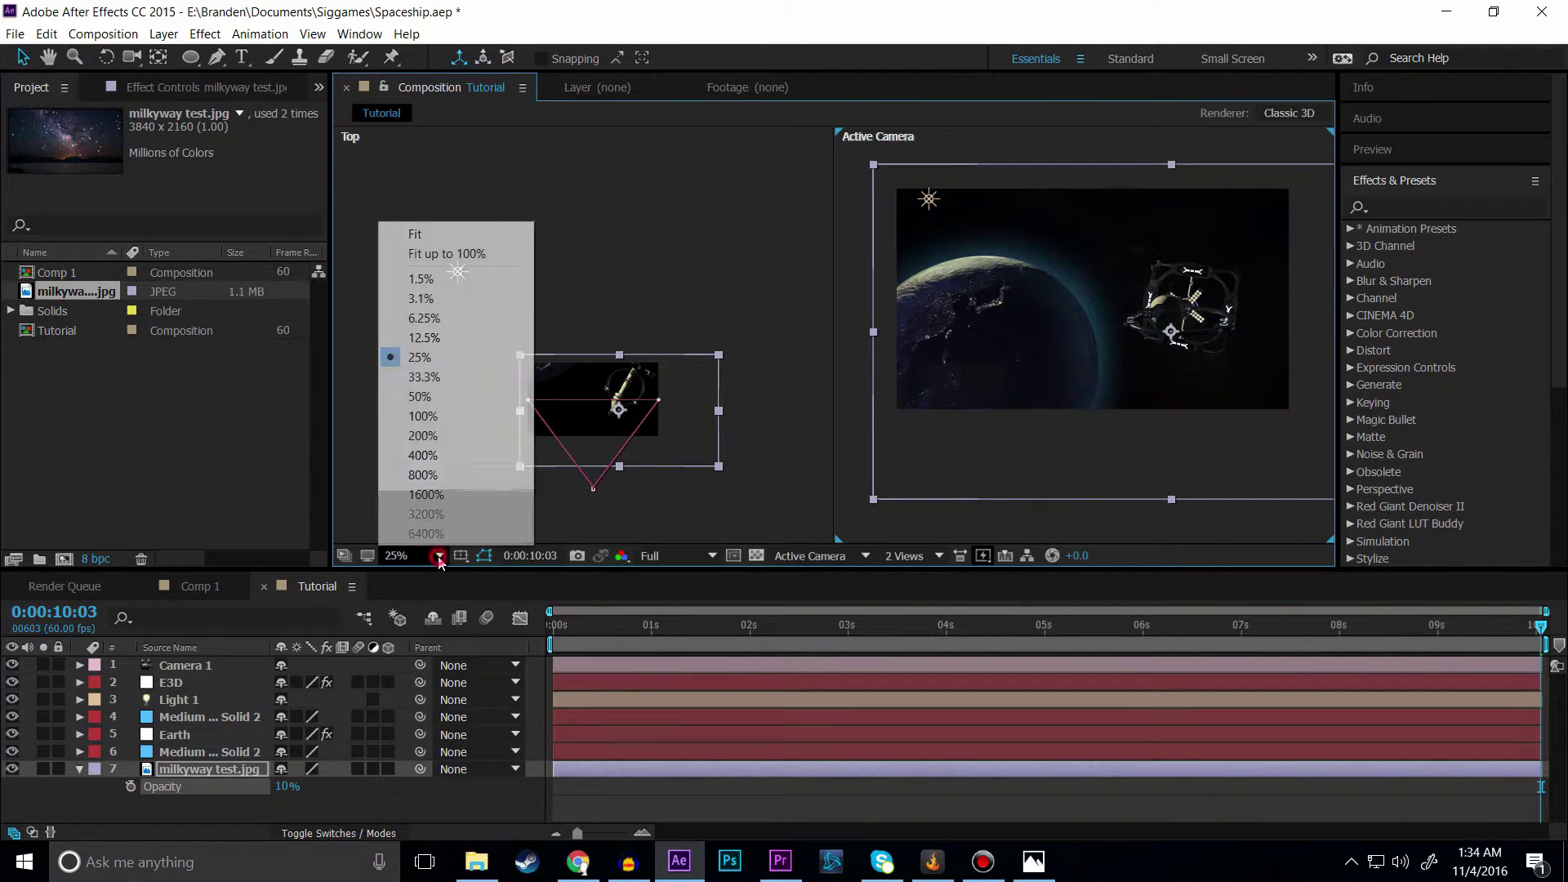
pyautogui.click(901, 511)
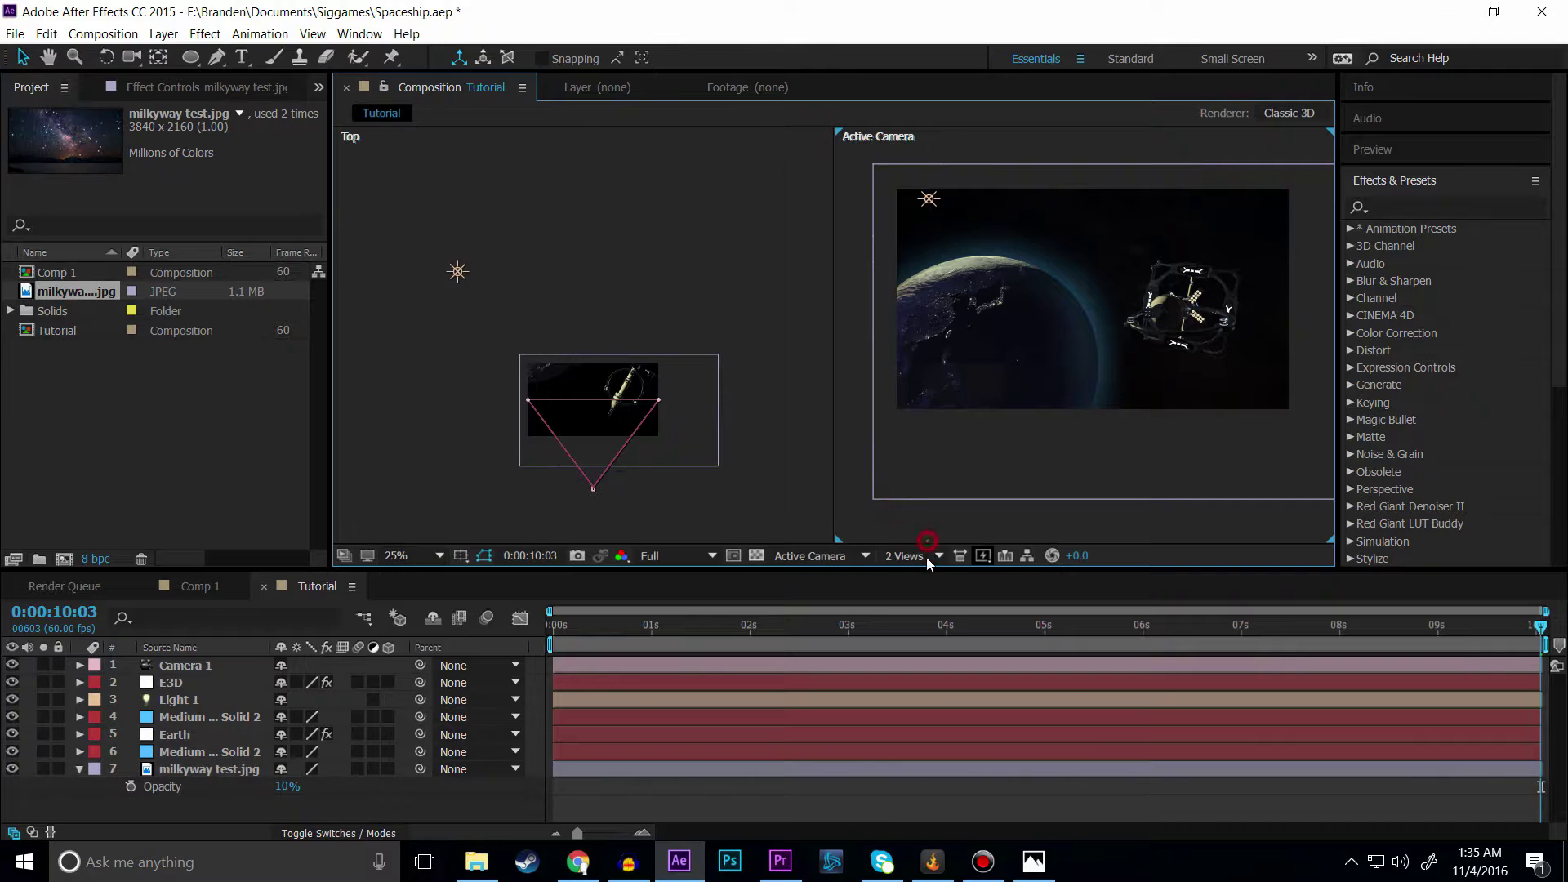
pyautogui.click(927, 557)
pyautogui.click(917, 577)
pyautogui.click(393, 557)
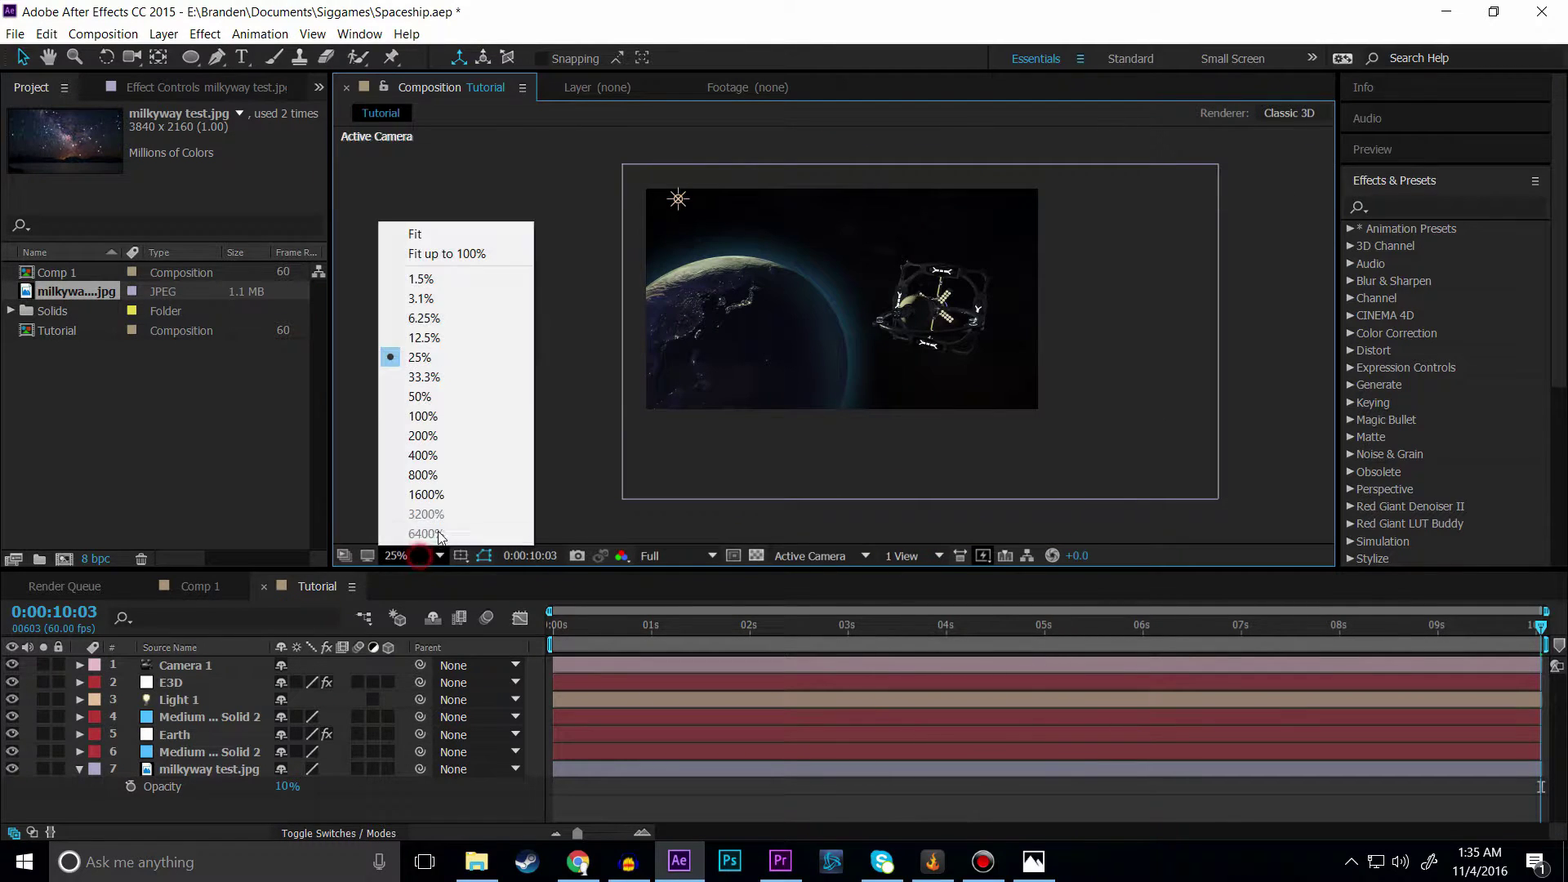
pyautogui.click(469, 255)
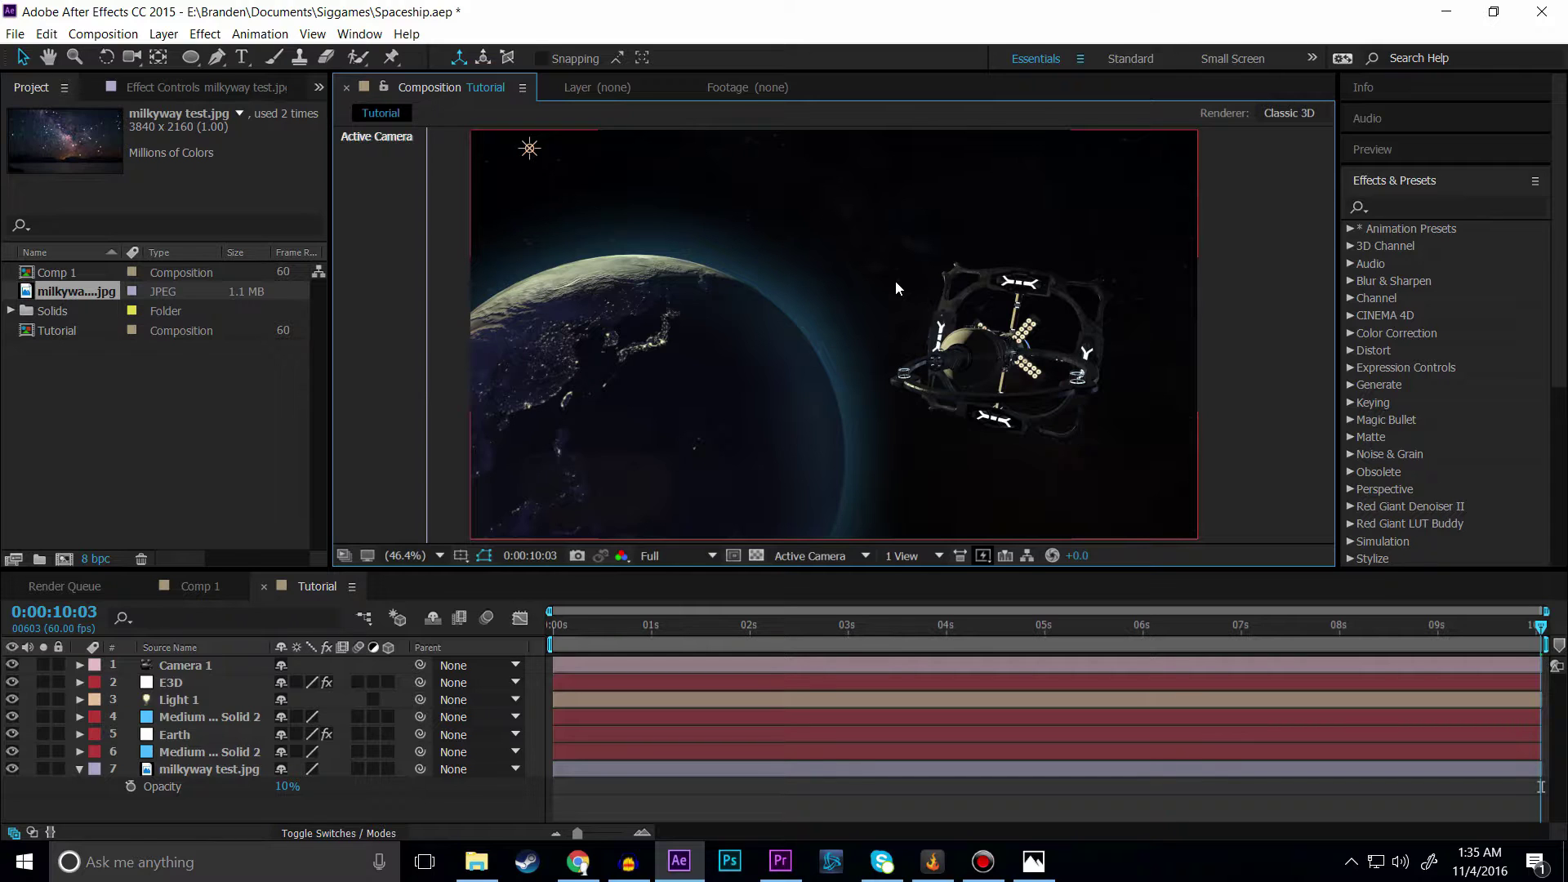
# Step: Examine the effect settings of the atmosphere layer in Comp 1
pyautogui.click(190, 585)
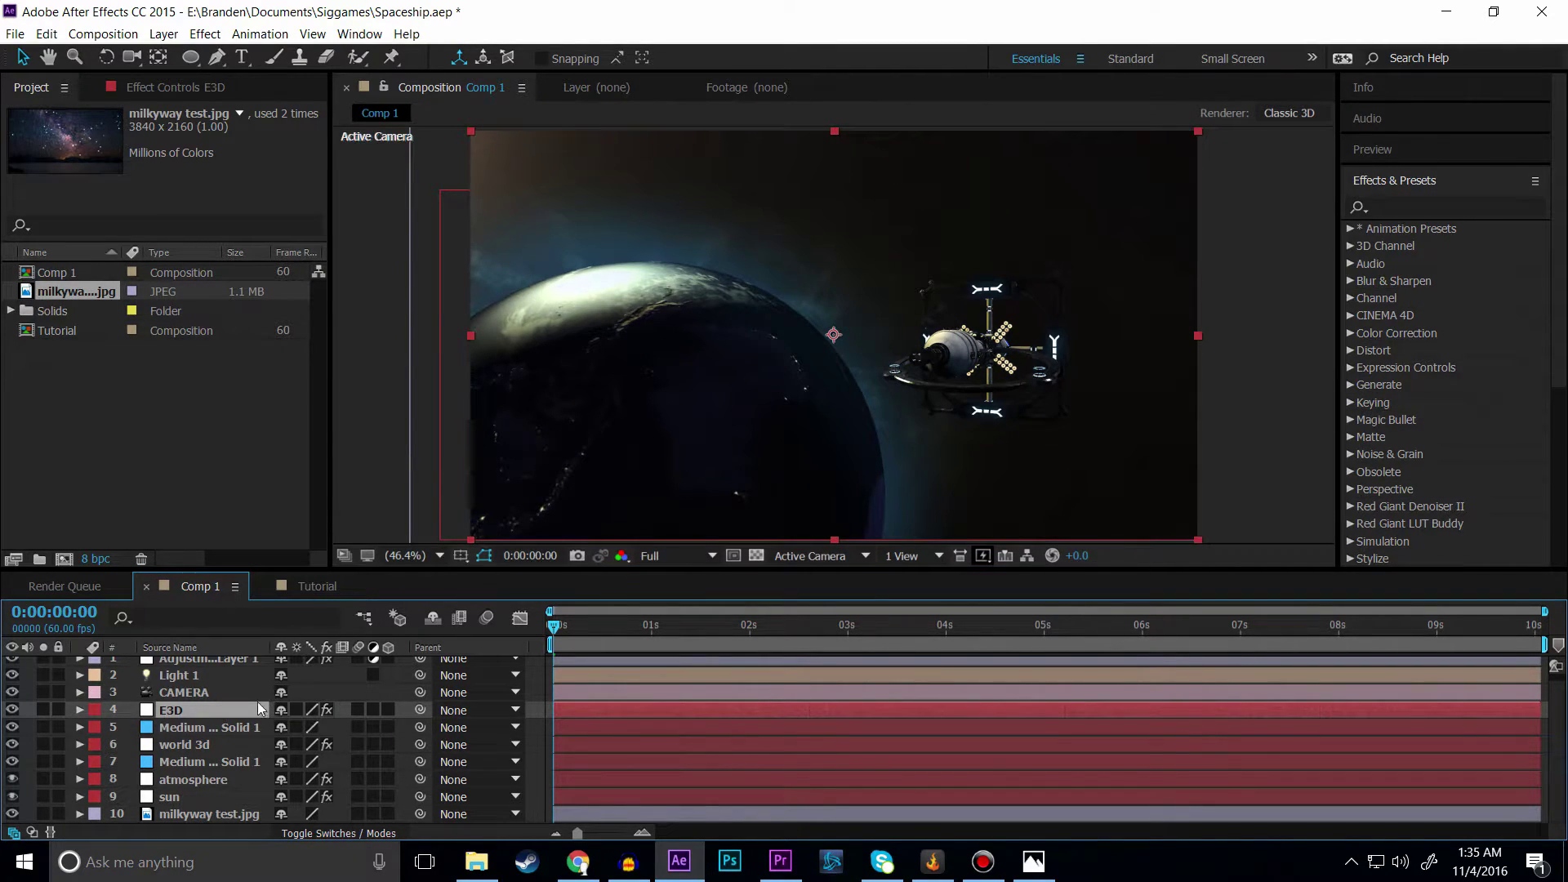
pyautogui.click(204, 743)
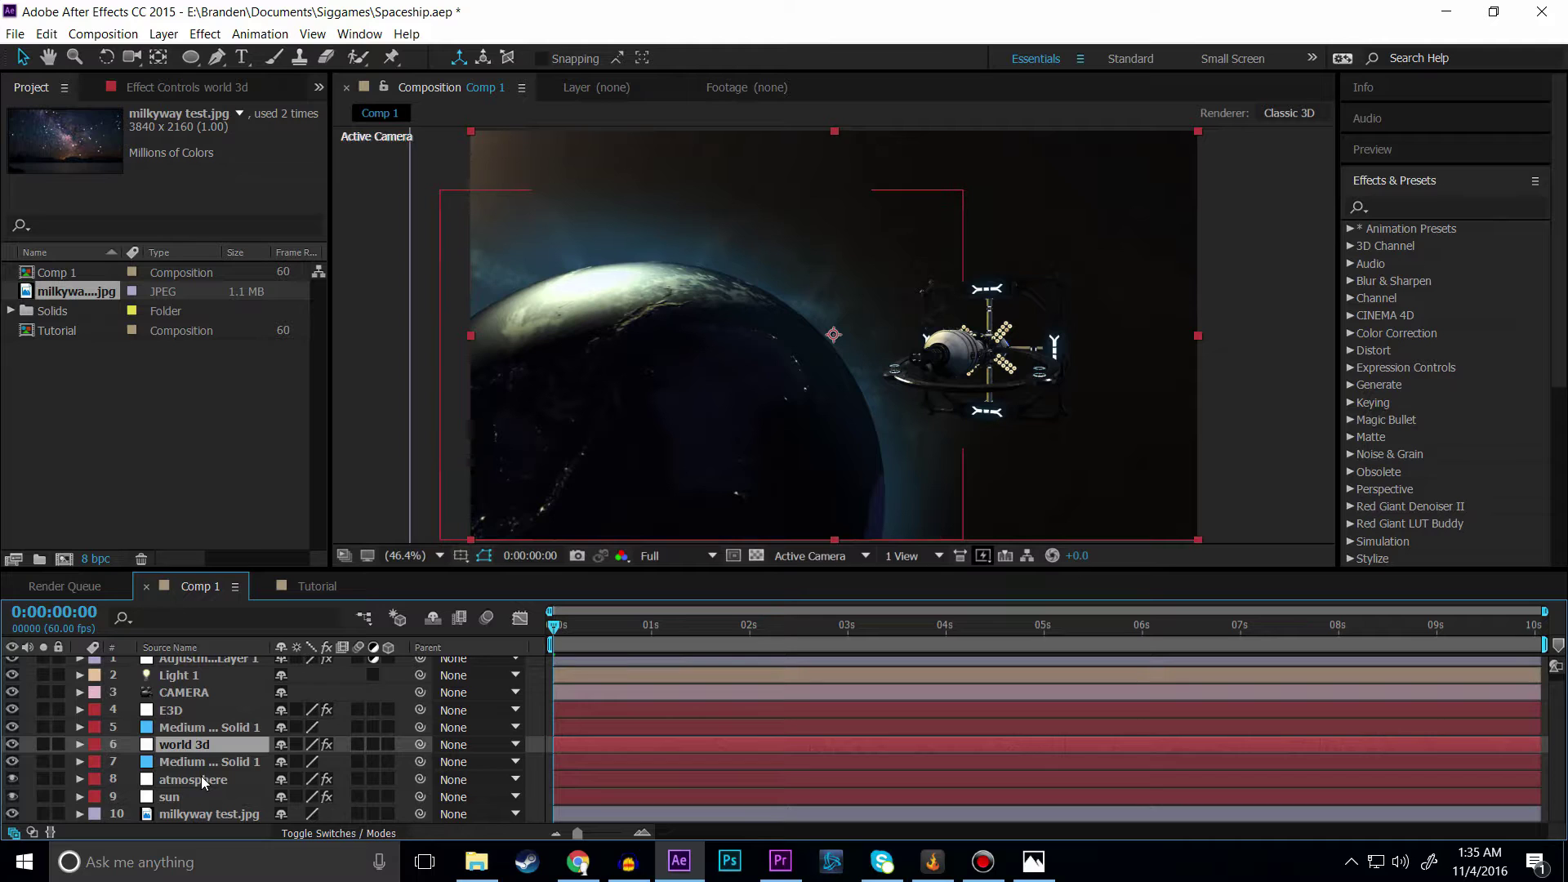
pyautogui.click(201, 779)
pyautogui.click(199, 87)
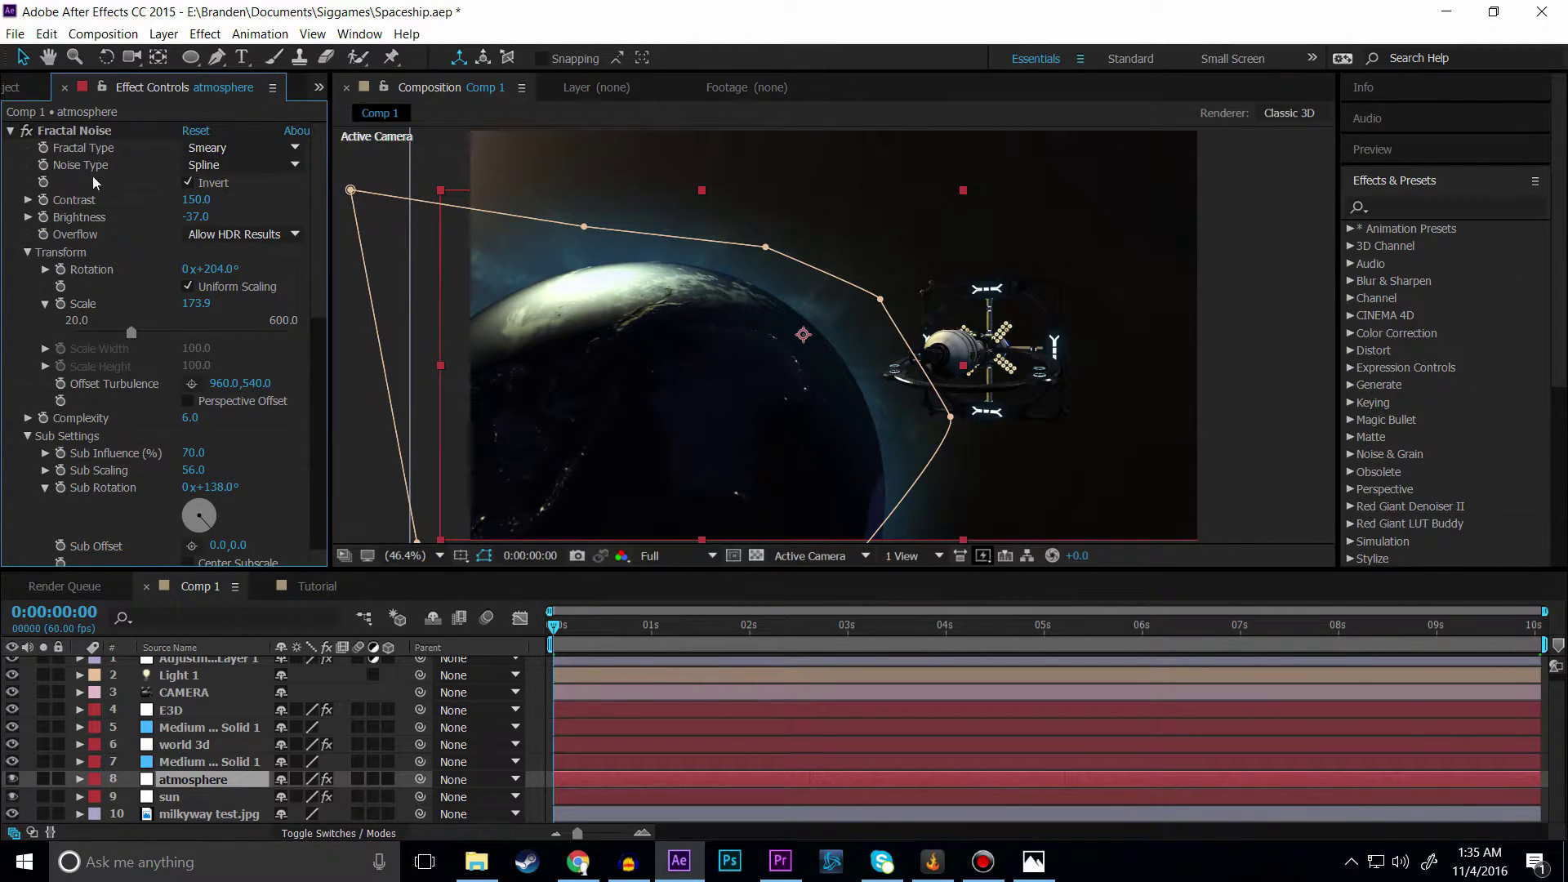
# Step: Create a 1920 x 1080 px solid named Atmosphere in the Tutorial composition, coloured grey 9A9C9E
pyautogui.click(317, 586)
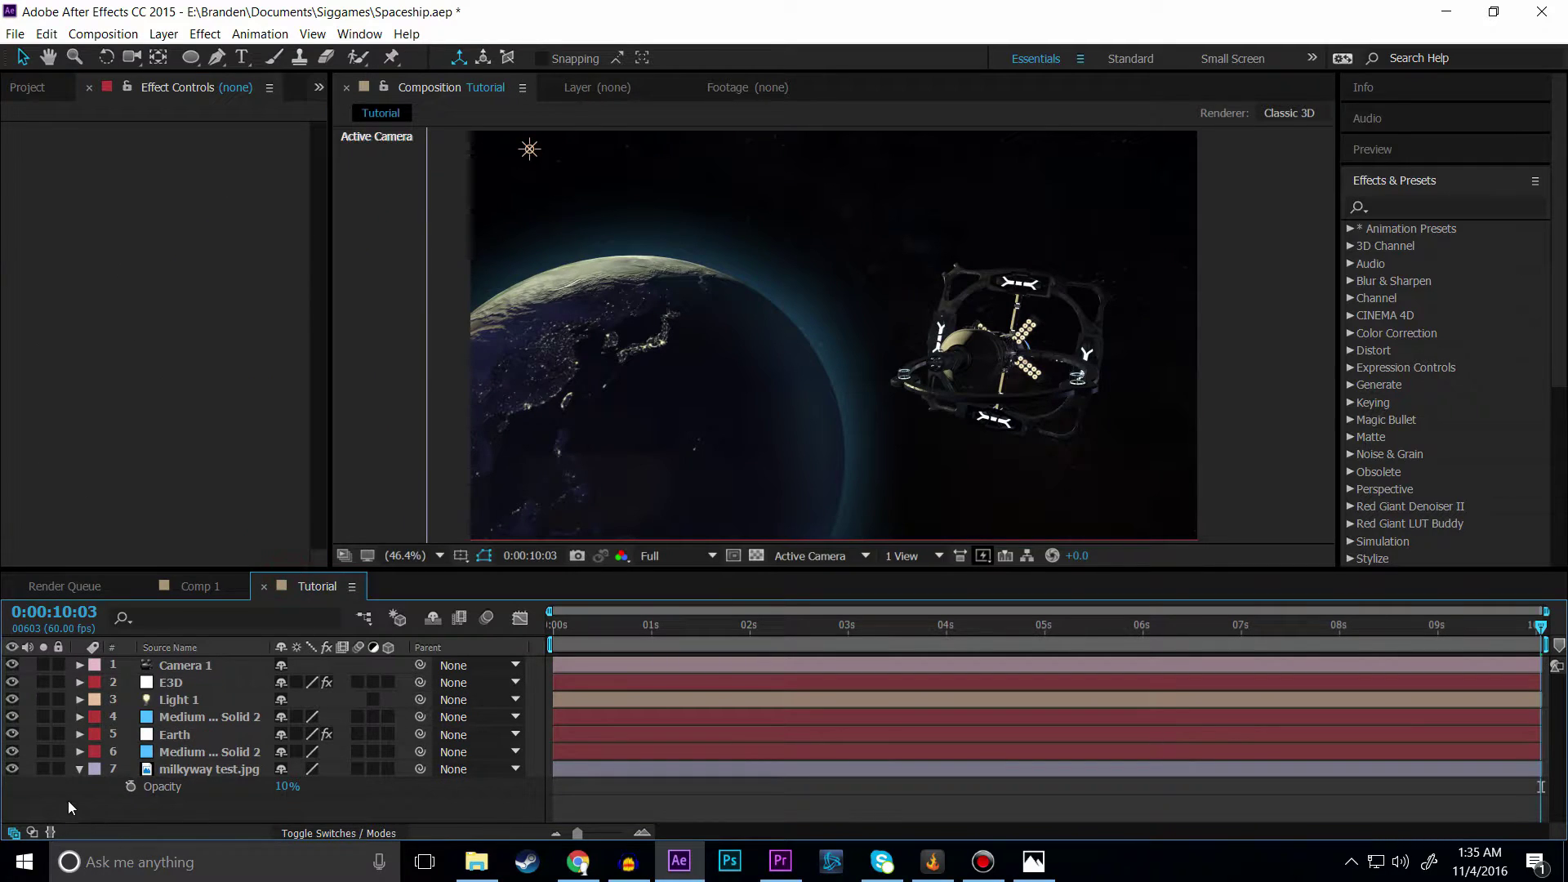
pyautogui.click(78, 769)
pyautogui.rightClick(166, 794)
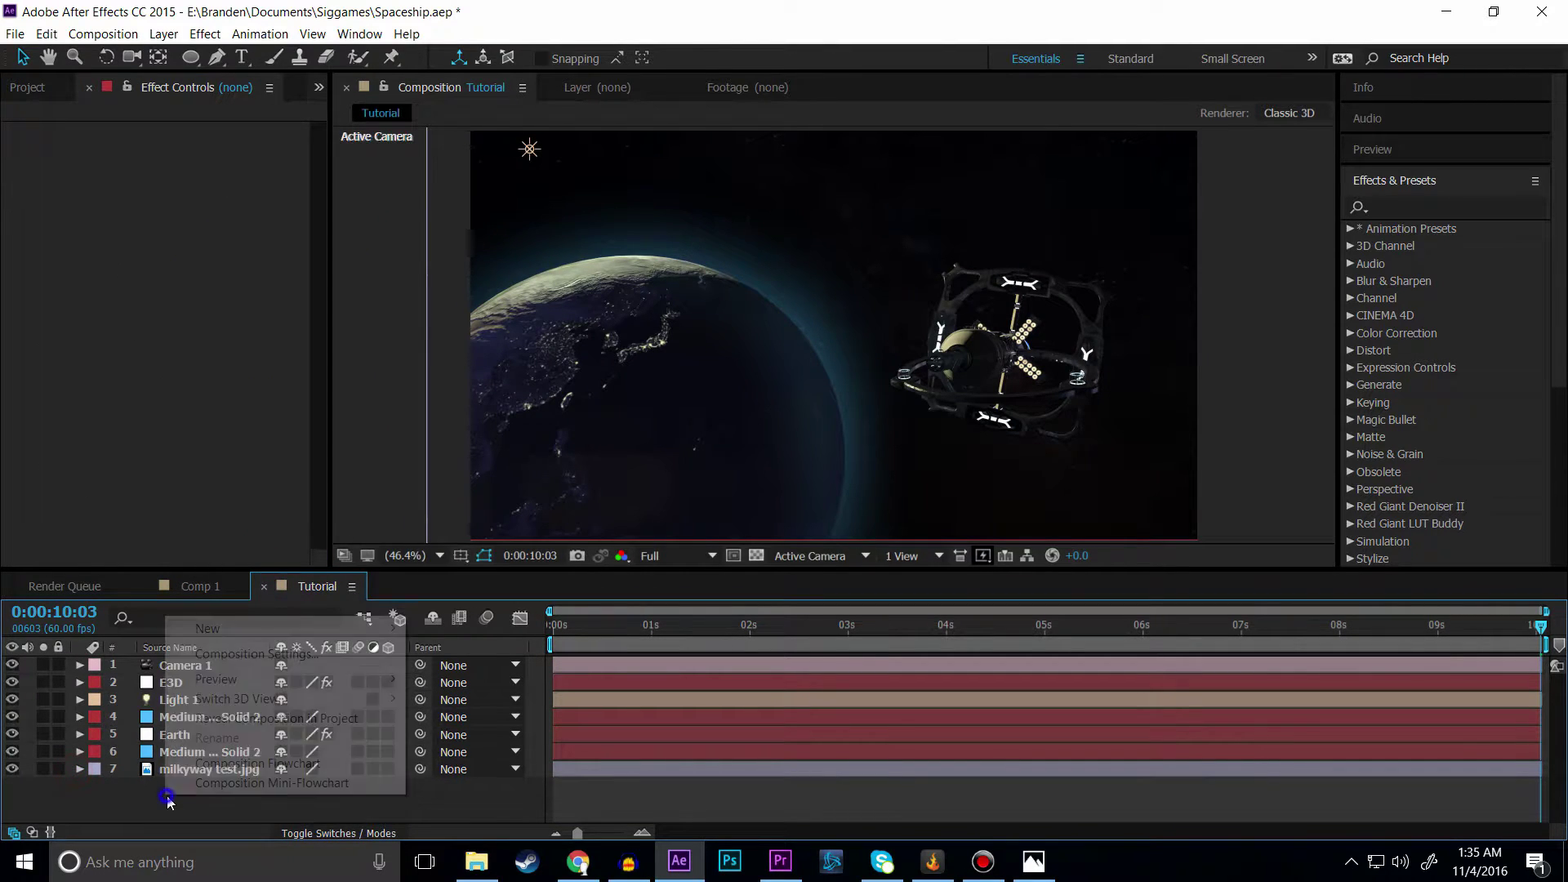
pyautogui.moveTo(210, 628)
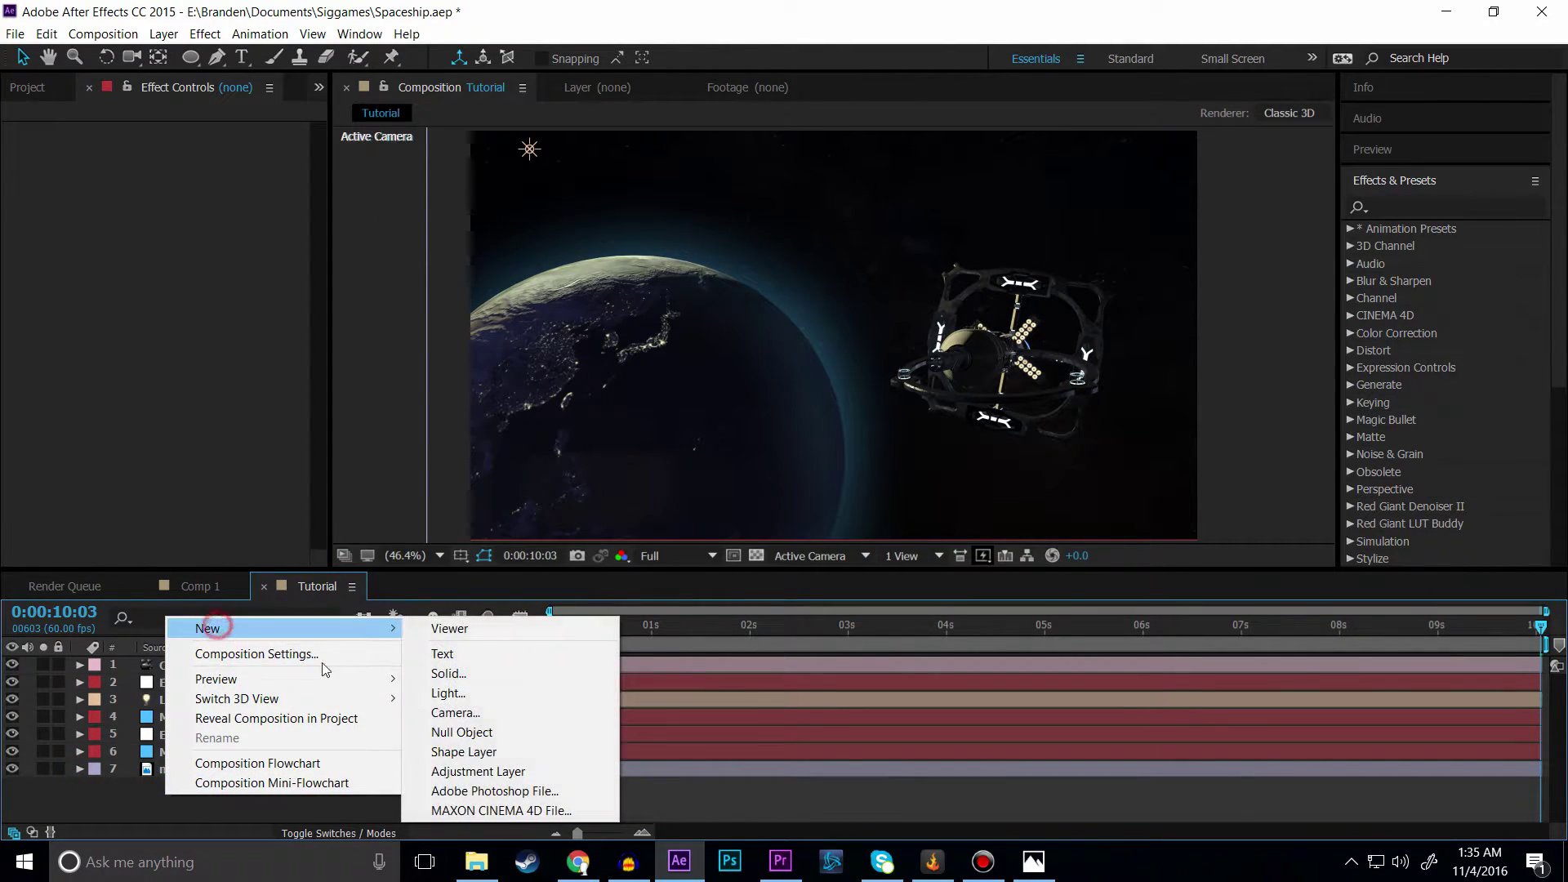
pyautogui.click(493, 668)
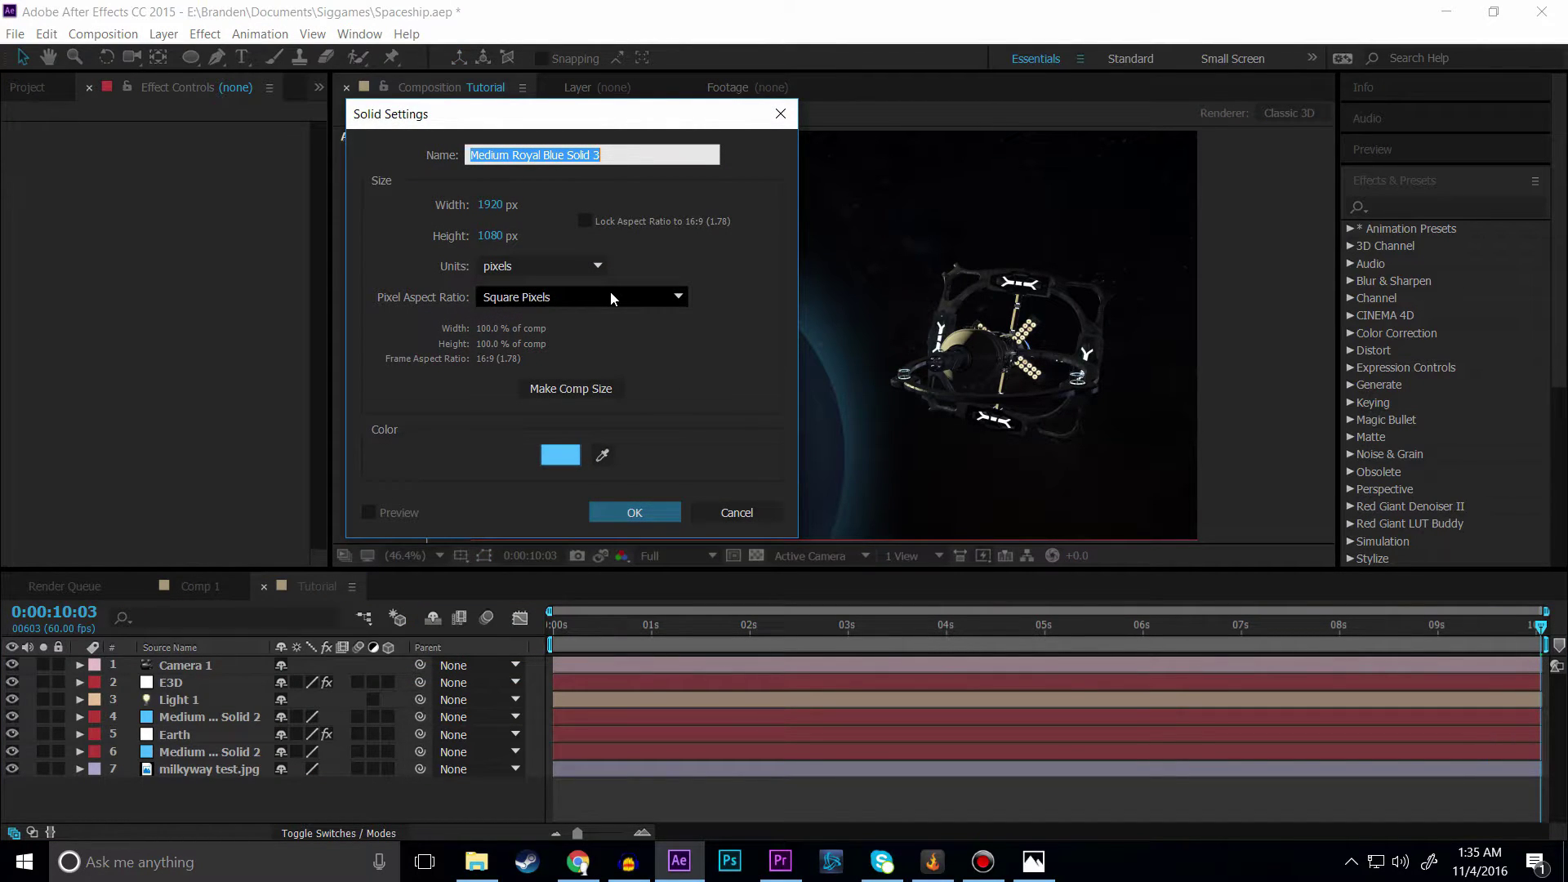
pyautogui.write('Atmosphere')
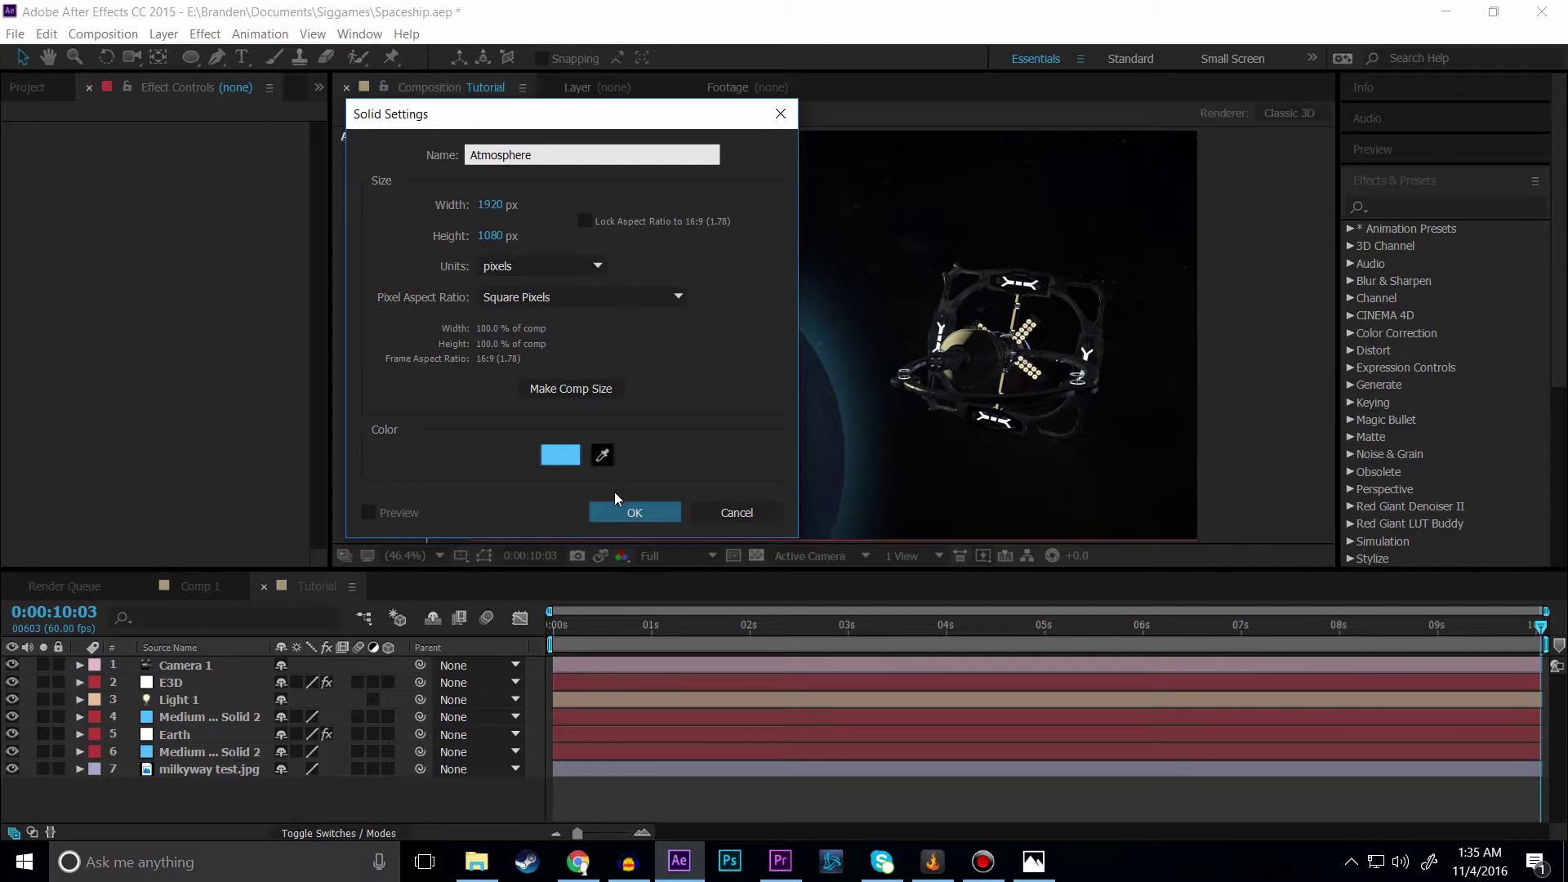
pyautogui.click(560, 455)
pyautogui.click(451, 465)
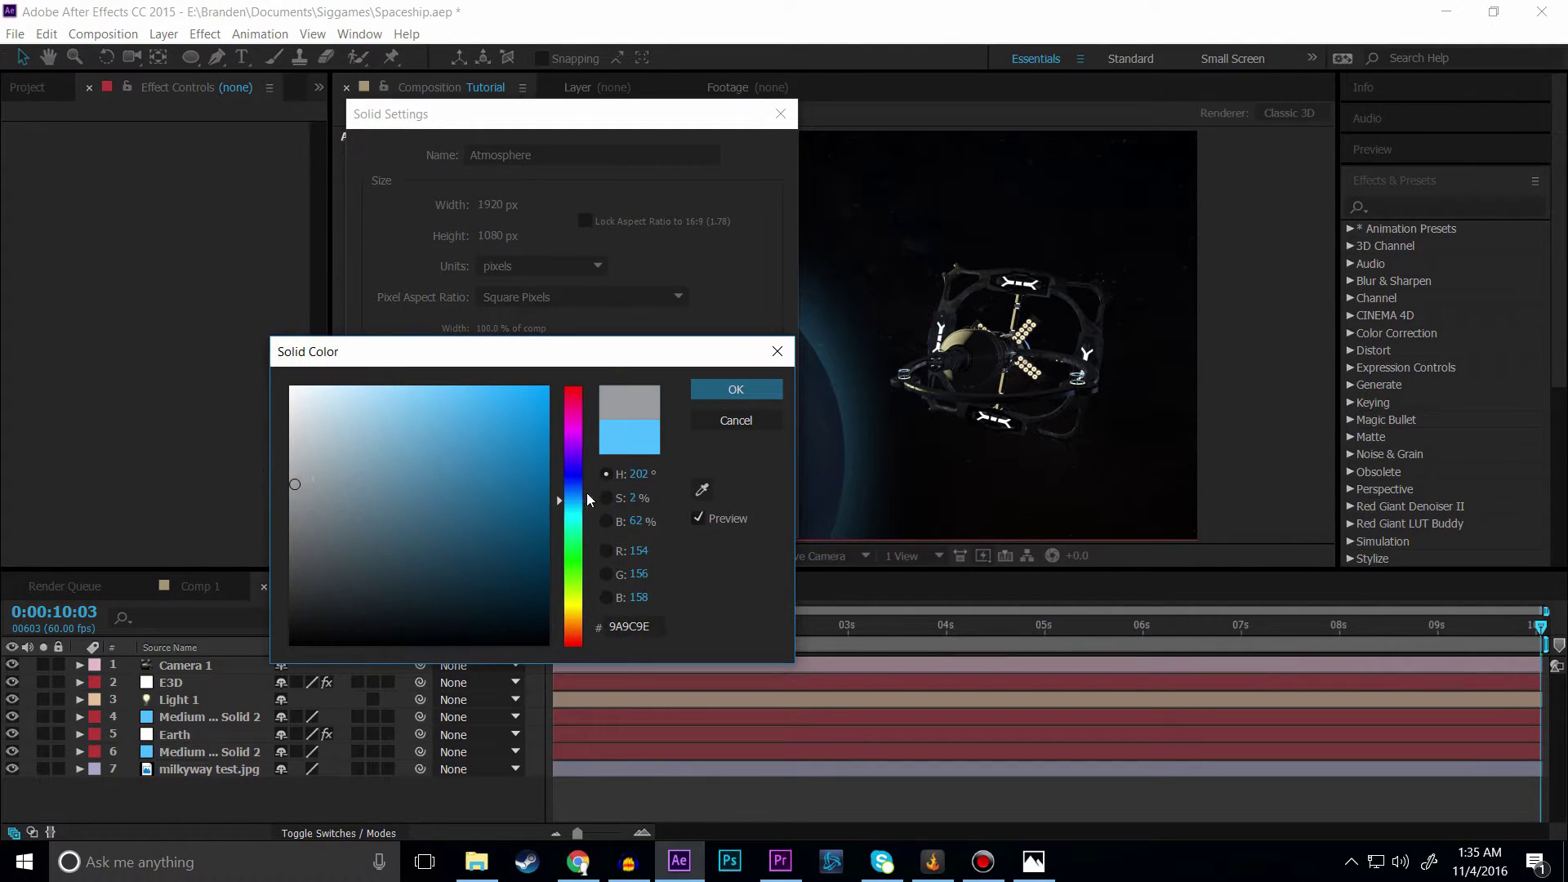
pyautogui.click(683, 364)
pyautogui.press('Return')
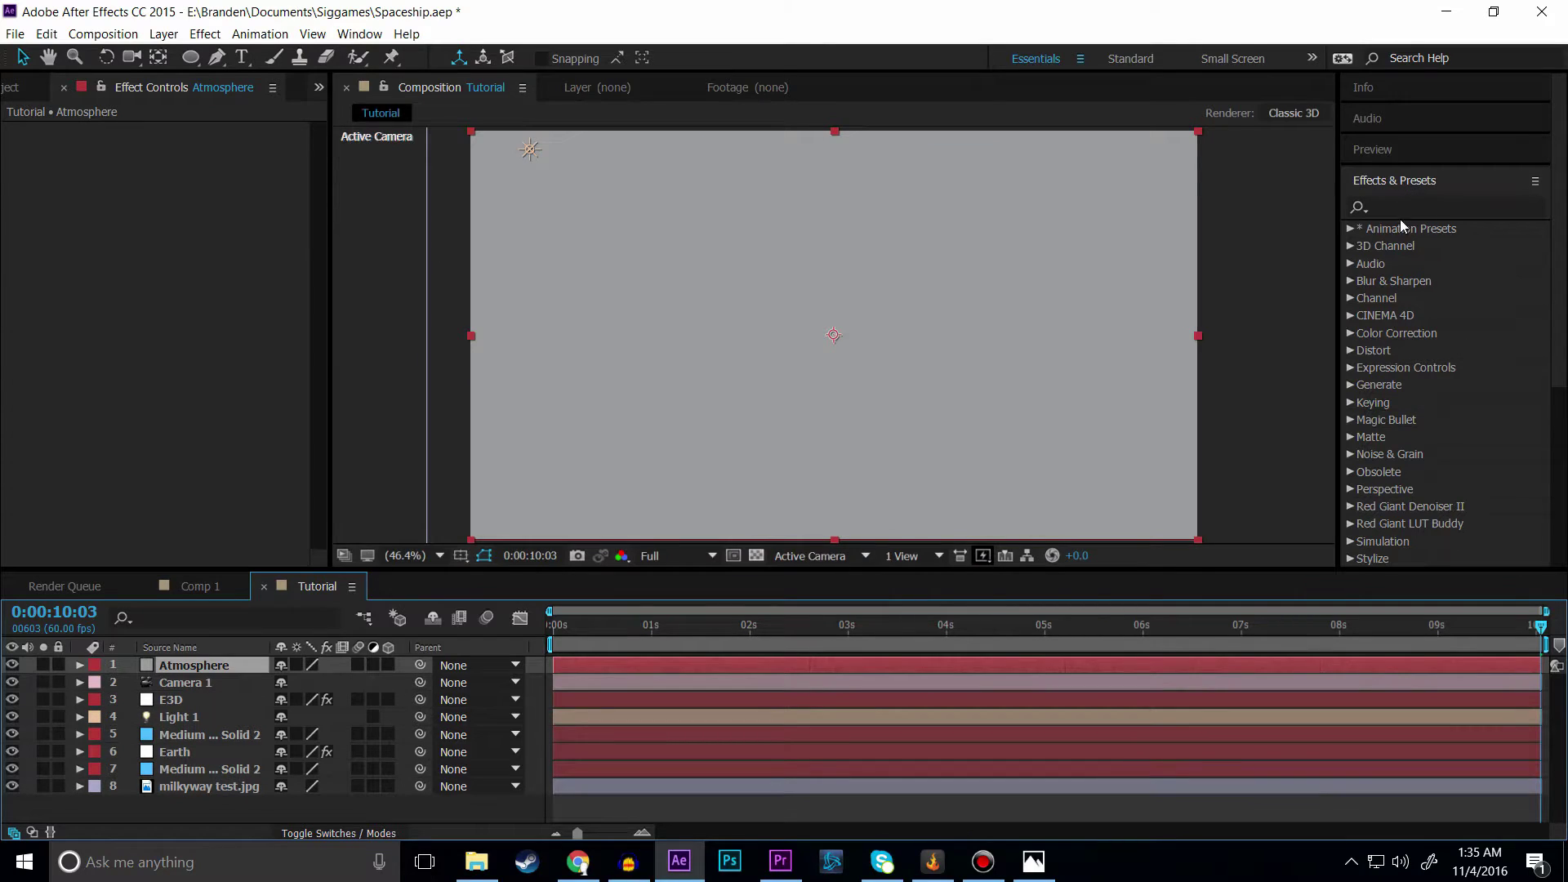
# Step: Find the Fractal Noise effect and apply it to the Atmosphere layer
pyautogui.click(1399, 200)
pyautogui.write('fract')
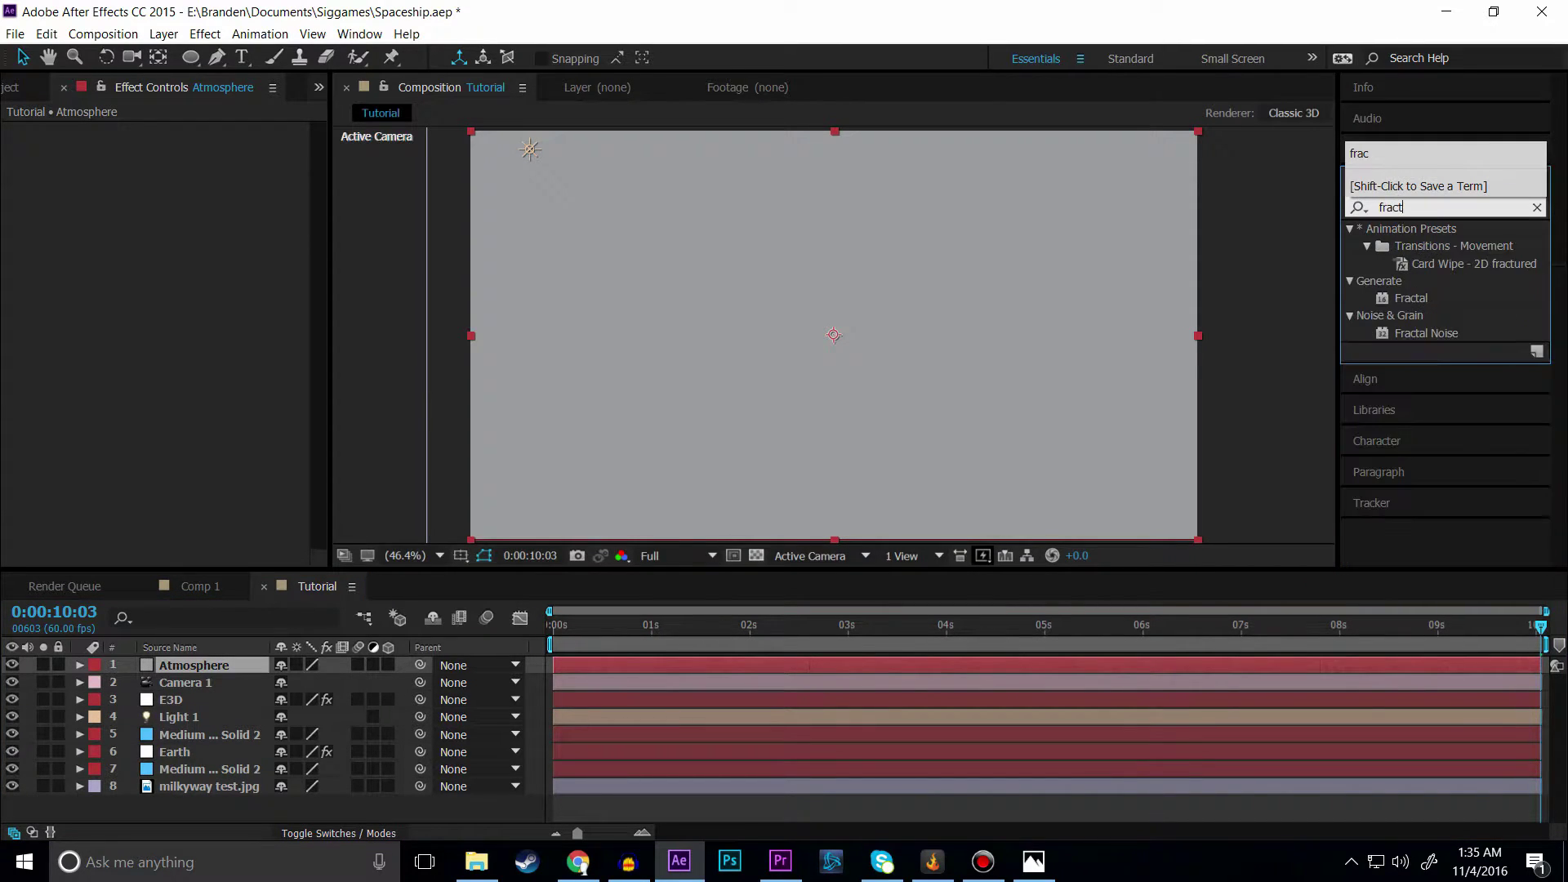
pyautogui.moveTo(1422, 330); pyautogui.dragTo(205, 666)
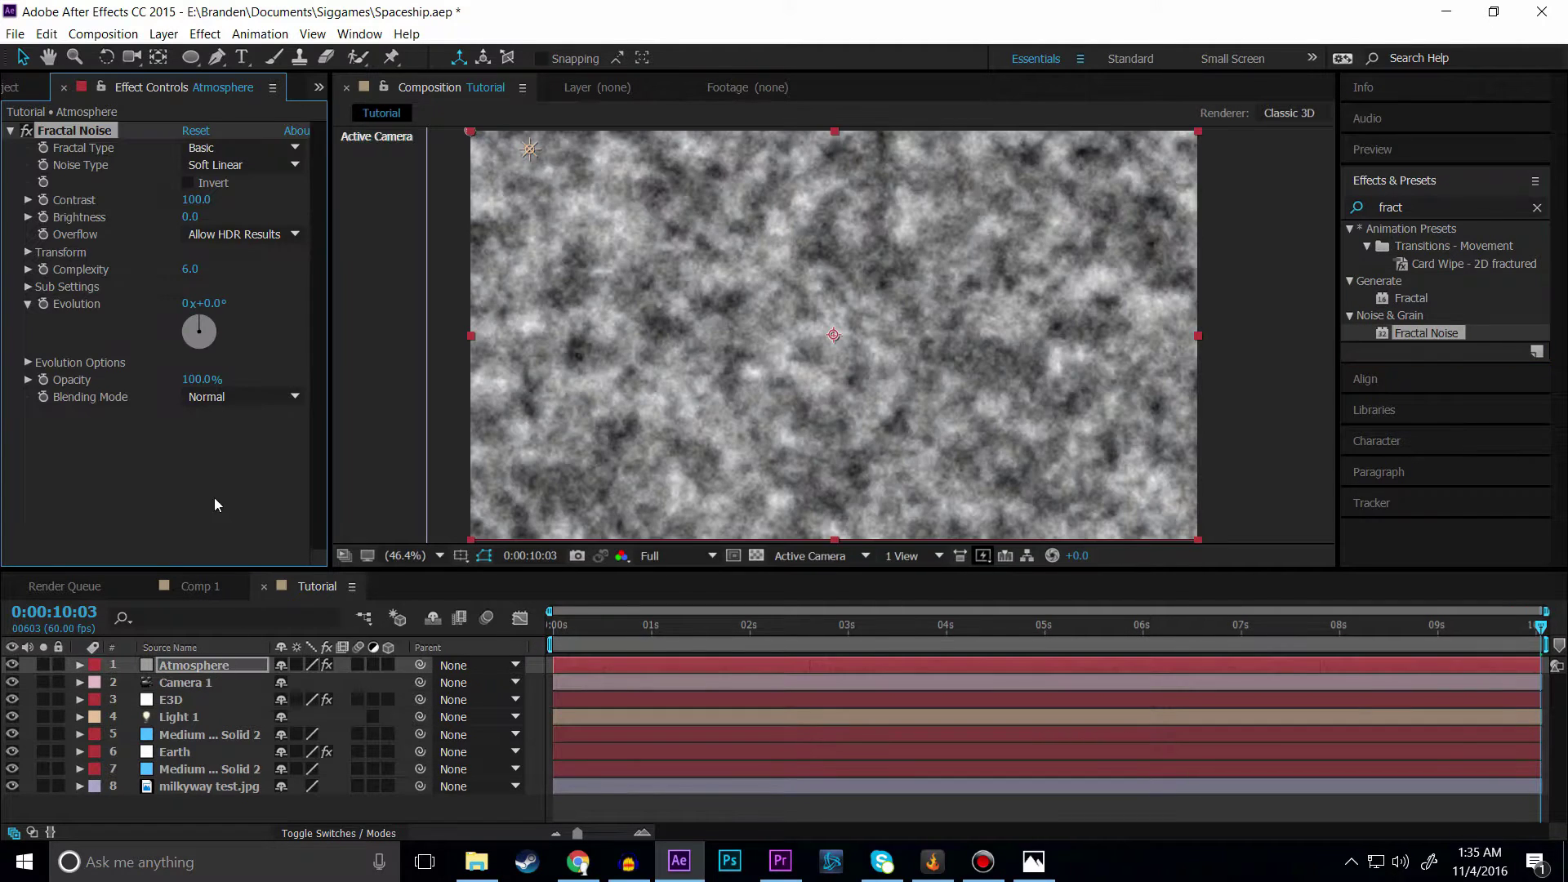
# Step: Set the Atmosphere layer's Fractal Noise to fractal type Smeary and noise type Spline
pyautogui.click(210, 149)
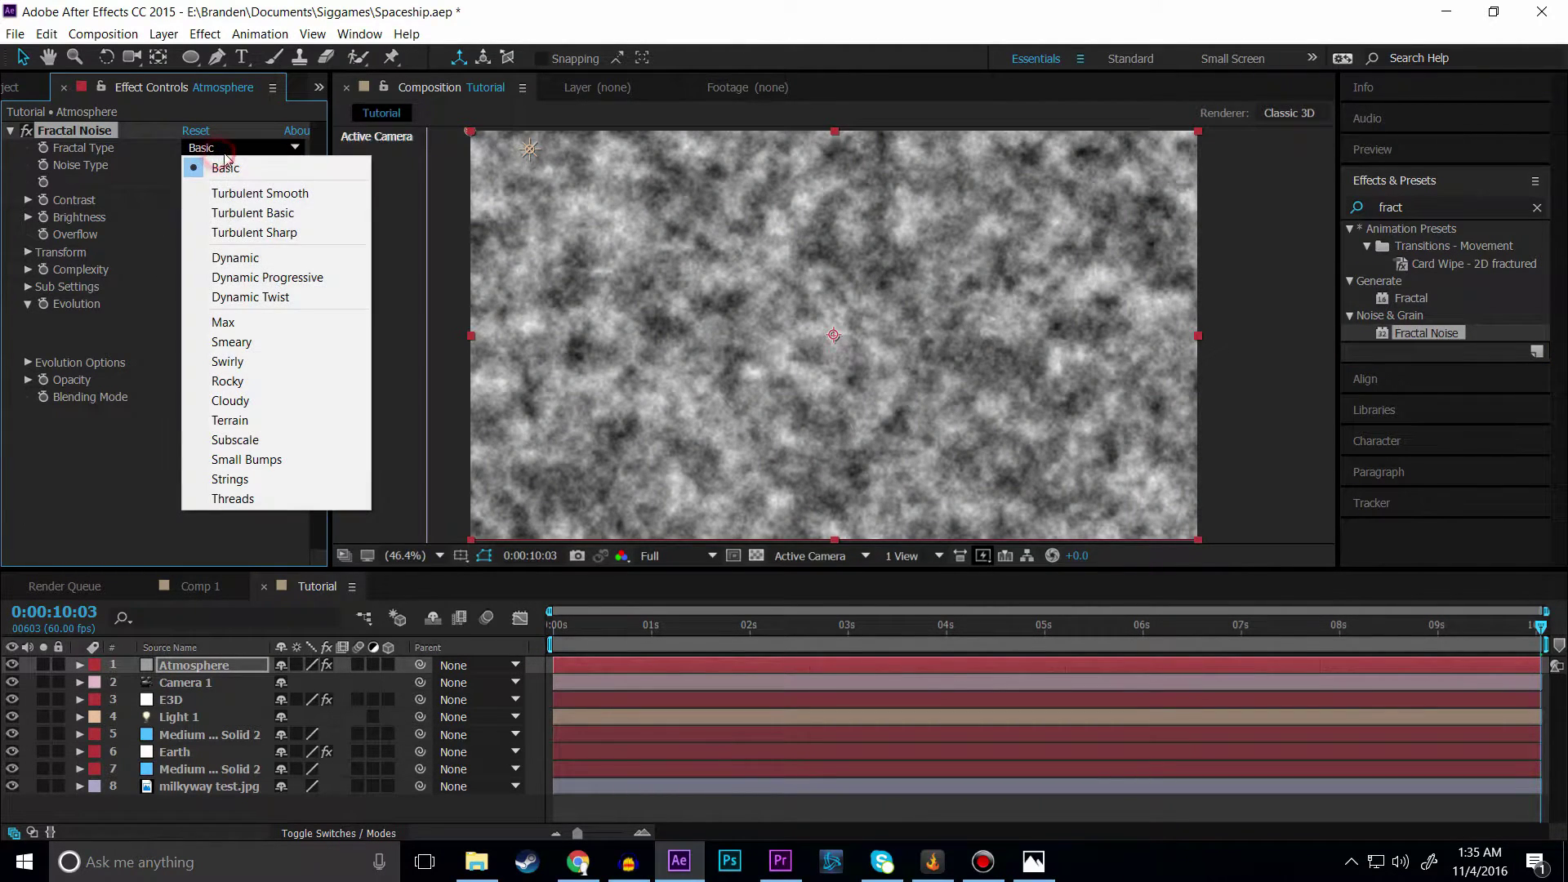
pyautogui.click(249, 344)
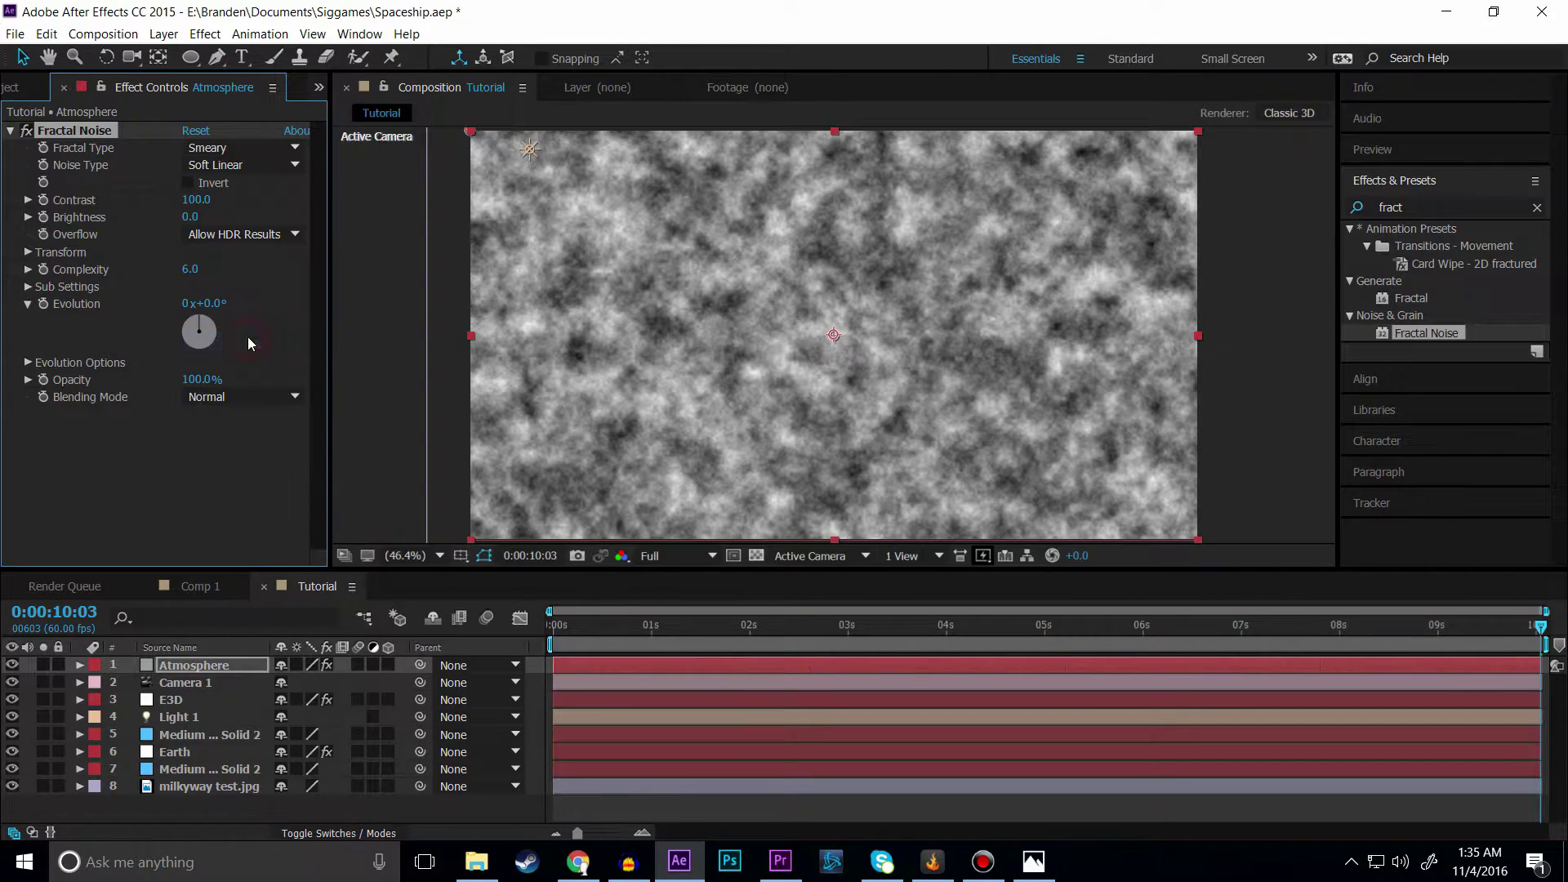
pyautogui.click(248, 165)
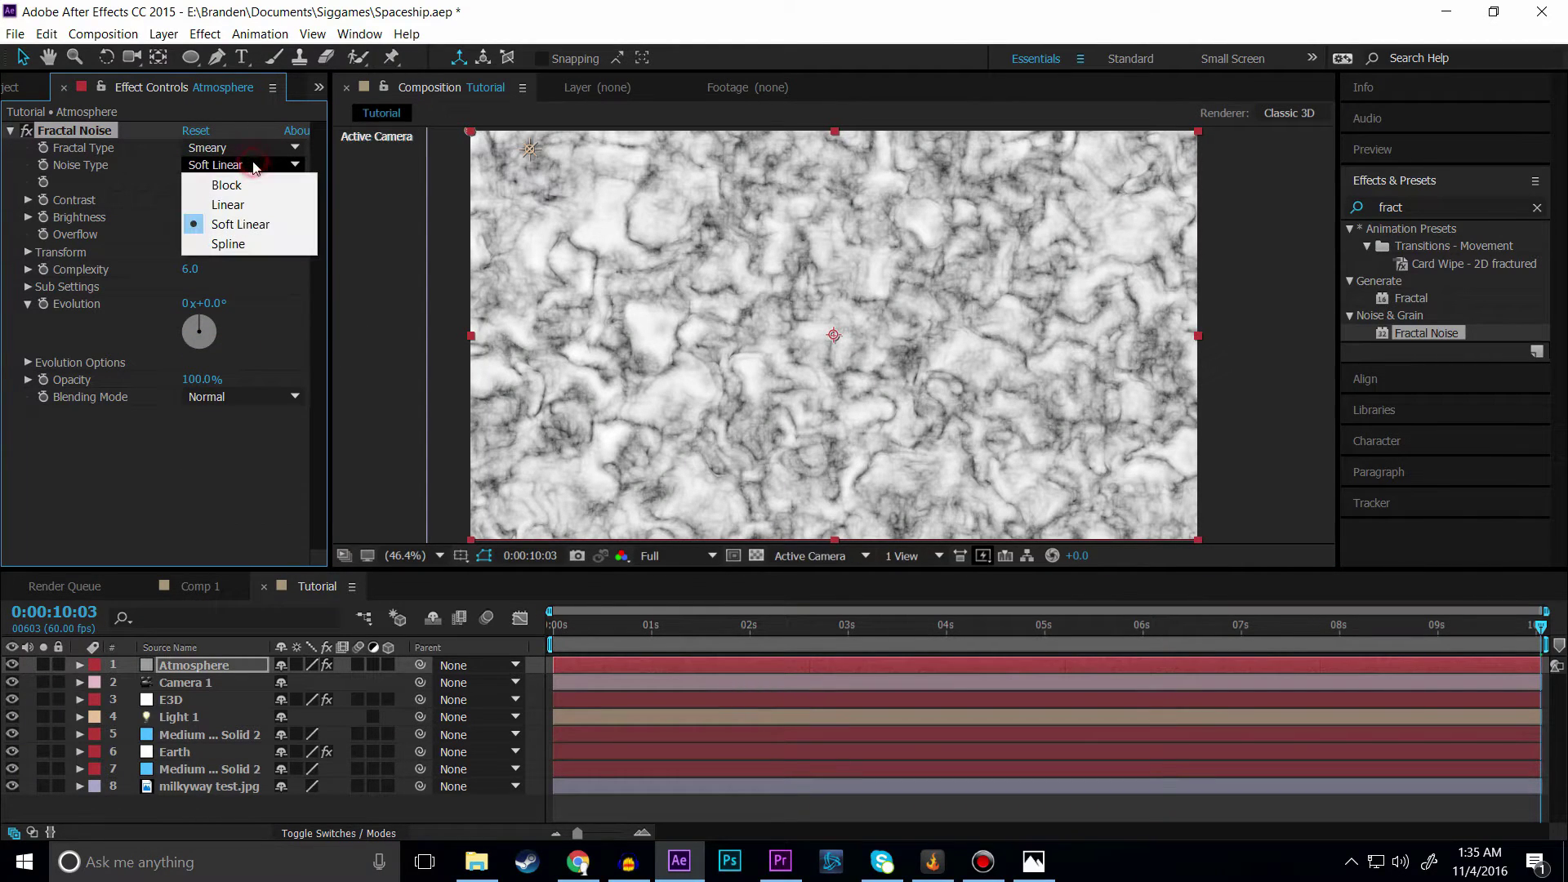
pyautogui.click(245, 204)
pyautogui.click(260, 166)
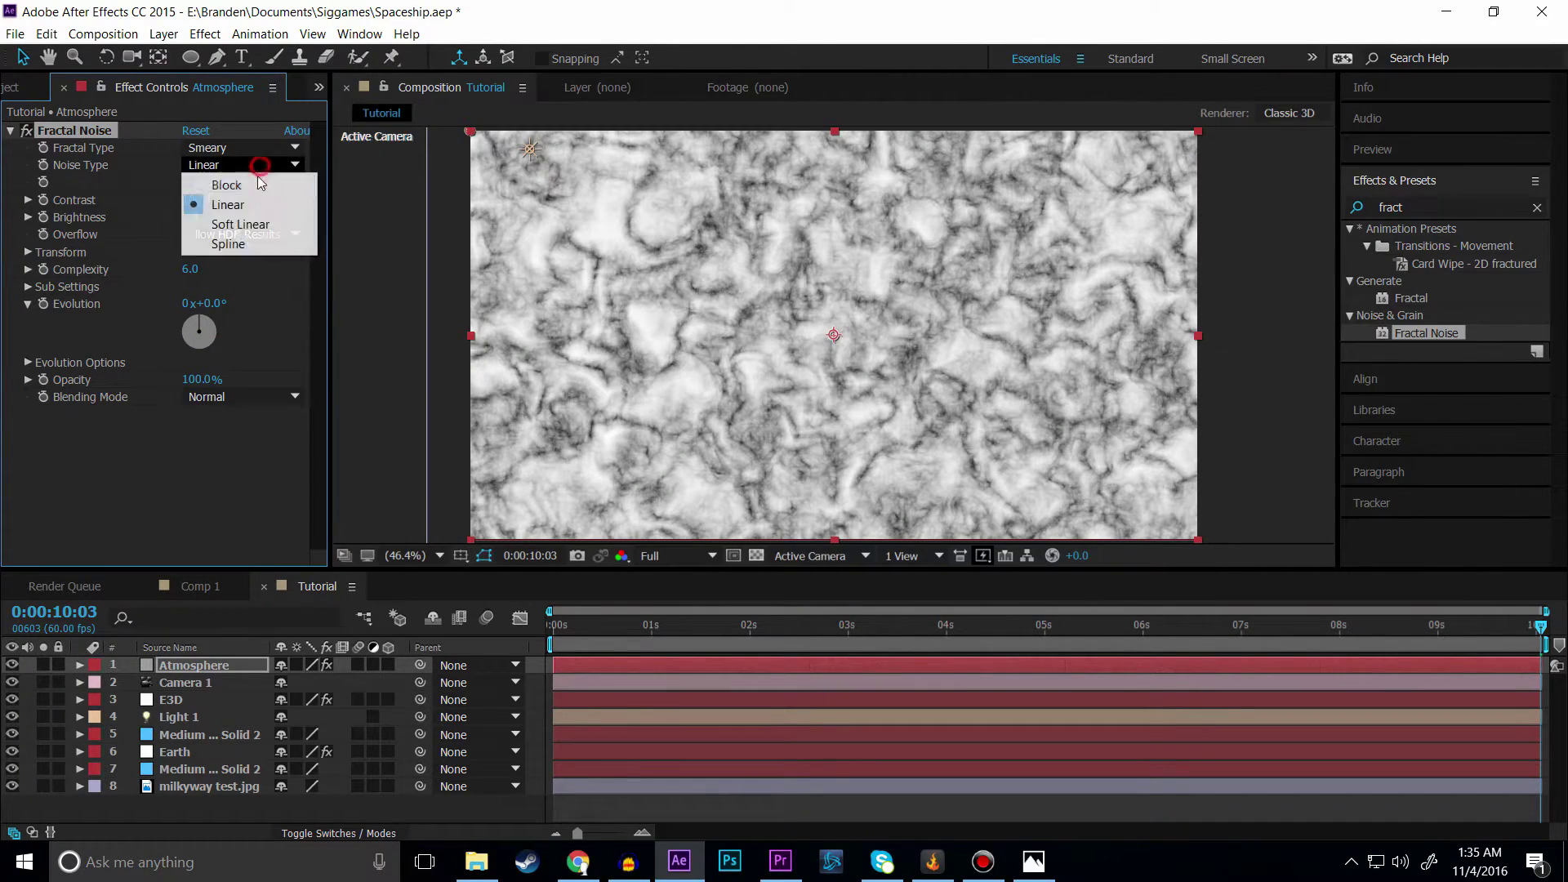
pyautogui.click(237, 243)
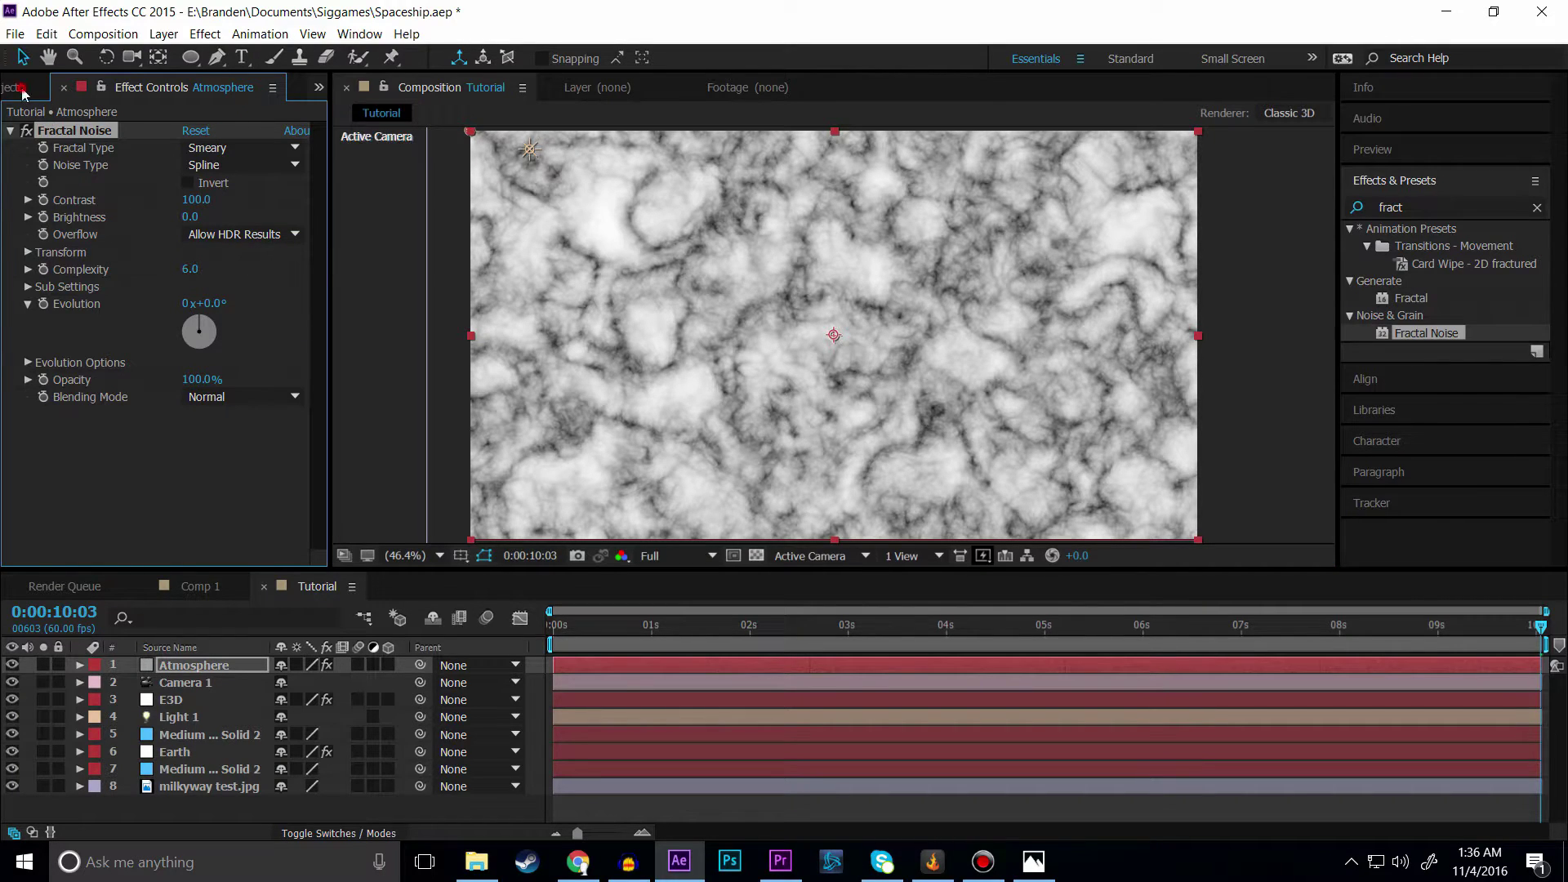
# Step: Review the Fractal Noise values on Comp 1's atmosphere layer as a reference for the new Atmosphere solid
pyautogui.click(22, 90)
pyautogui.click(196, 87)
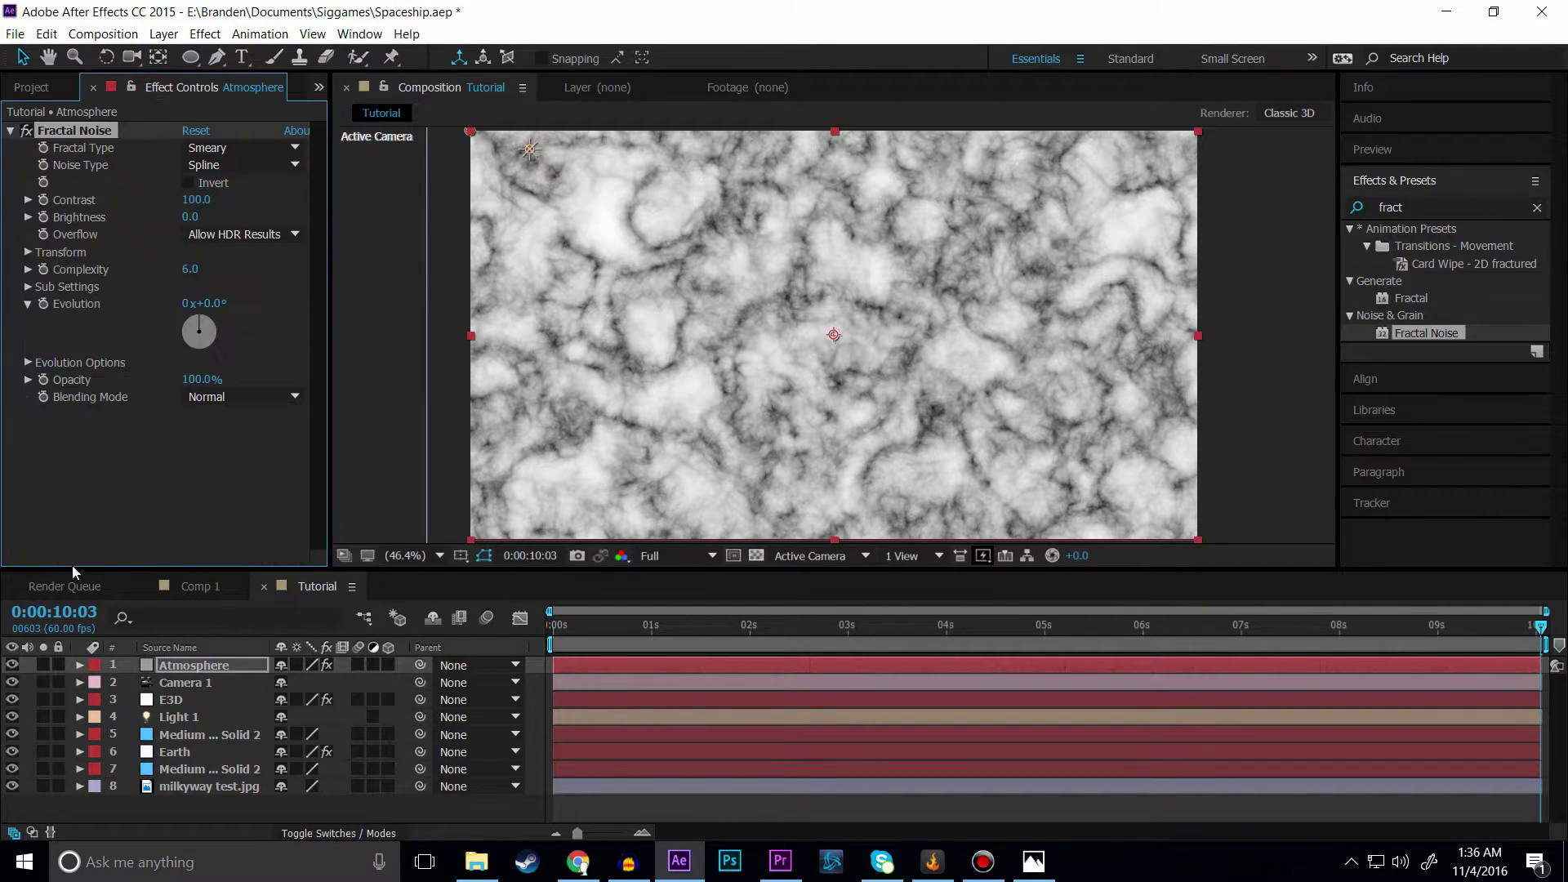
pyautogui.click(196, 587)
pyautogui.click(219, 780)
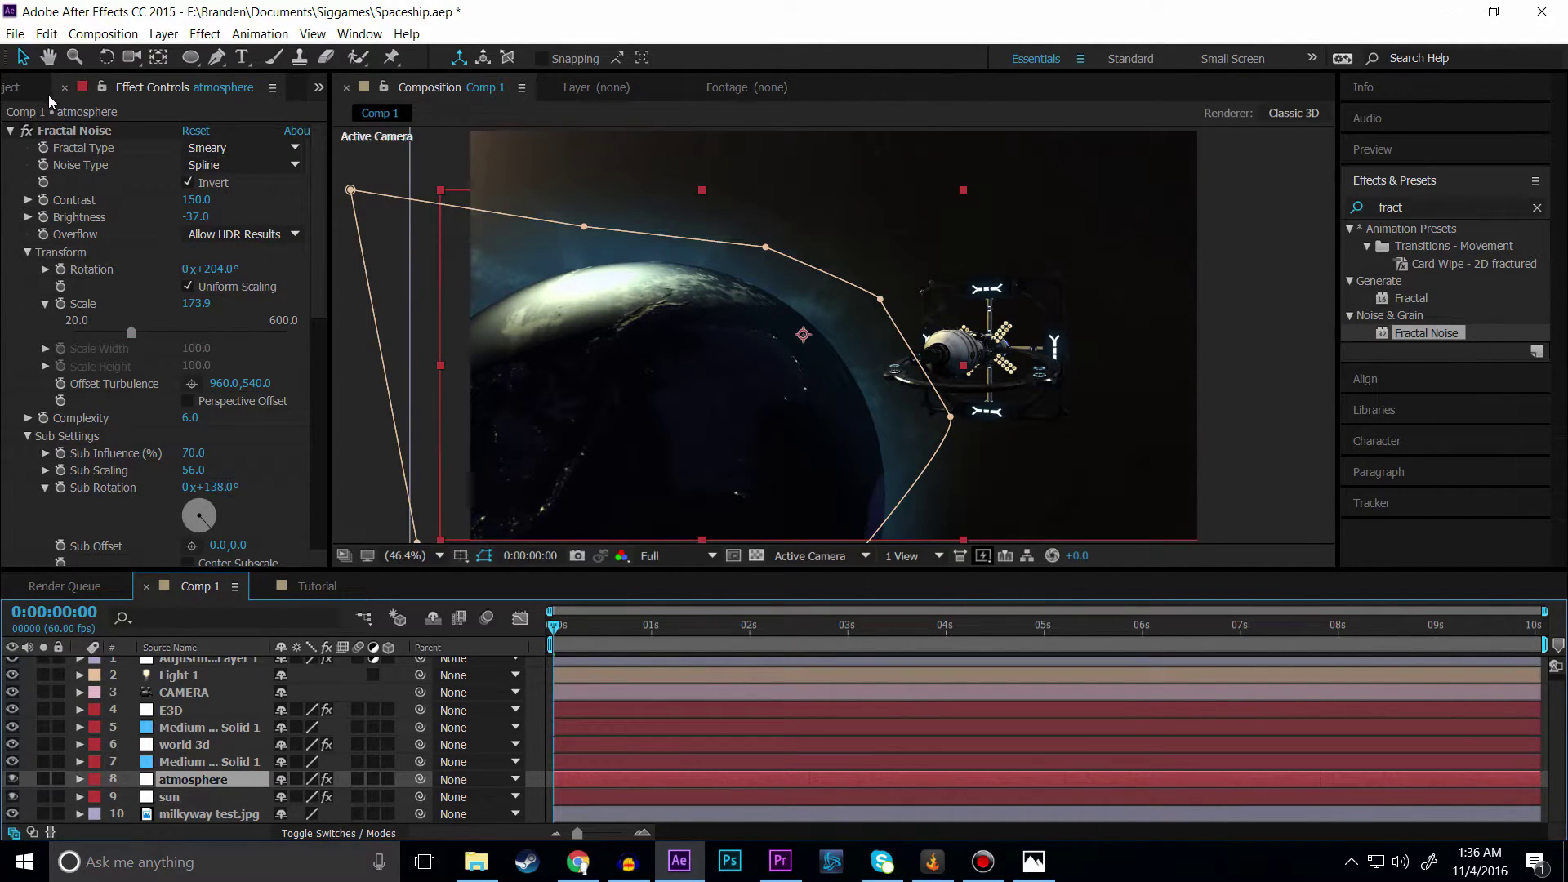
pyautogui.click(25, 88)
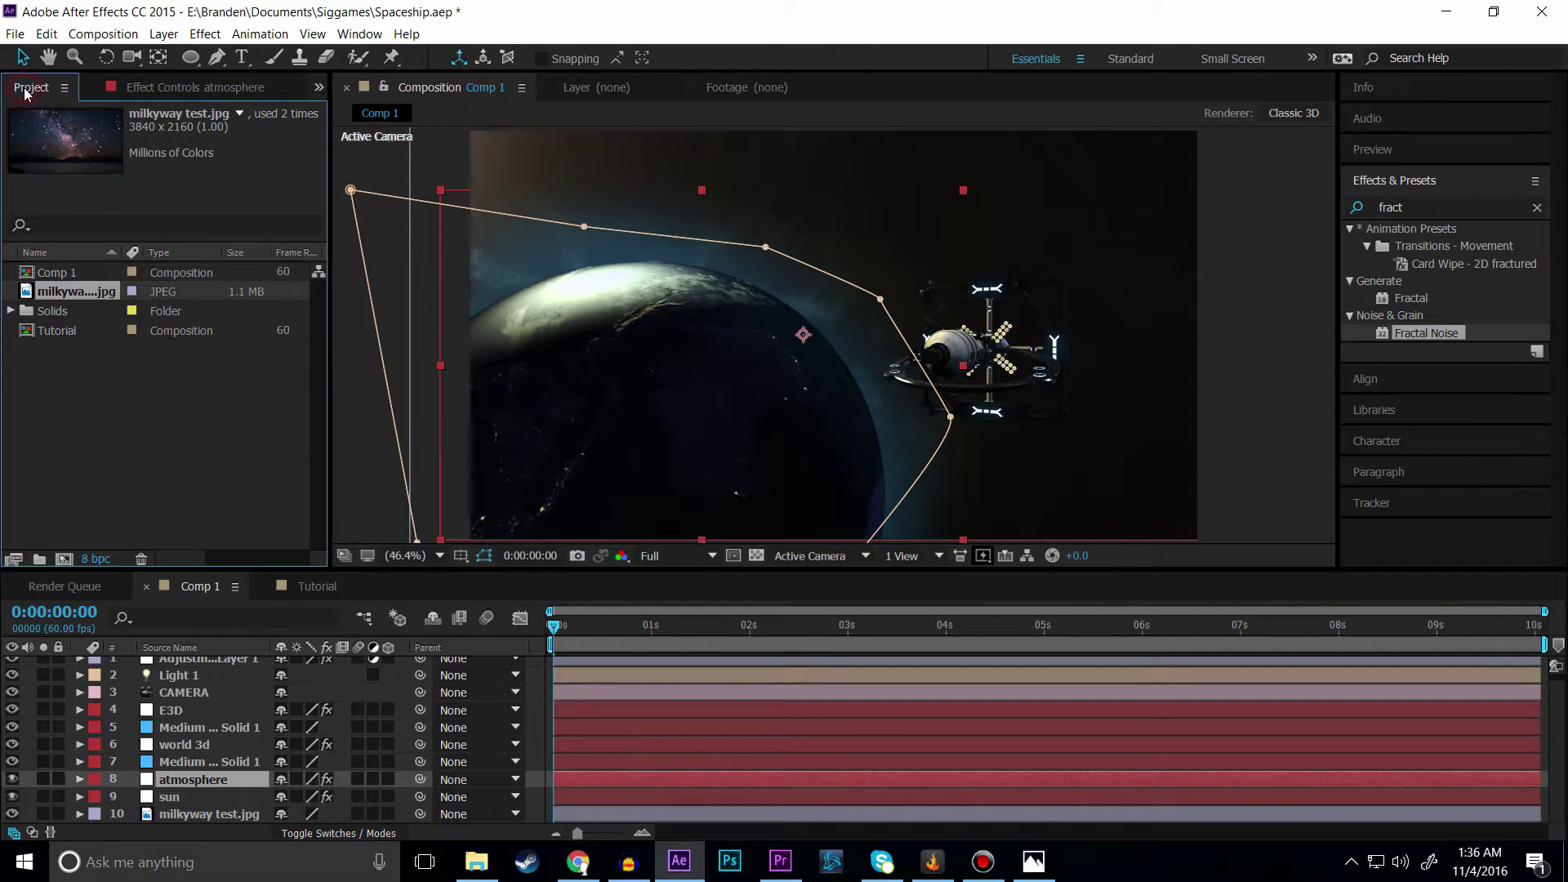
pyautogui.click(191, 82)
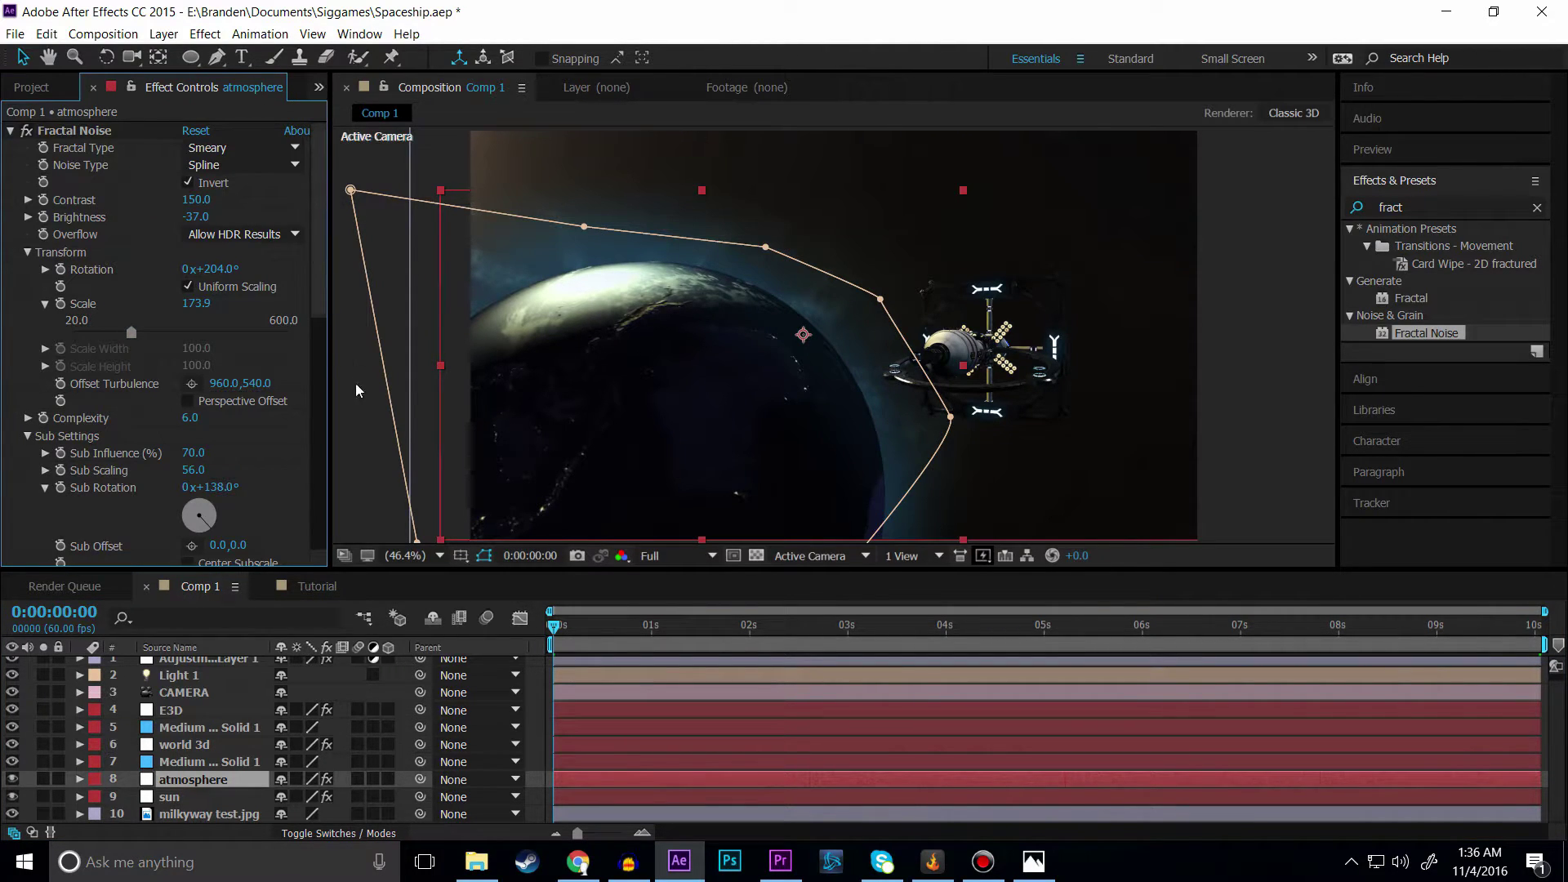
# Step: Return to the Tutorial composition and expand the Transform settings of the Atmosphere layer's Fractal Noise
pyautogui.click(288, 586)
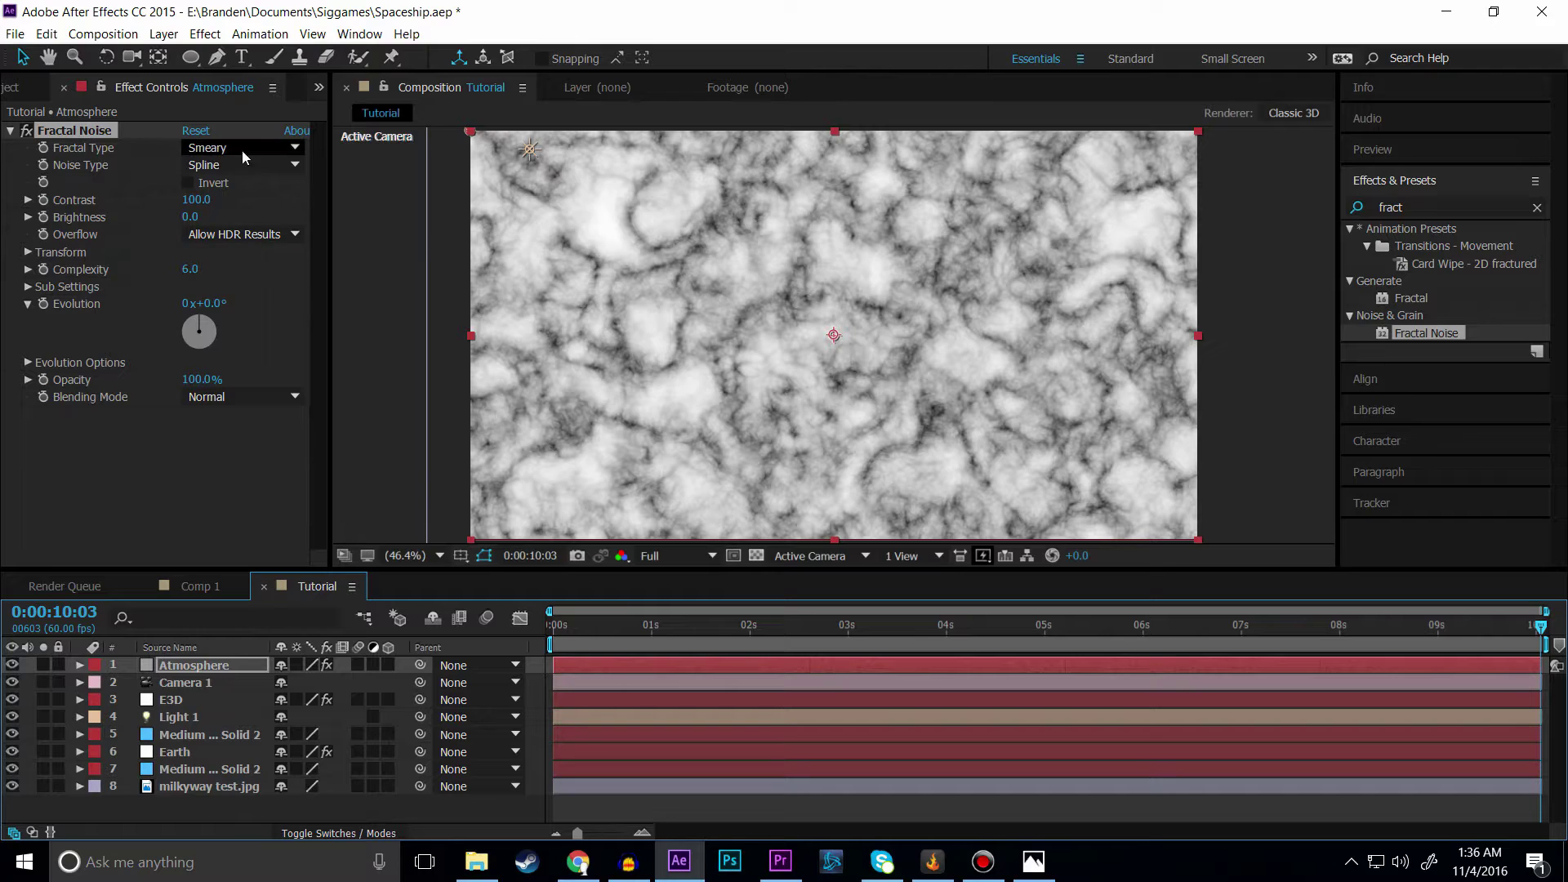
pyautogui.click(28, 253)
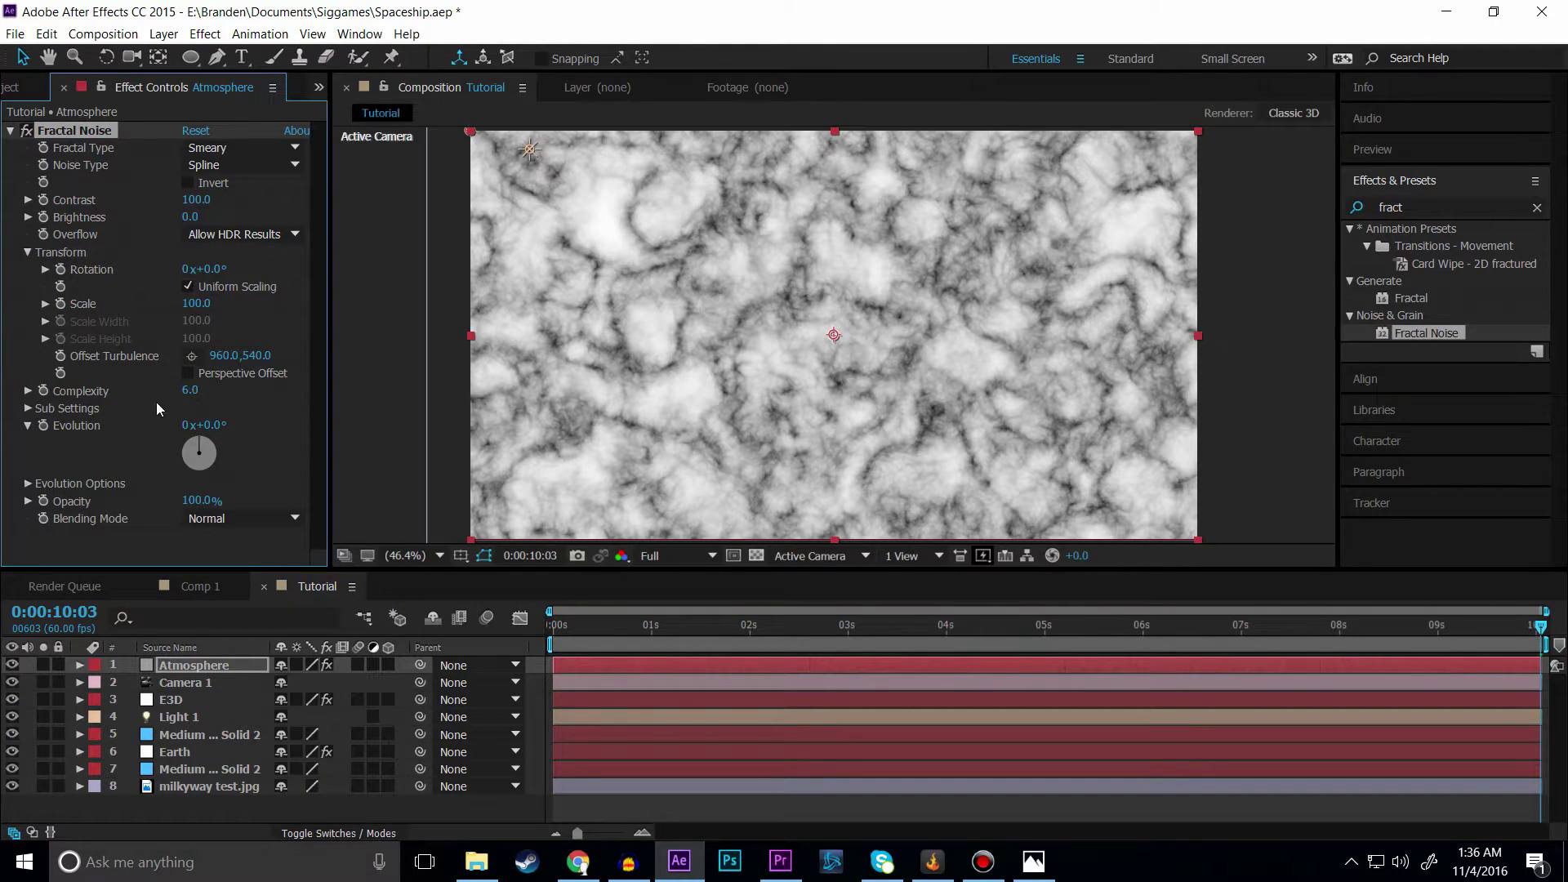
# Step: Set the Fractal Noise Sub Rotation on the Atmosphere layer to 281°
pyautogui.click(27, 408)
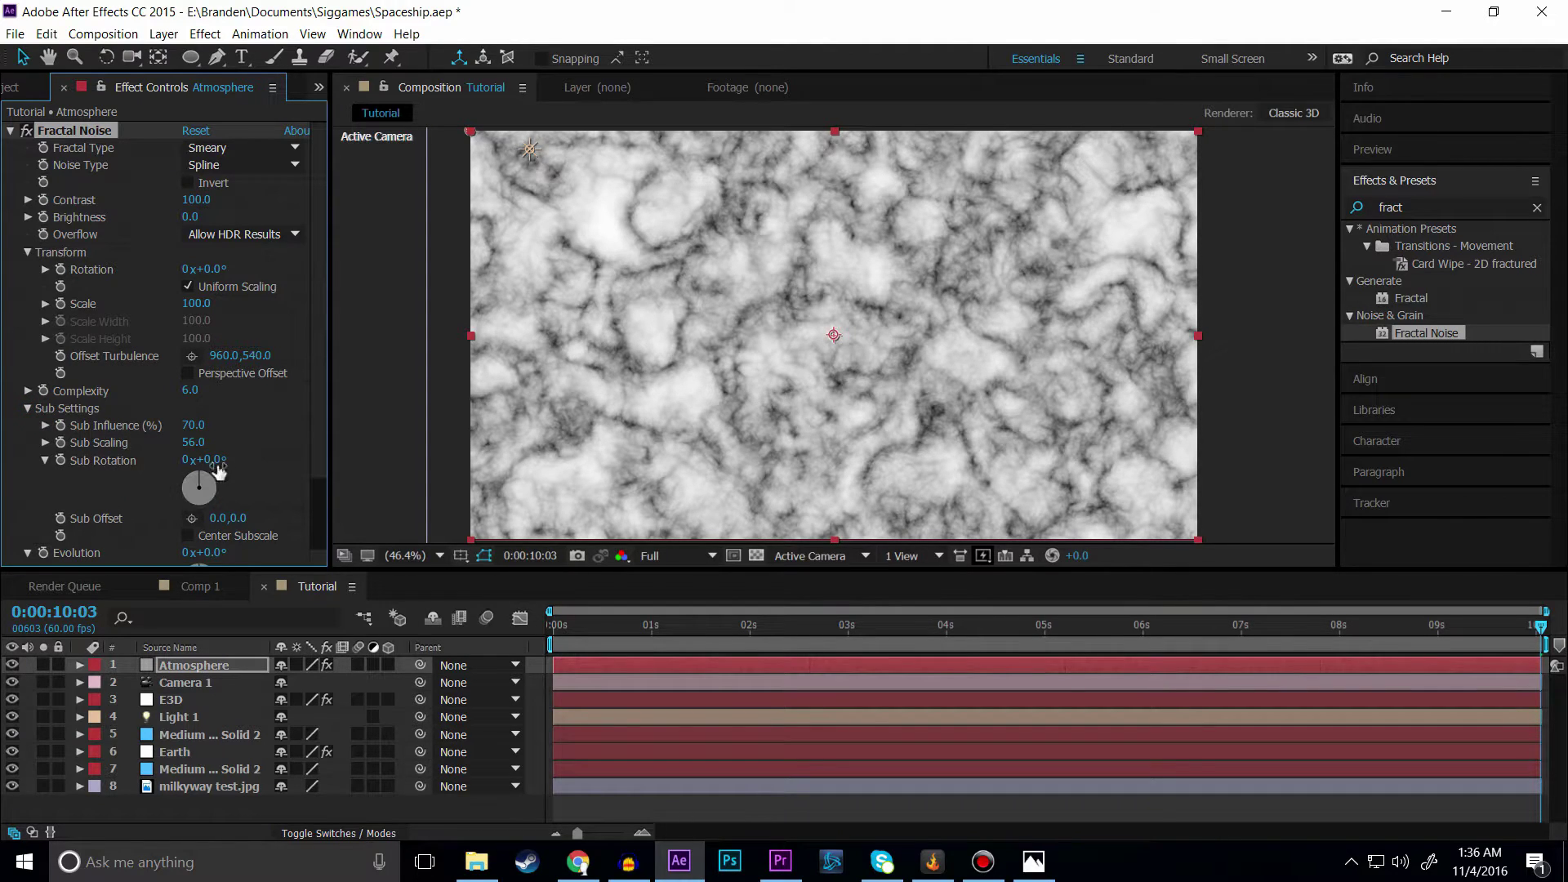
pyautogui.moveTo(217, 463); pyautogui.dragTo(454, 446)
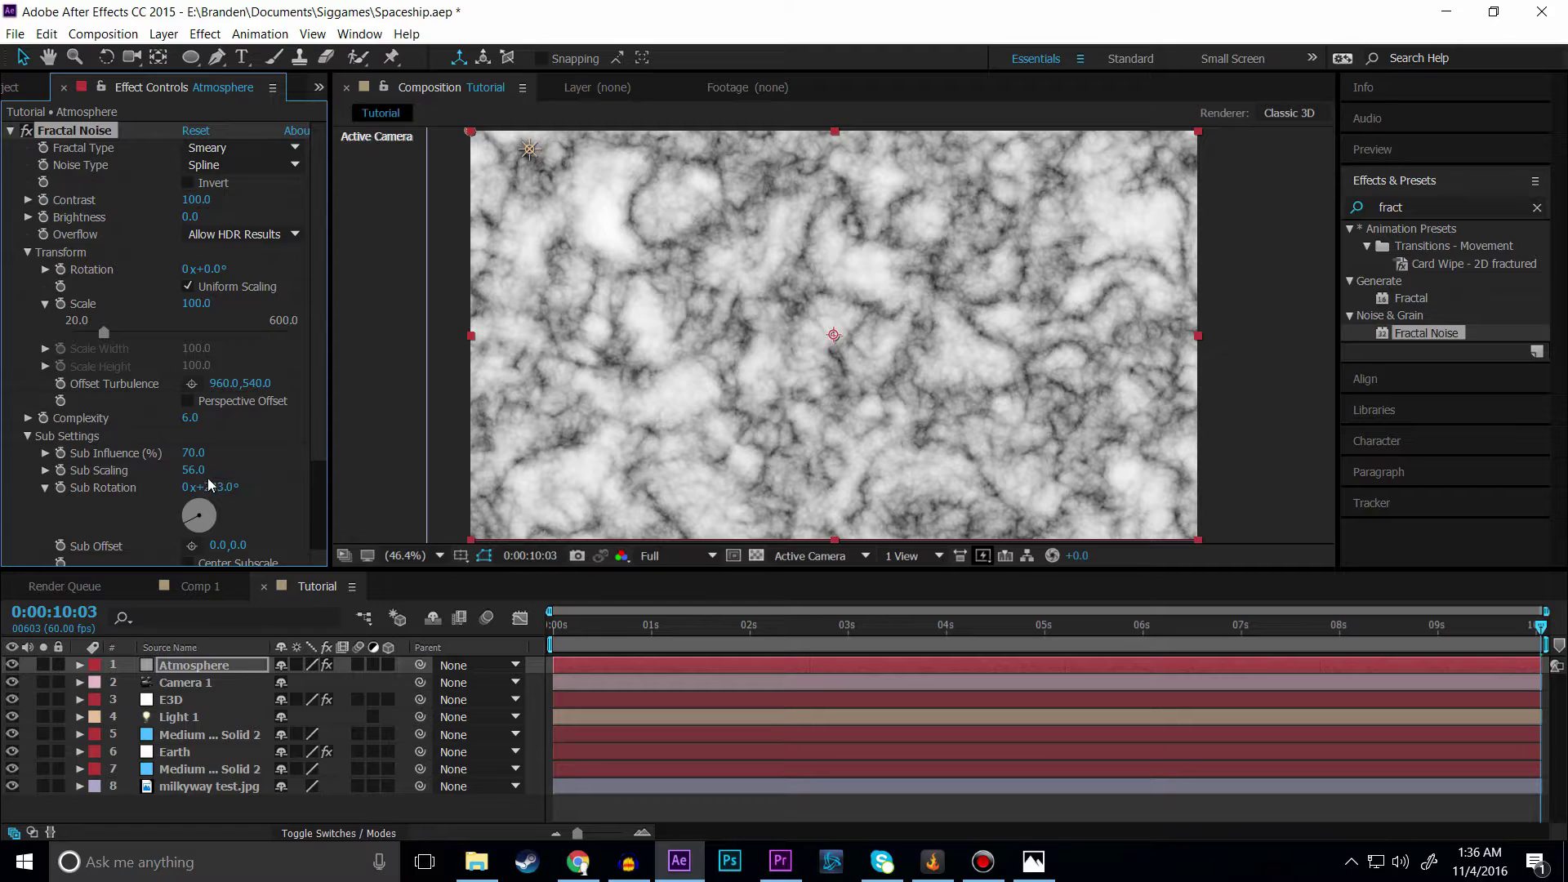
pyautogui.moveTo(225, 486); pyautogui.dragTo(258, 482)
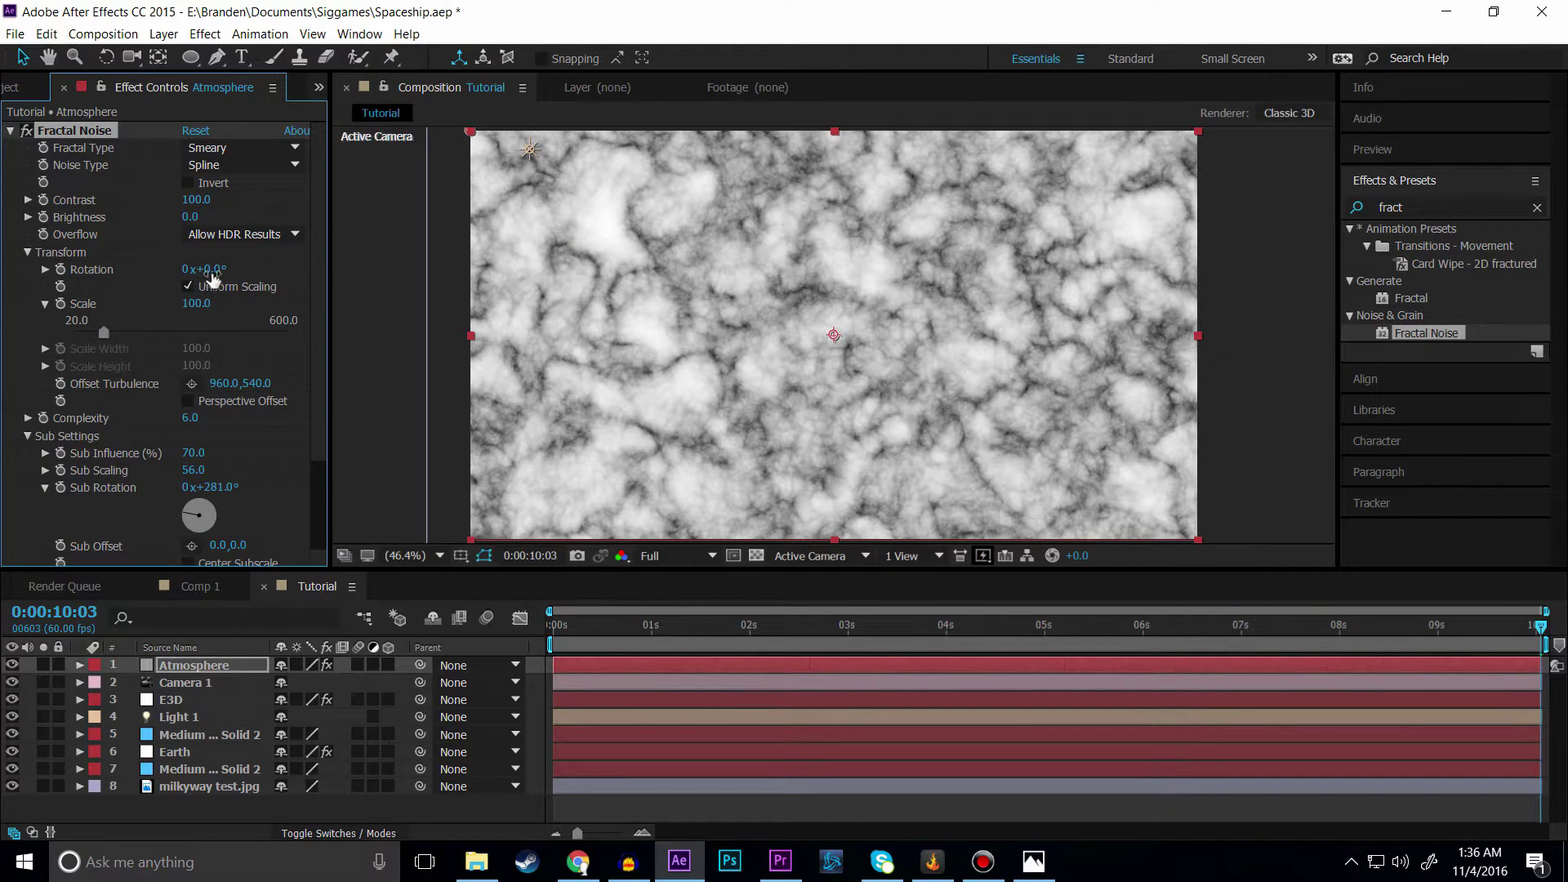
# Step: Adjust the Fractal Noise to Contrast 118, Brightness -48 and Scale 143.7
pyautogui.moveTo(198, 209)
pyautogui.mouseDown()
pyautogui.moveTo(253, 206)
pyautogui.moveTo(169, 220)
pyautogui.mouseUp()
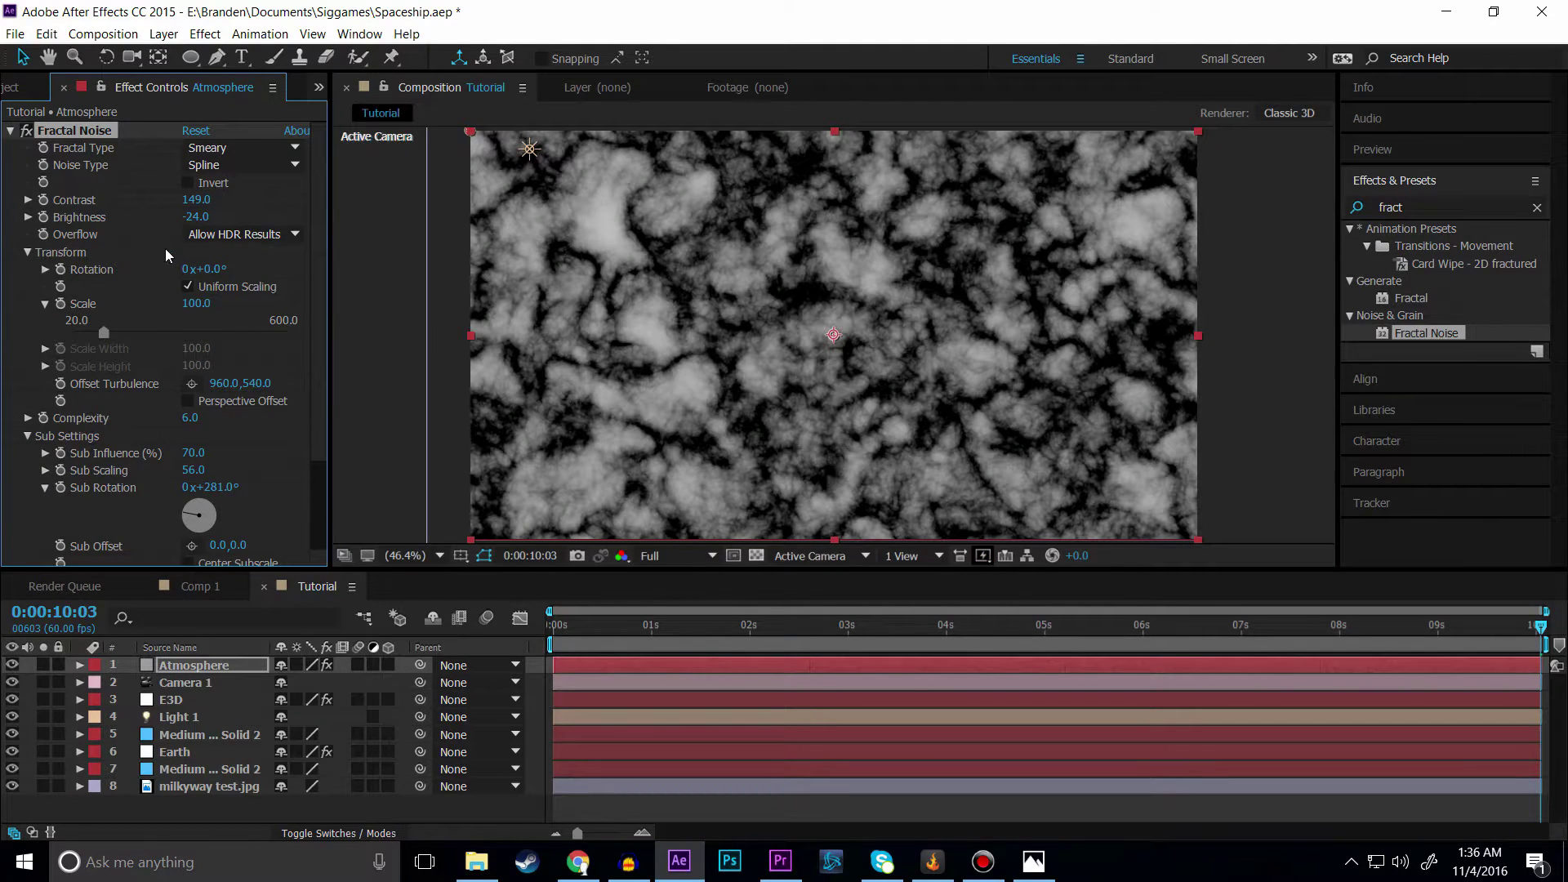
pyautogui.moveTo(130, 325); pyautogui.dragTo(143, 318)
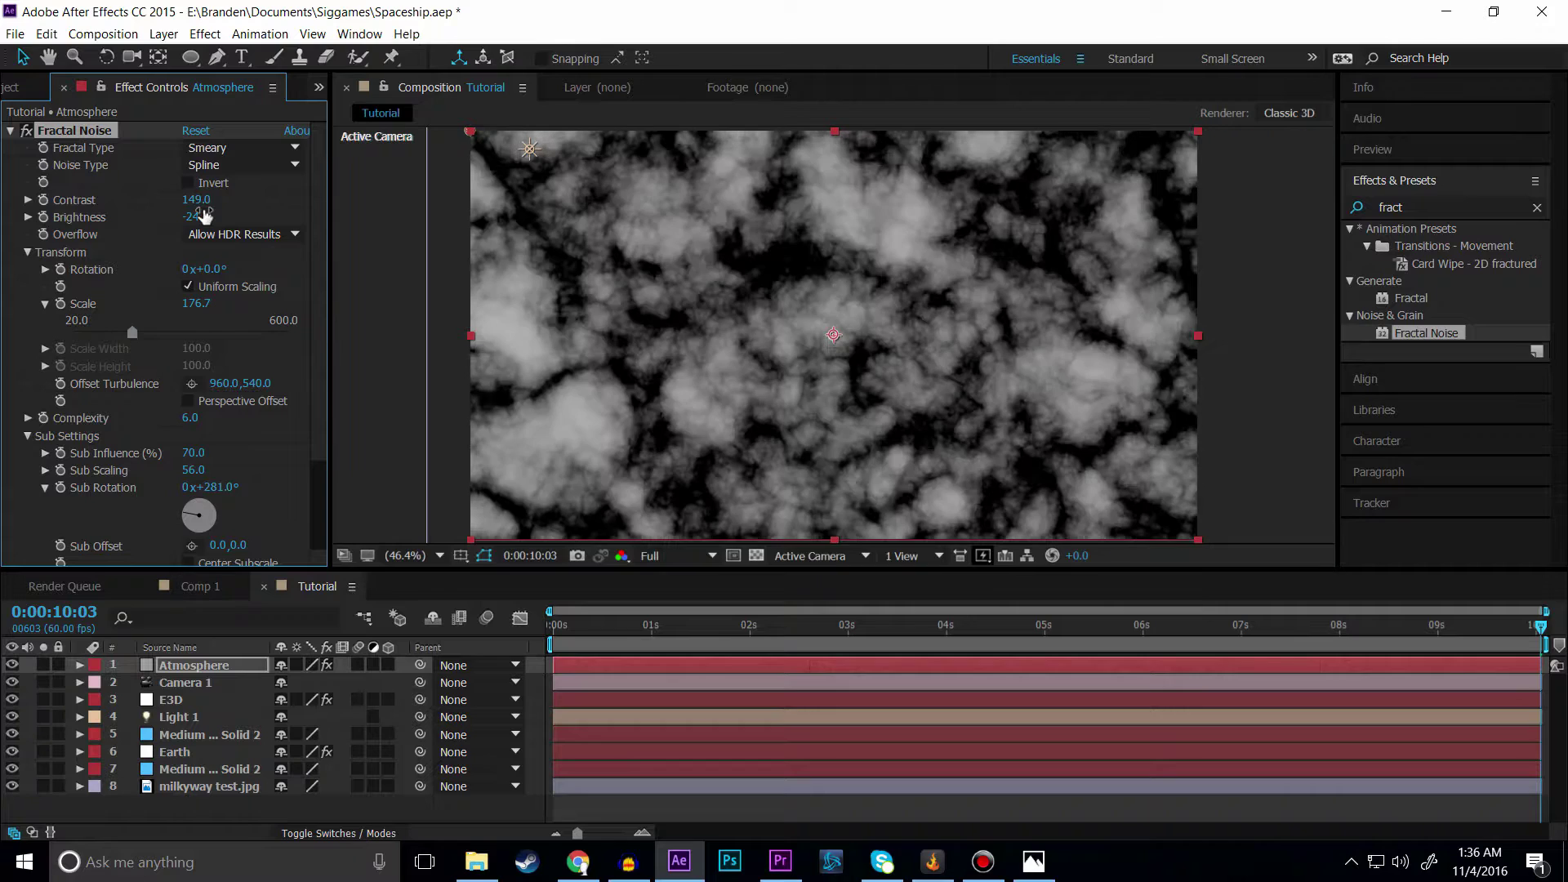
pyautogui.moveTo(196, 201)
pyautogui.mouseDown()
pyautogui.moveTo(178, 207)
pyautogui.moveTo(181, 228)
pyautogui.mouseUp()
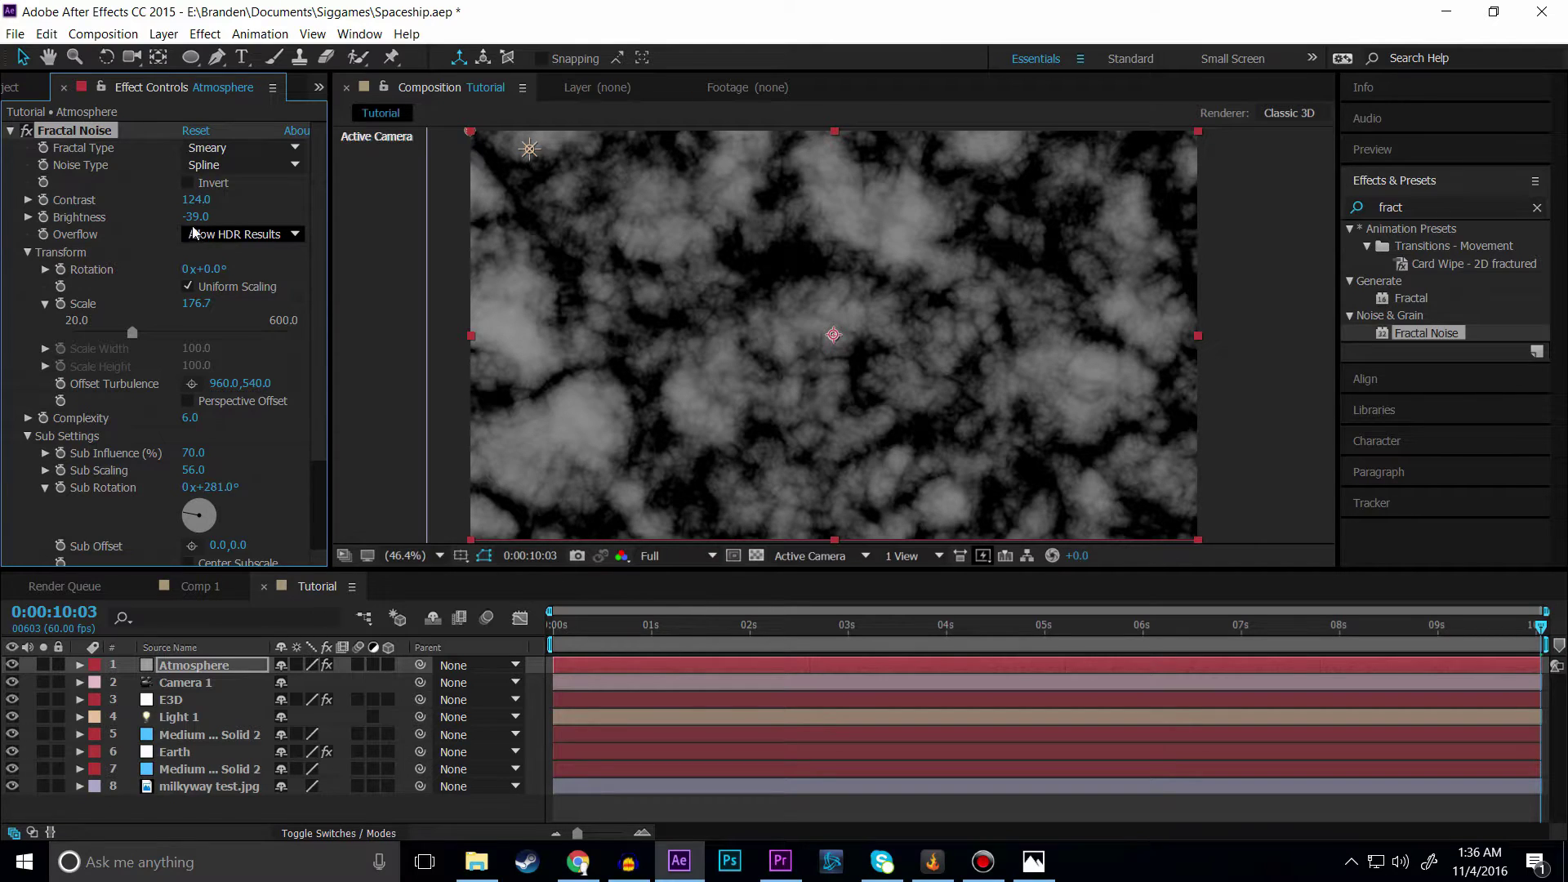
pyautogui.moveTo(196, 217); pyautogui.dragTo(190, 203)
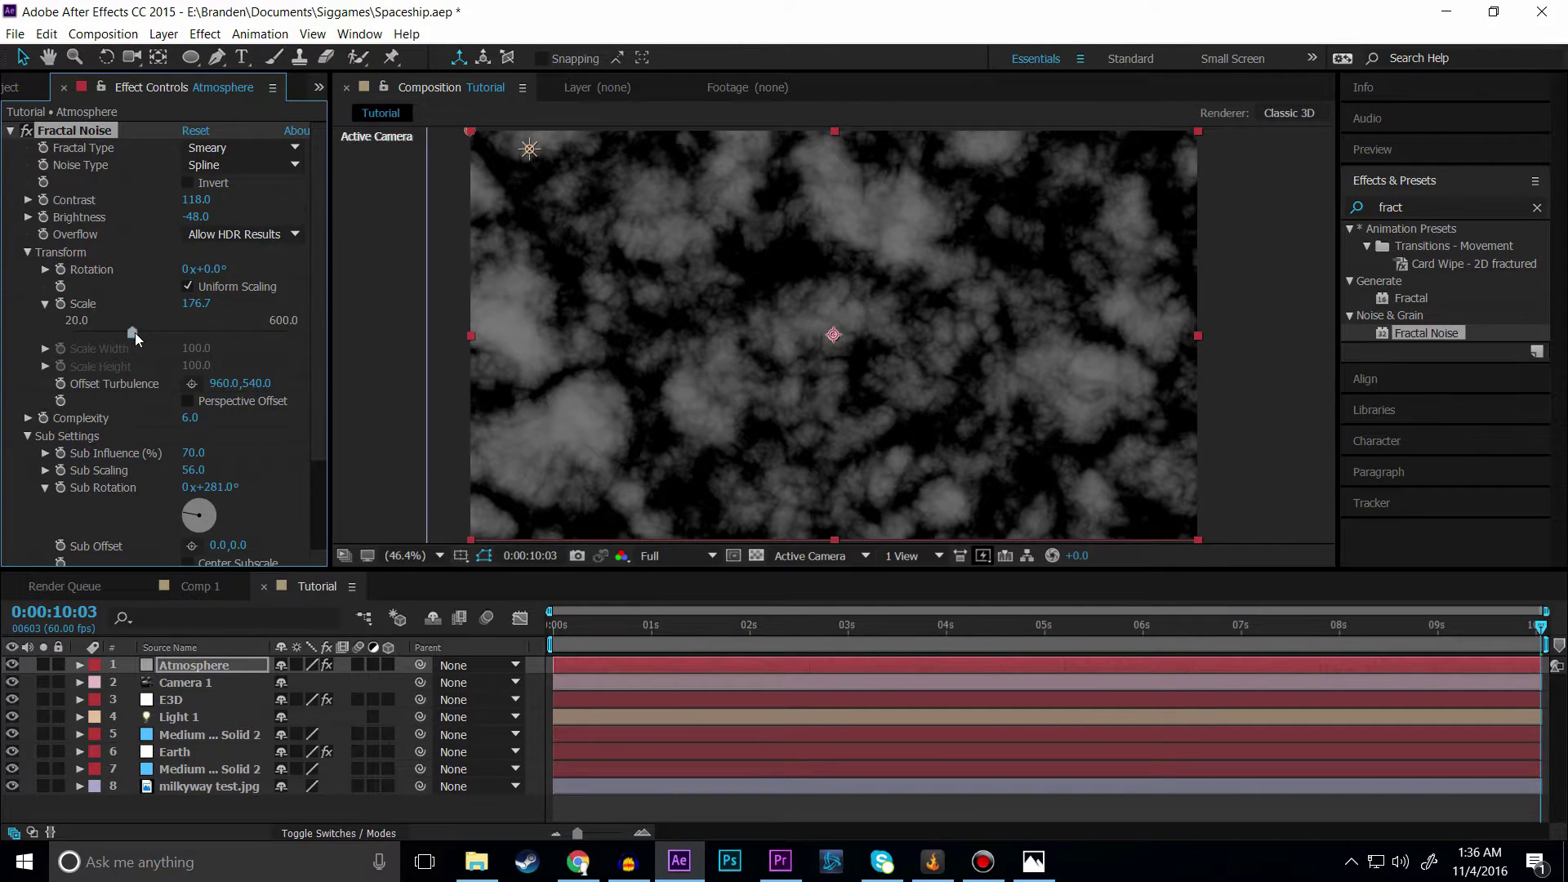
pyautogui.moveTo(133, 331); pyautogui.dragTo(120, 335)
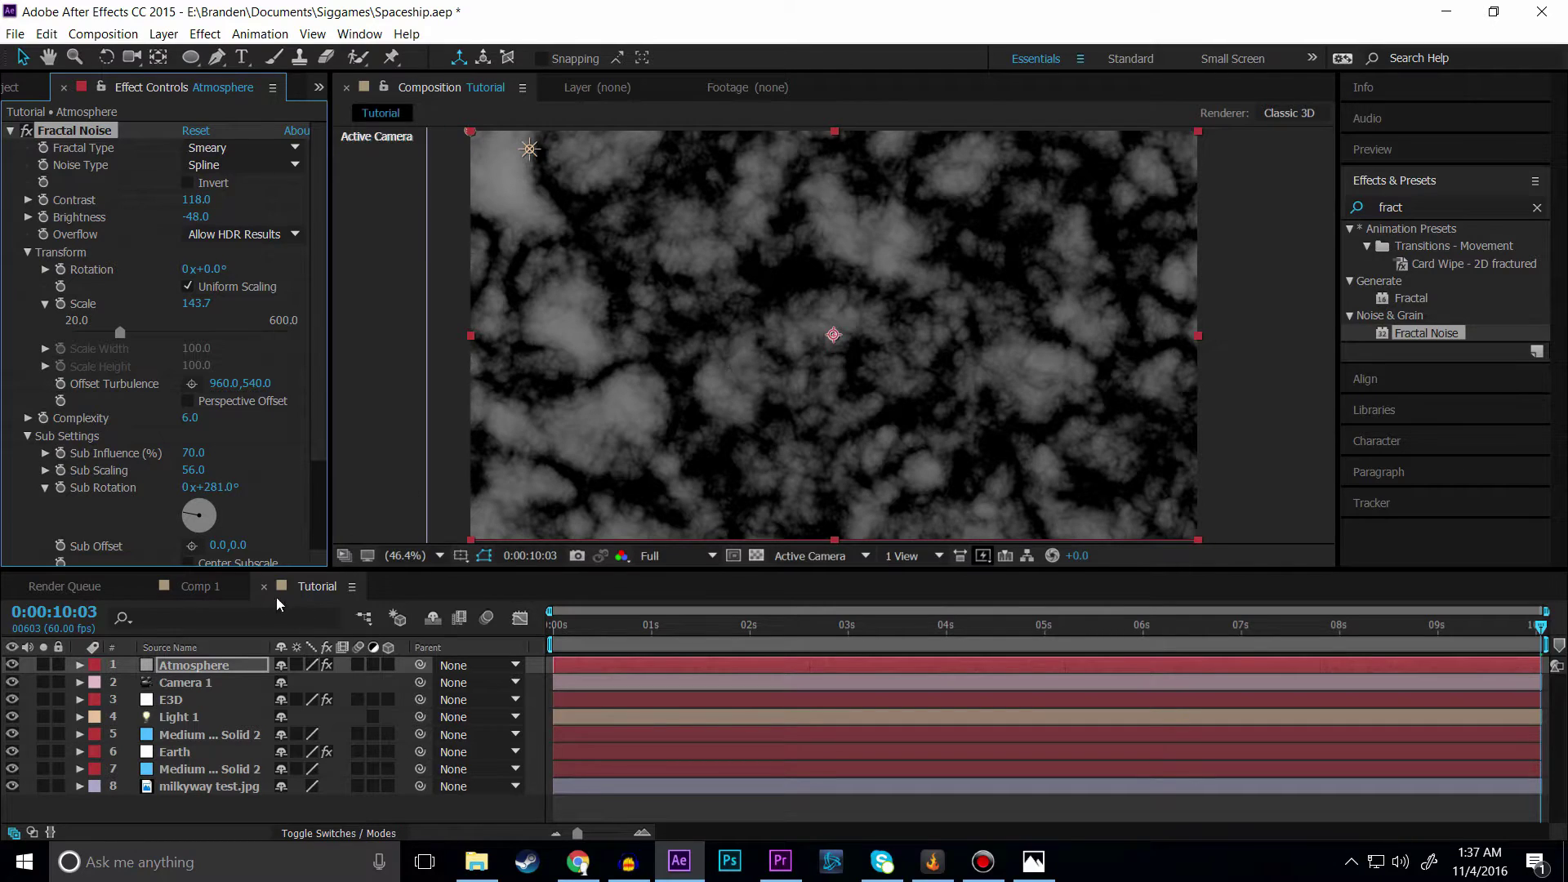
# Step: Set the Atmosphere layer's blending mode to Screen and move it directly above milkyway test.jpg in the layer stack
pyautogui.press('F4')
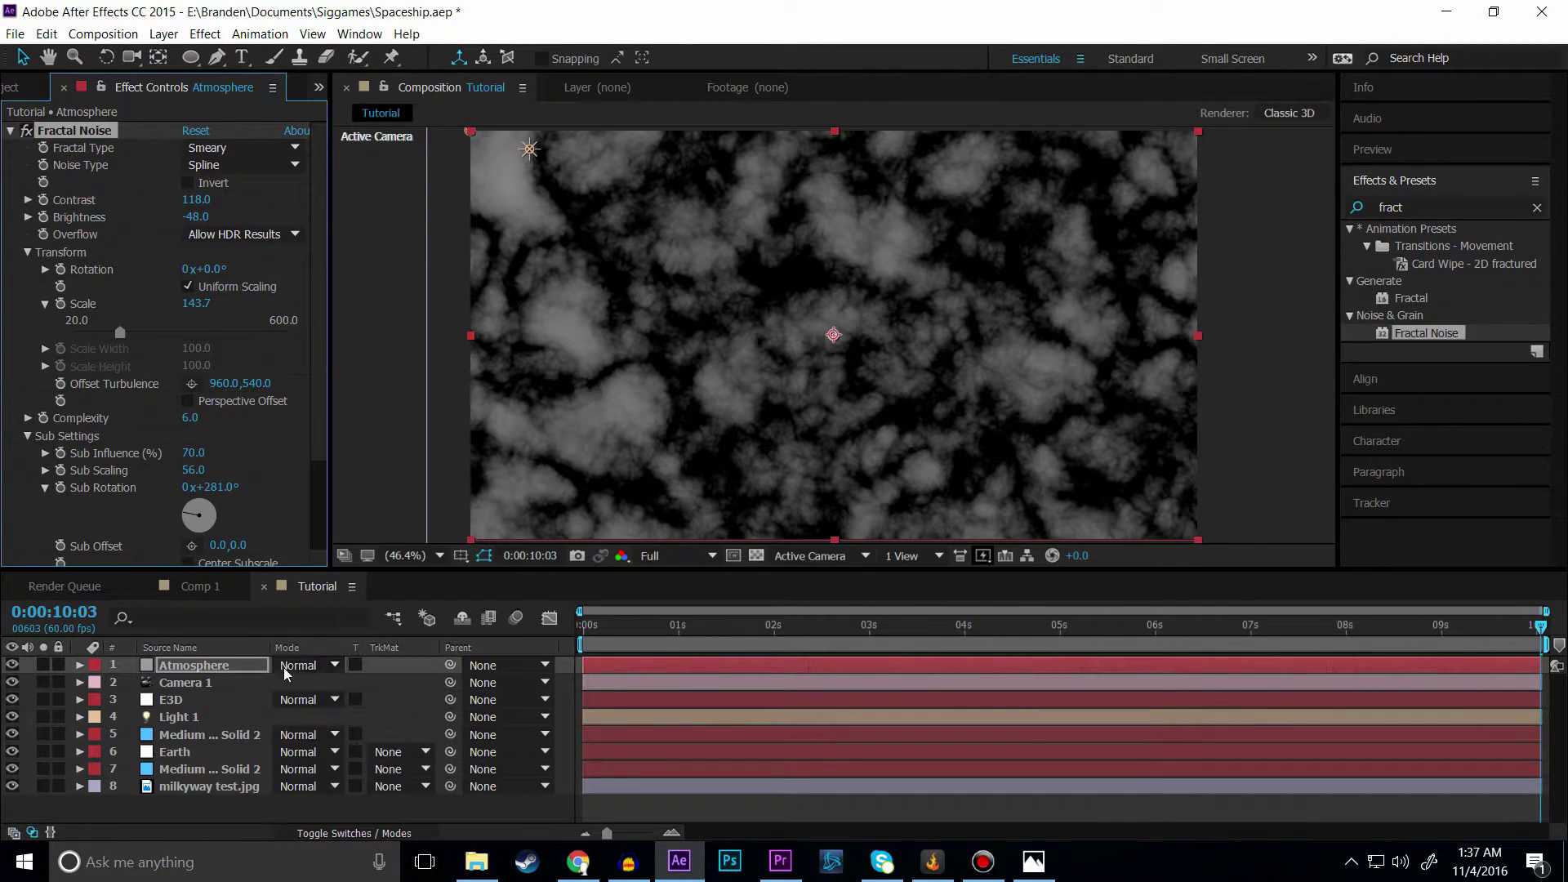
pyautogui.click(331, 665)
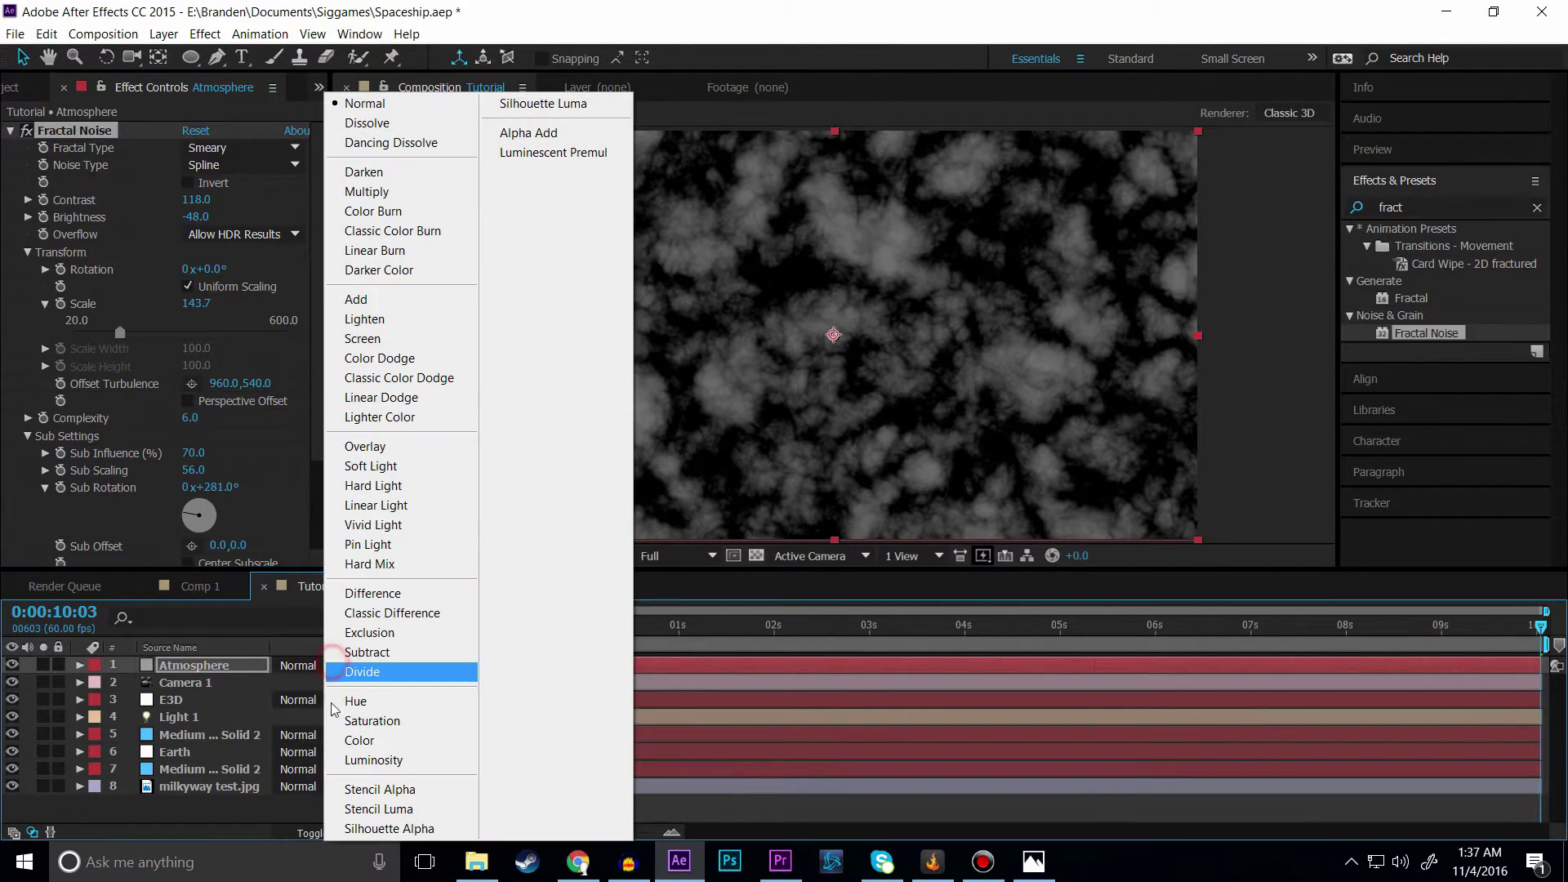
pyautogui.click(369, 339)
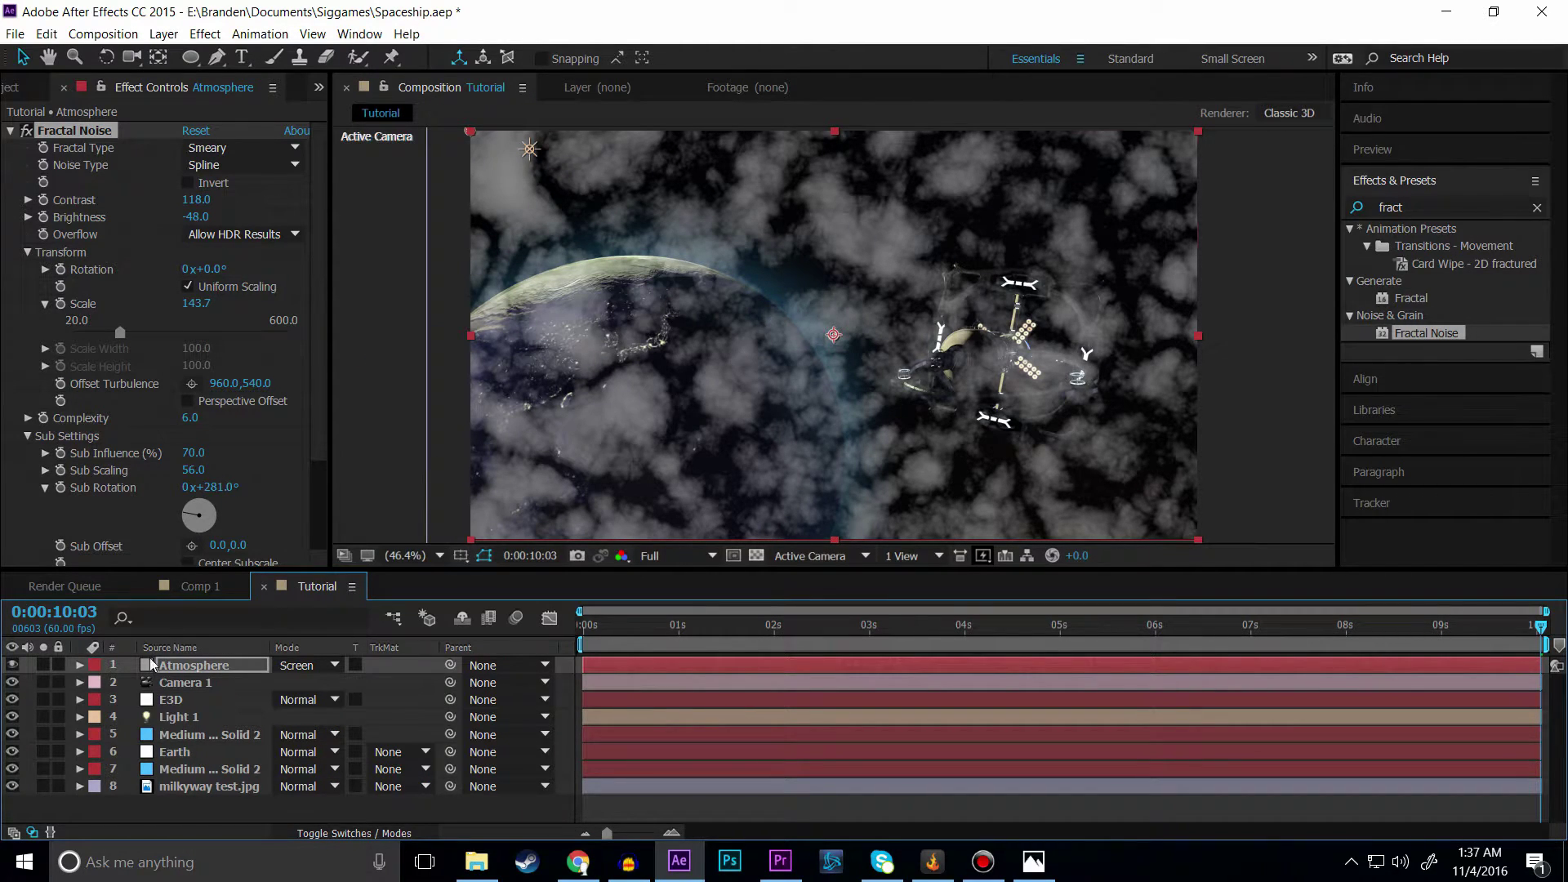
pyautogui.moveTo(172, 666); pyautogui.dragTo(191, 783)
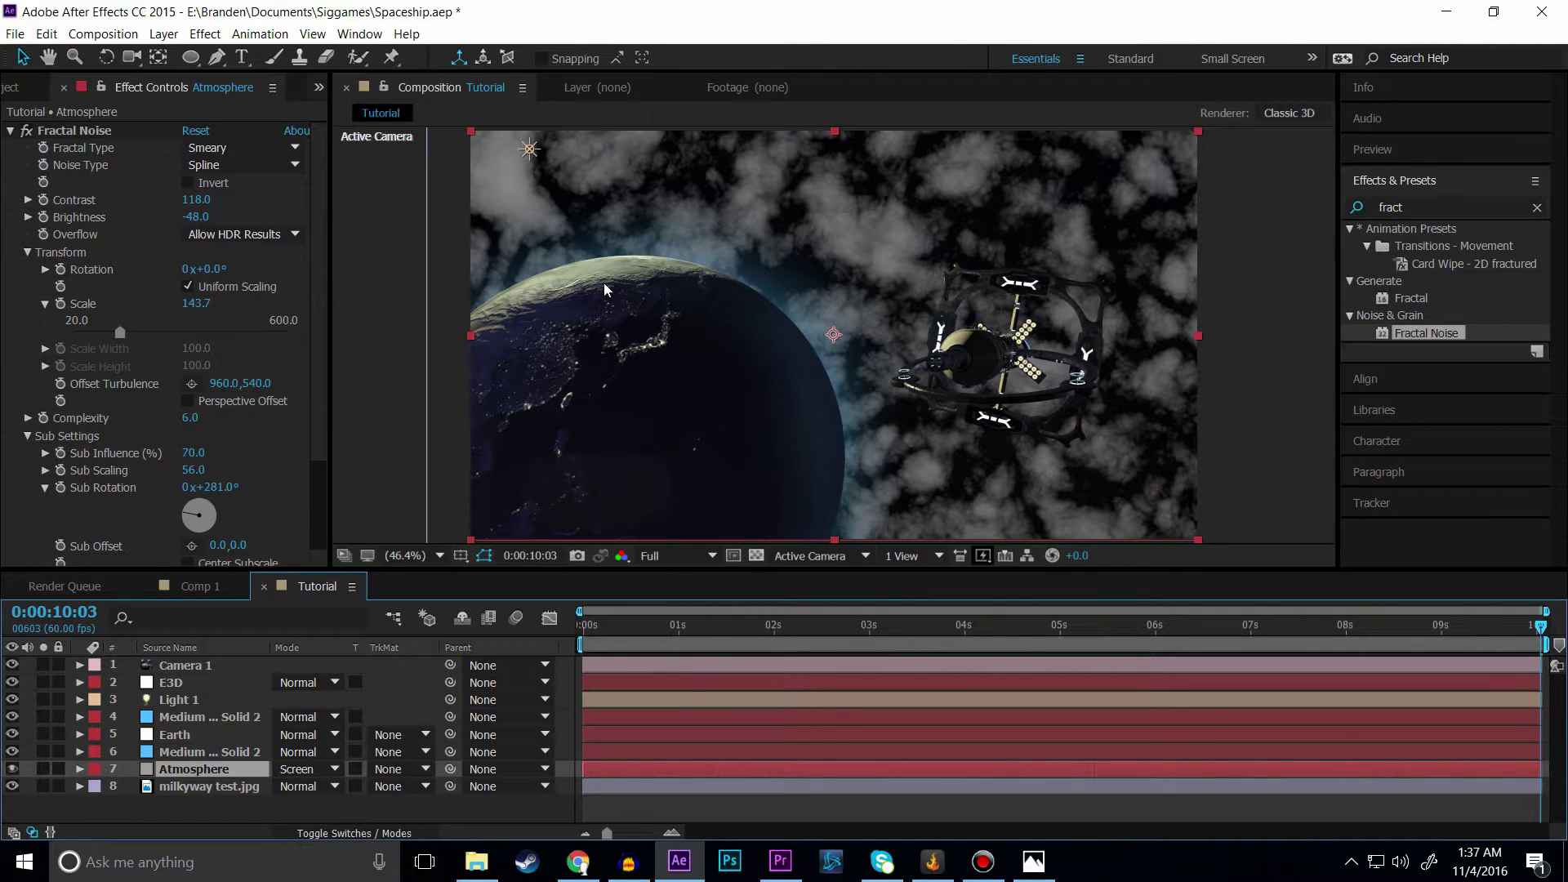
# Step: Draw an elliptical mask around the Earth on the Atmosphere layer and fit it slightly outside the planet's edge
pyautogui.click(190, 57)
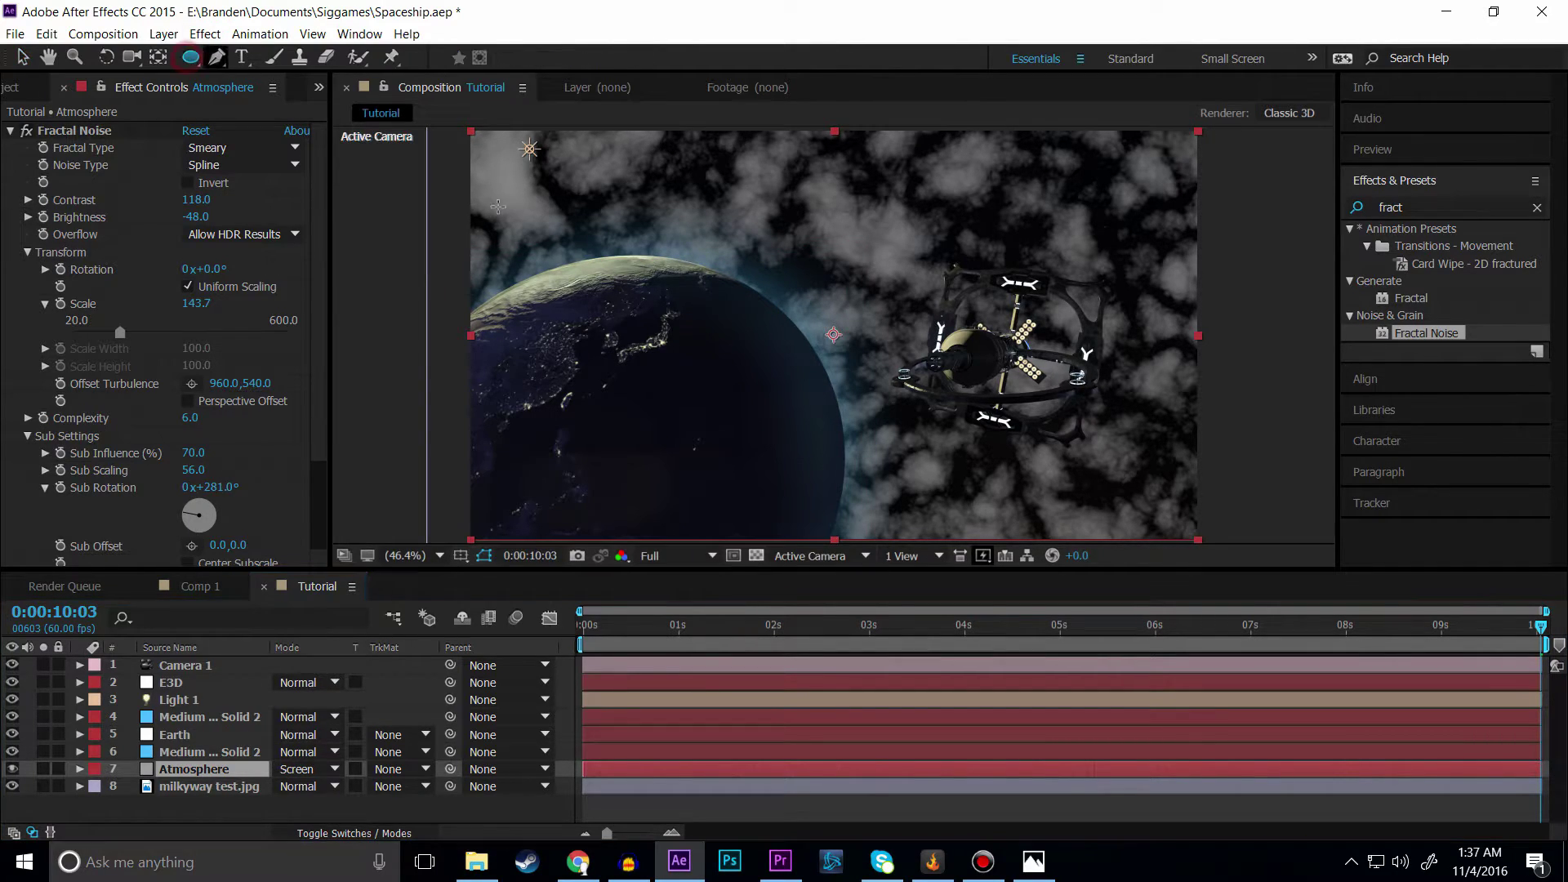
pyautogui.moveTo(459, 253); pyautogui.dragTo(837, 664)
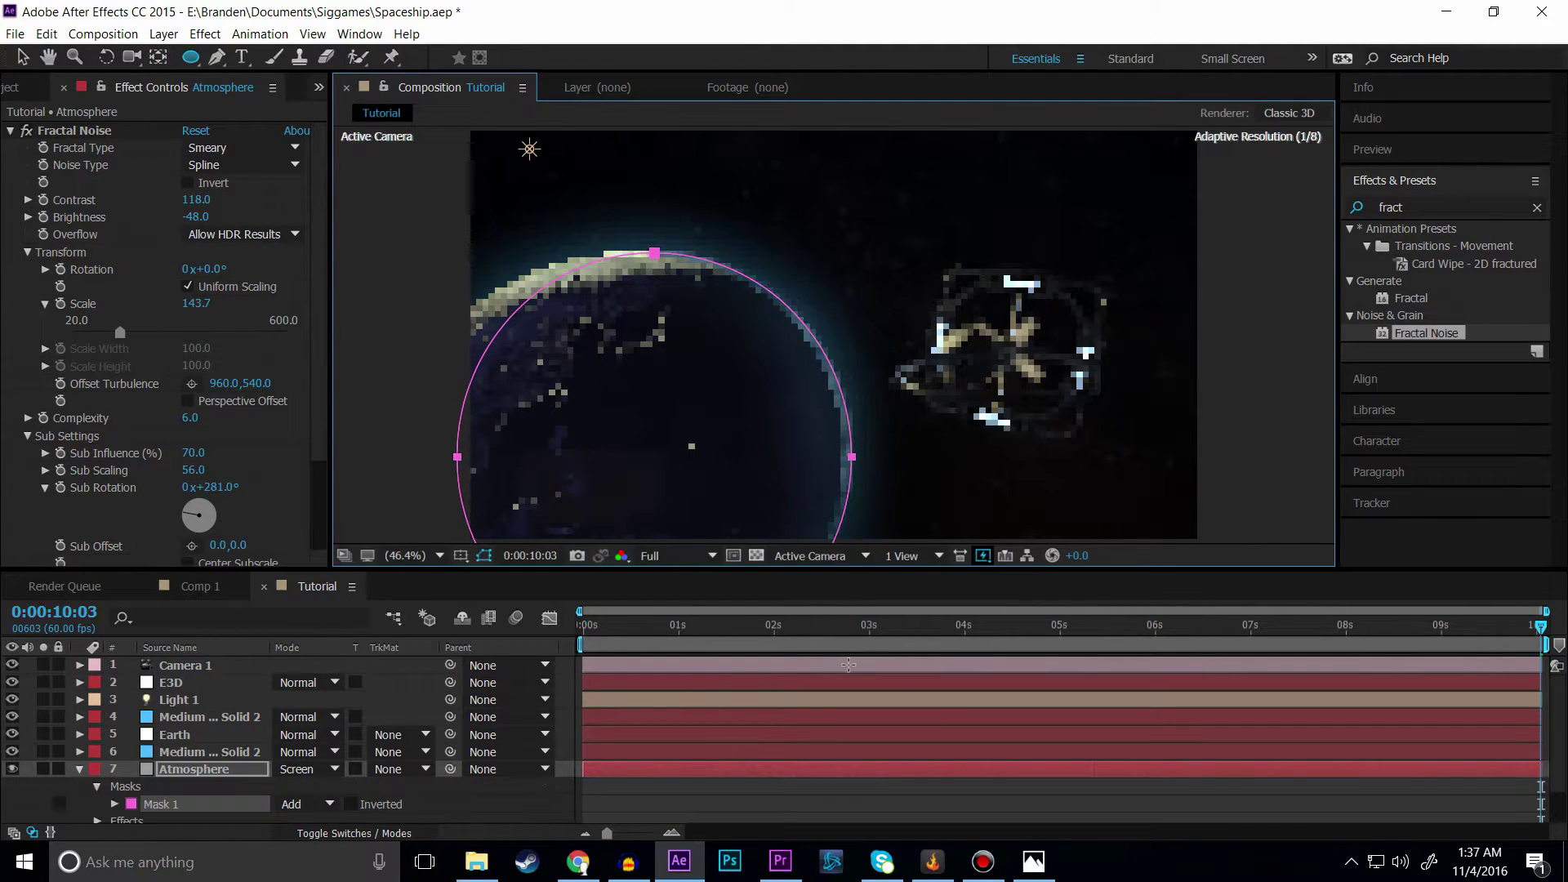
pyautogui.press('v')
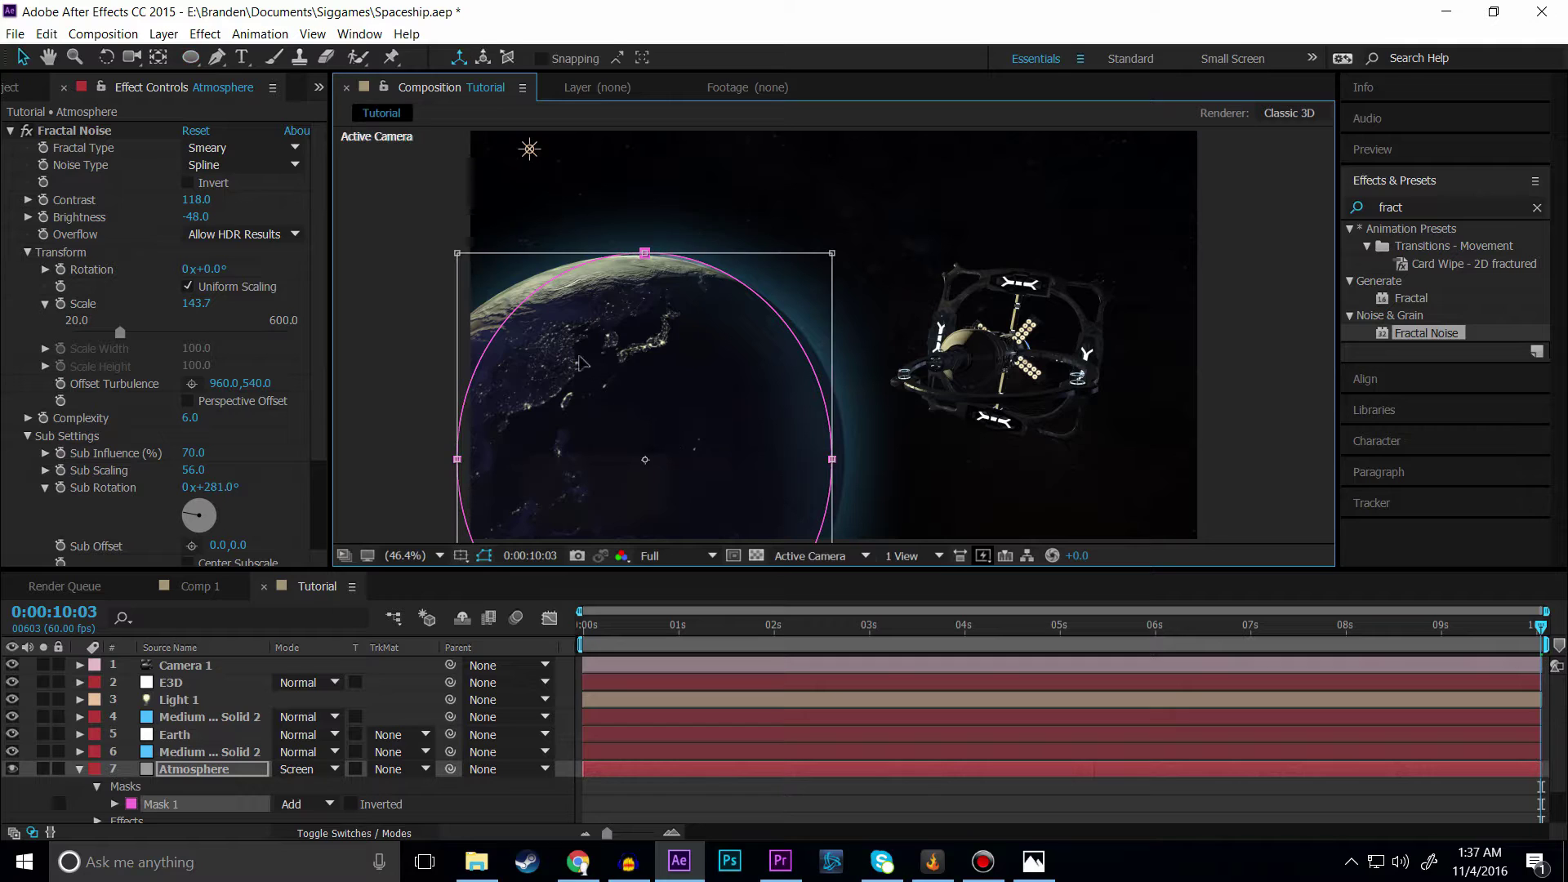
pyautogui.moveTo(455, 472); pyautogui.dragTo(421, 451)
pyautogui.moveTo(702, 351); pyautogui.dragTo(704, 339)
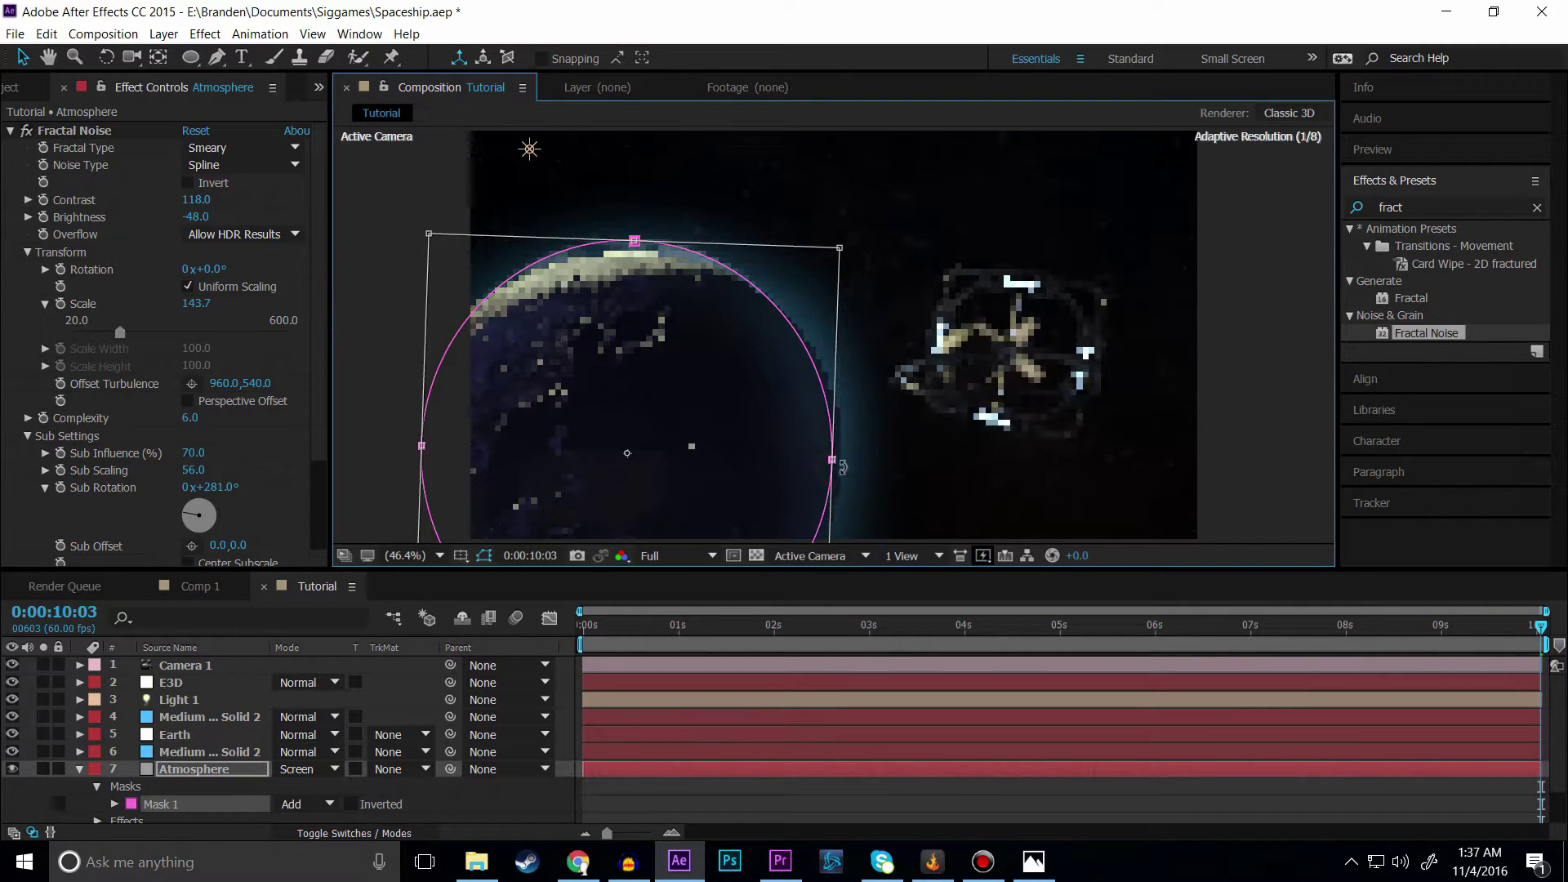
pyautogui.moveTo(832, 461); pyautogui.dragTo(846, 461)
pyautogui.press('Return')
pyautogui.click(423, 801)
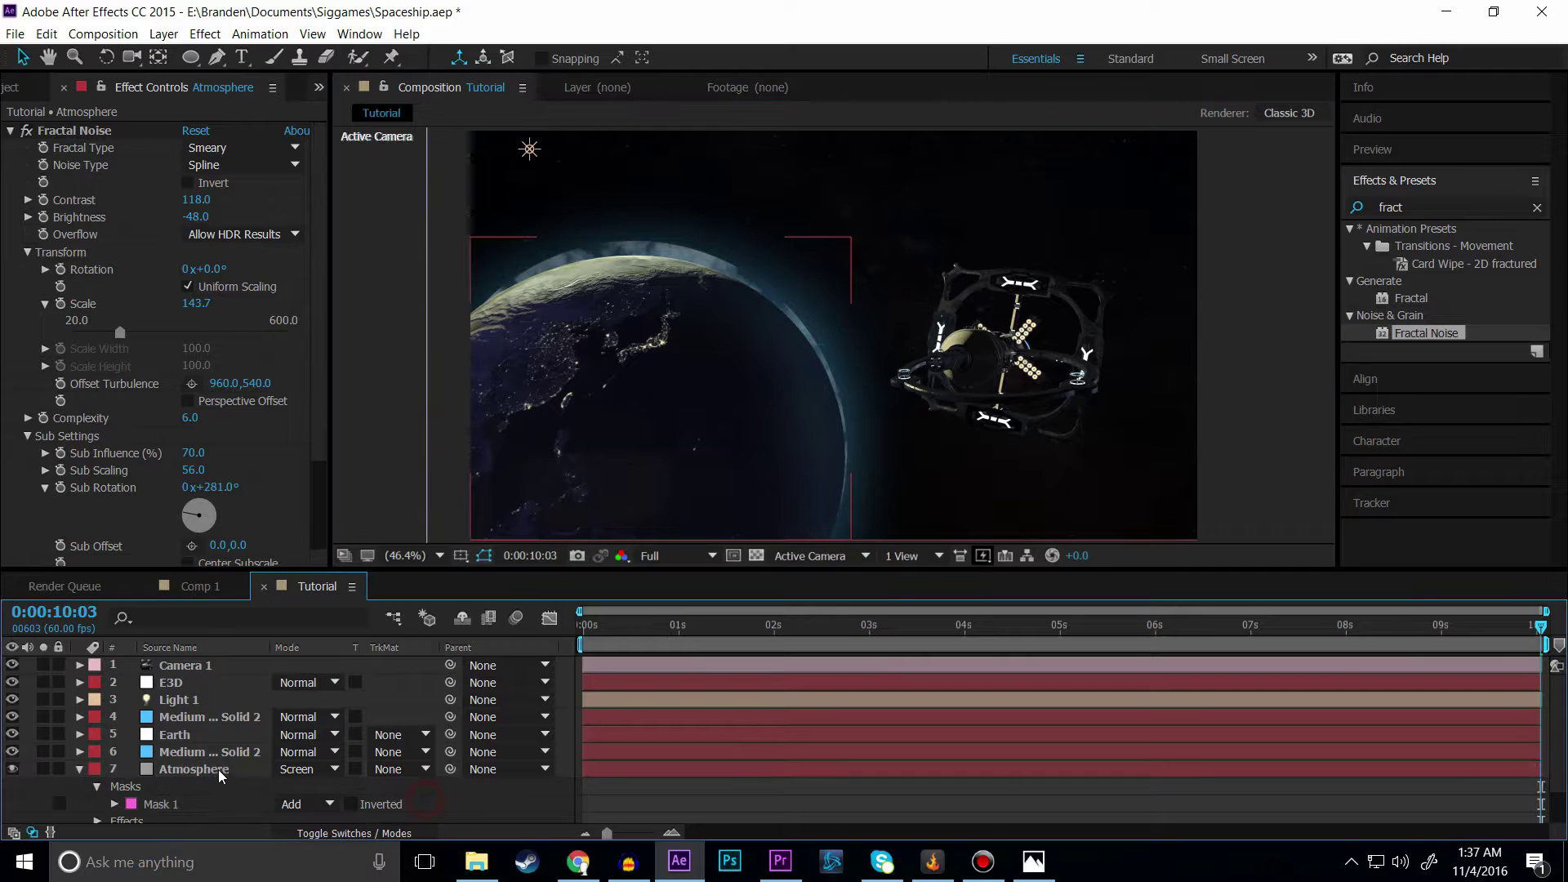
# Step: Set the Atmosphere mask's feather to 236 pixels and its expansion to -48 pixels
pyautogui.click(215, 769)
pyautogui.press('f')
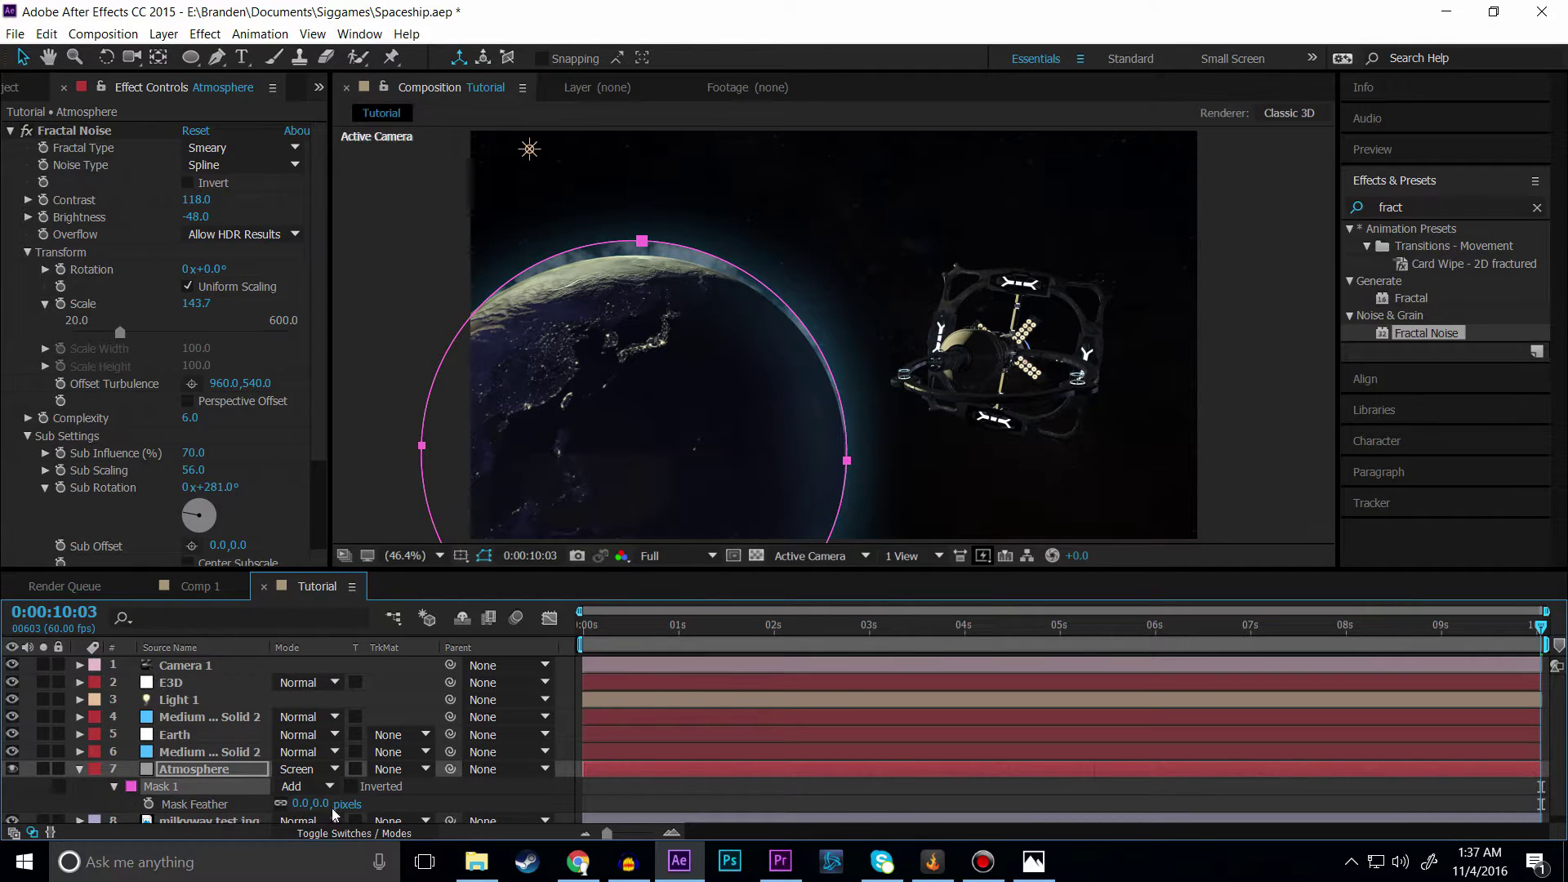
pyautogui.moveTo(320, 809); pyautogui.dragTo(699, 747)
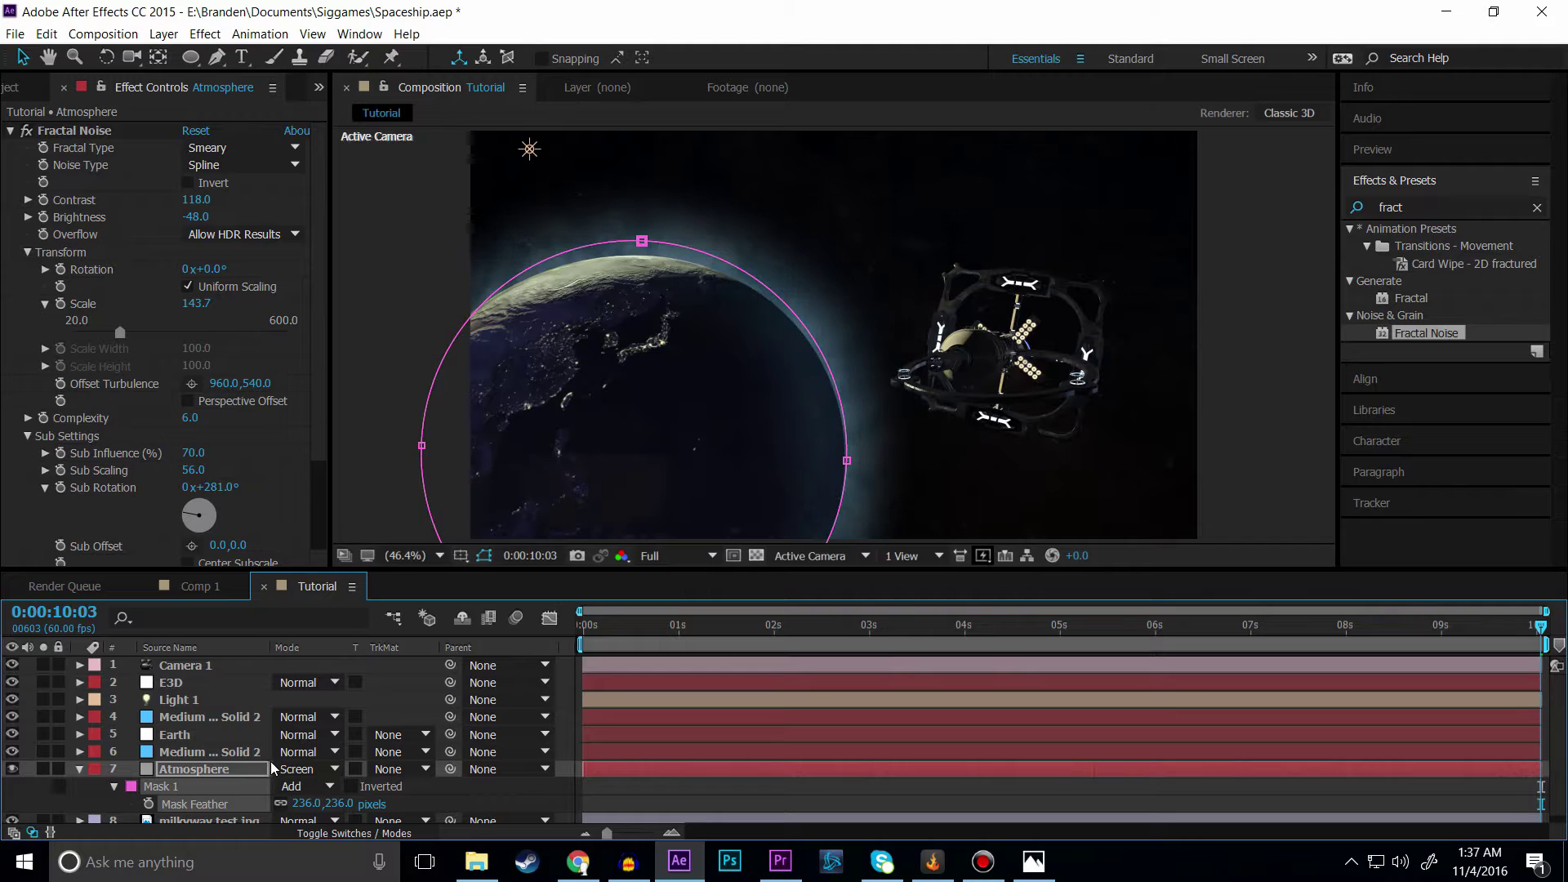
pyautogui.press('f')
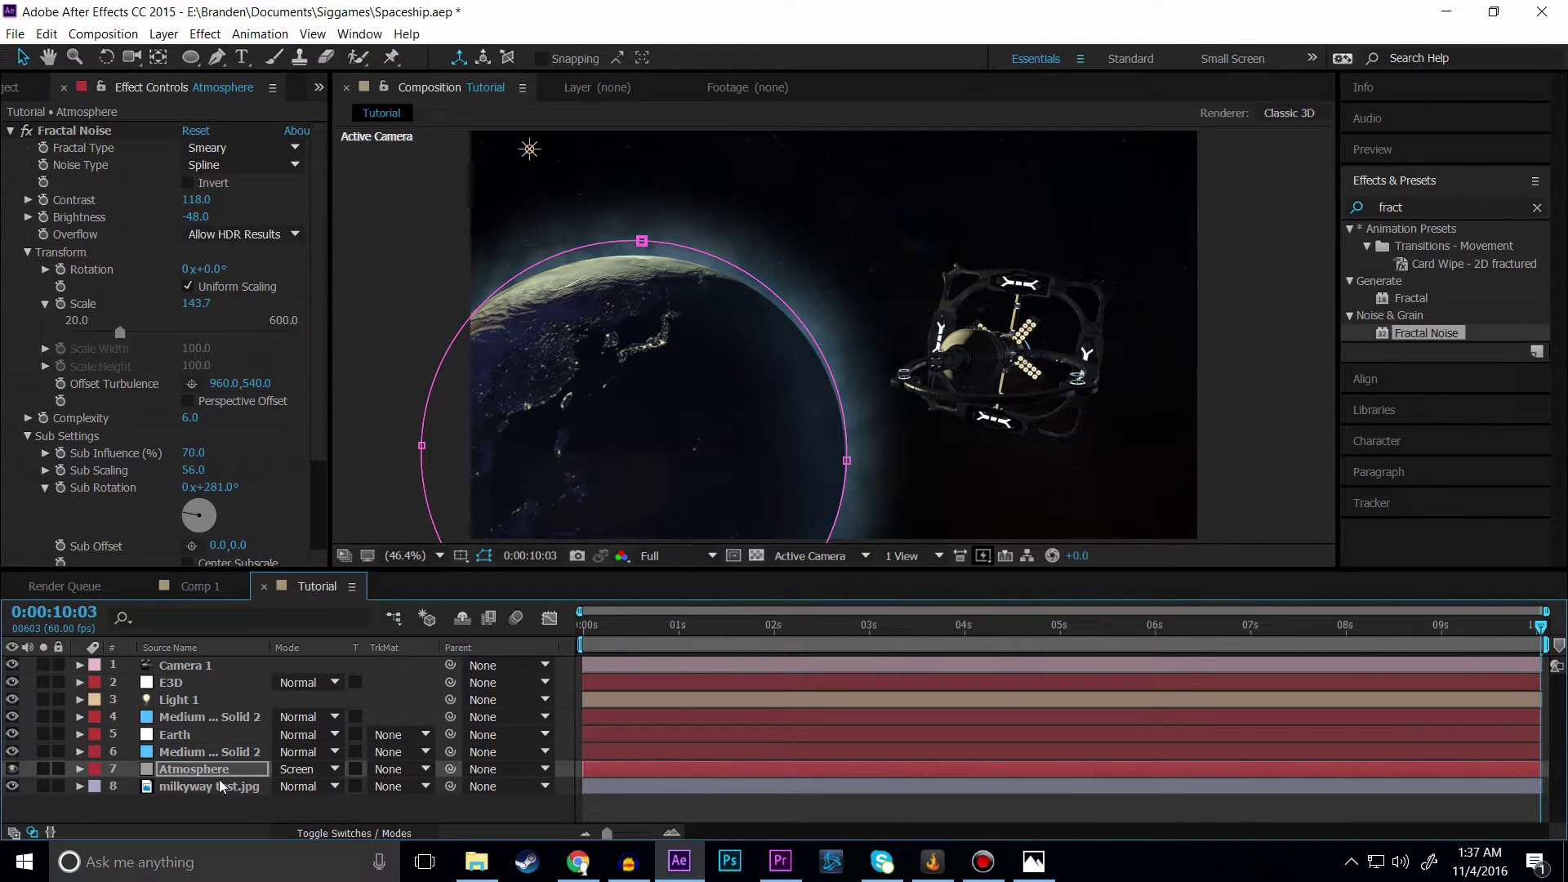
pyautogui.press('m')
pyautogui.press('m')
pyautogui.moveTo(286, 805); pyautogui.dragTo(235, 809)
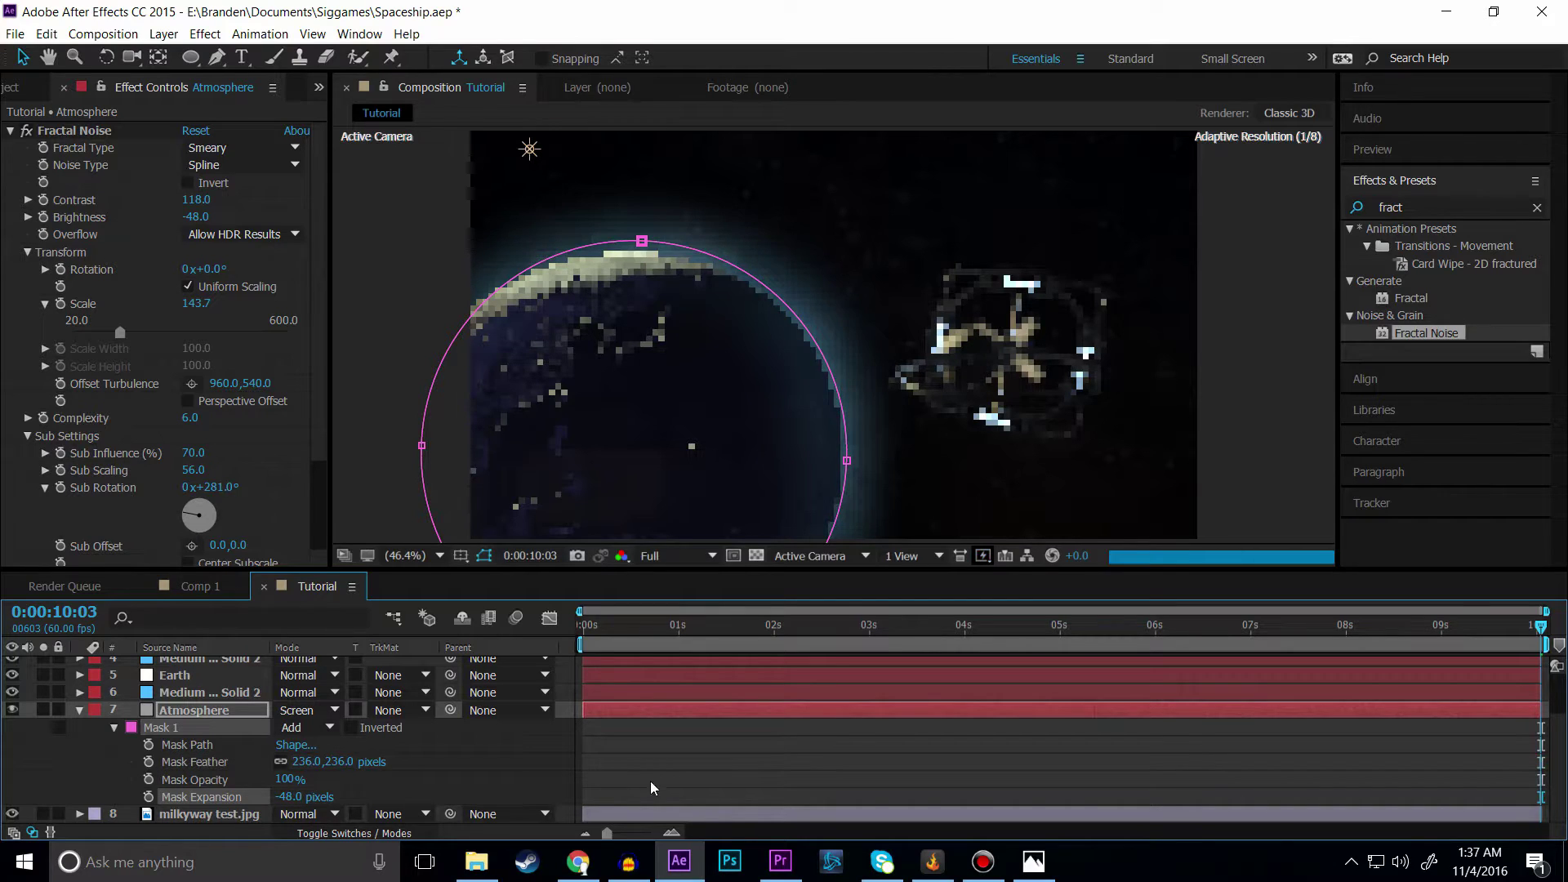
pyautogui.click(691, 767)
# Step: Move the playhead to 0:00:00:00, test the Atmosphere's Fractal Noise Evolution at 222°, and undo that change
pyautogui.moveTo(684, 630); pyautogui.dragTo(486, 642)
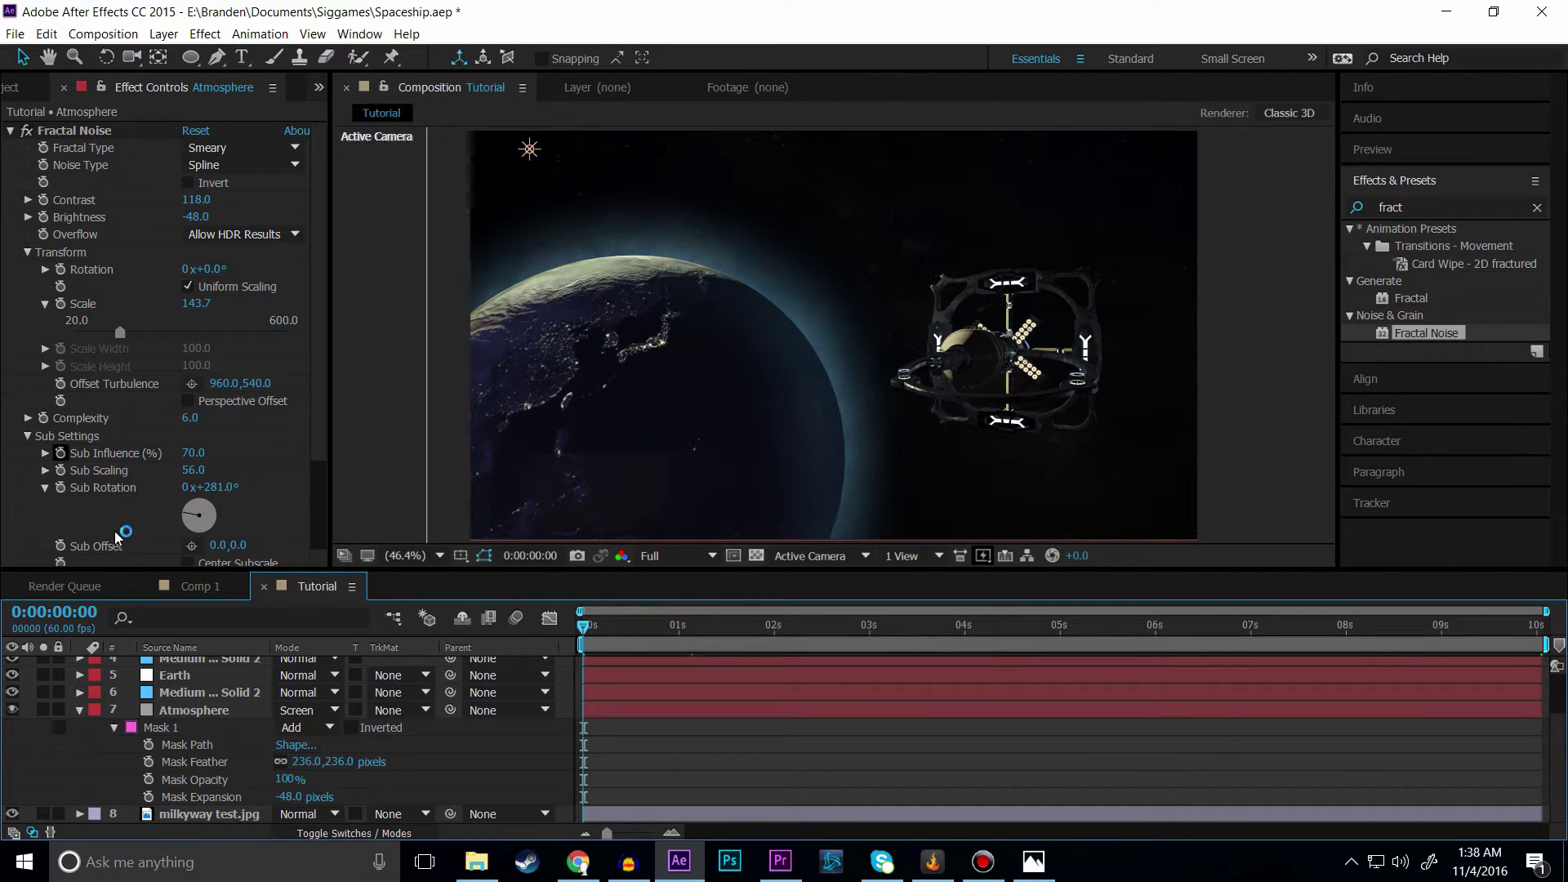
pyautogui.click(190, 710)
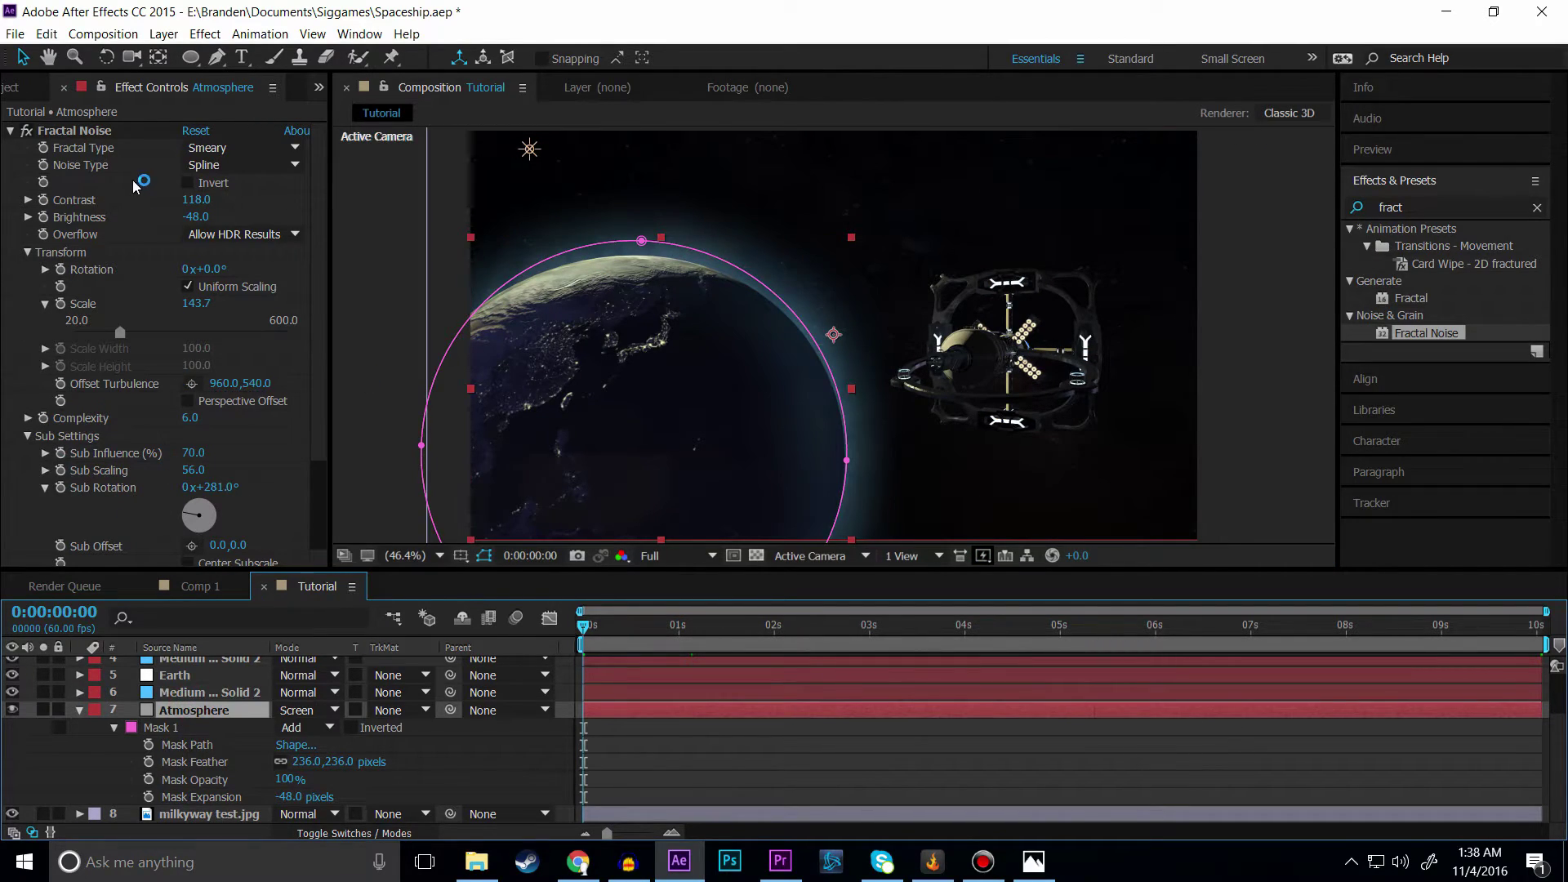
pyautogui.click(41, 439)
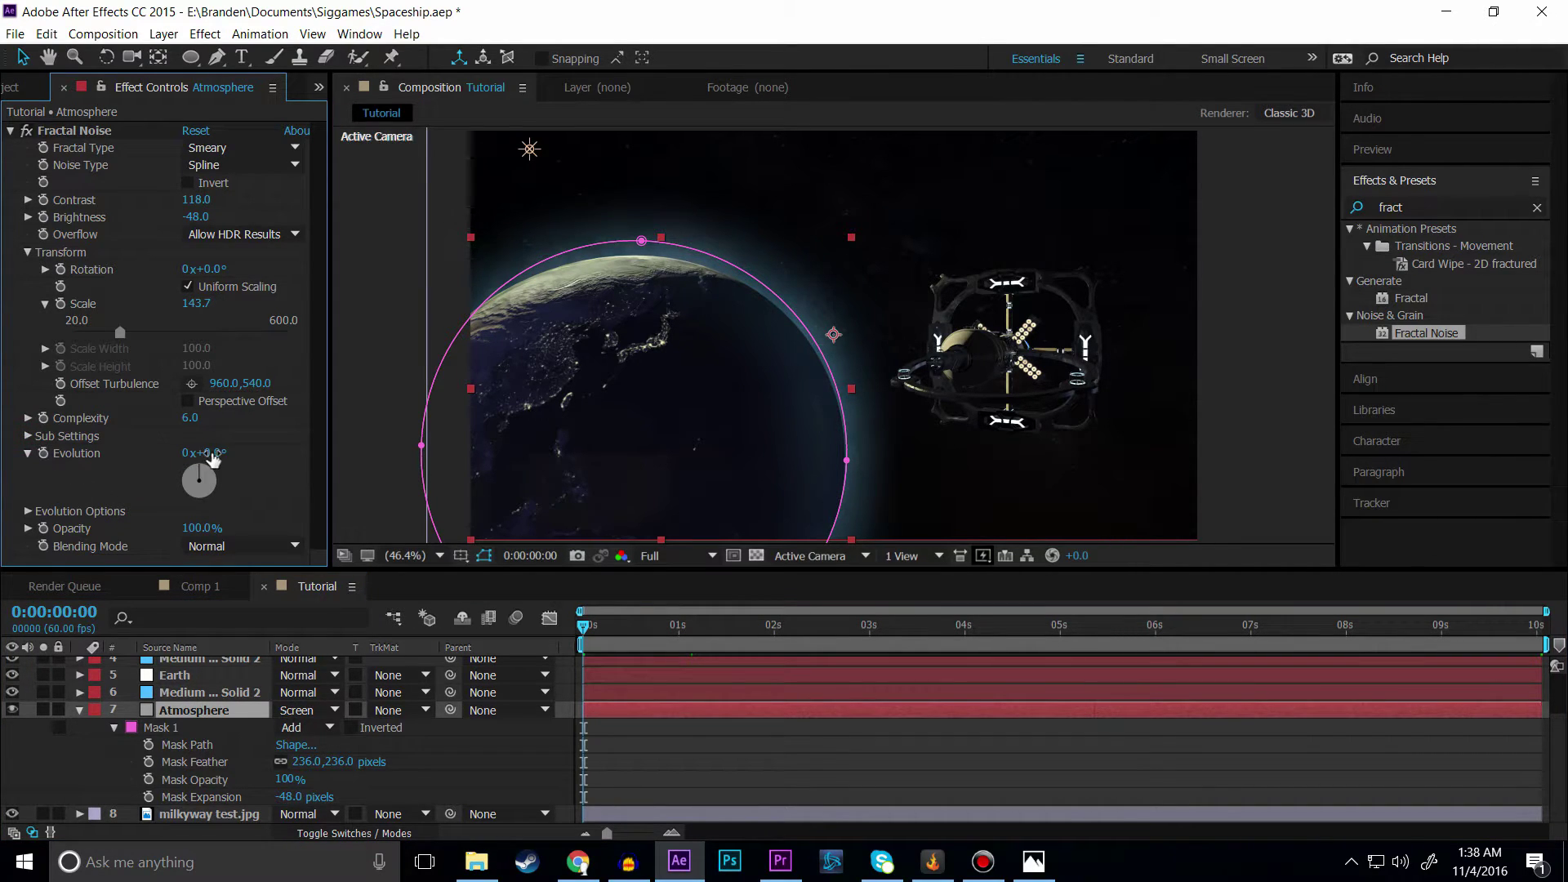
pyautogui.moveTo(214, 455); pyautogui.dragTo(451, 469)
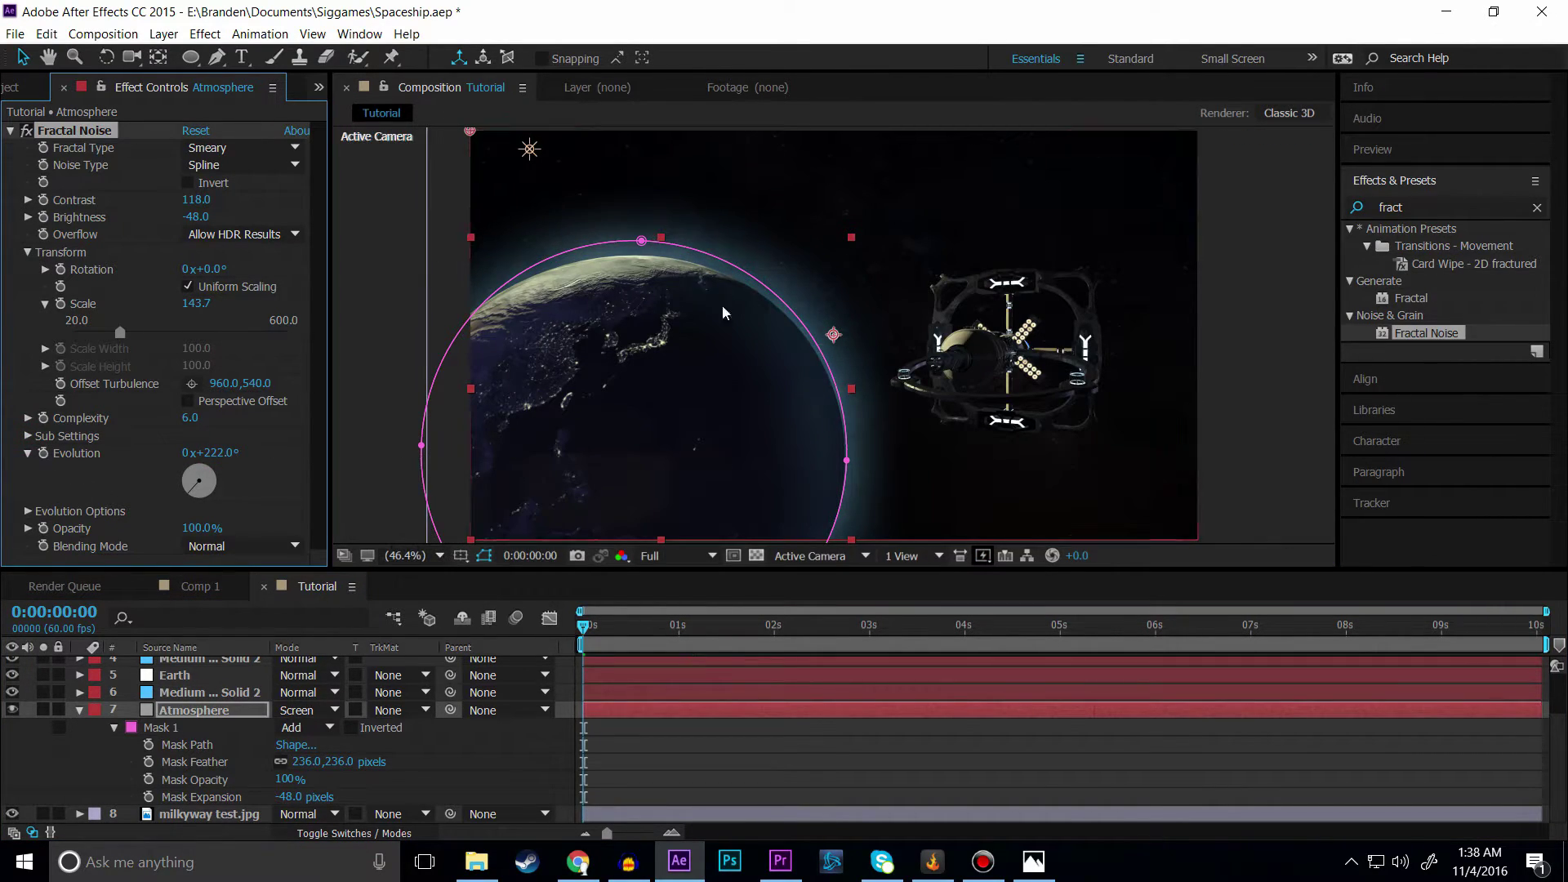
pyautogui.hotkey('ctrl', 'z')
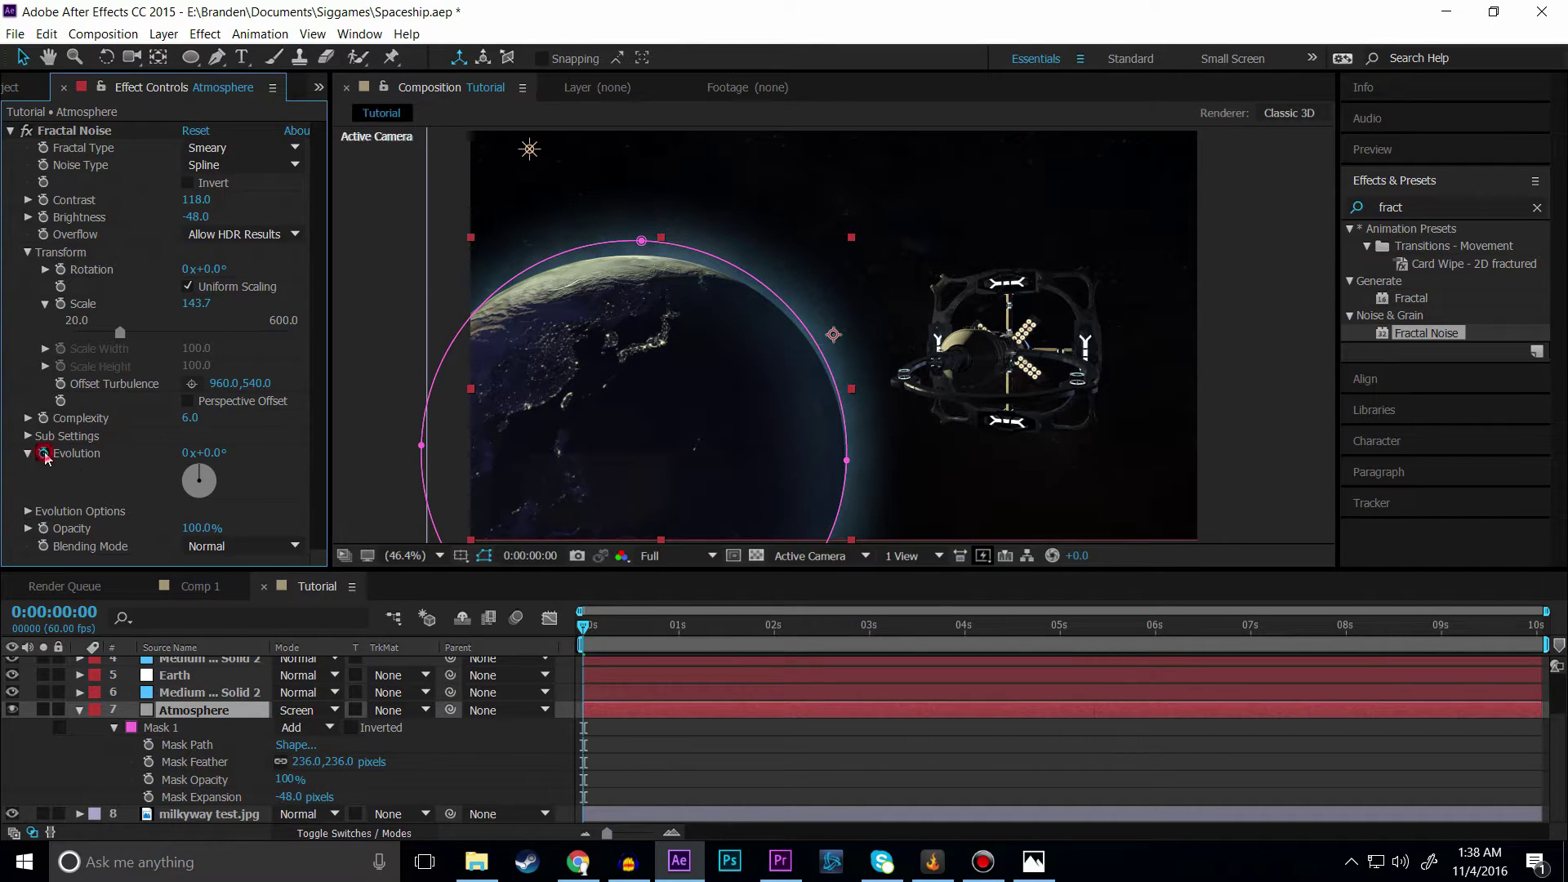
# Step: Drive the Fractal Noise Evolution with the expression time*100 and collapse the Atmosphere layer's properties
pyautogui.keyDown('alt'); pyautogui.click(44, 454); pyautogui.keyUp('alt')
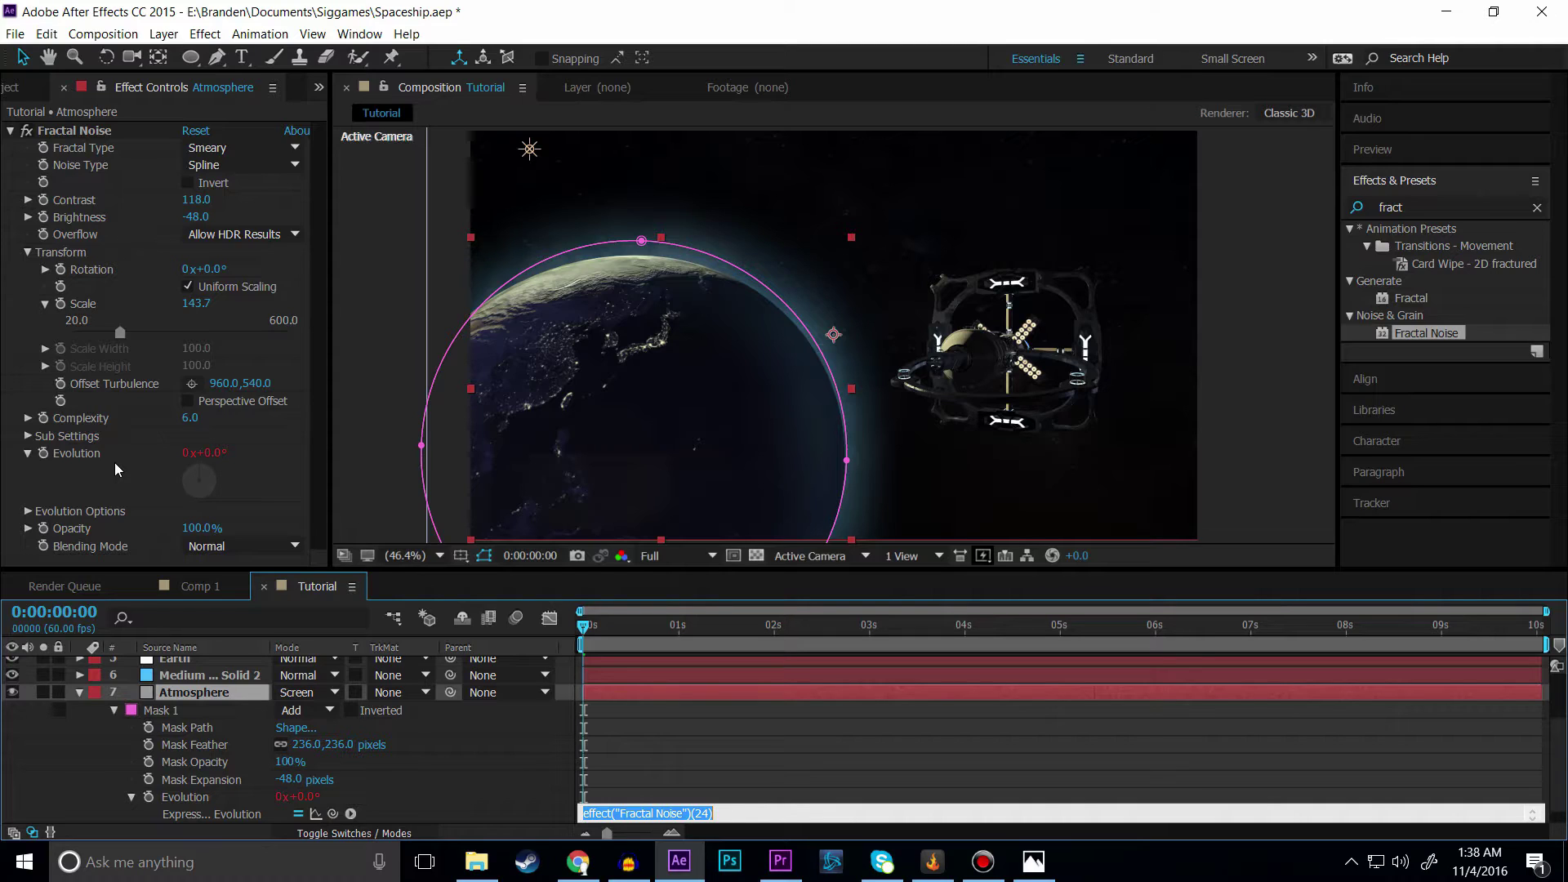
pyautogui.write('time*')
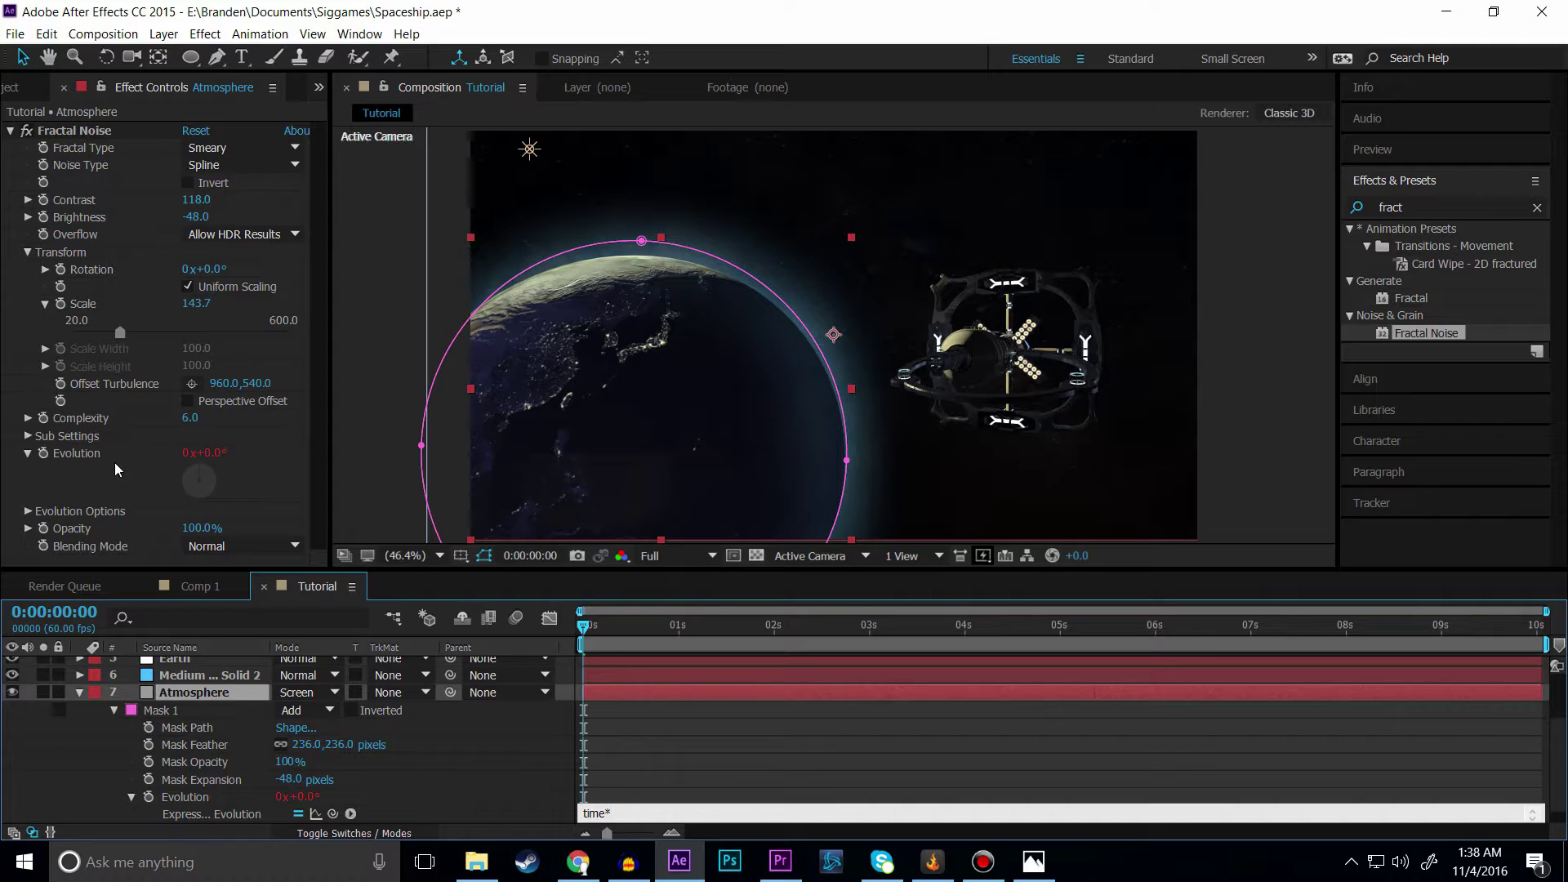
pyautogui.write('100')
pyautogui.click(672, 762)
pyautogui.moveTo(584, 634)
pyautogui.mouseDown()
pyautogui.moveTo(625, 639)
pyautogui.moveTo(583, 642)
pyautogui.mouseUp()
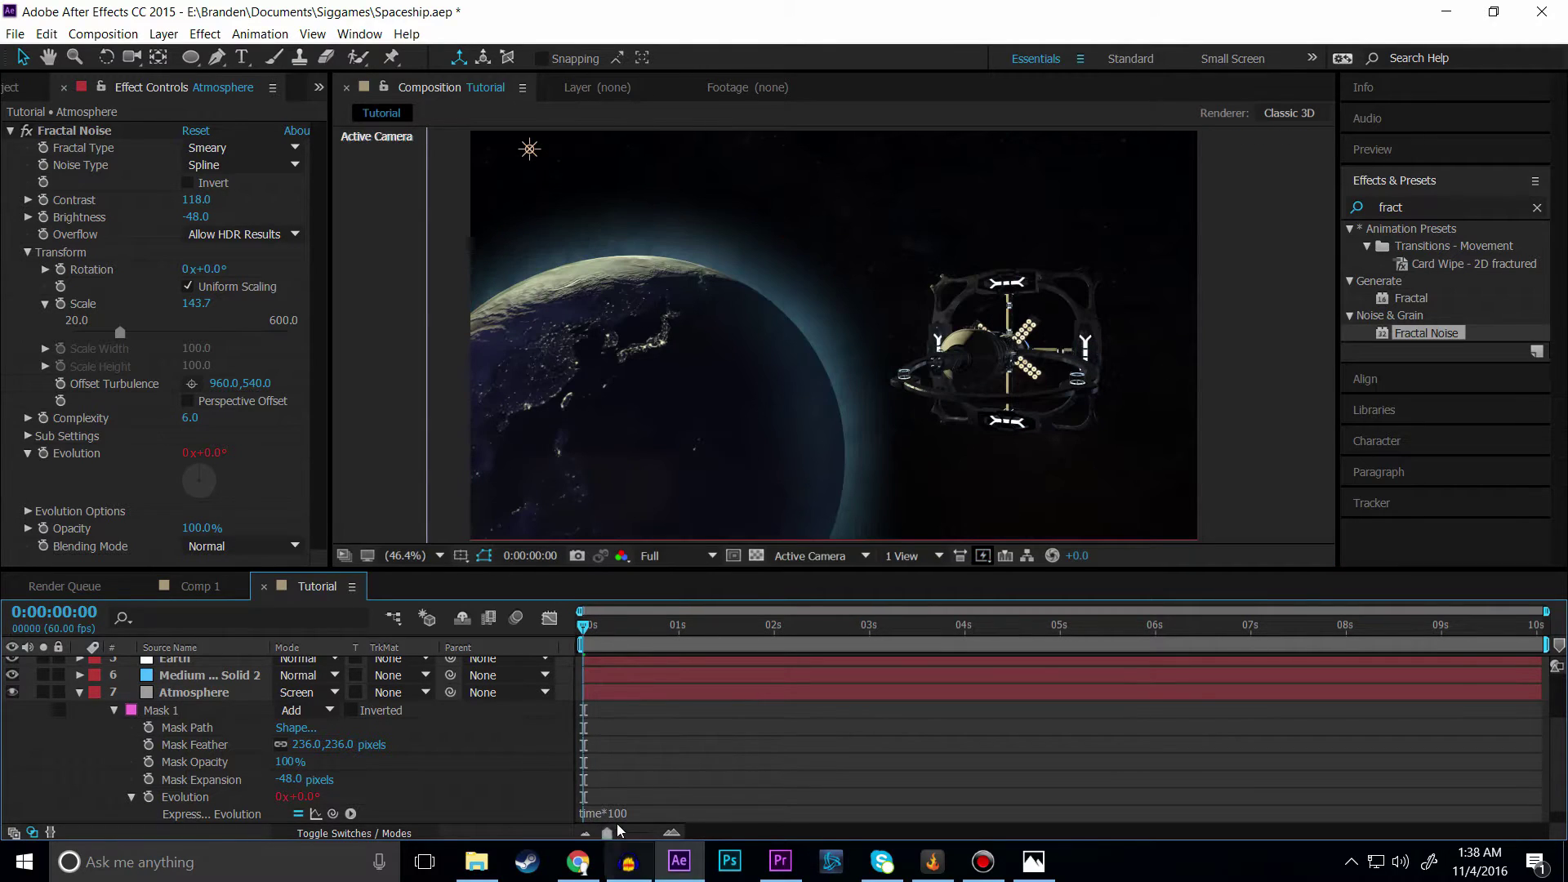
pyautogui.moveTo(575, 649)
pyautogui.mouseDown()
pyautogui.moveTo(663, 642)
pyautogui.moveTo(585, 641)
pyautogui.mouseUp()
pyautogui.click(70, 693)
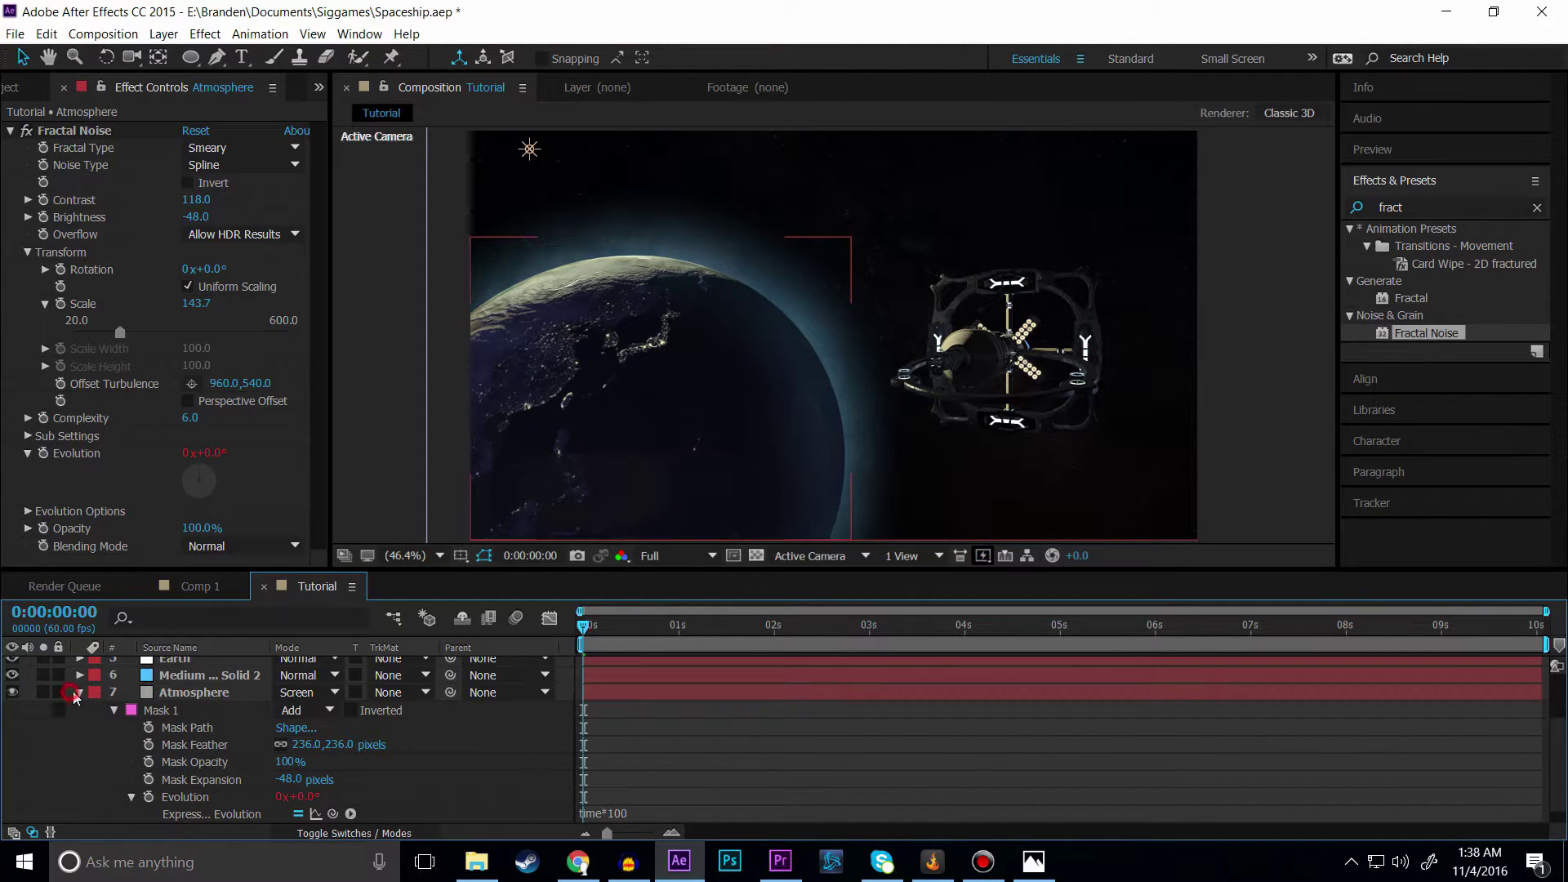
pyautogui.click(79, 692)
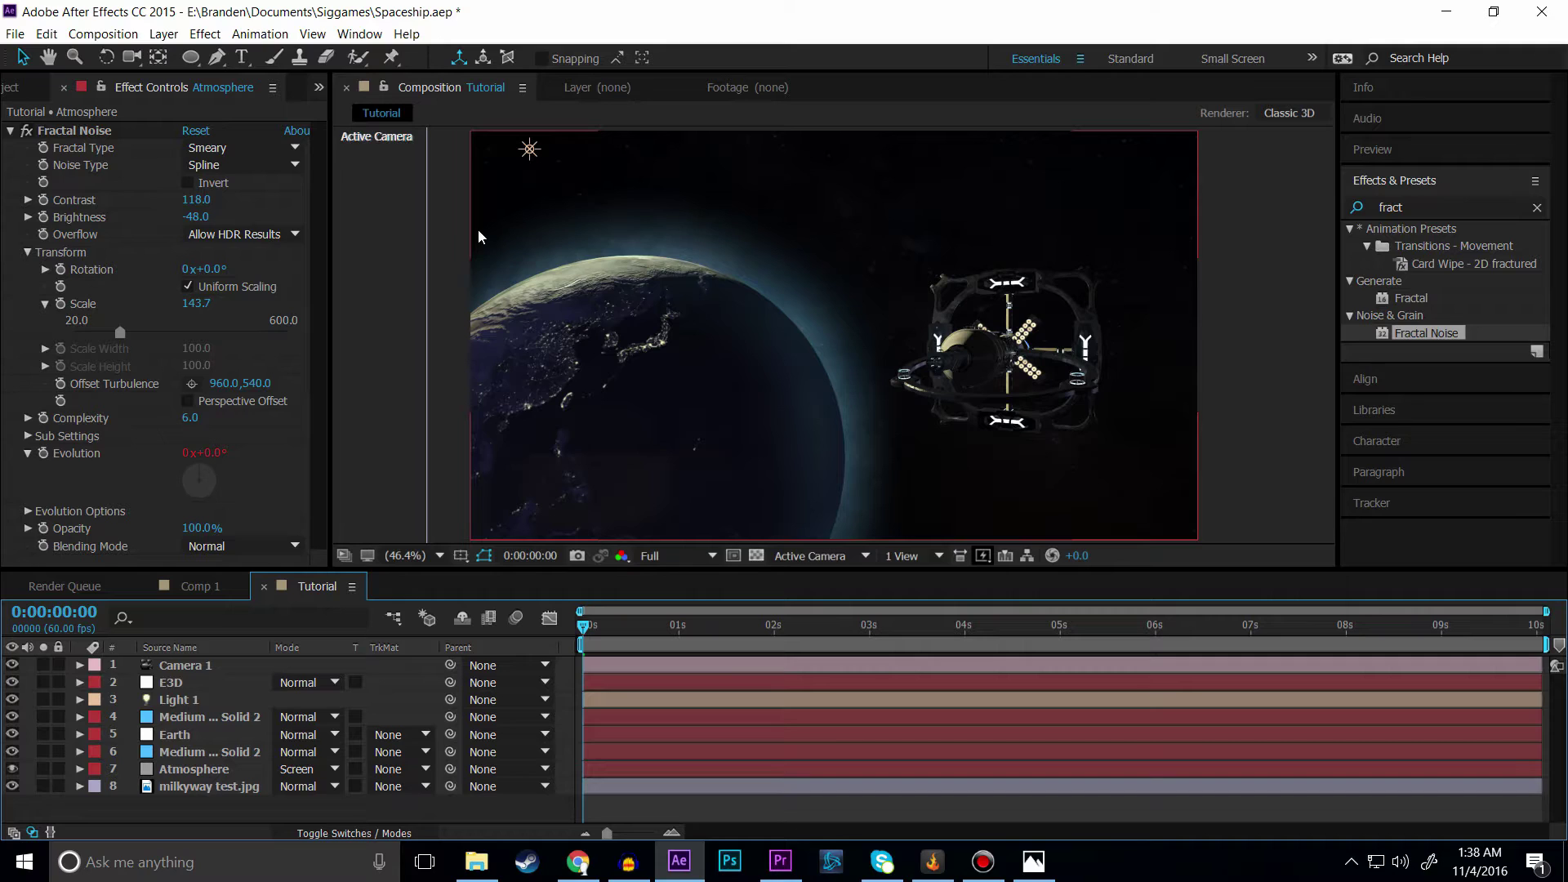
# Step: Create a new 1920 x 1080 px solid named Sun at the top of the Tutorial composition
pyautogui.press('h')
pyautogui.moveTo(592, 234); pyautogui.dragTo(588, 199)
pyautogui.press('v')
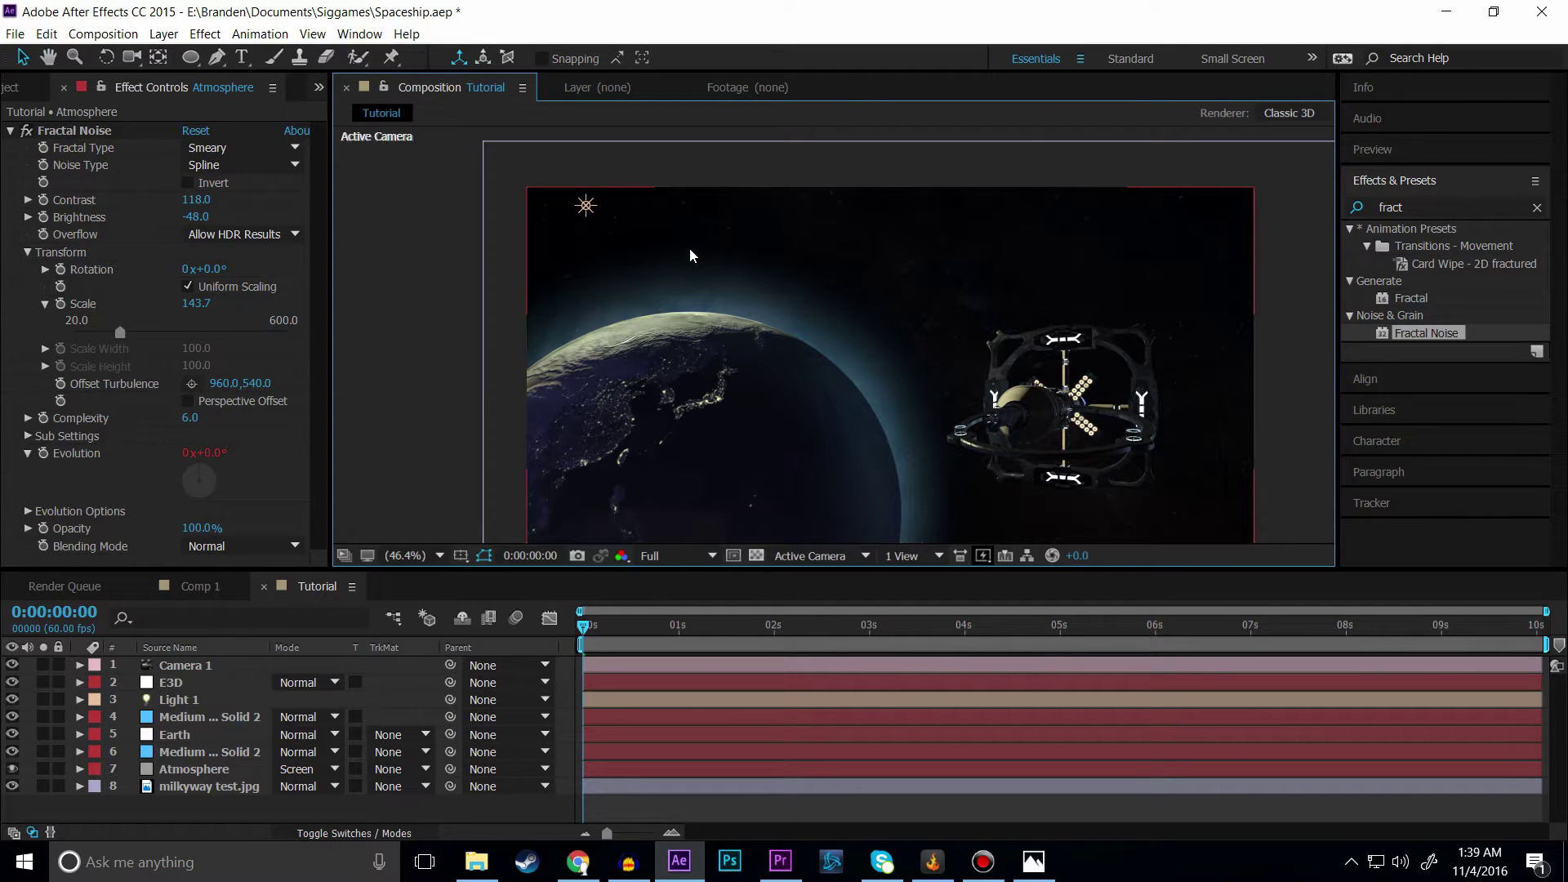
pyautogui.rightClick(189, 811)
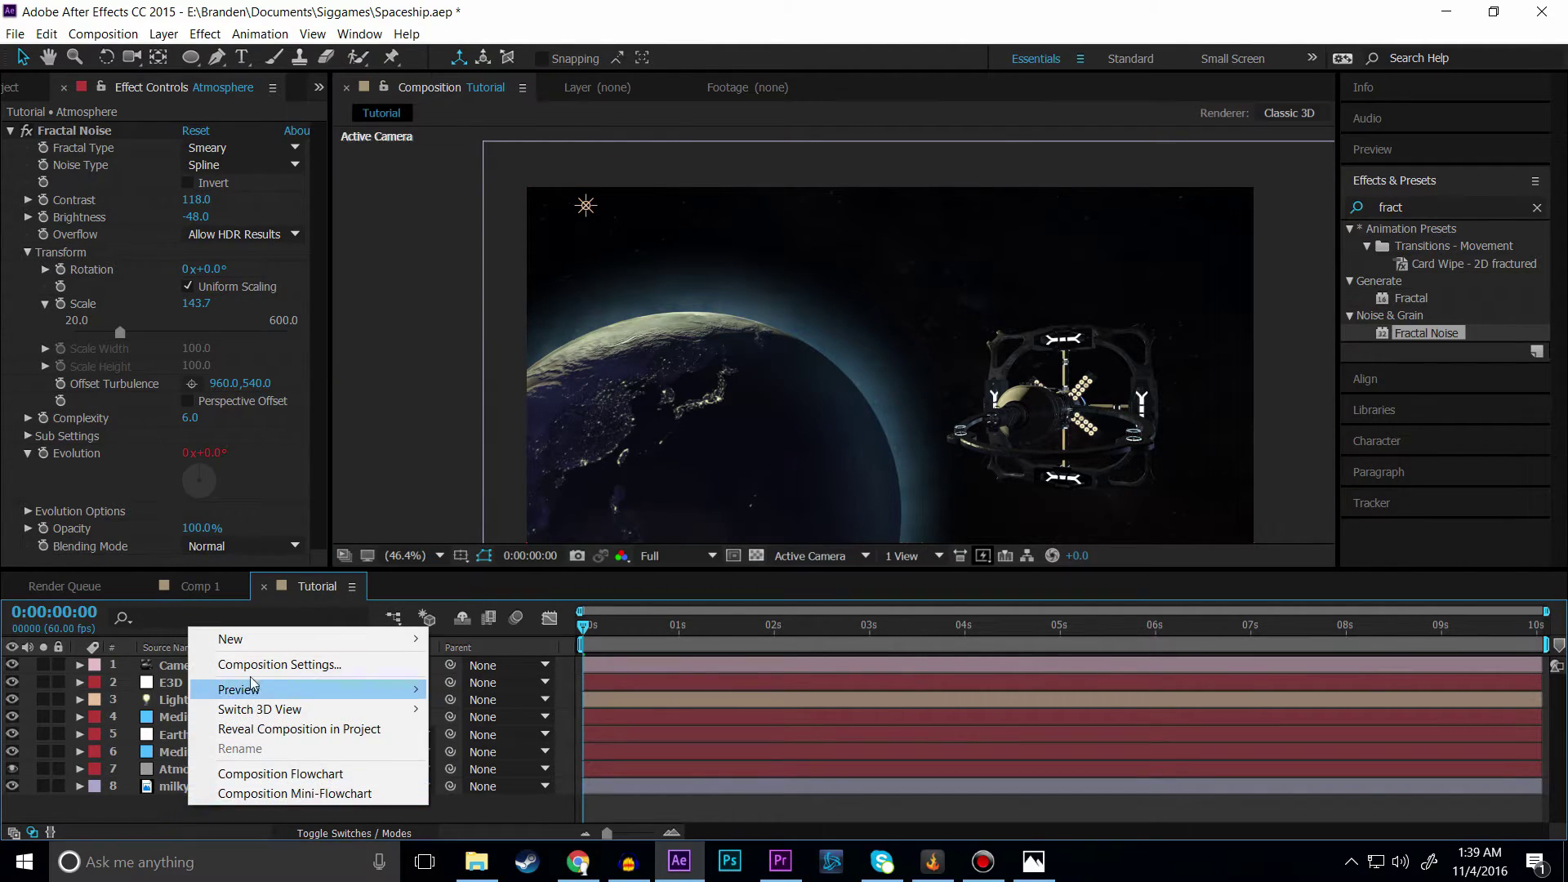
pyautogui.moveTo(263, 638)
pyautogui.click(473, 684)
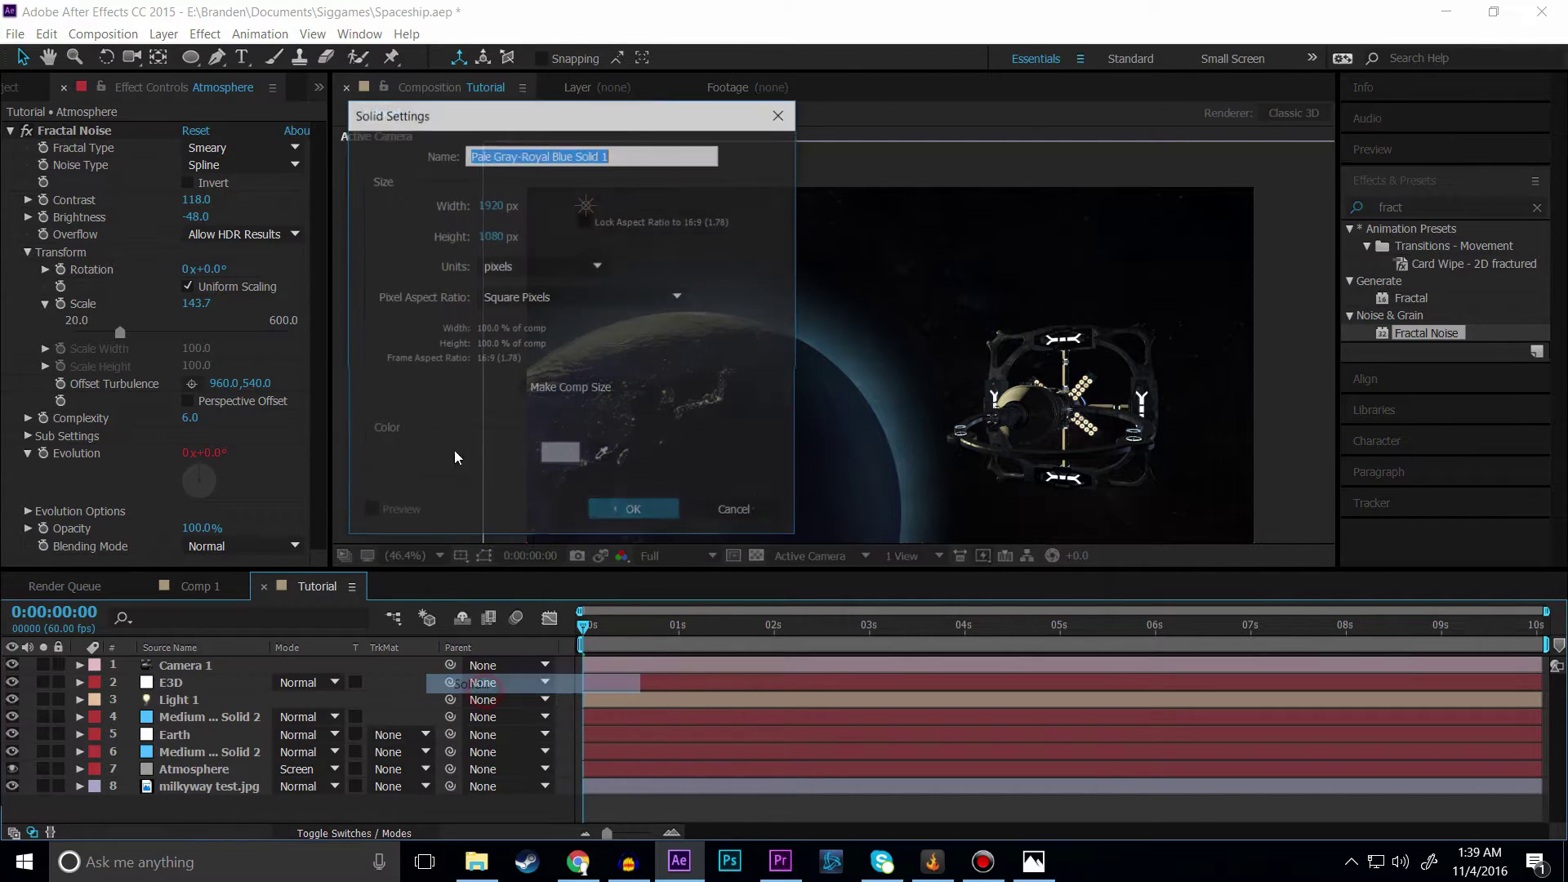
pyautogui.write('Sun')
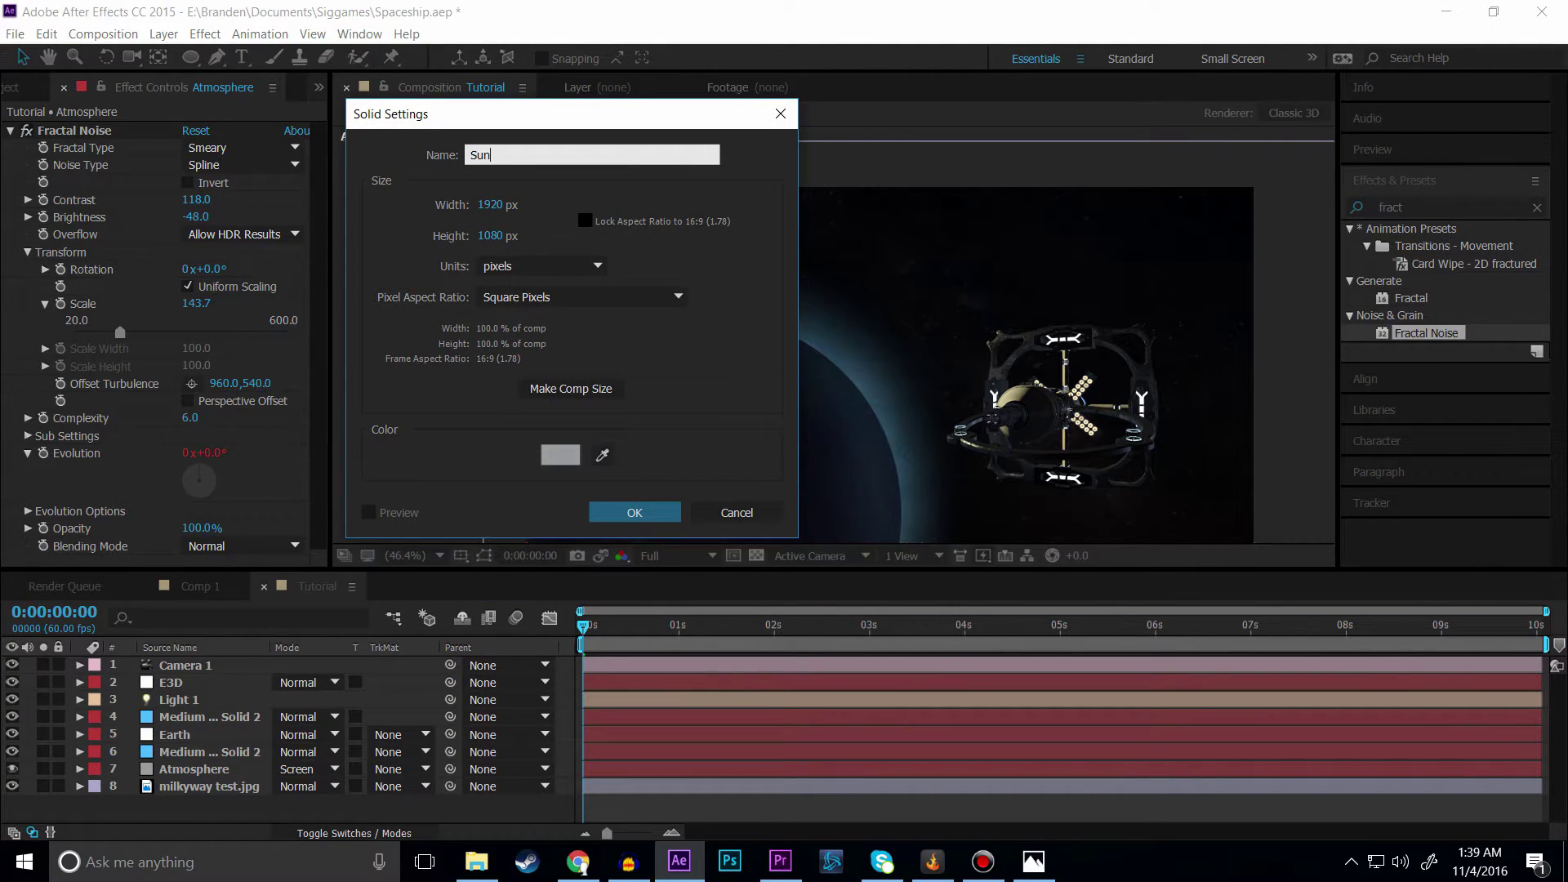
pyautogui.press('Return')
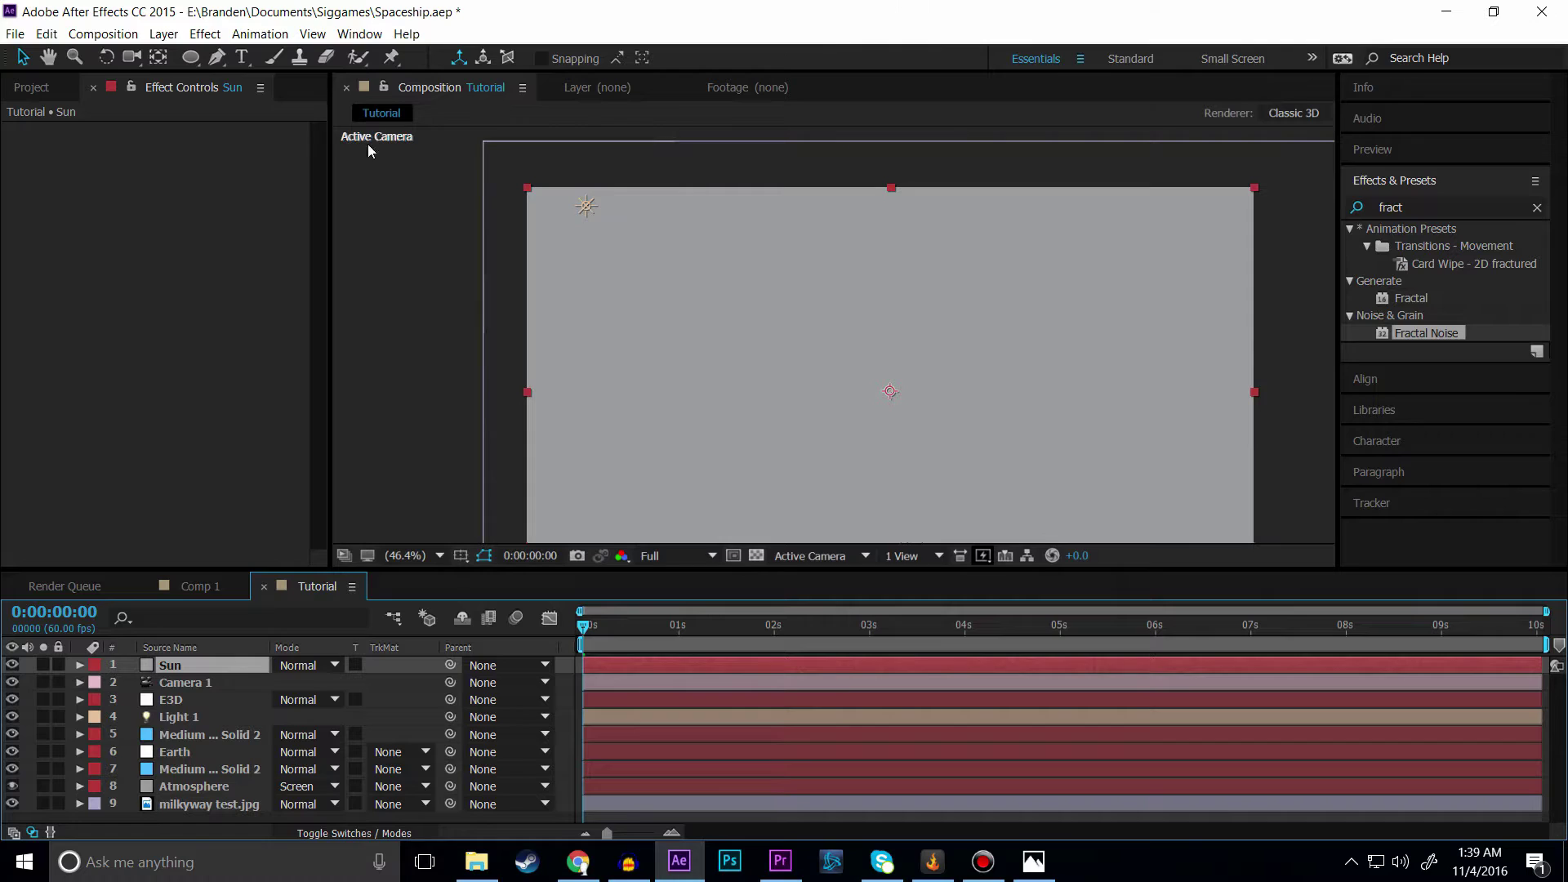
# Step: Apply the Video Copilot Optical Flares effect to the Sun solid
pyautogui.click(205, 33)
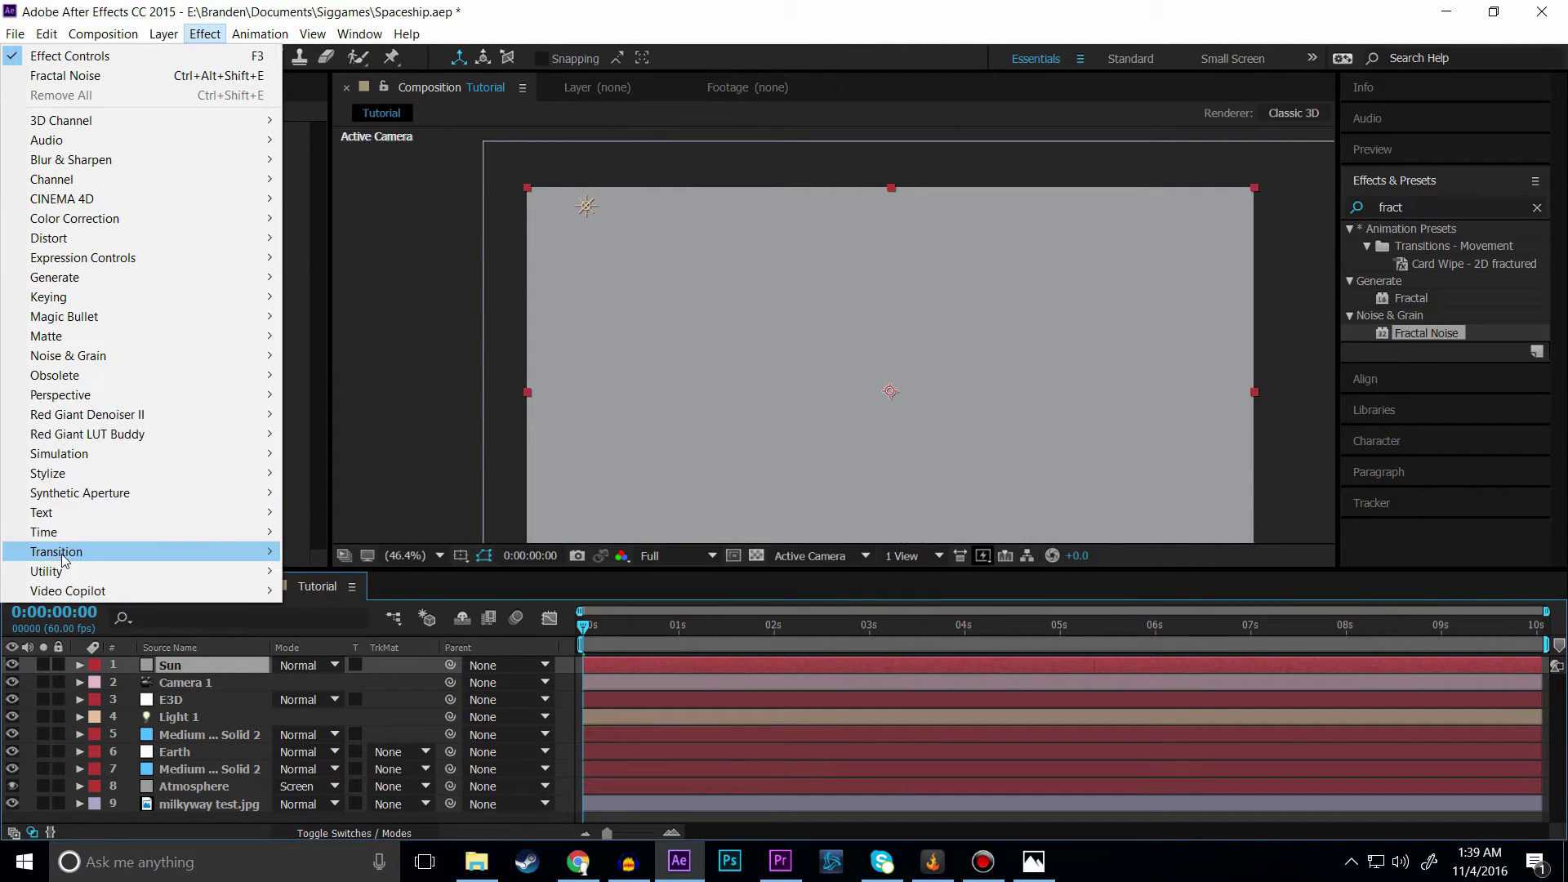
pyautogui.moveTo(69, 591)
pyautogui.click(346, 611)
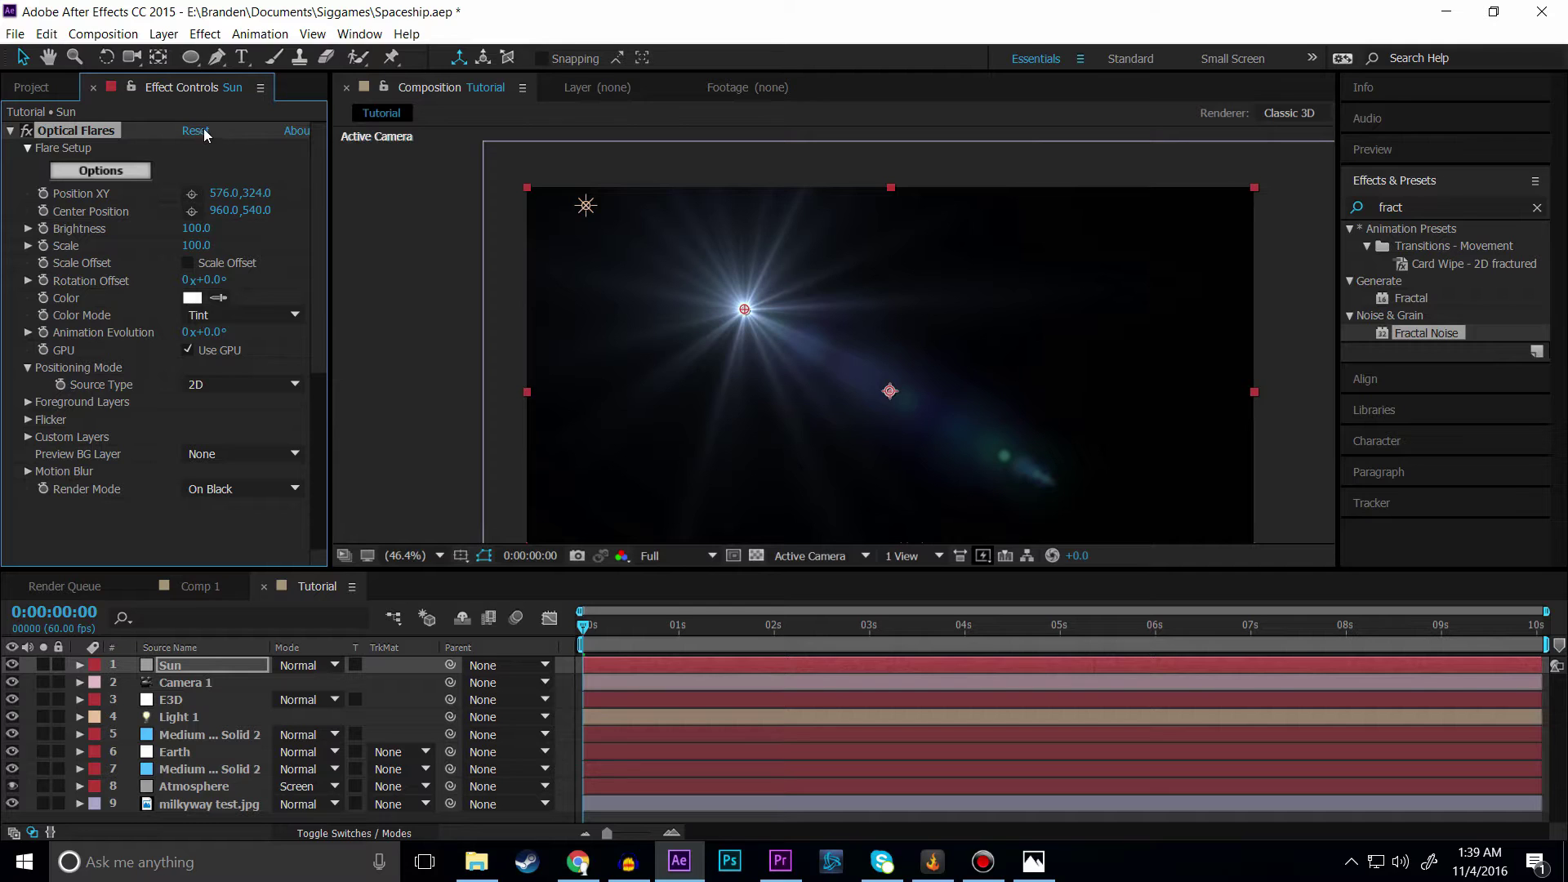
# Step: Load the Real Sun preset from the Light presets in the Optical Flares options
pyautogui.click(107, 175)
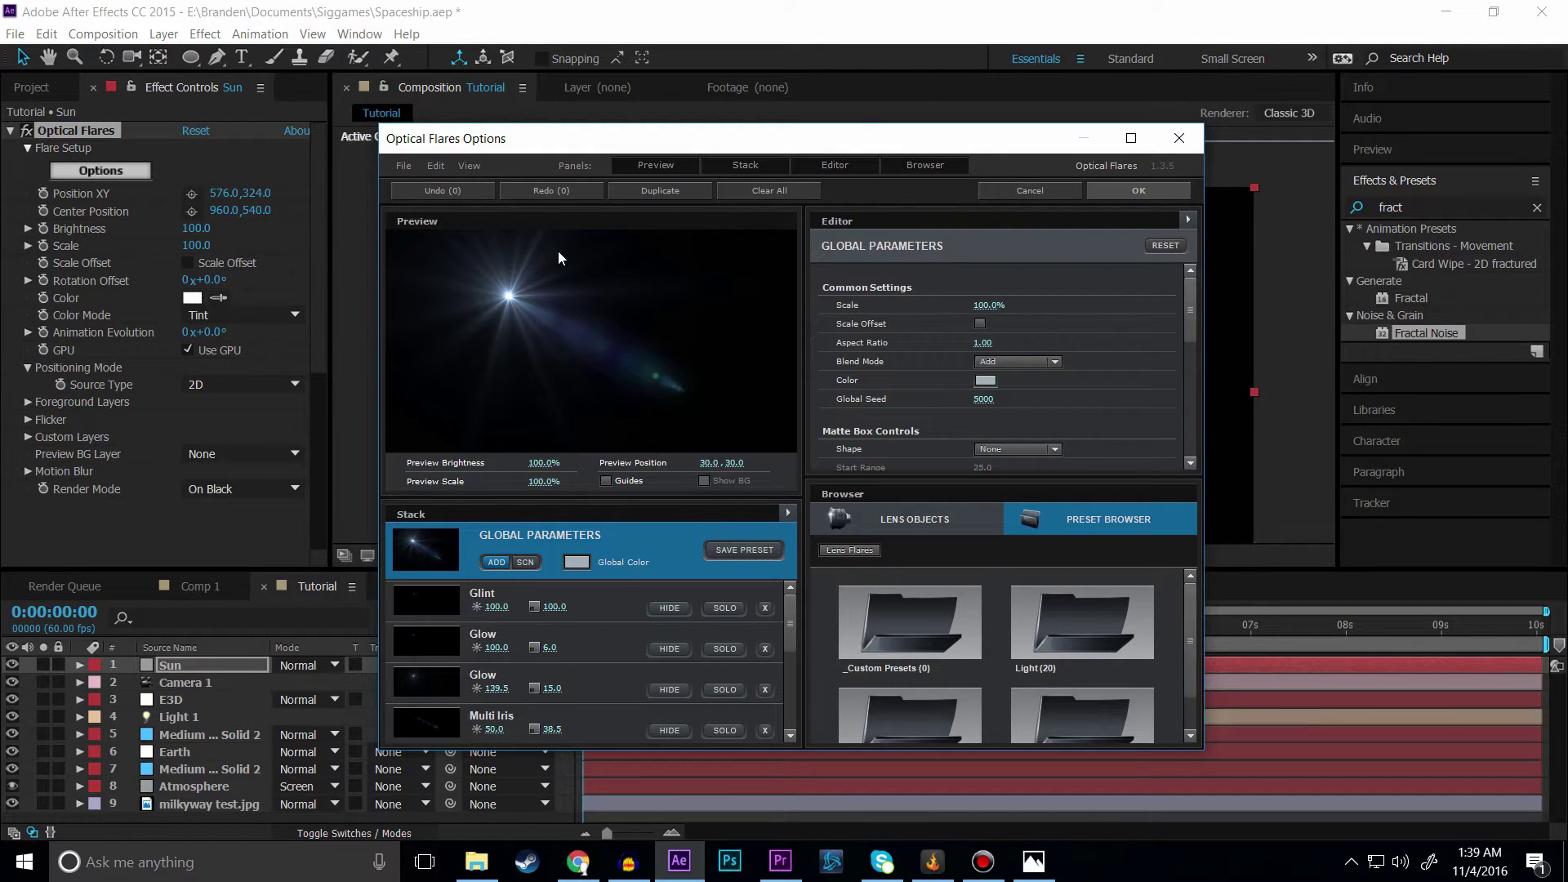
pyautogui.doubleClick(1092, 649)
pyautogui.scroll(-3, 1096, 668)
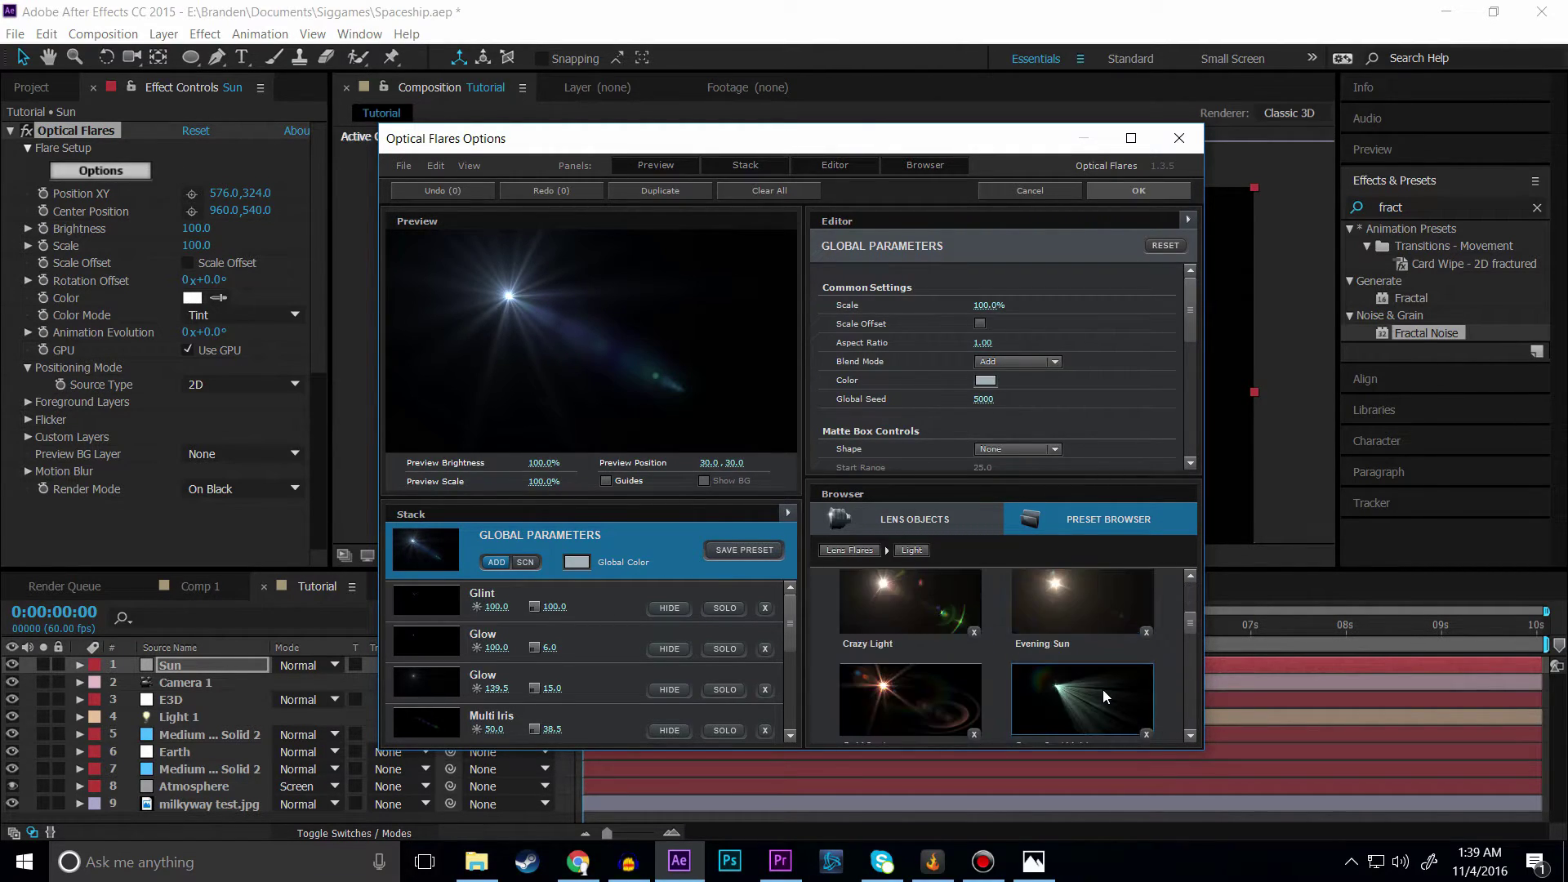
pyautogui.scroll(-3, 1102, 692)
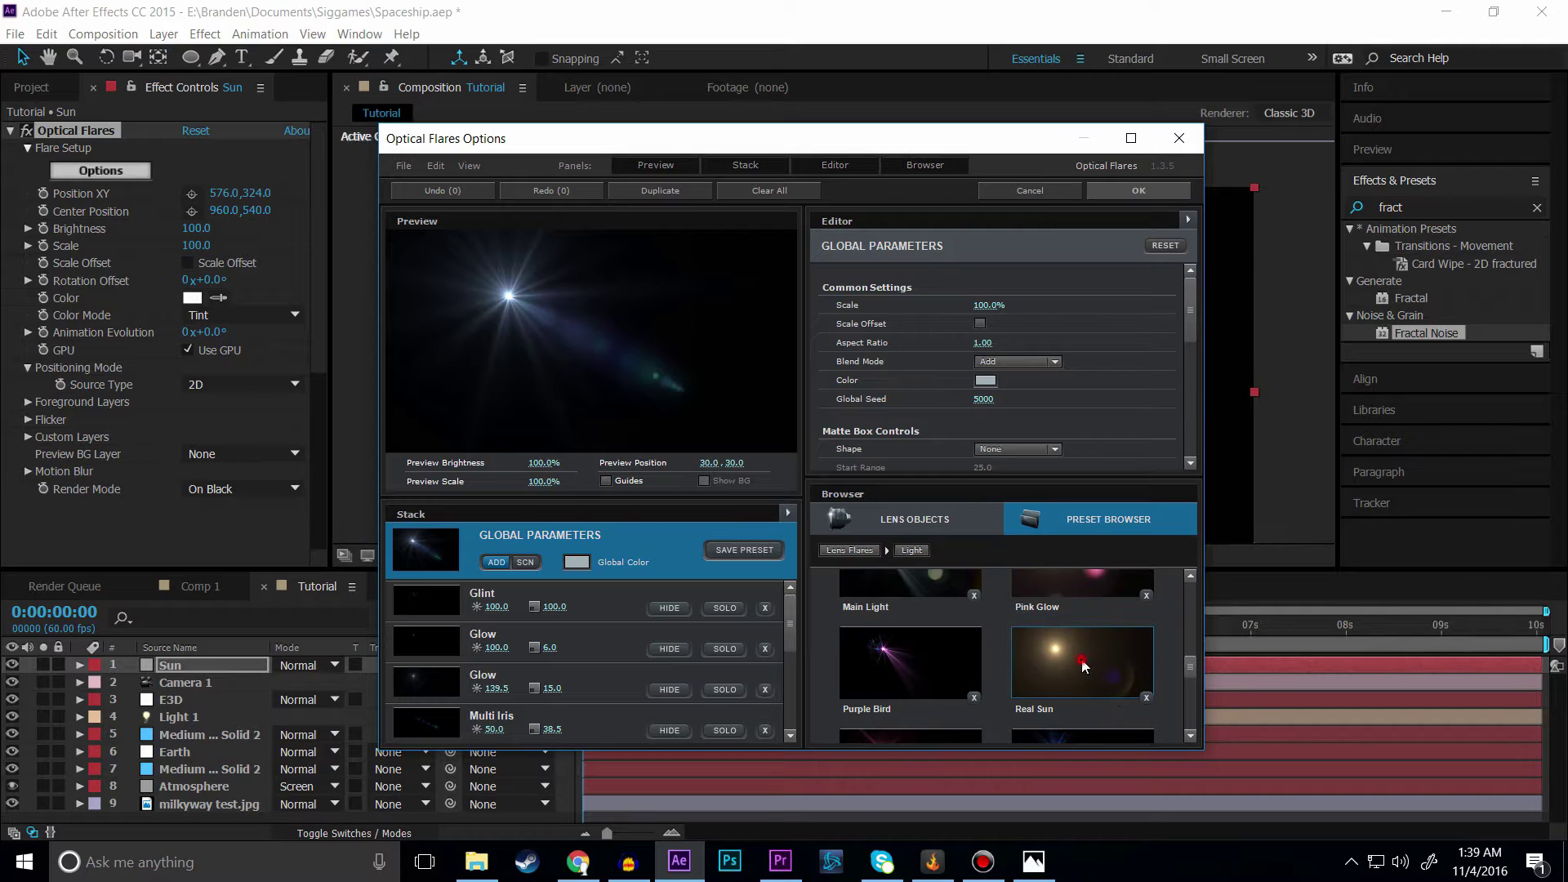
pyautogui.click(1100, 690)
# Step: Hide the Iris and Multi Iris elements in the flare's stack, keep the Glow visible, and accept the flare options
pyautogui.click(670, 649)
pyautogui.click(670, 648)
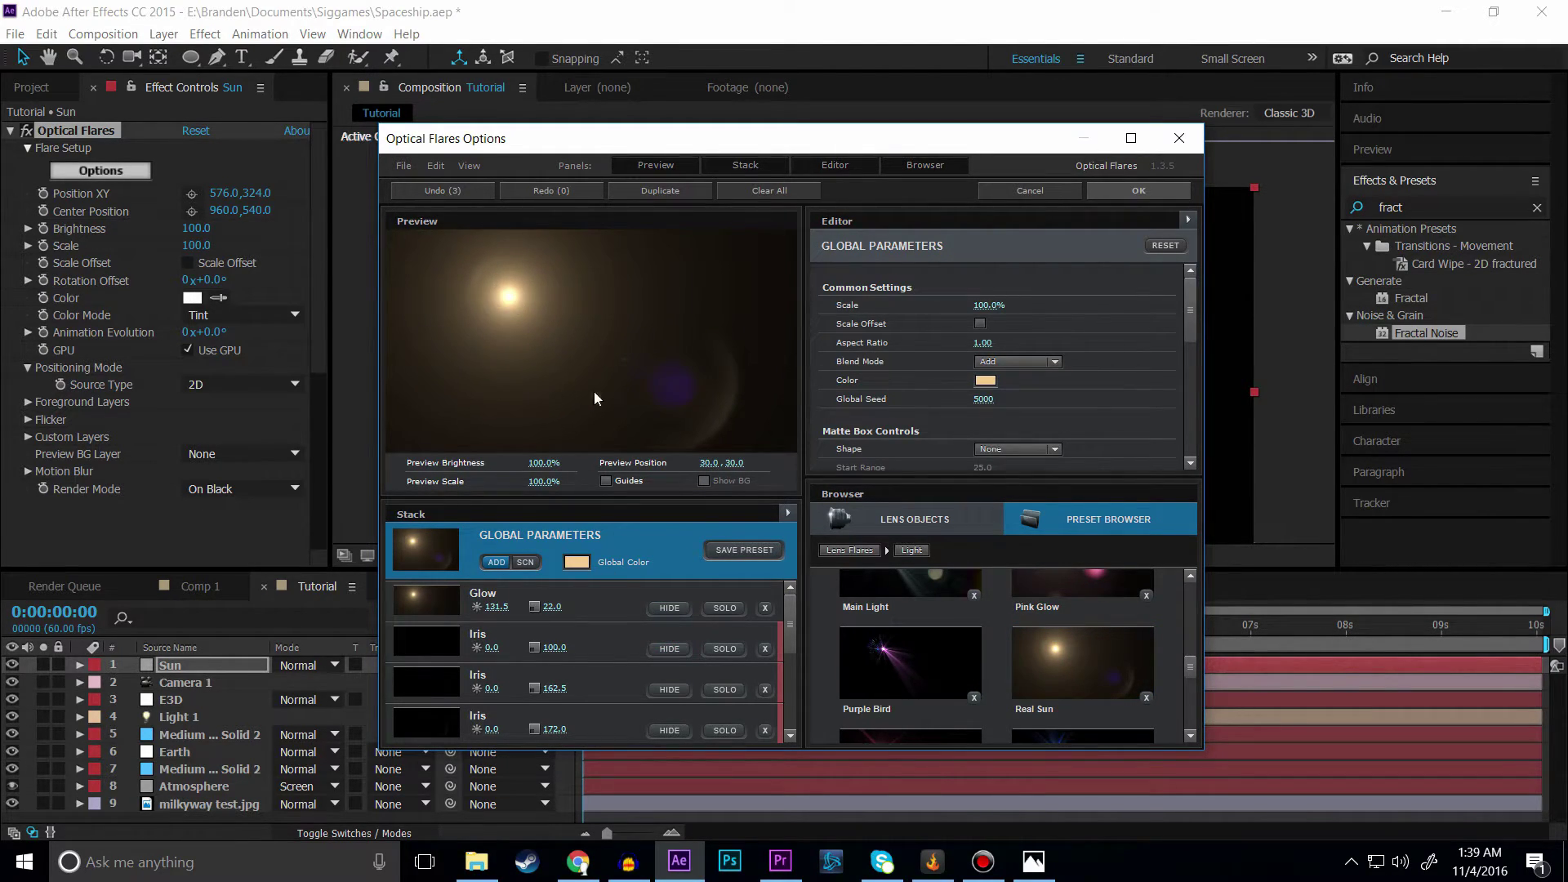
pyautogui.click(662, 649)
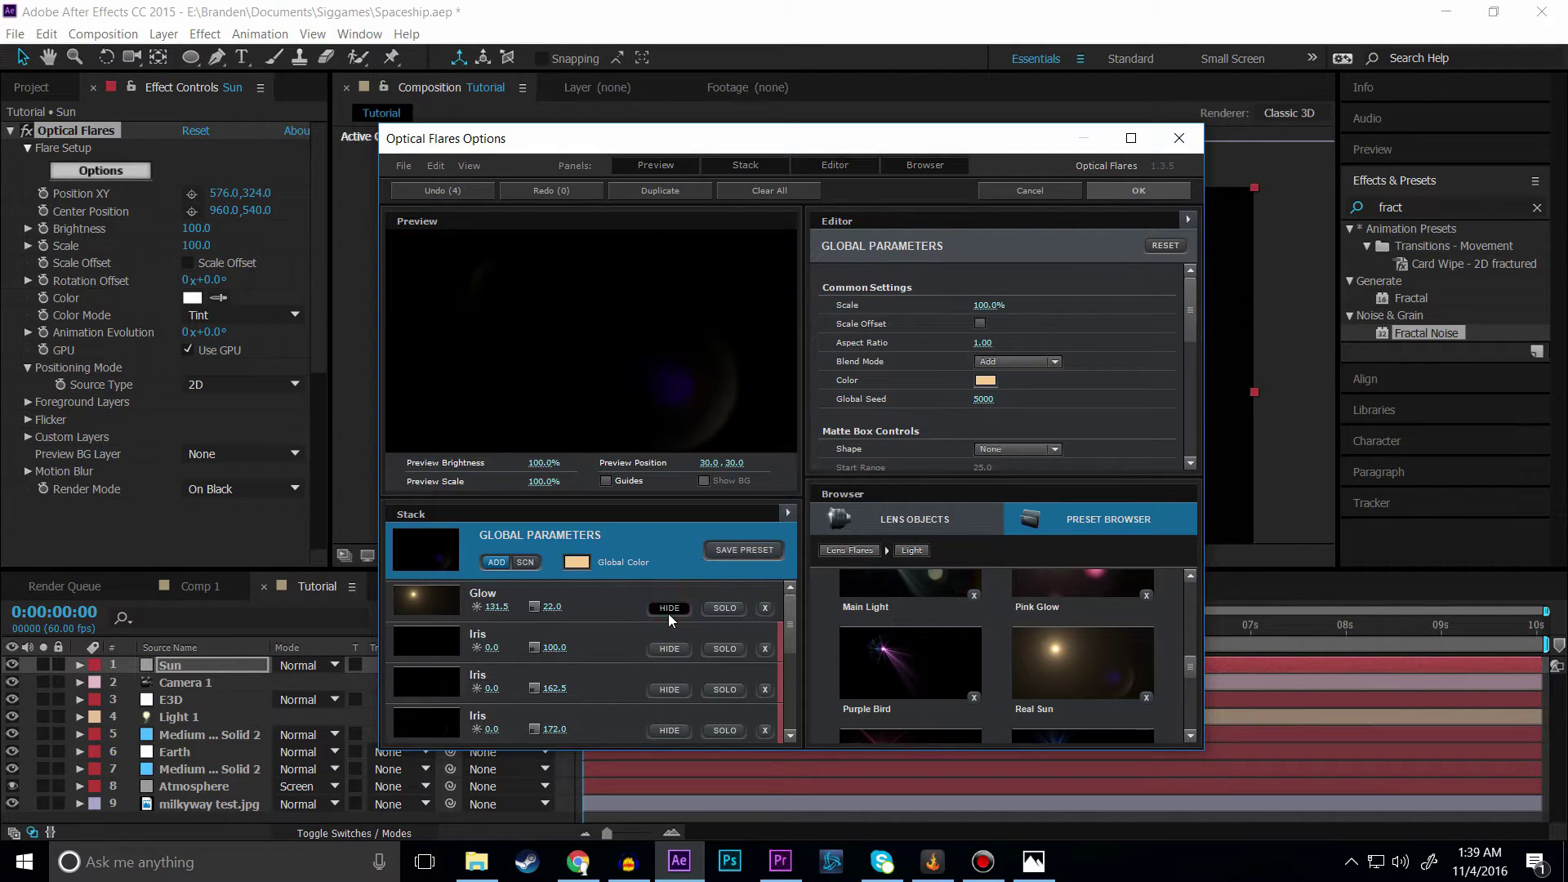
pyautogui.click(664, 649)
pyautogui.click(662, 648)
pyautogui.scroll(-3, 659, 653)
pyautogui.click(667, 691)
pyautogui.click(668, 730)
pyautogui.click(667, 648)
pyautogui.click(670, 607)
pyautogui.scroll(3, 672, 637)
pyautogui.click(670, 681)
pyautogui.click(670, 641)
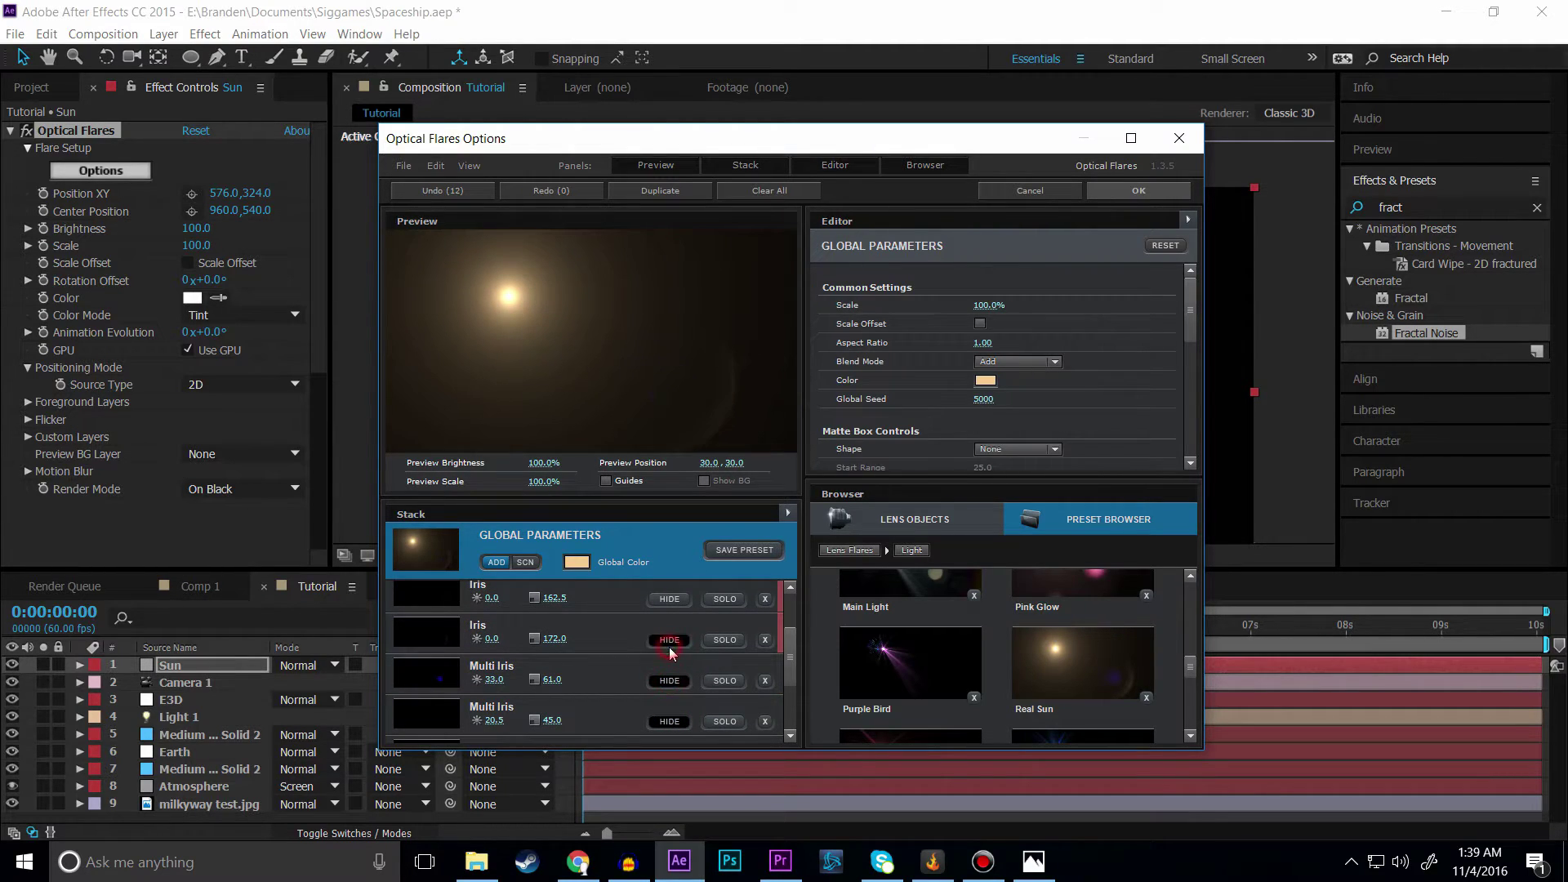
pyautogui.click(670, 599)
pyautogui.click(1135, 191)
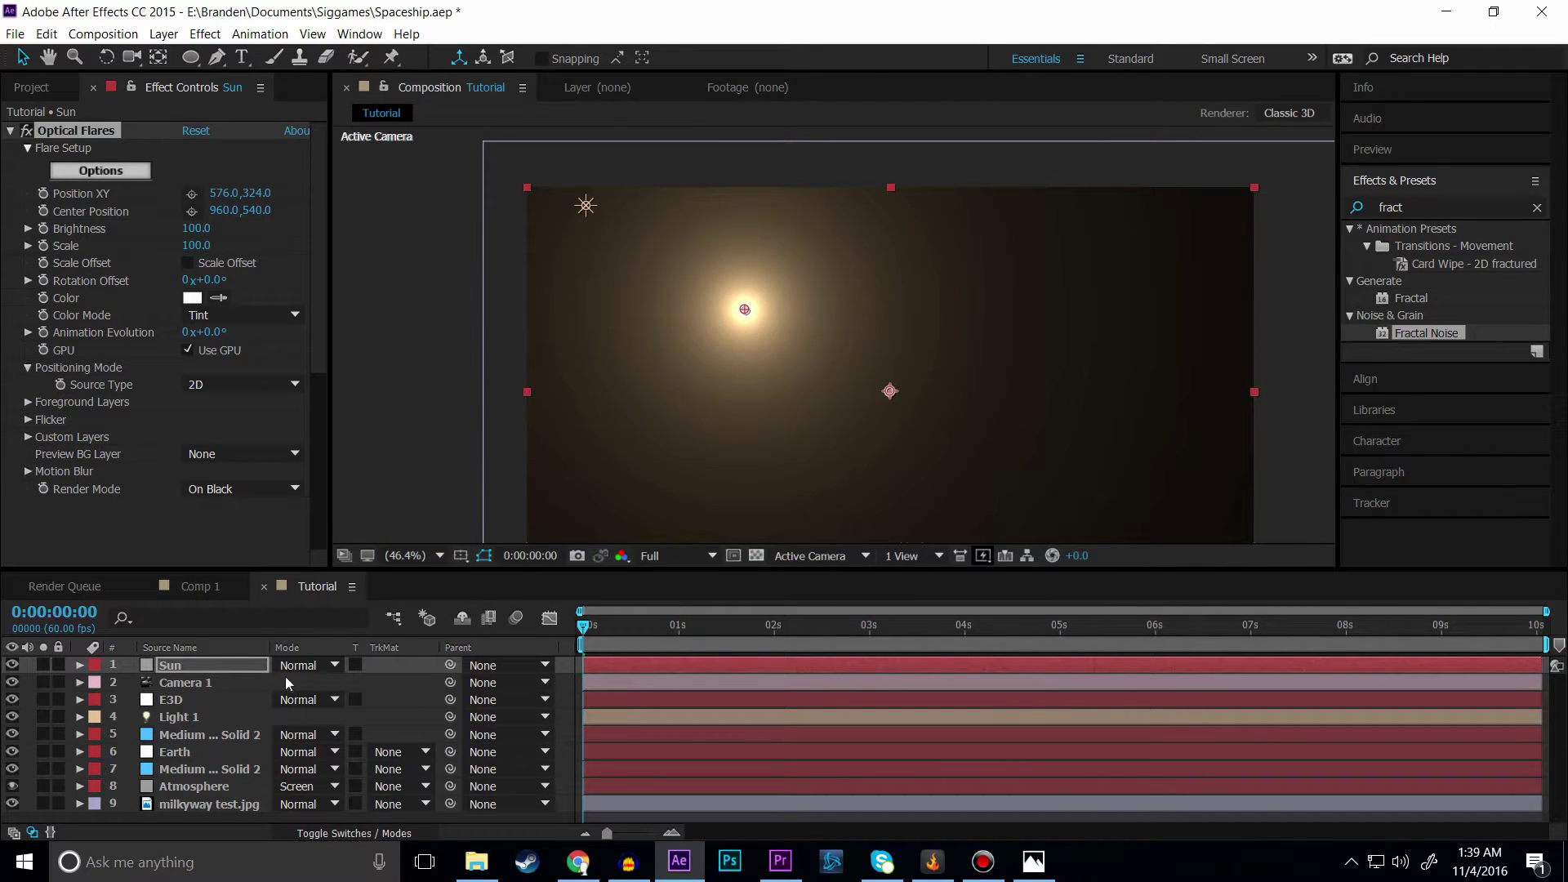
# Step: Try the Screen blending mode on the Sun layer, and set it to Add instead
pyautogui.click(332, 666)
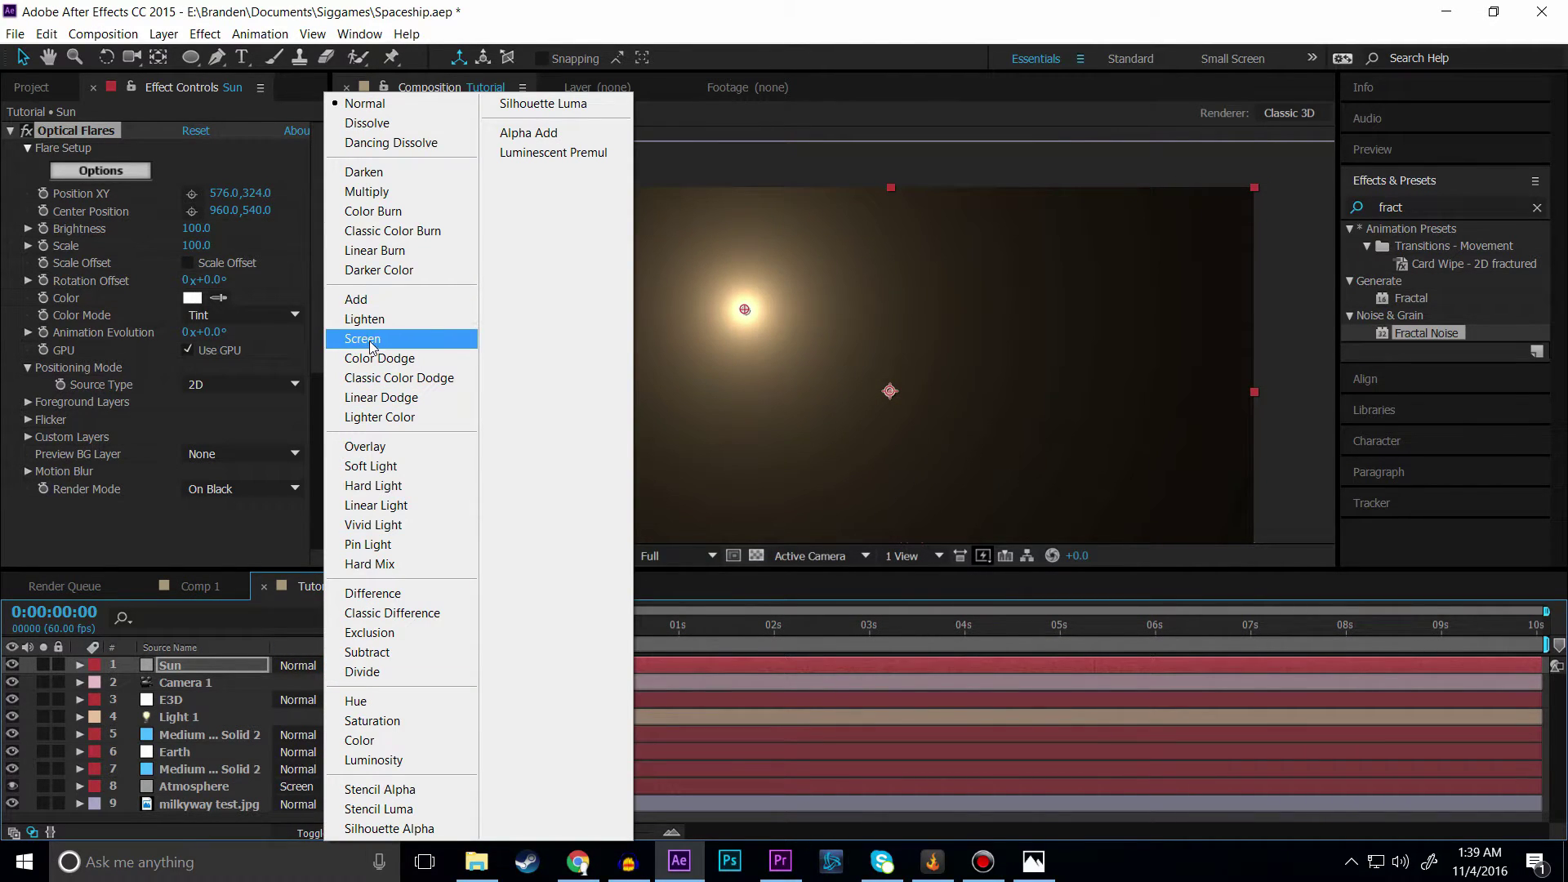
pyautogui.click(370, 341)
pyautogui.click(334, 666)
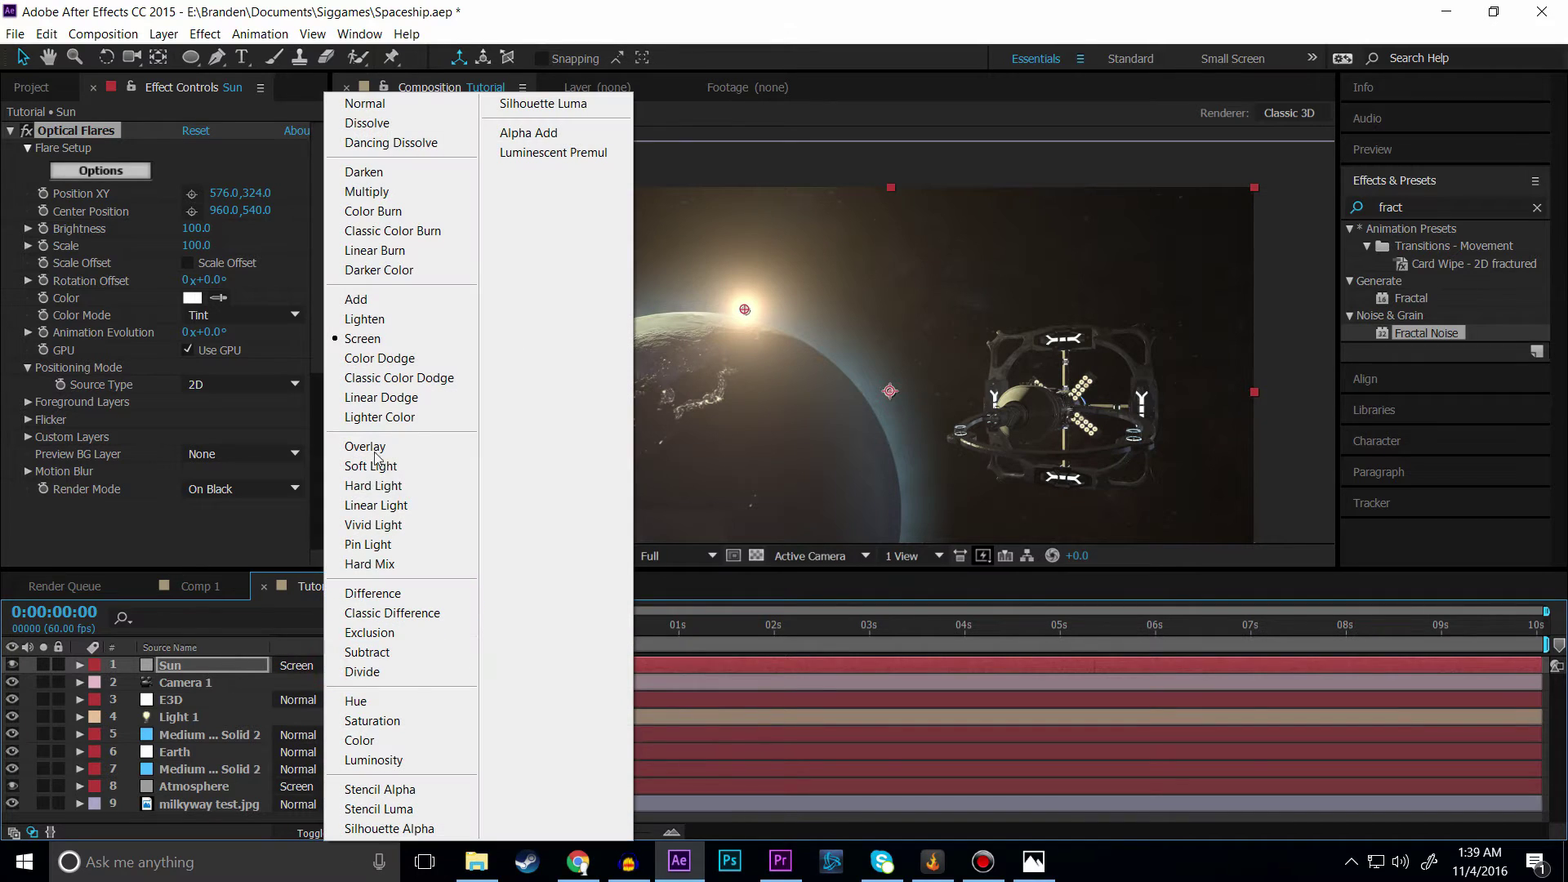
pyautogui.click(370, 302)
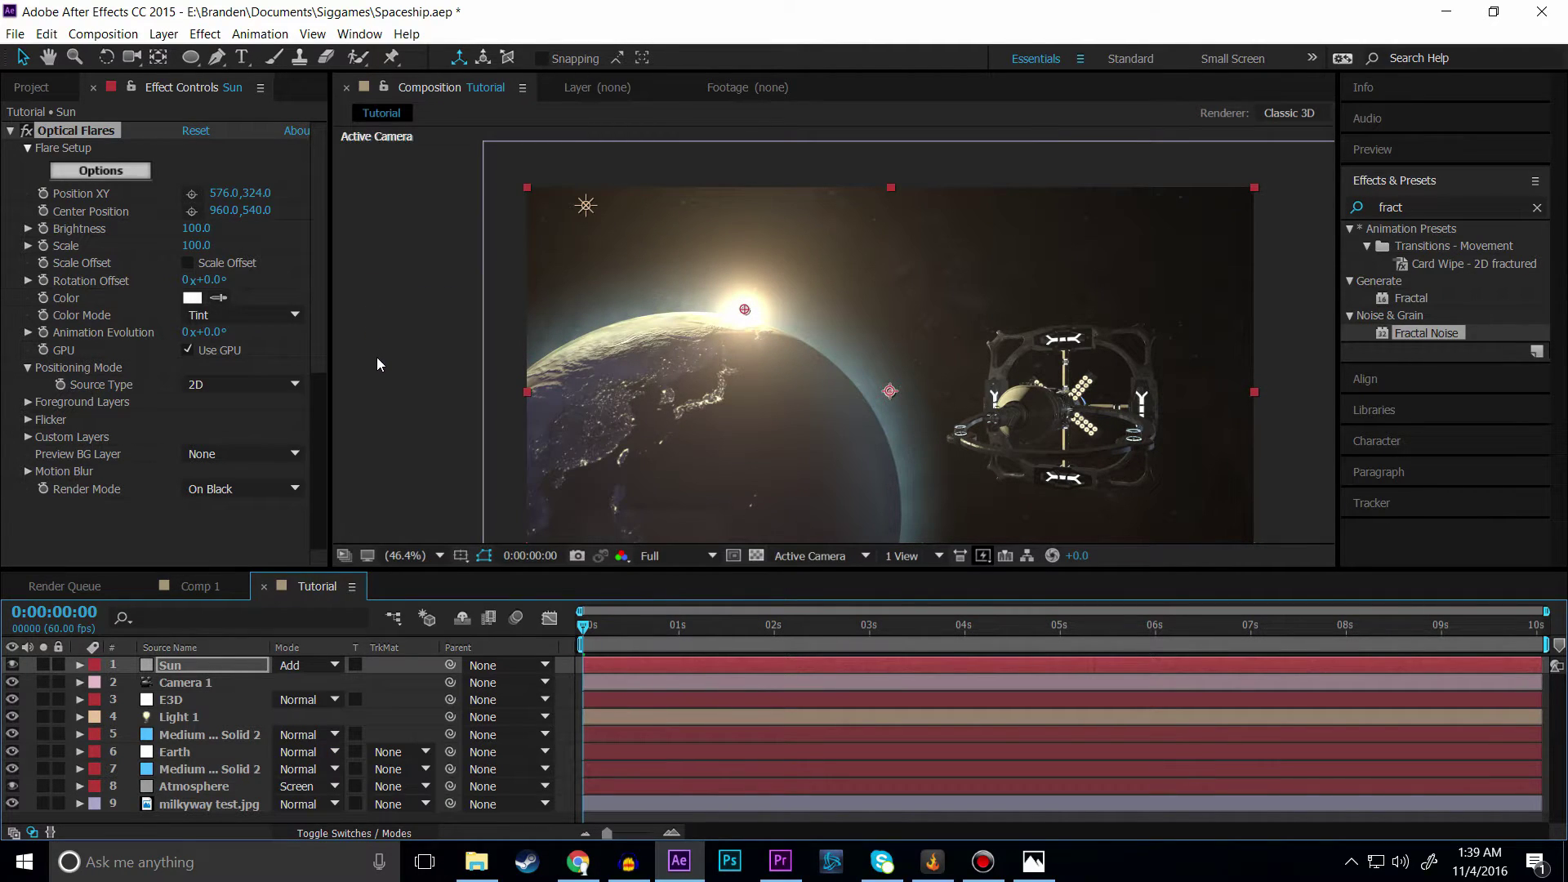
# Step: Try the flare at several spots and place it just outside the frame's upper-left corner, at about -51, -23
pyautogui.moveTo(745, 312); pyautogui.dragTo(463, 188)
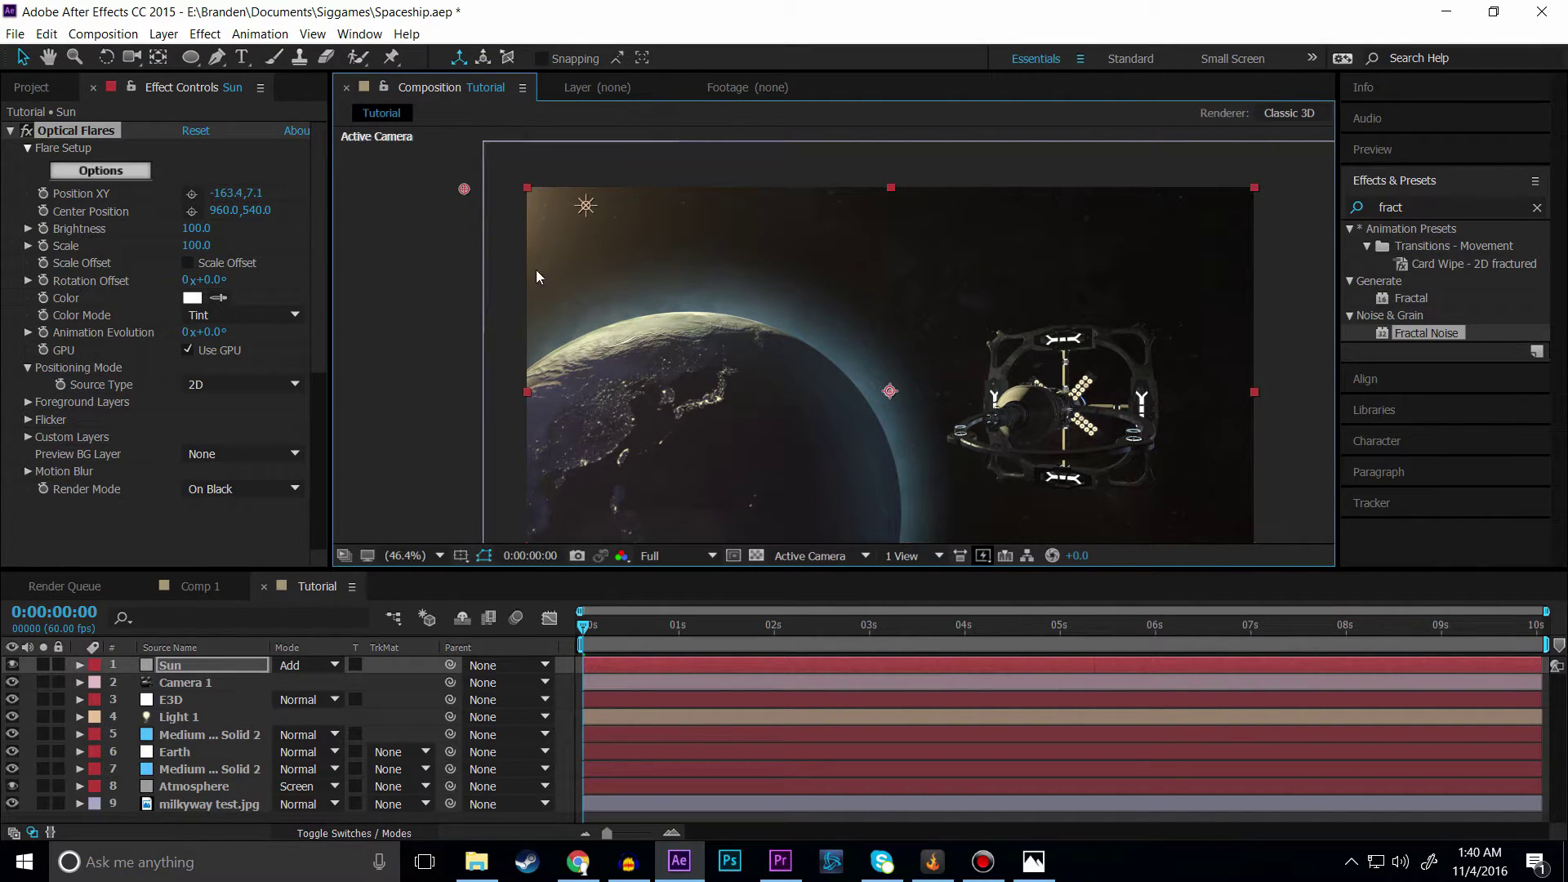
pyautogui.moveTo(468, 192); pyautogui.dragTo(1011, 212)
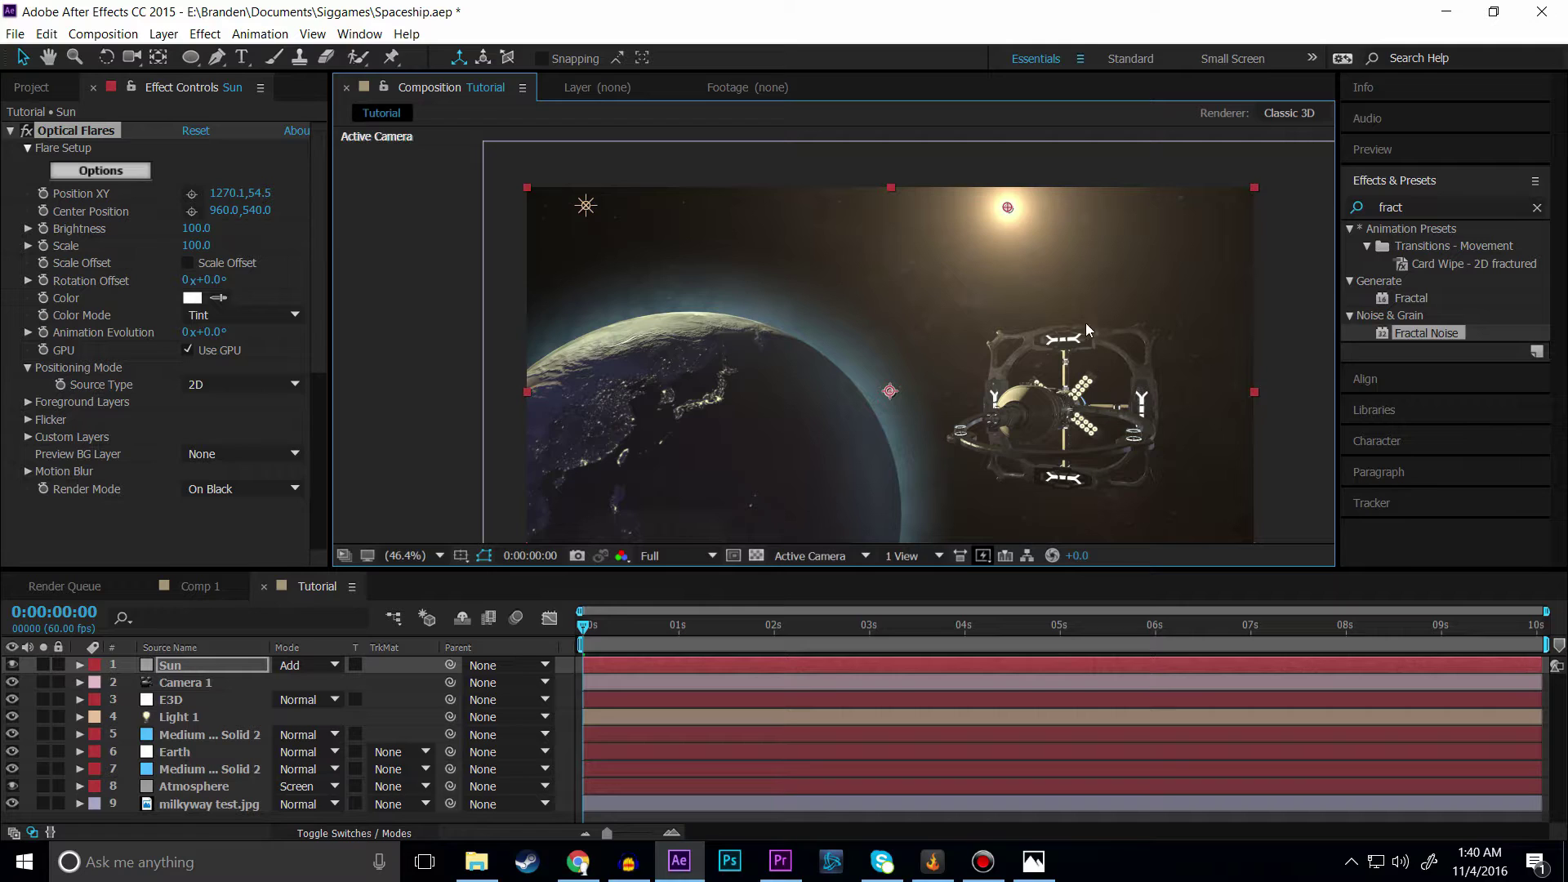
pyautogui.moveTo(1009, 212); pyautogui.dragTo(508, 180)
# Step: Test the Track Lights and 3D source types on the flare, and return the source type to 2D
pyautogui.click(244, 382)
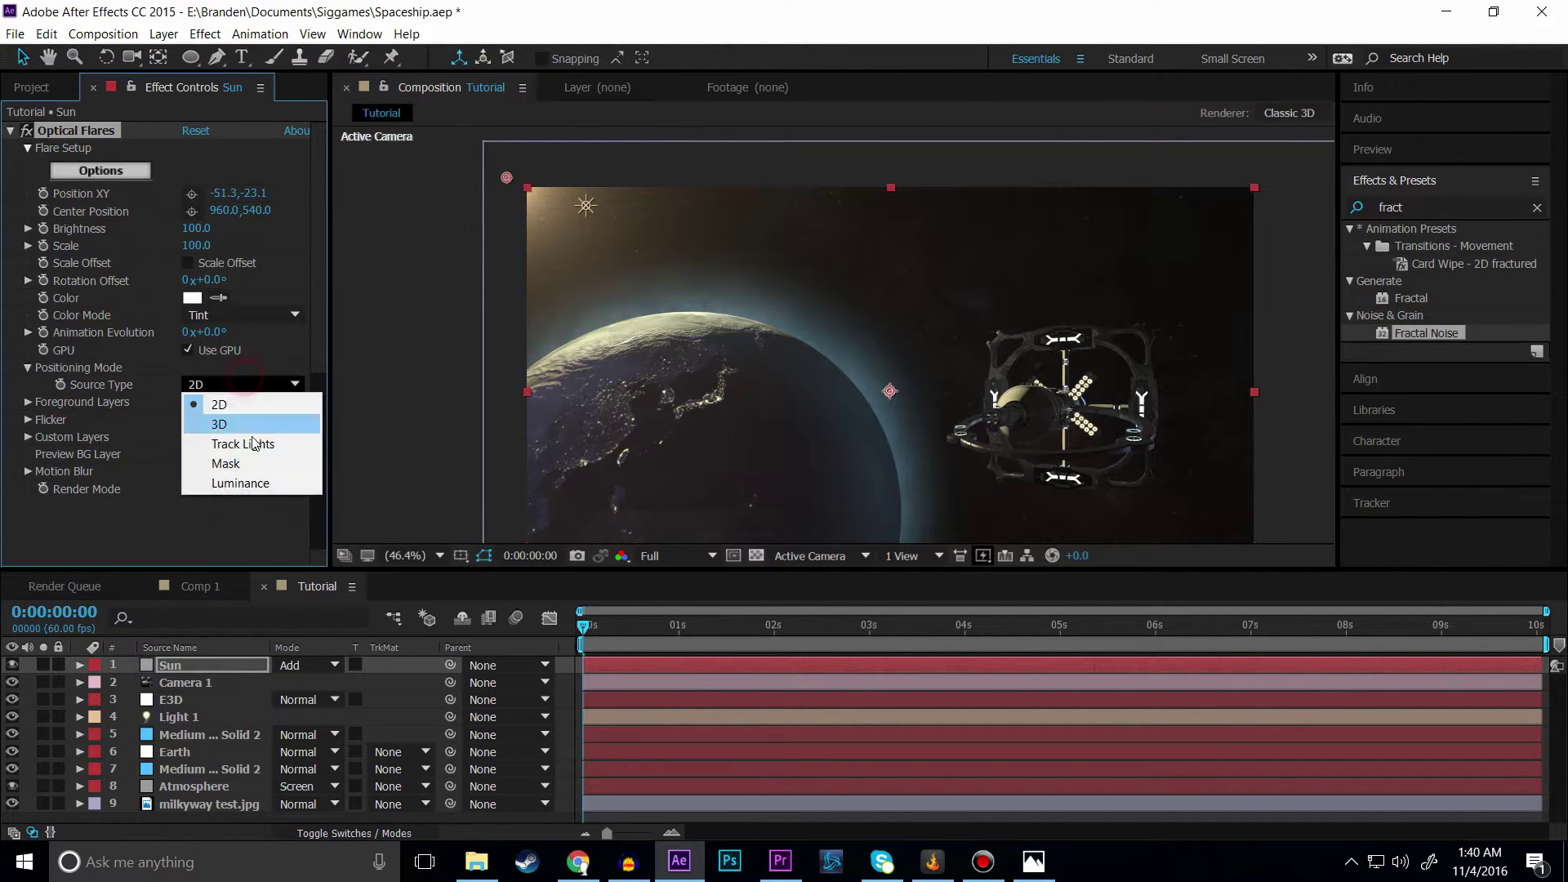
pyautogui.click(238, 444)
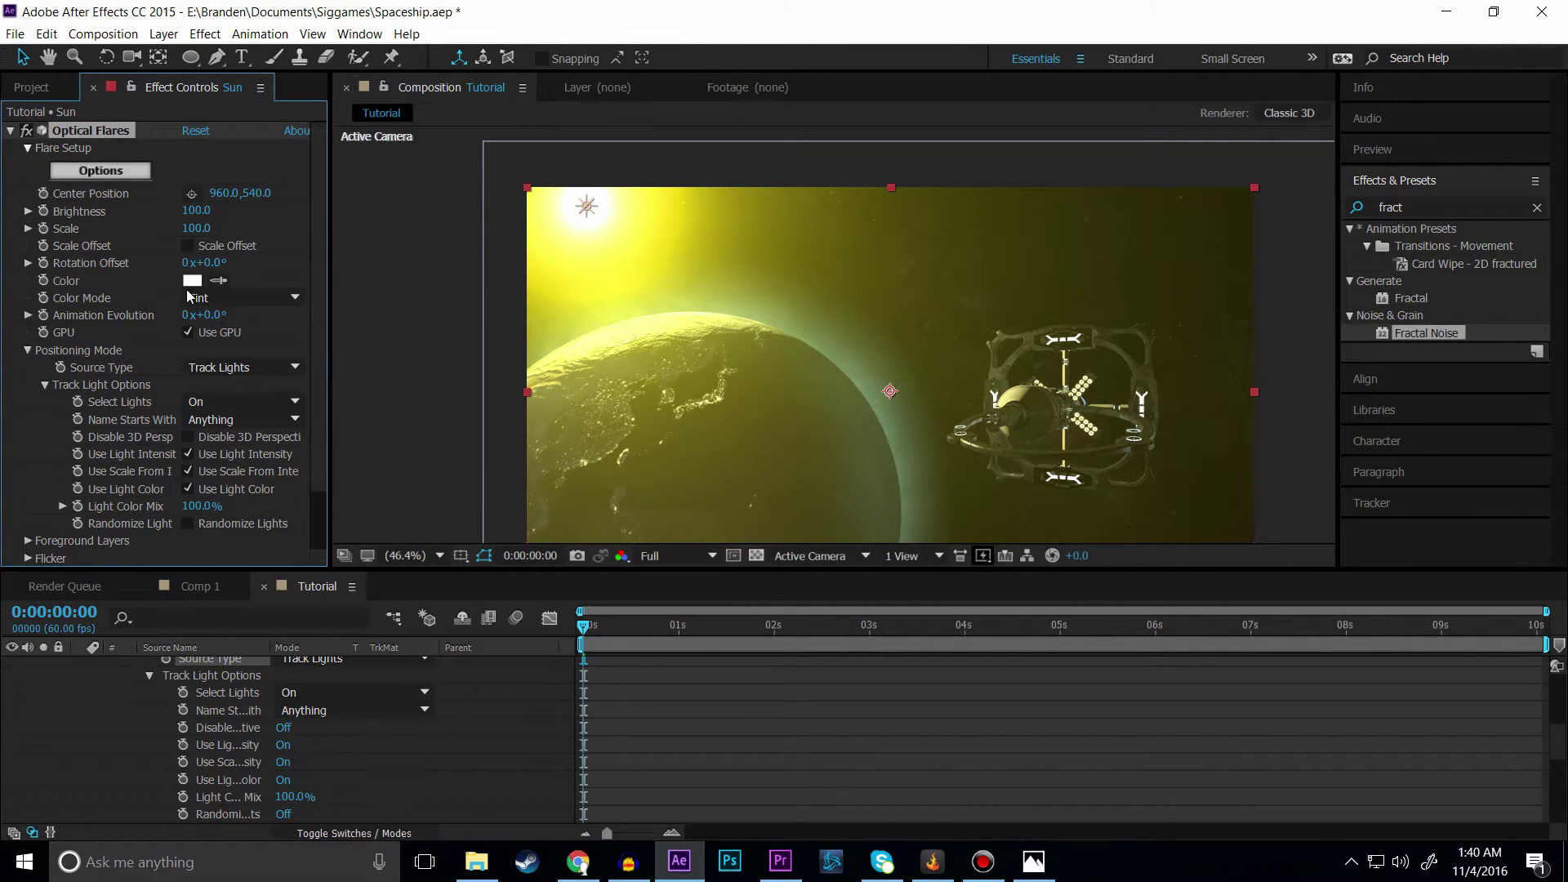
pyautogui.click(243, 368)
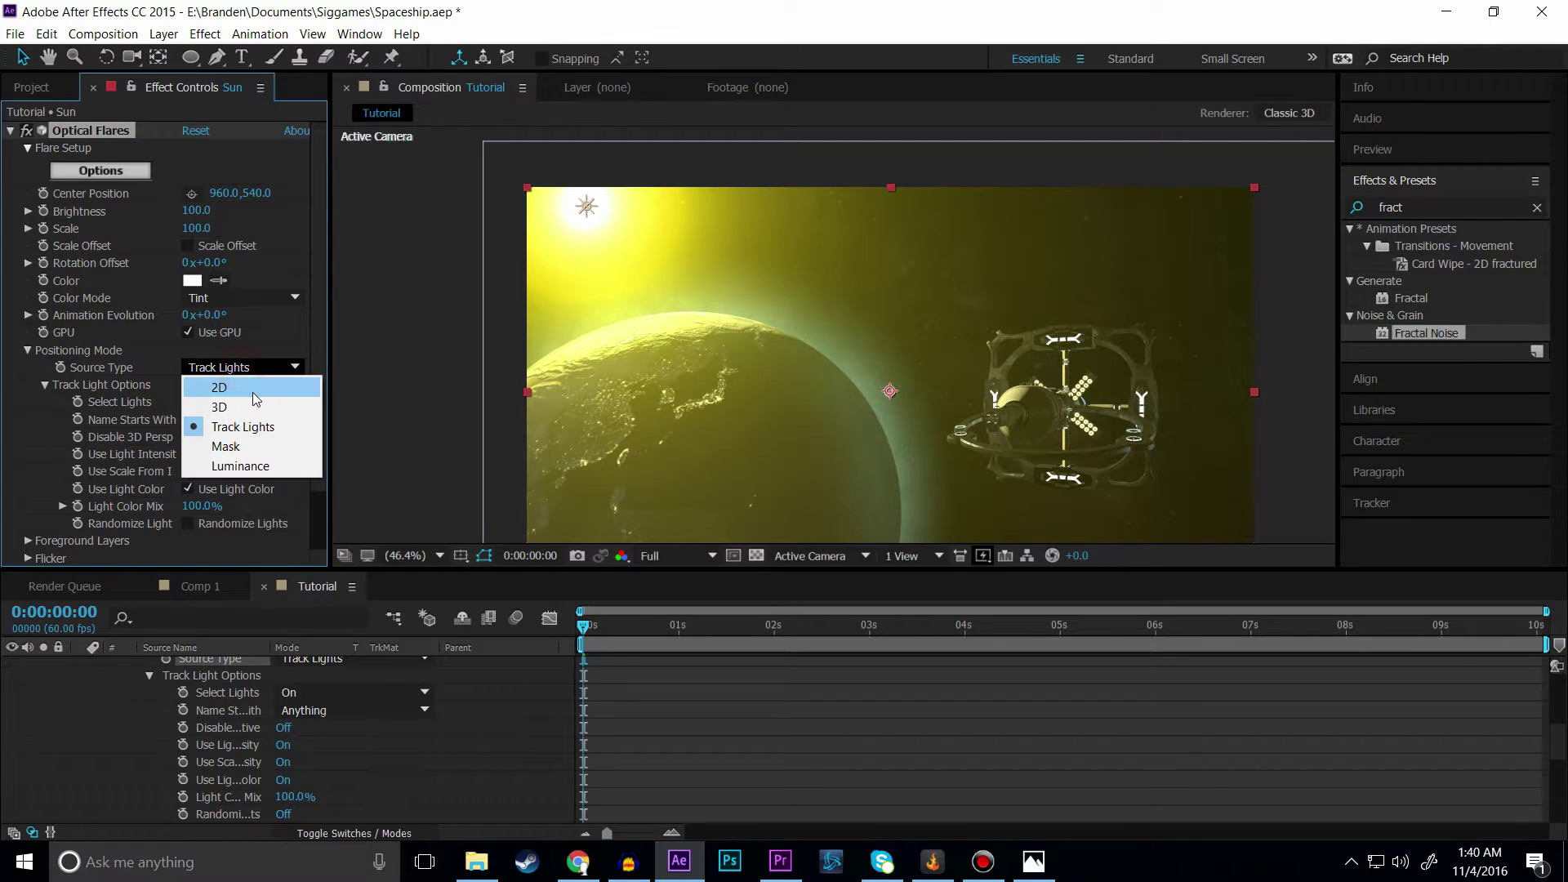
pyautogui.click(255, 385)
pyautogui.click(248, 387)
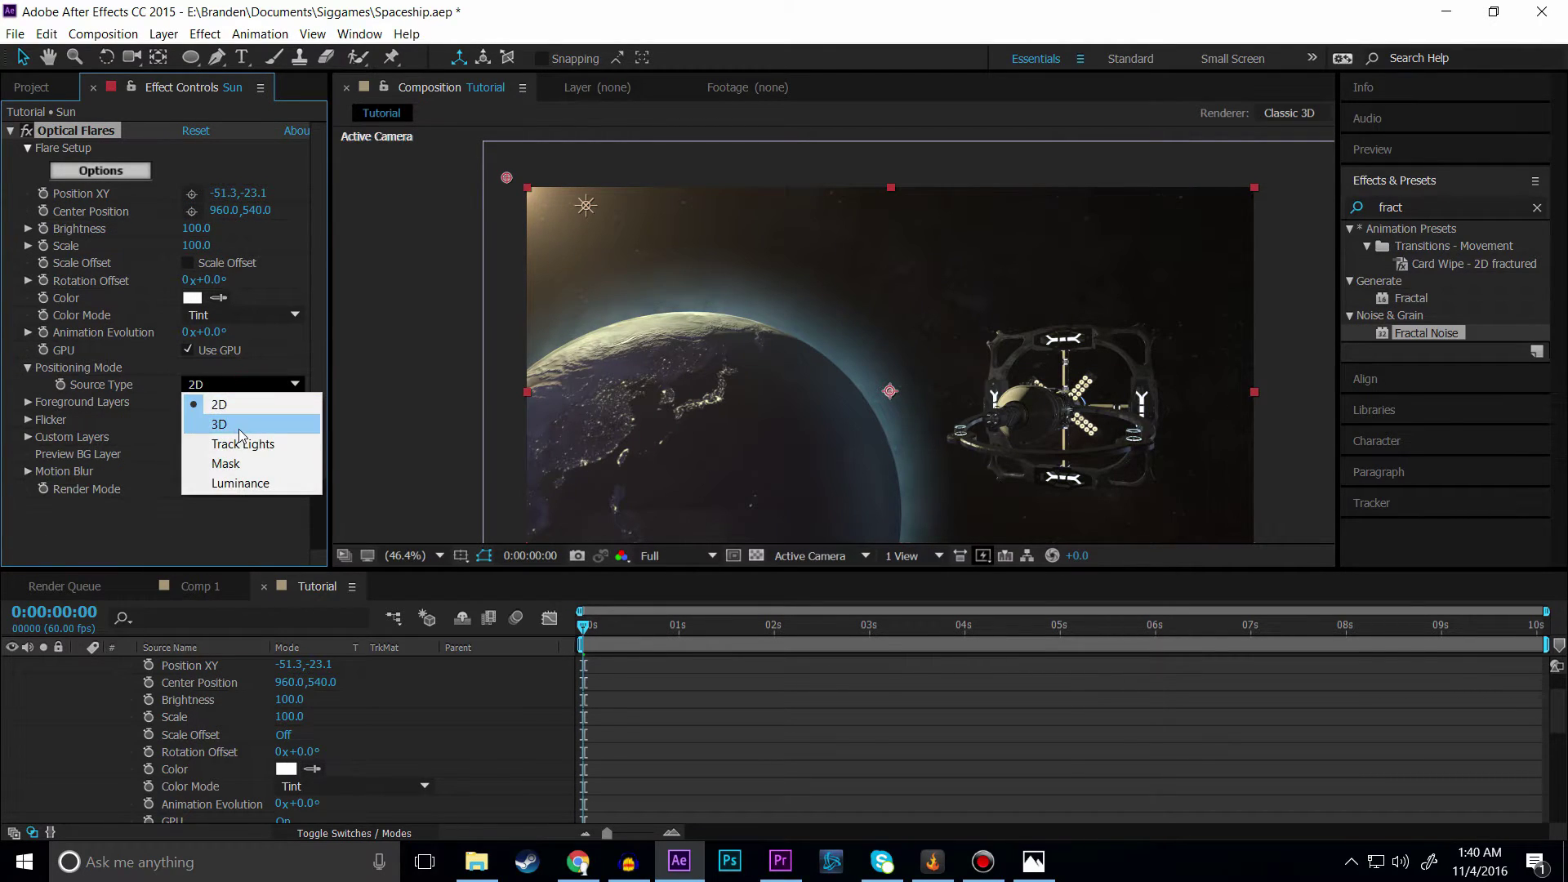
pyautogui.click(244, 423)
pyautogui.click(245, 401)
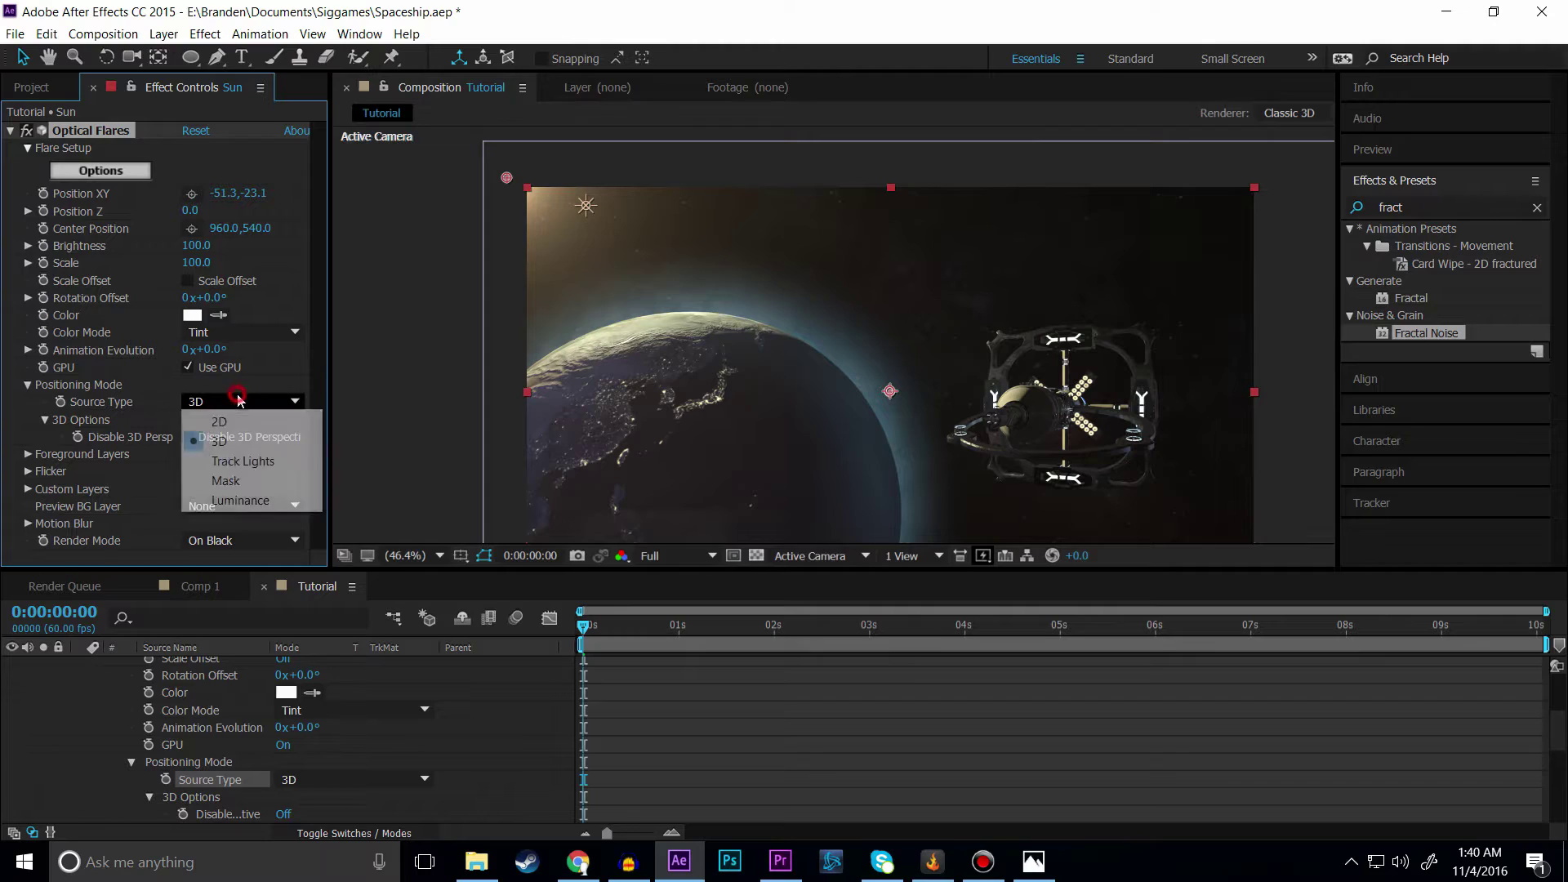
pyautogui.click(243, 412)
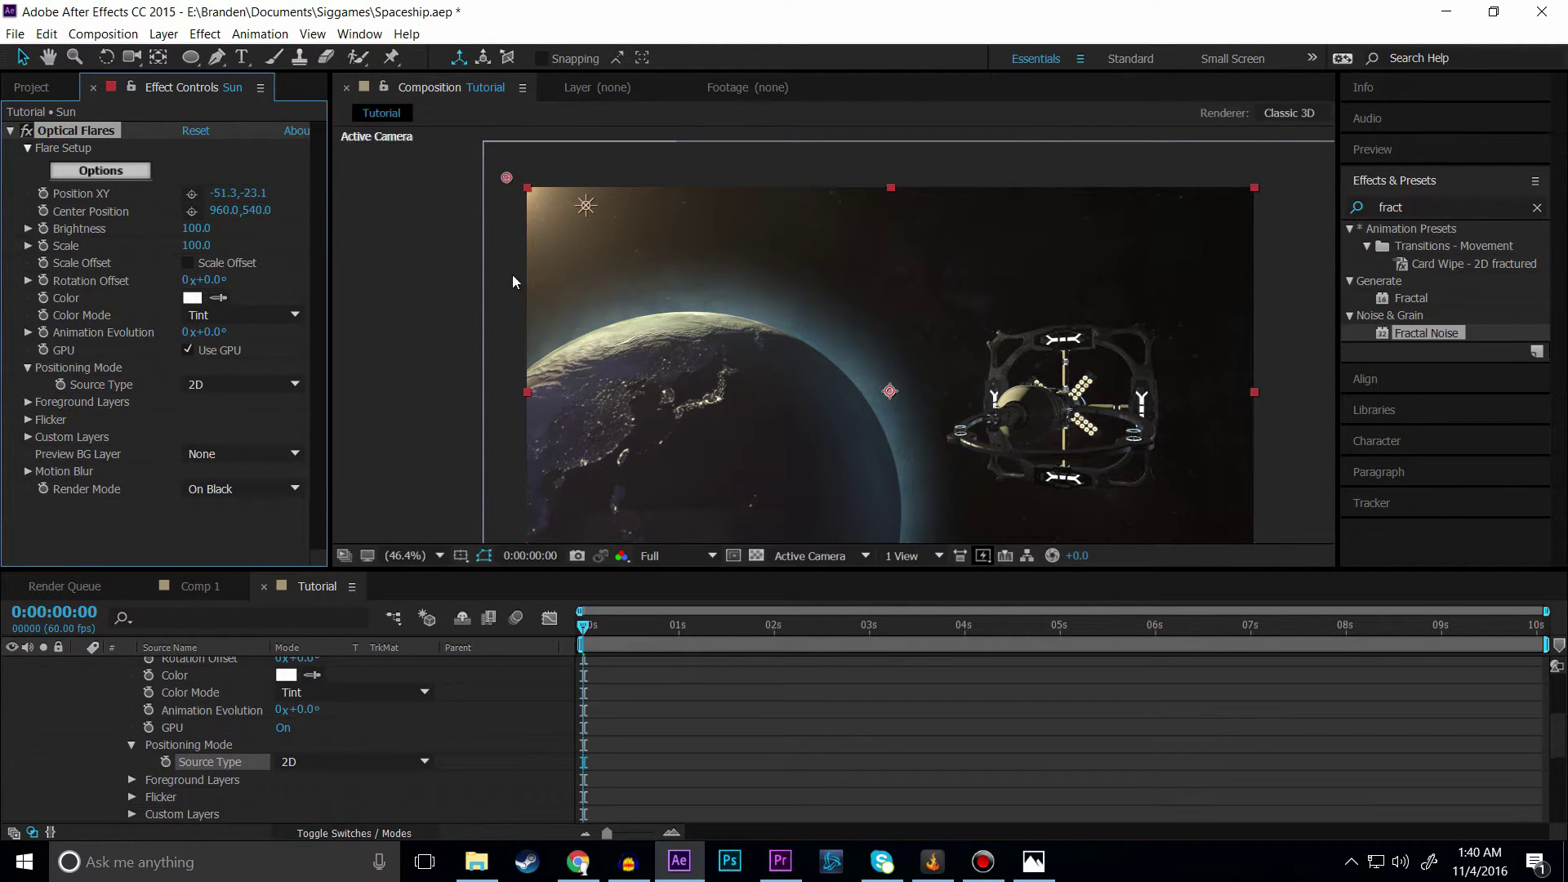
# Step: Shift the flare's position to about -90, -17, collapse the Sun layer's properties, and keep the playhead at 0:00:00:00
pyautogui.moveTo(507, 177); pyautogui.dragTo(492, 179)
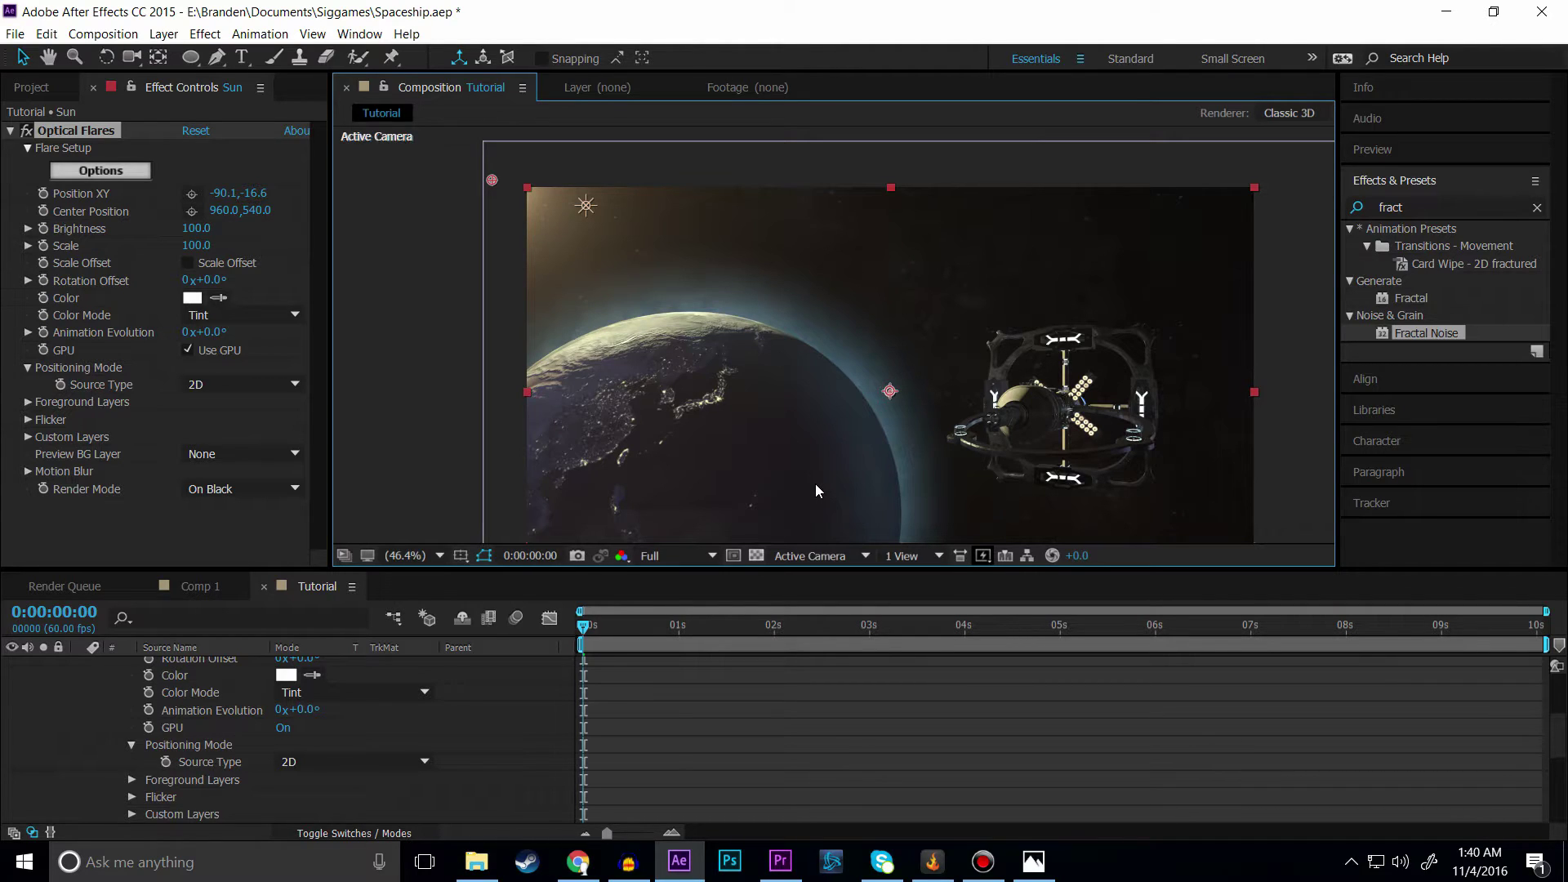
pyautogui.scroll(4, 116, 747)
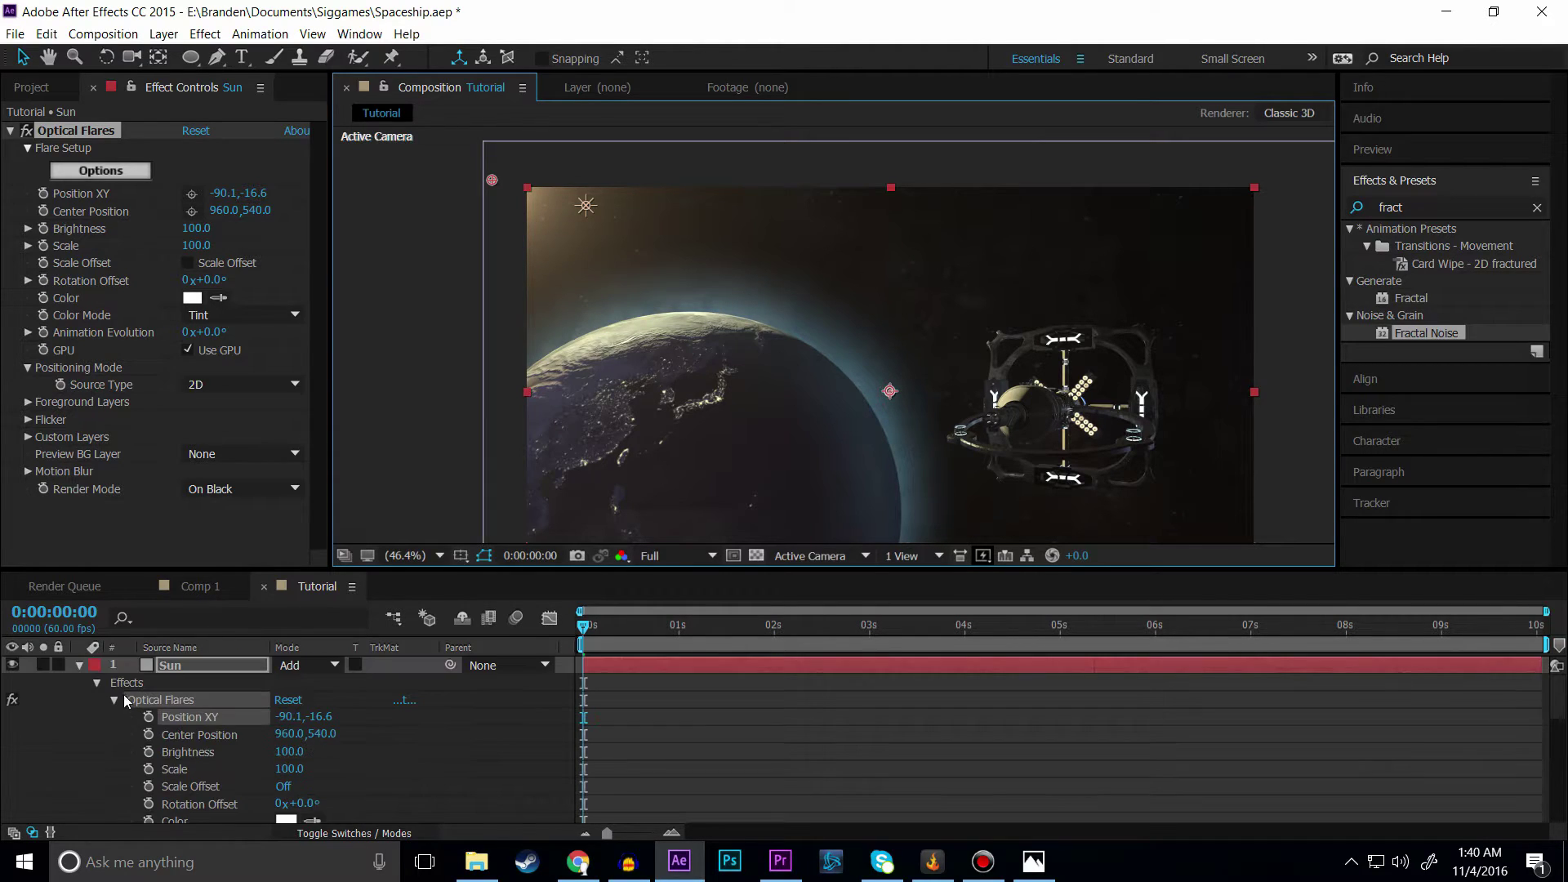
pyautogui.click(80, 664)
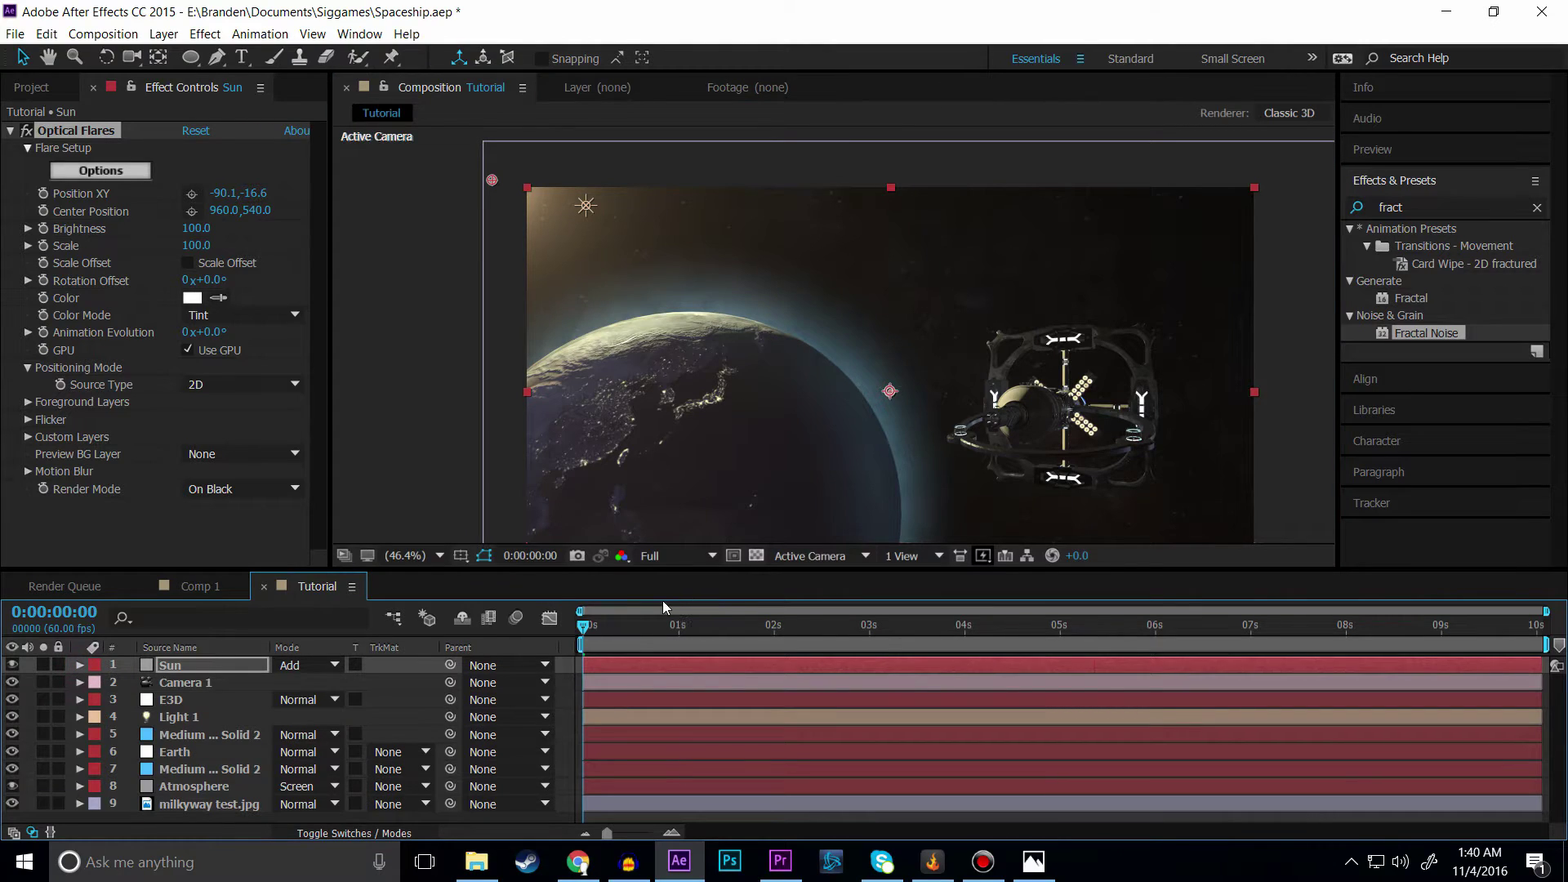
pyautogui.moveTo(606, 637)
pyautogui.mouseDown()
pyautogui.moveTo(669, 635)
pyautogui.moveTo(582, 636)
pyautogui.mouseUp()
# Step: Add a new adjustment layer above the Sun layer and rename it "Your a bitc"
pyautogui.rightClick(221, 817)
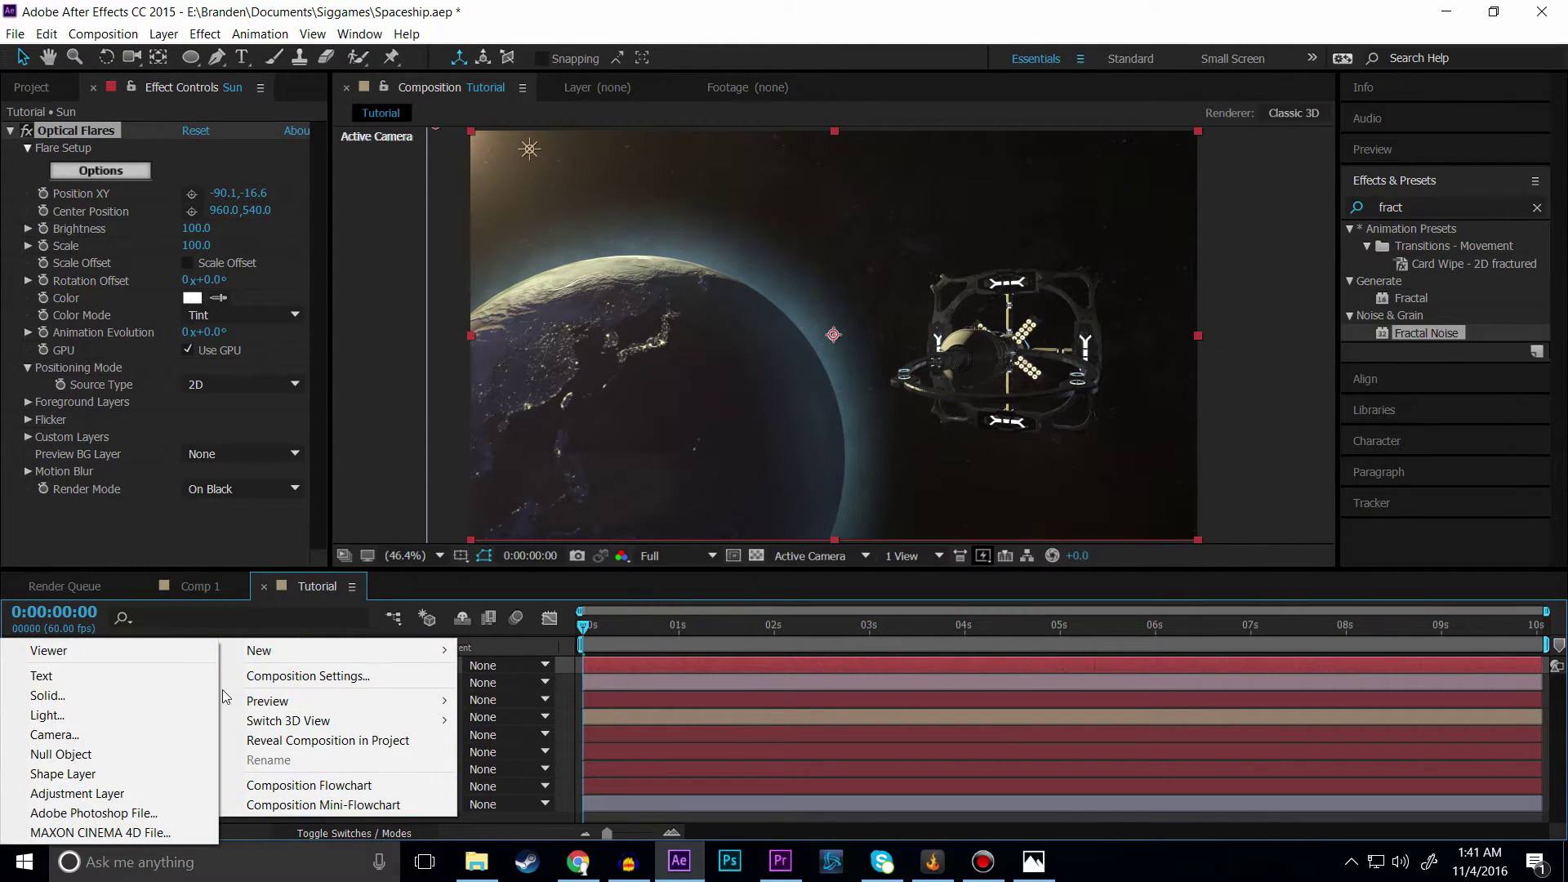
pyautogui.click(78, 793)
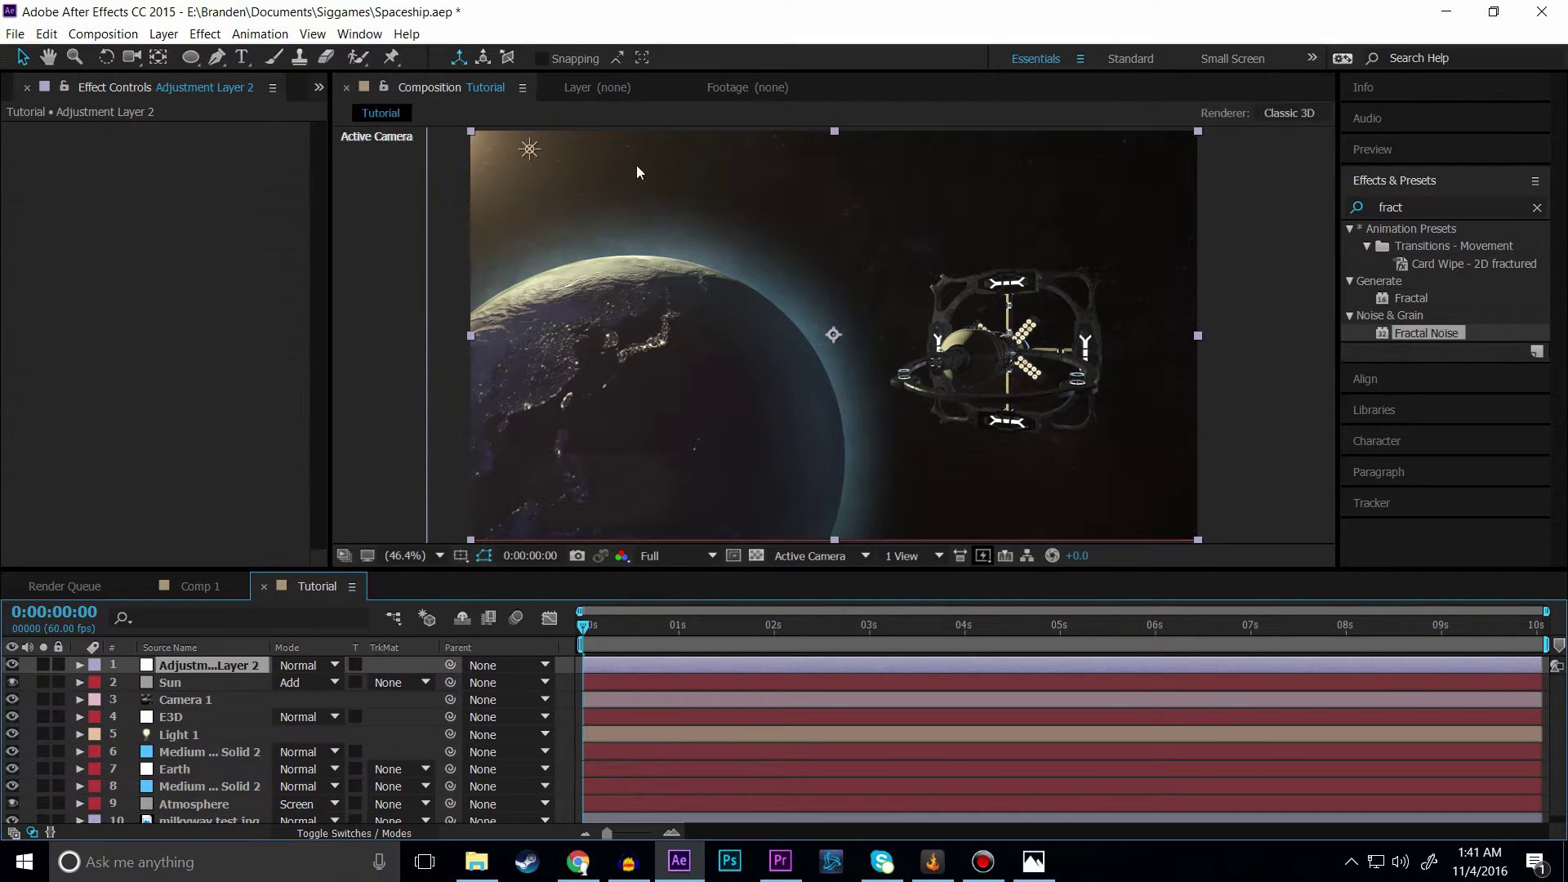
pyautogui.doubleClick(227, 668)
pyautogui.click(227, 668)
pyautogui.doubleClick(232, 664)
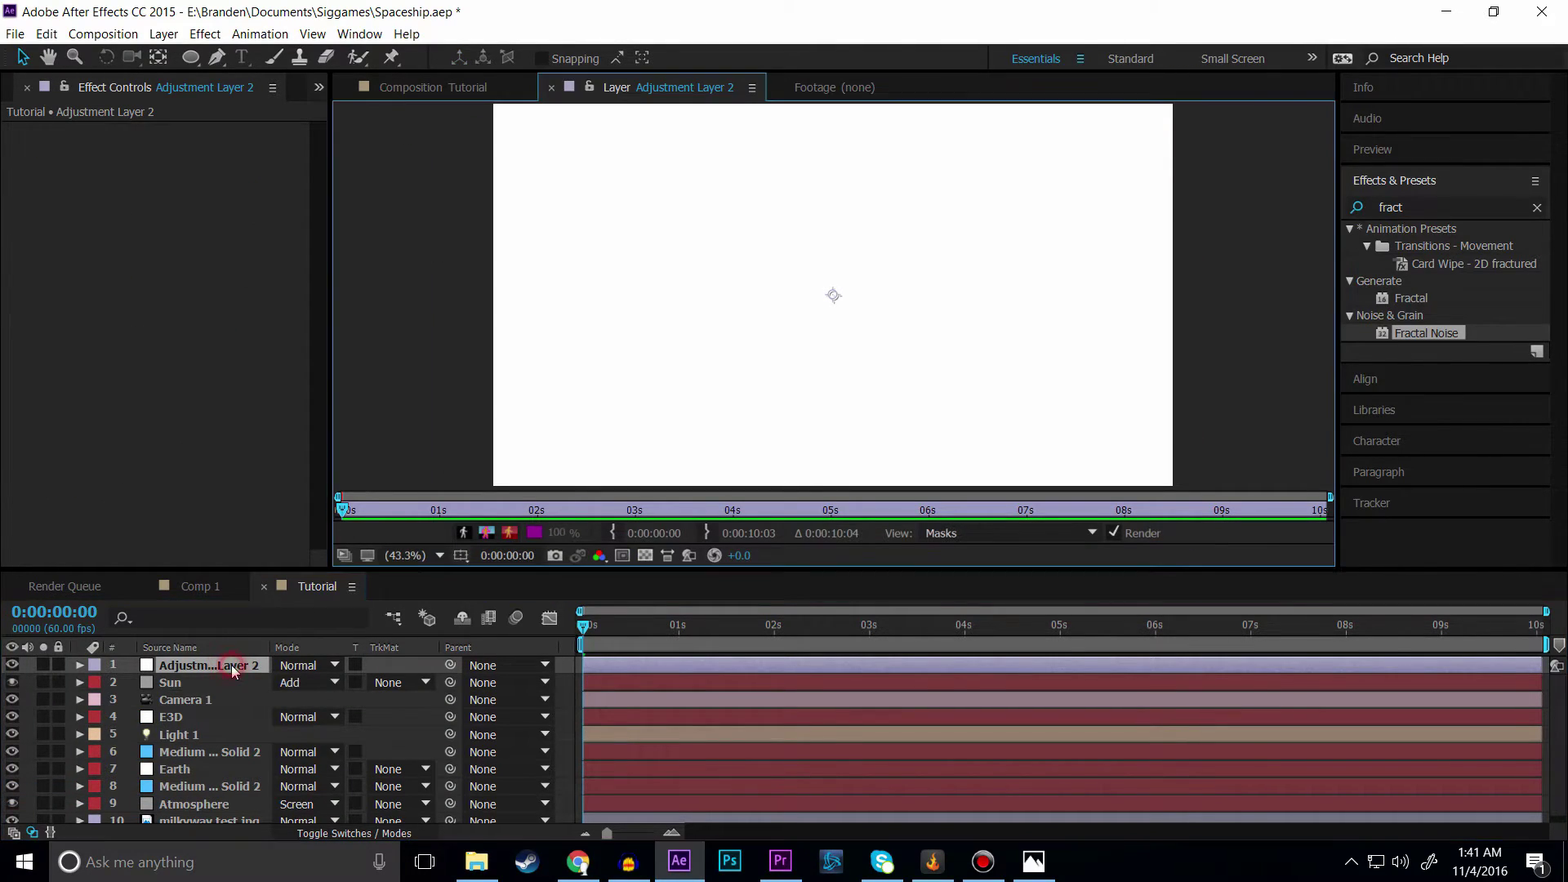
pyautogui.rightClick(173, 668)
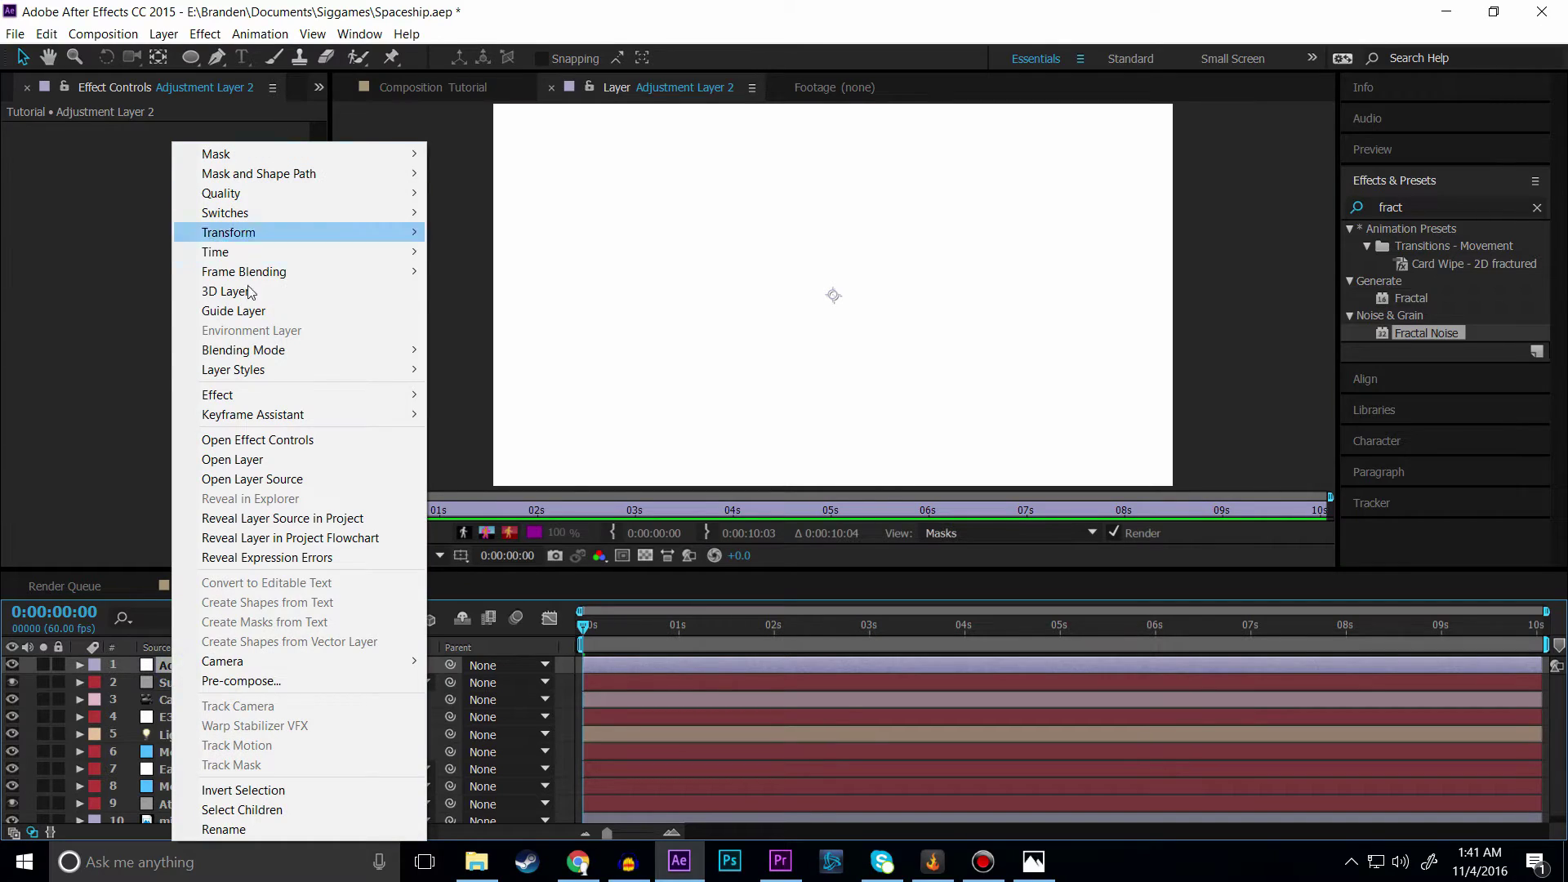
pyautogui.click(233, 829)
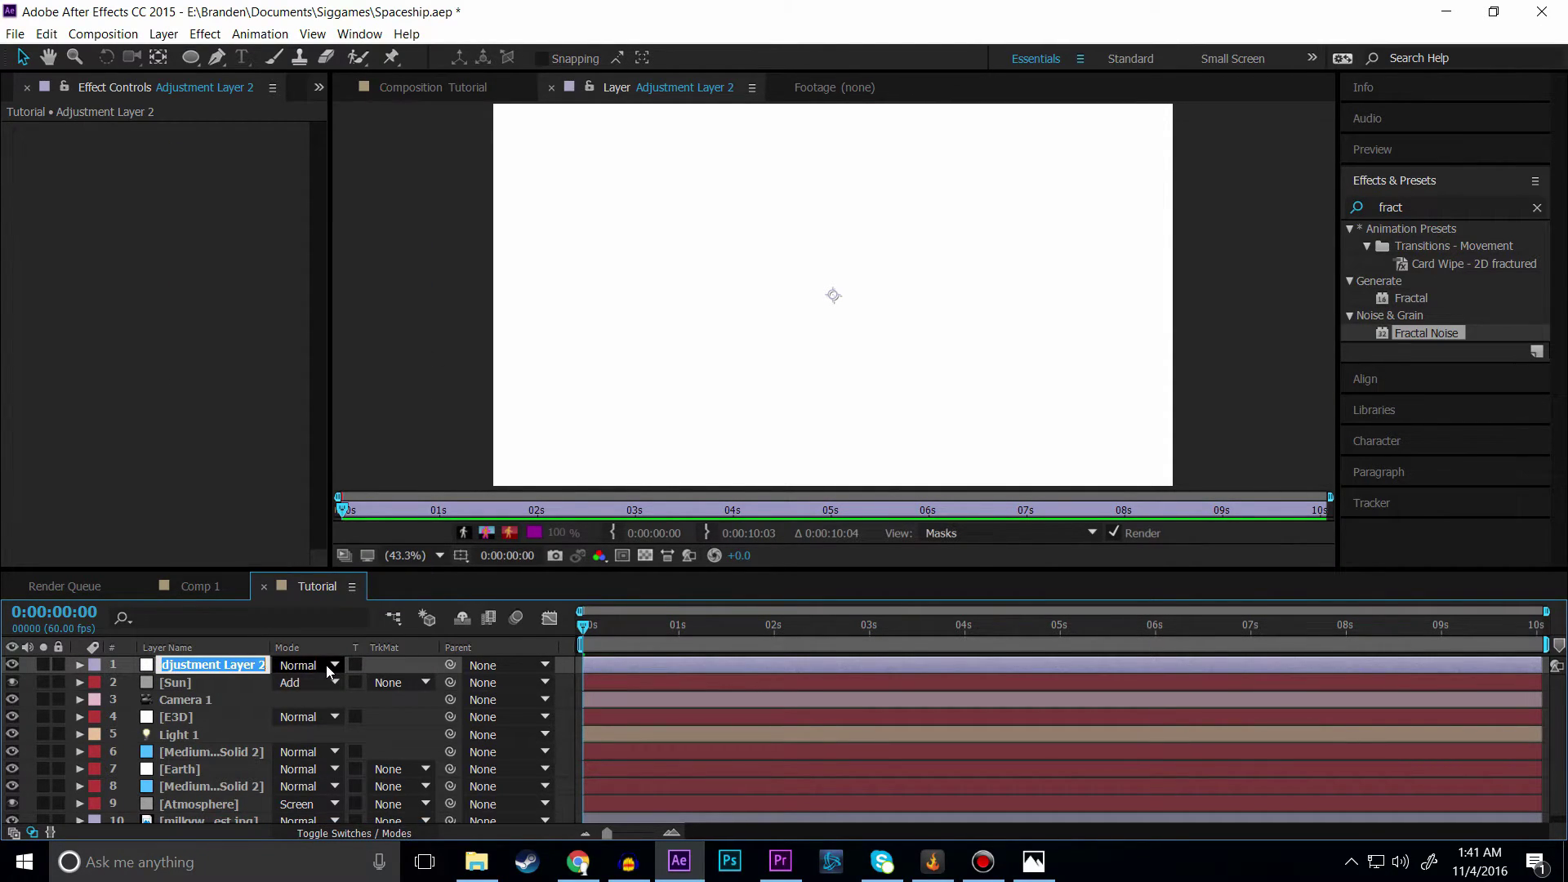
pyautogui.write('Your a bt')
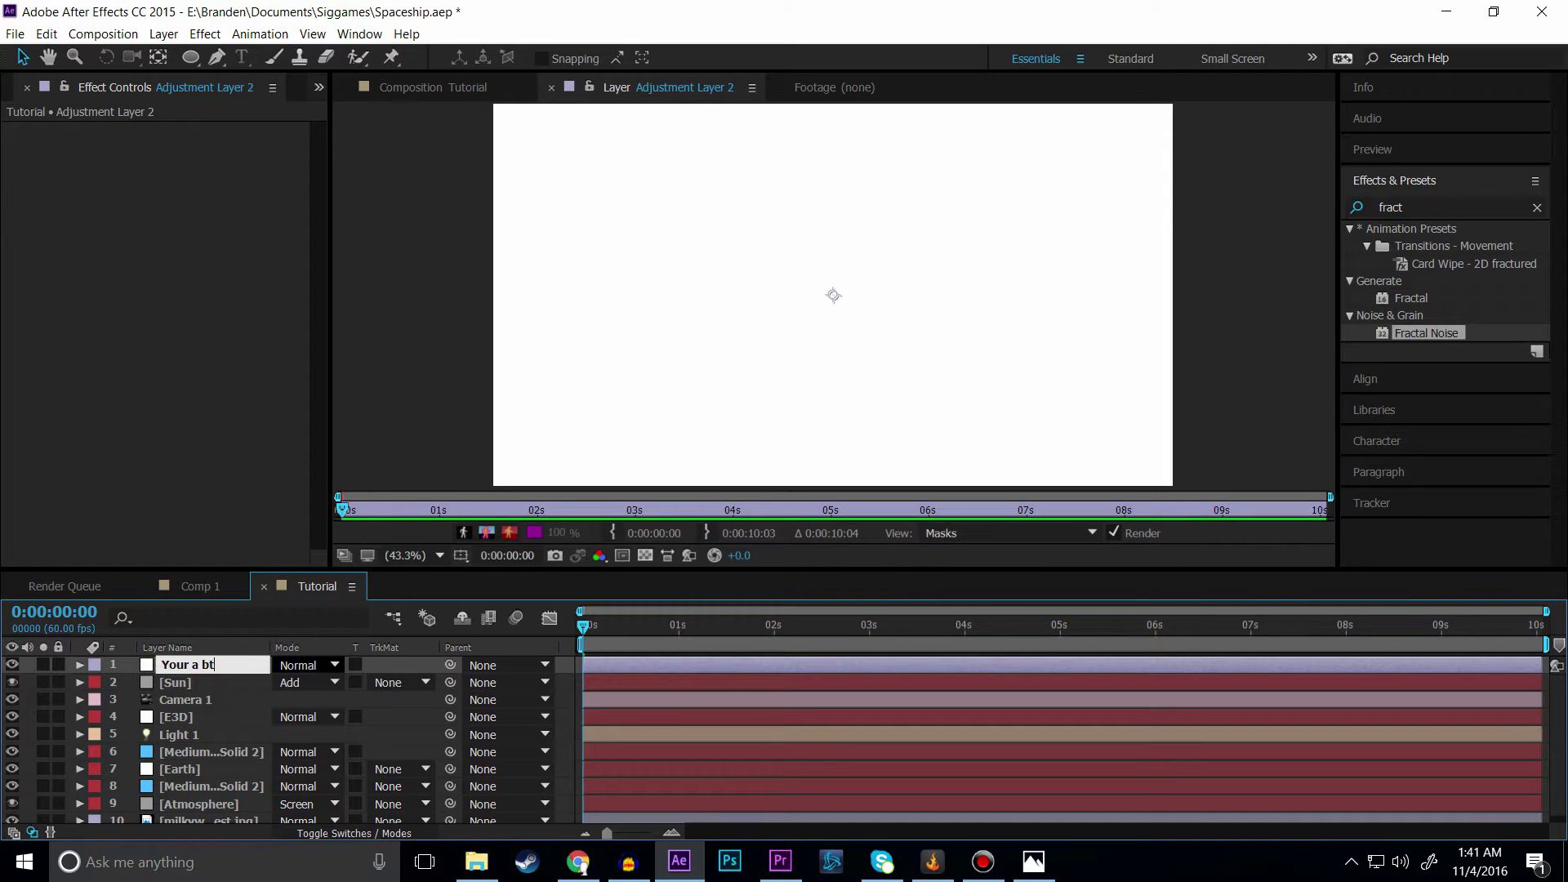
pyautogui.press('BackSpace')
pyautogui.press('Return')
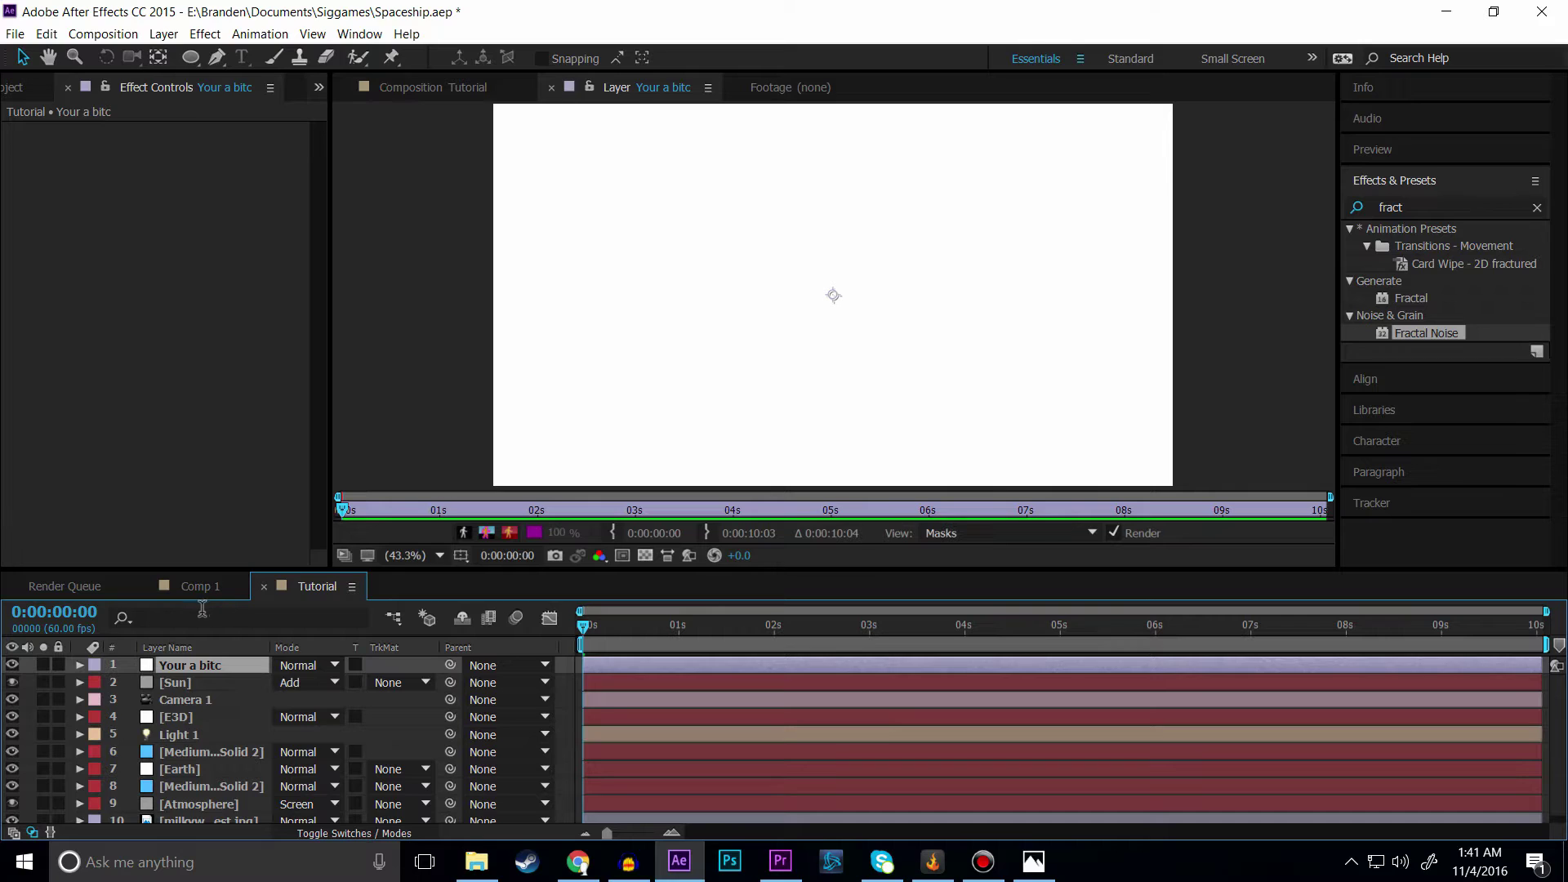
# Step: Return to the Tutorial composition view, find the Curves effect and apply it to the adjustment layer
pyautogui.click(394, 85)
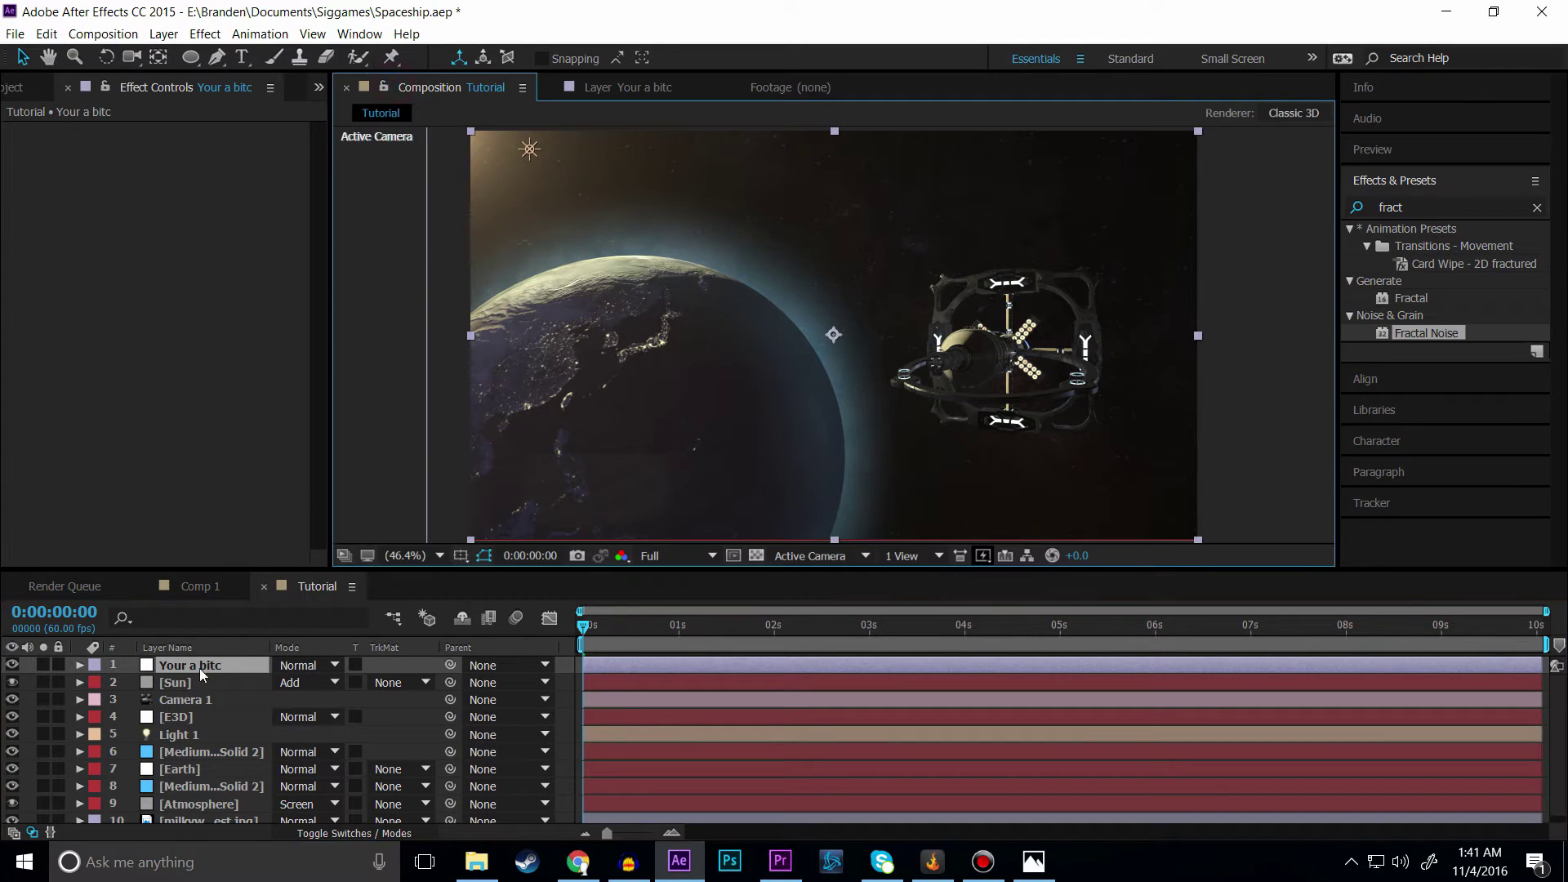
pyautogui.click(1435, 220)
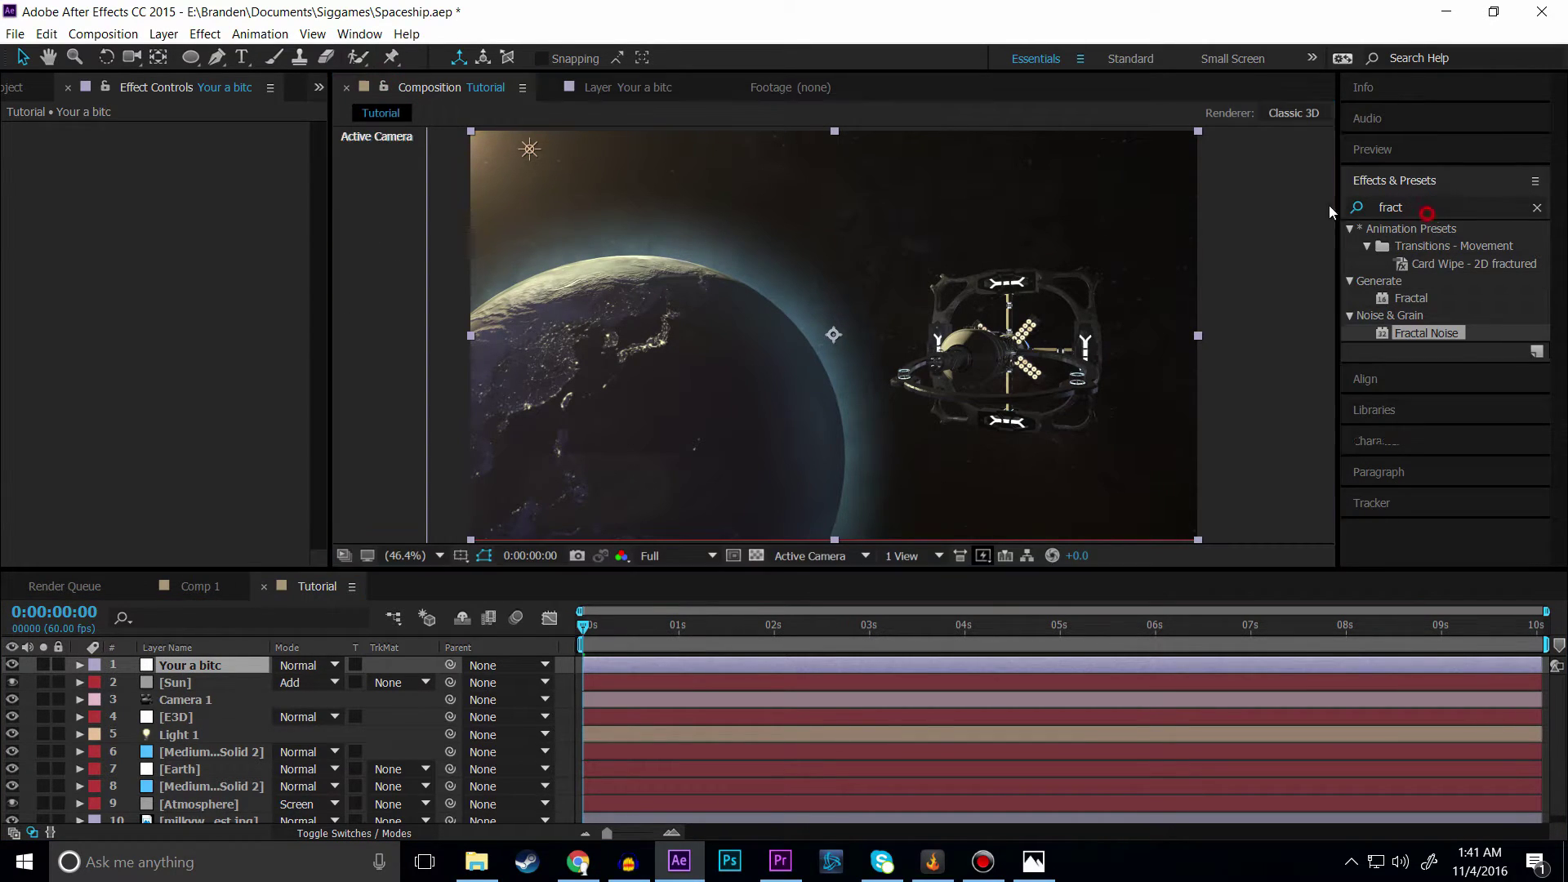
pyautogui.click(1421, 207)
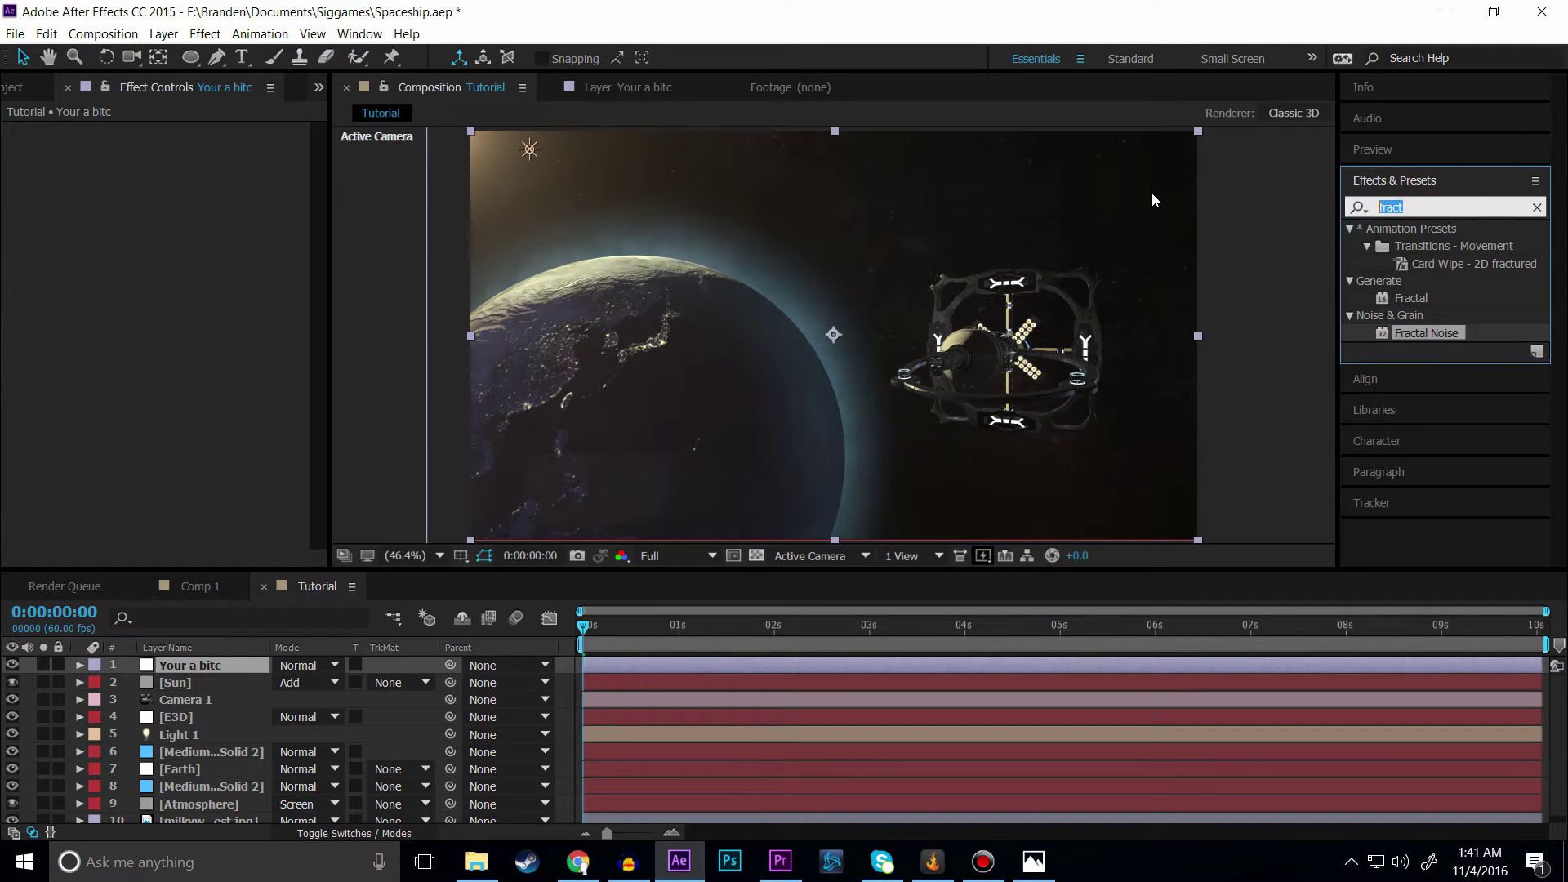
pyautogui.write('curv')
pyautogui.moveTo(1411, 298); pyautogui.dragTo(945, 284)
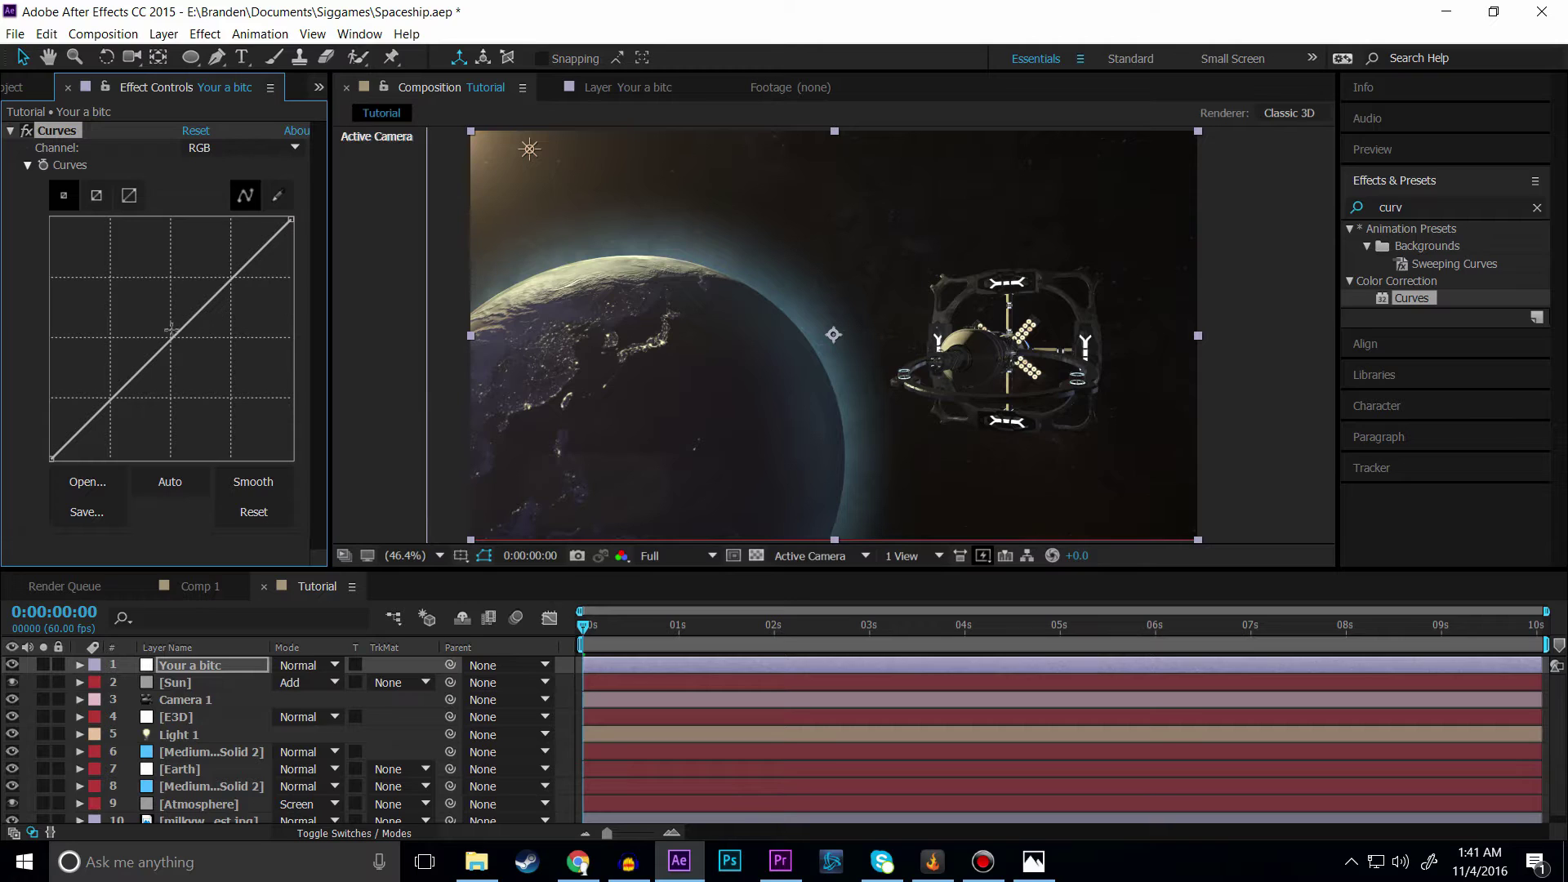
# Step: Bend the RGB curve slightly down in the shadows while anchoring the midtones, and switch the Curves channel to Blue
pyautogui.moveTo(151, 358); pyautogui.dragTo(194, 317)
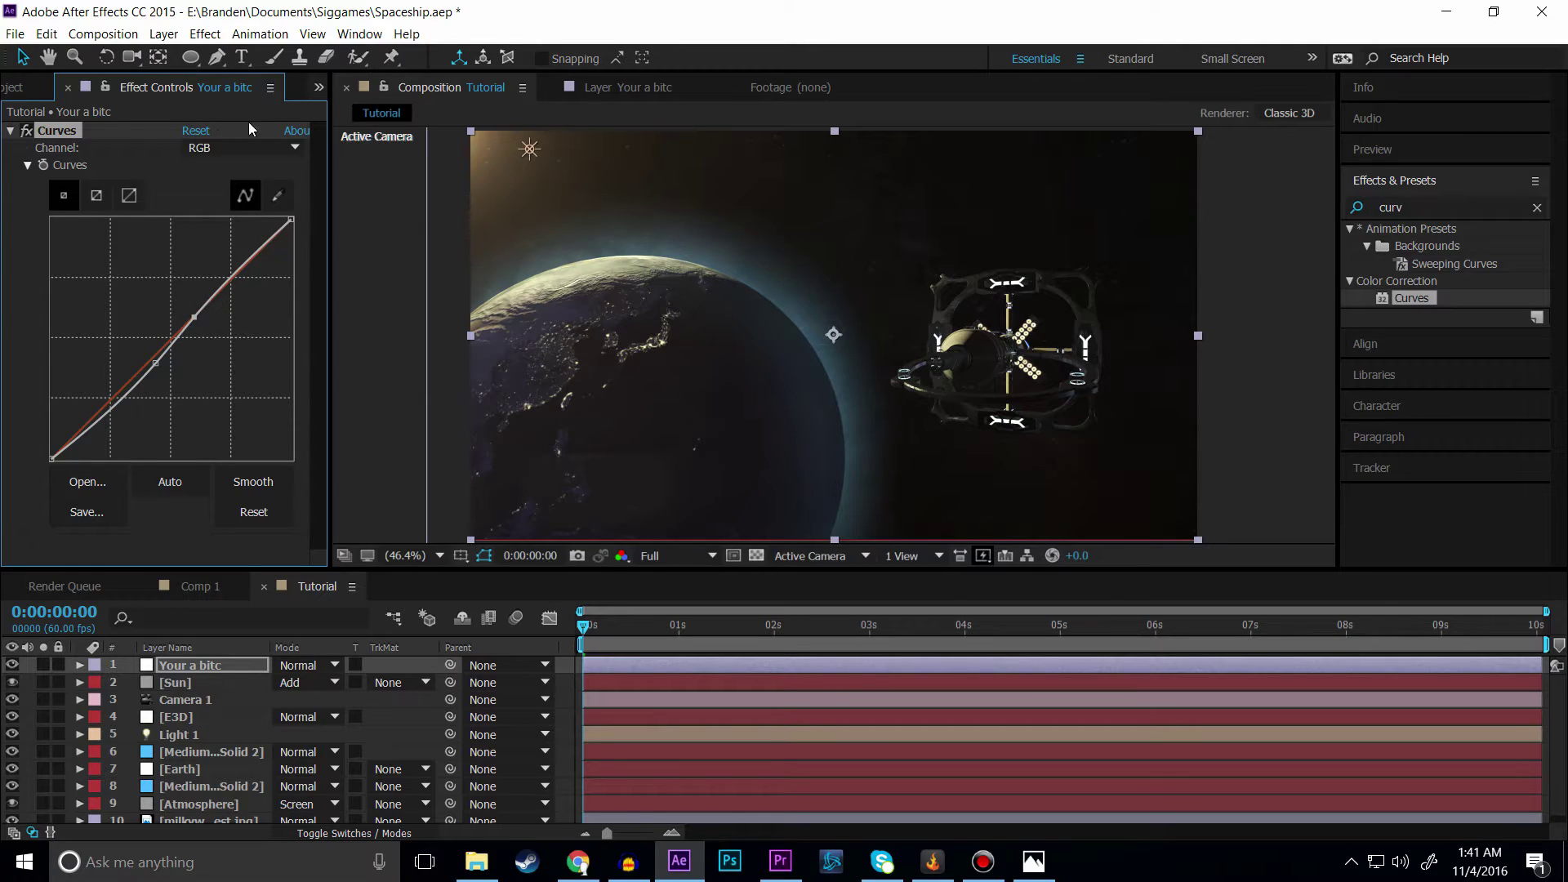
pyautogui.click(200, 148)
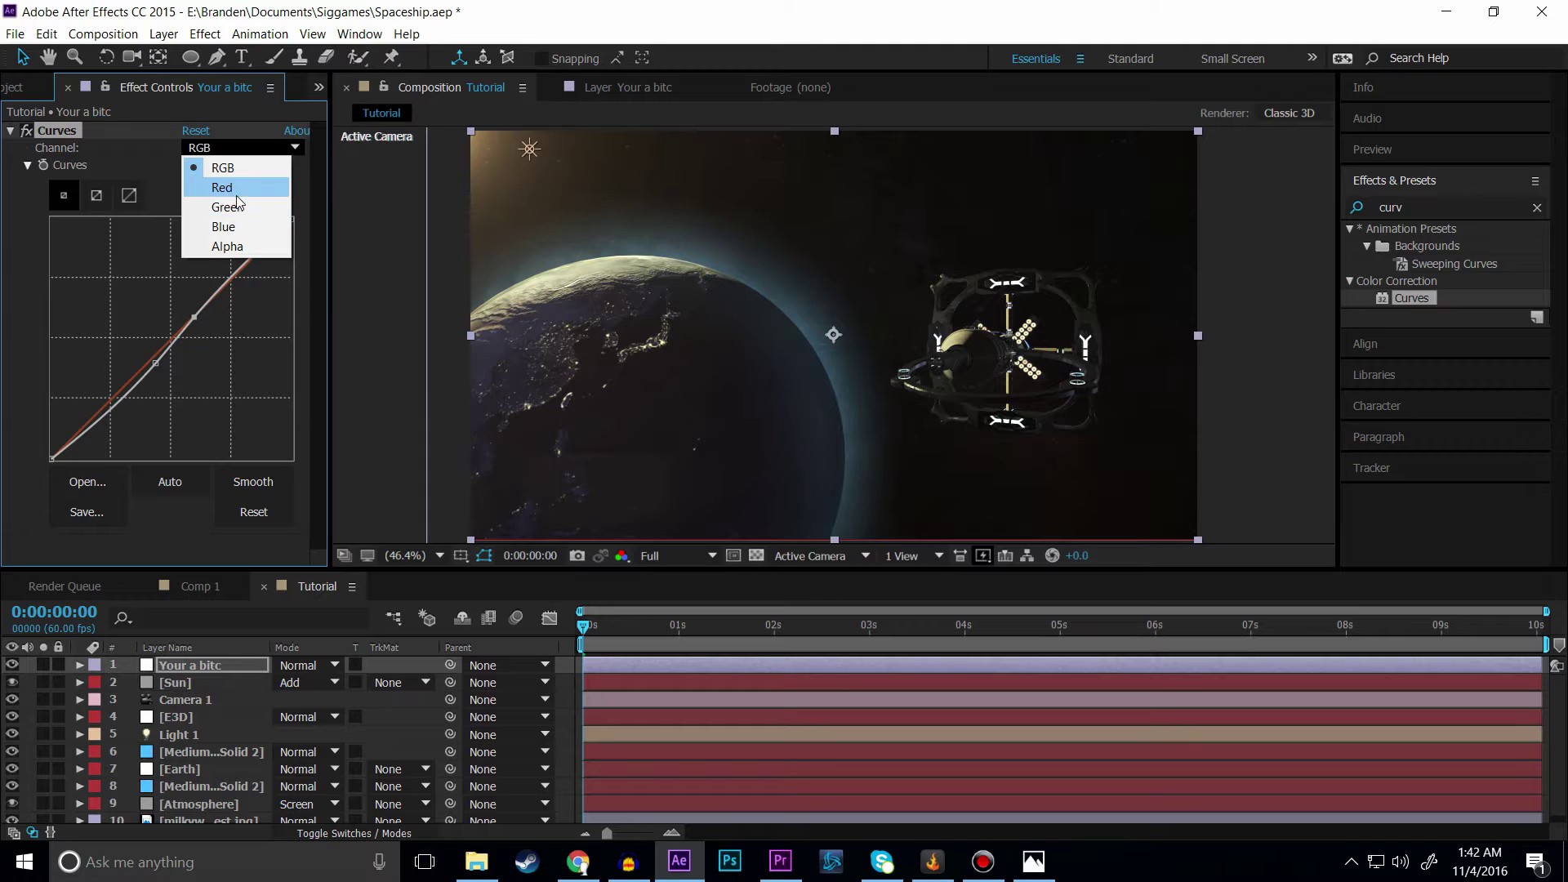
pyautogui.click(224, 226)
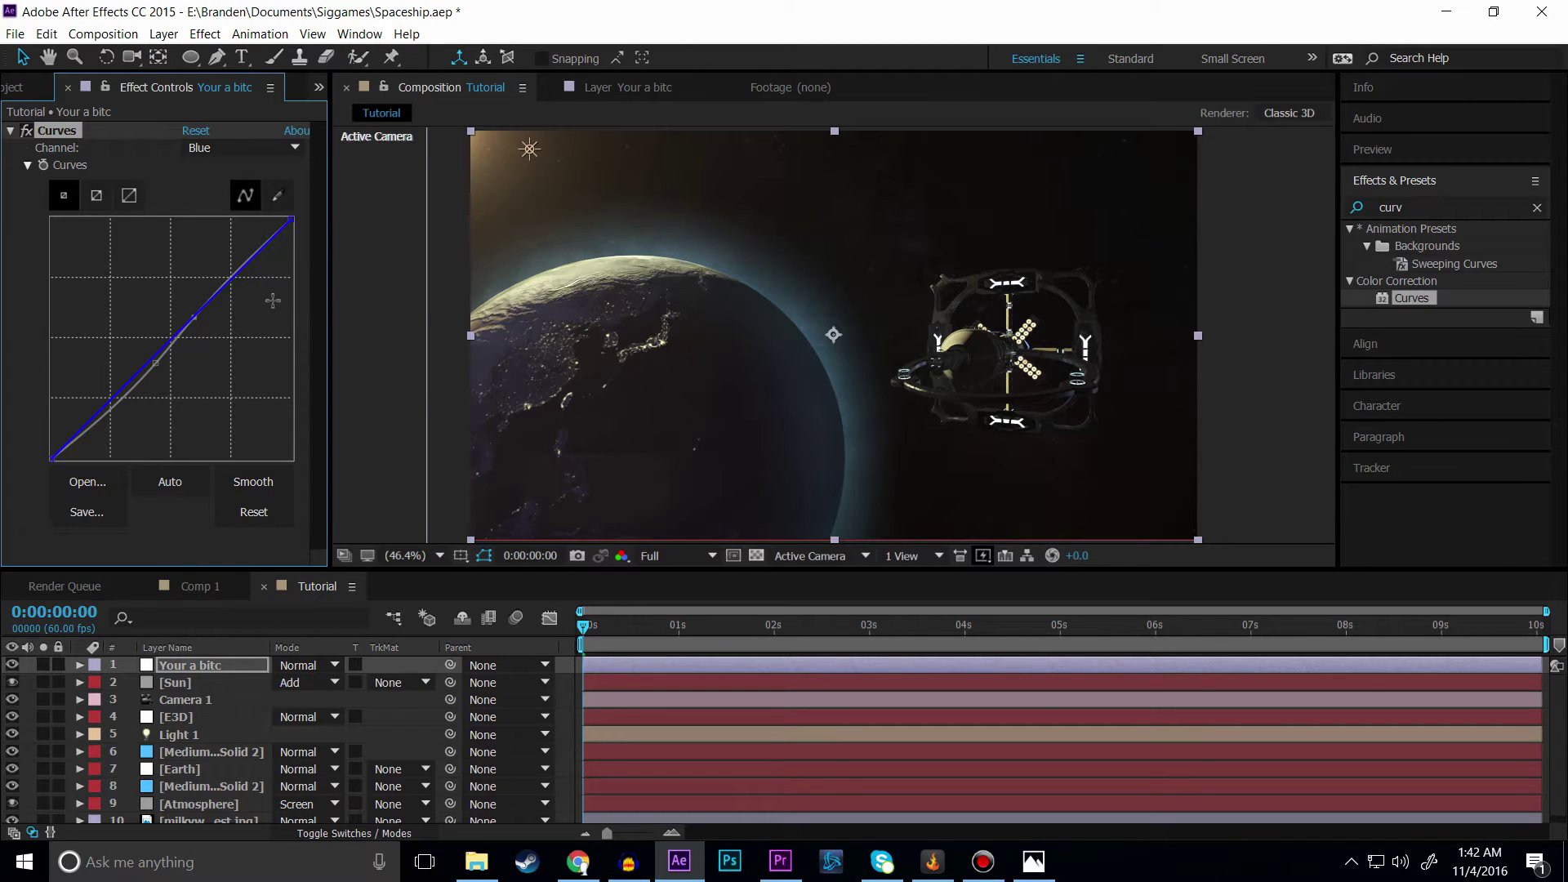
pyautogui.click(193, 318)
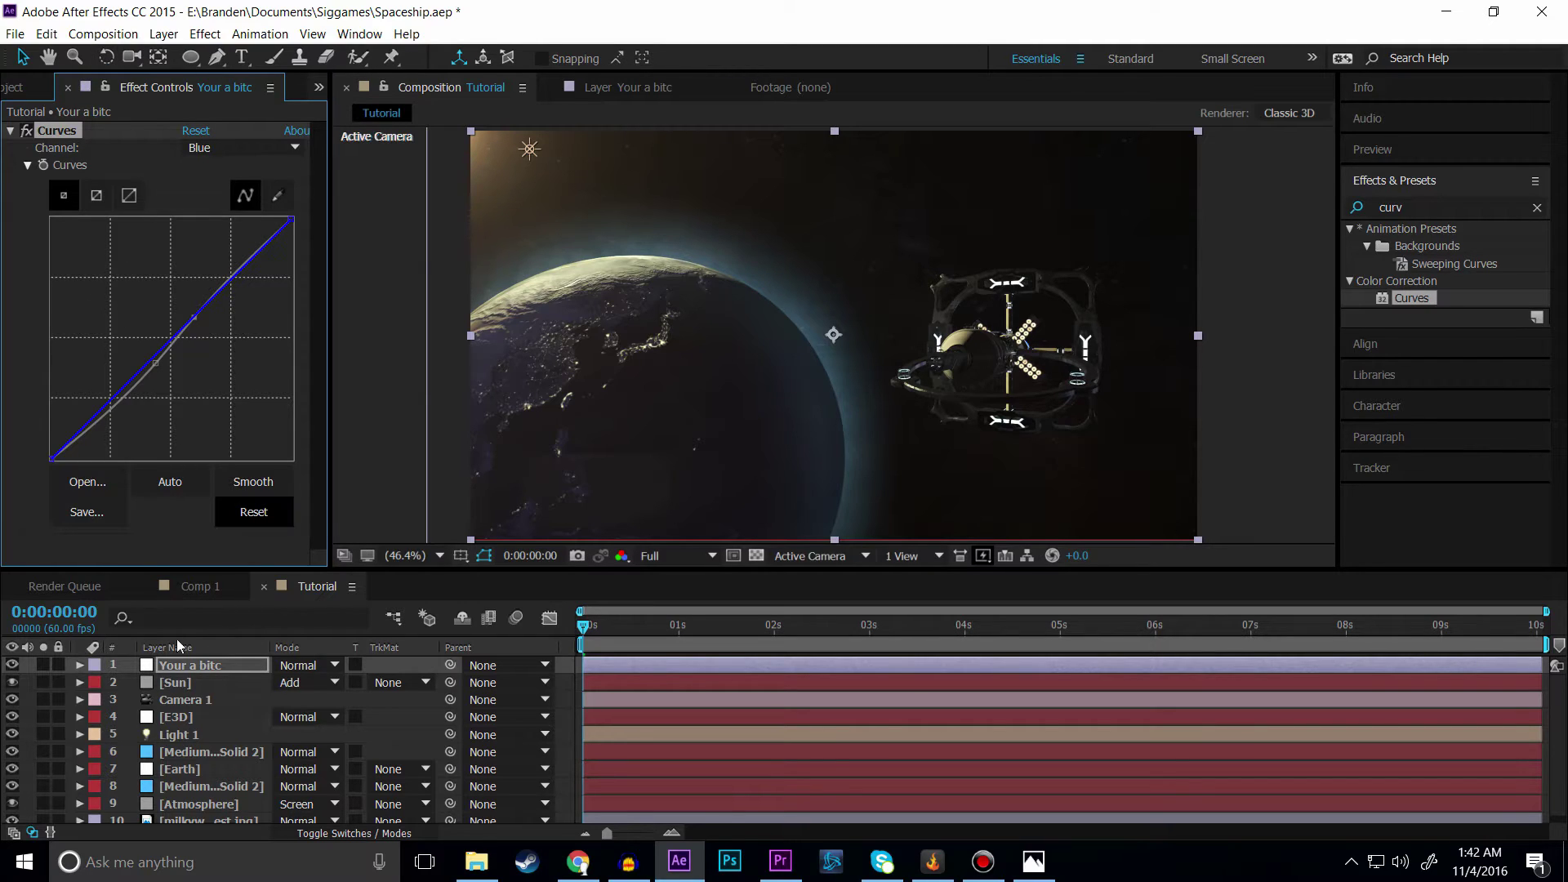
# Step: Select the Sun layer and split the viewer into two side-by-side views, Top and Active Camera
pyautogui.click(191, 684)
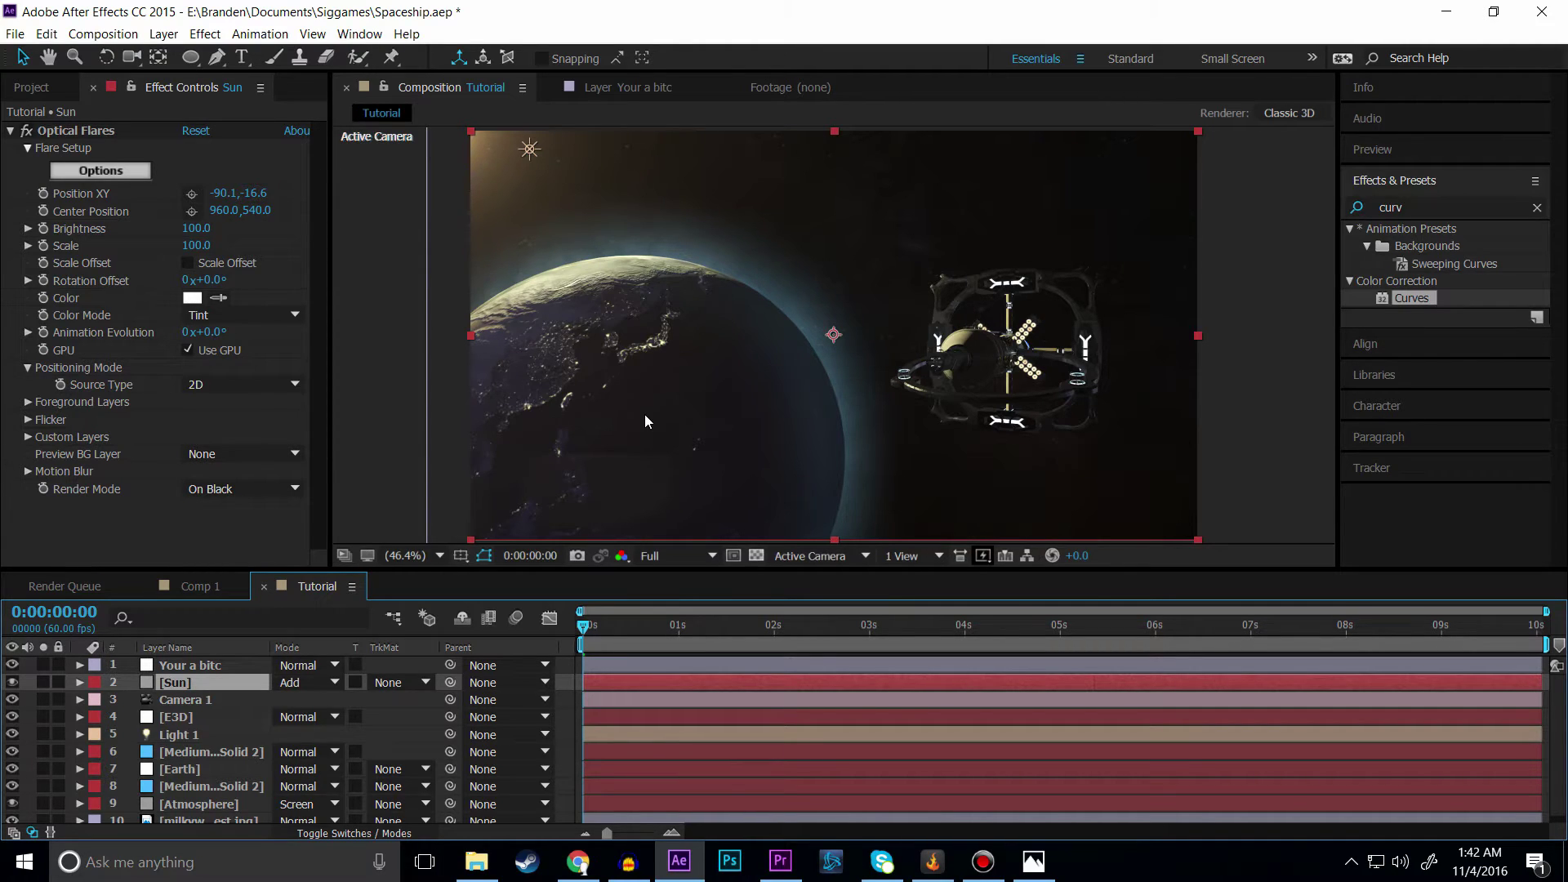
pyautogui.scroll(-1, 210, 719)
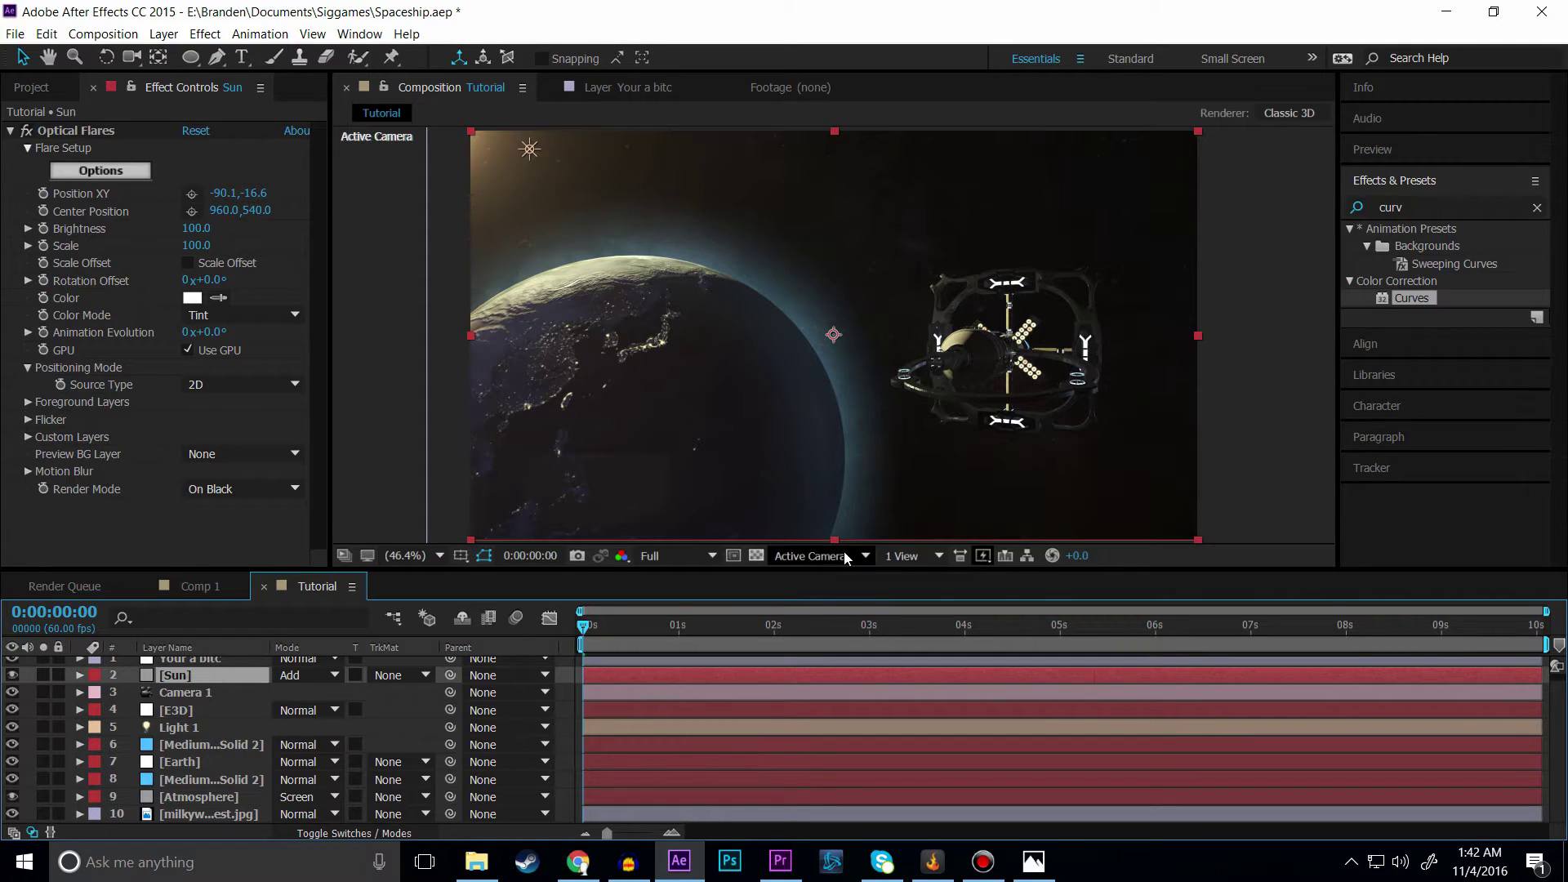
pyautogui.click(904, 556)
pyautogui.click(935, 654)
pyautogui.click(765, 469)
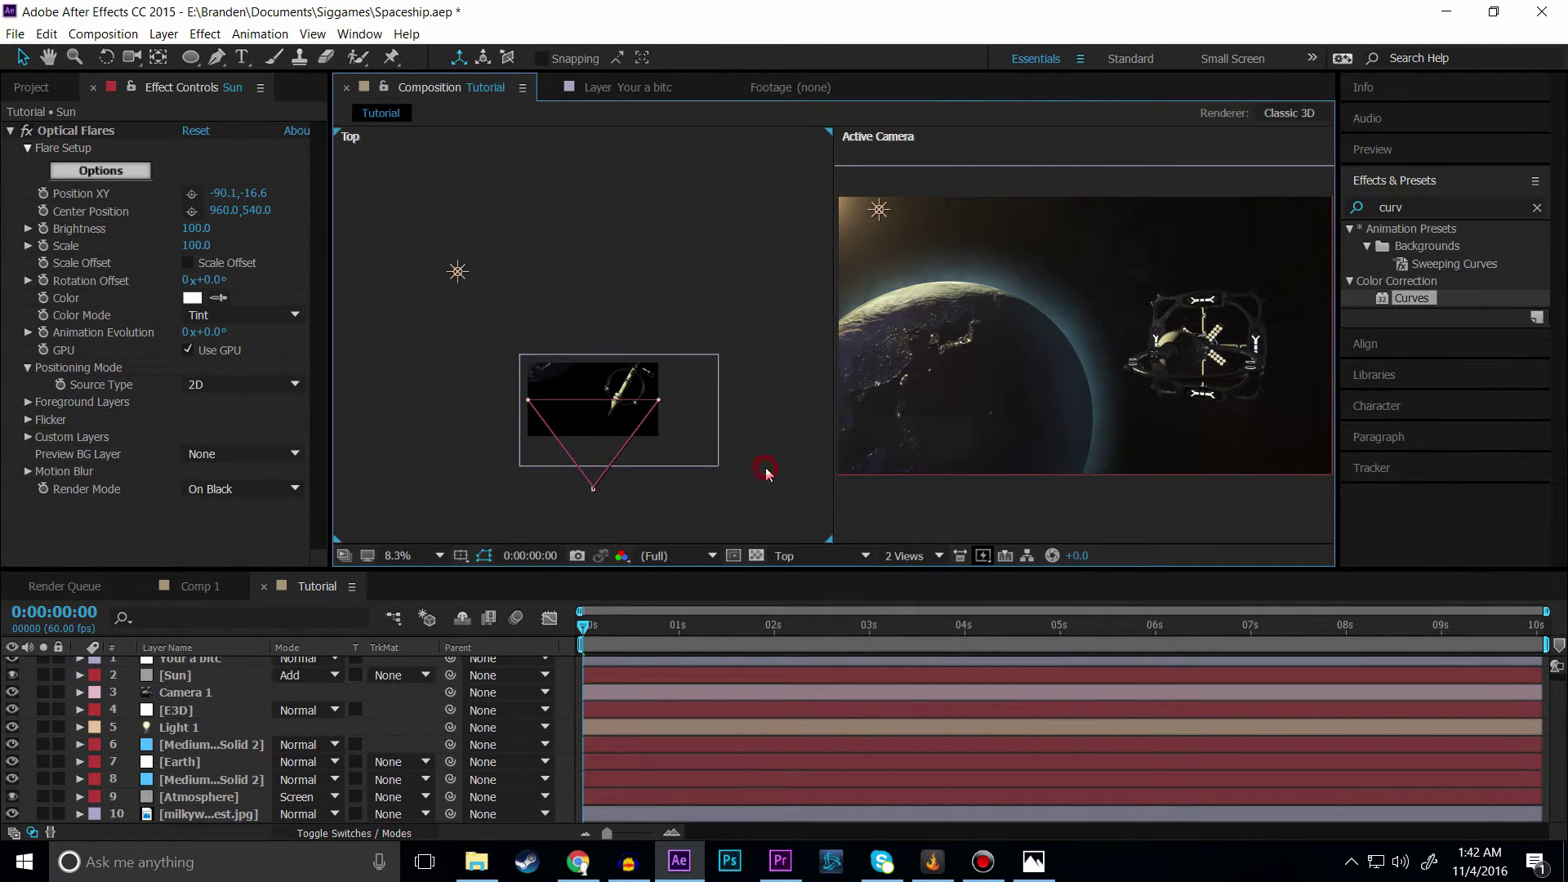
# Step: Start keyframing Camera 1's position at 0:00:00:00 and pull the camera back to about 960, 540, -1320 in the Top view
pyautogui.click(189, 690)
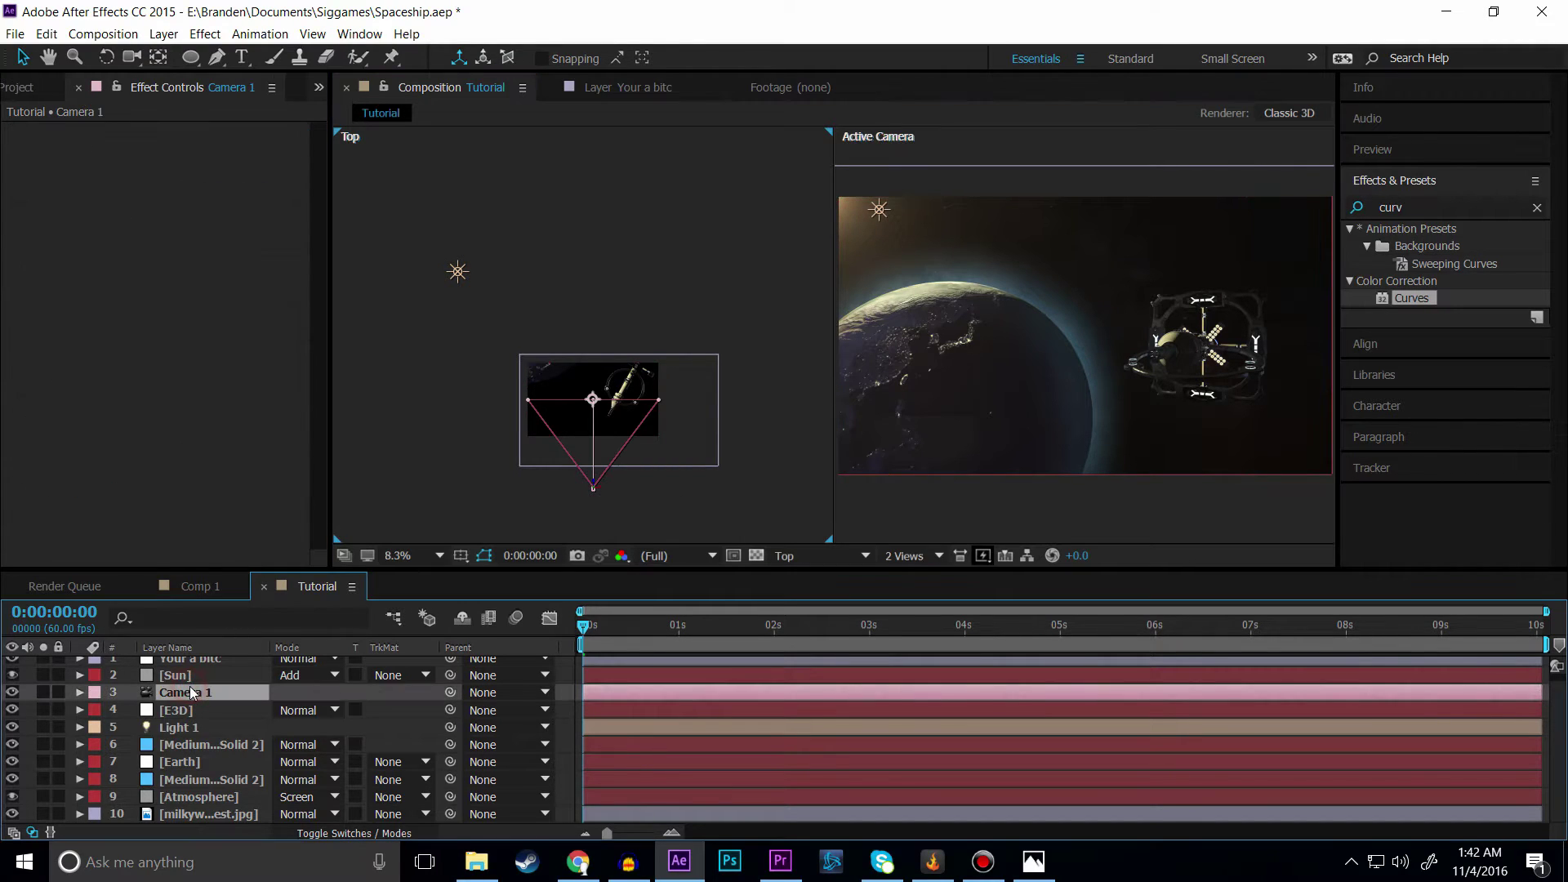
pyautogui.press('p')
pyautogui.click(132, 709)
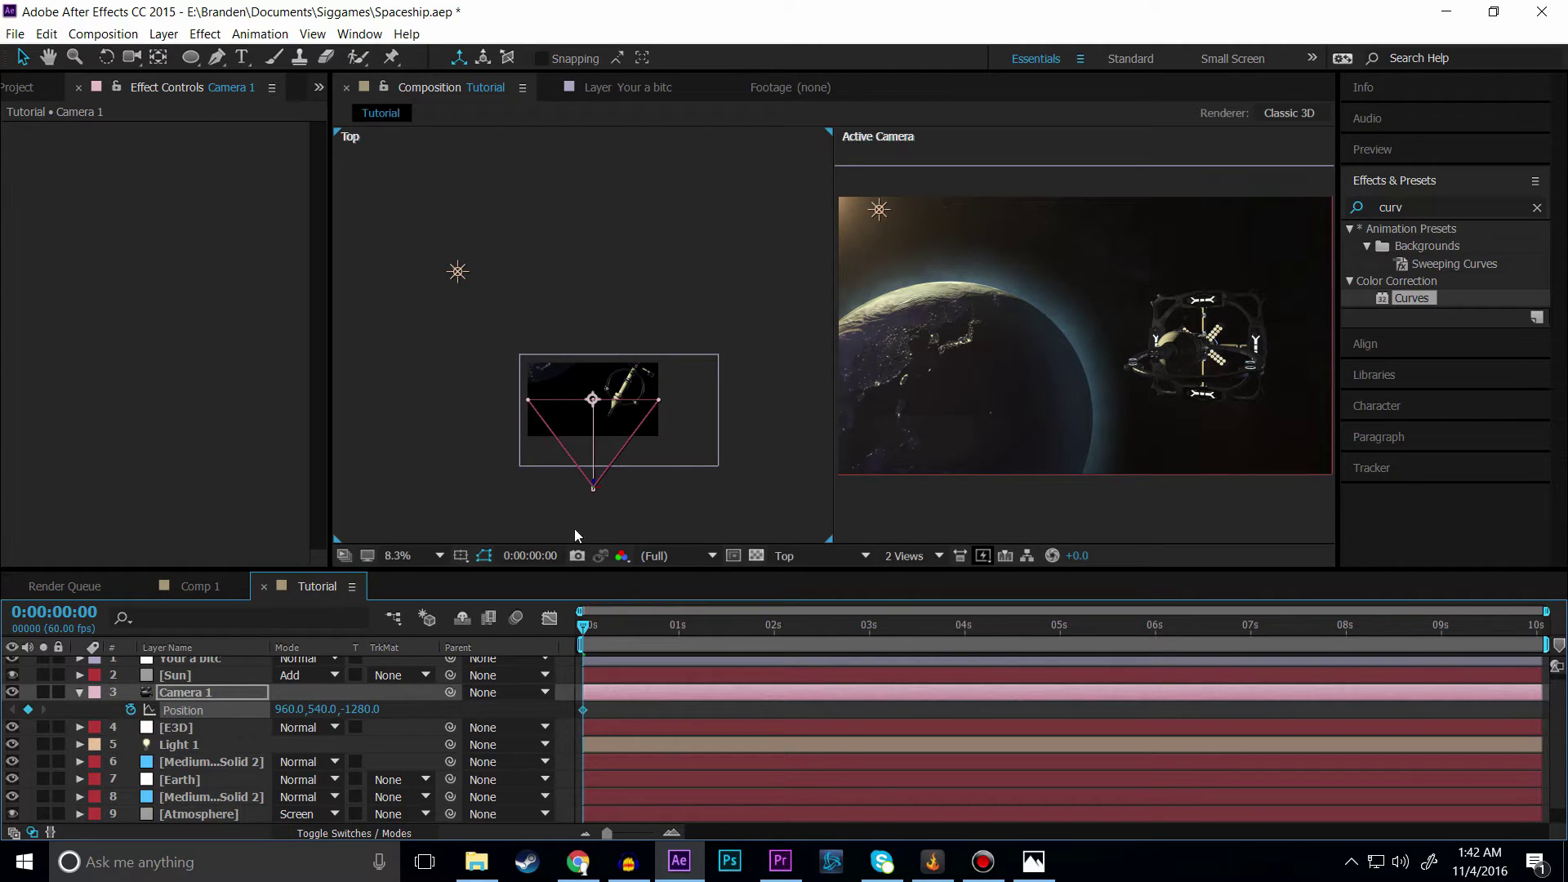
pyautogui.scroll(7, 596, 474)
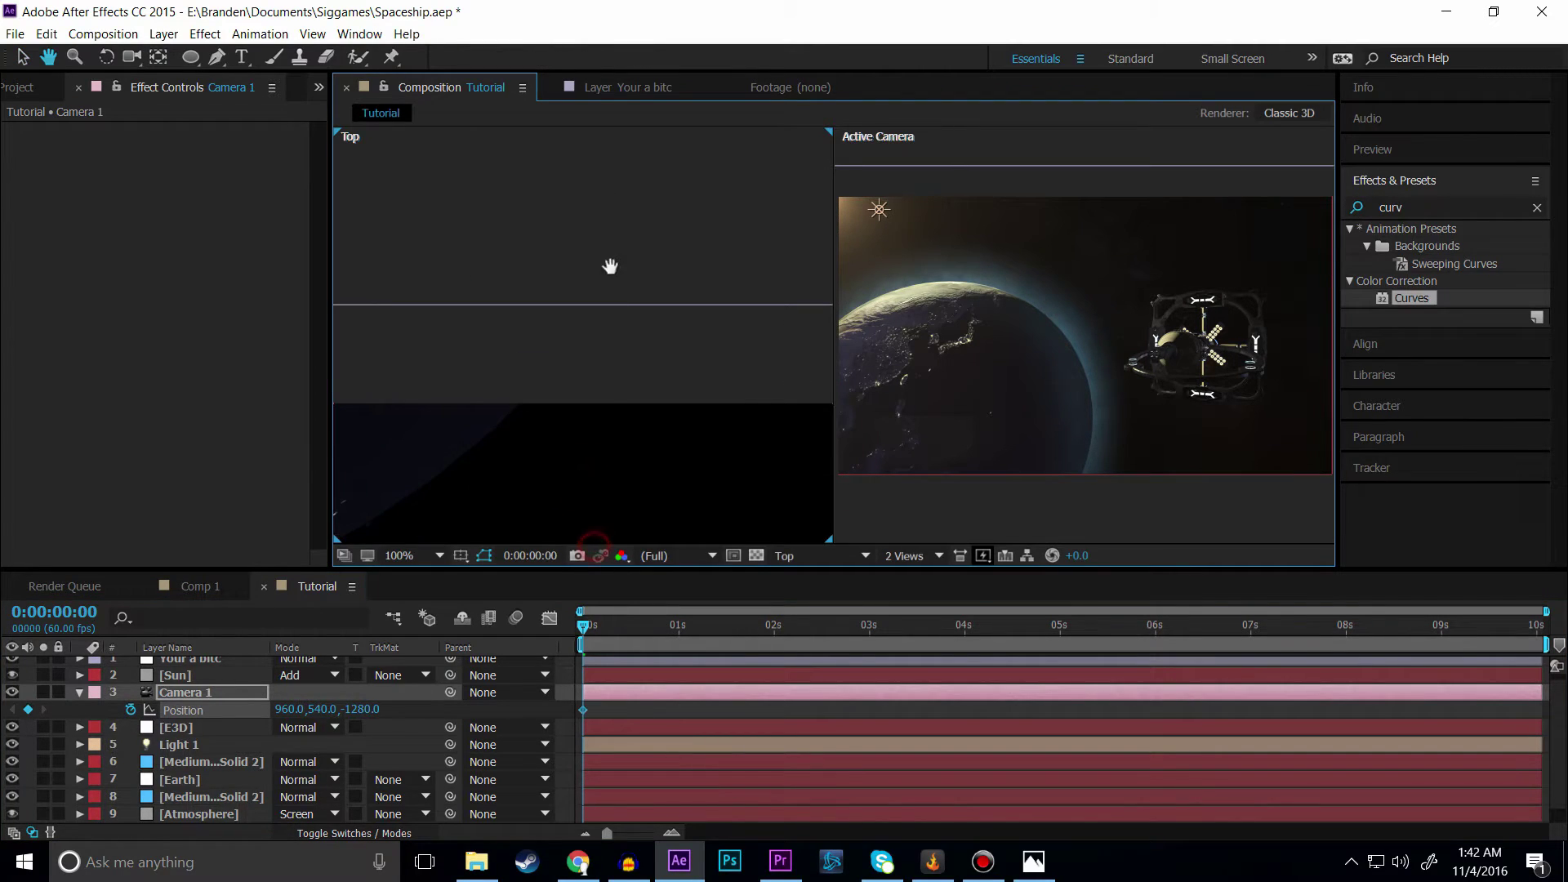
pyautogui.press('h')
pyautogui.scroll(-4, 637, 238)
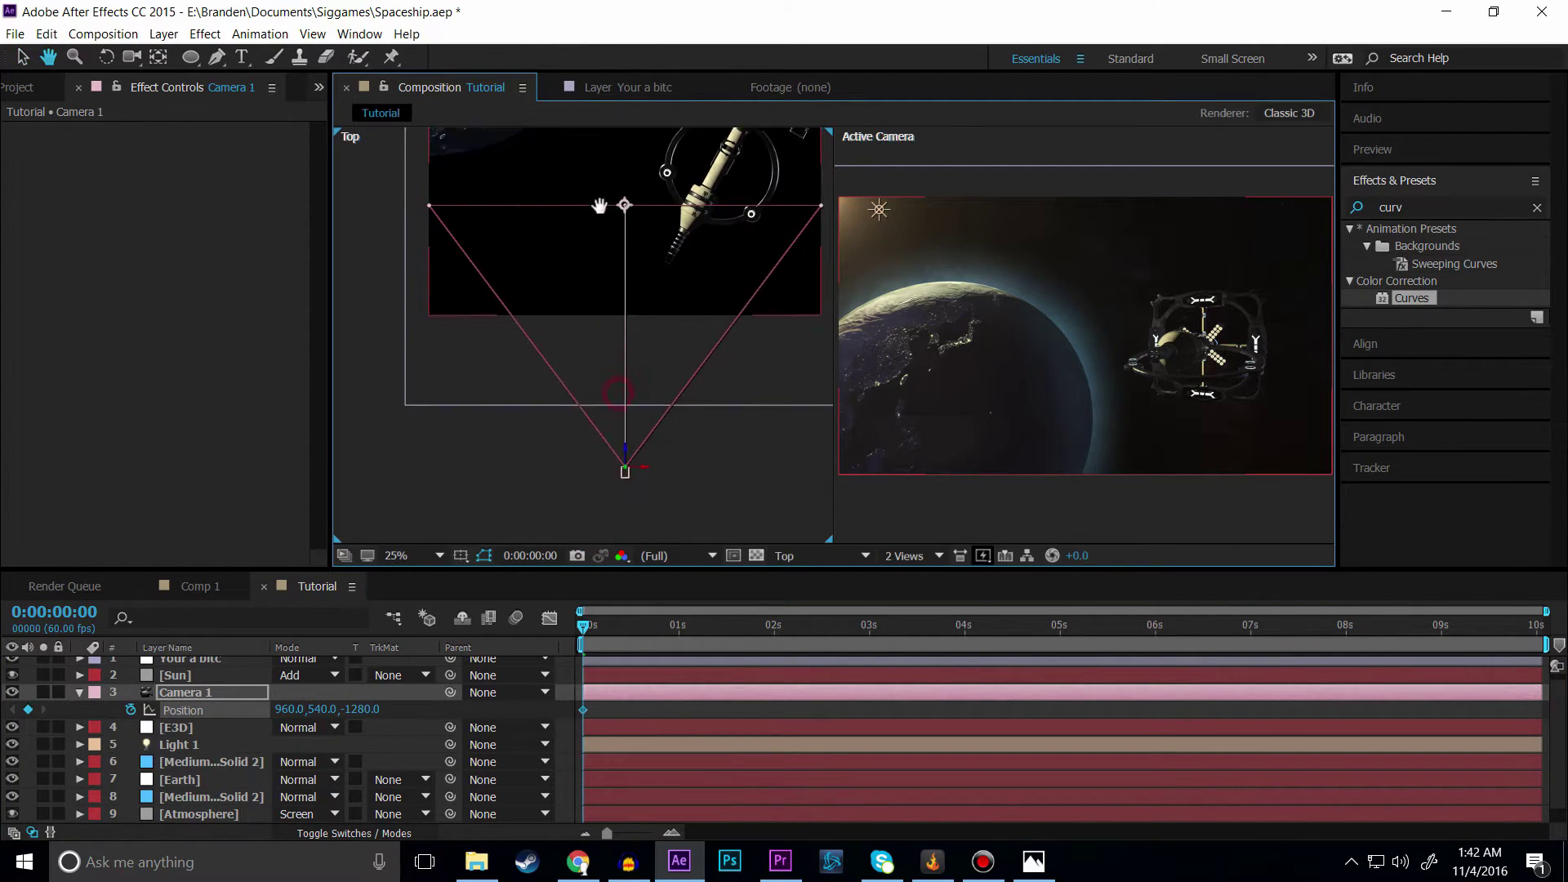
pyautogui.press('v')
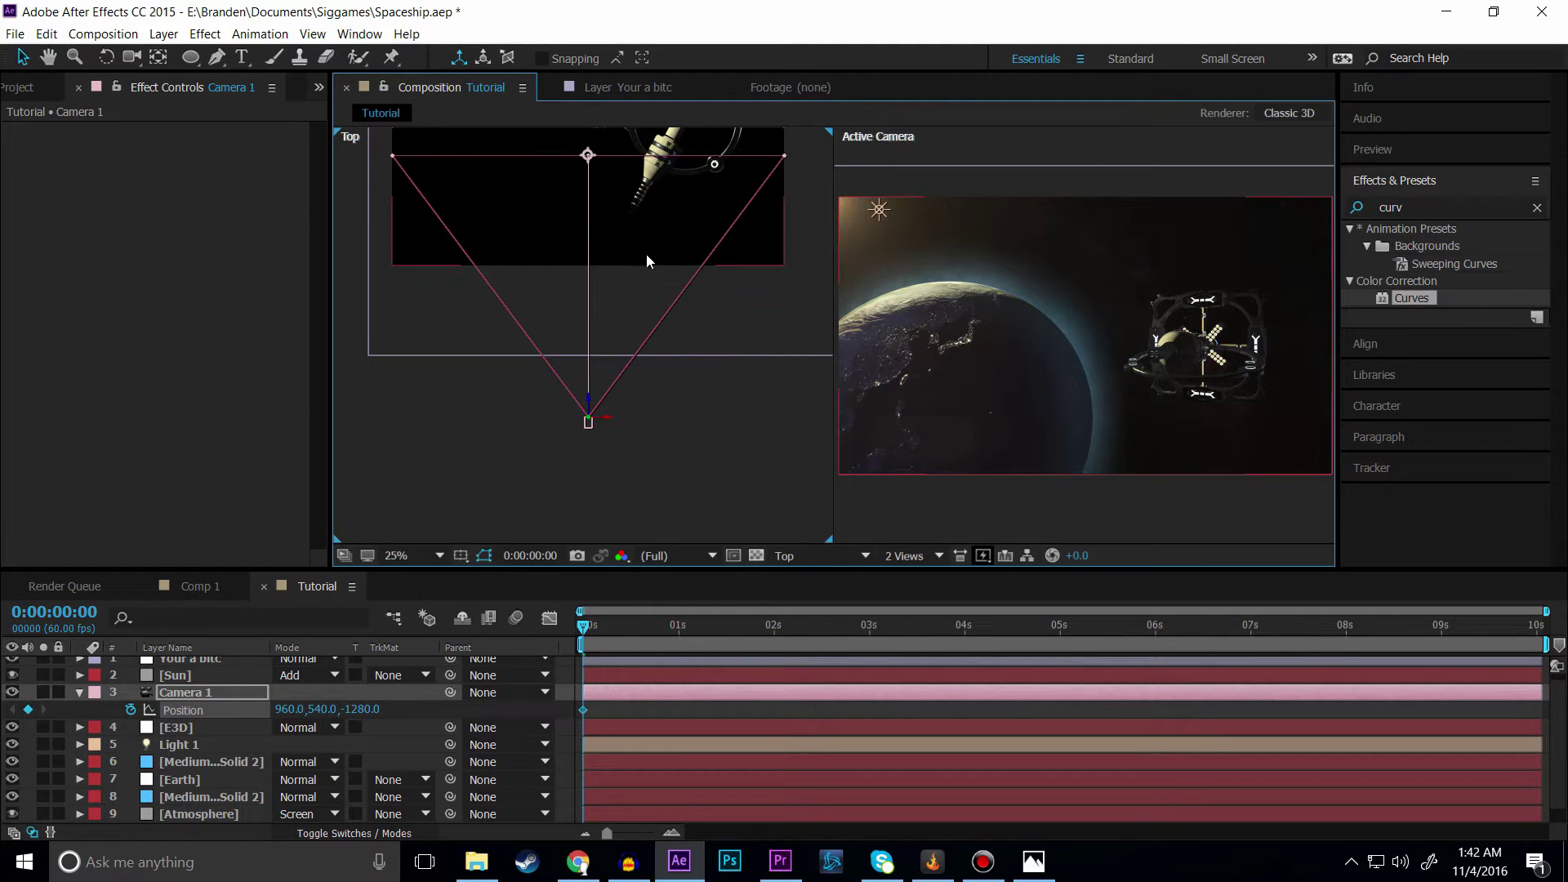
pyautogui.moveTo(588, 399); pyautogui.dragTo(588, 430)
# Step: At 0:00:10:03, push Camera 1 forward to about Z -1104 and scrub through the camera move
pyautogui.moveTo(704, 635); pyautogui.dragTo(1540, 635)
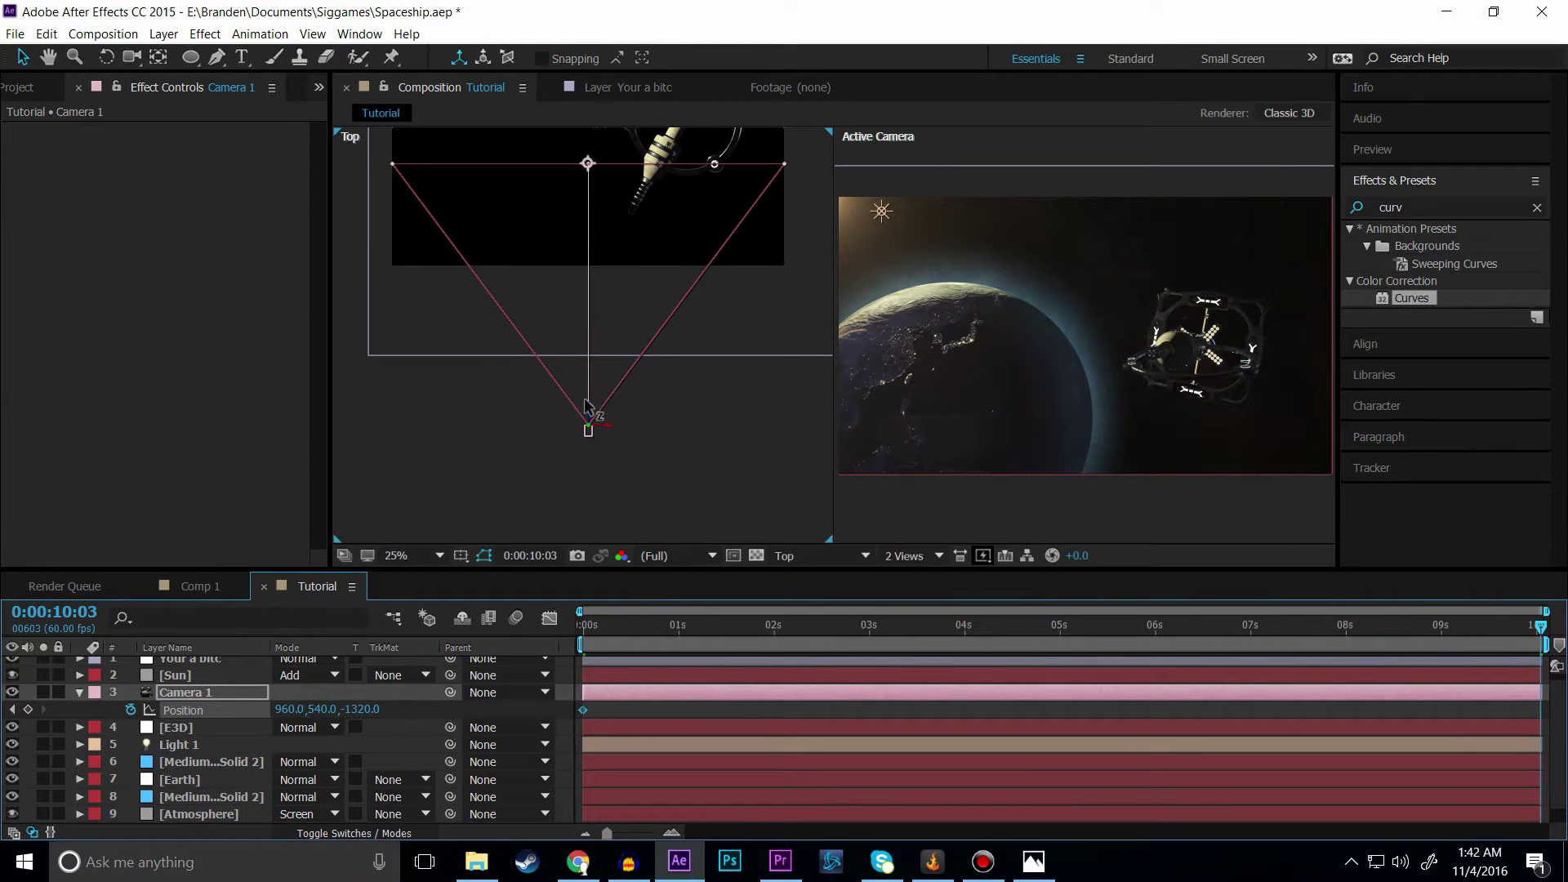
pyautogui.moveTo(588, 406); pyautogui.dragTo(600, 364)
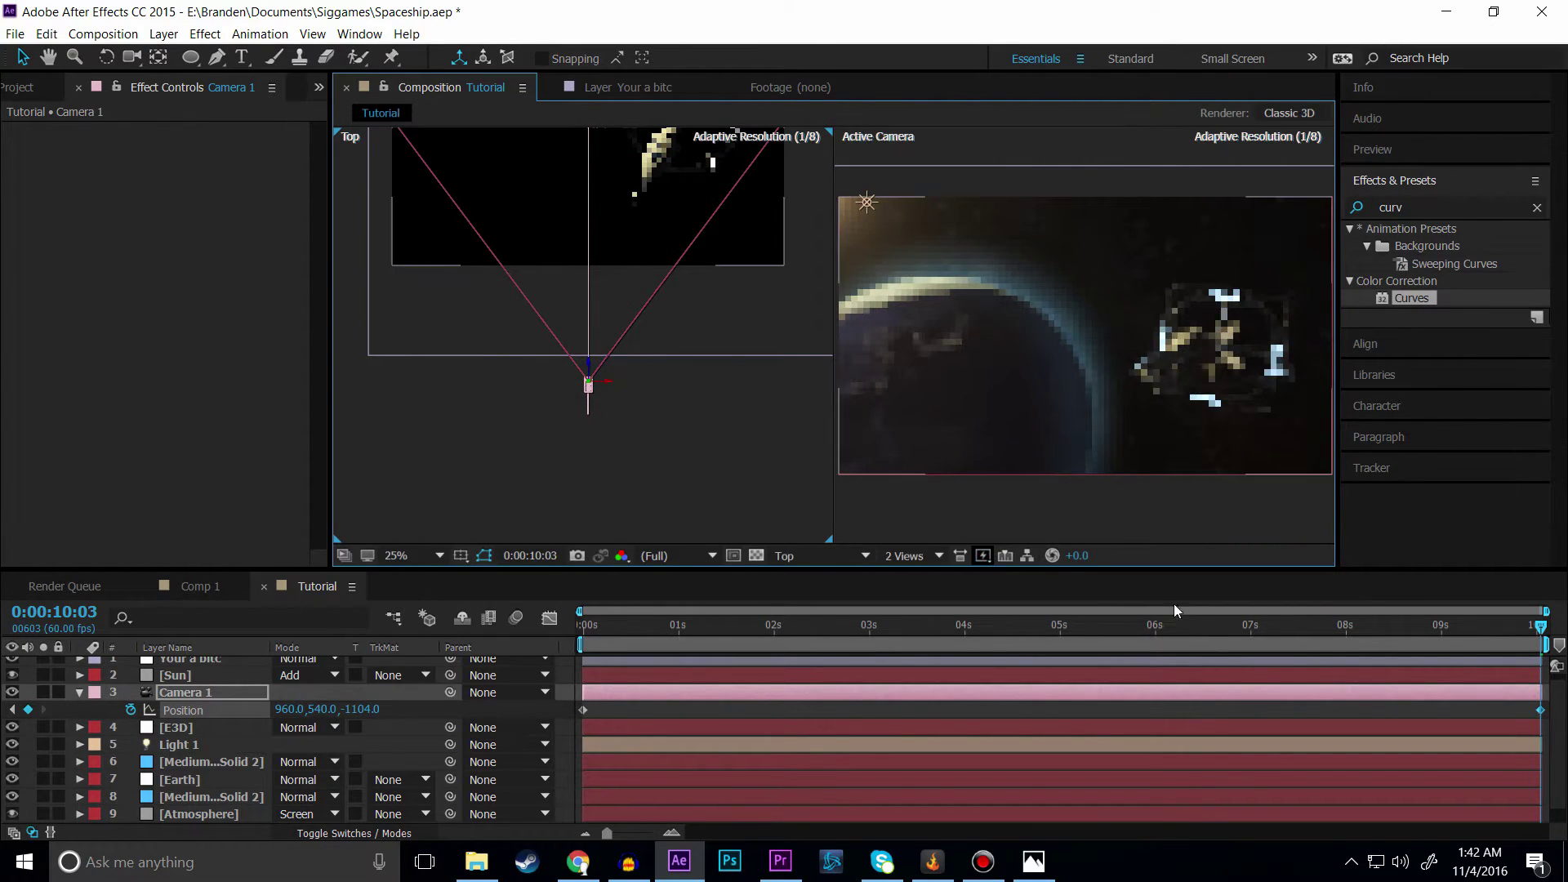
pyautogui.moveTo(1389, 636); pyautogui.dragTo(578, 635)
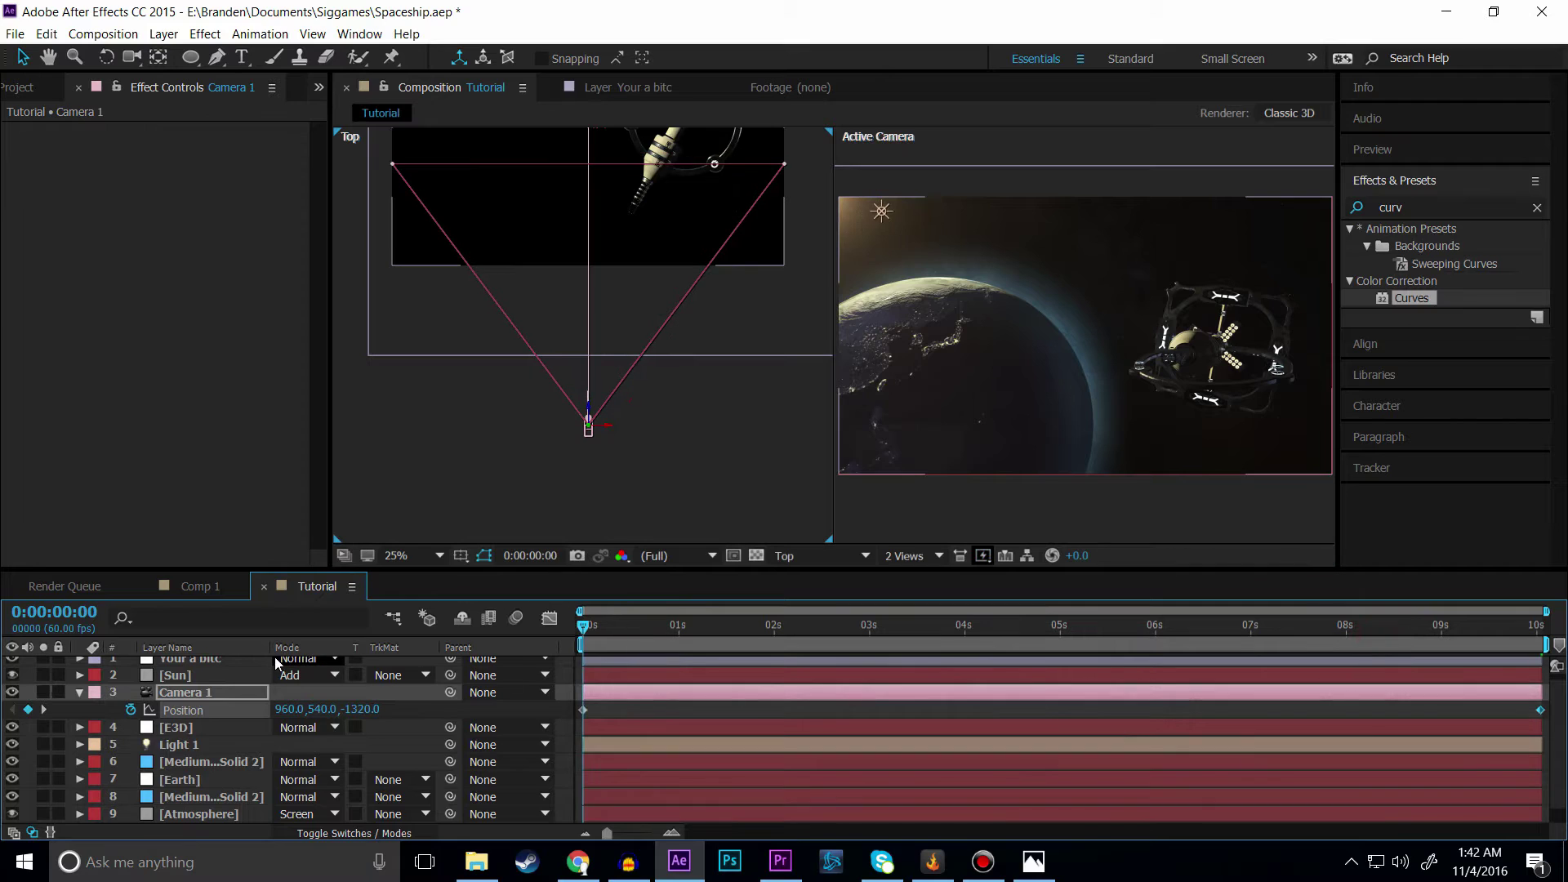
pyautogui.moveTo(1386, 635); pyautogui.dragTo(1560, 638)
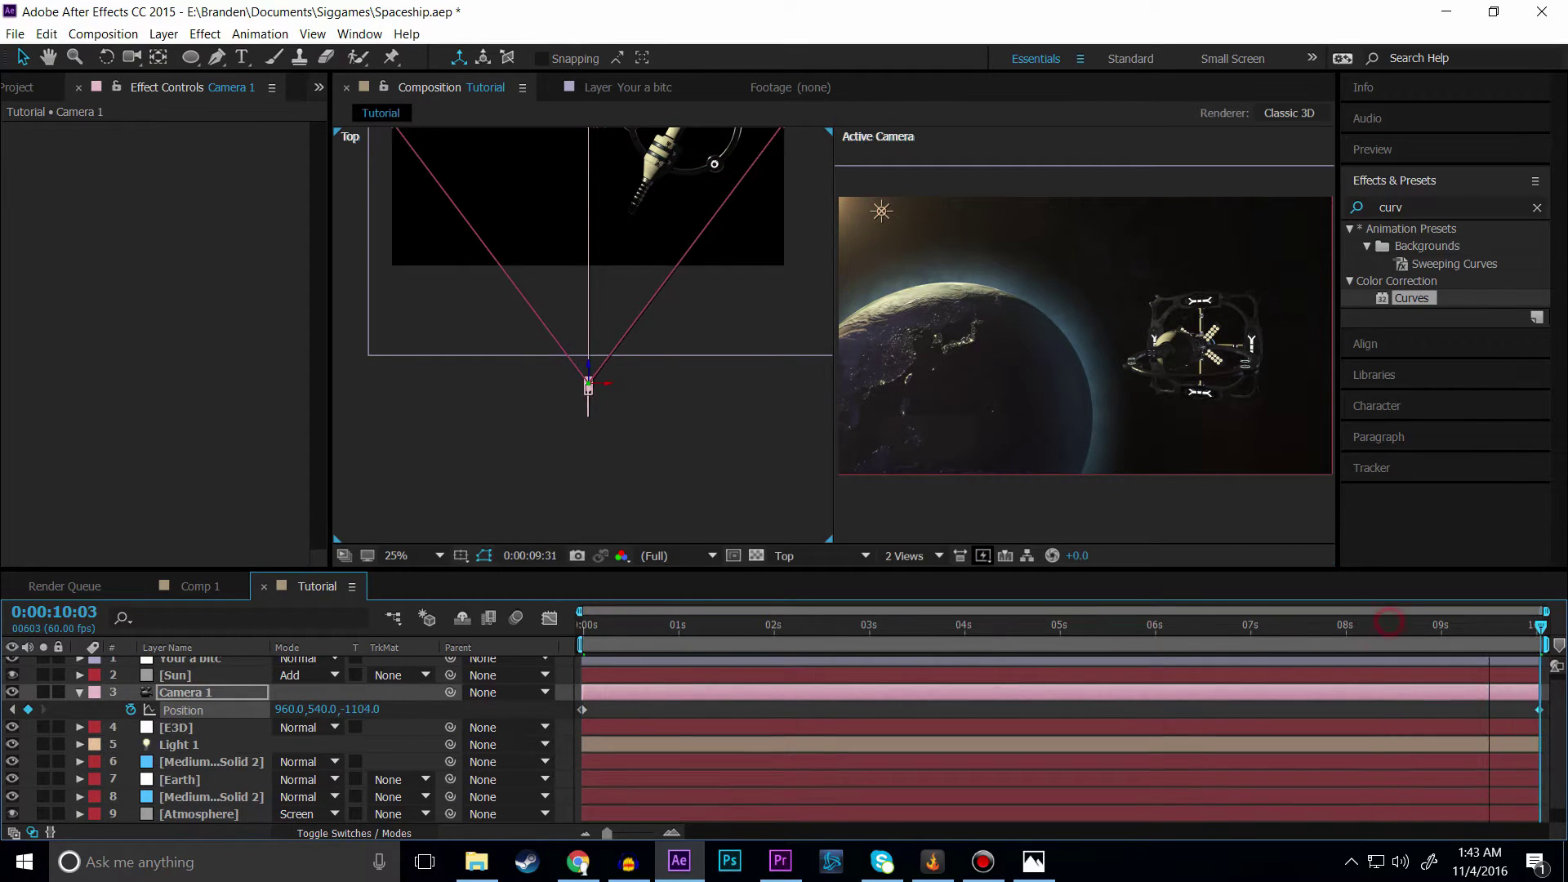
pyautogui.moveTo(1445, 627); pyautogui.dragTo(580, 641)
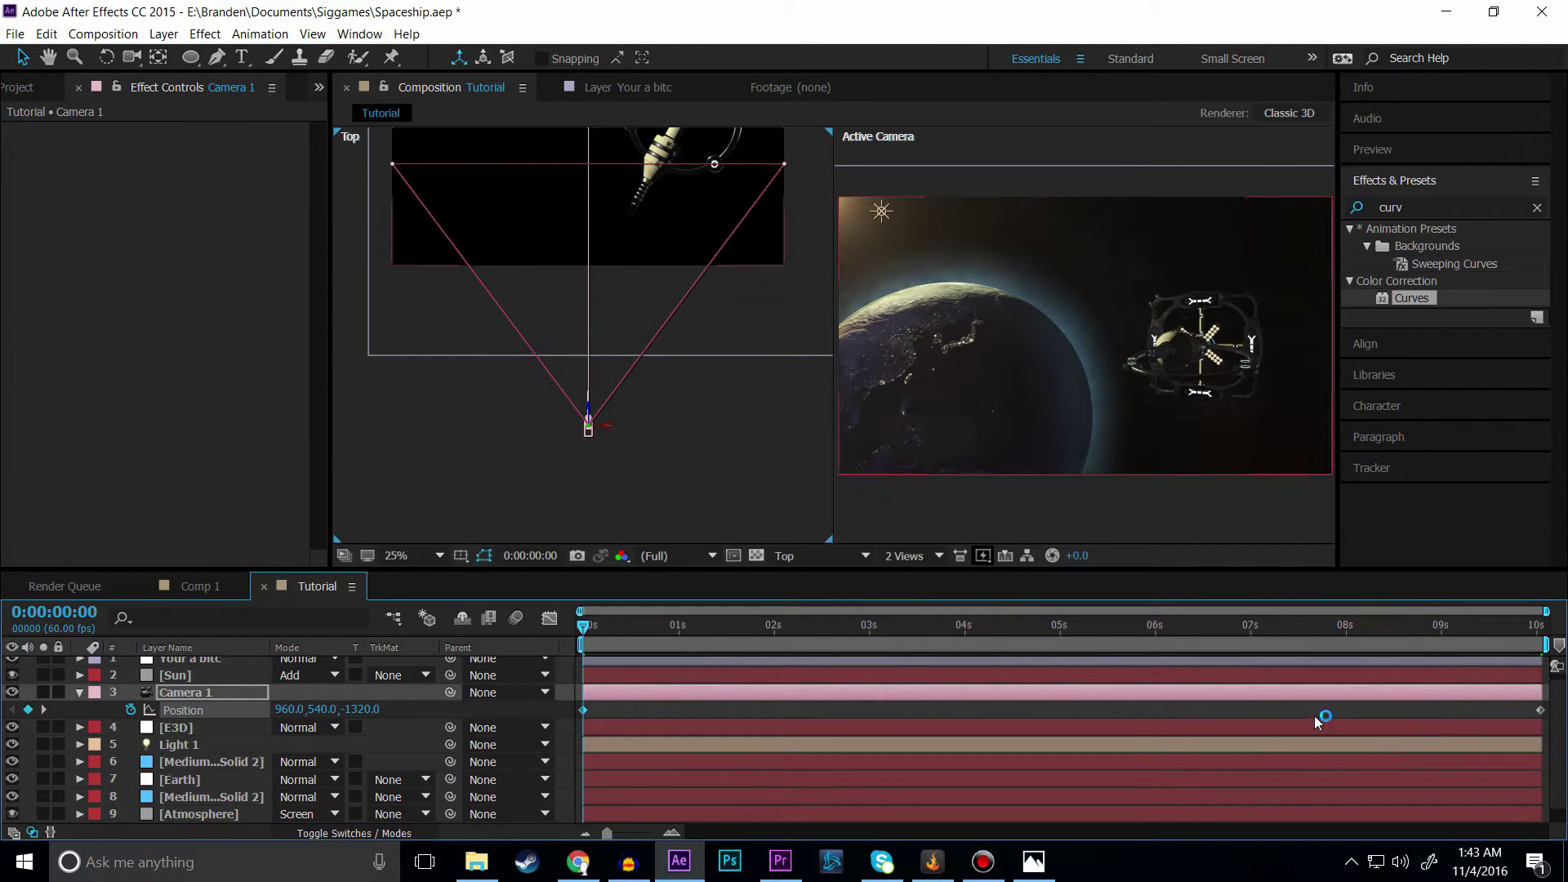
# Step: Apply Easy Ease to both Camera 1 position keyframes, preview the move, and return the playhead to 0:00:00:00
pyautogui.click(580, 708)
pyautogui.moveTo(615, 712); pyautogui.dragTo(1433, 752)
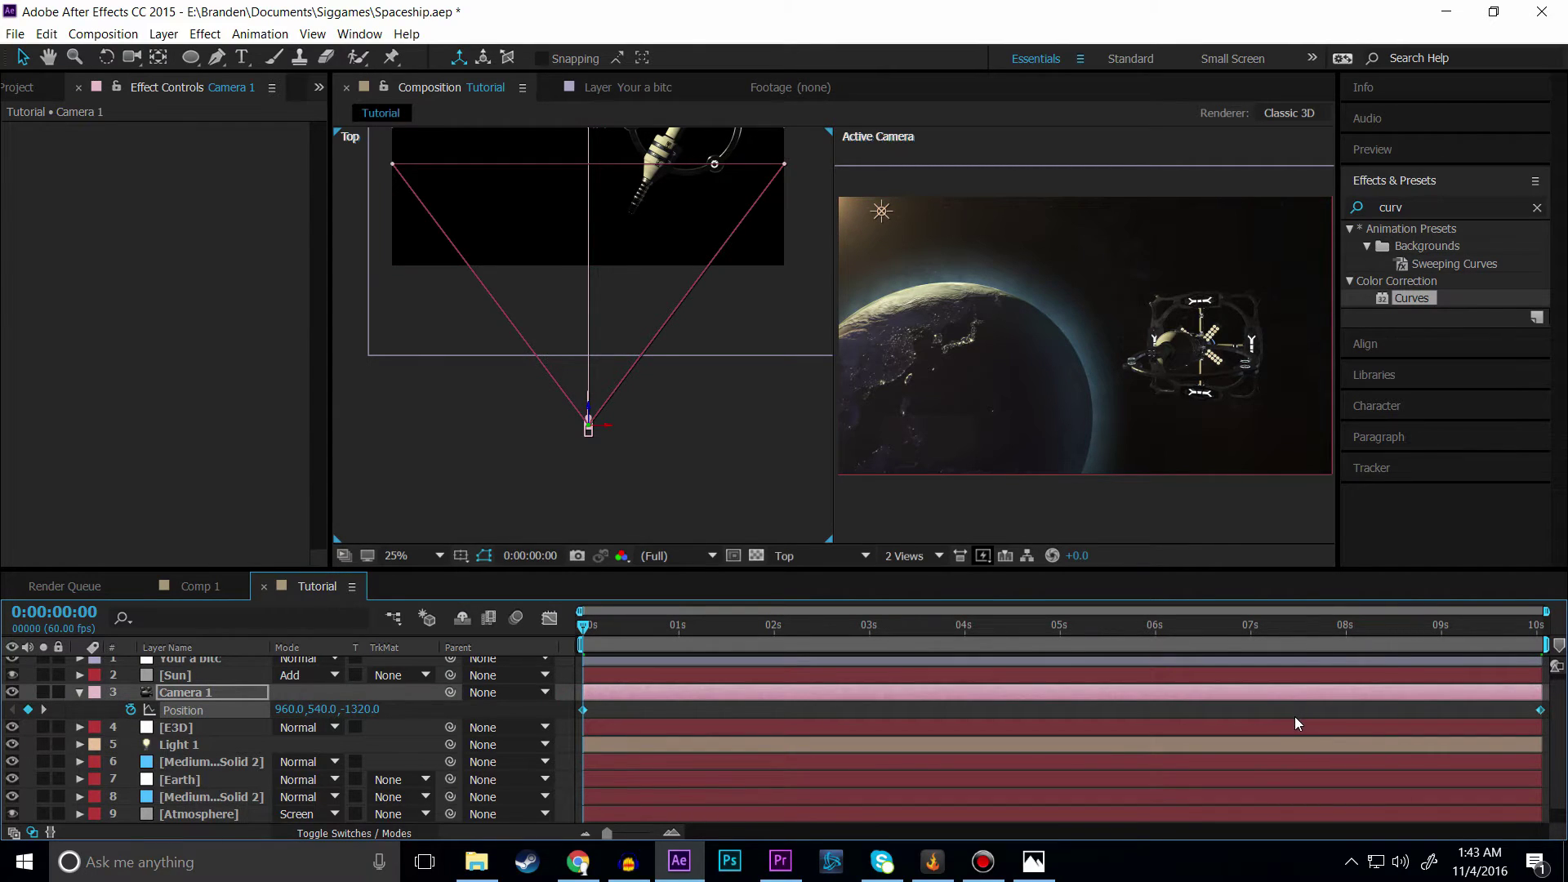
pyautogui.press('F9')
pyautogui.press('space')
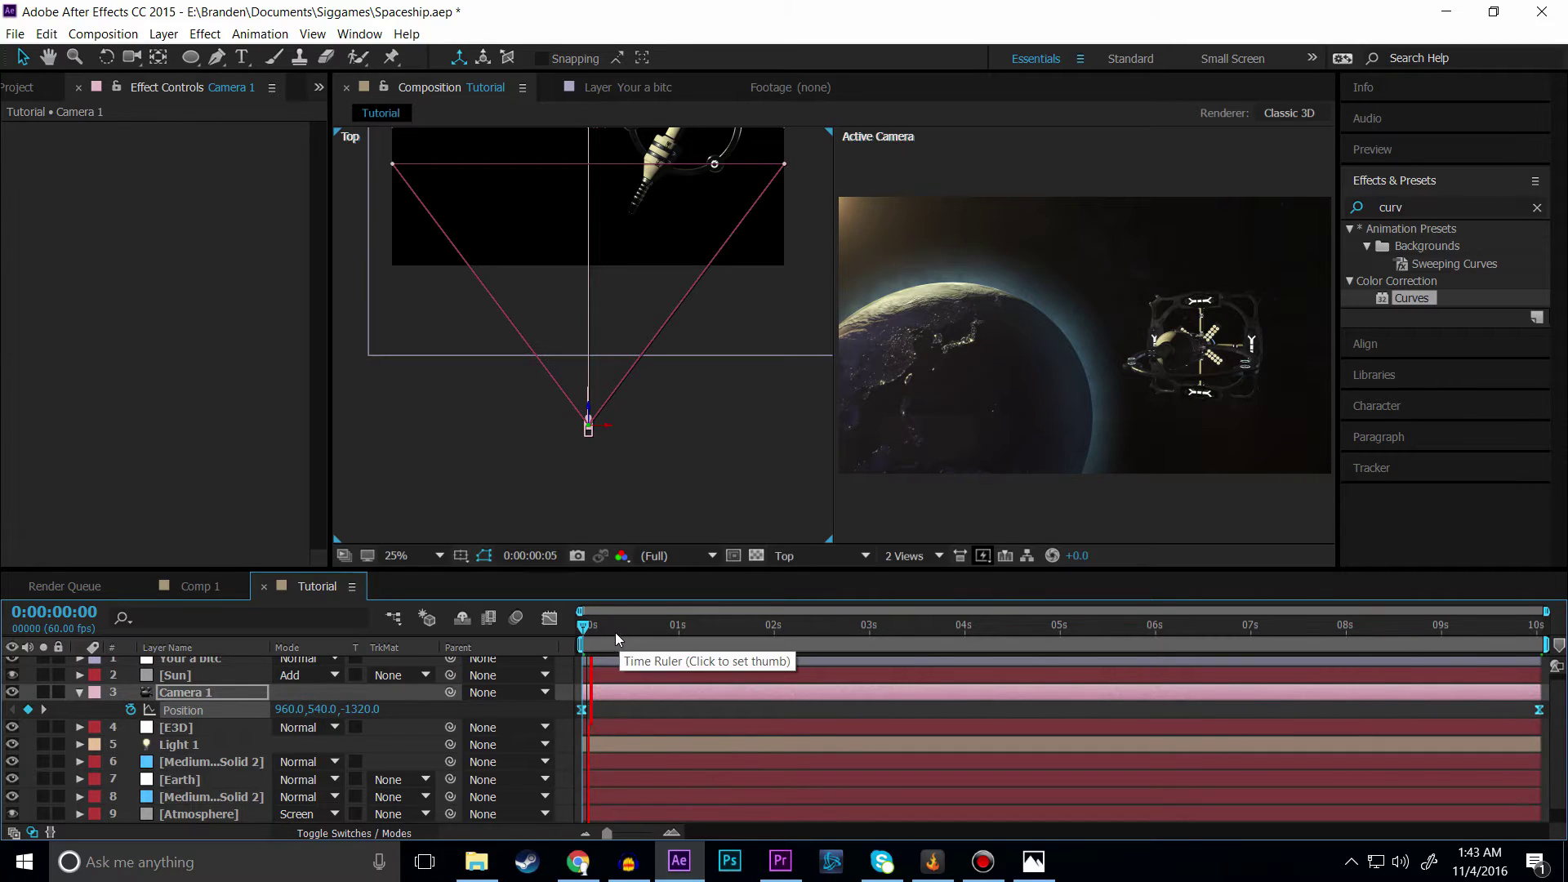
pyautogui.press('space')
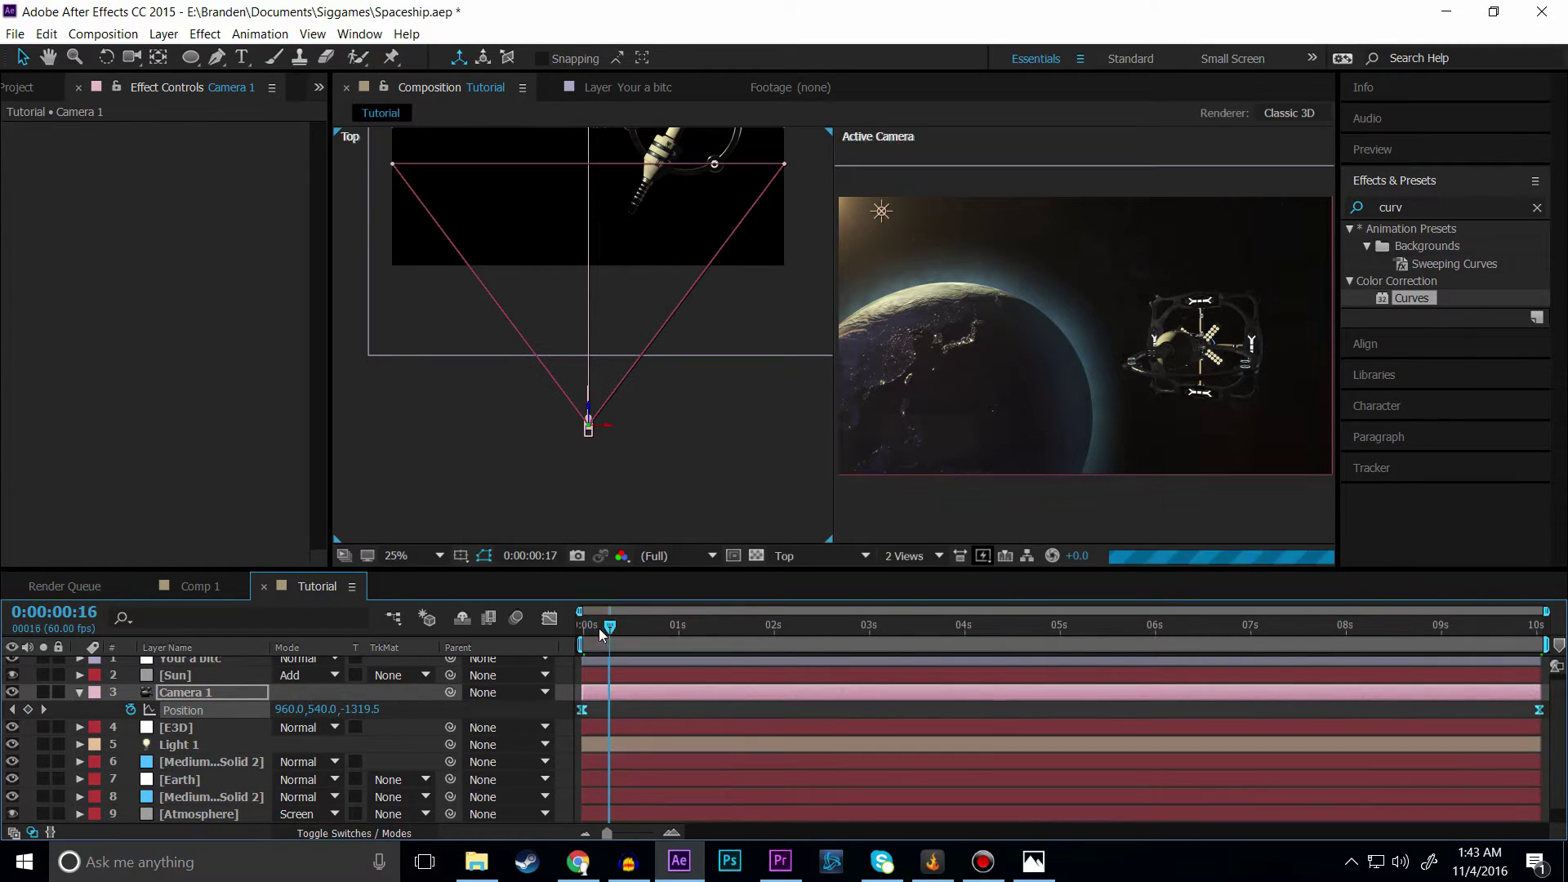
pyautogui.moveTo(585, 629); pyautogui.dragTo(1540, 628)
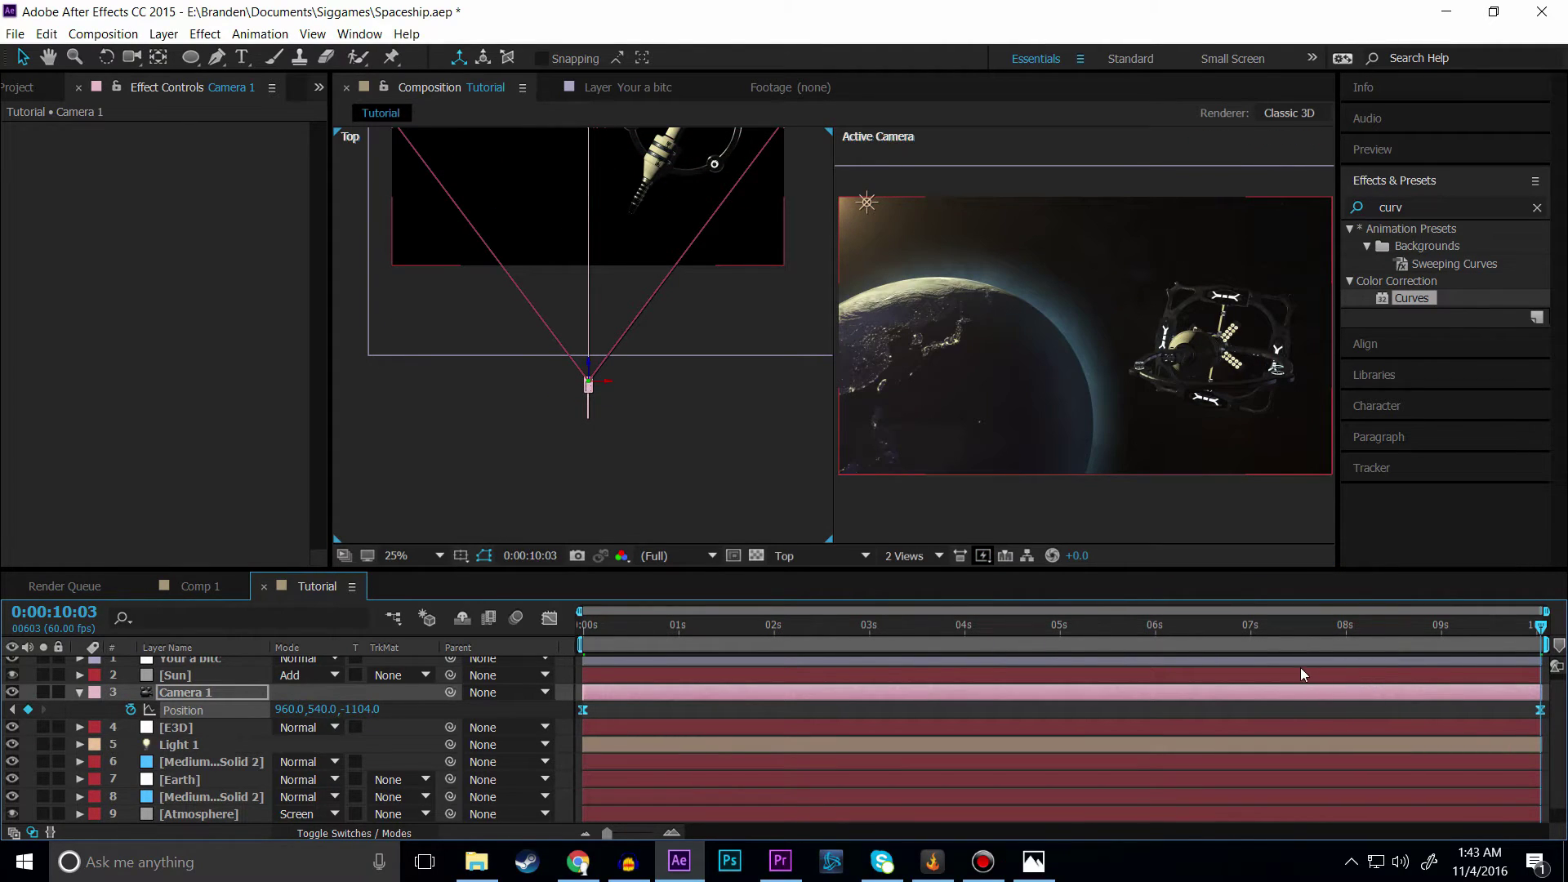
pyautogui.press('Home')
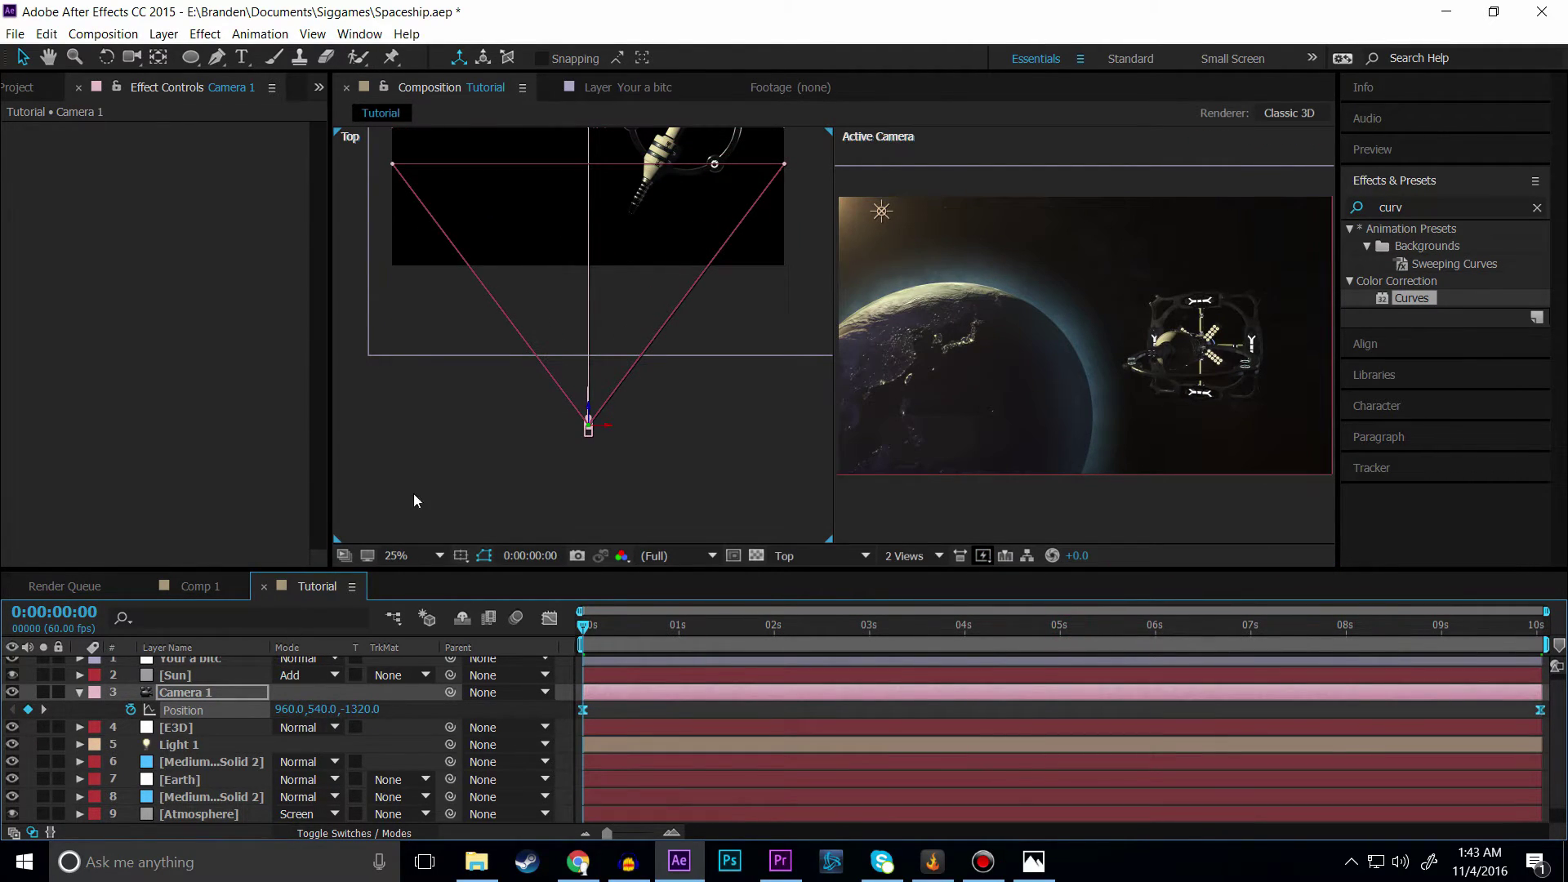
# Step: Examine the spaceship up close in the Active Camera view and undo the accidental shift of the adjustment layer
pyautogui.scroll(10, 1122, 343)
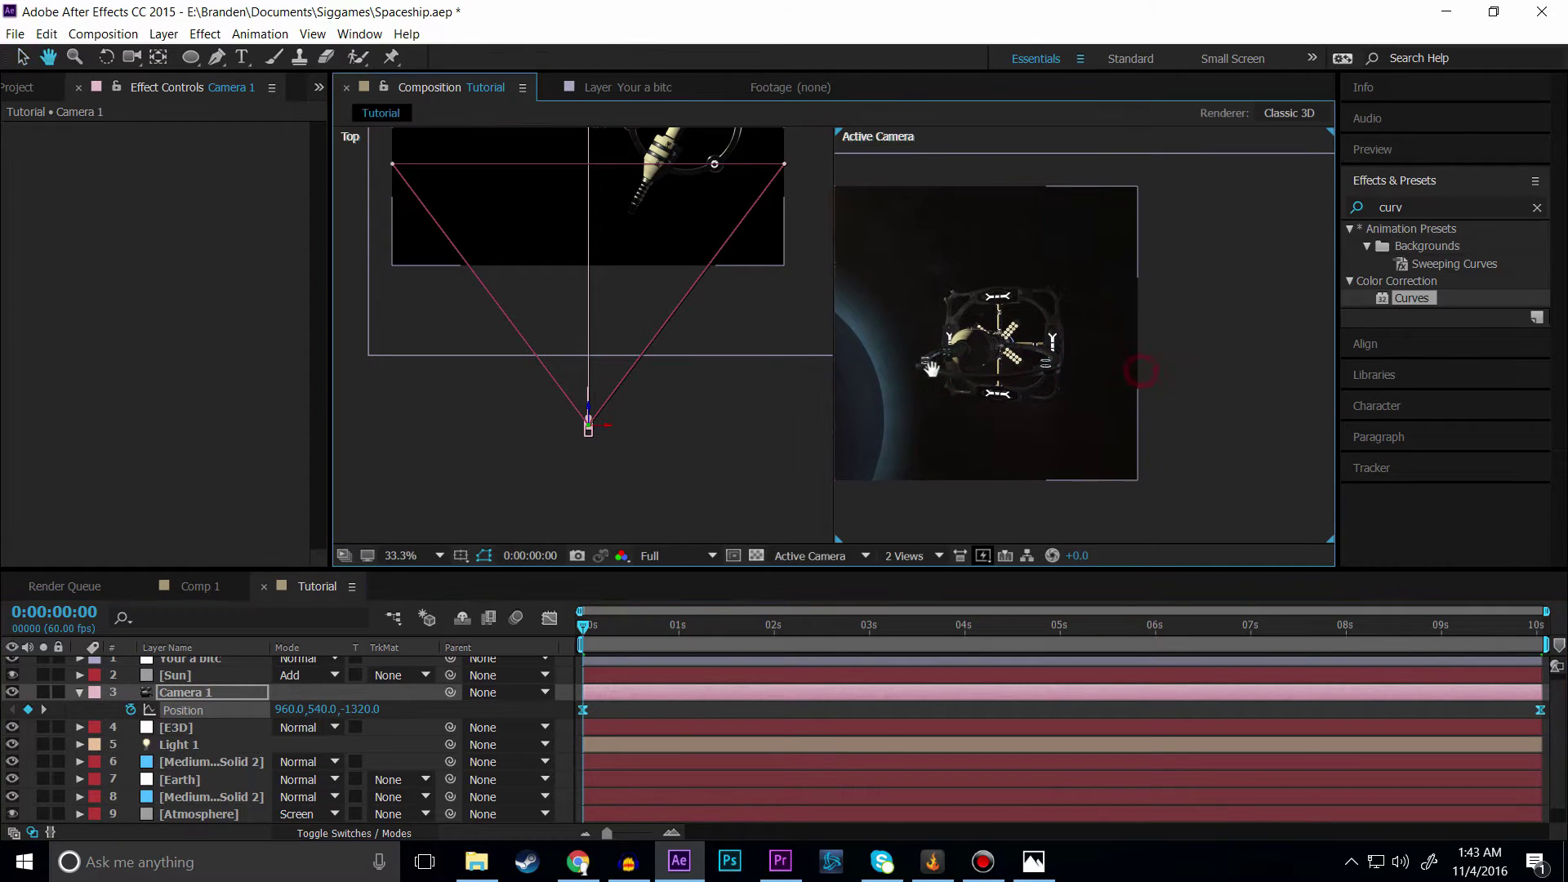
pyautogui.scroll(-8, 943, 377)
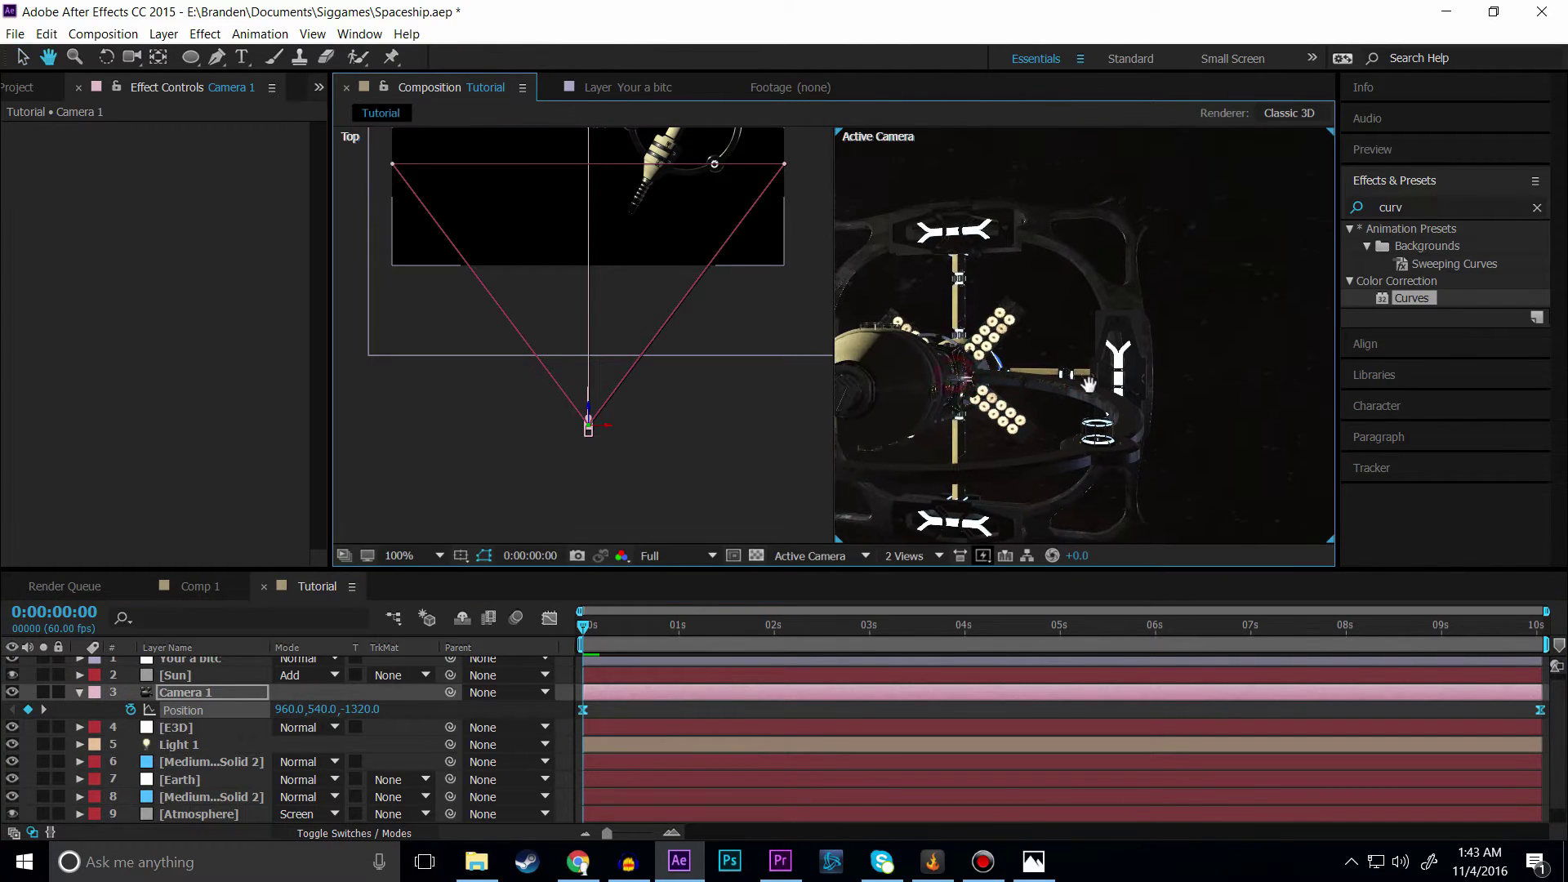
pyautogui.click(986, 384)
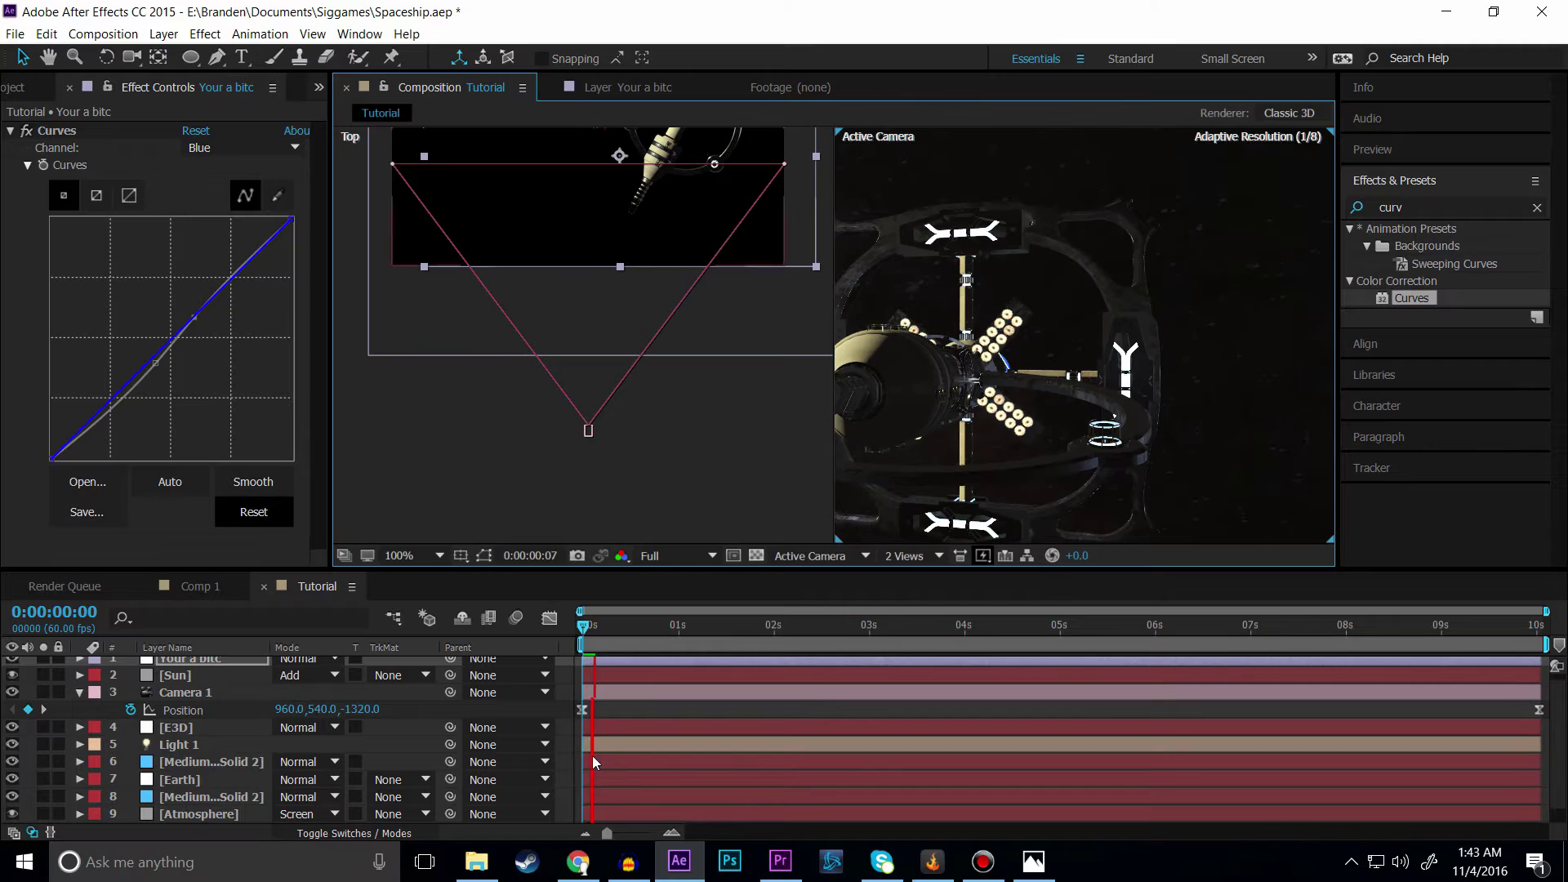
pyautogui.click(568, 626)
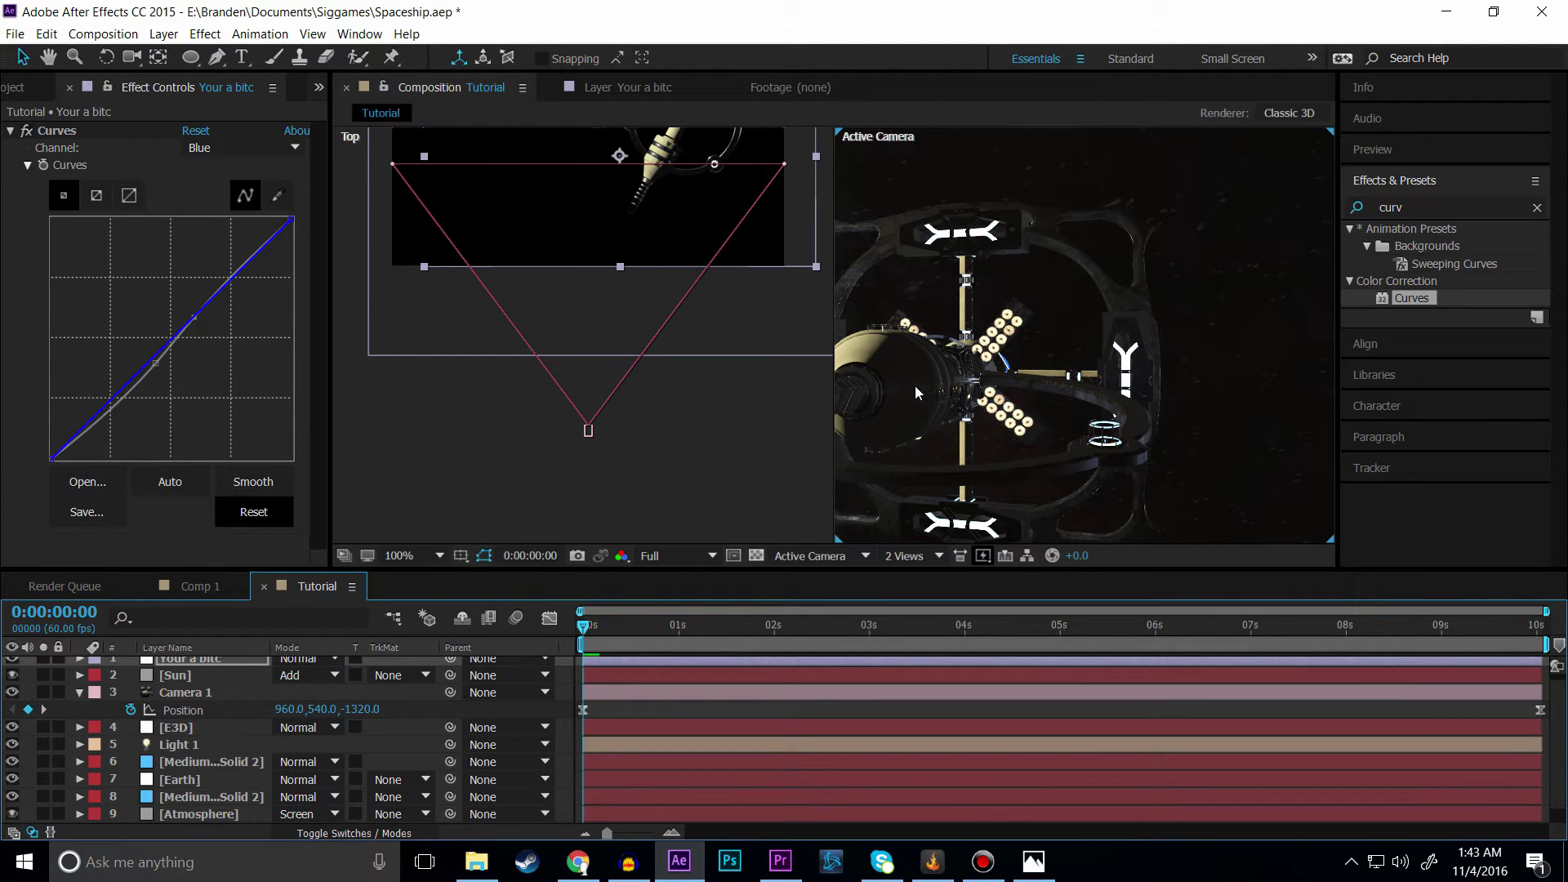
pyautogui.moveTo(900, 390); pyautogui.dragTo(1119, 380)
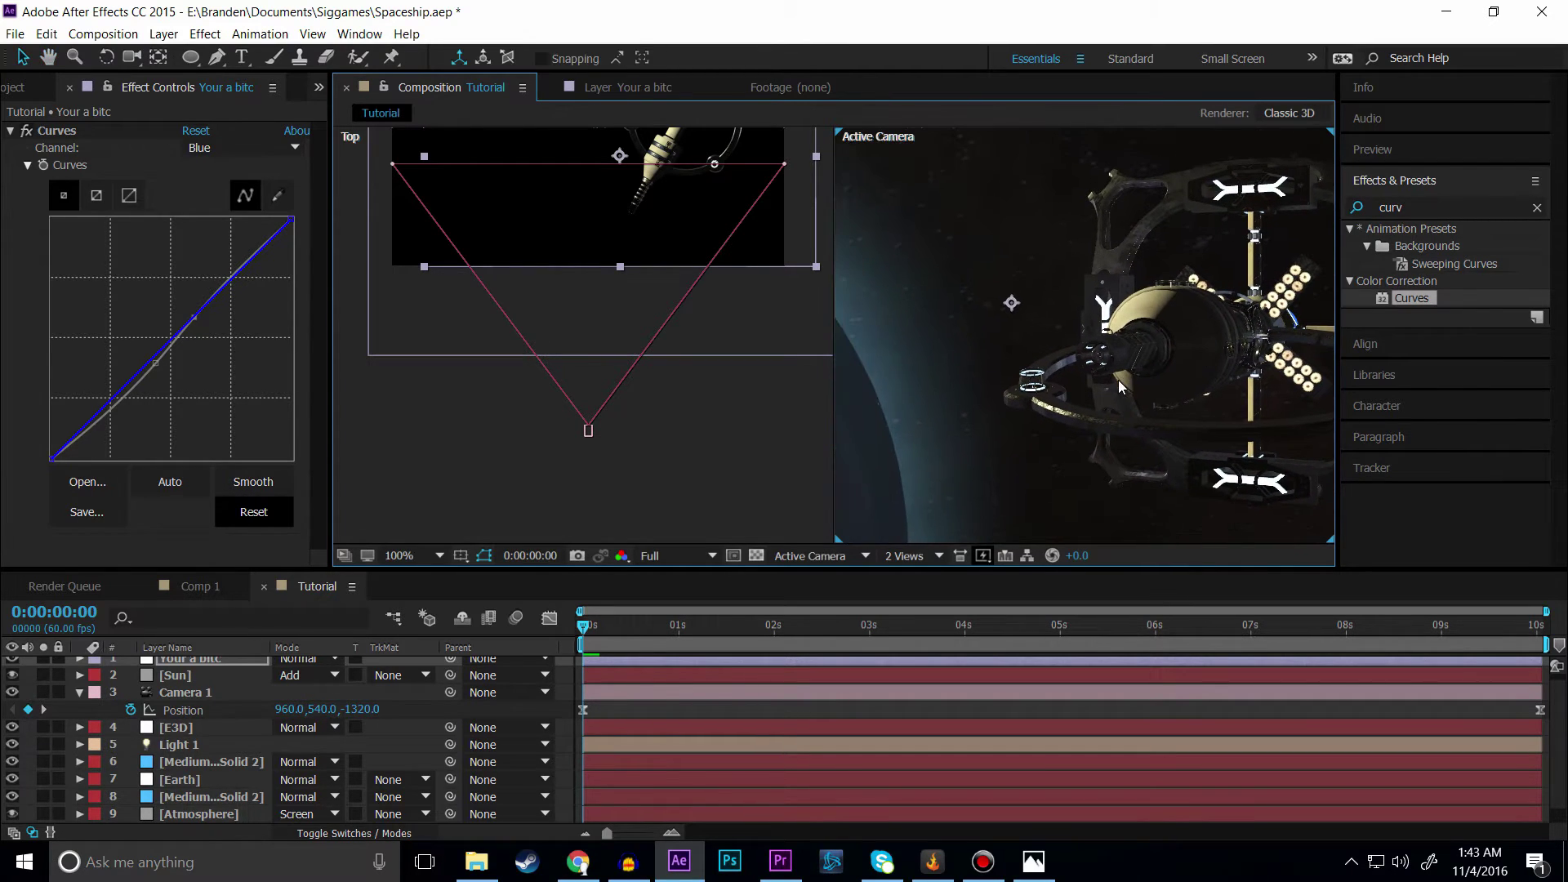
pyautogui.scroll(-4, 1118, 380)
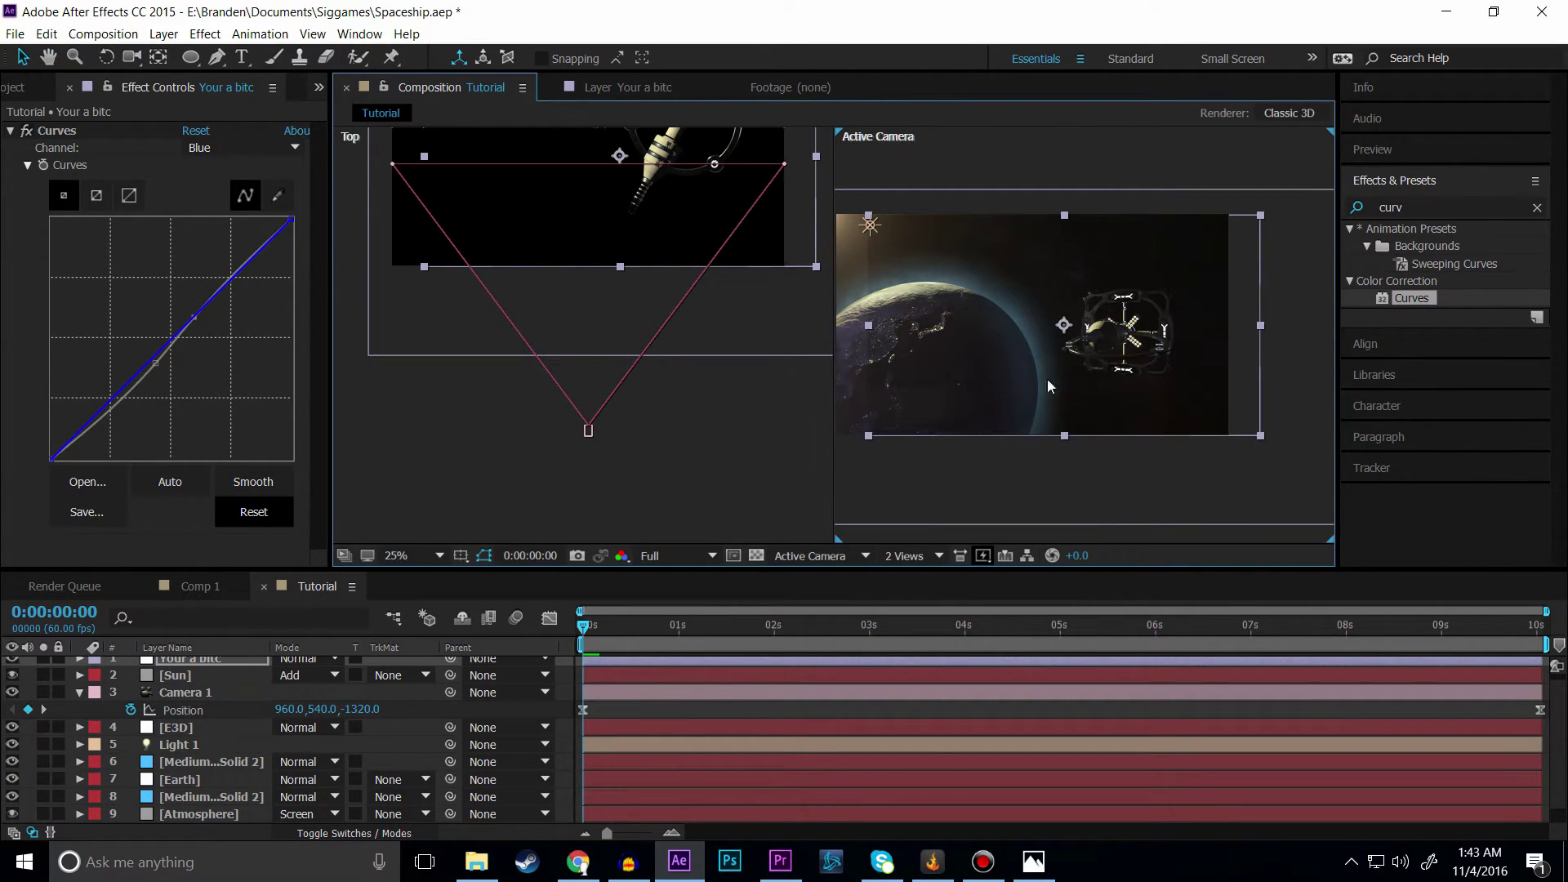
pyautogui.hotkey('ctrl', 'z')
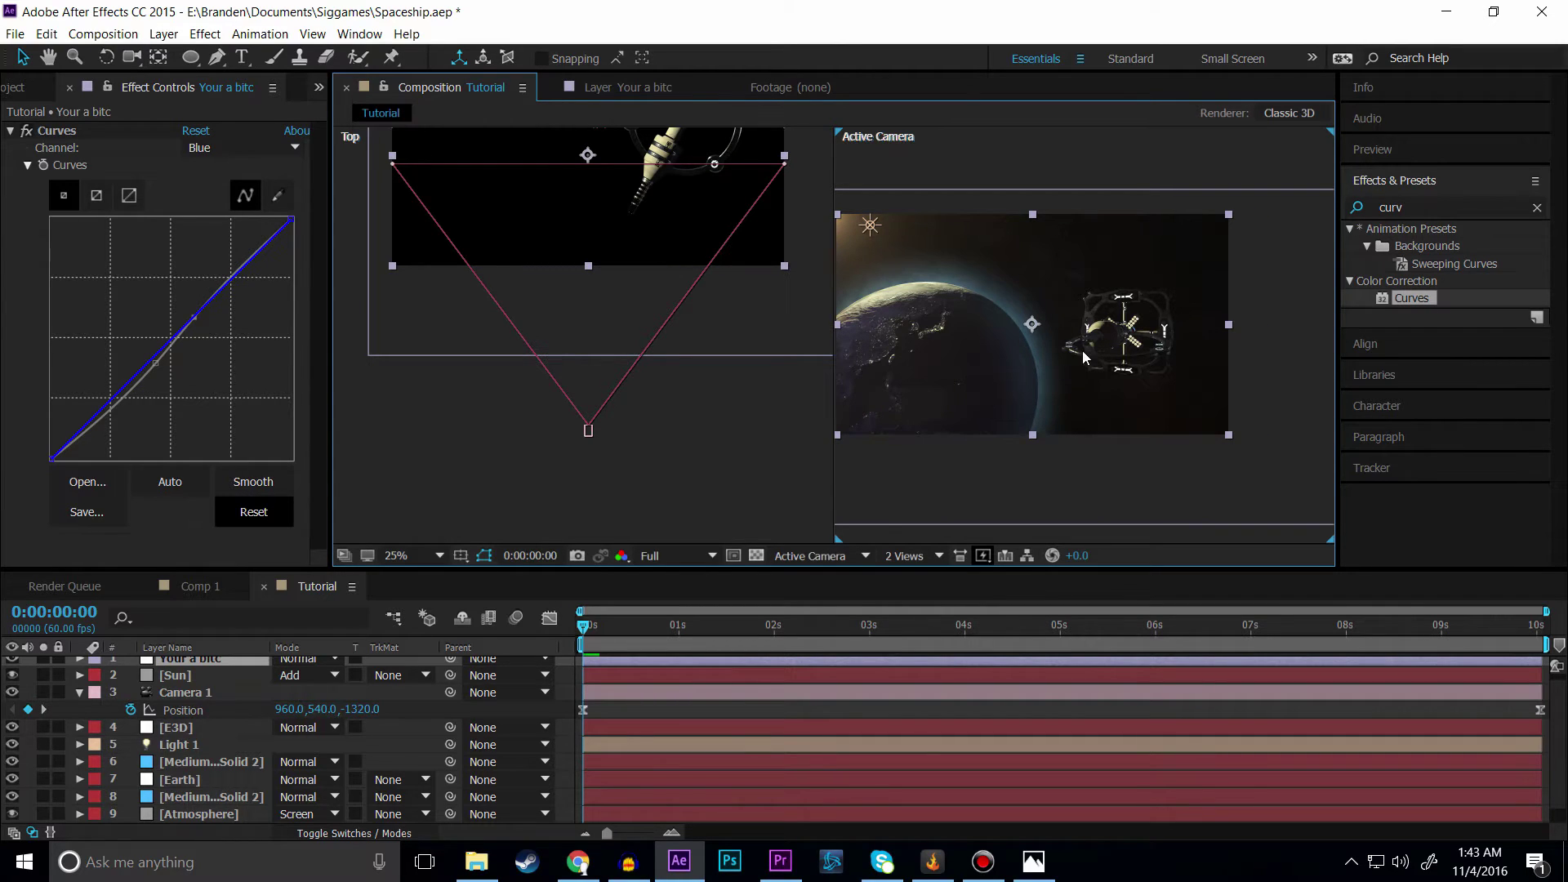
# Step: Select the Atmosphere layer to show its Fractal Noise settings
pyautogui.scroll(1, 184, 702)
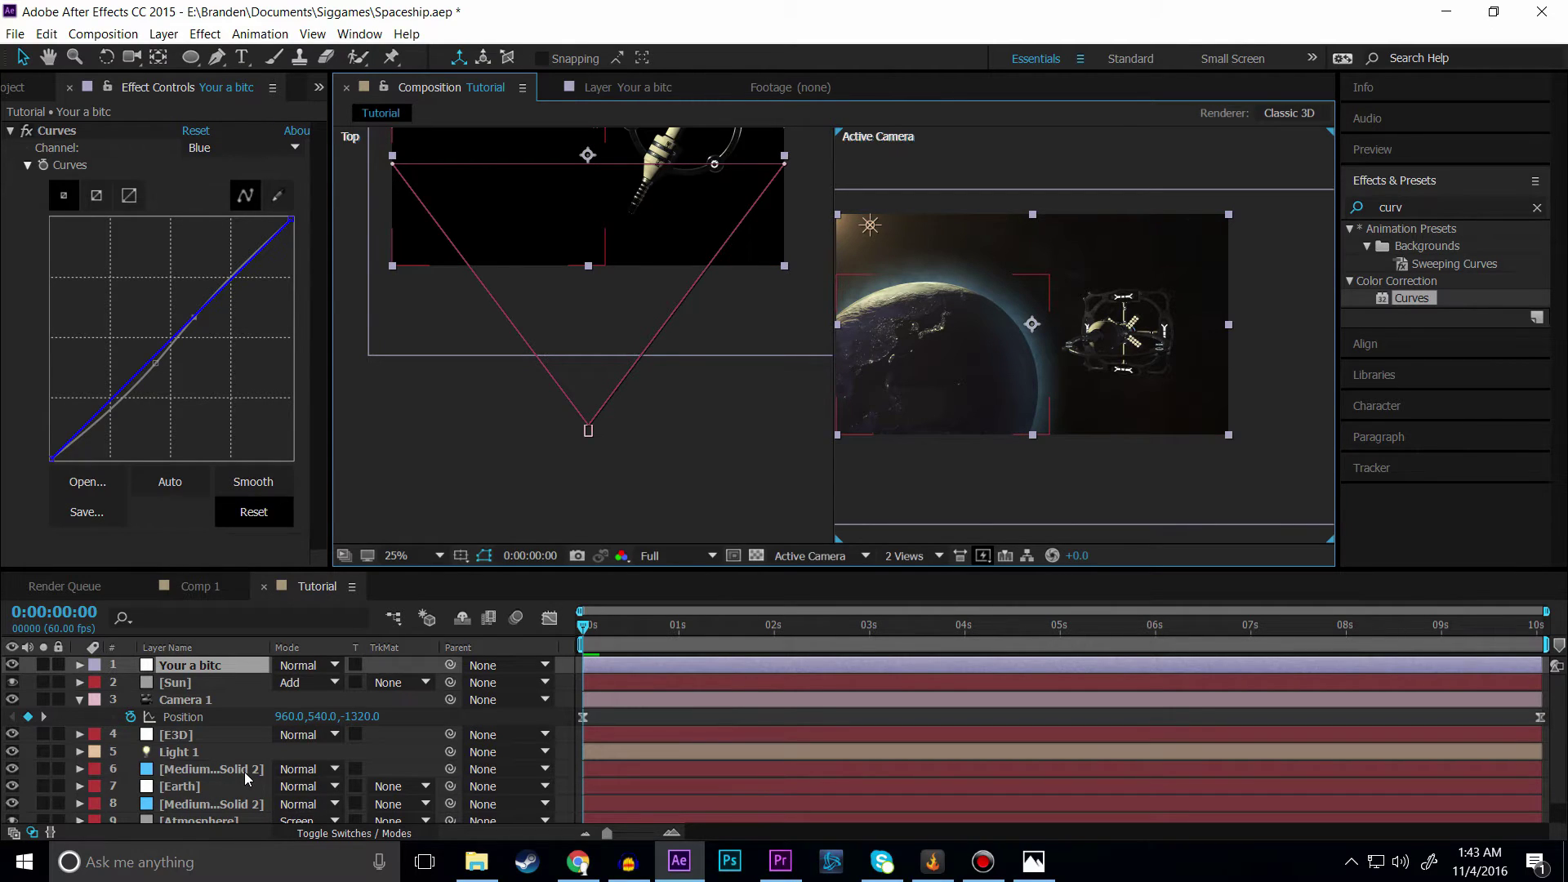
pyautogui.scroll(-1, 206, 793)
pyautogui.click(206, 794)
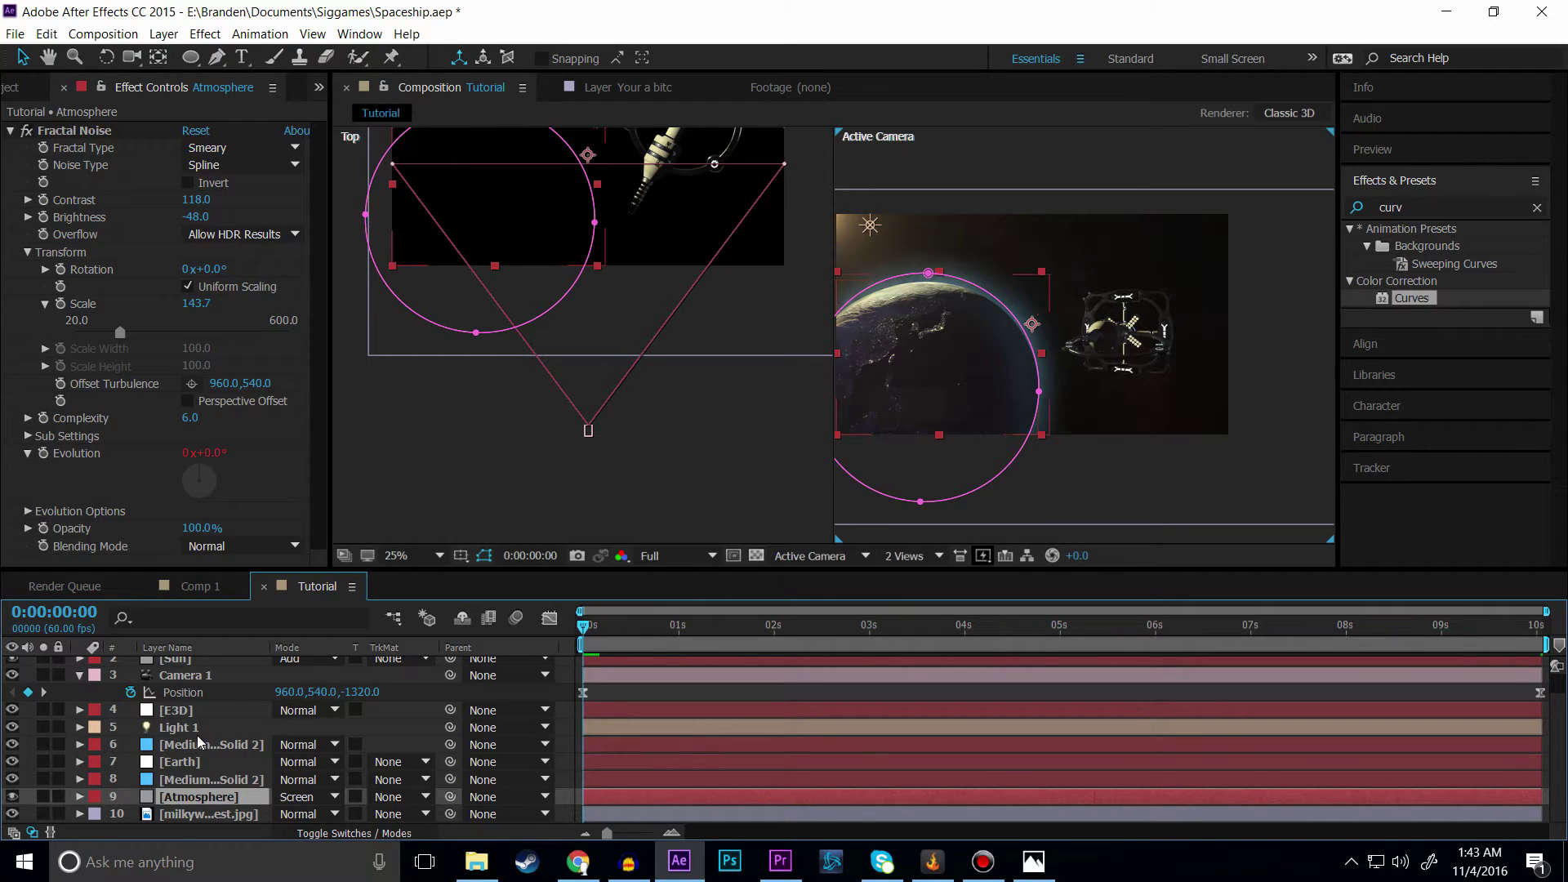
# Step: Select the E3D layer and bring its Element render settings for lighting into view
pyautogui.click(213, 817)
pyautogui.click(209, 800)
pyautogui.click(211, 779)
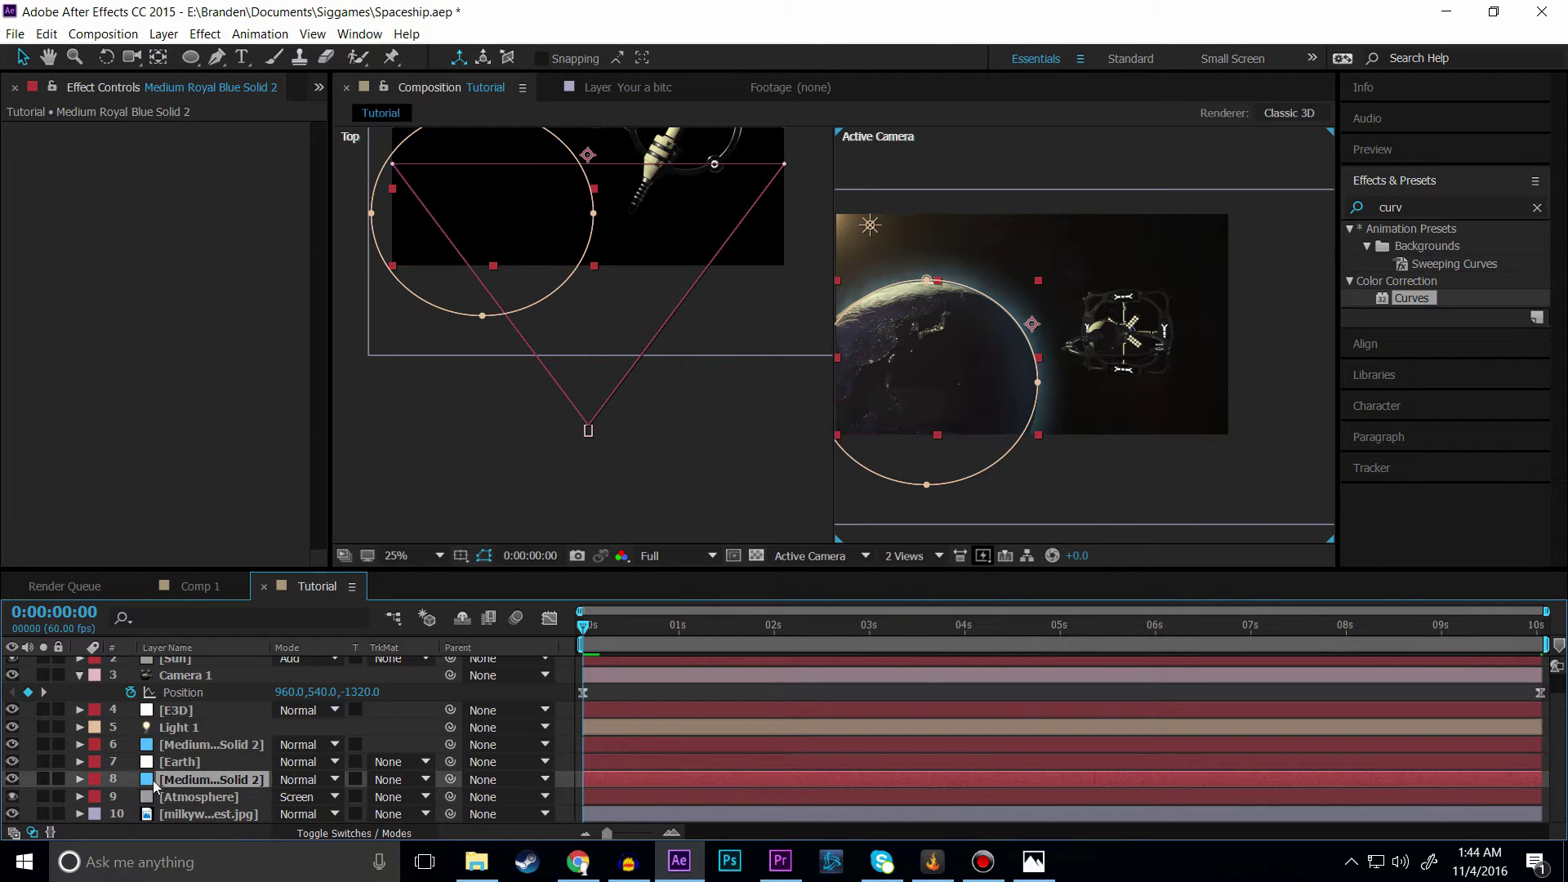
pyautogui.click(729, 714)
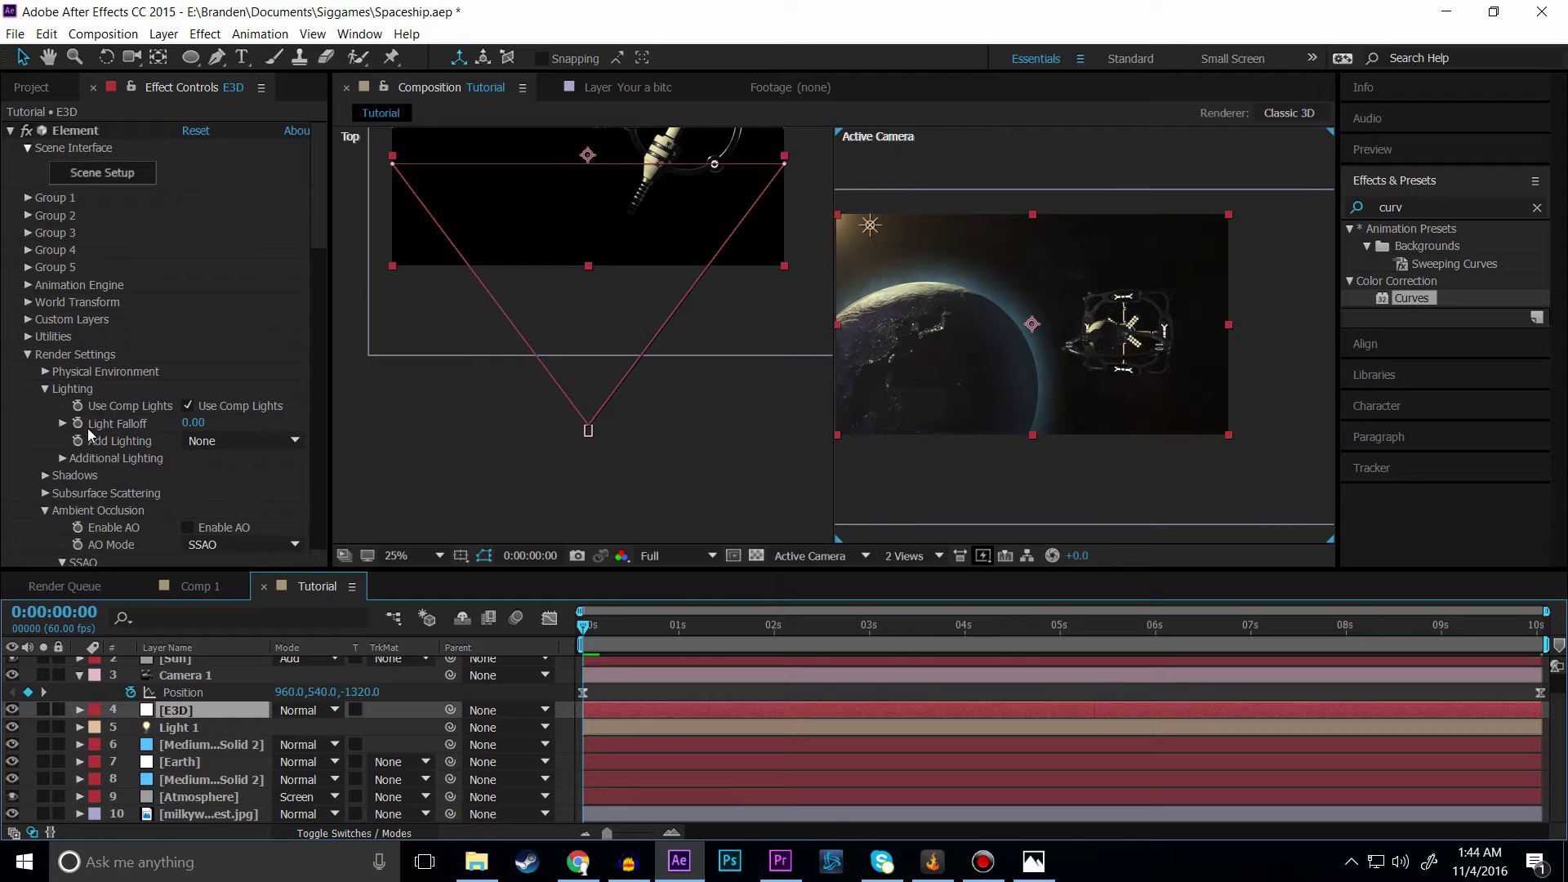
pyautogui.click(29, 361)
pyautogui.scroll(-3, 49, 326)
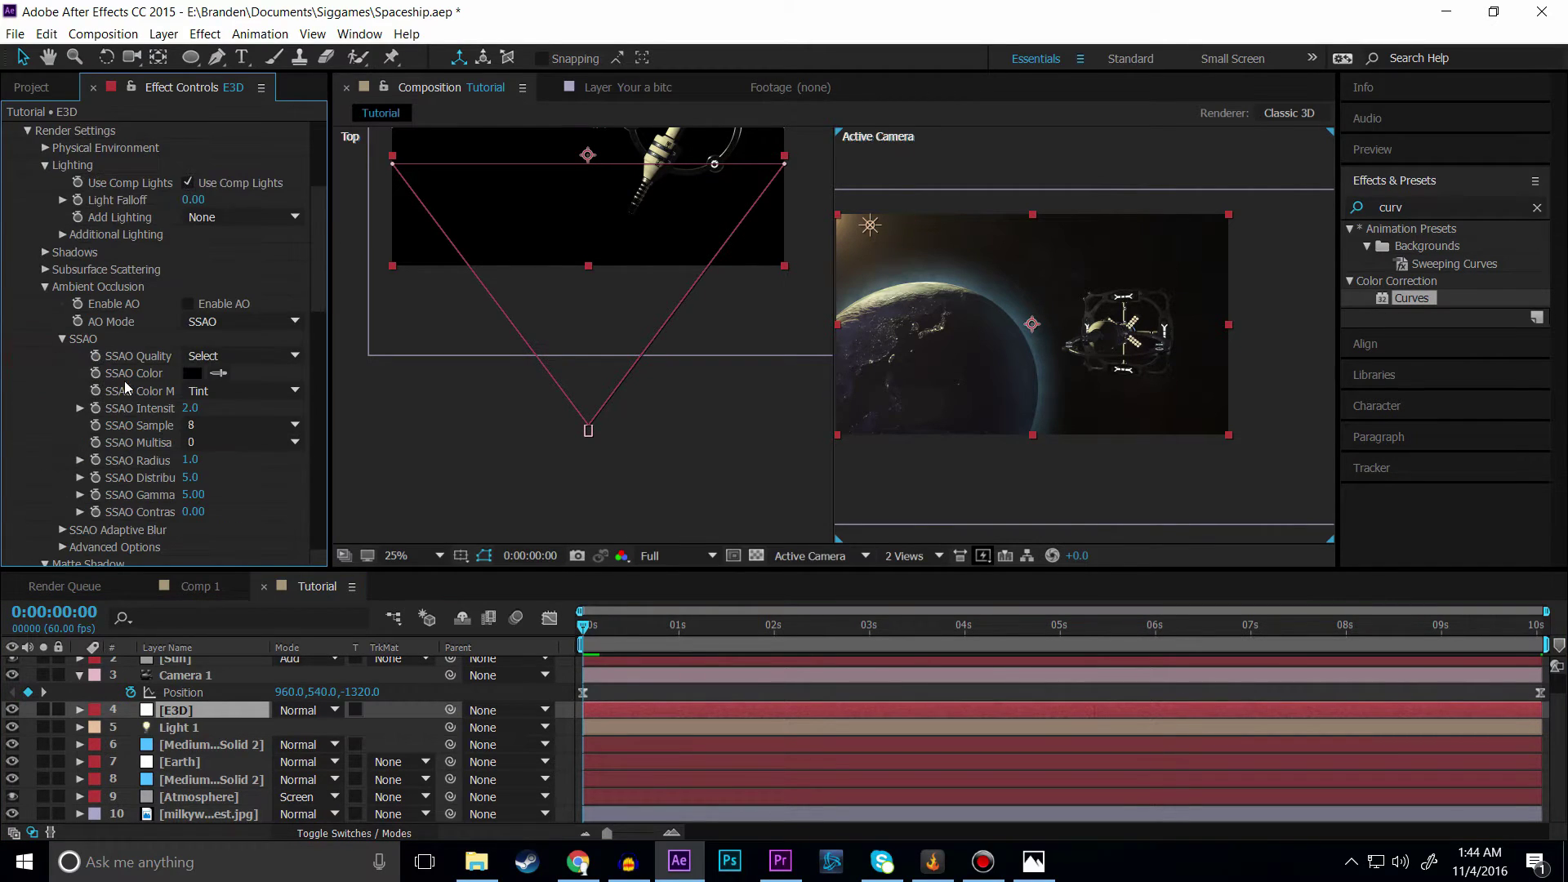
pyautogui.scroll(1, 49, 183)
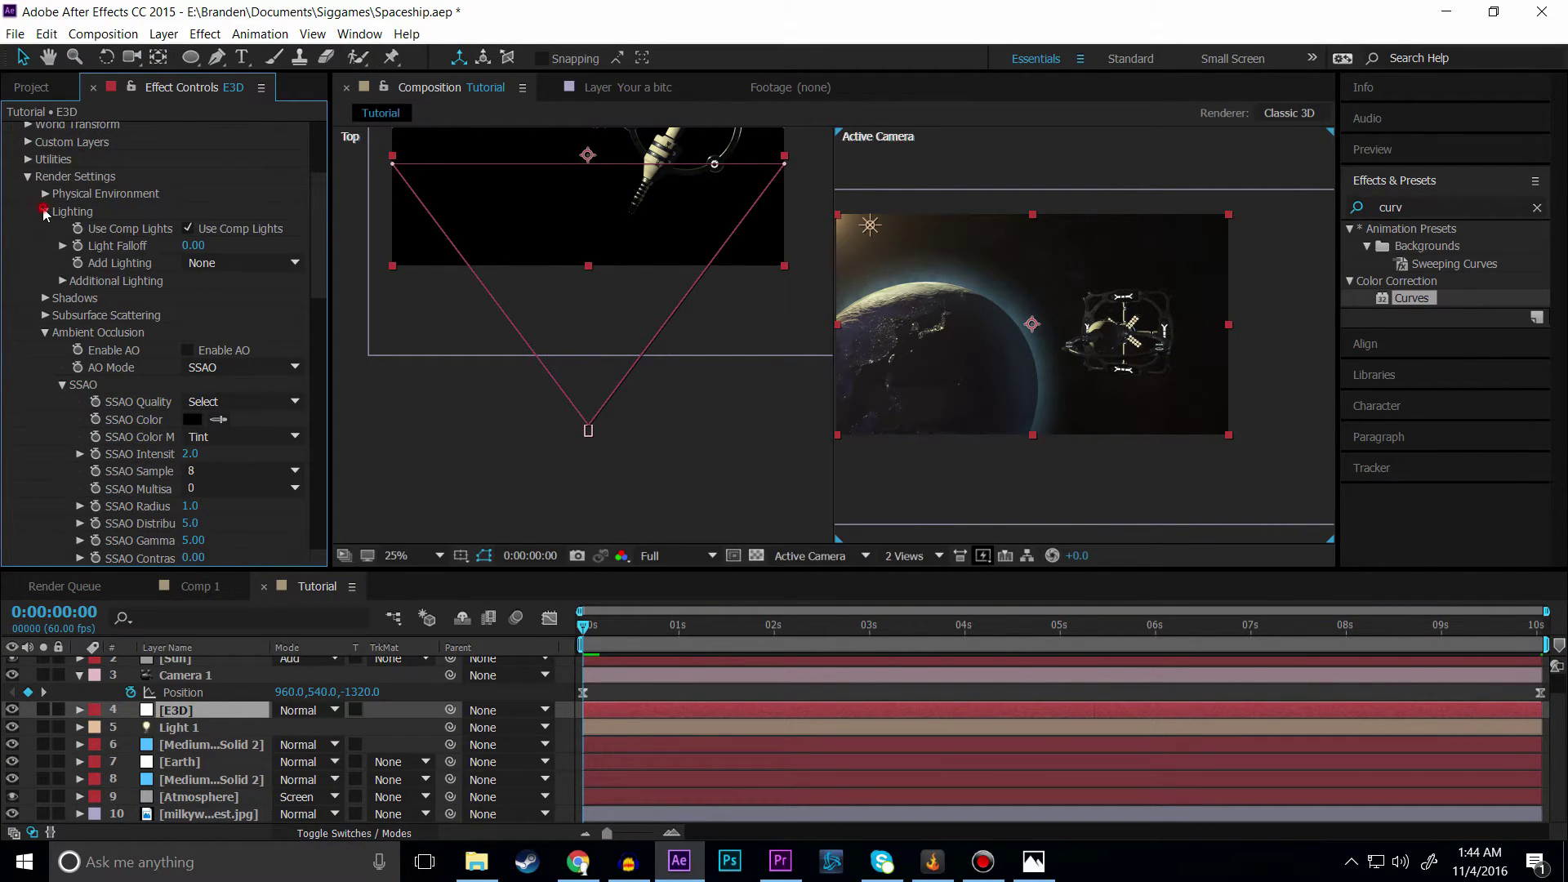
# Step: Turn Use Comp Lights off and back on for the E3D layer to compare the spaceship's lighting
pyautogui.click(44, 211)
pyautogui.click(45, 211)
pyautogui.click(187, 228)
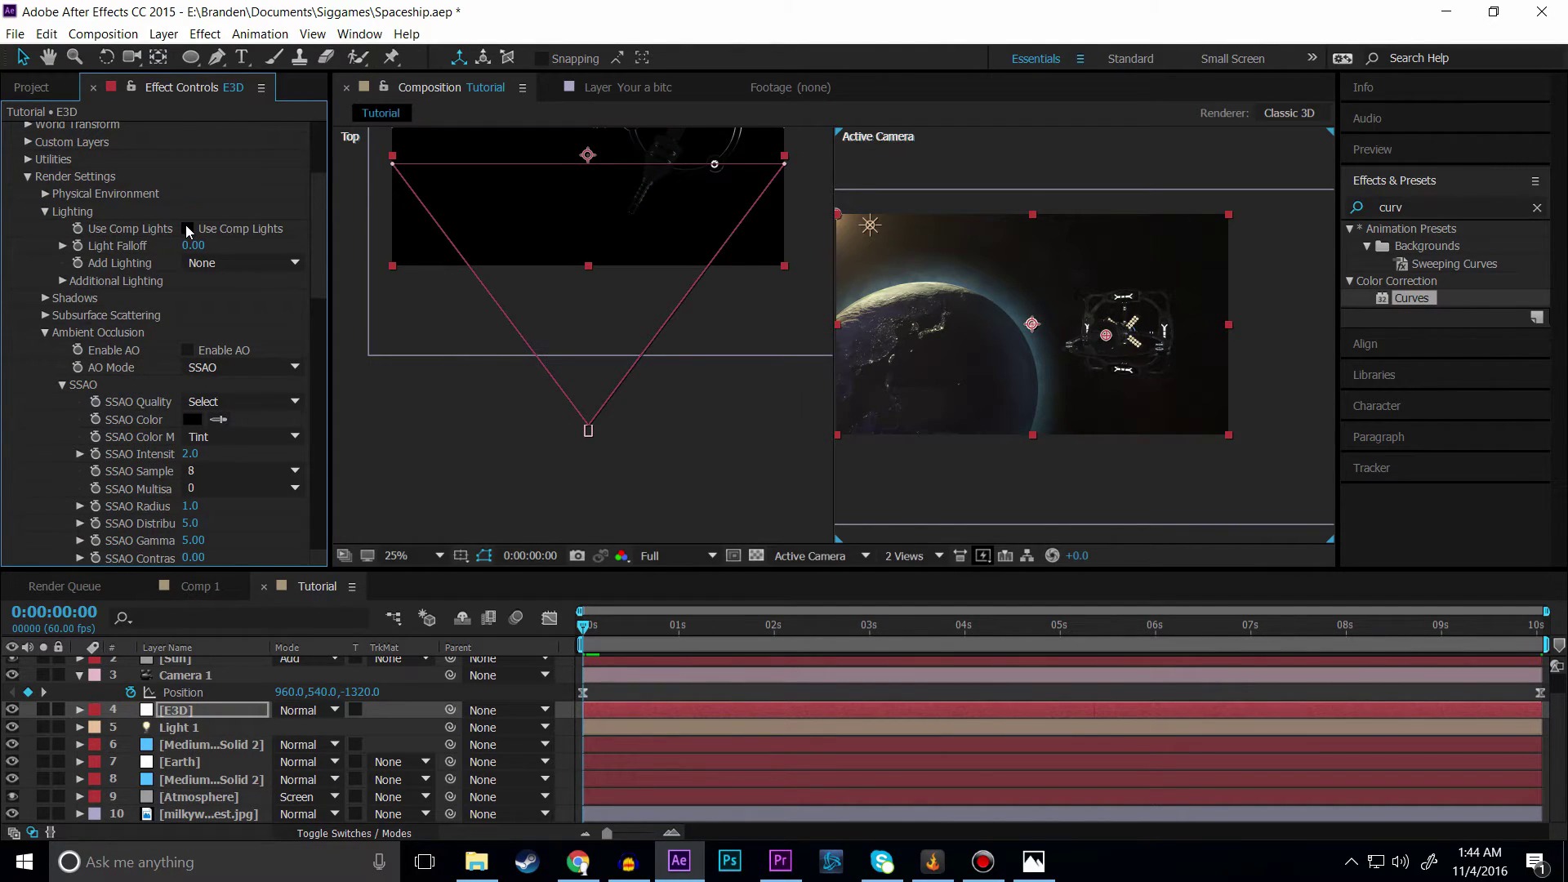
pyautogui.click(187, 228)
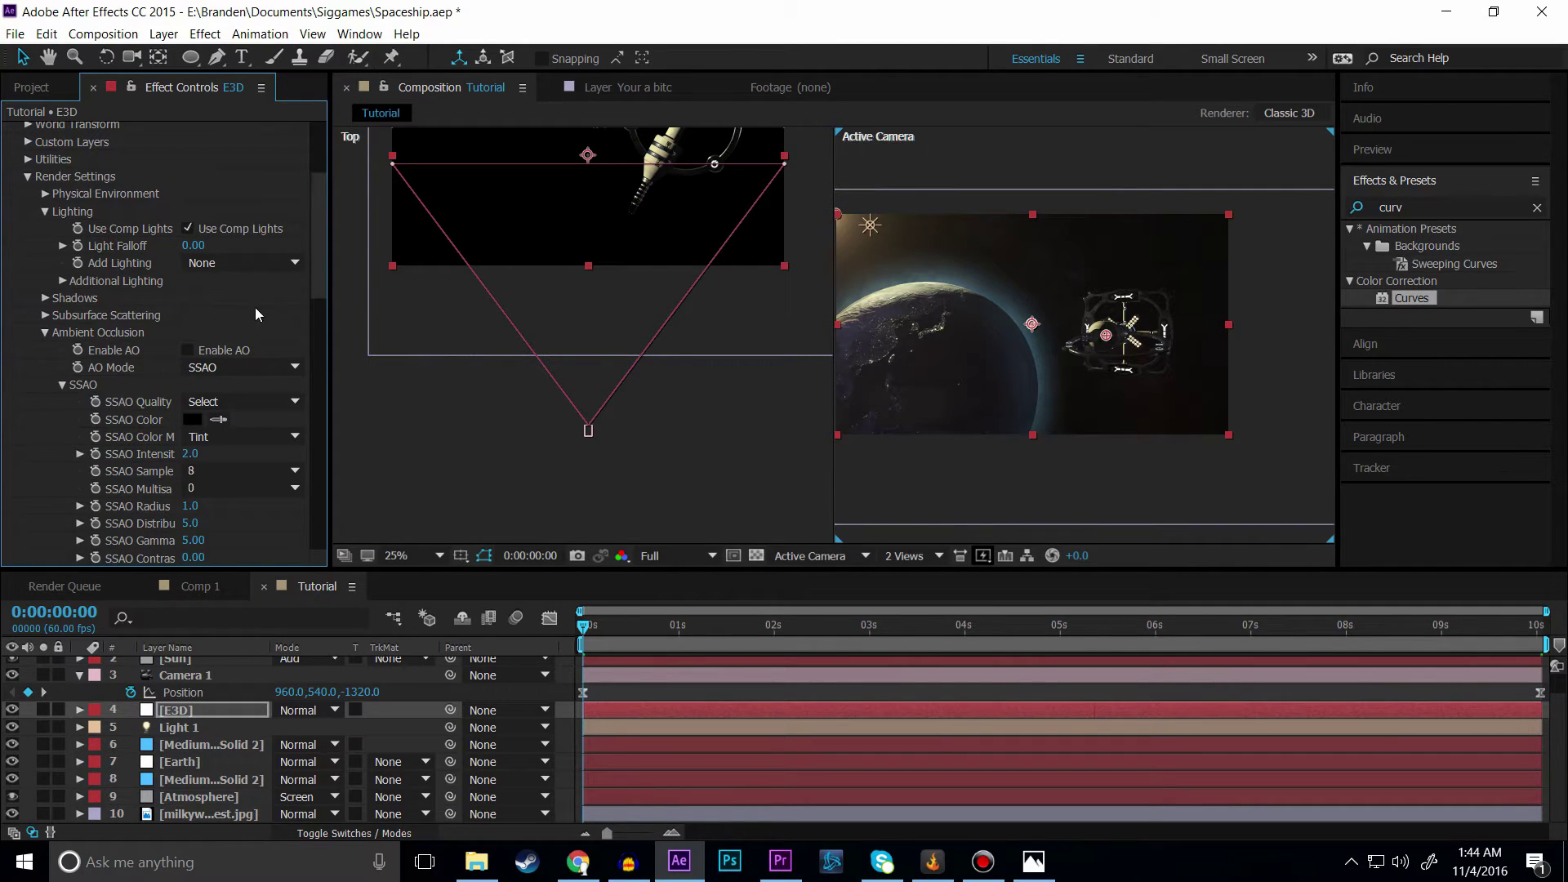
# Step: Try the Clean Blue preset as the E3D layer's added lighting and inspect the spaceship up close
pyautogui.click(234, 263)
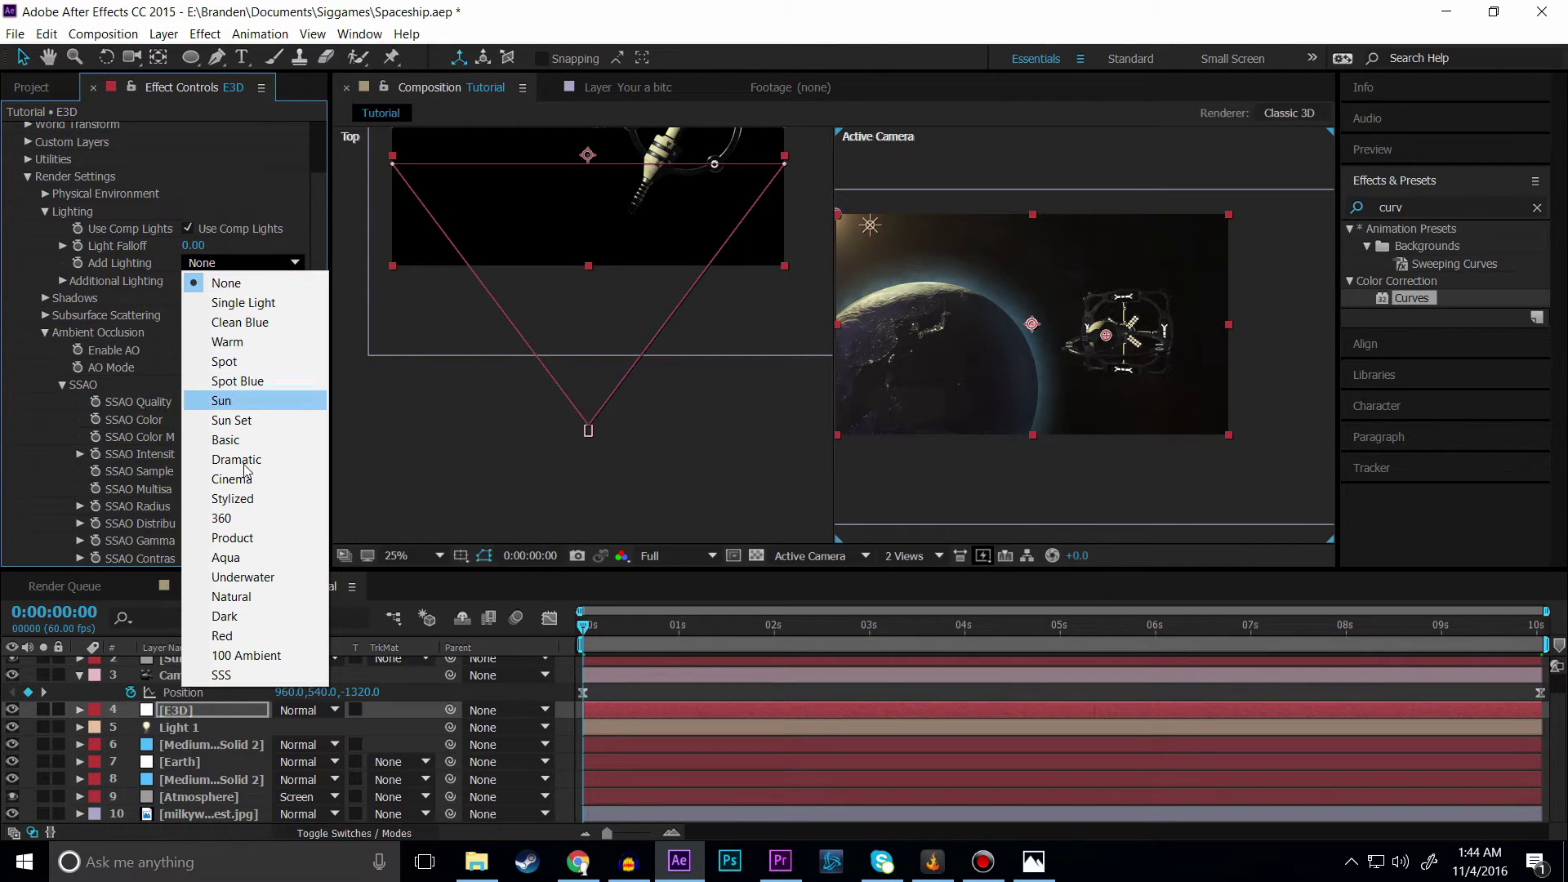
pyautogui.click(241, 322)
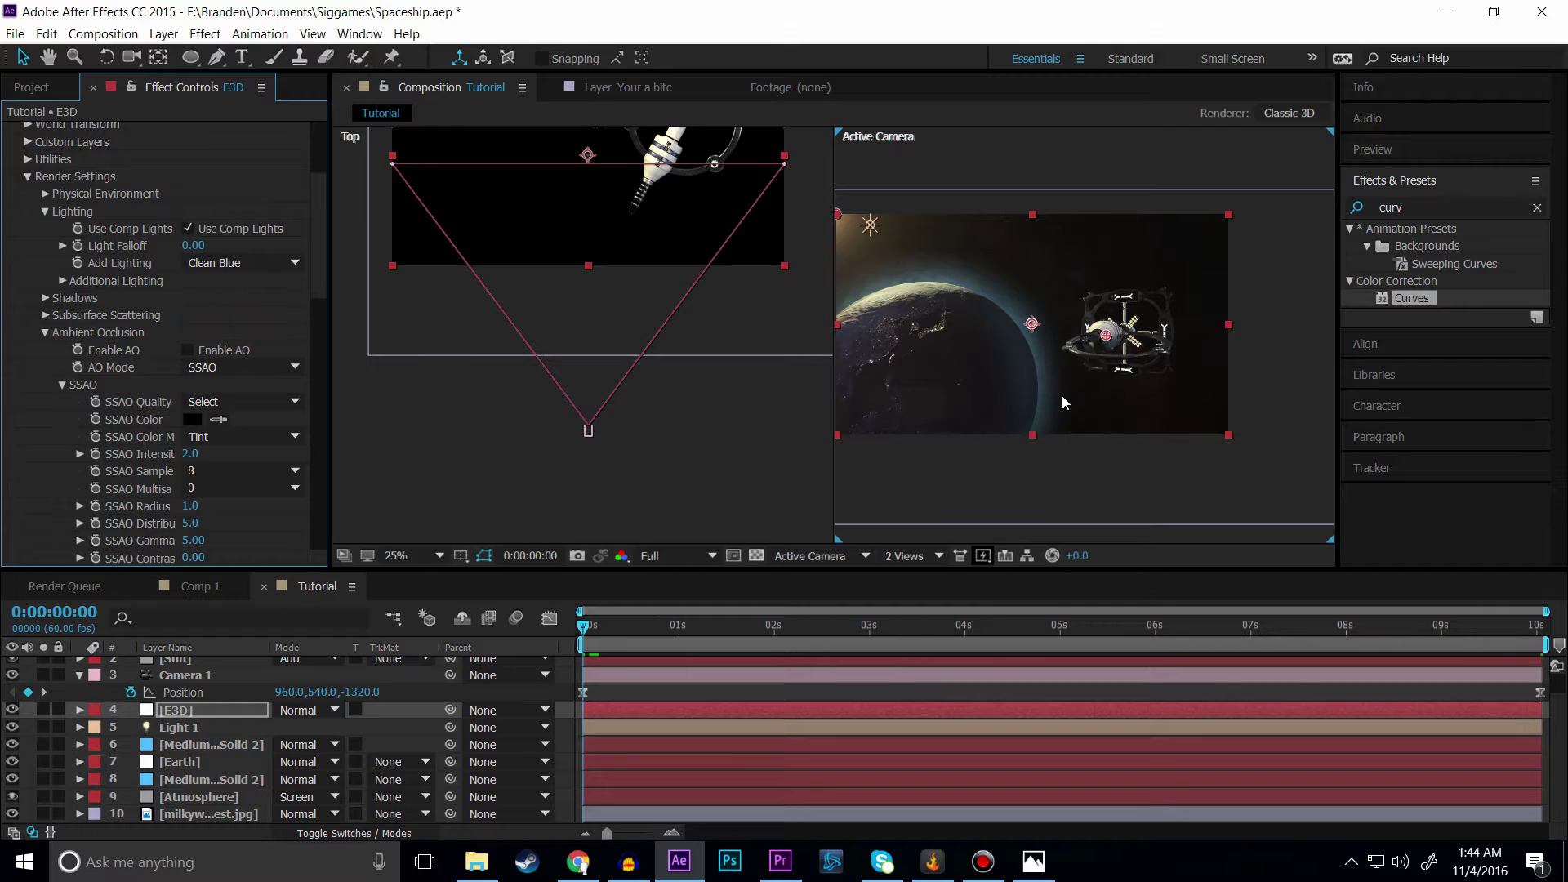
pyautogui.scroll(4, 1061, 404)
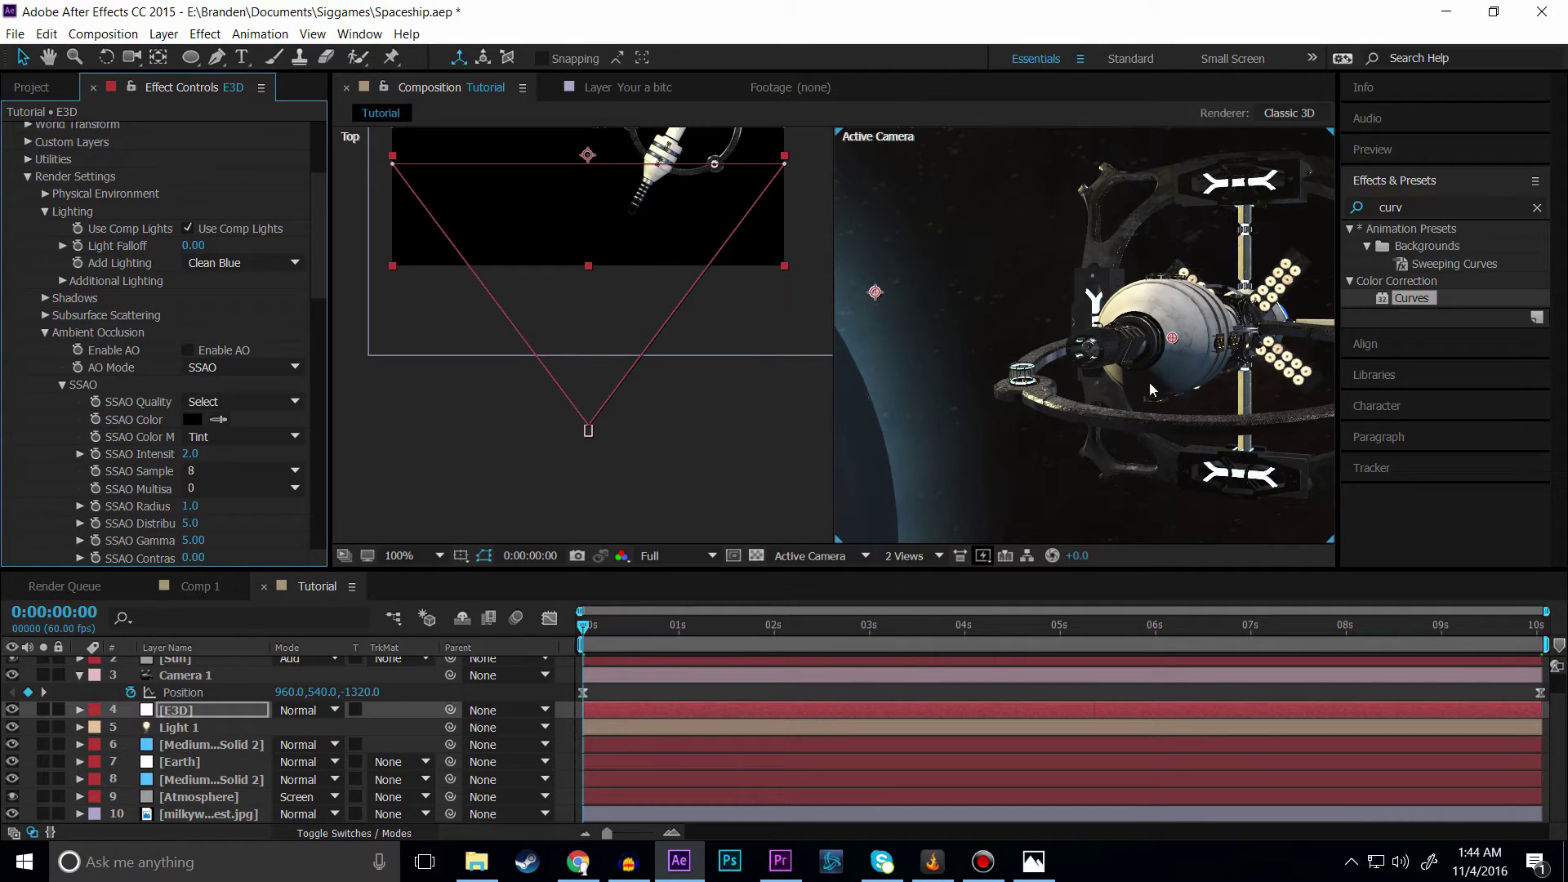
pyautogui.moveTo(1190, 377); pyautogui.dragTo(1104, 374)
pyautogui.scroll(-2, 1104, 375)
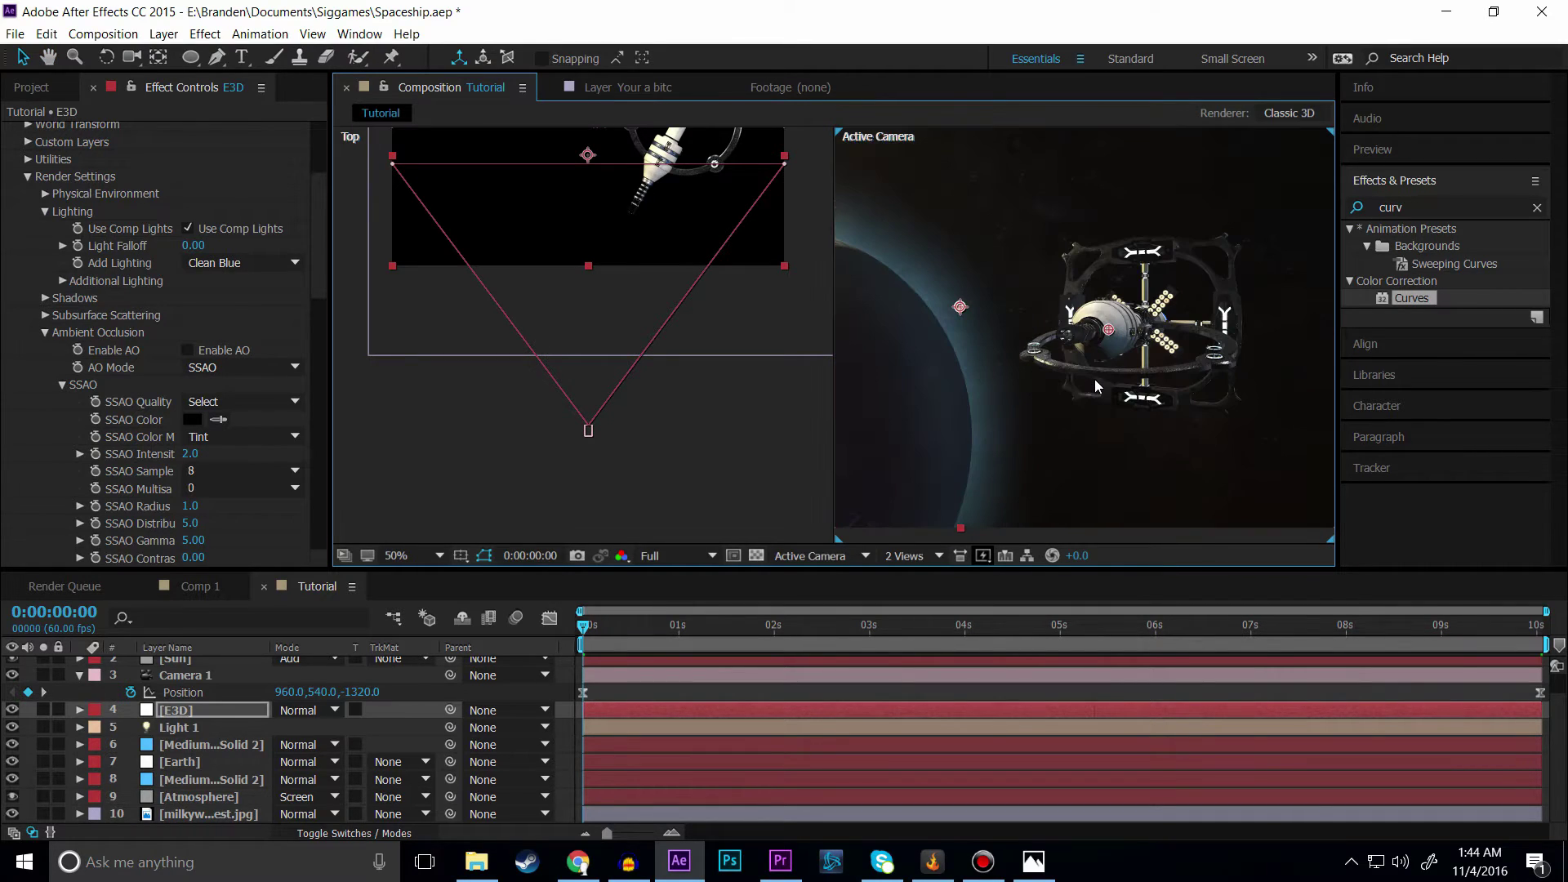
# Step: Try the Warm, Spot, 360 and Dark added-lighting presets on the spaceship
pyautogui.click(248, 268)
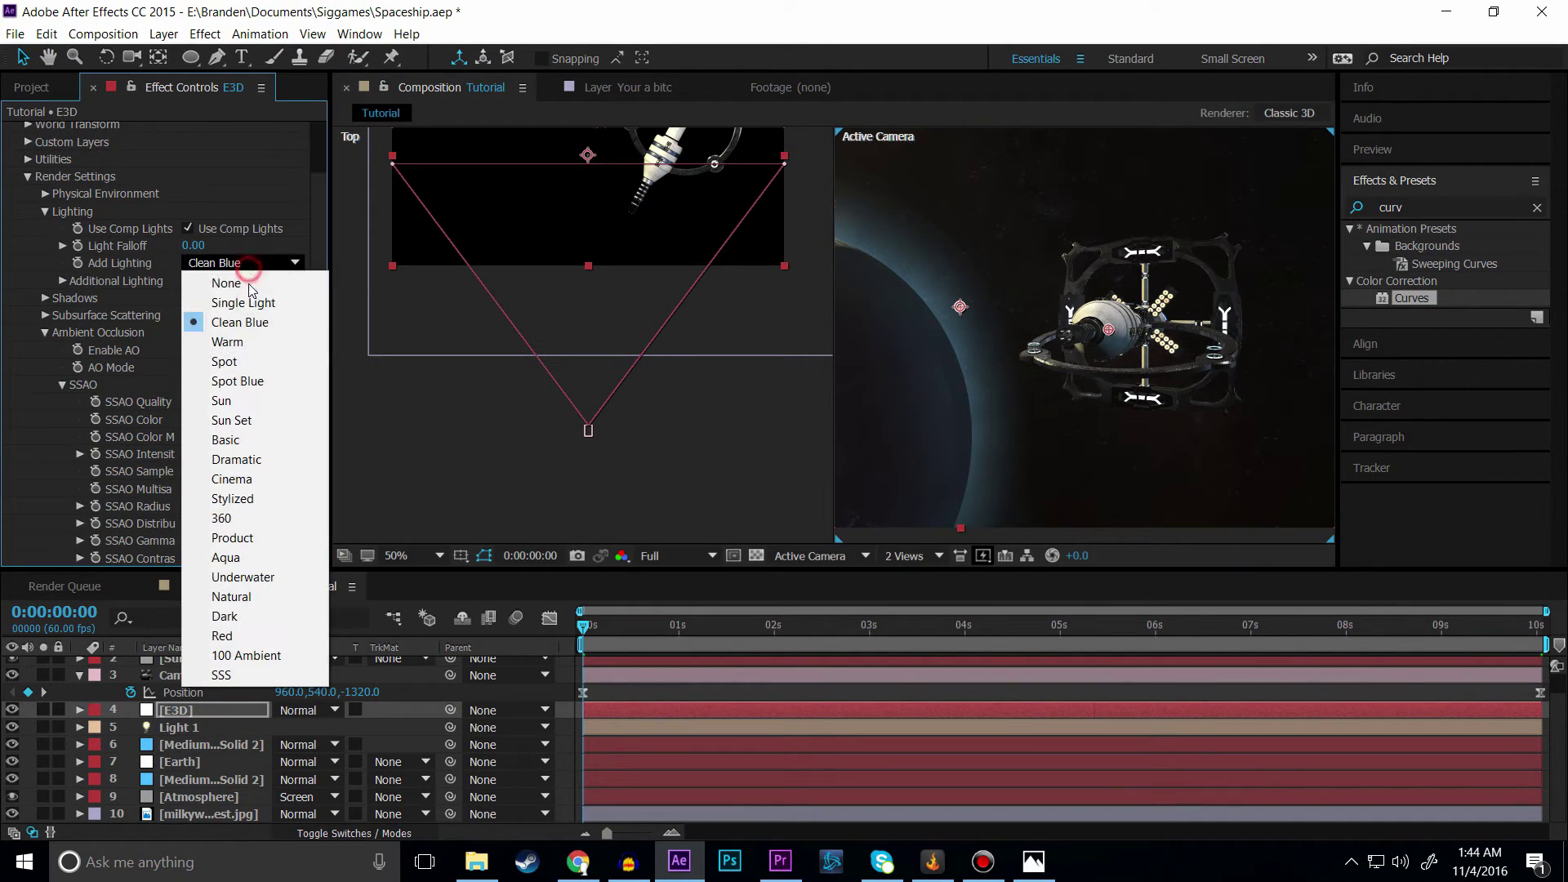
pyautogui.click(248, 339)
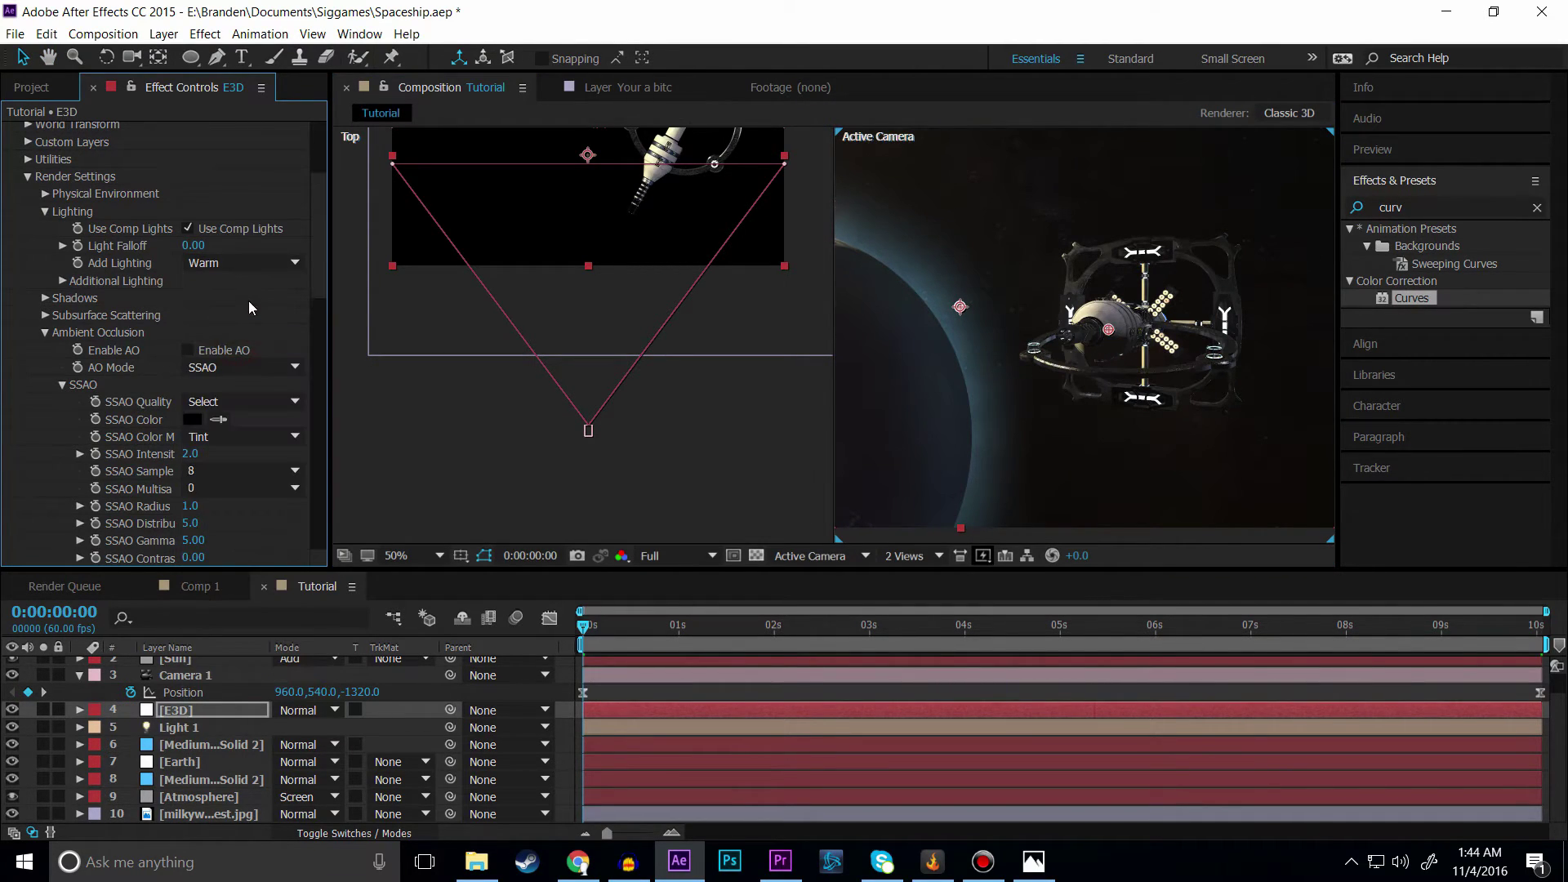
pyautogui.click(216, 263)
pyautogui.click(214, 357)
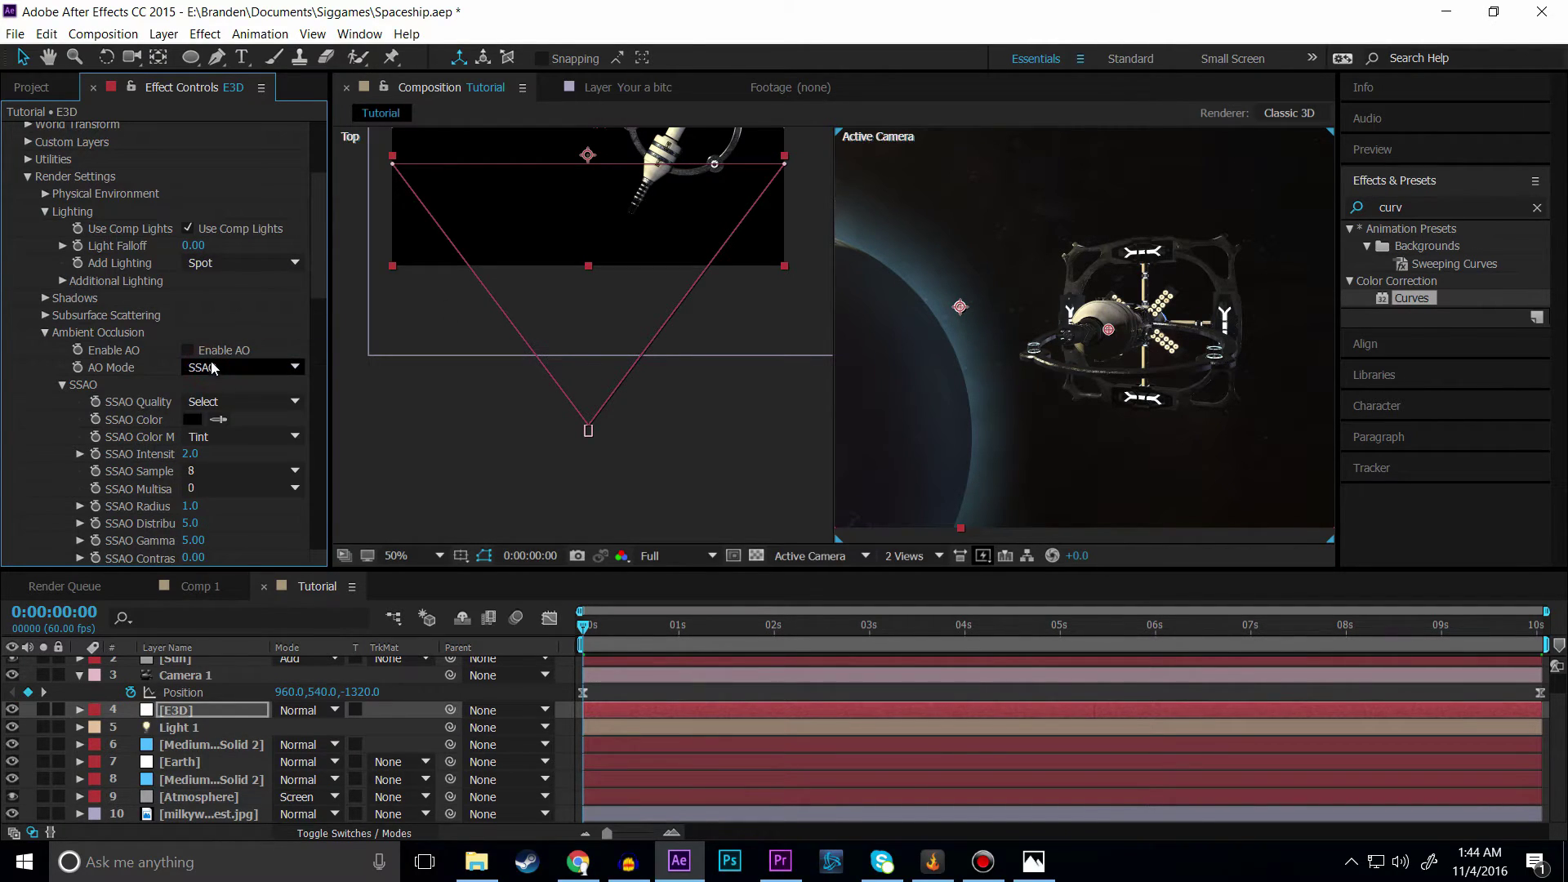
pyautogui.click(243, 259)
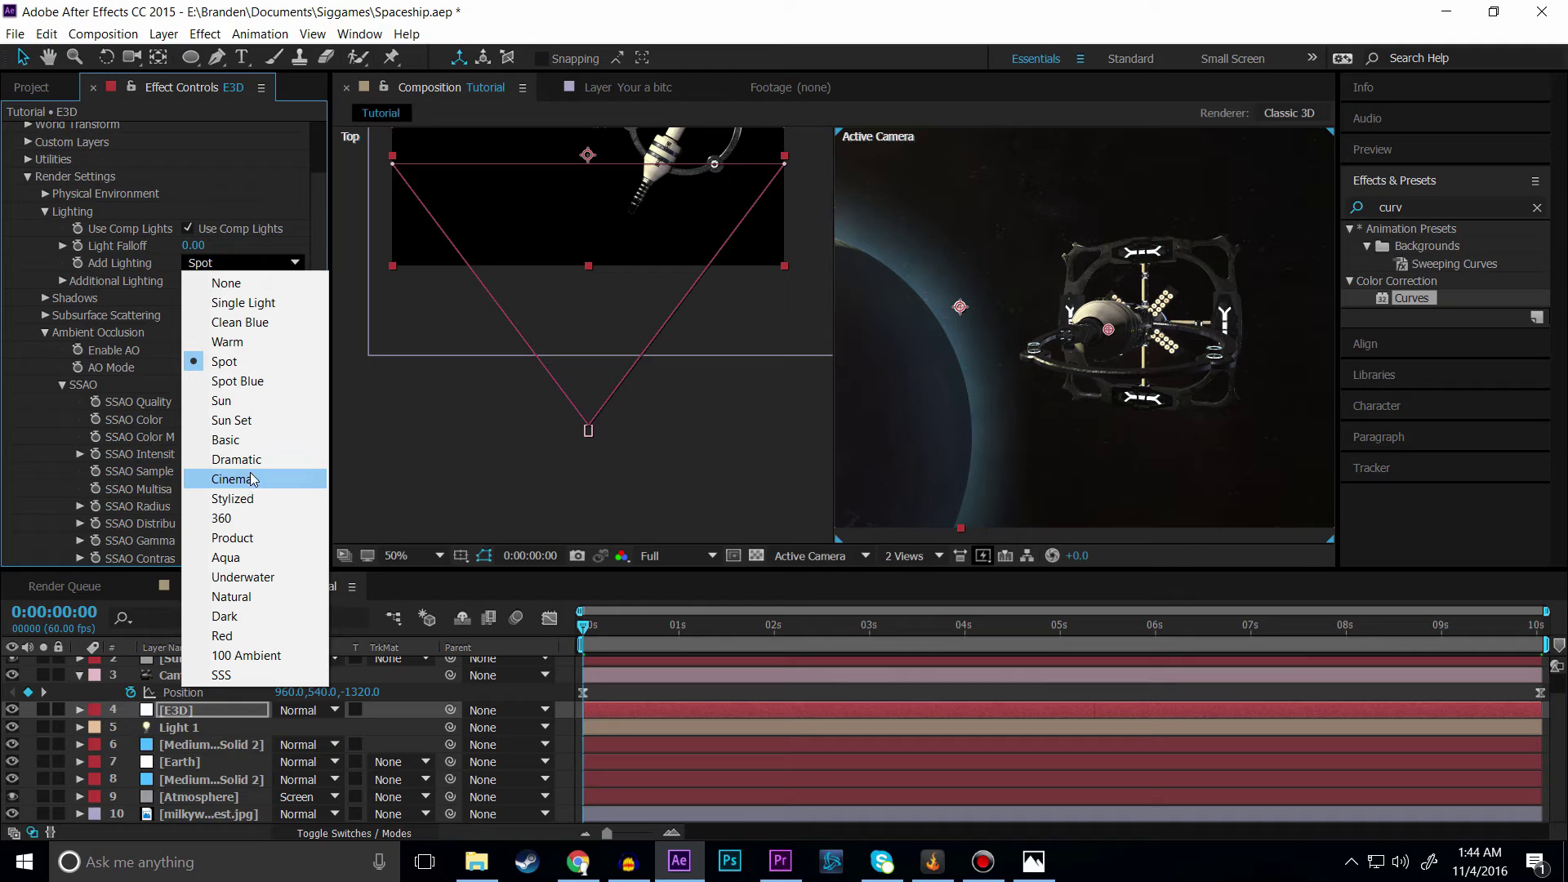
pyautogui.click(245, 516)
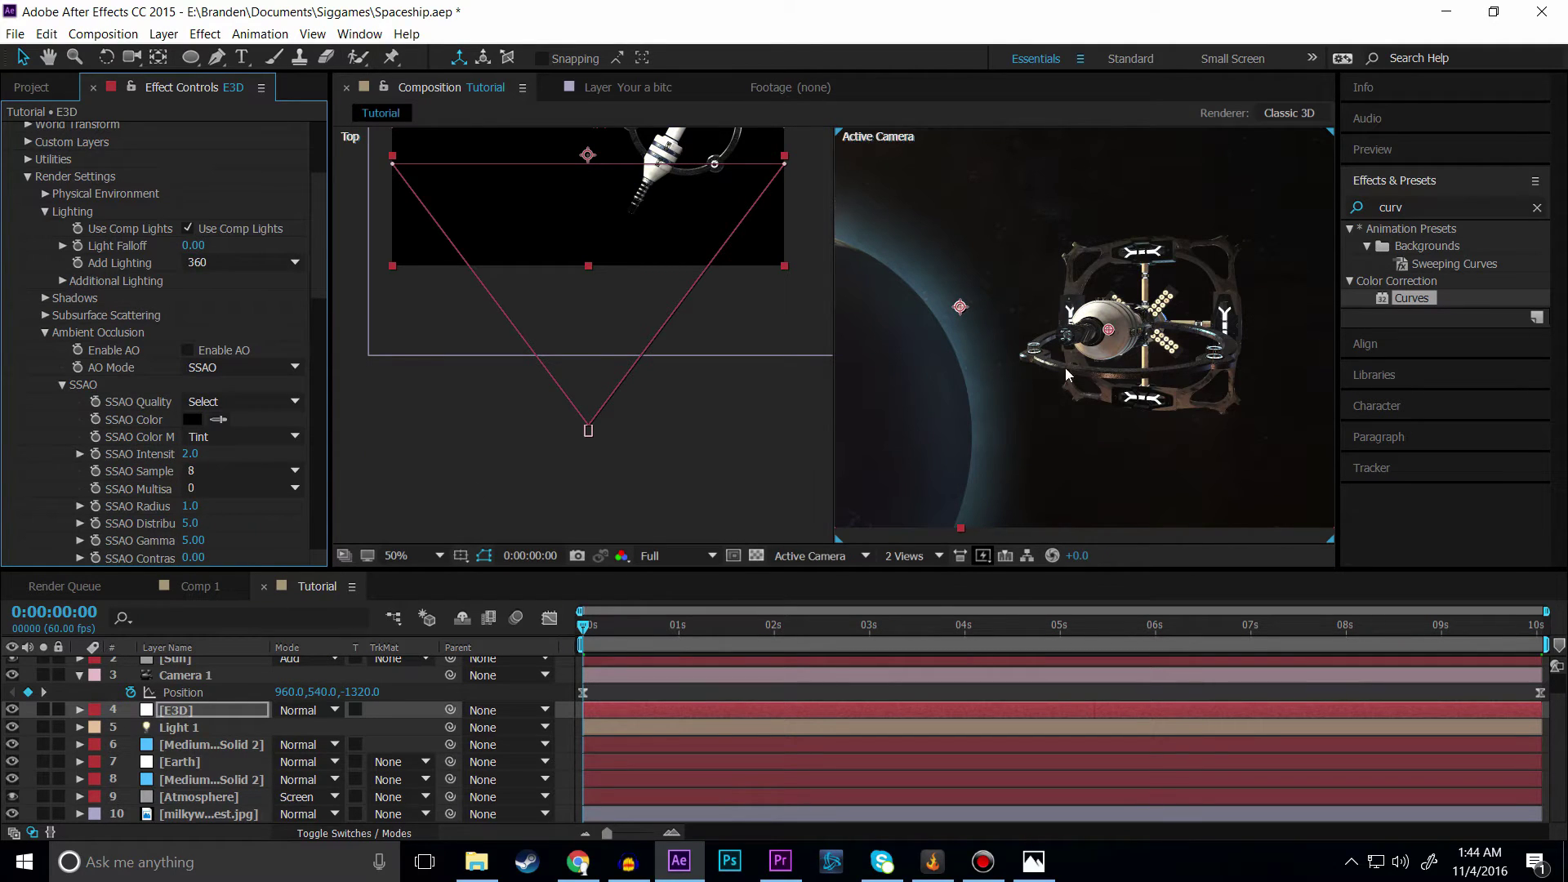
pyautogui.click(243, 262)
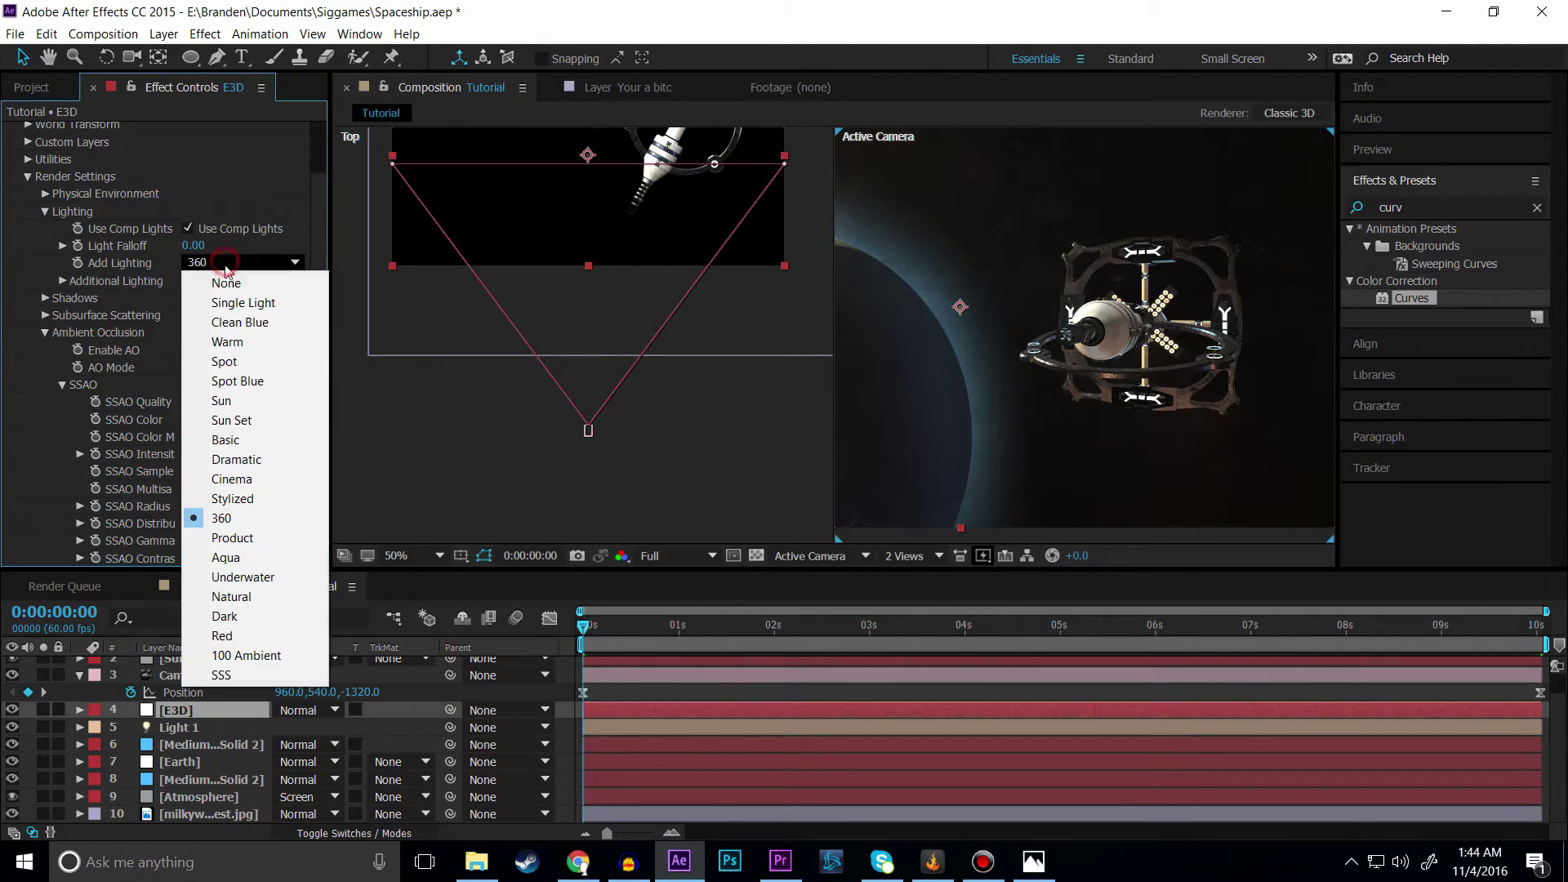
pyautogui.click(226, 615)
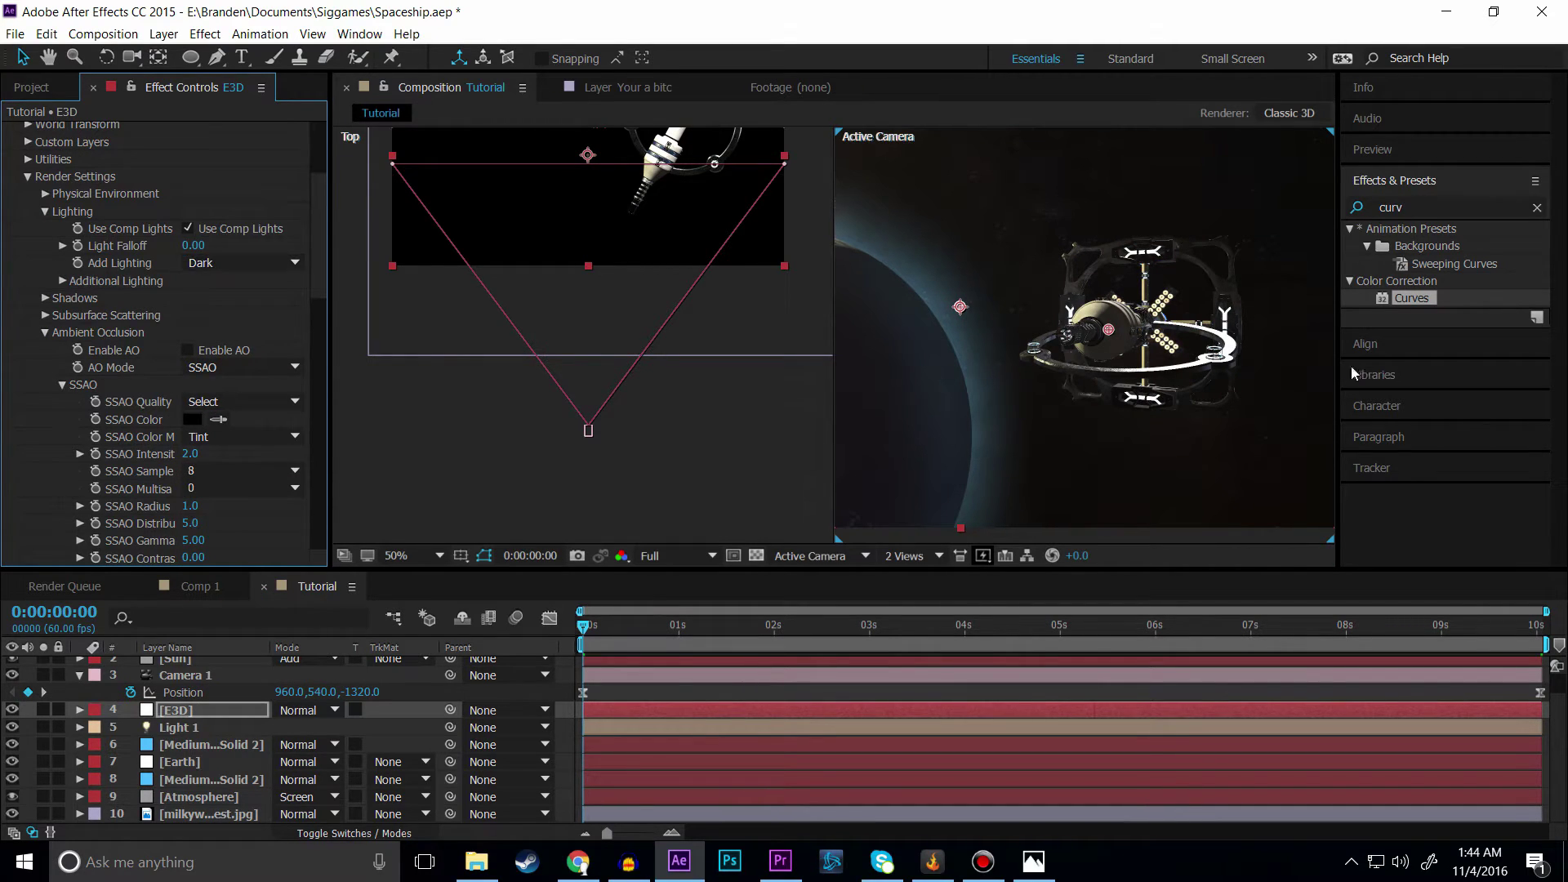
# Step: Try the 100 Ambient, SSS, Red and Dark added-lighting presets on the spaceship
pyautogui.click(239, 262)
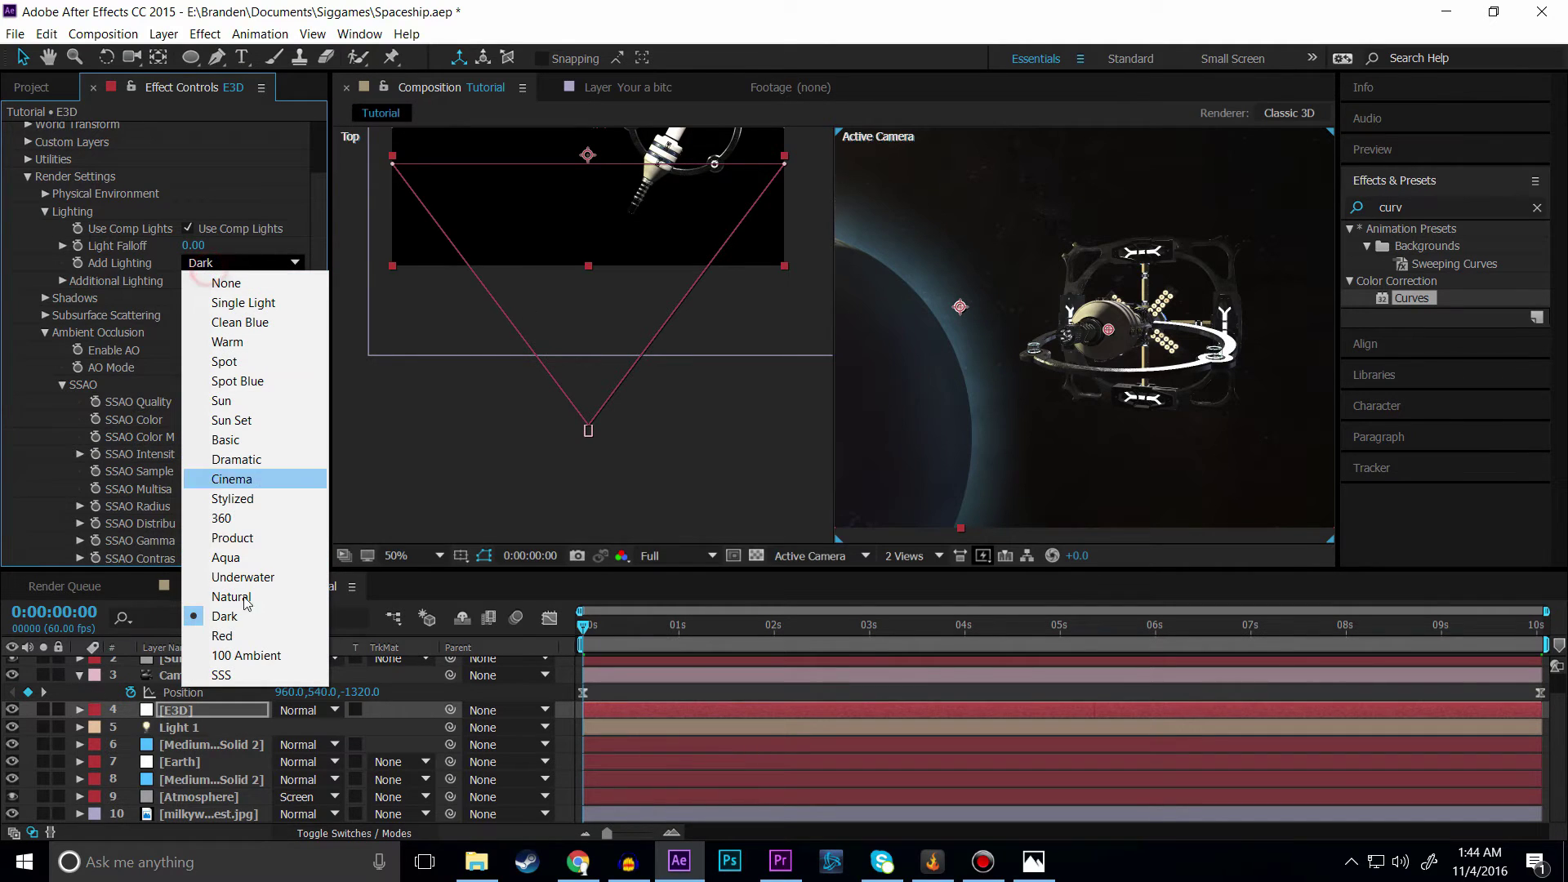
pyautogui.click(249, 655)
pyautogui.click(238, 262)
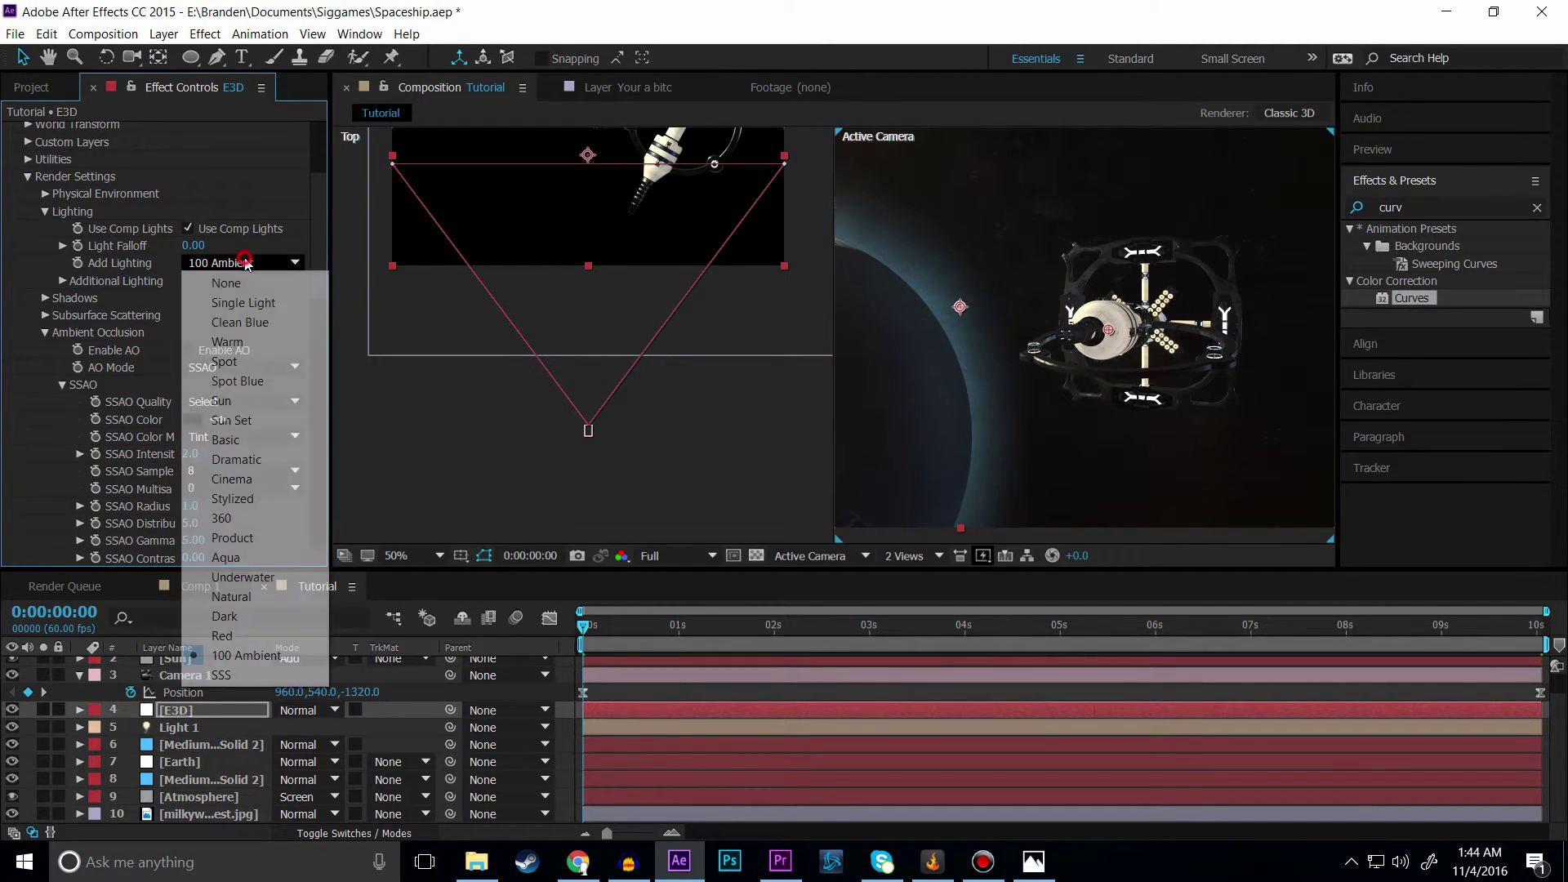
pyautogui.click(230, 676)
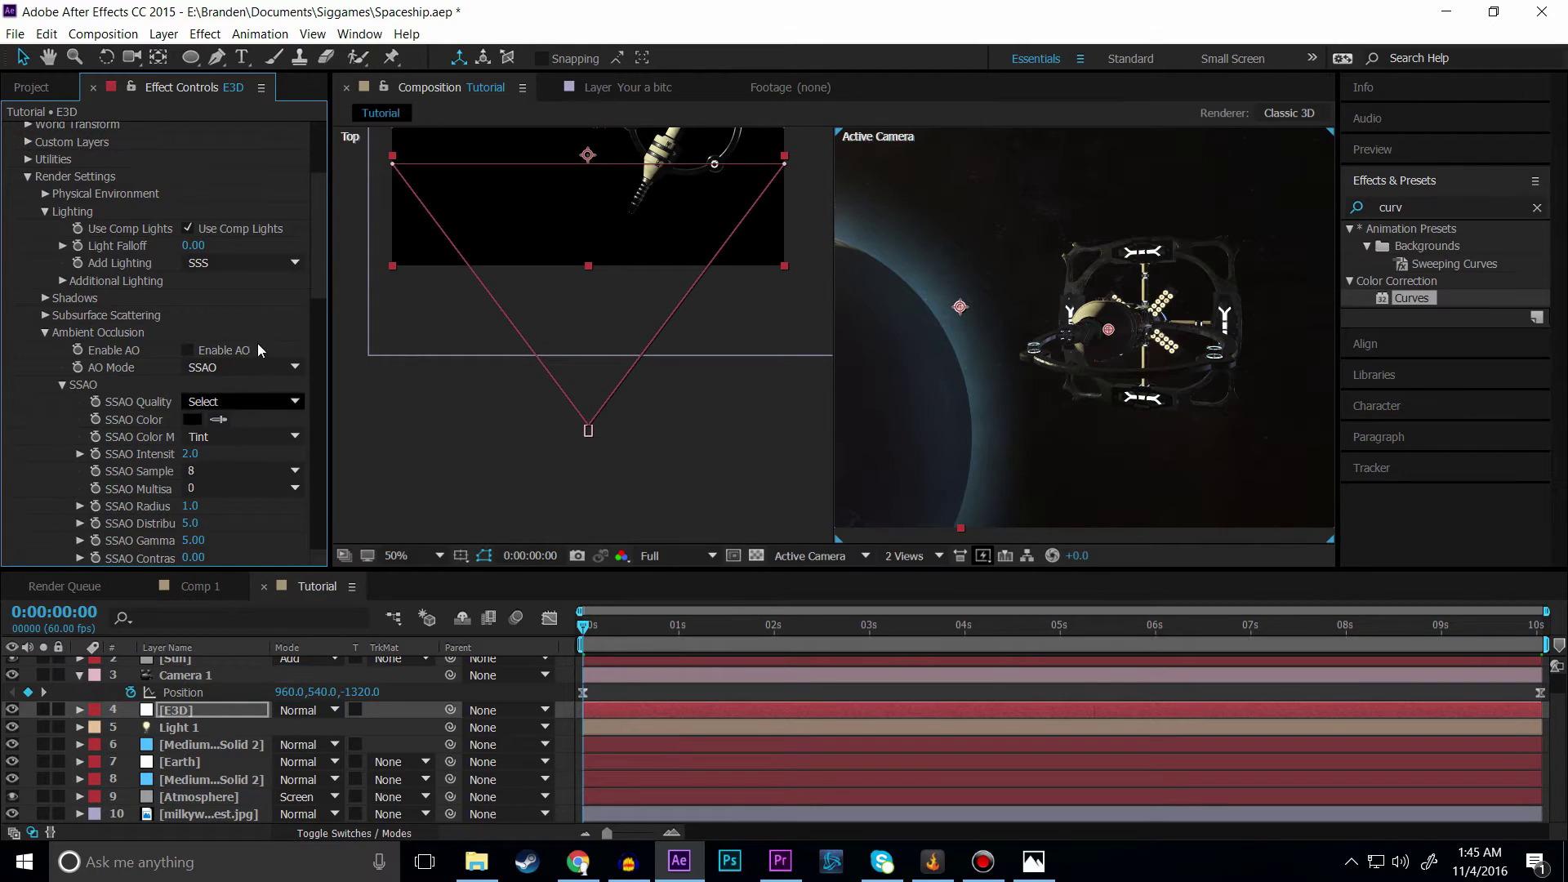
pyautogui.click(243, 262)
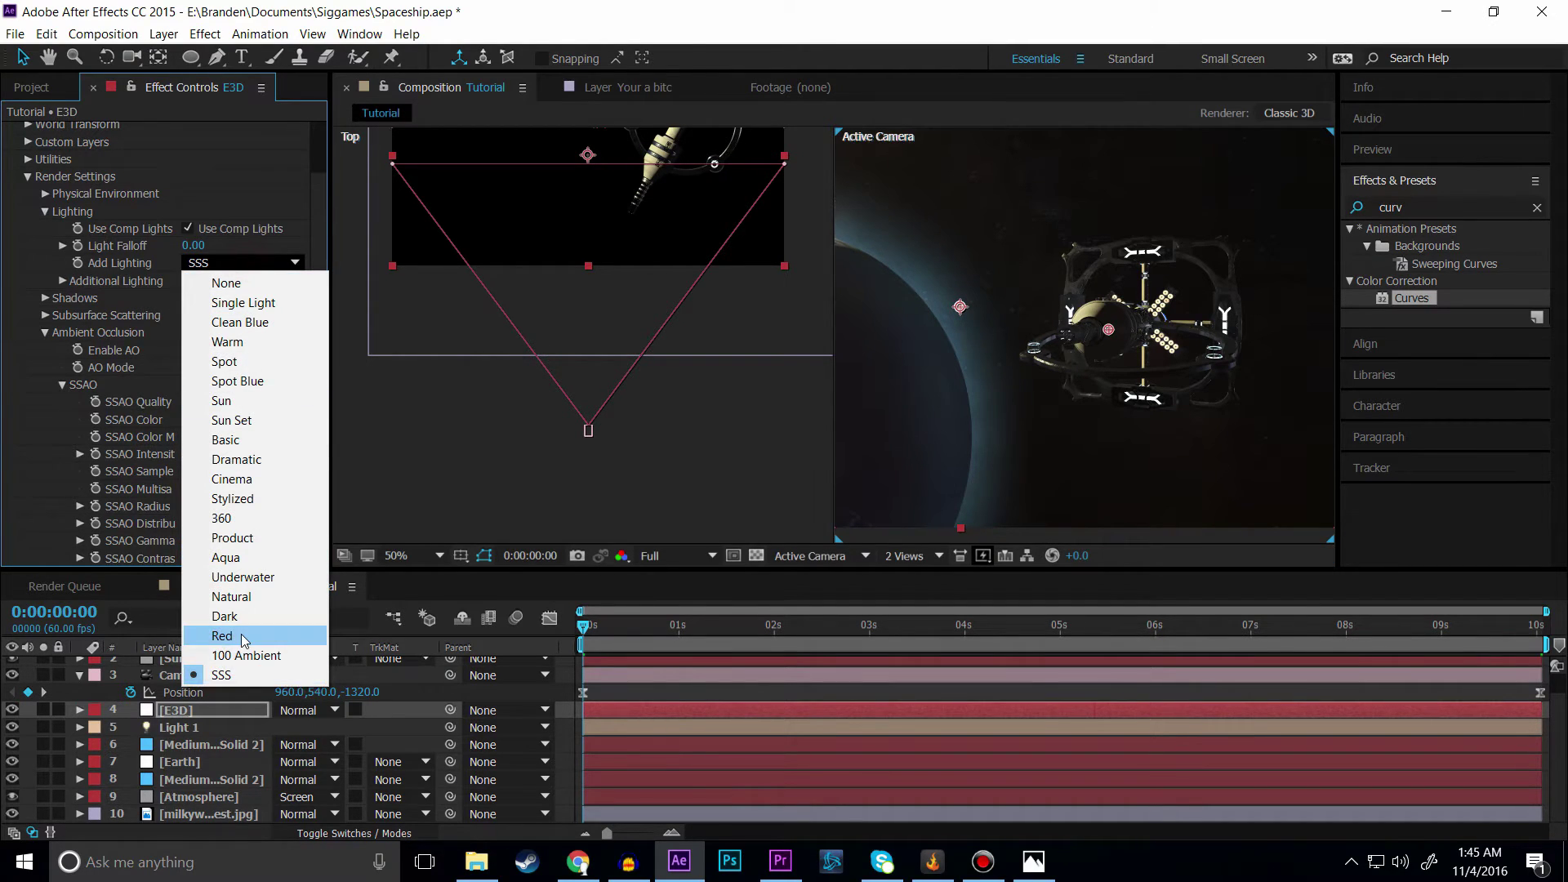
pyautogui.click(242, 636)
pyautogui.click(246, 260)
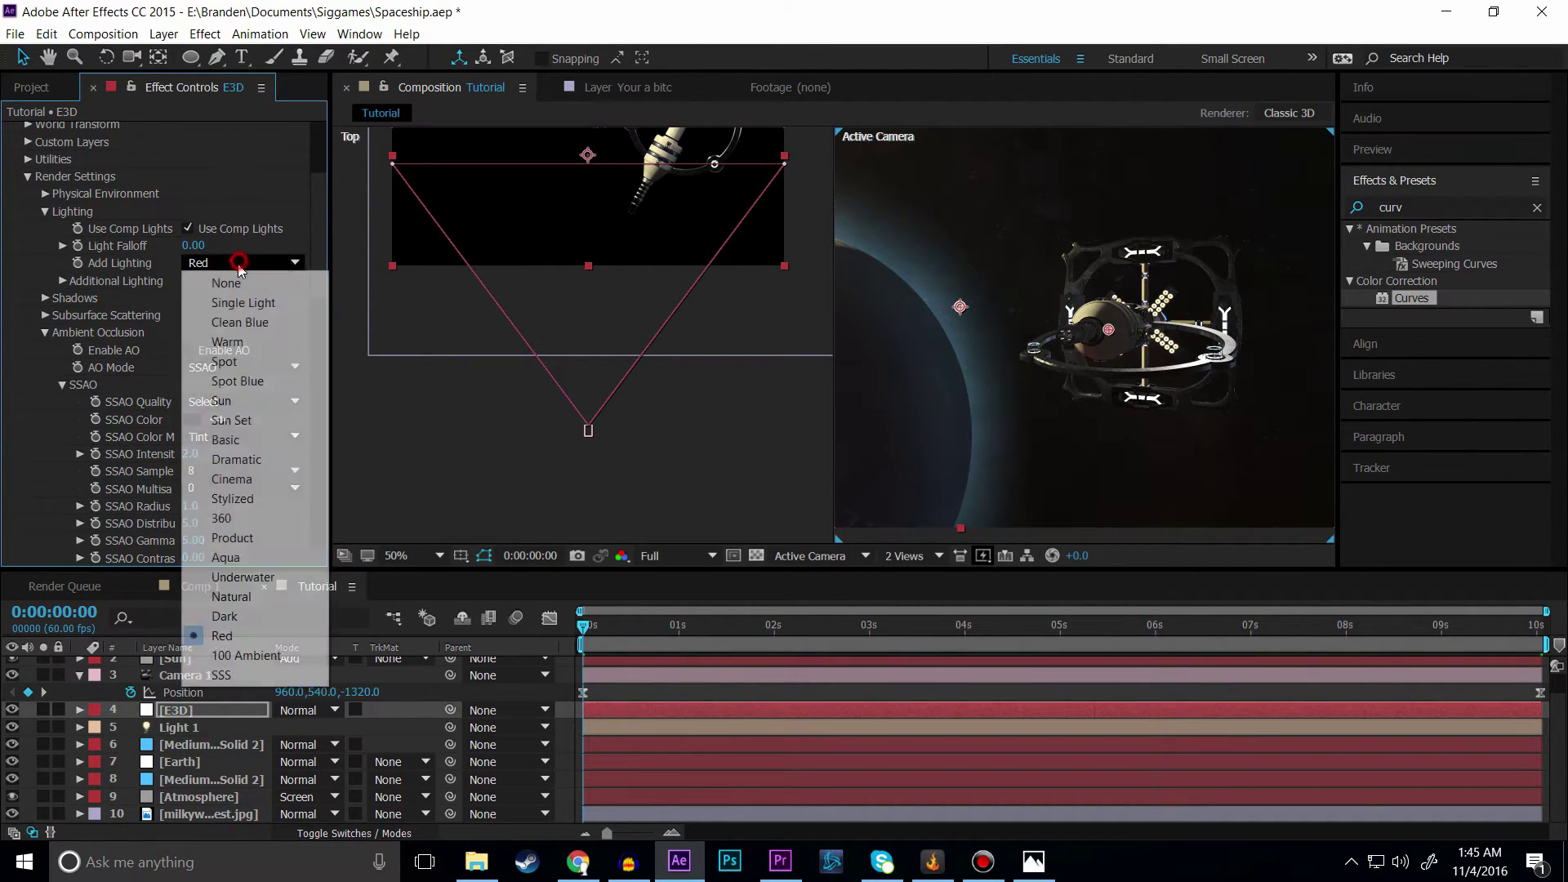
pyautogui.click(229, 614)
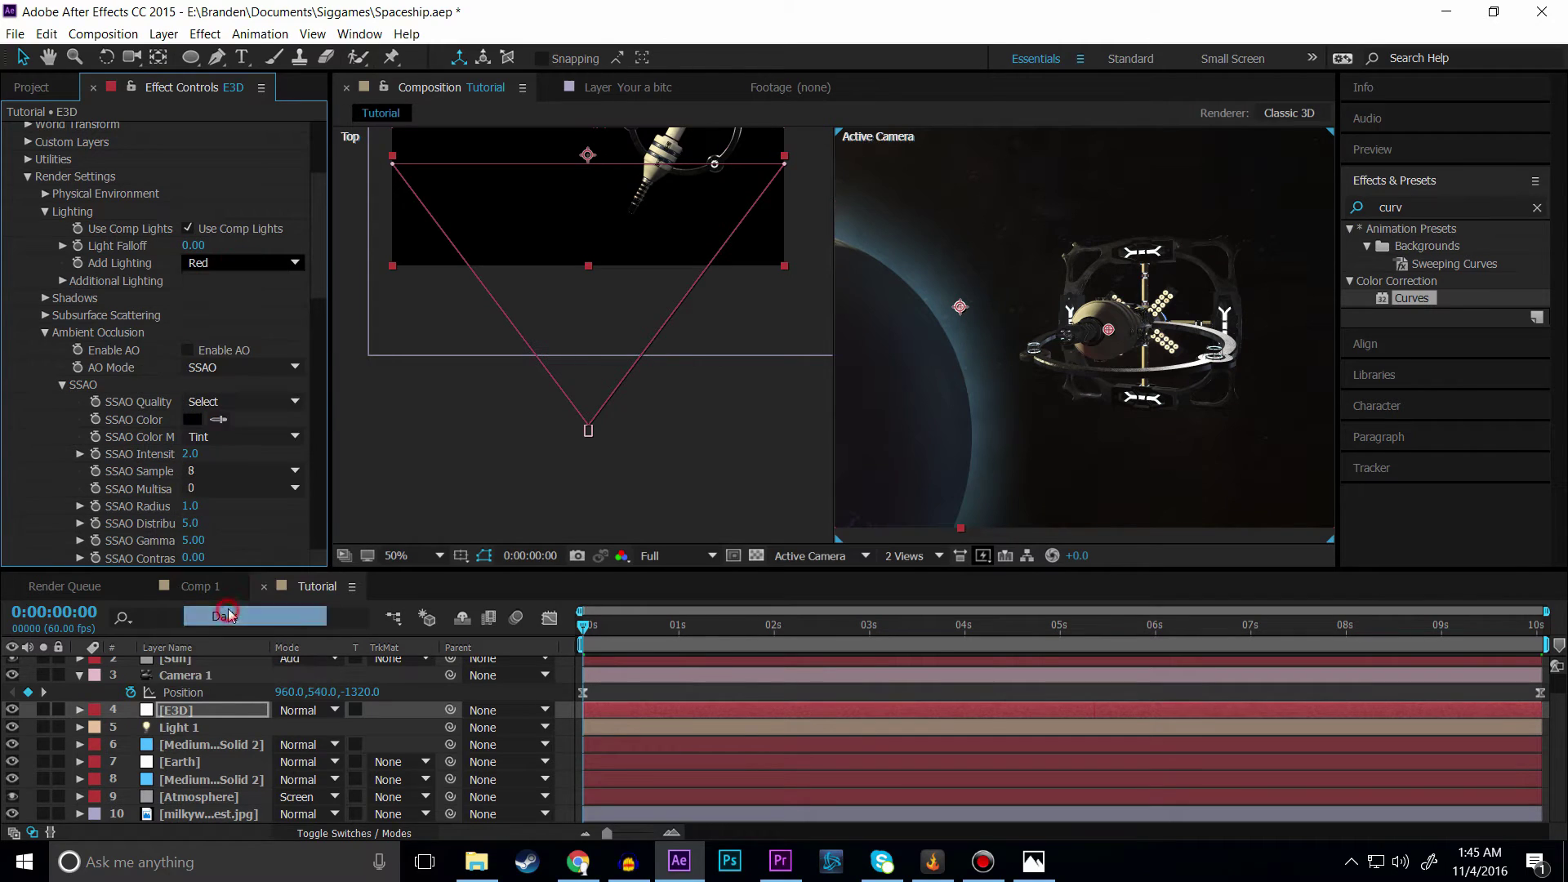
# Step: Try the Clean Blue and Single Light added-lighting presets on the spaceship
pyautogui.click(208, 263)
pyautogui.click(245, 317)
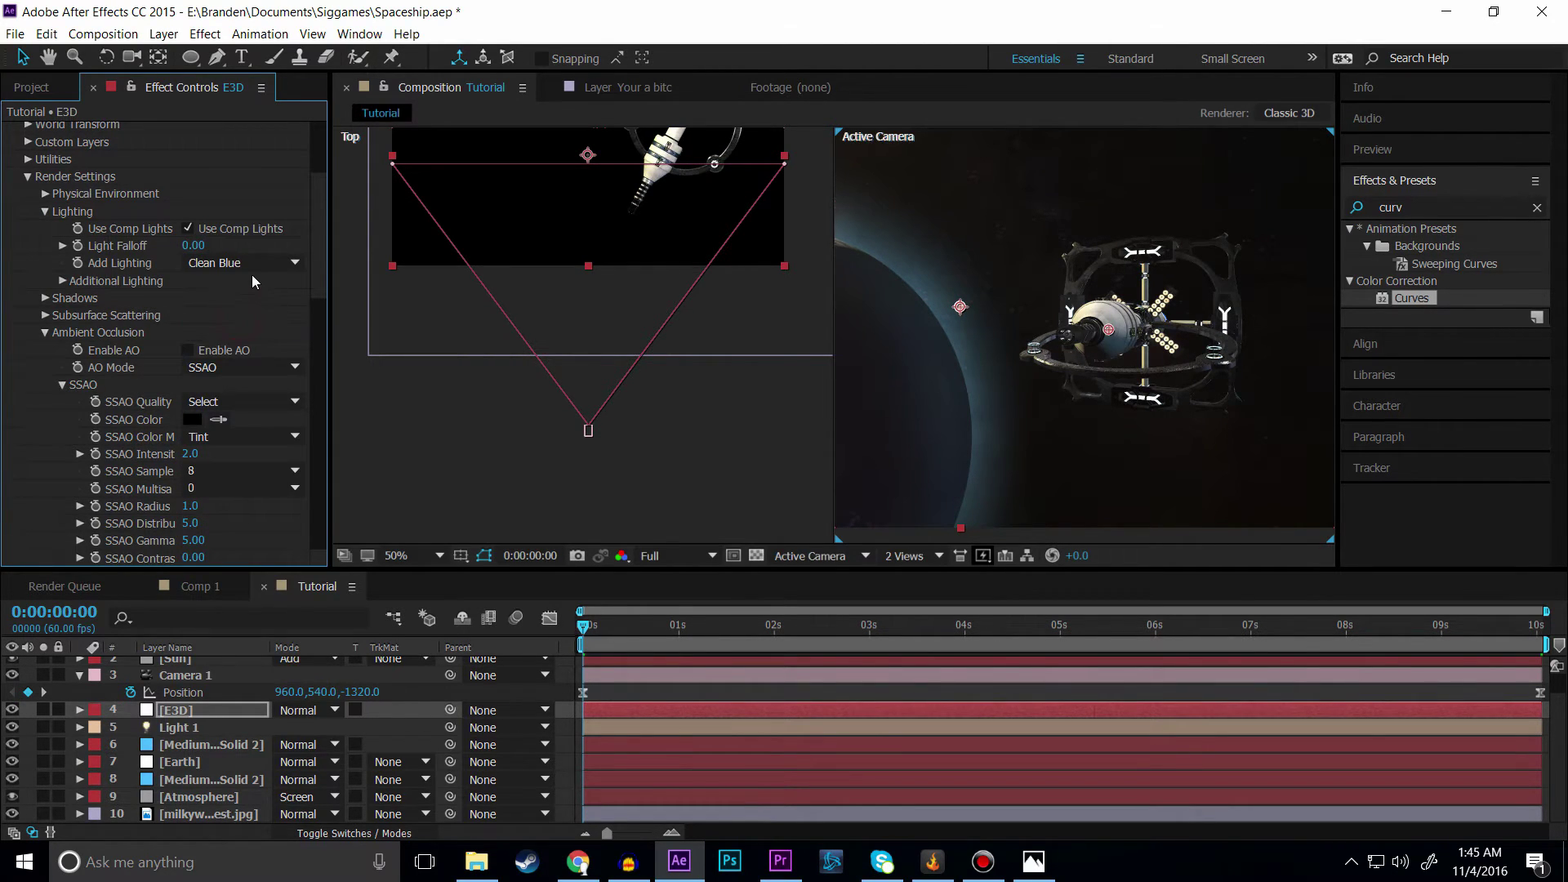
pyautogui.click(233, 262)
pyautogui.click(250, 302)
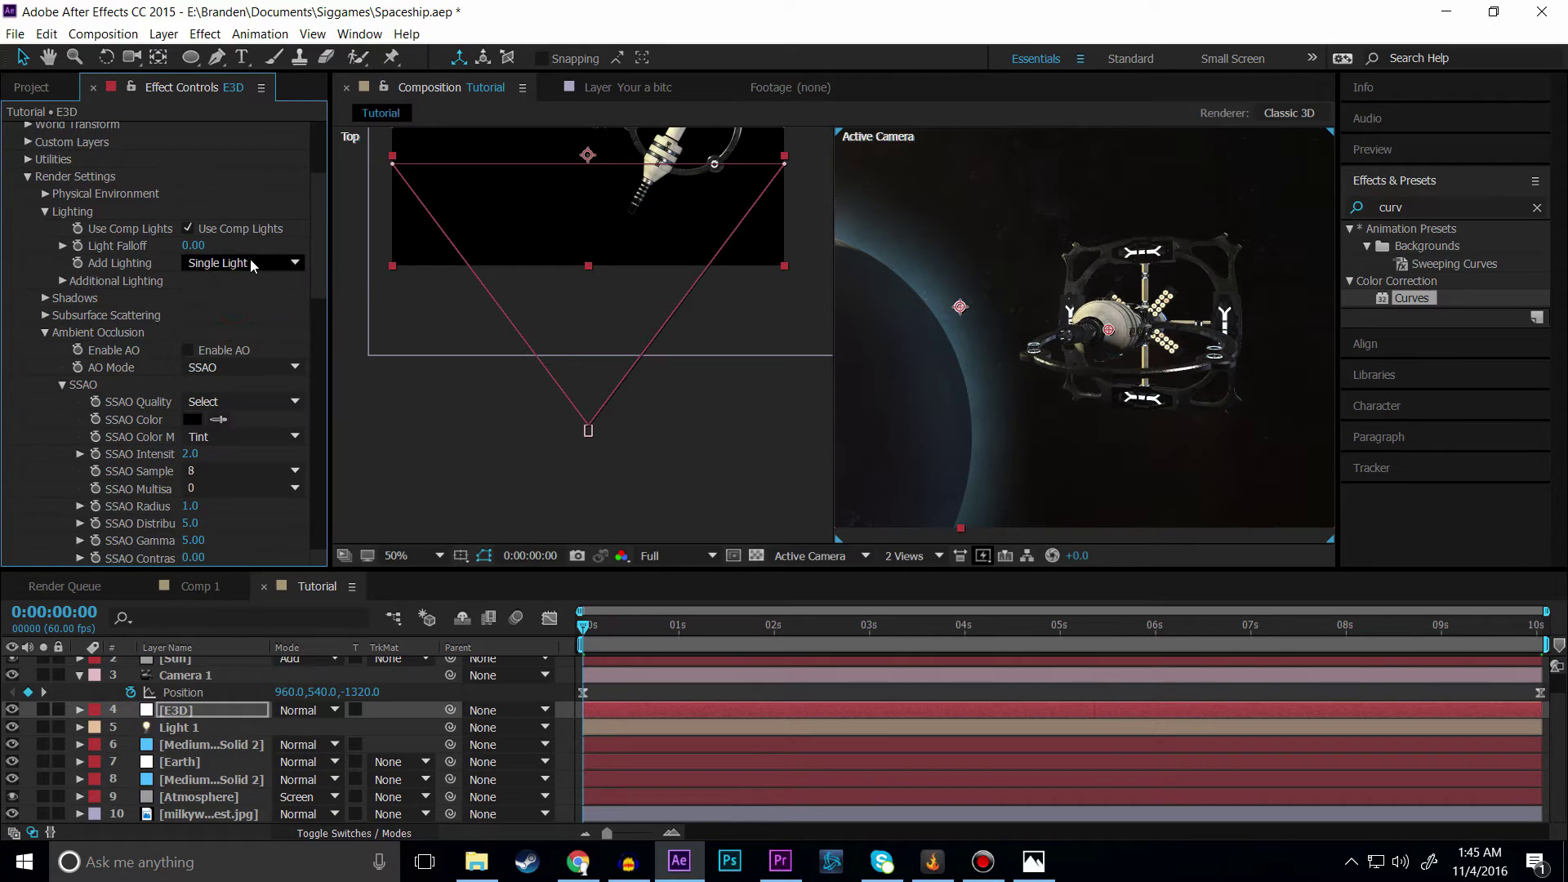
# Step: Set the E3D layer's Add Lighting option to Warm and check the whole scene in the Active Camera view
pyautogui.click(243, 263)
pyautogui.click(242, 334)
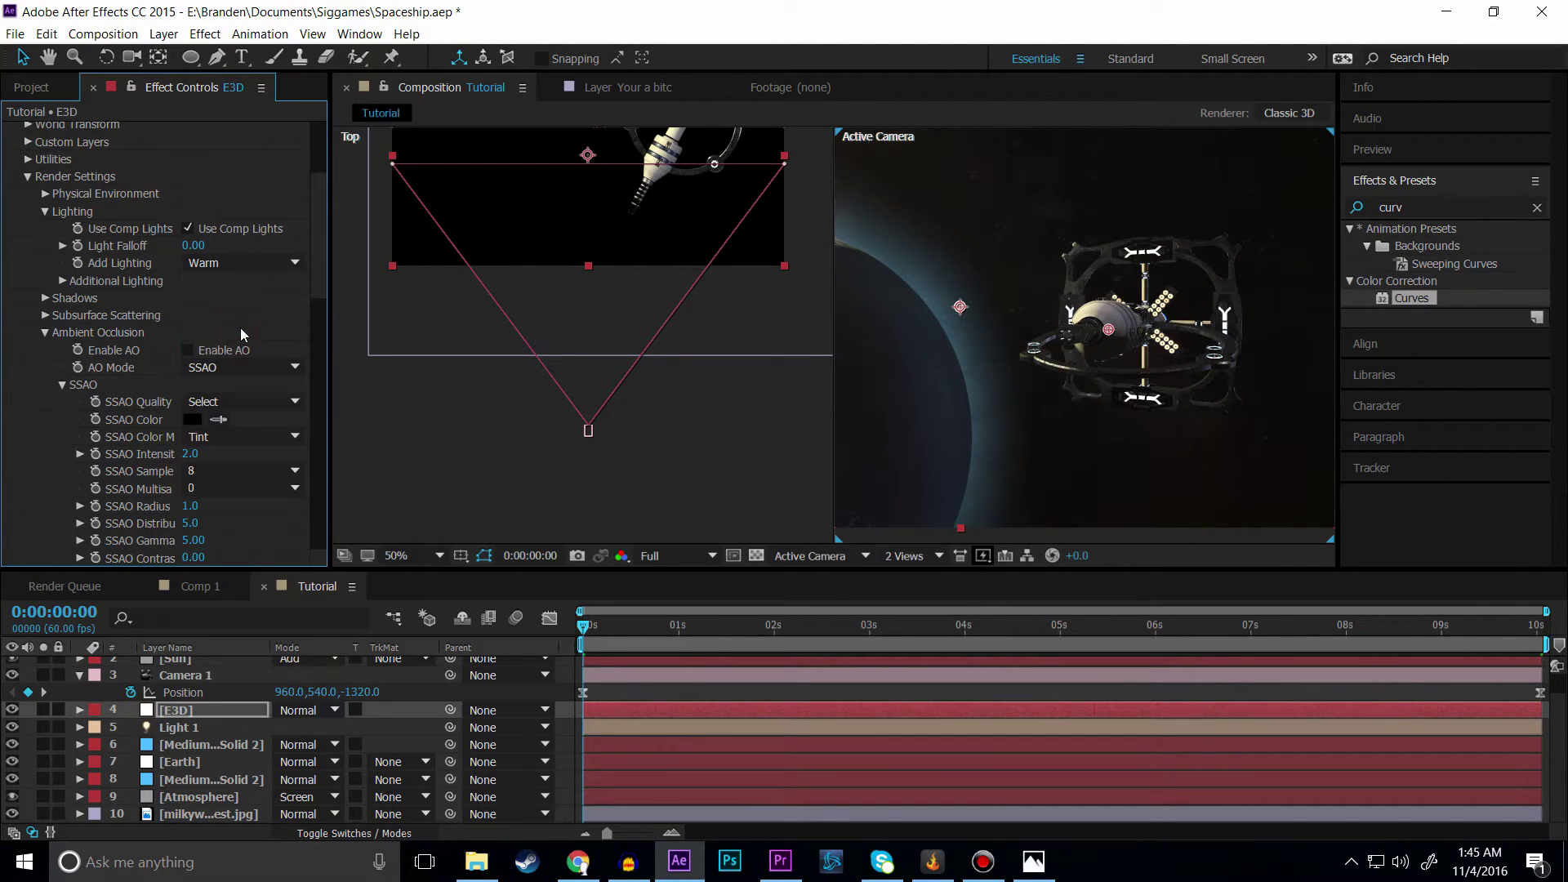
pyautogui.scroll(-2, 1101, 343)
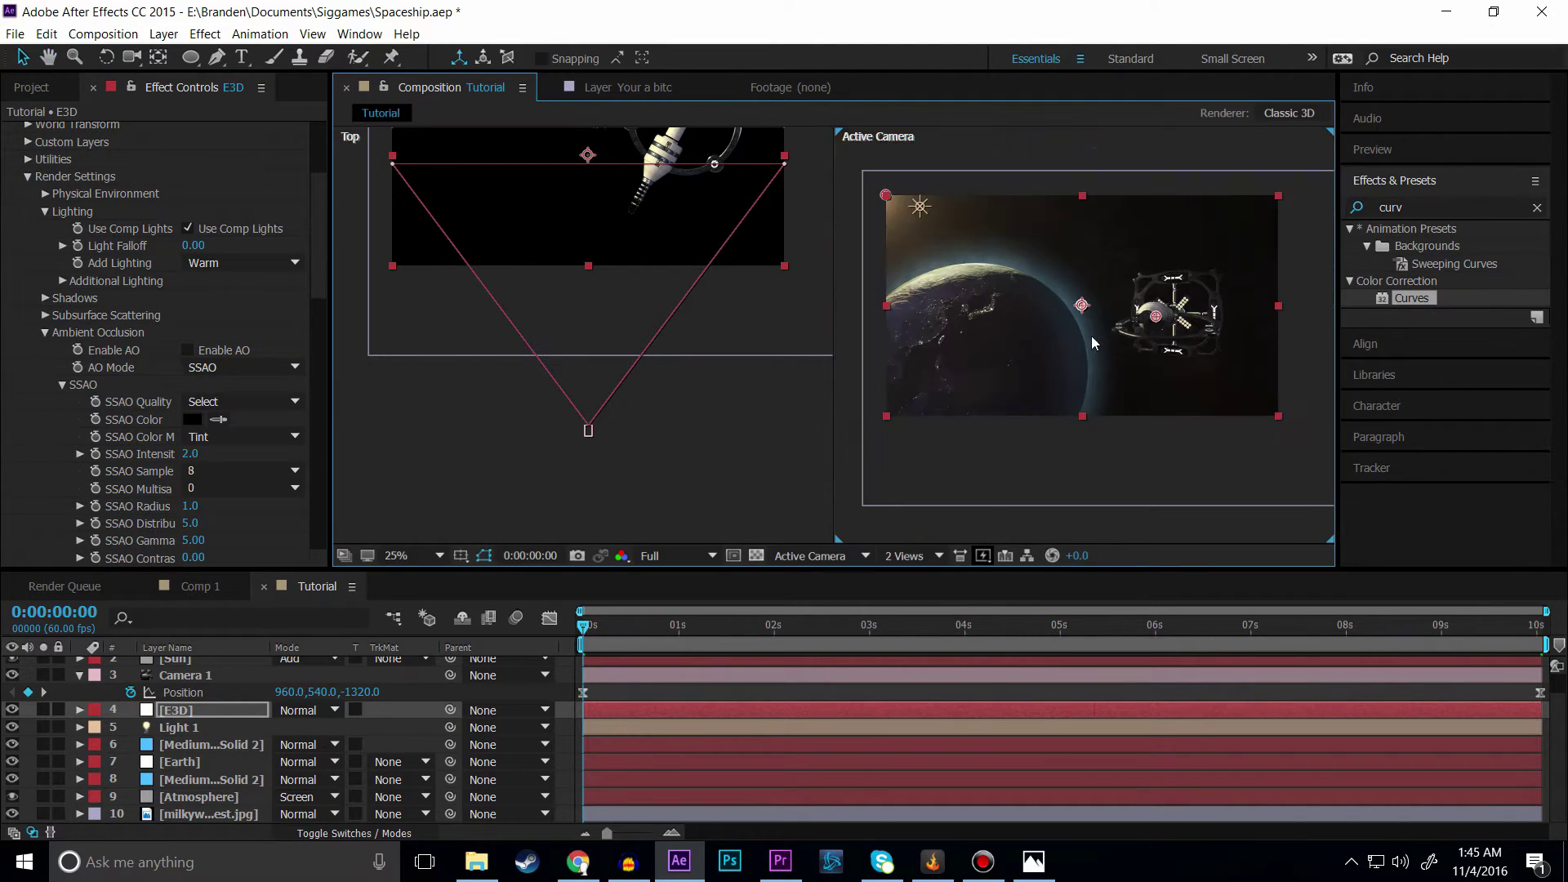
# Step: Compare the scene with Comp 1, and examine Earth and the spaceship up close in the Tutorial composition
pyautogui.click(211, 588)
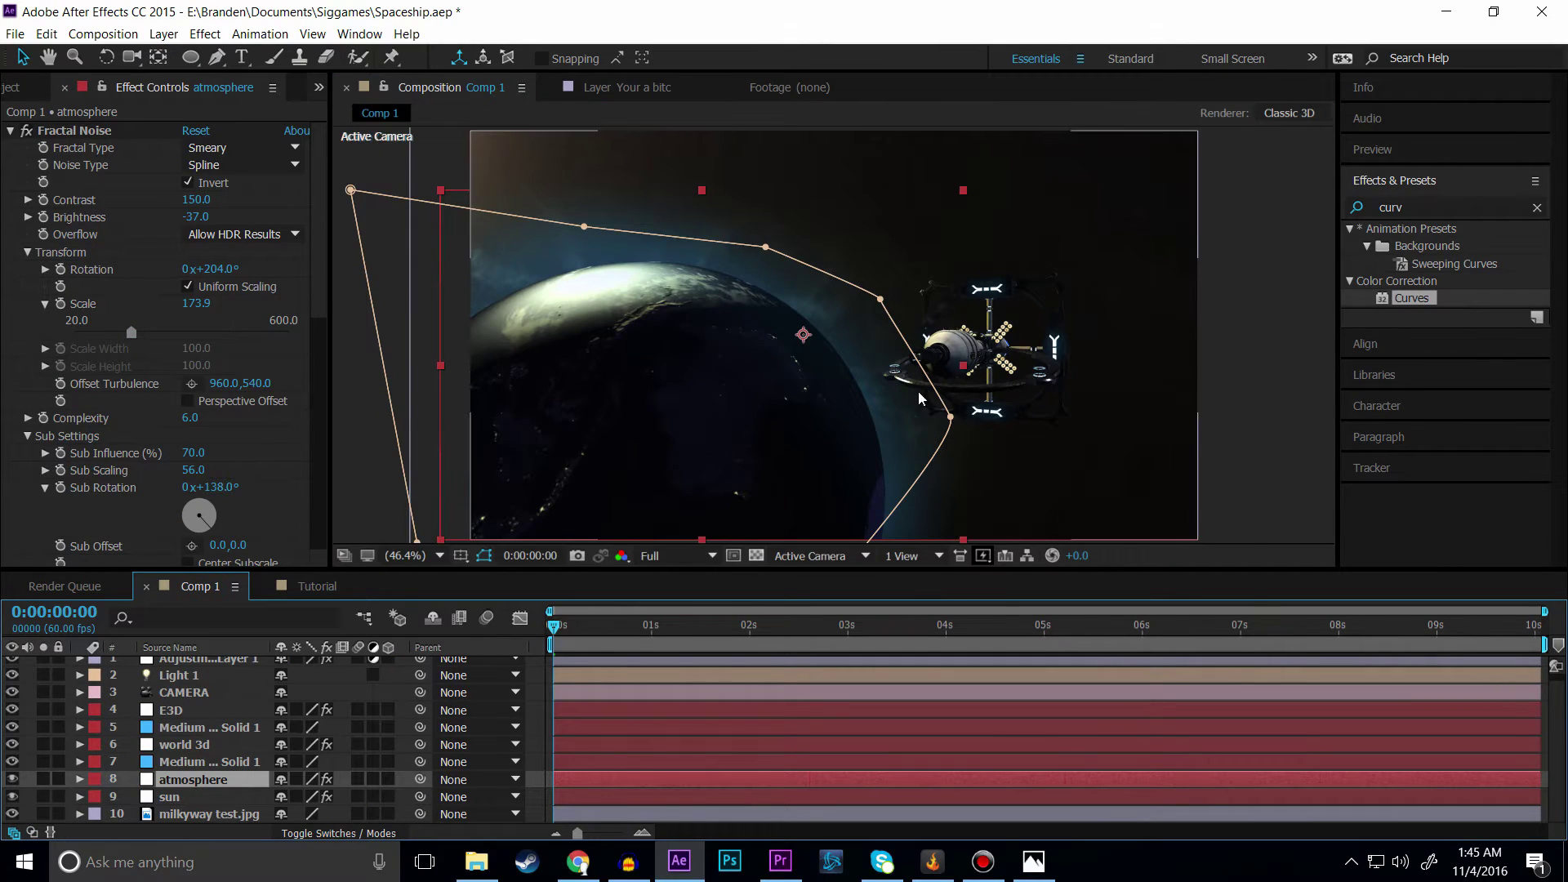
pyautogui.click(317, 586)
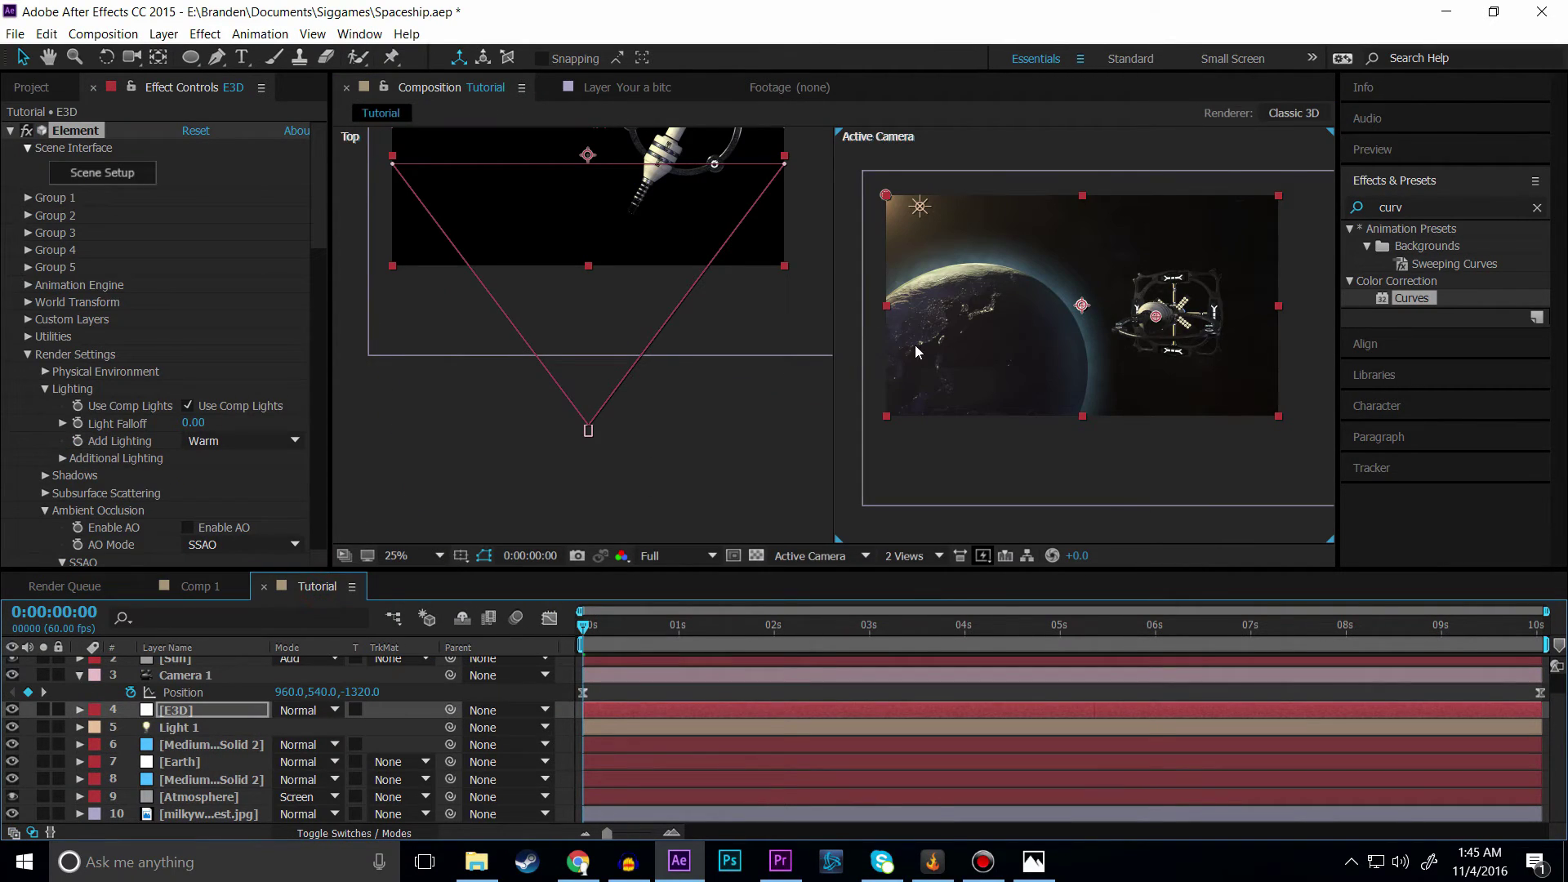
pyautogui.moveTo(983, 327); pyautogui.dragTo(1217, 330)
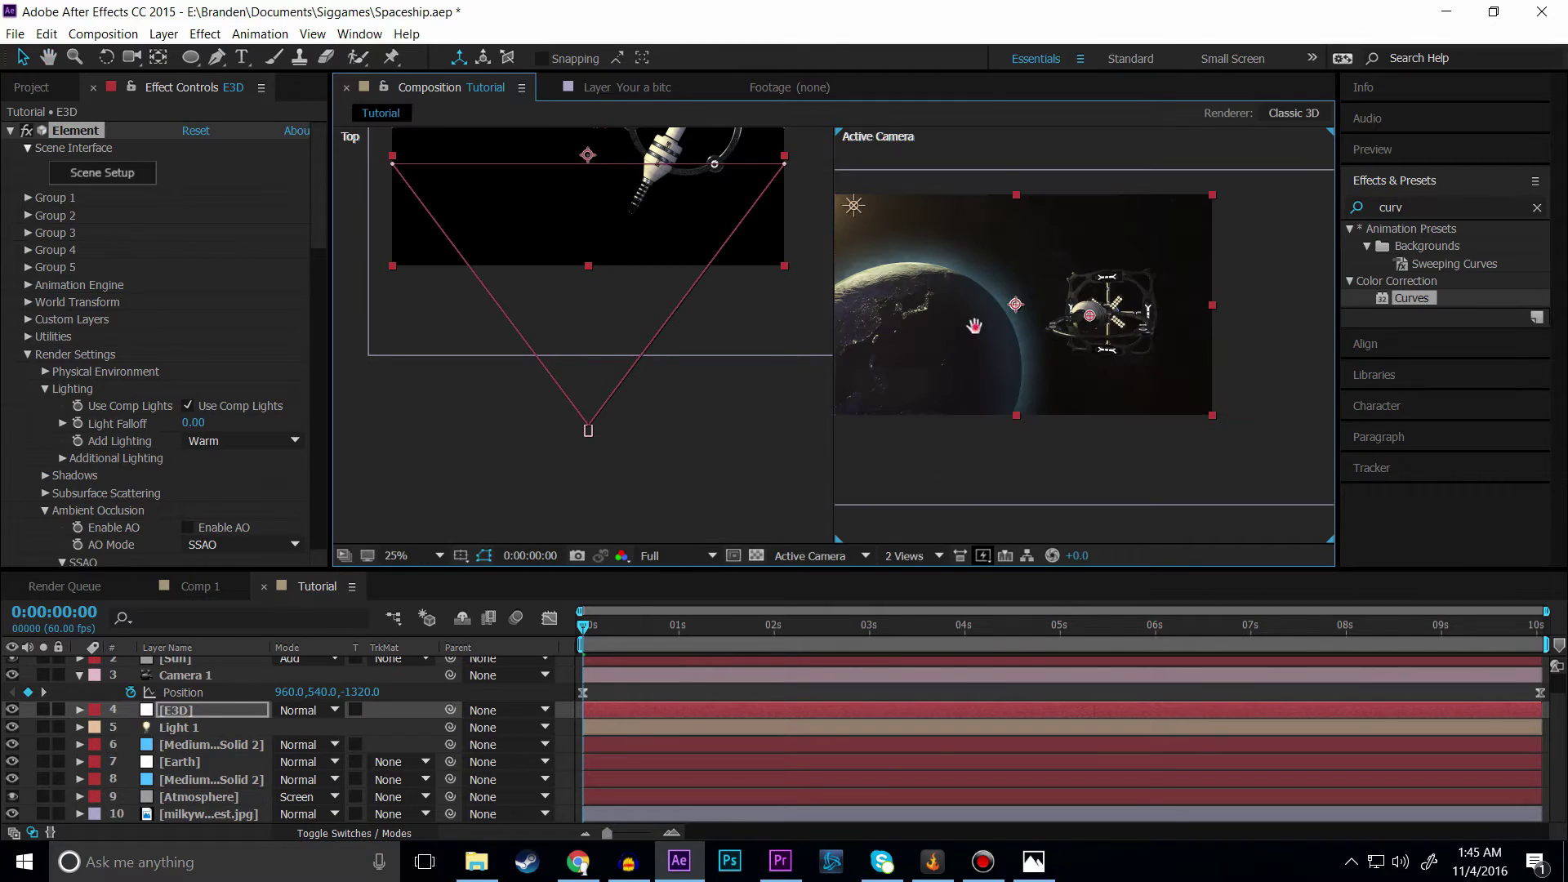
pyautogui.scroll(2, 1032, 331)
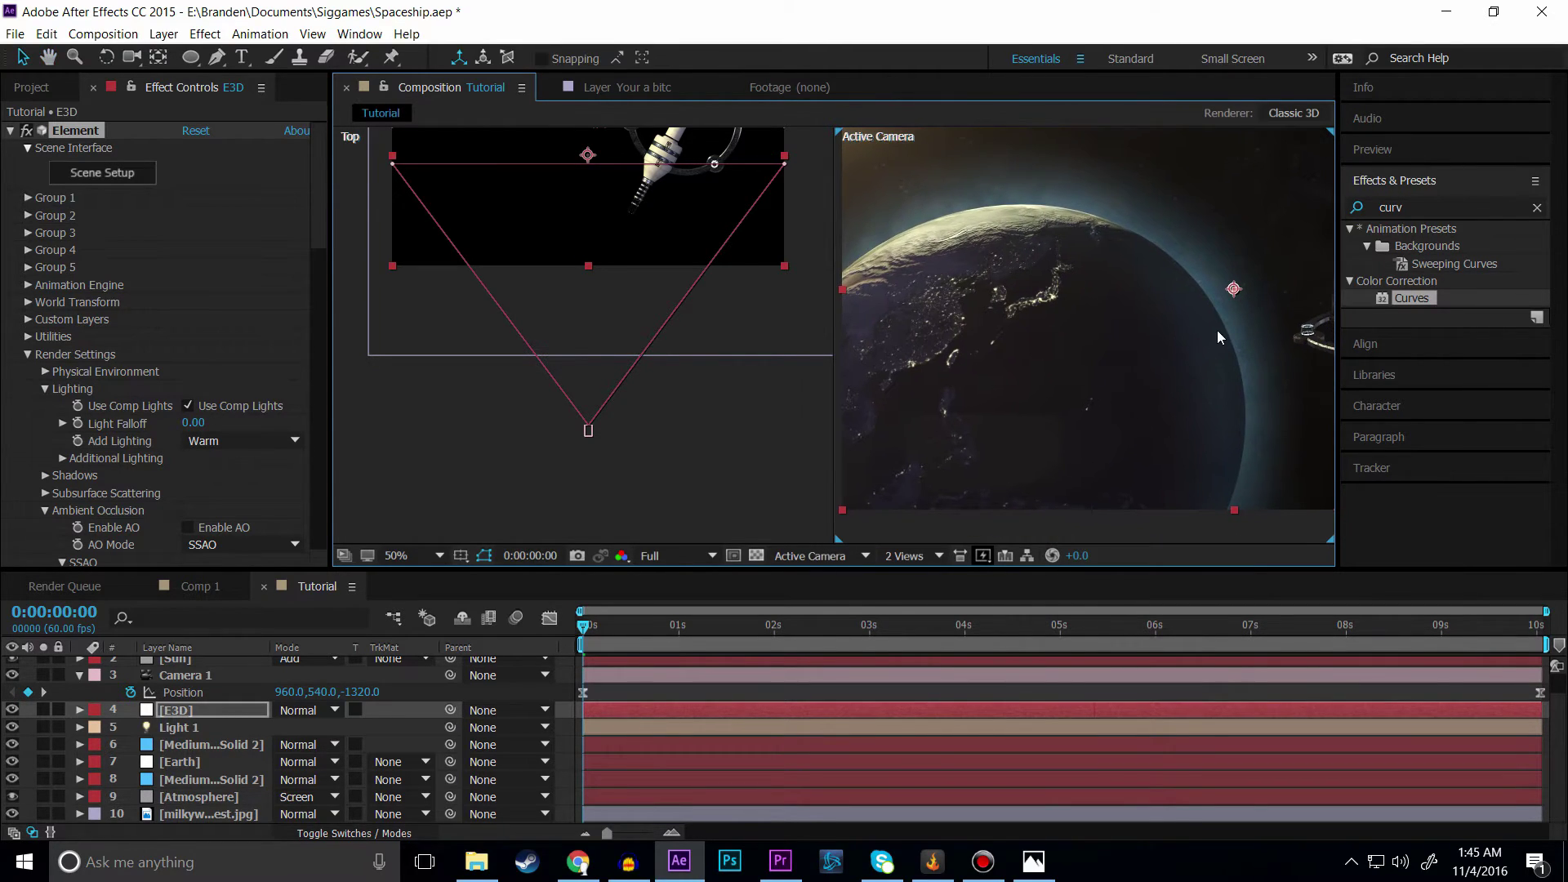
pyautogui.scroll(-1, 1216, 330)
pyautogui.scroll(-1, 1081, 354)
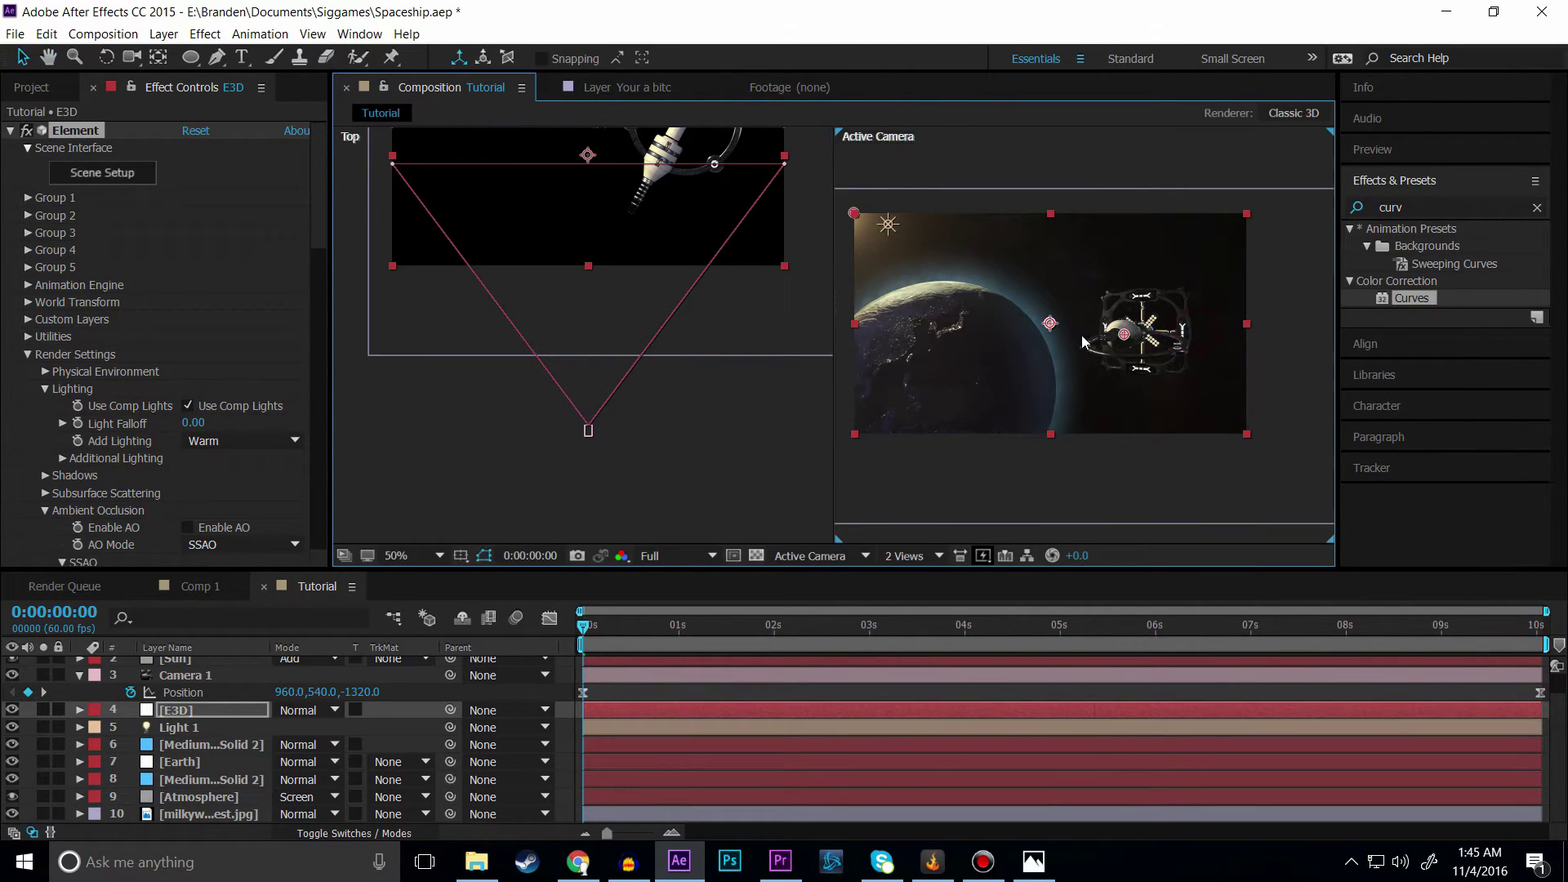
pyautogui.scroll(4, 1082, 335)
pyautogui.moveTo(1081, 335); pyautogui.dragTo(864, 312)
pyautogui.scroll(-1, 1111, 326)
pyautogui.scroll(1, 1110, 326)
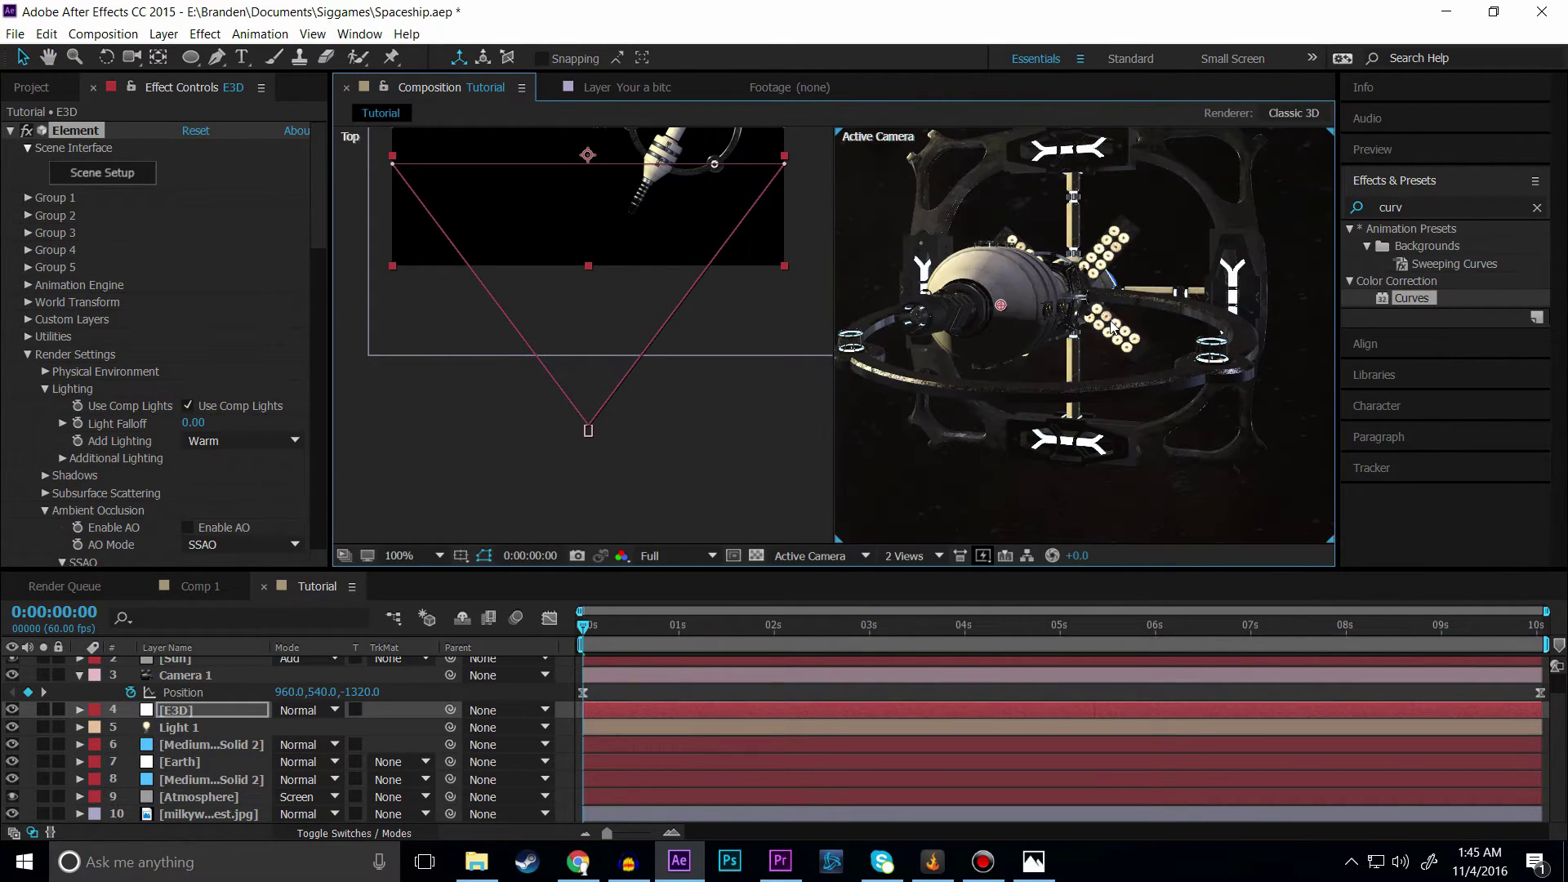
pyautogui.moveTo(926, 343); pyautogui.dragTo(997, 312)
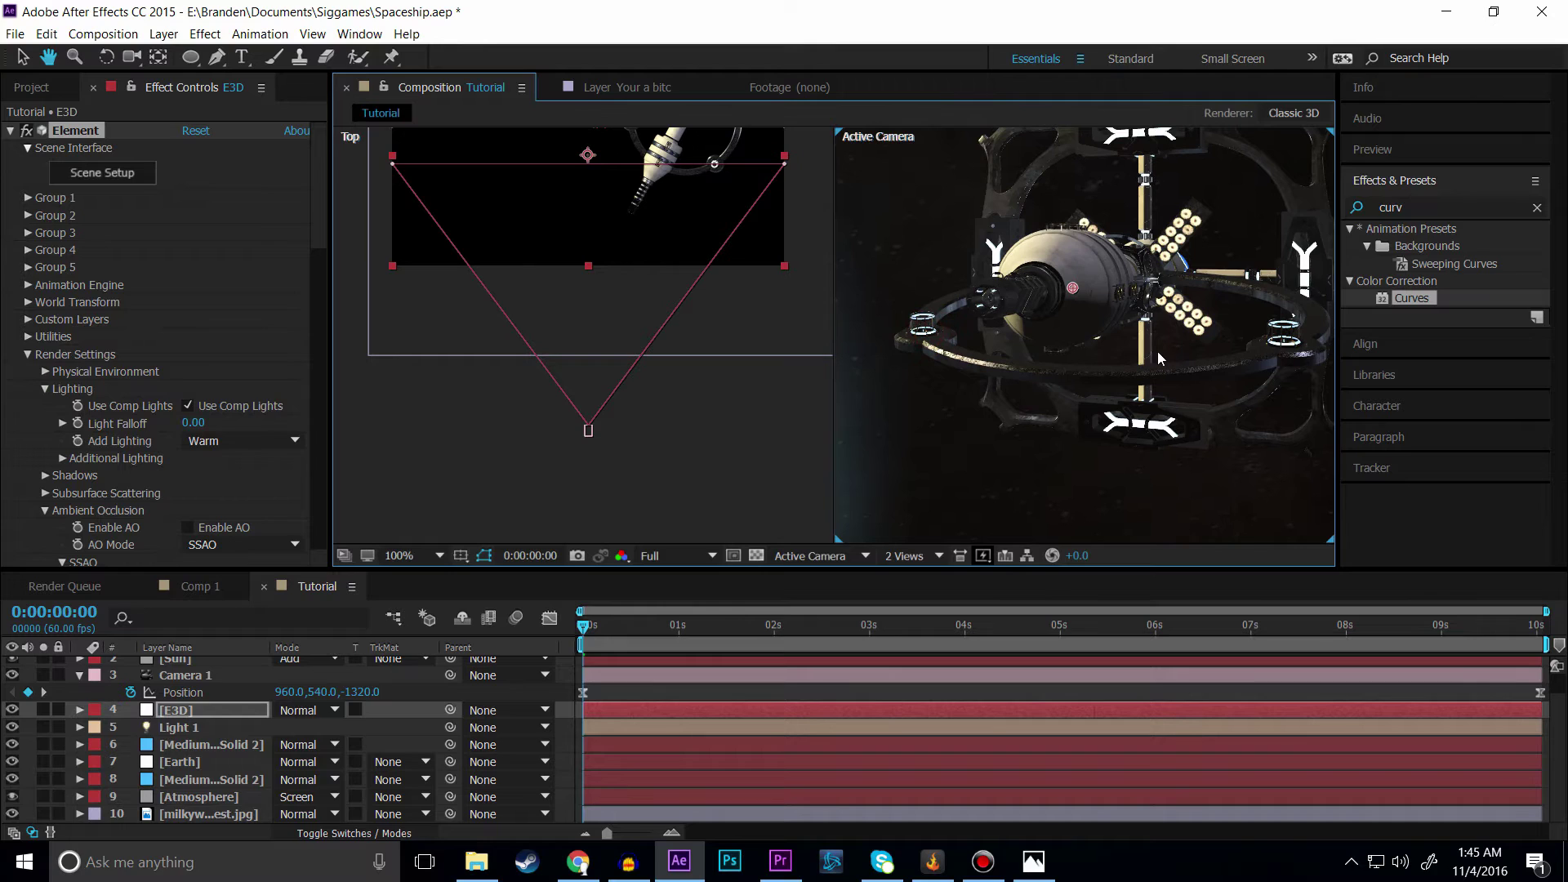
# Step: Collapse Camera 1's properties in the timeline and select the Curves adjustment layer
pyautogui.click(81, 678)
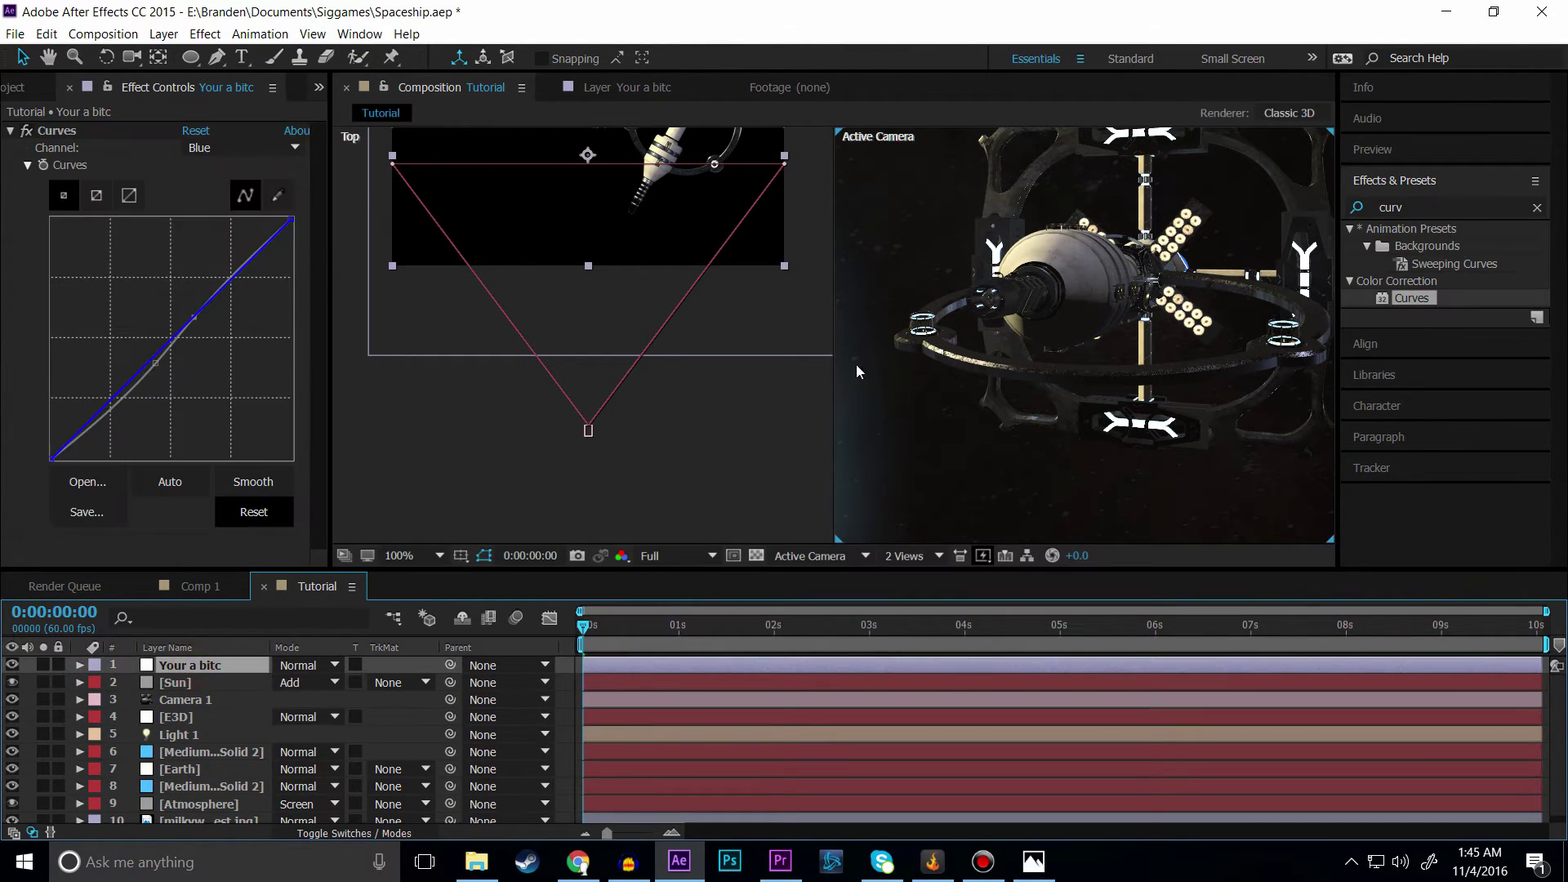
# Step: Try a Glow effect with an intensity of 13.1 on the adjustment layer, and delete the effect again
pyautogui.scroll(-5, 688, 406)
pyautogui.scroll(-2, 976, 354)
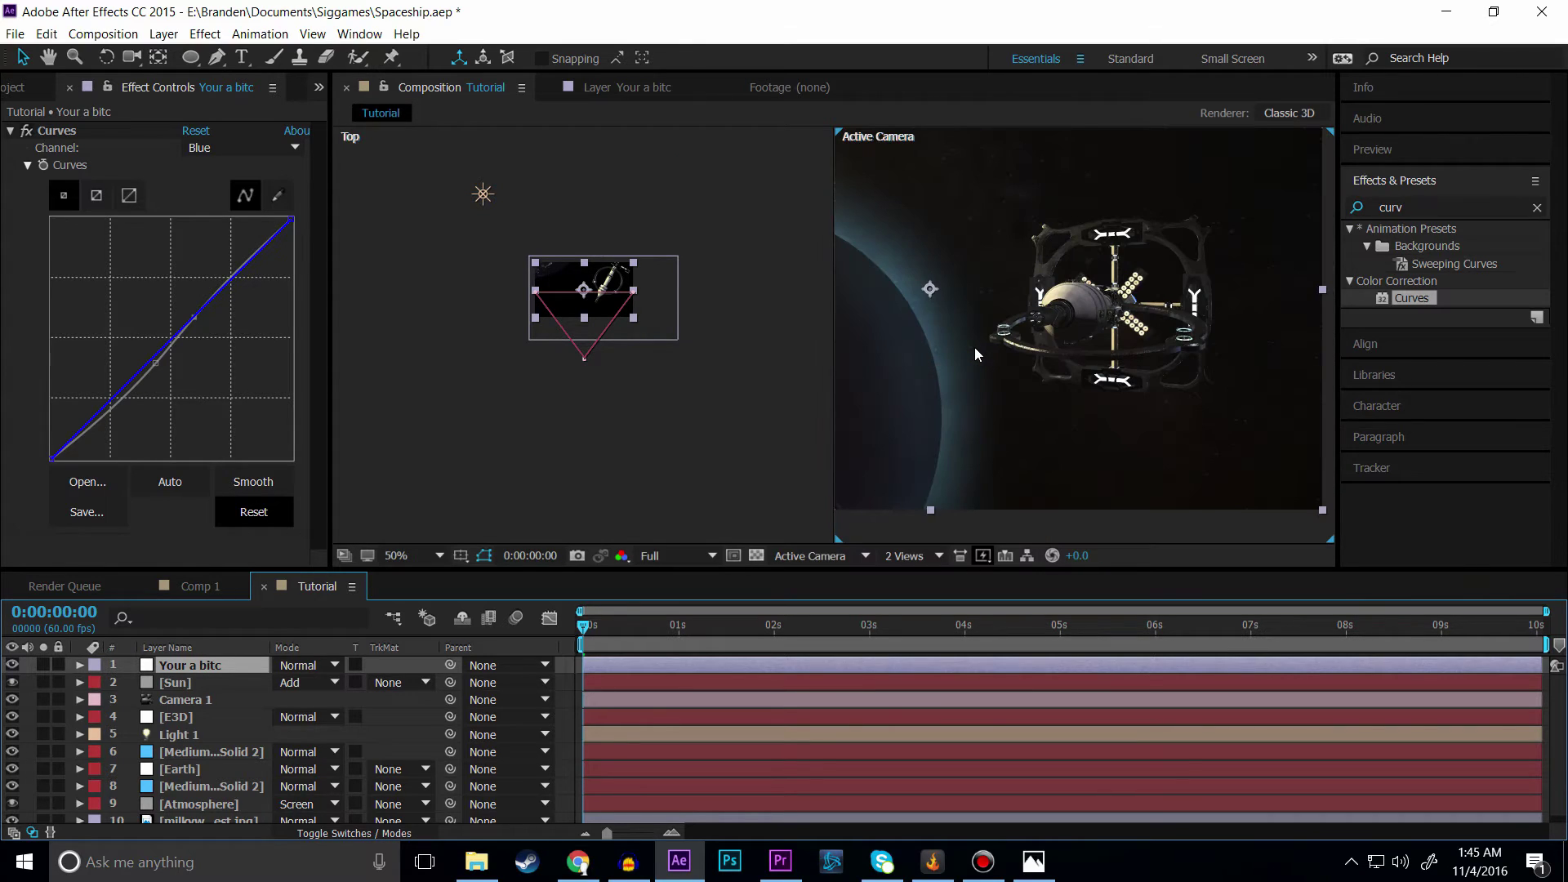
pyautogui.scroll(-4, 983, 299)
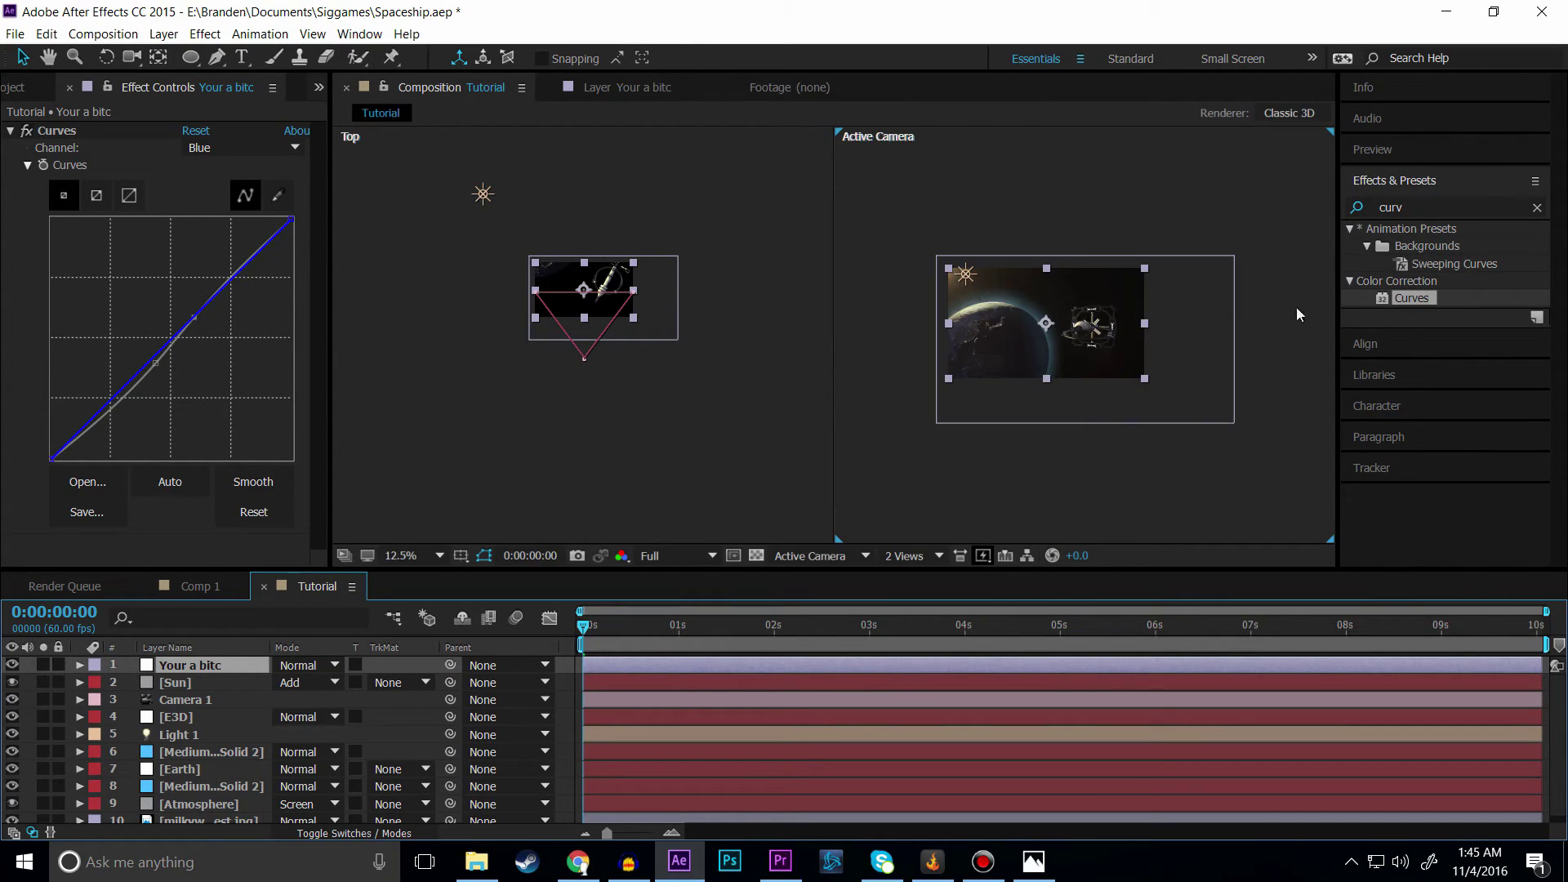
pyautogui.click(1424, 206)
pyautogui.write('glow')
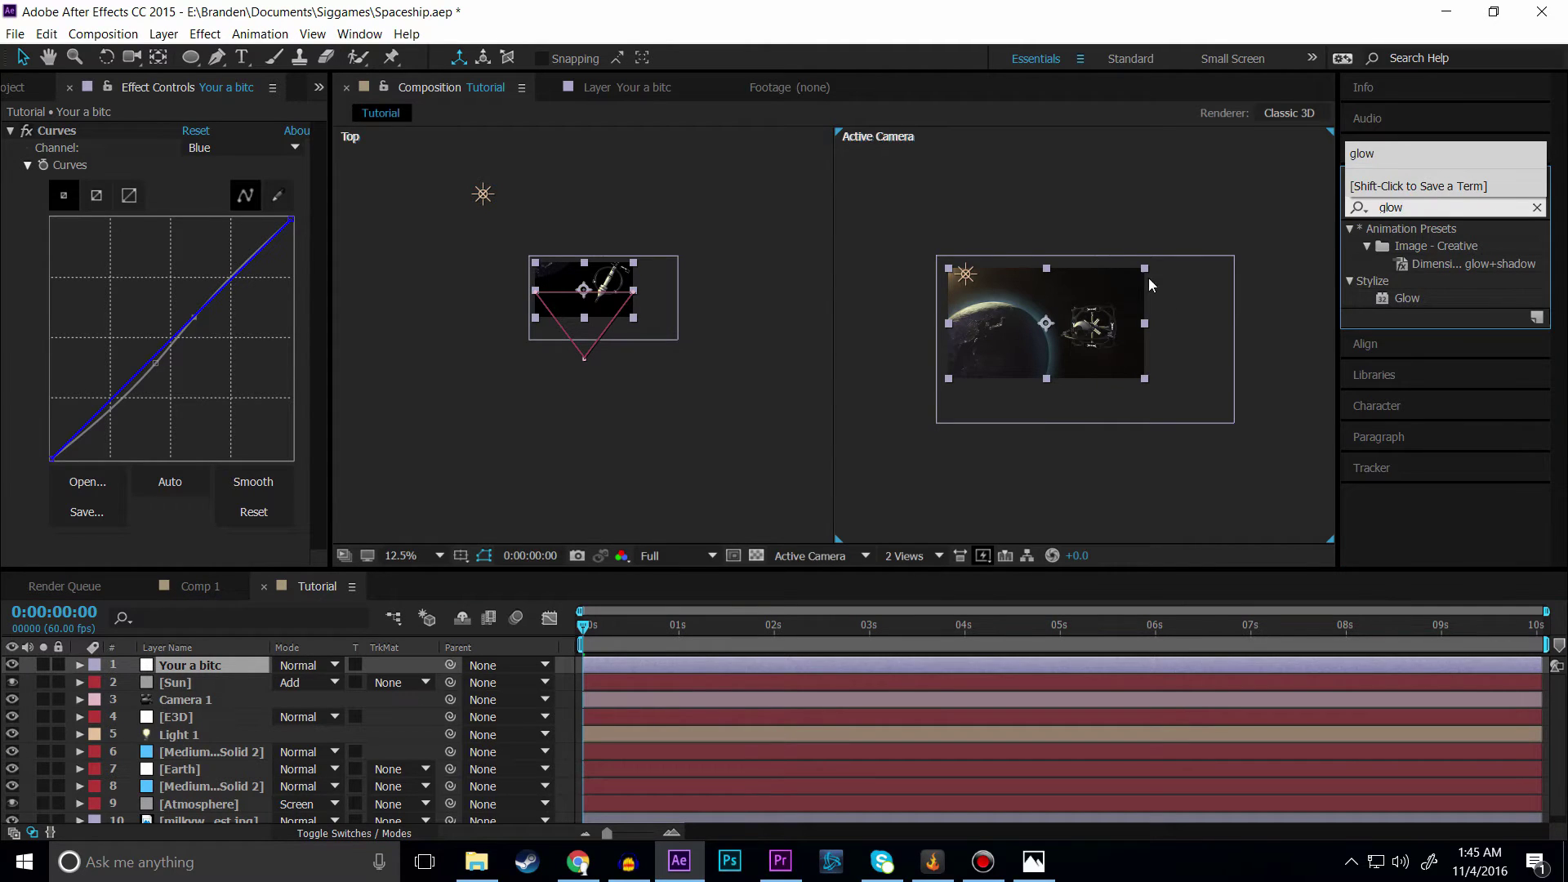
pyautogui.doubleClick(1407, 298)
pyautogui.moveTo(190, 343); pyautogui.dragTo(209, 344)
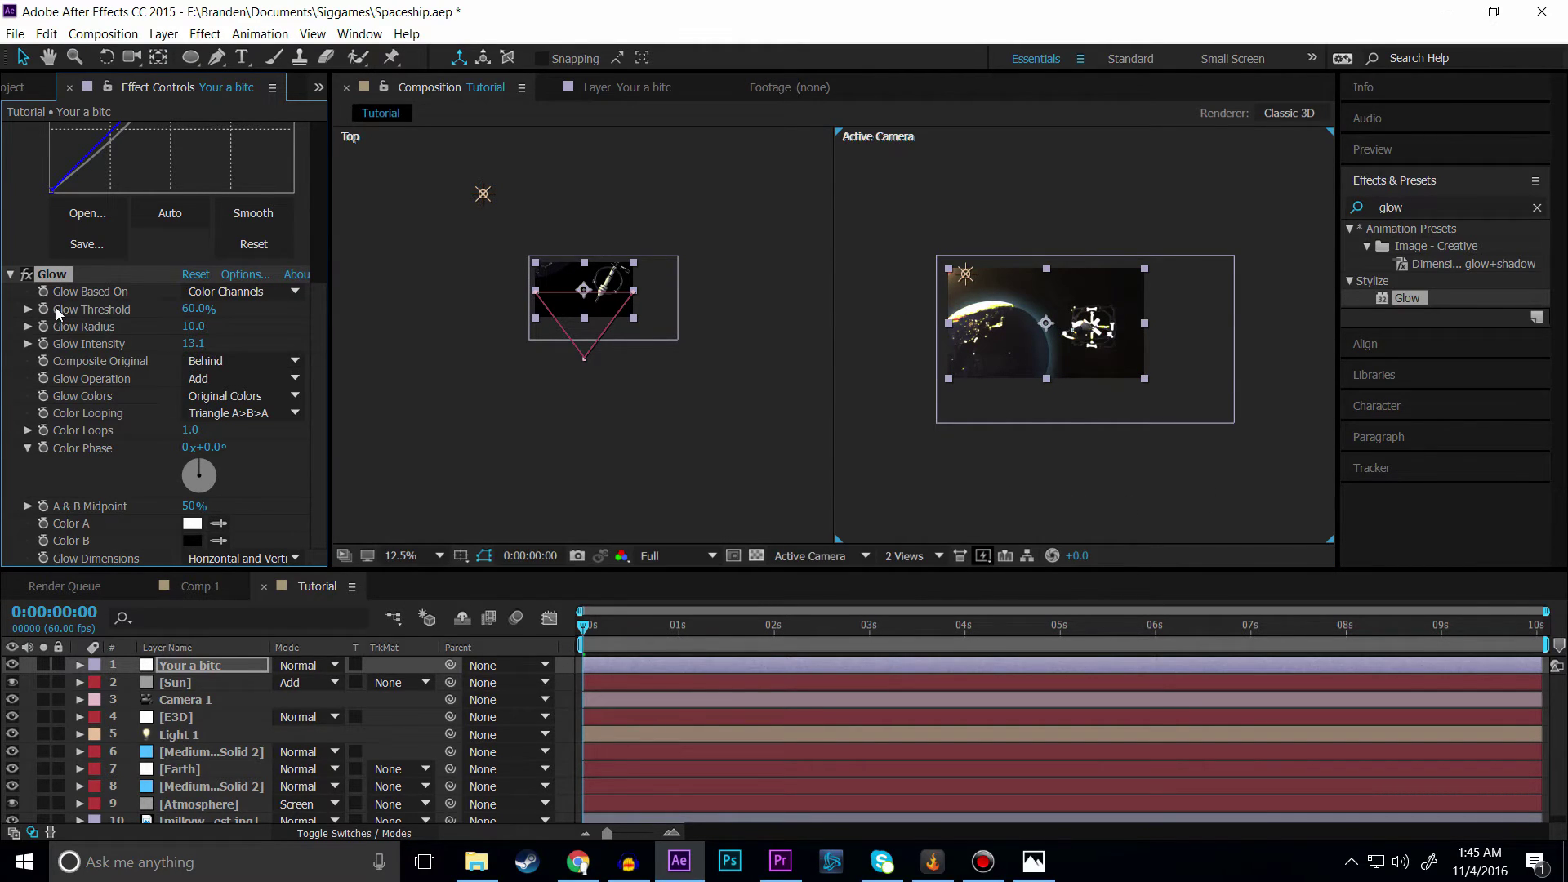
pyautogui.press('Delete')
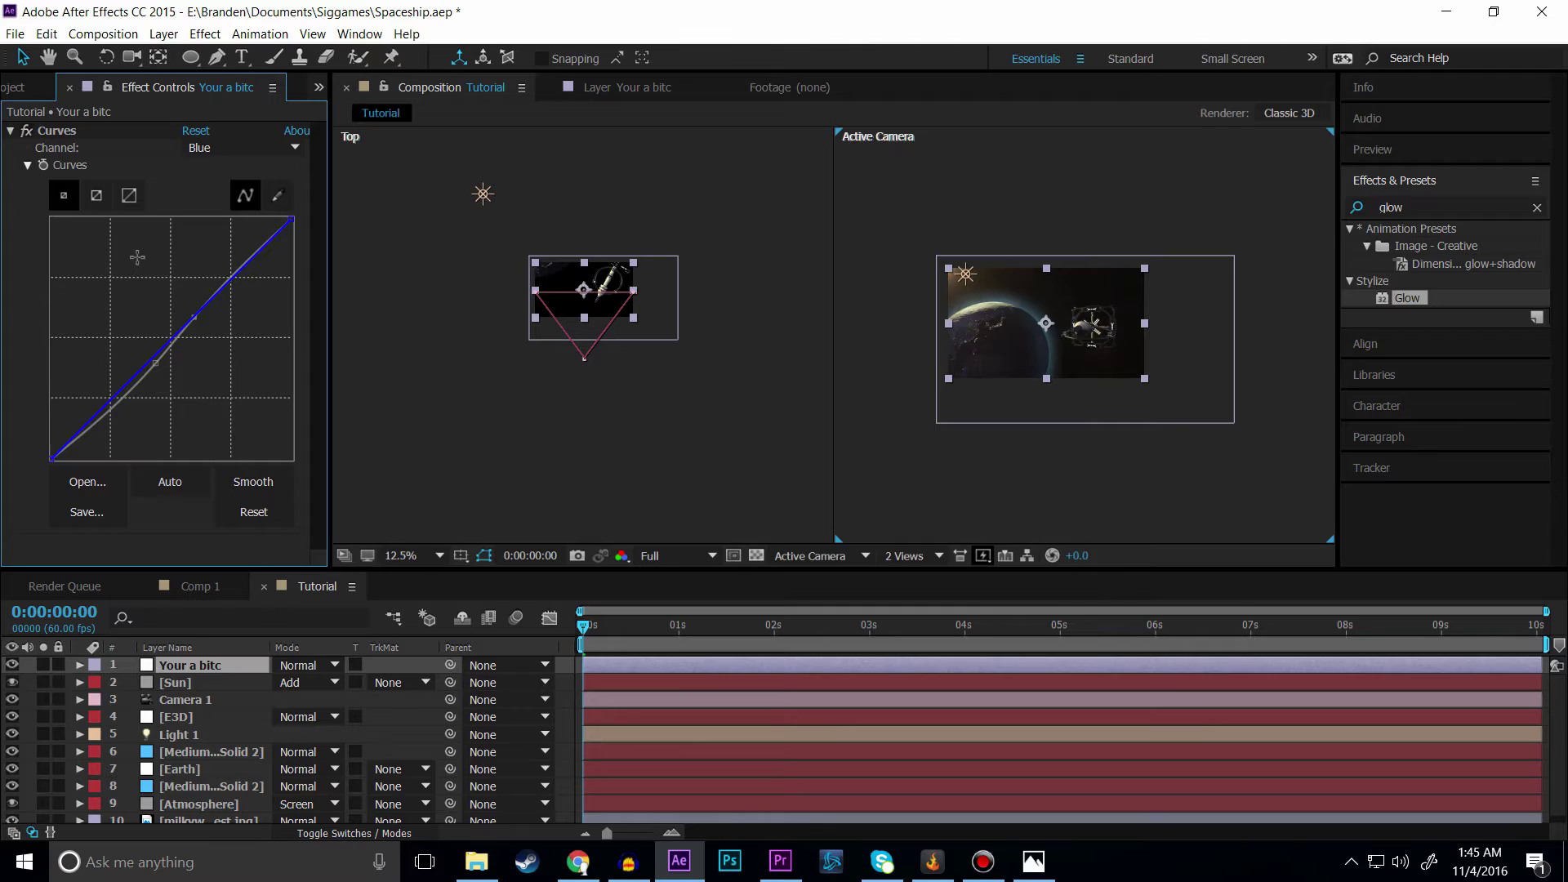
# Step: Collapse the adjustment layer's Curves effect, and fold up the expanded groups below Lighting in the E3D layer's Render Settings
pyautogui.click(11, 130)
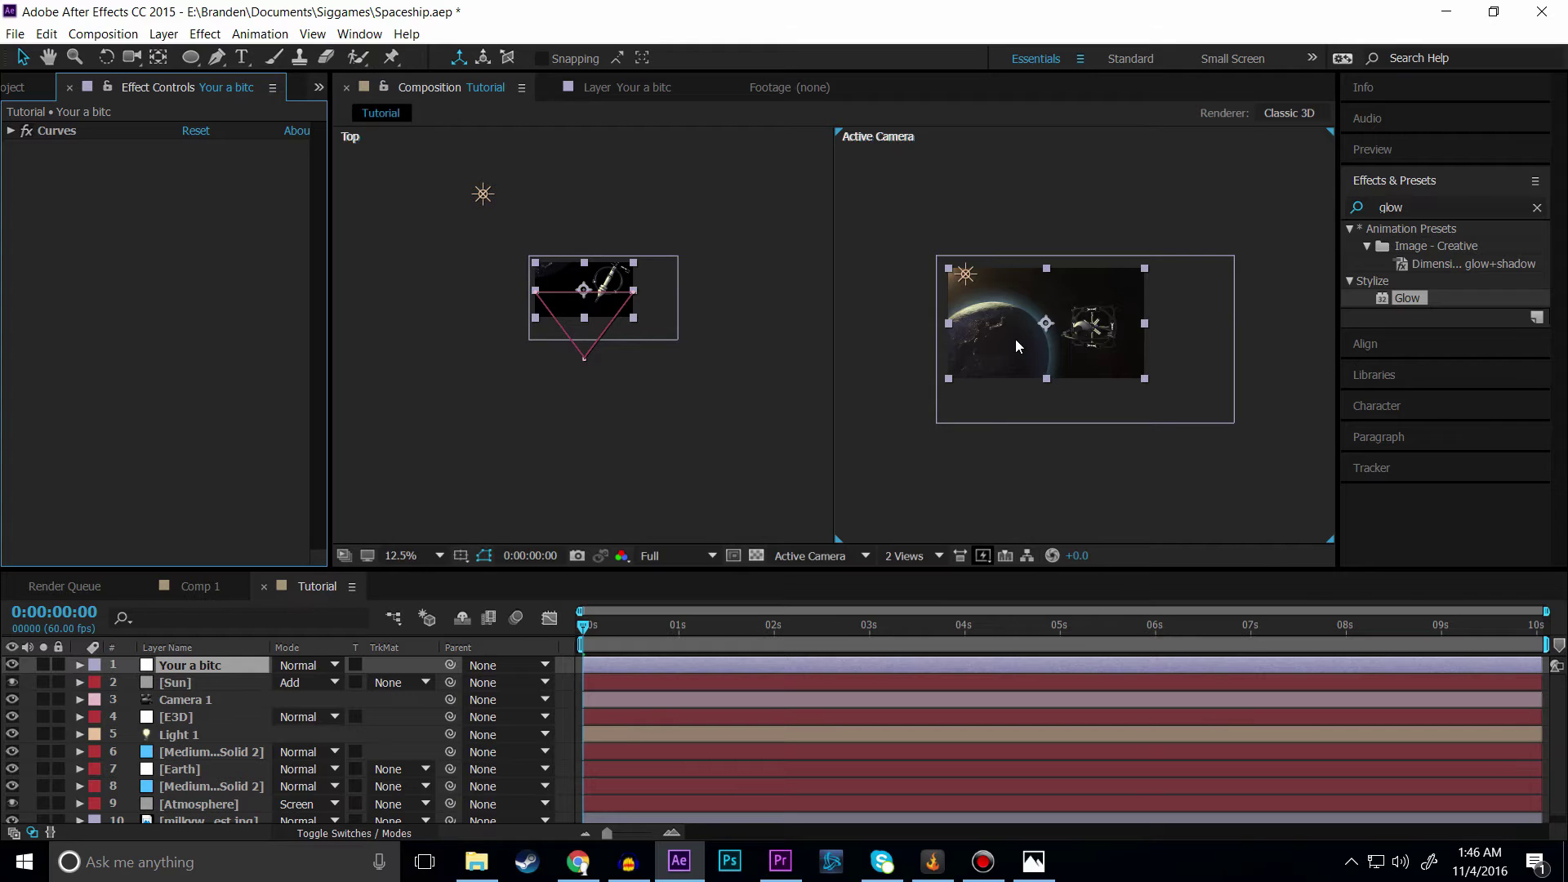
pyautogui.scroll(6, 1021, 312)
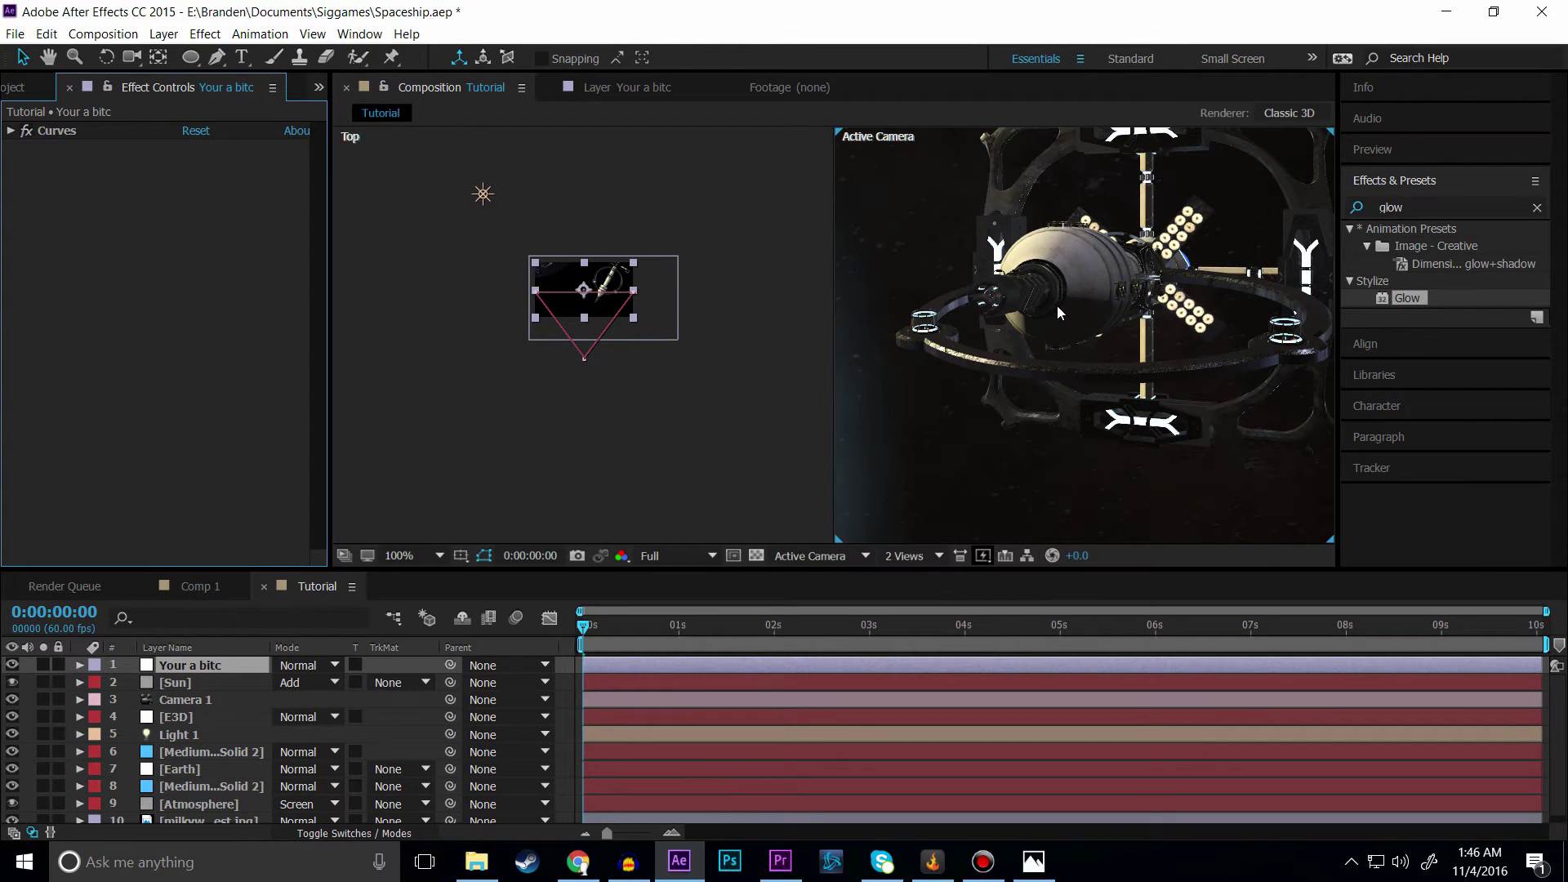
pyautogui.scroll(-4, 1057, 306)
pyautogui.click(187, 716)
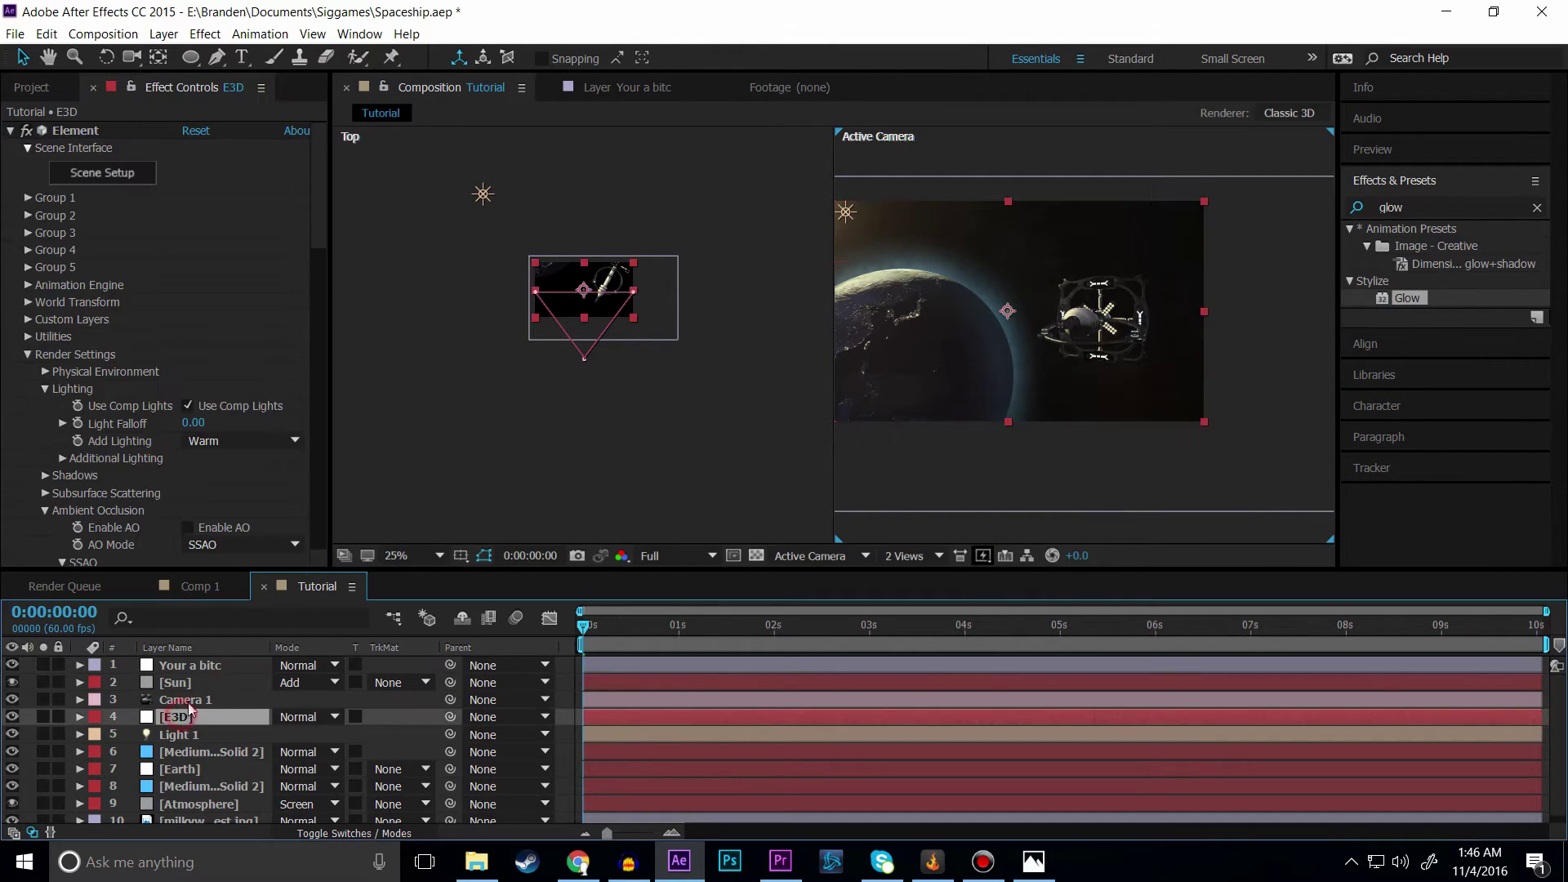
pyautogui.scroll(-5, 114, 425)
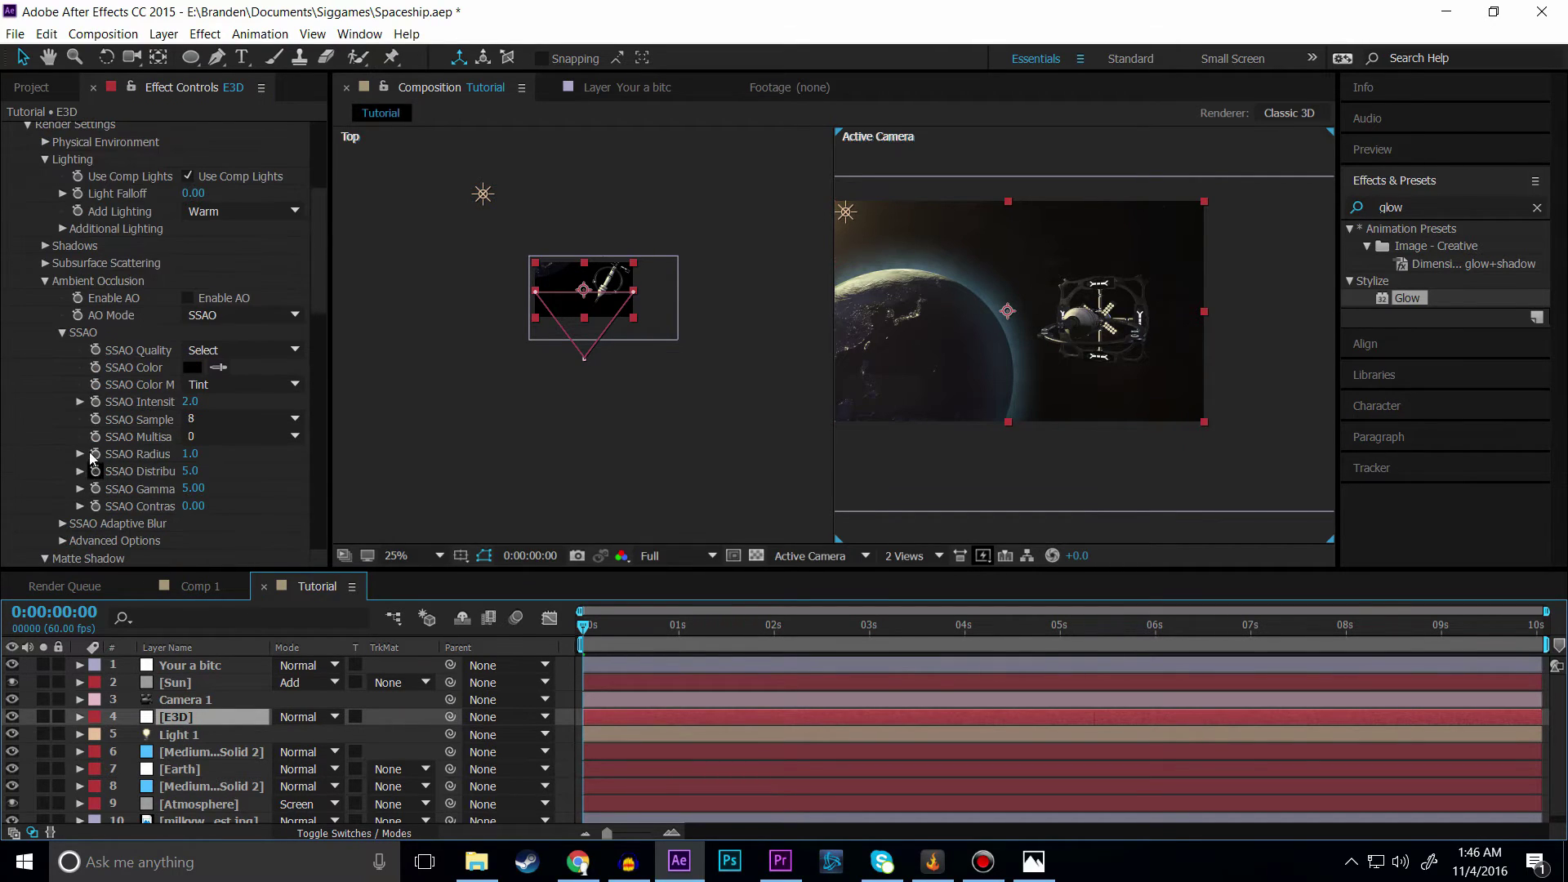
pyautogui.click(44, 326)
pyautogui.click(45, 345)
pyautogui.click(44, 361)
pyautogui.click(45, 379)
pyautogui.click(45, 396)
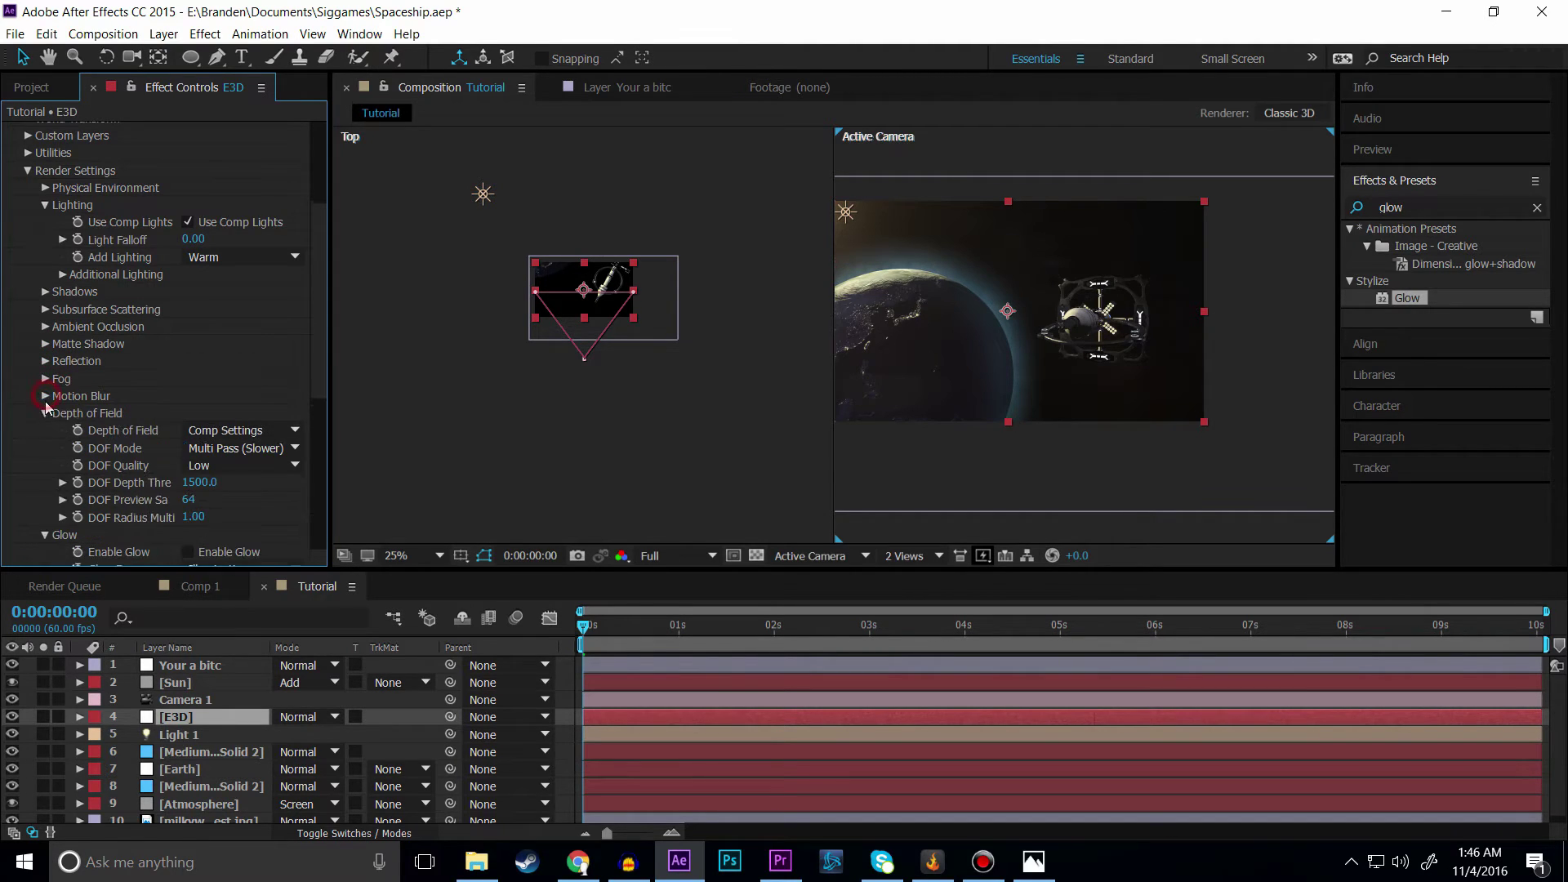
pyautogui.click(45, 414)
pyautogui.click(45, 431)
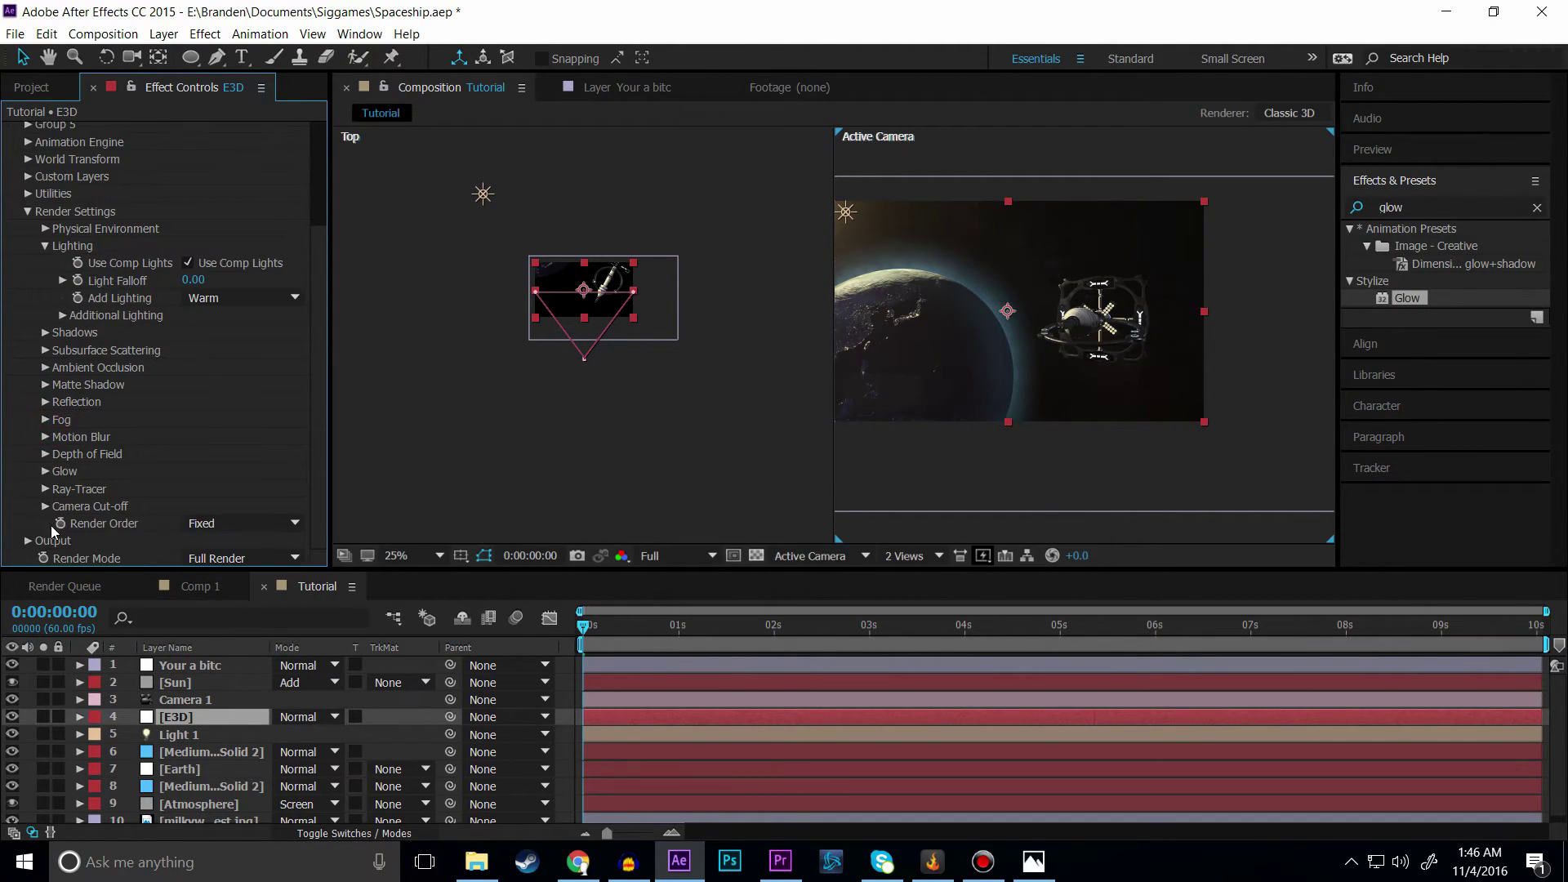
# Step: Enable Glow in the E3D layer's Render Settings and compare the spaceship's lights with it off and on
pyautogui.click(45, 471)
pyautogui.scroll(-5, 121, 468)
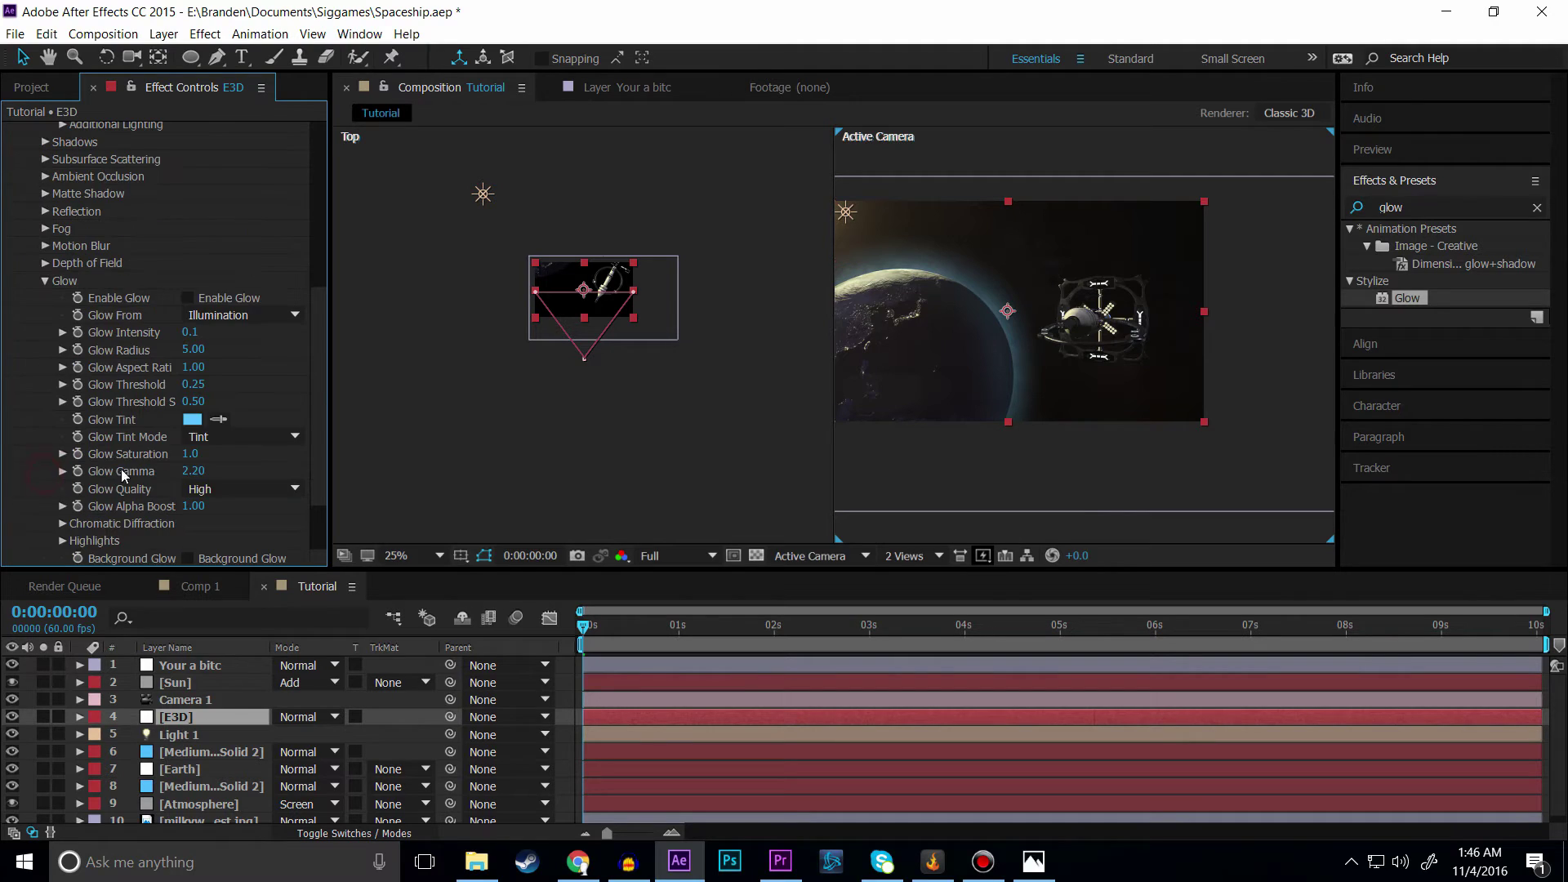
pyautogui.click(187, 298)
pyautogui.scroll(4, 1091, 310)
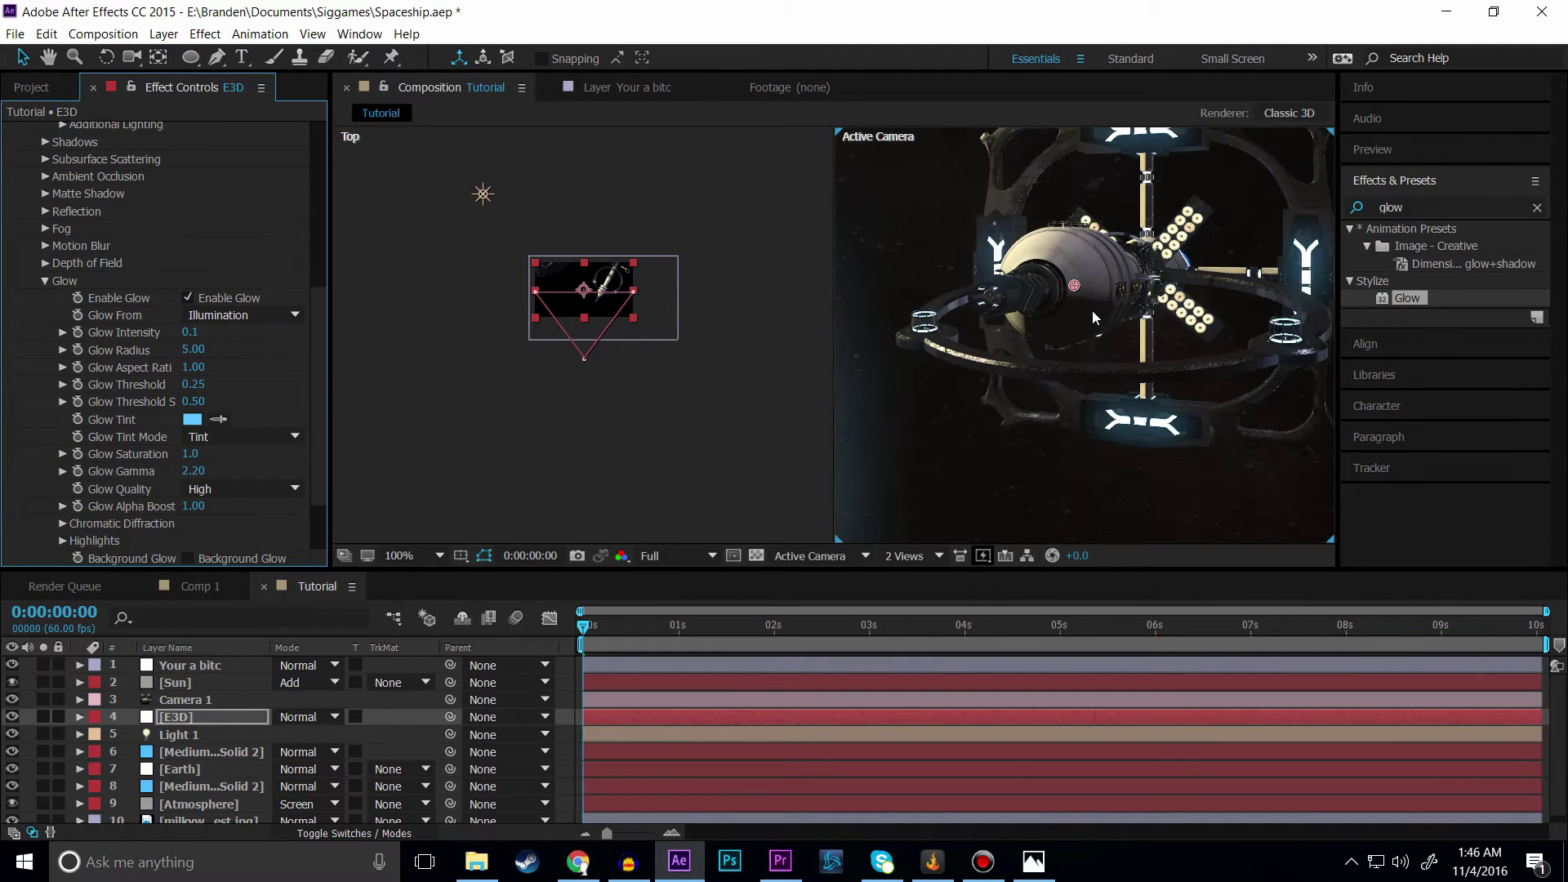
pyautogui.moveTo(1293, 330); pyautogui.dragTo(1146, 342)
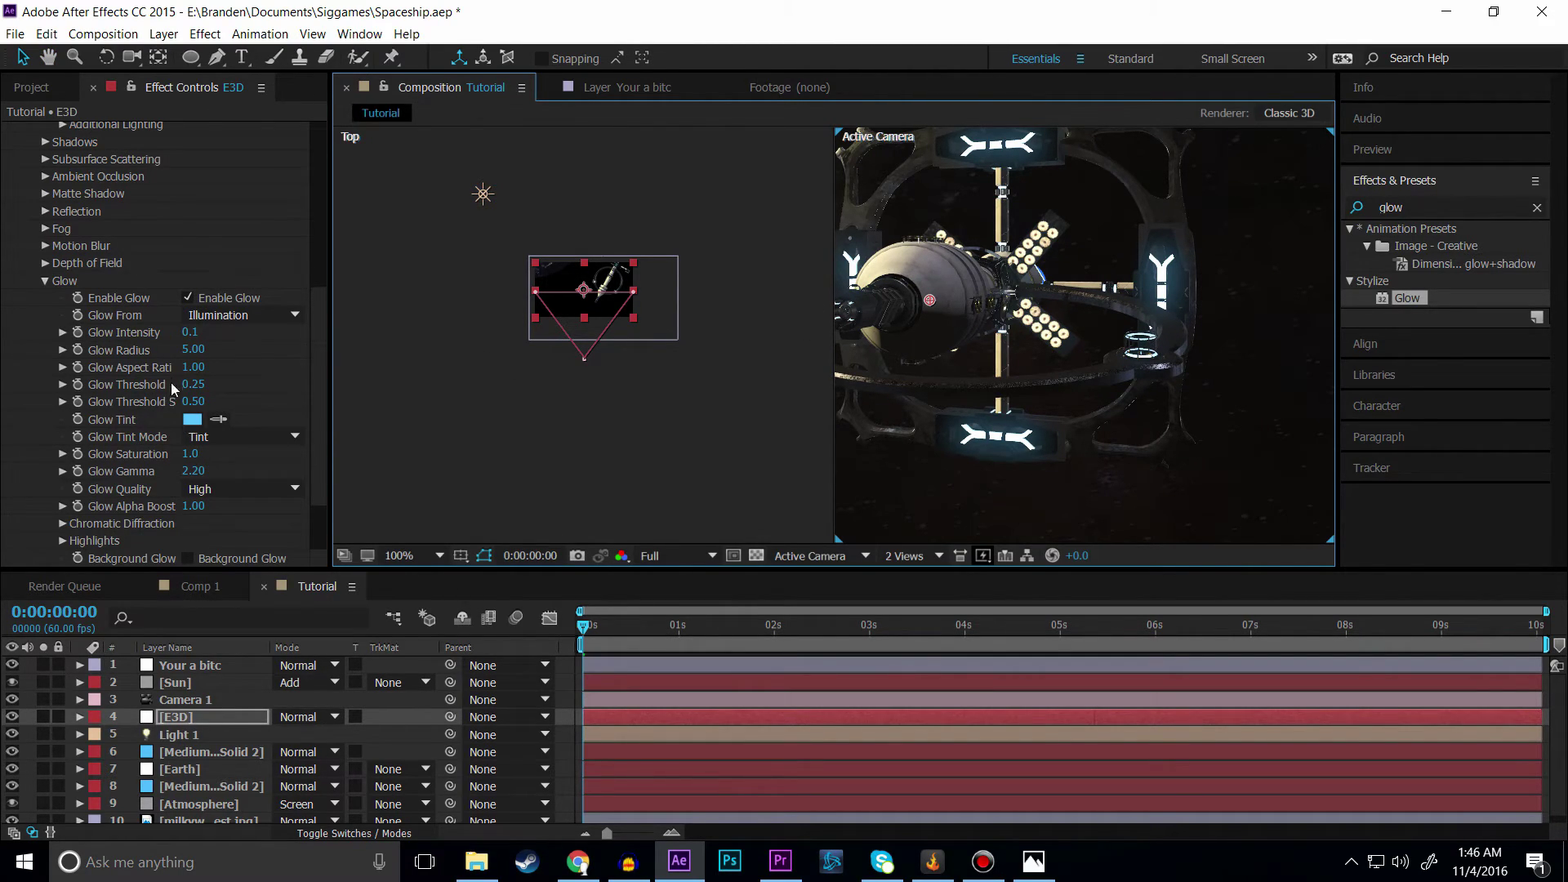
pyautogui.click(187, 299)
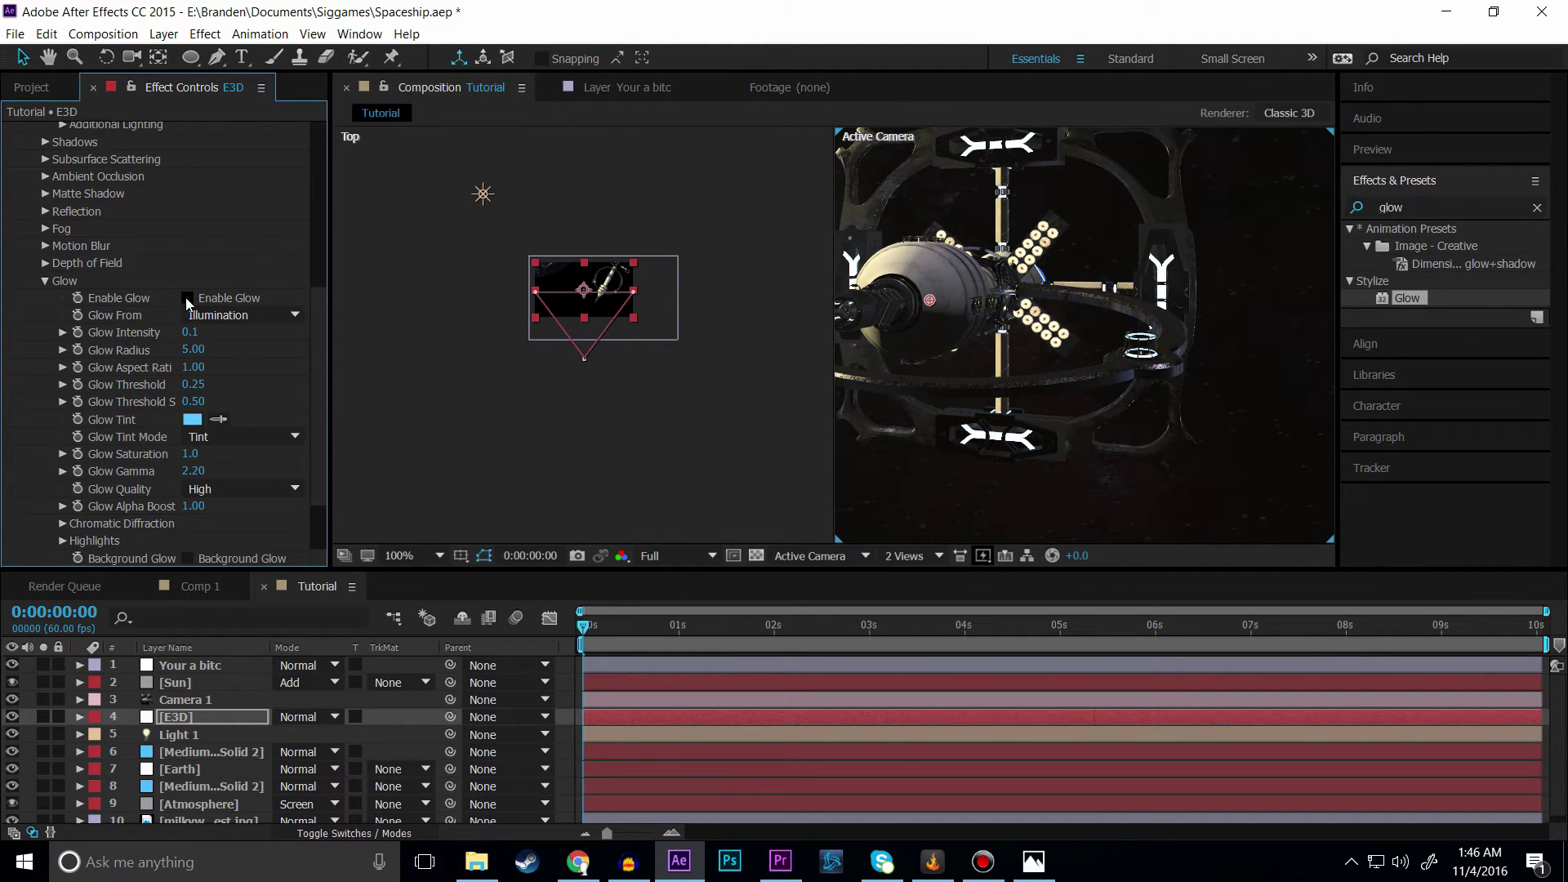
pyautogui.click(187, 299)
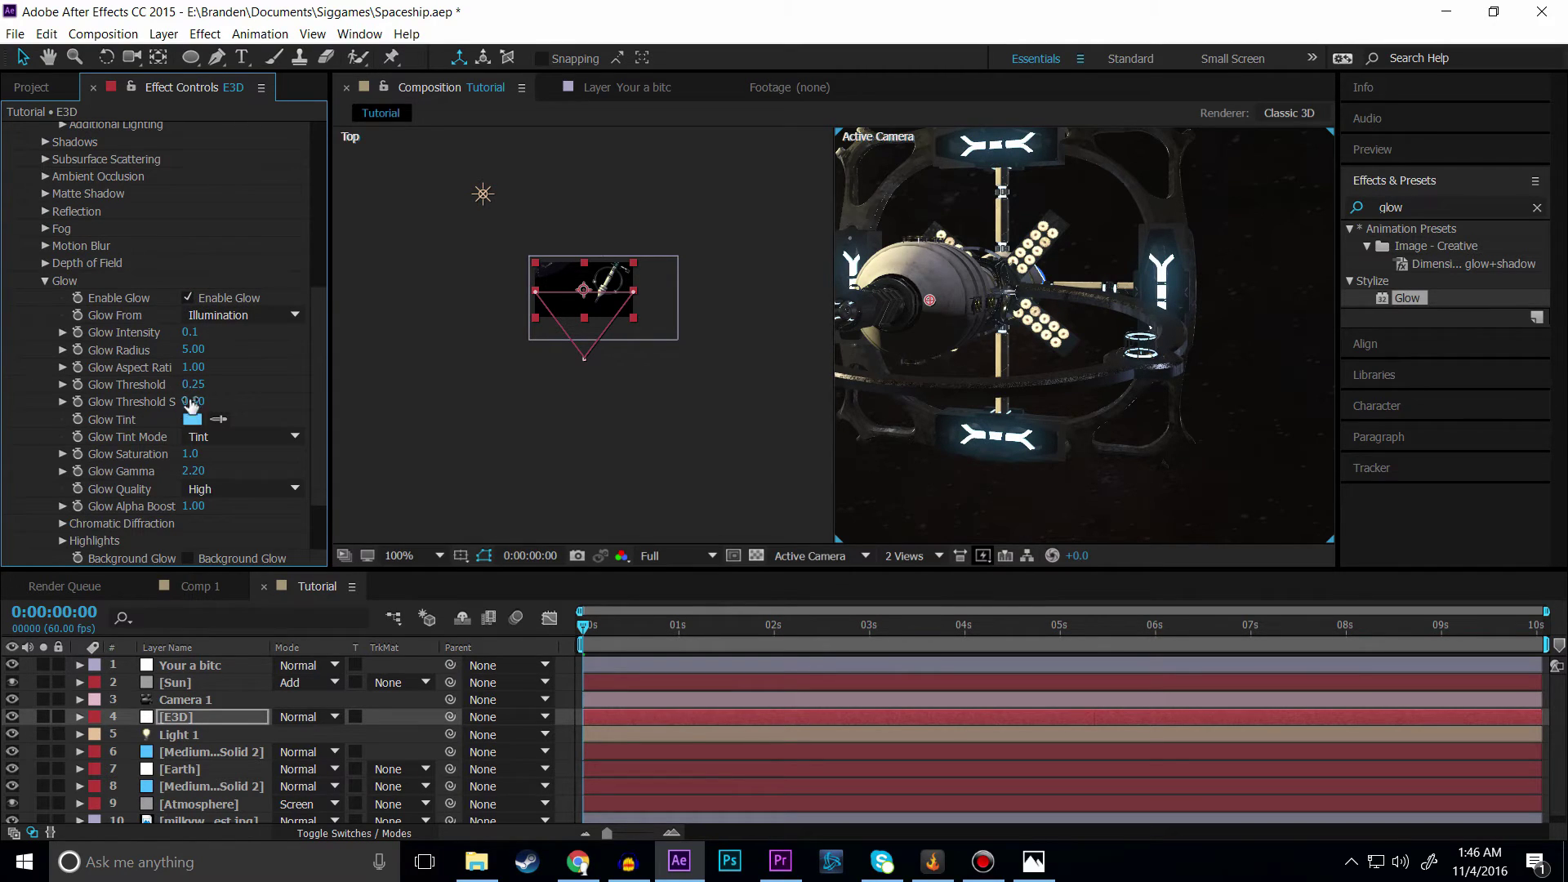
# Step: Set E3D's Glow Radius to 7.10, try a Glow Intensity of 13.3, and undo the intensity change and accidental layer moves
pyautogui.moveTo(194, 350); pyautogui.dragTo(327, 360)
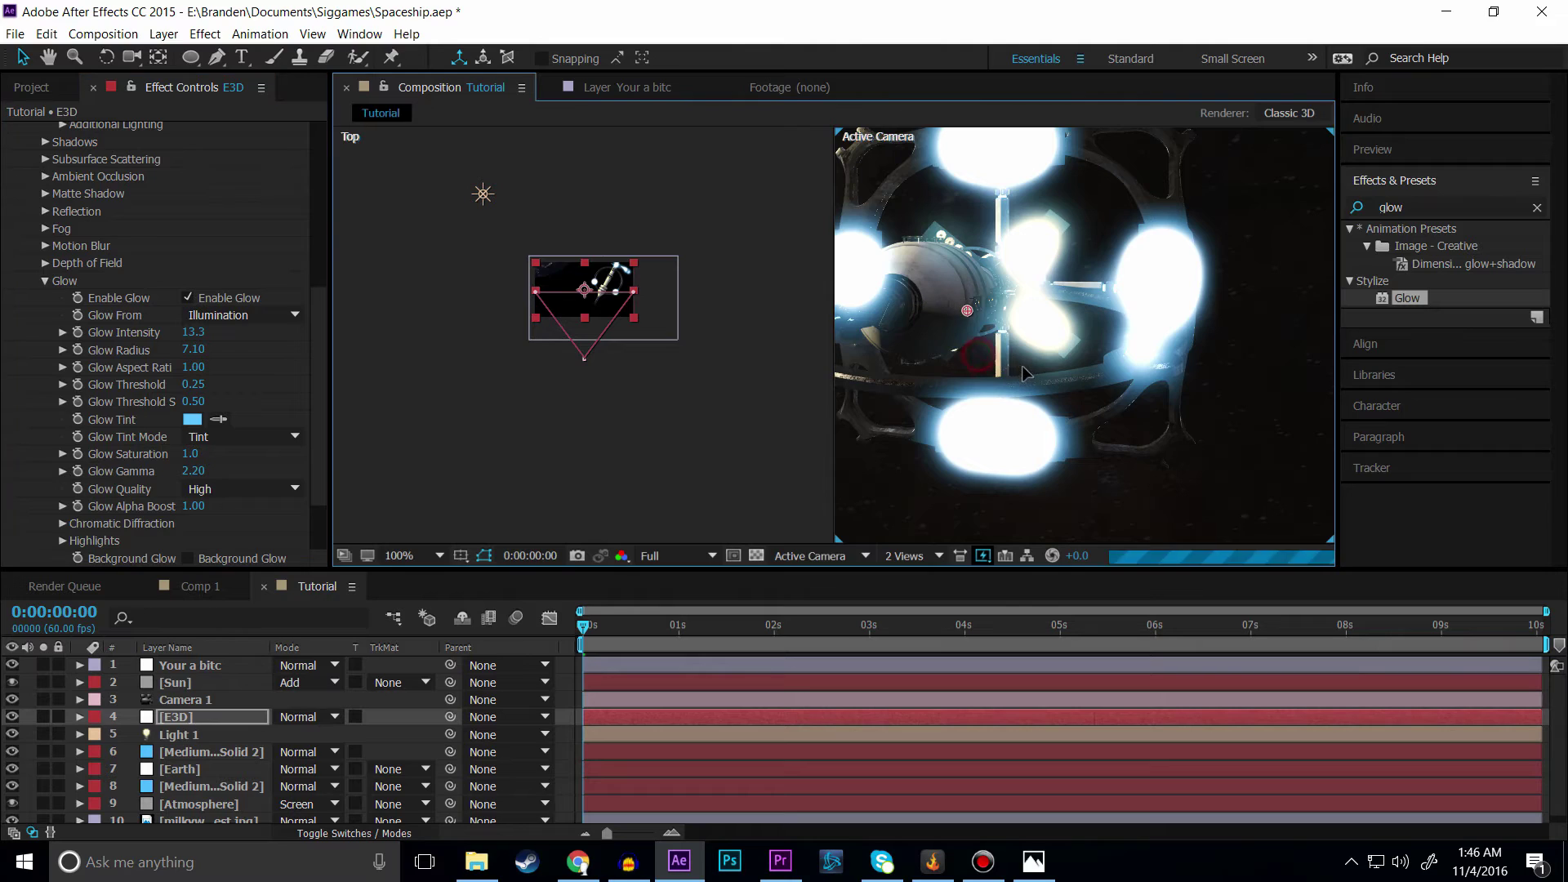
pyautogui.moveTo(1020, 365); pyautogui.dragTo(1024, 369)
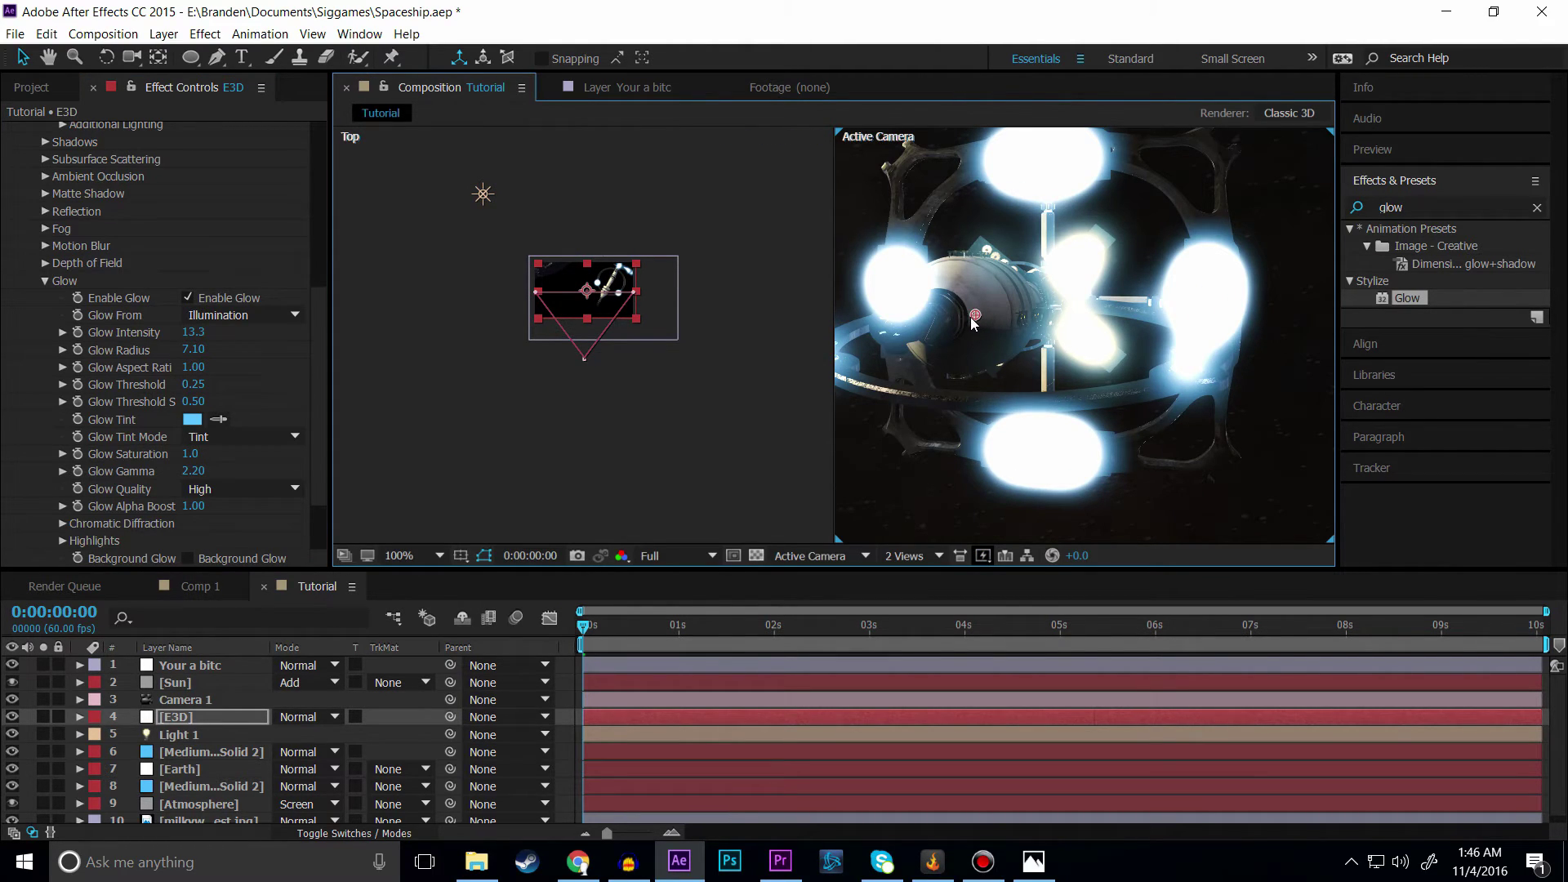
pyautogui.moveTo(970, 316); pyautogui.dragTo(991, 355)
pyautogui.hotkey('ctrl', 'z')
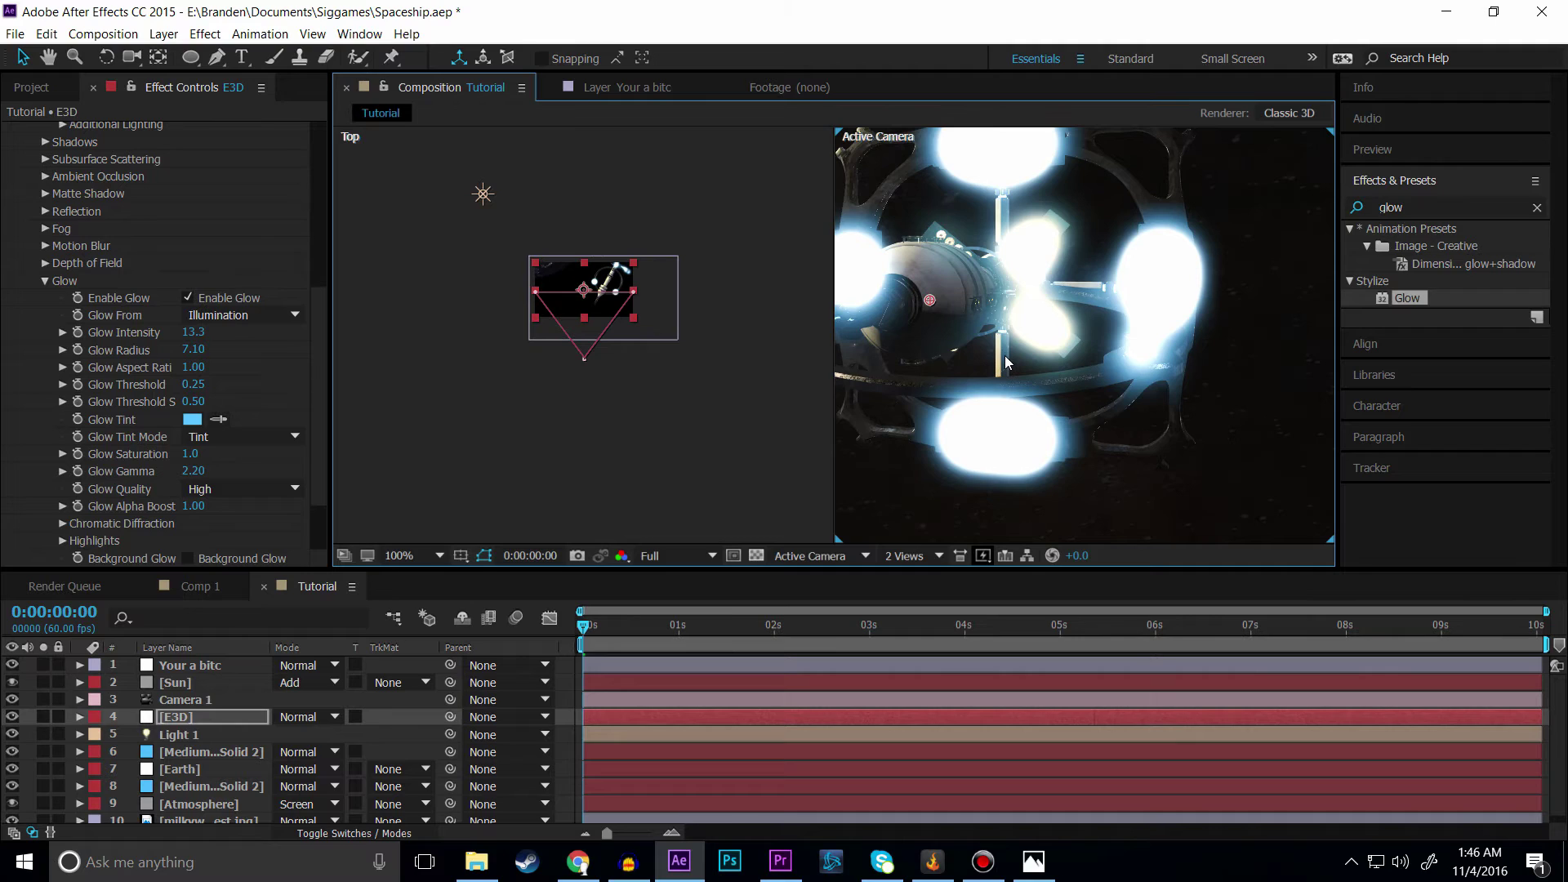
pyautogui.hotkey('ctrl', 'z')
# Step: Examine the glowing spaceship and Earth up close and as a whole scene in the Active Camera view
pyautogui.press('h')
pyautogui.moveTo(952, 348); pyautogui.dragTo(1049, 344)
pyautogui.scroll(-3, 1049, 344)
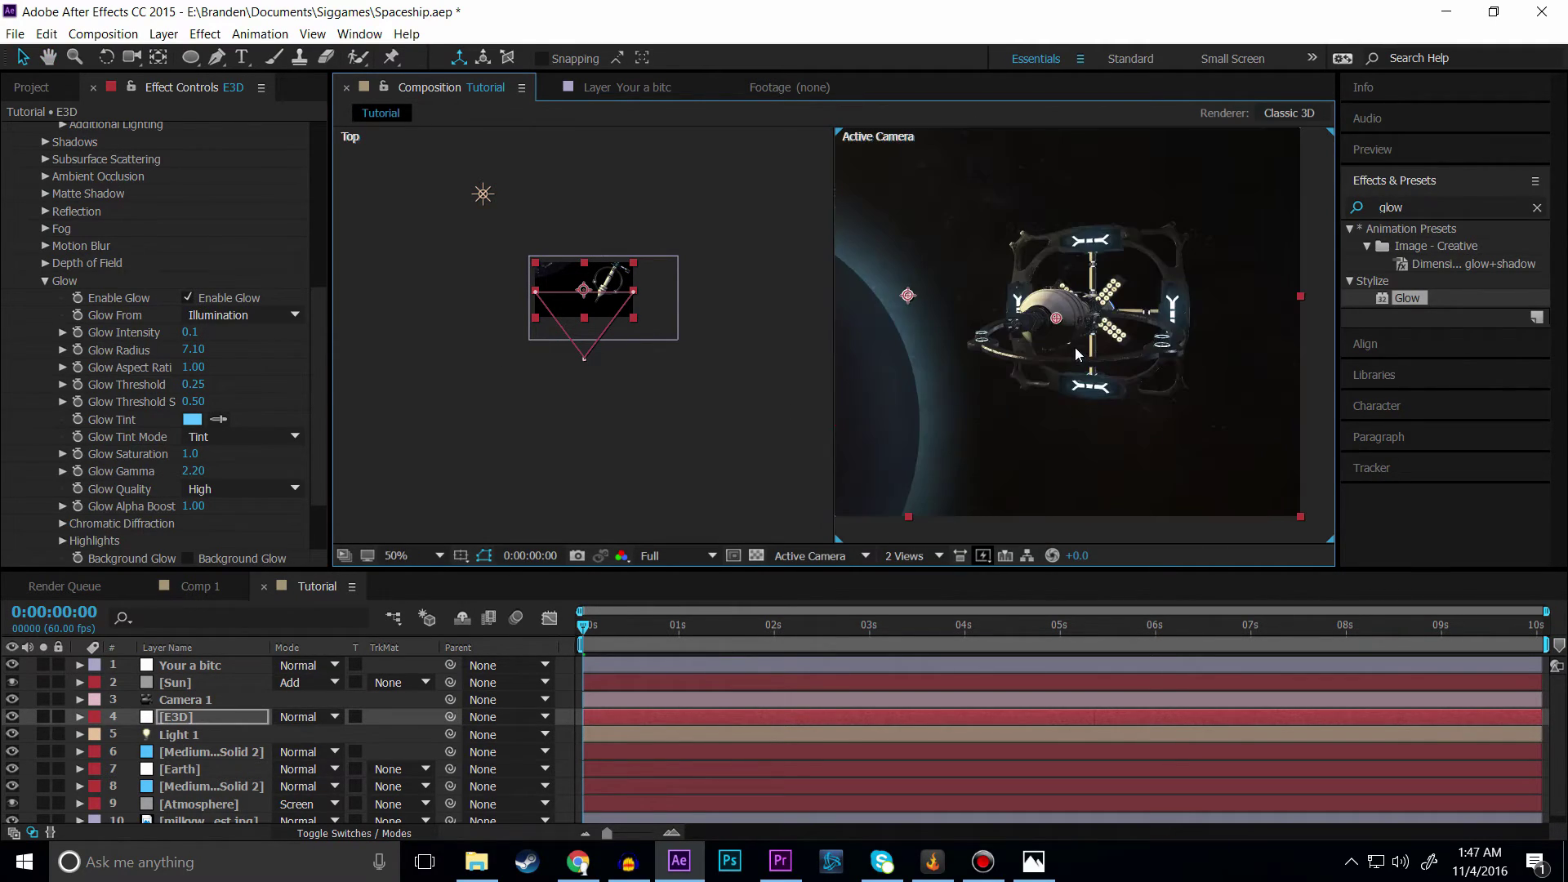
pyautogui.scroll(1, 1162, 313)
pyautogui.moveTo(1153, 288); pyautogui.dragTo(1342, 299)
pyautogui.moveTo(1136, 305); pyautogui.dragTo(927, 361)
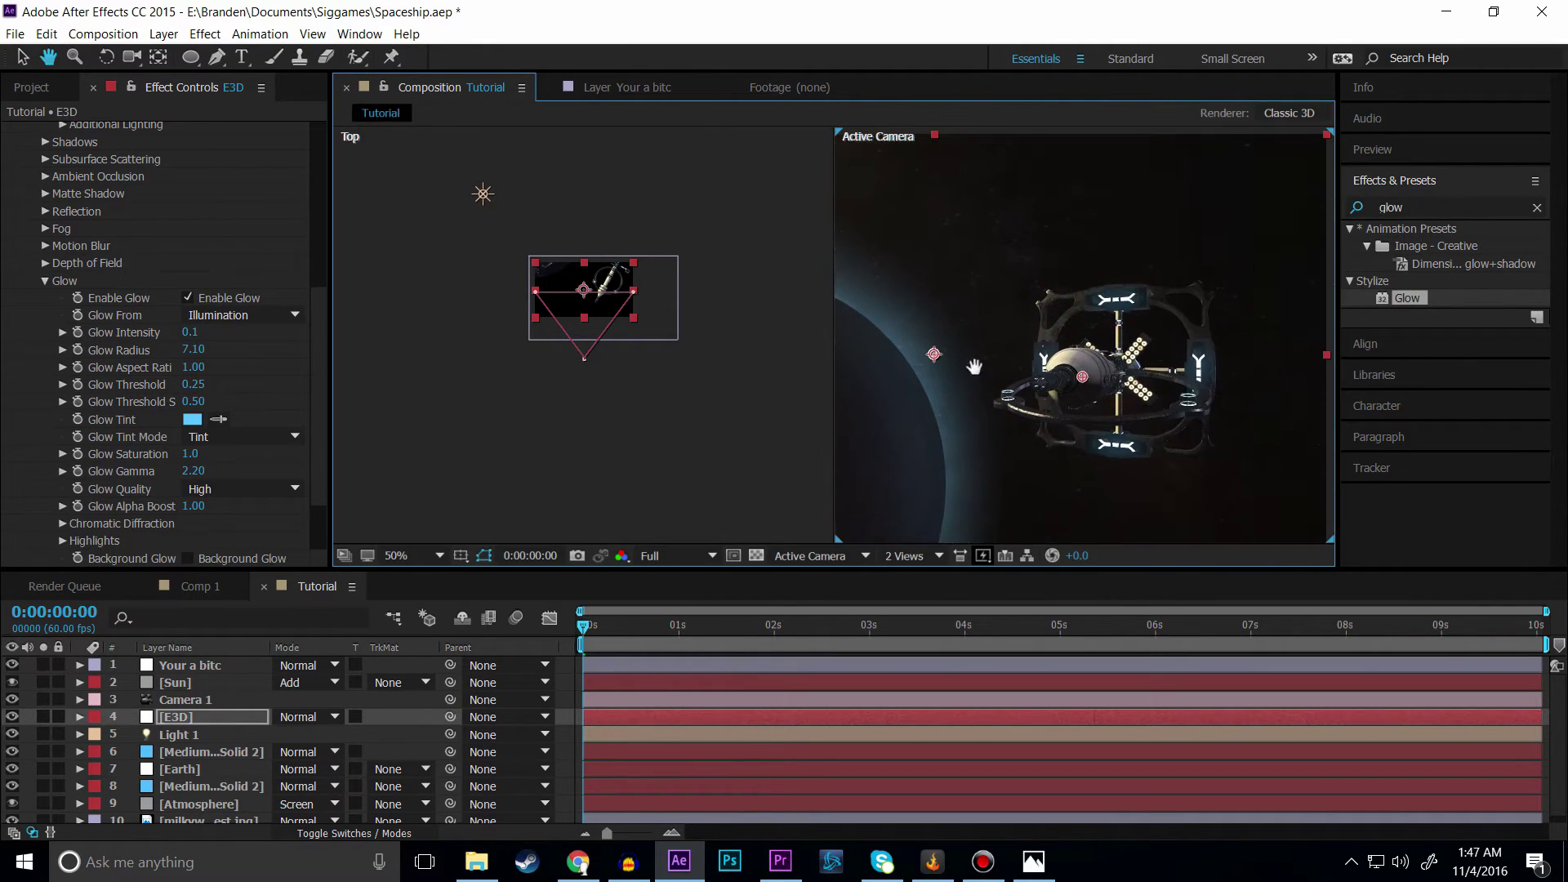
pyautogui.press('v')
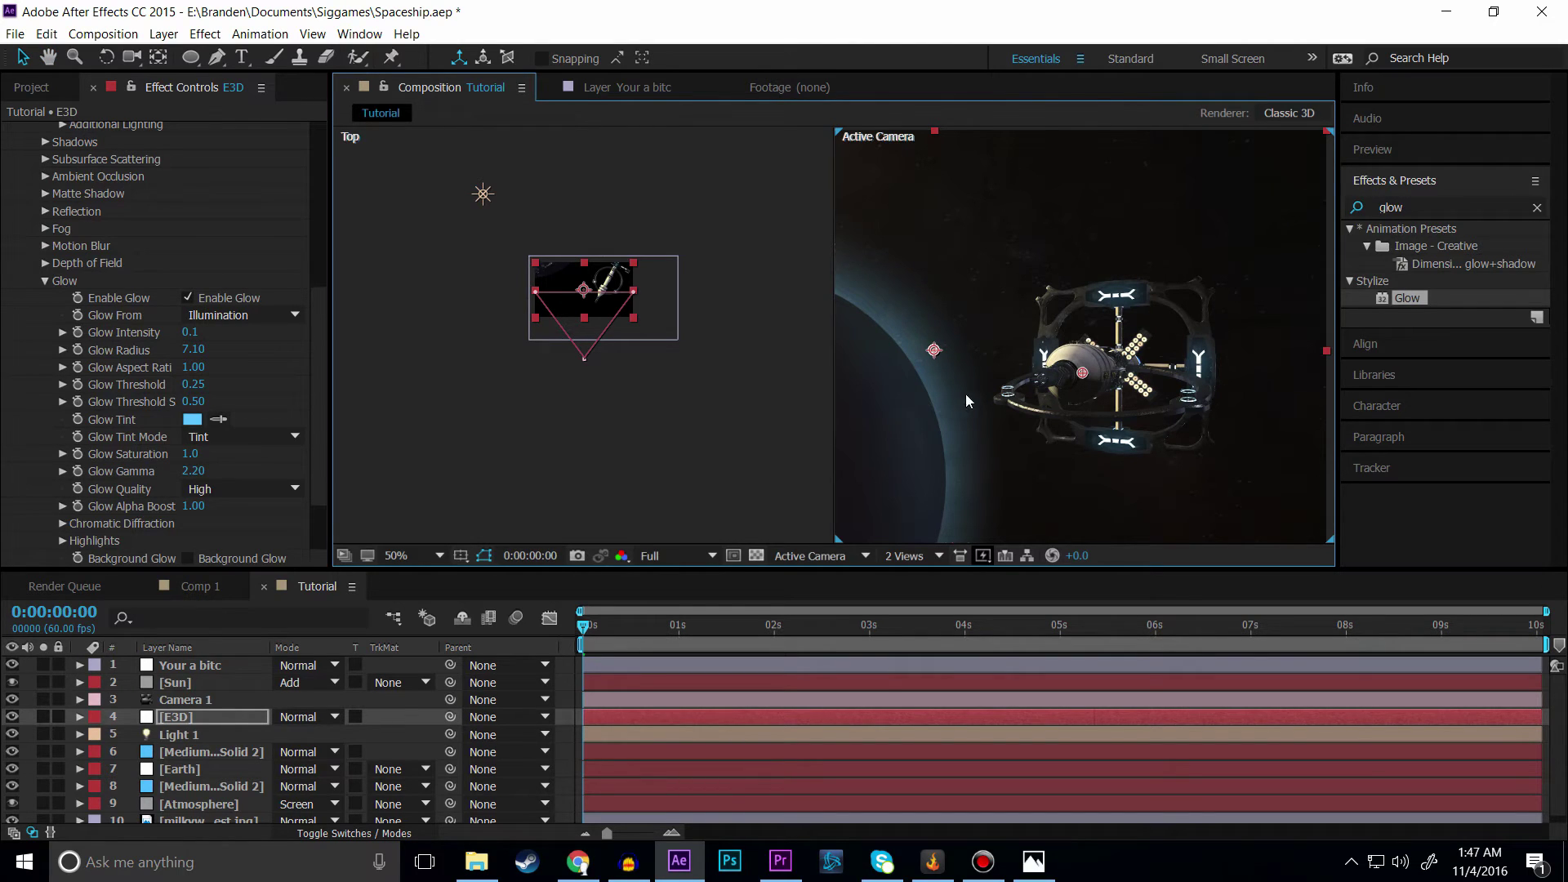
pyautogui.moveTo(864, 408); pyautogui.dragTo(949, 320)
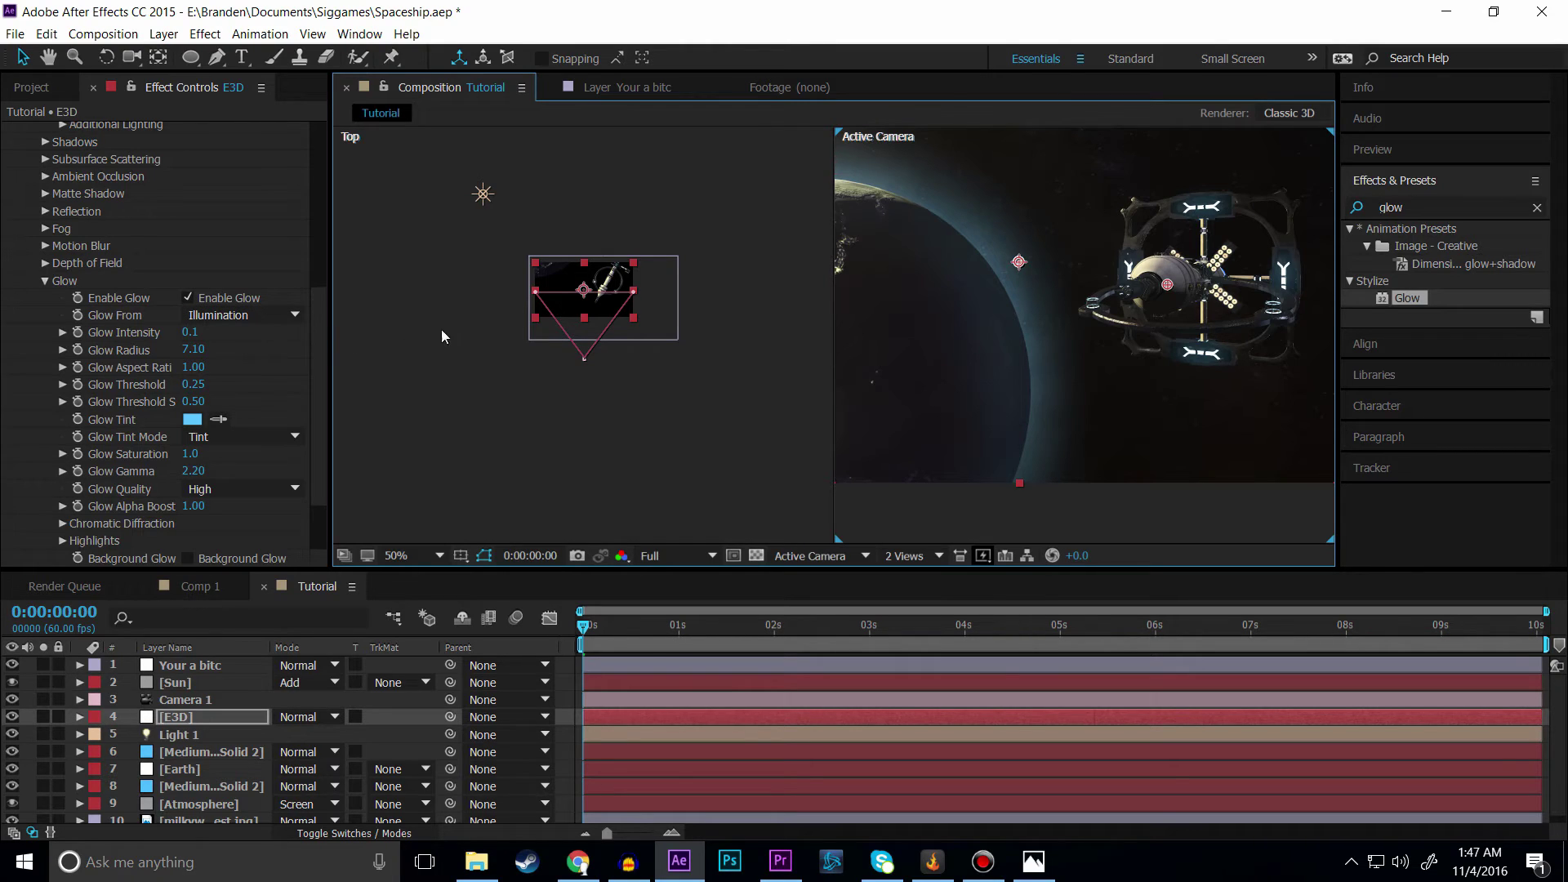
pyautogui.scroll(-2, 1060, 303)
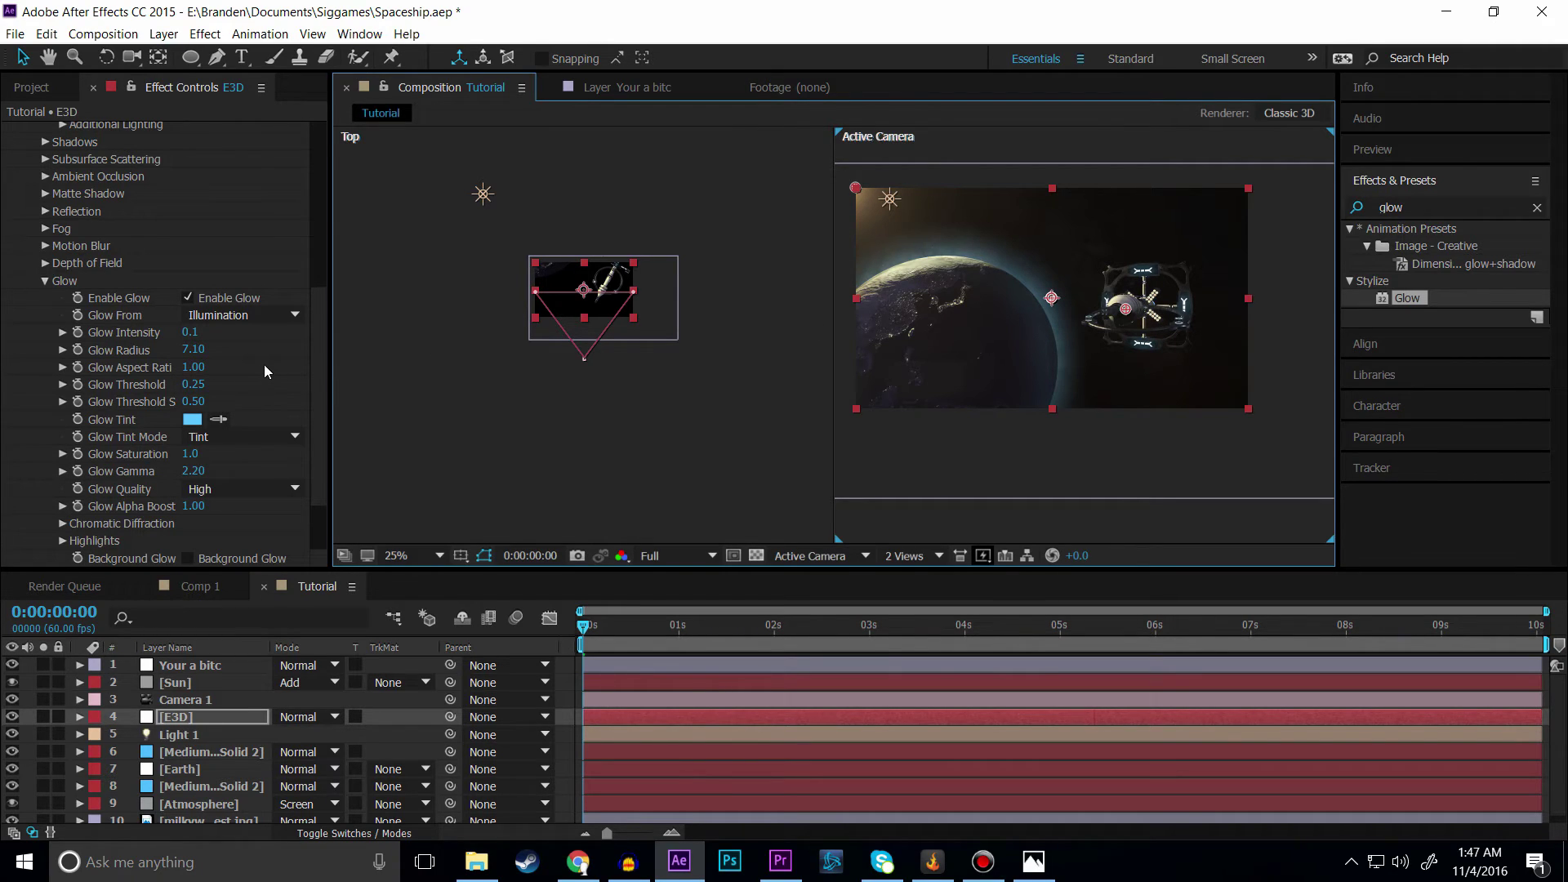
# Step: Collapse E3D's Glow settings and enable Ambient Occlusion in the Render Settings
pyautogui.click(44, 281)
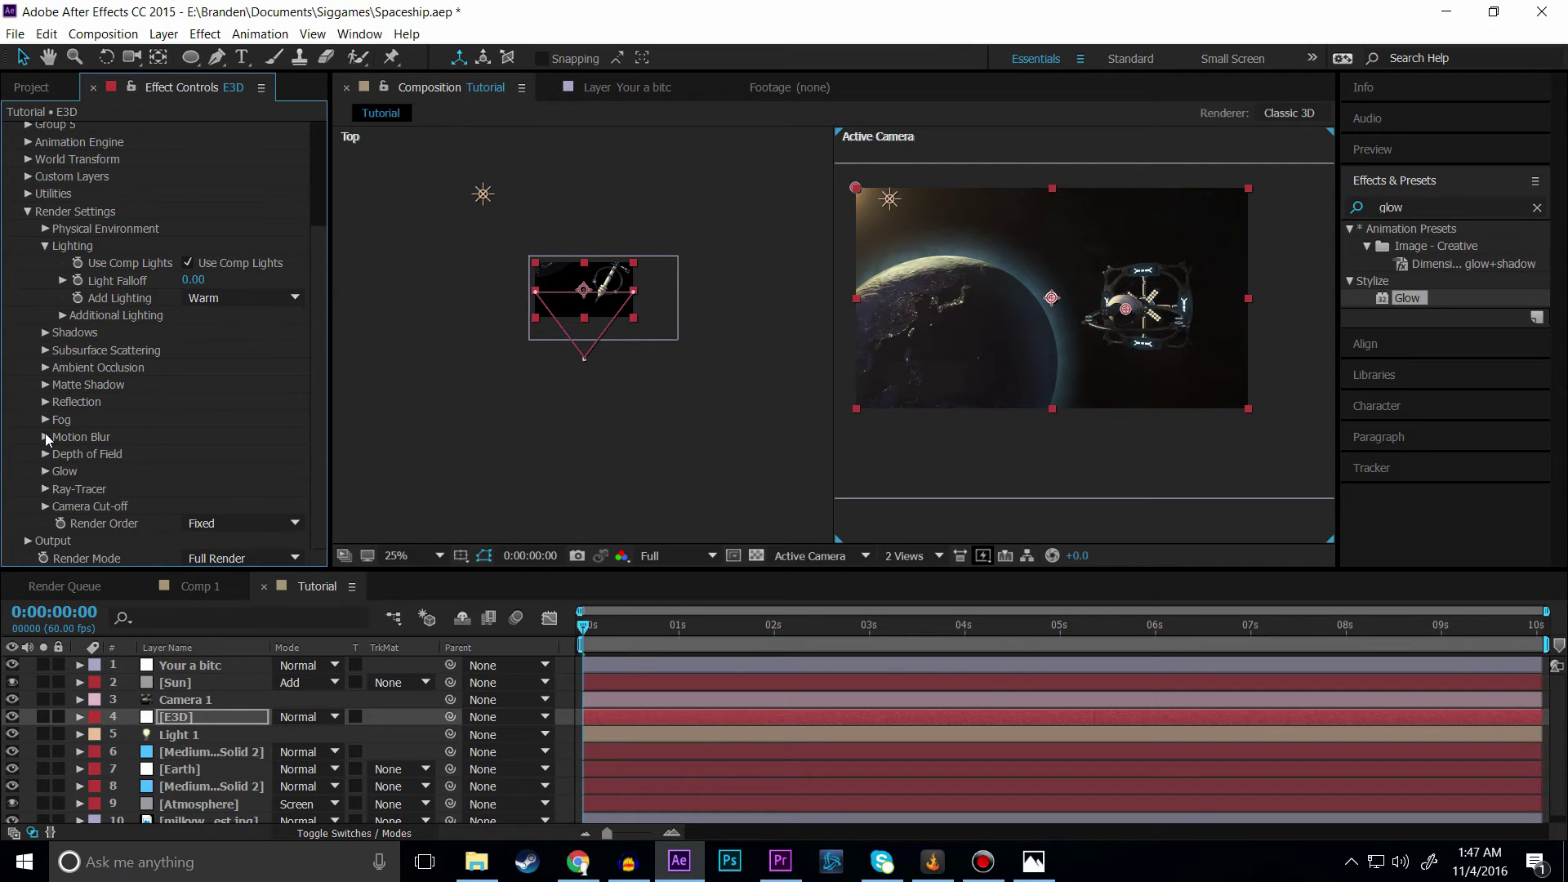
pyautogui.click(44, 370)
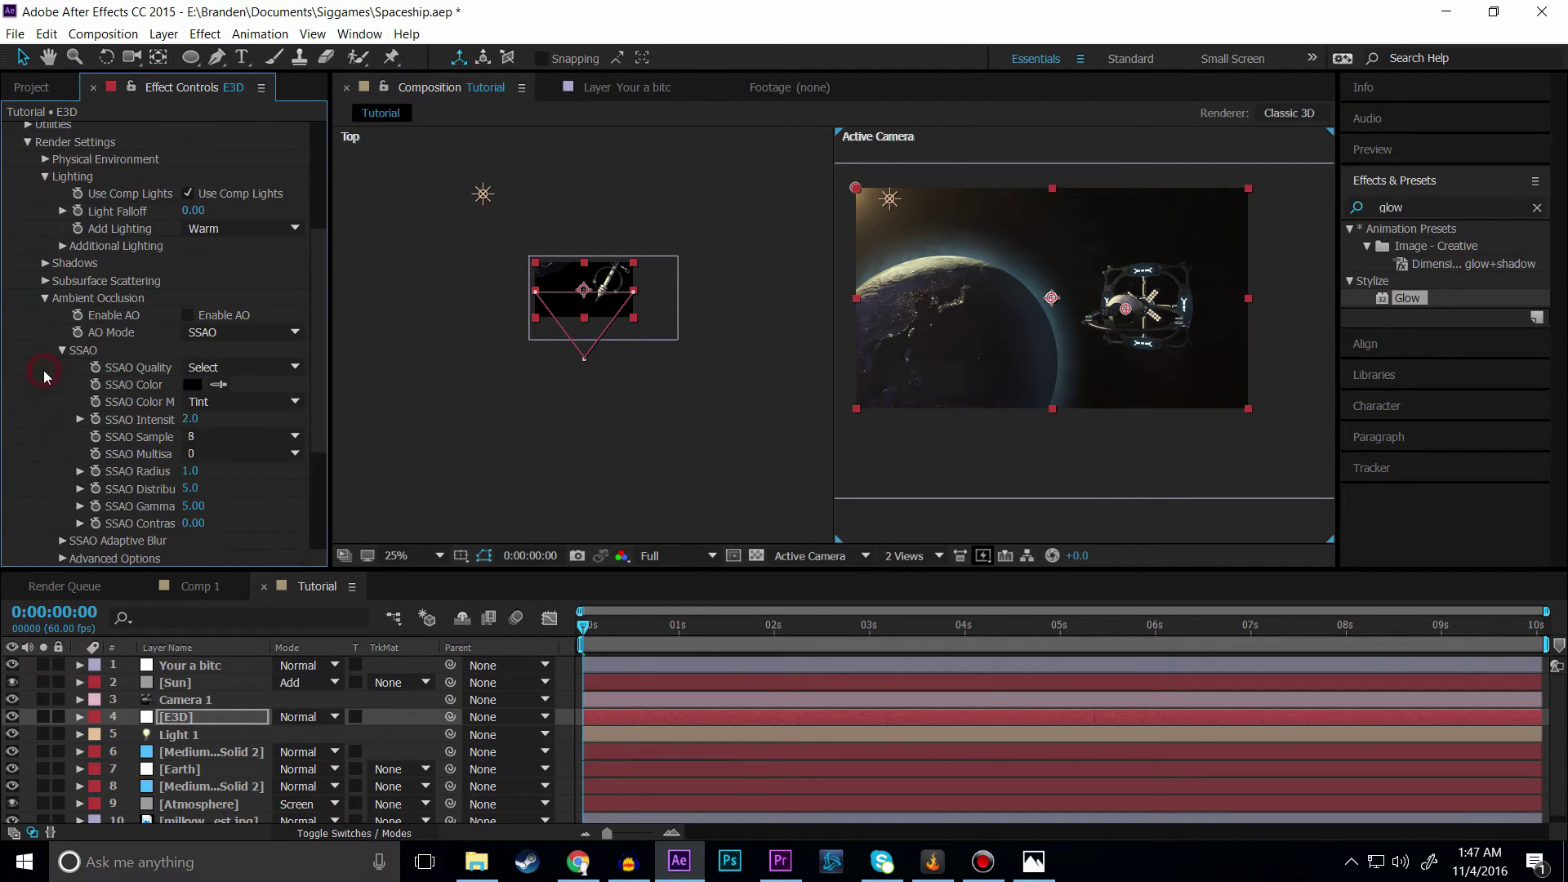
pyautogui.click(198, 316)
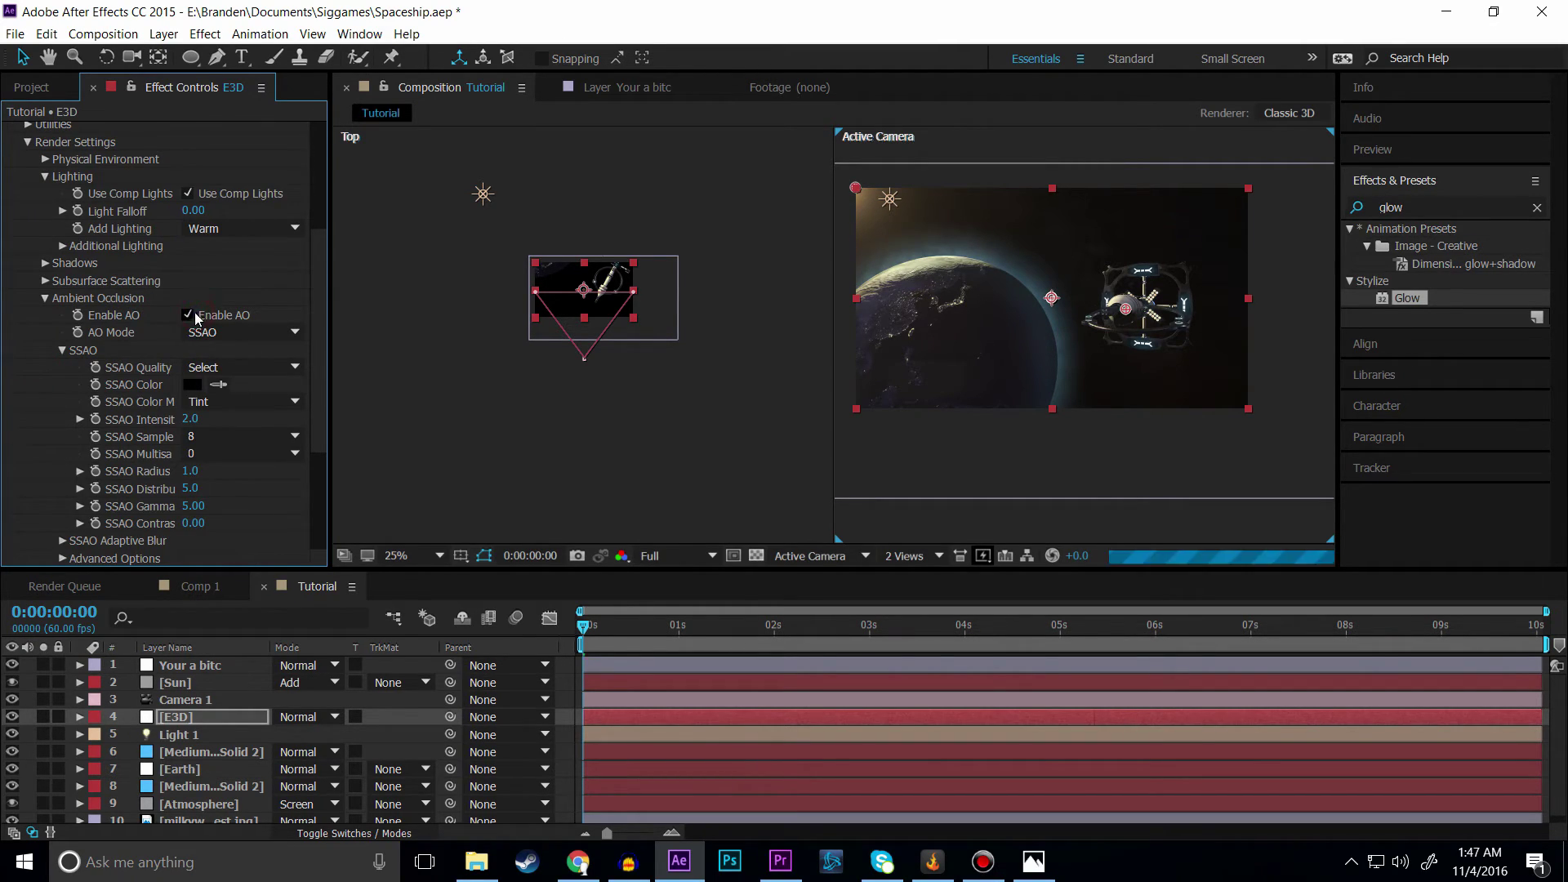
# Step: Compare the spaceship up close with ambient occlusion off and on, leaving it enabled
pyautogui.scroll(5, 1080, 333)
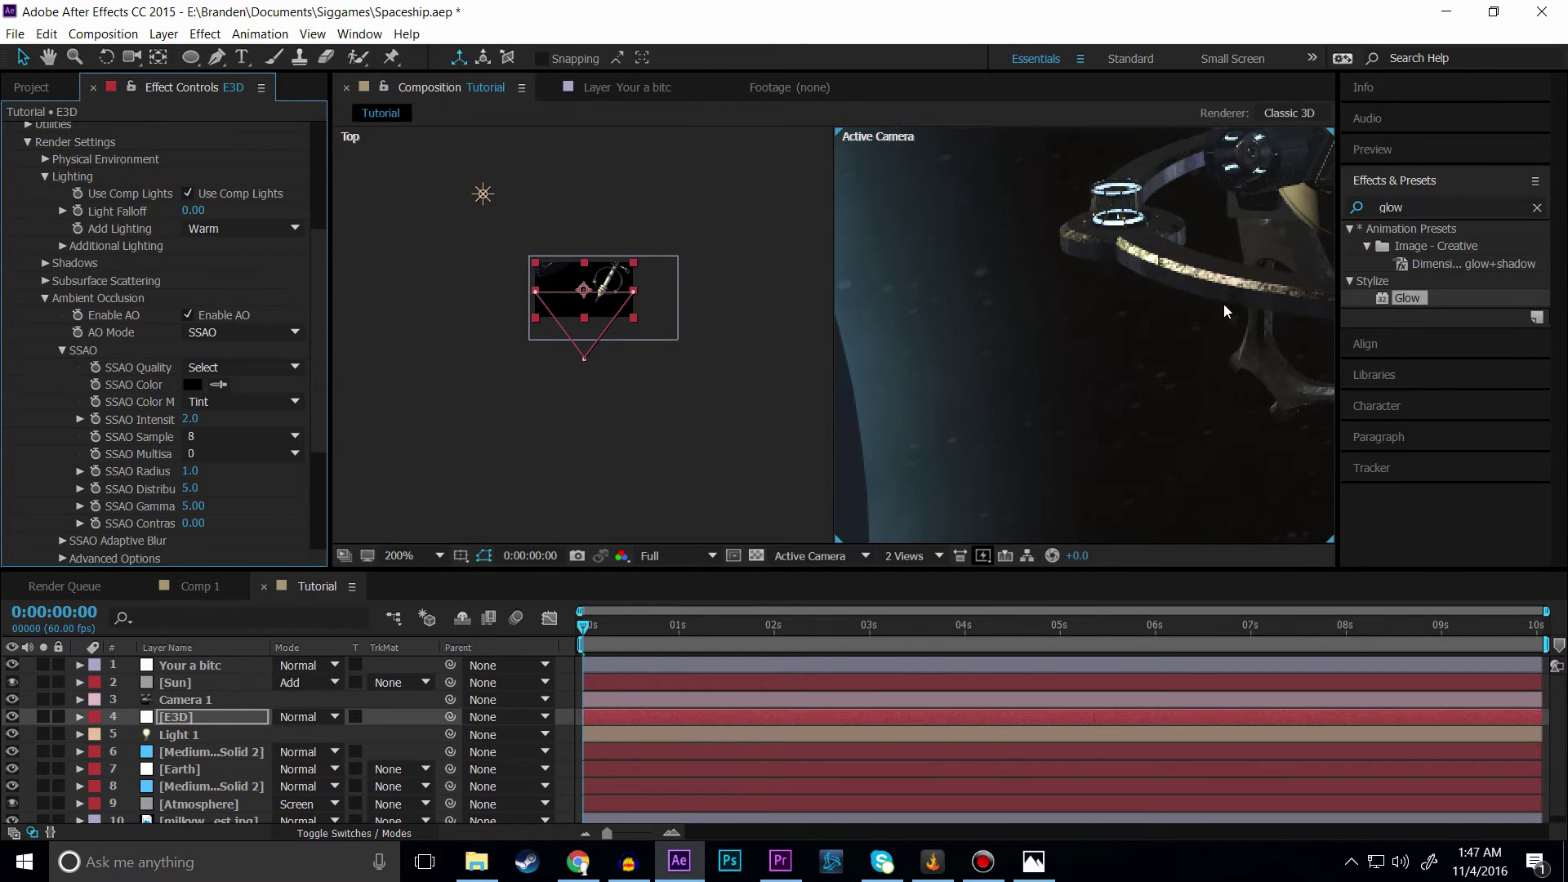
pyautogui.scroll(-3, 1224, 312)
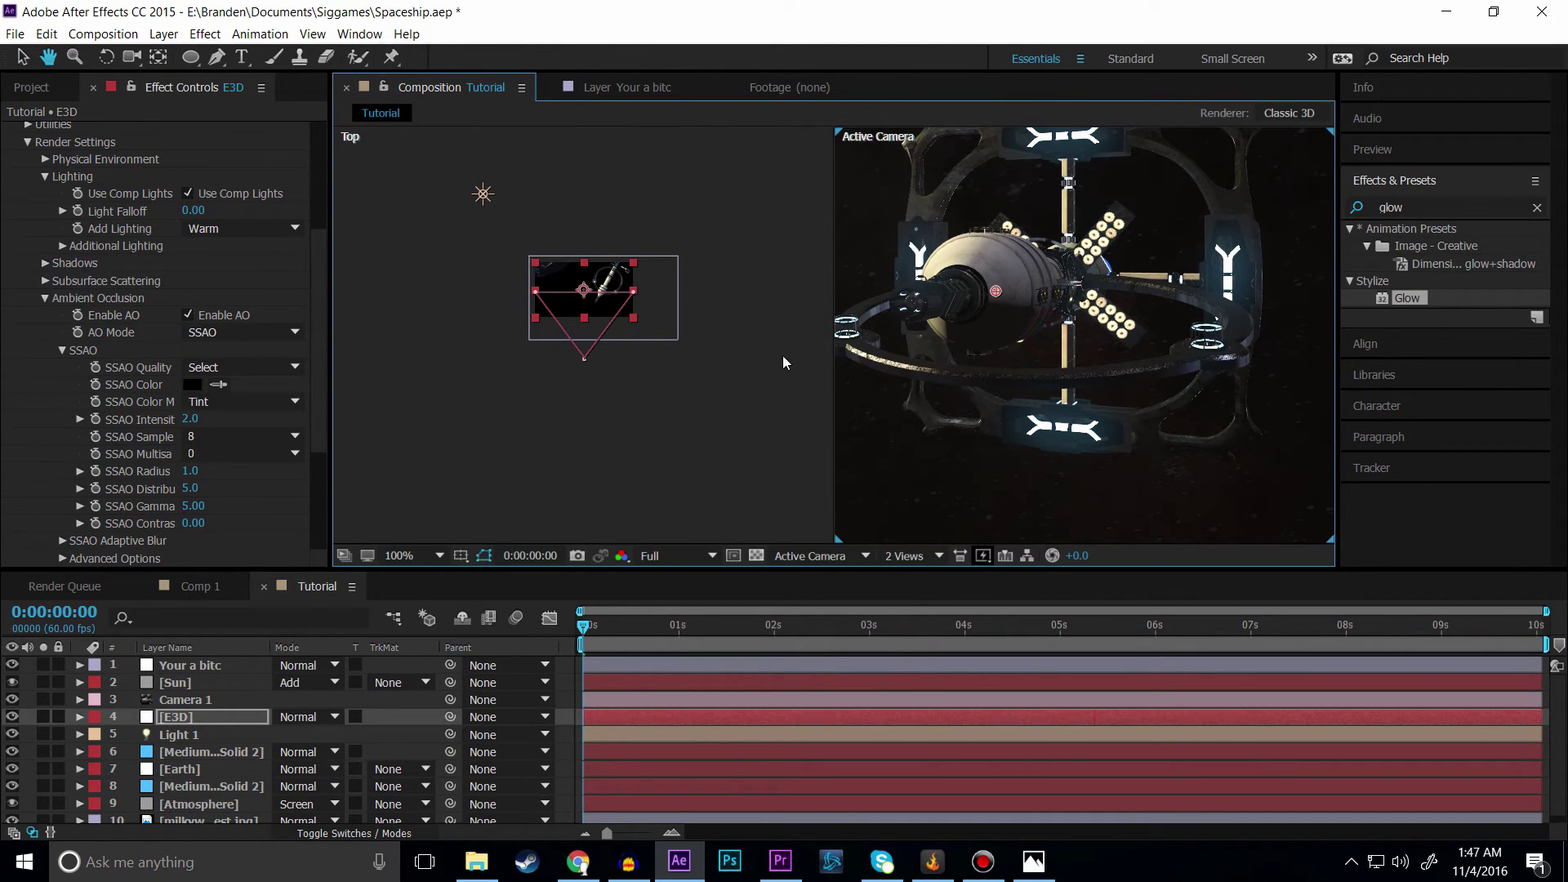
pyautogui.press('v')
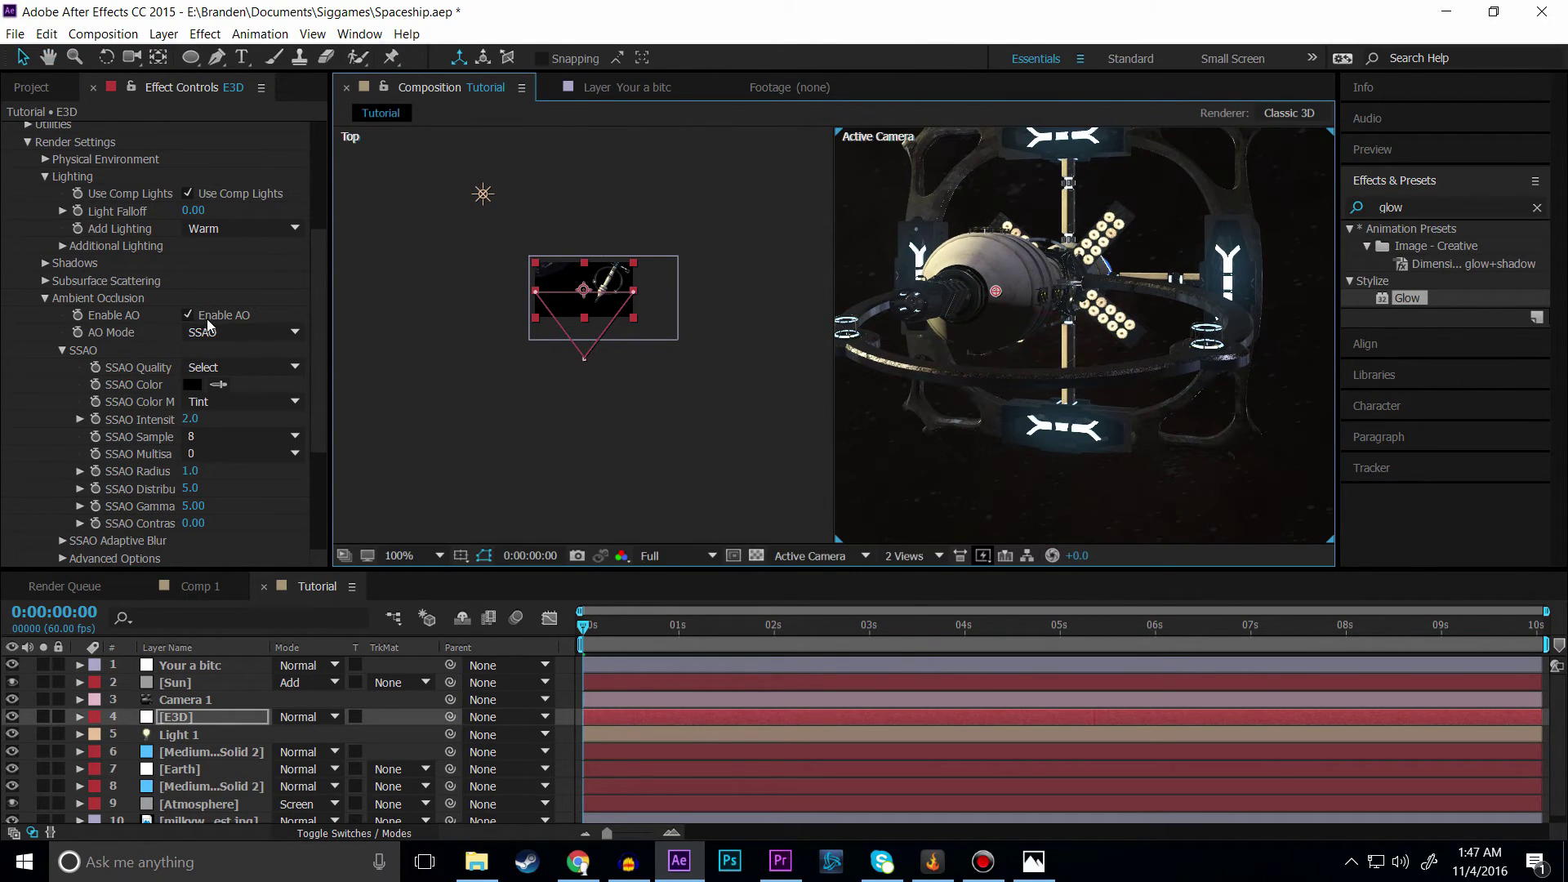
pyautogui.click(189, 315)
pyautogui.click(189, 315)
pyautogui.click(188, 316)
pyautogui.click(189, 315)
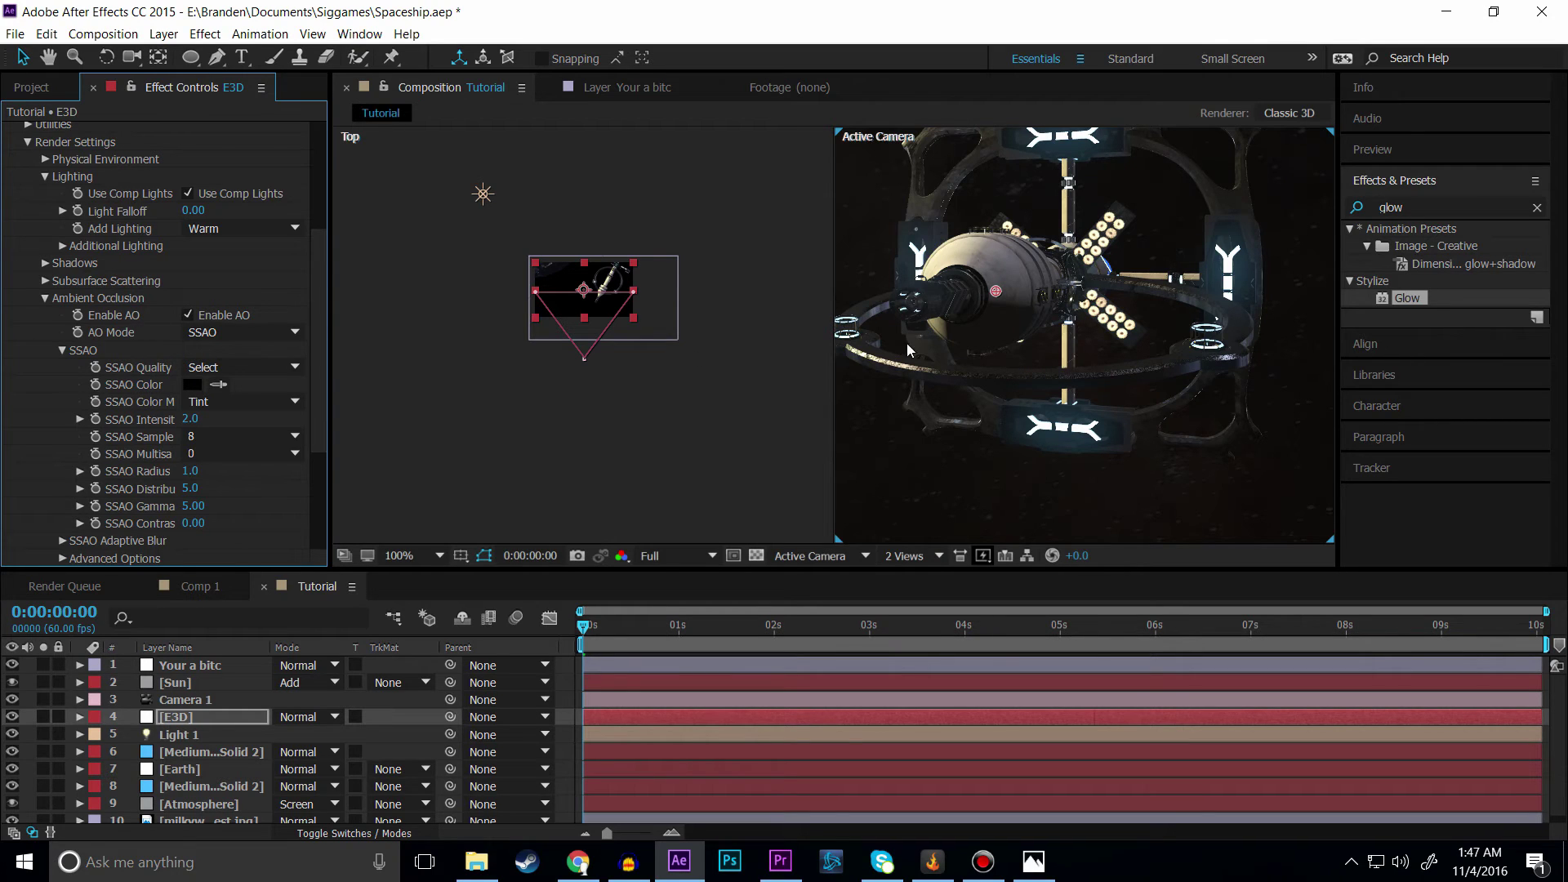
# Step: Switch the composition viewer to a single Active Camera view and frame Earth and the spaceship at 50% magnification
pyautogui.scroll(-4, 1009, 353)
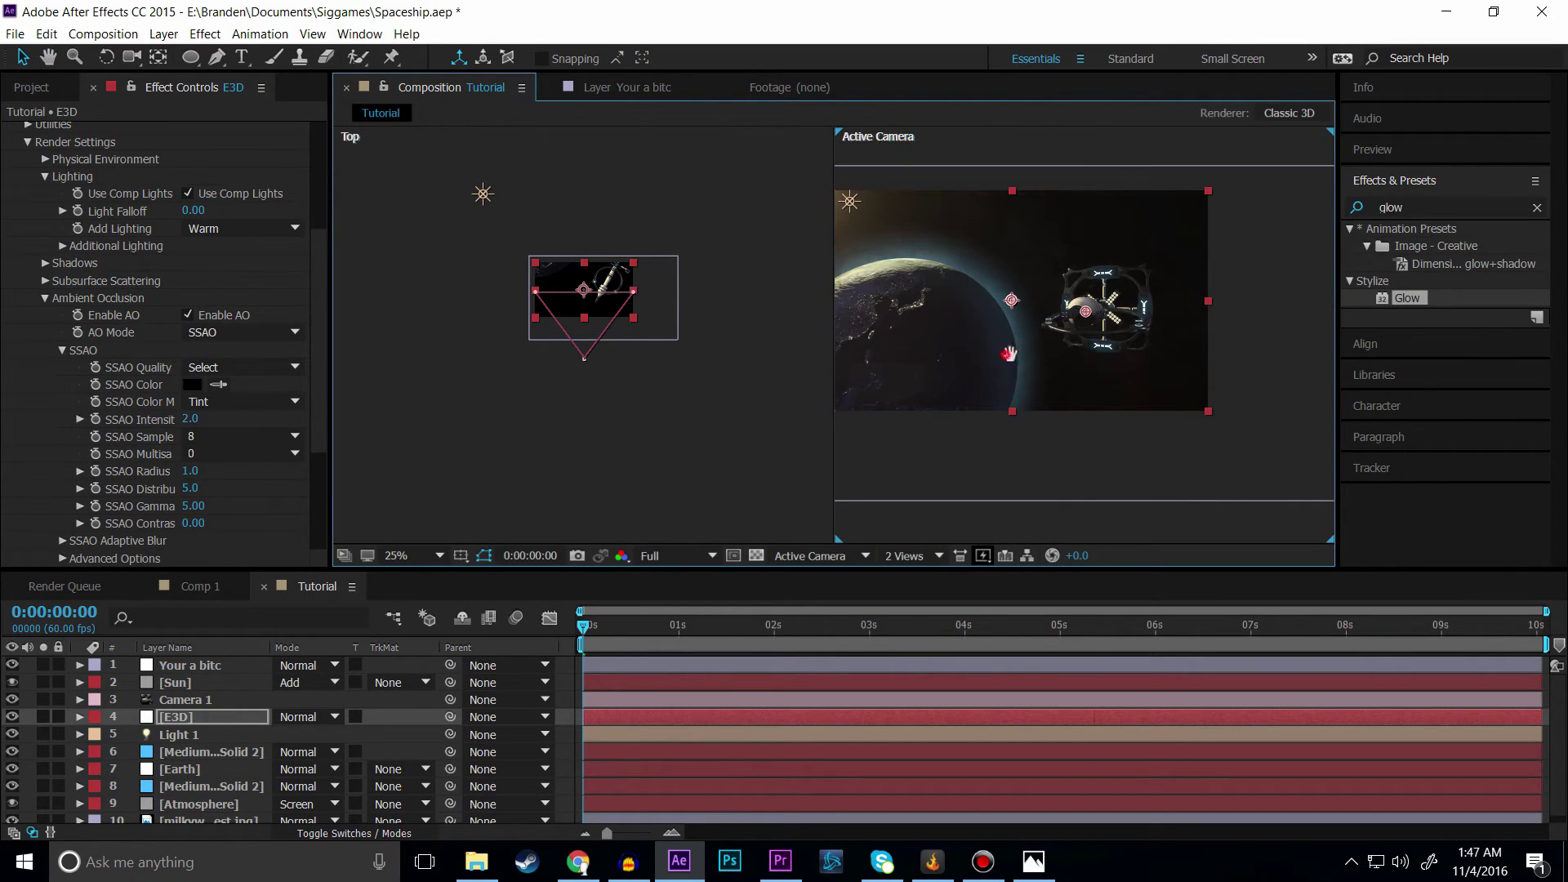
pyautogui.press('space')
pyautogui.press('space')
pyautogui.scroll(4, 1037, 359)
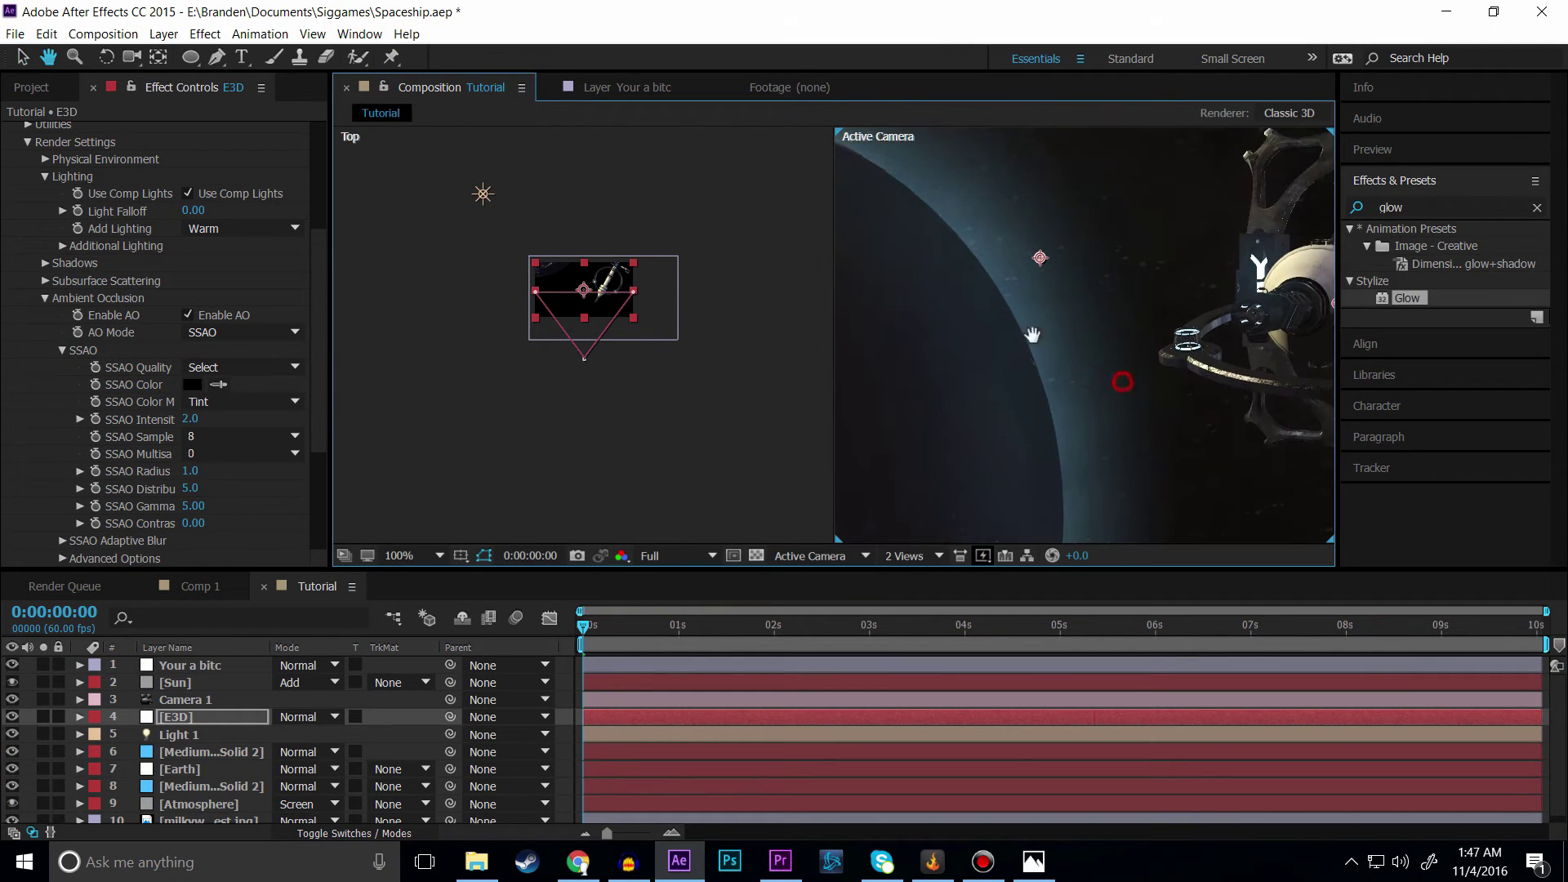
pyautogui.moveTo(1032, 334); pyautogui.dragTo(937, 284)
pyautogui.press('v')
pyautogui.click(907, 555)
pyautogui.click(931, 580)
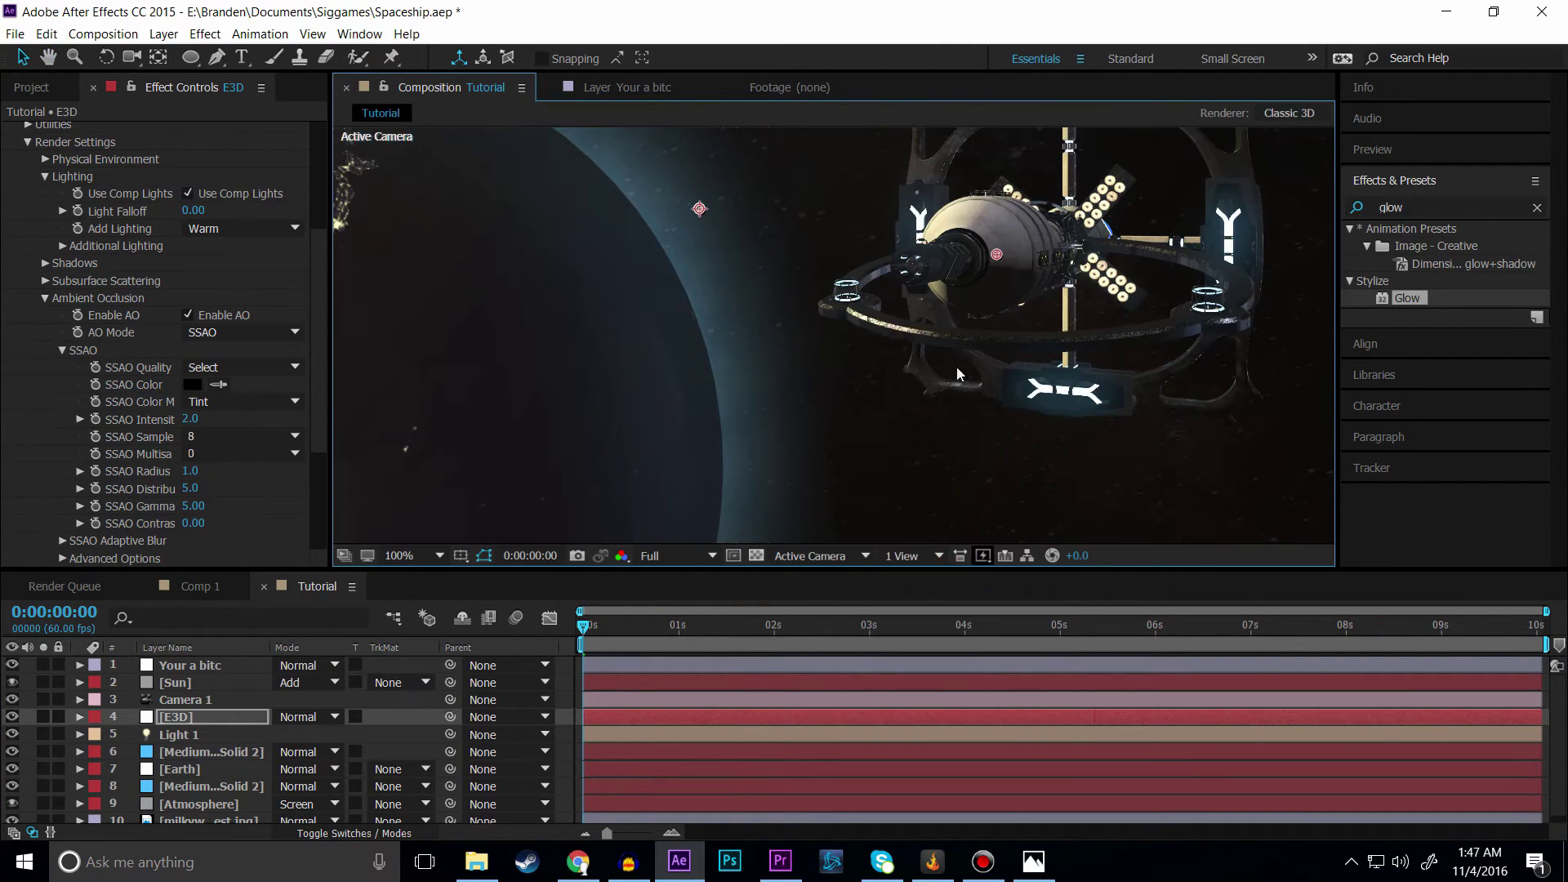
pyautogui.scroll(-4, 957, 376)
pyautogui.scroll(1, 847, 403)
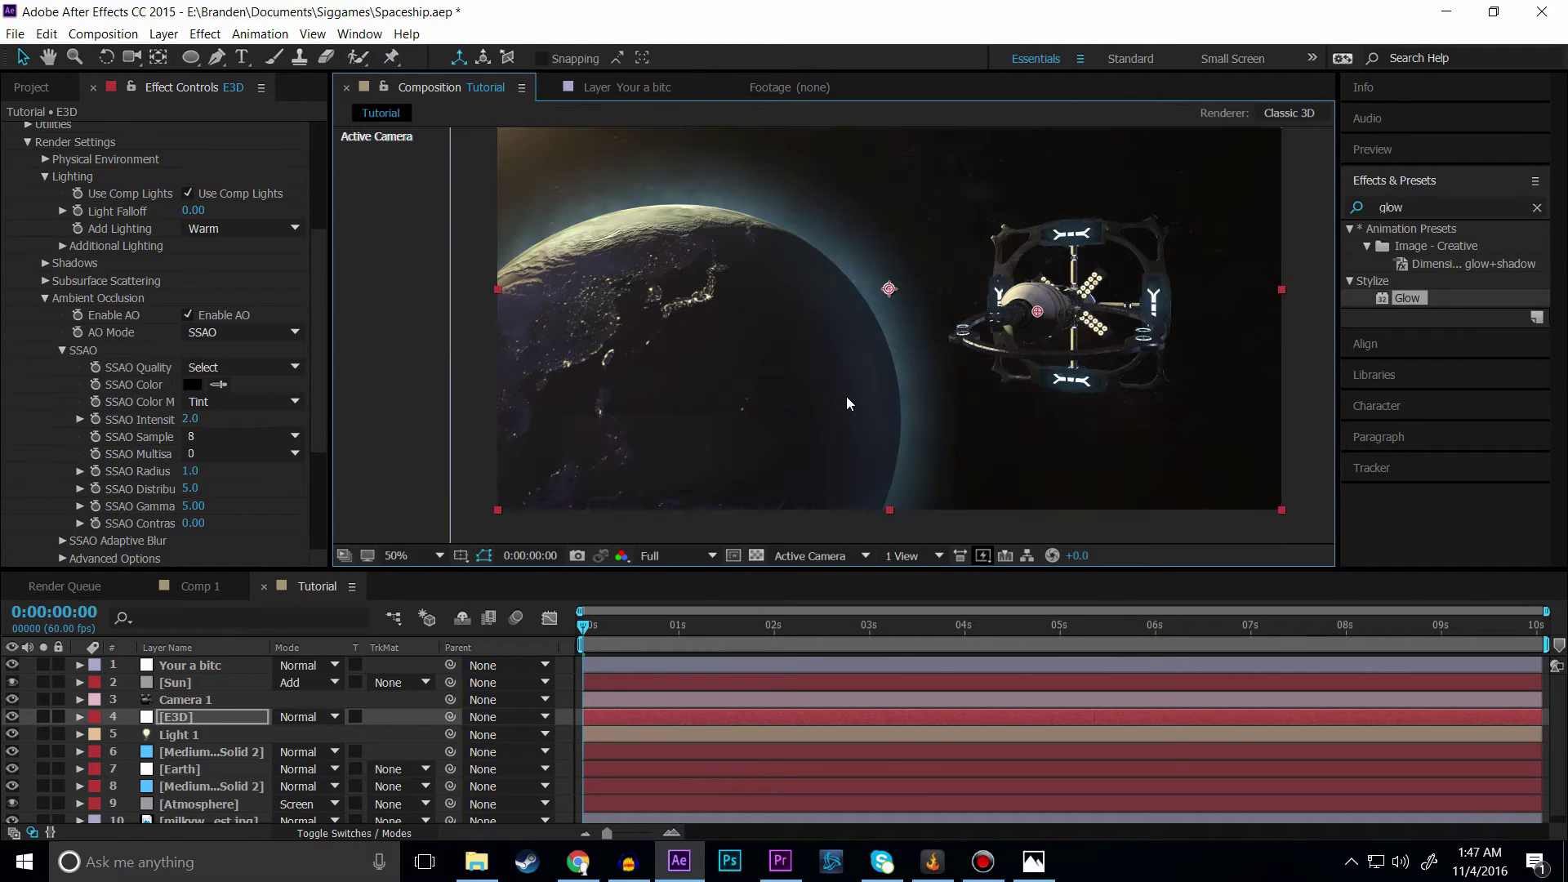
# Step: Strengthen the contrast S-curve on the RGB channel of the top adjustment layer's Curves effect
pyautogui.click(189, 665)
pyautogui.click(10, 130)
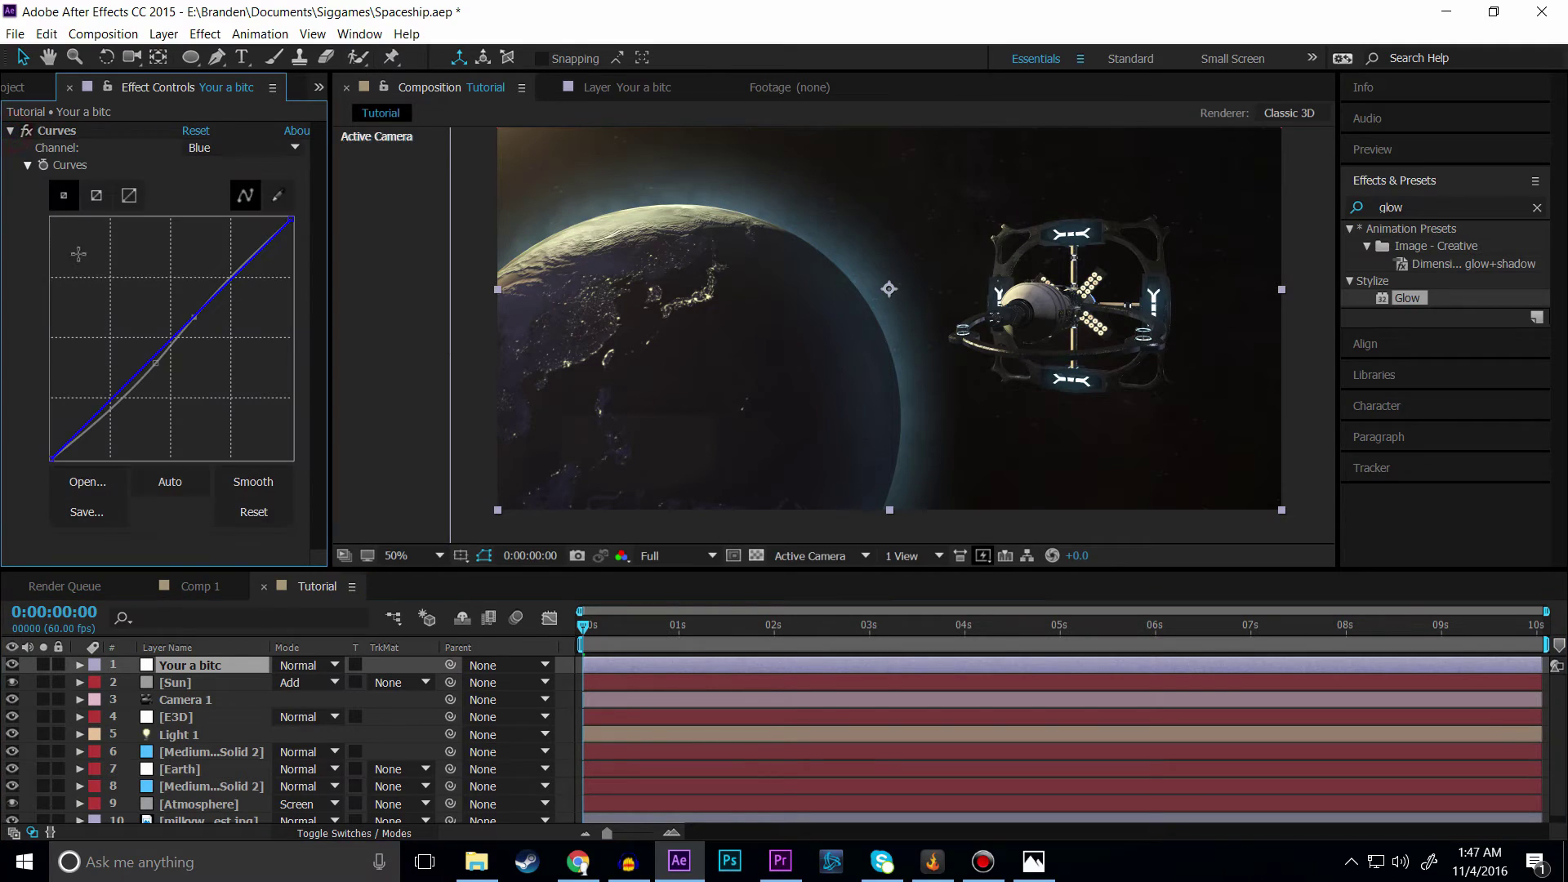
pyautogui.moveTo(156, 365); pyautogui.dragTo(203, 307)
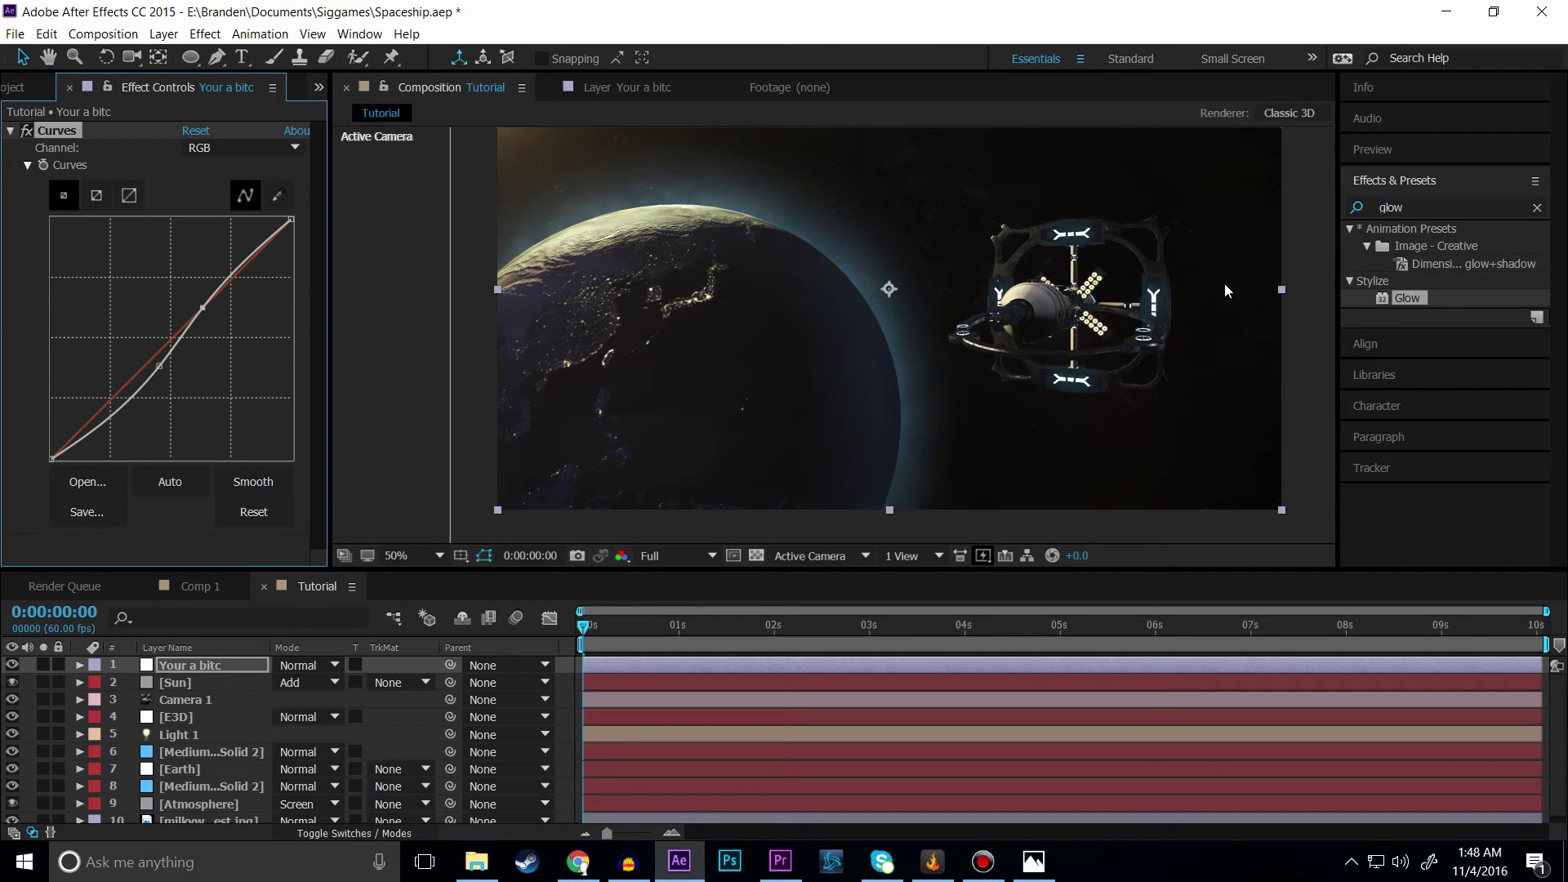
# Step: Compare the graded Tutorial composition with the Comp 1 reference scene, ending in Tutorial
pyautogui.click(18, 88)
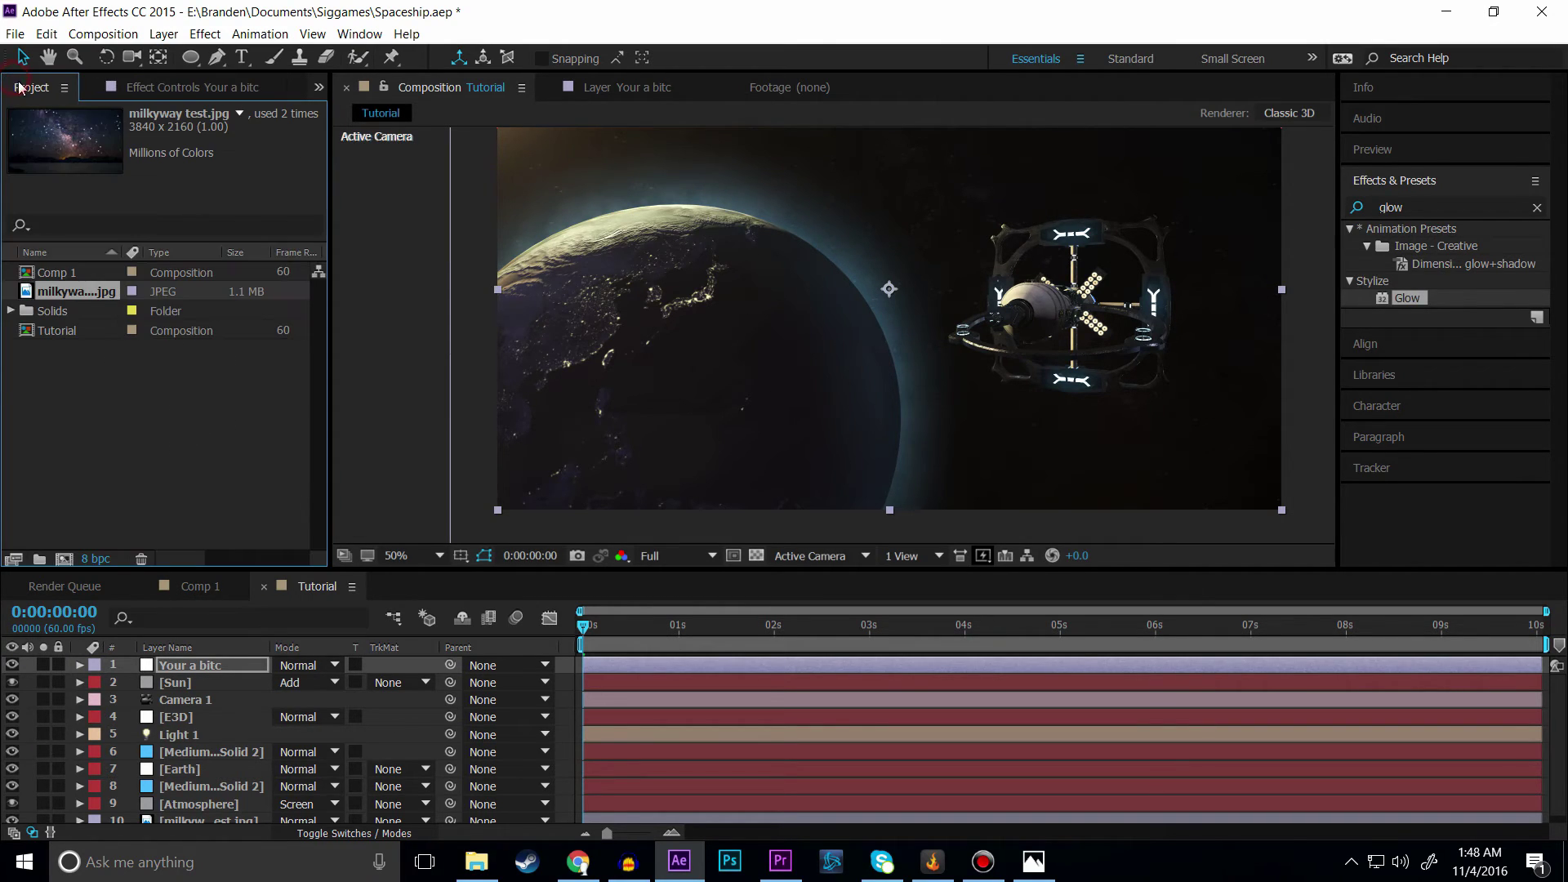
pyautogui.click(149, 88)
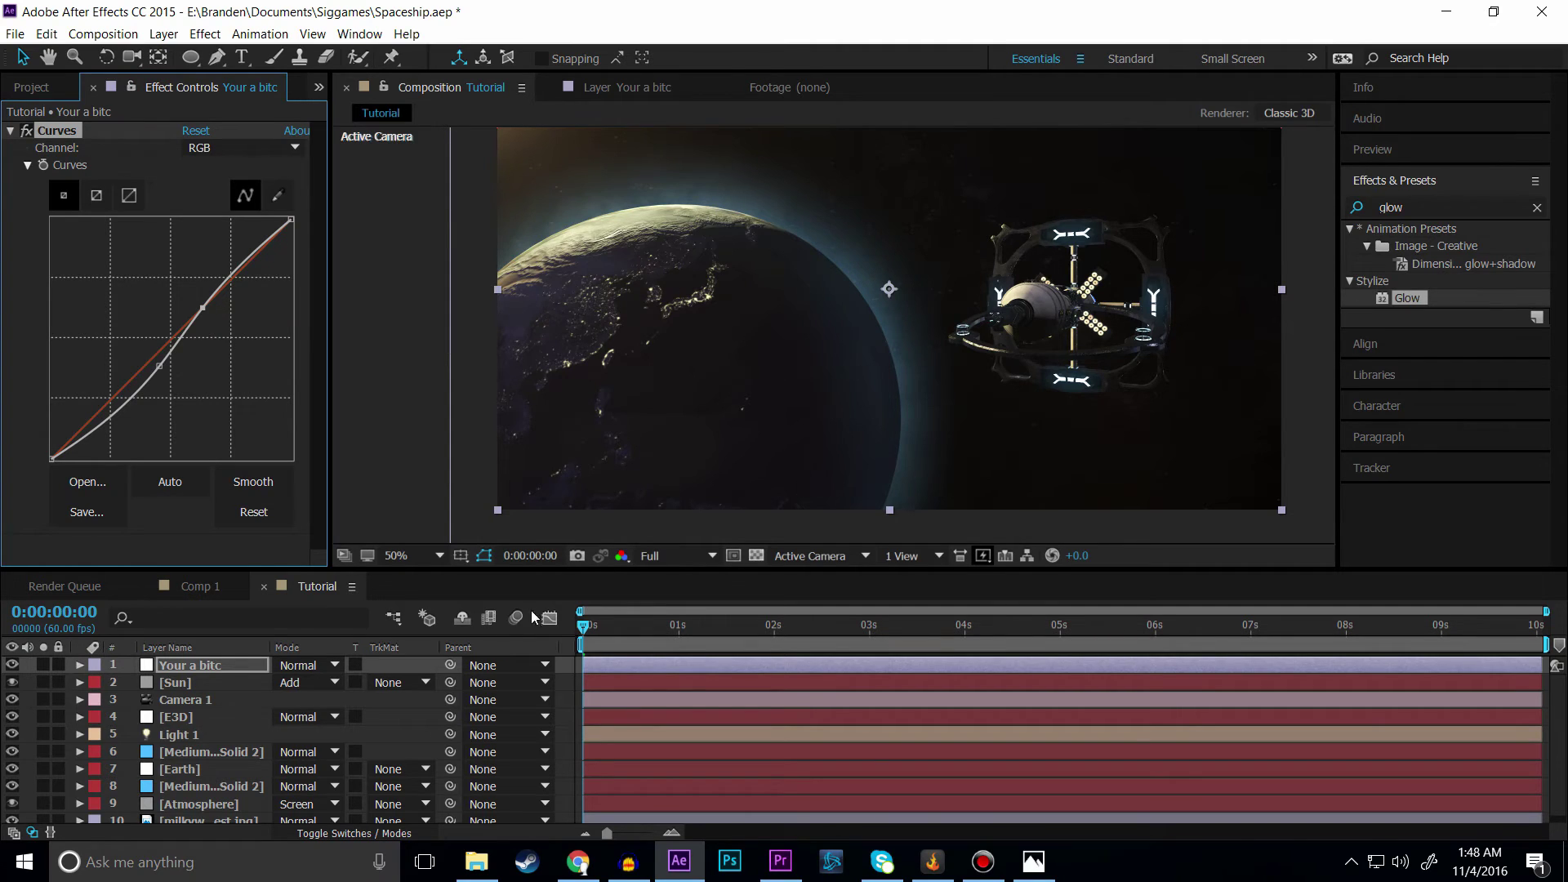
pyautogui.click(200, 586)
pyautogui.click(311, 586)
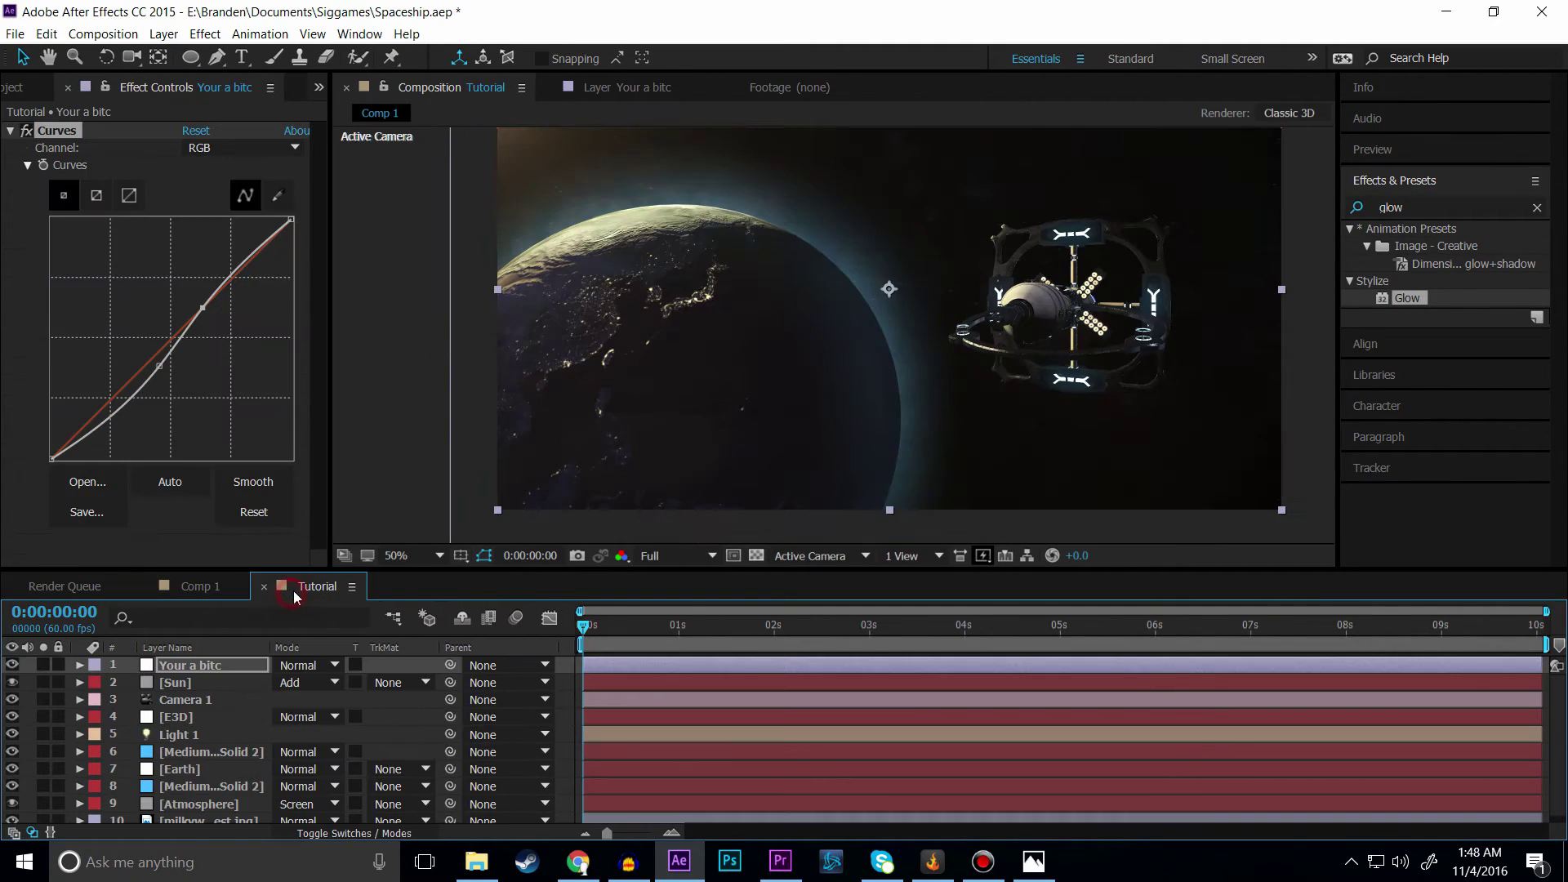
pyautogui.click(208, 586)
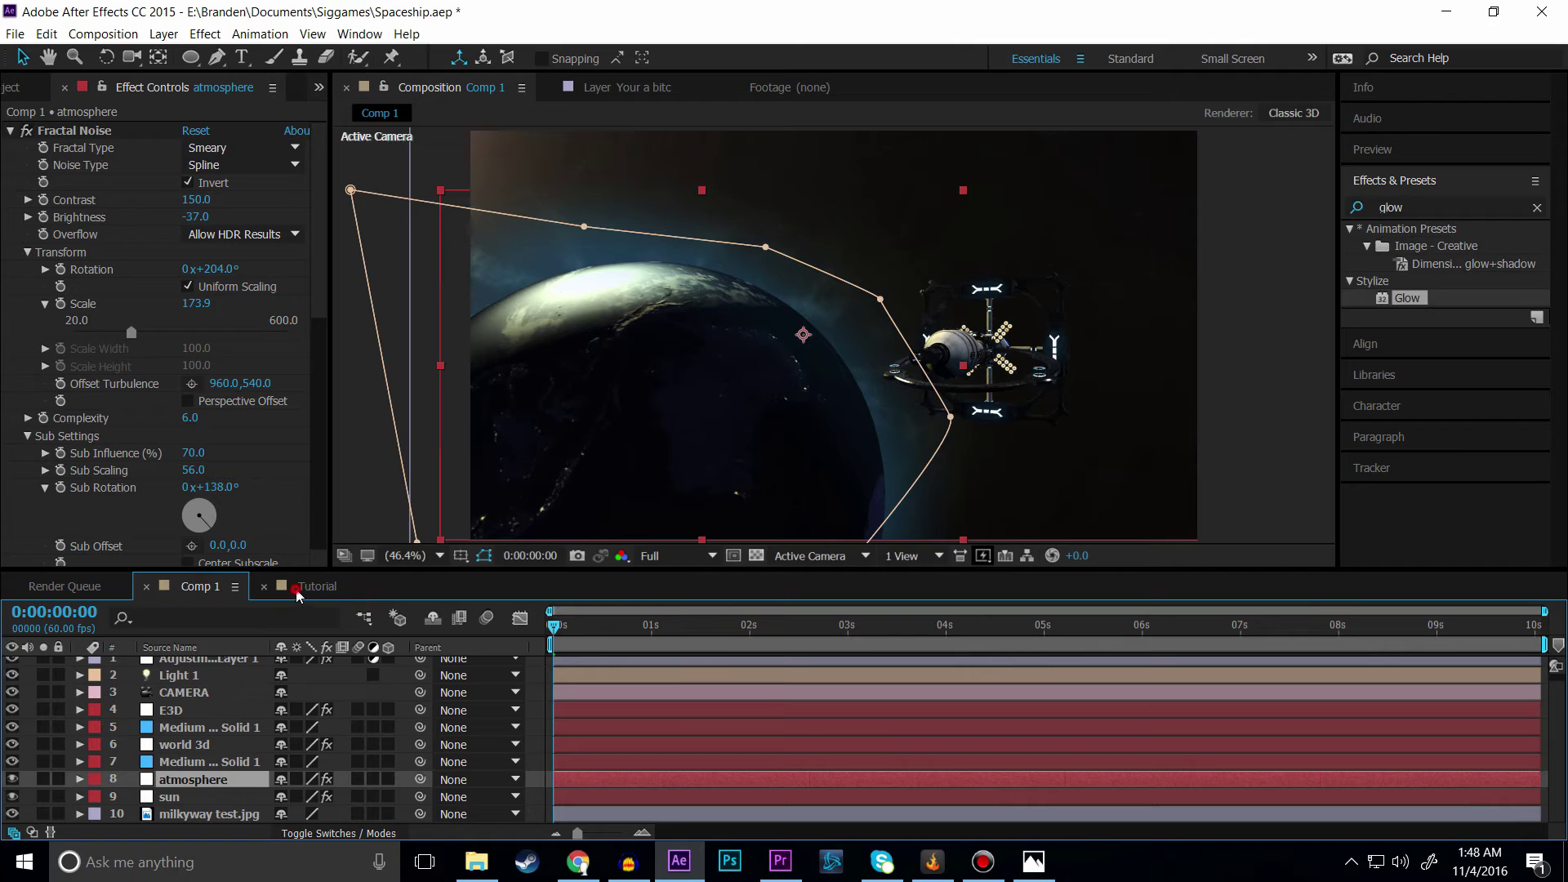
pyautogui.click(296, 588)
# Step: Inspect the spaceship at 0:00:05:24 and its two group folders in the E3D layer's Scene Setup
pyautogui.moveTo(644, 626); pyautogui.dragTo(1113, 624)
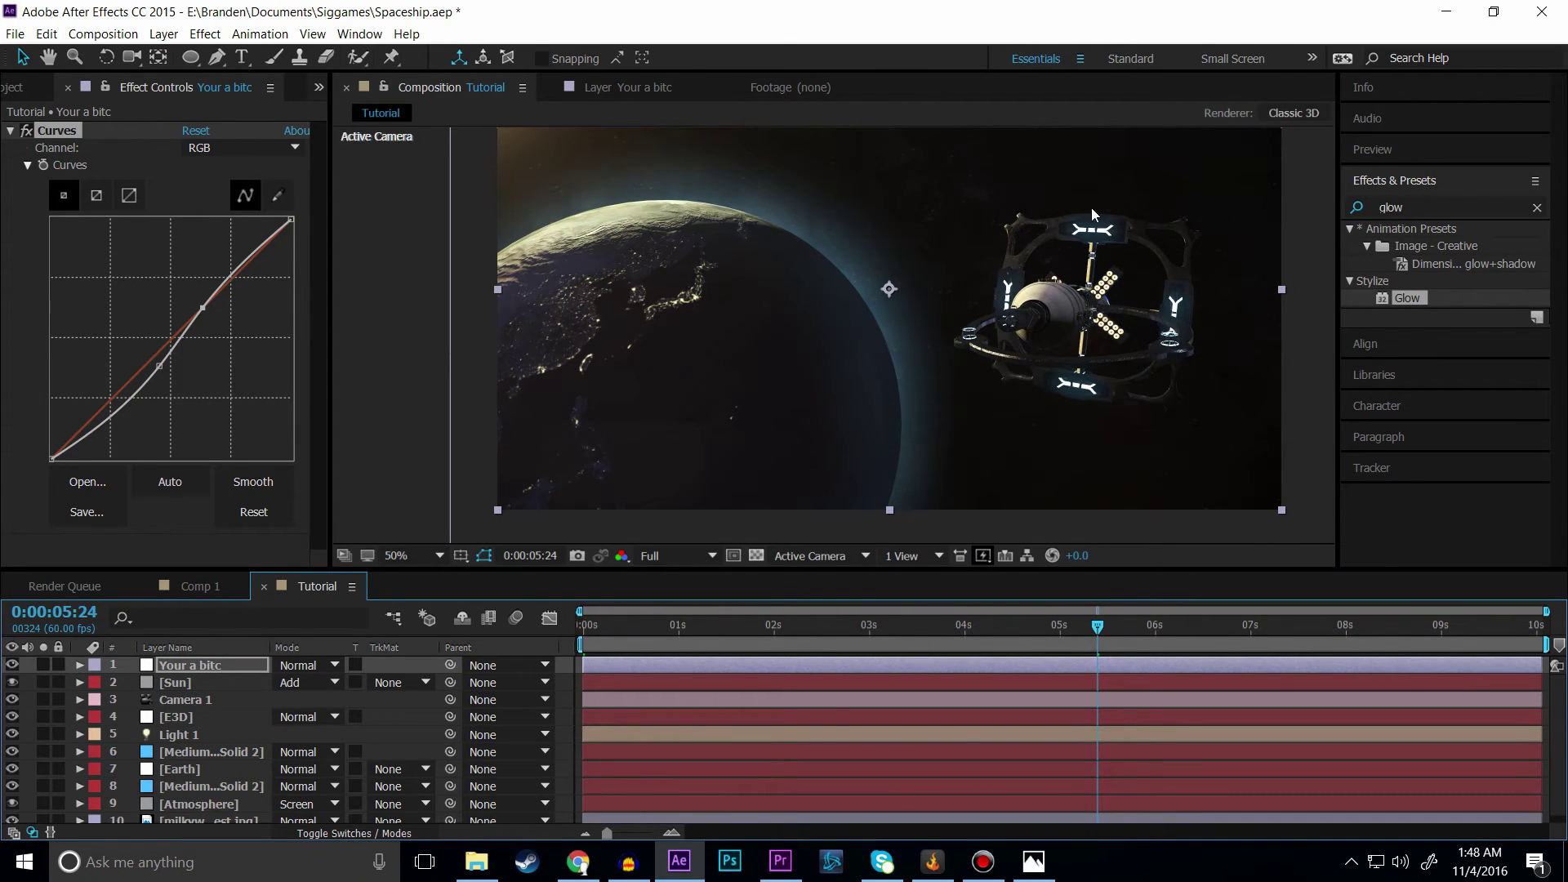
pyautogui.scroll(-1, 208, 760)
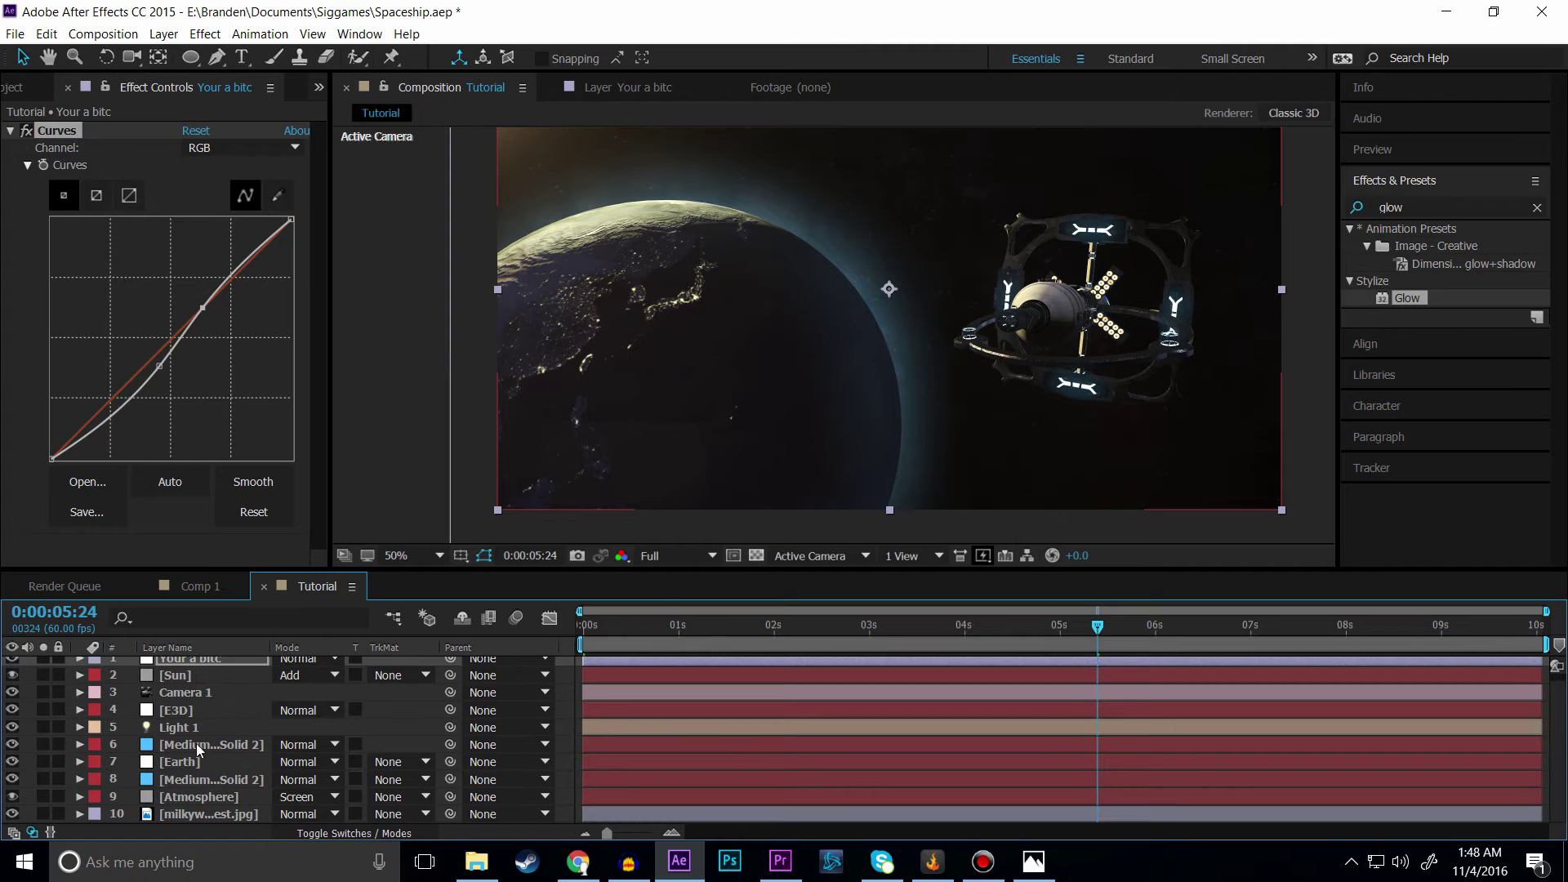
pyautogui.click(174, 712)
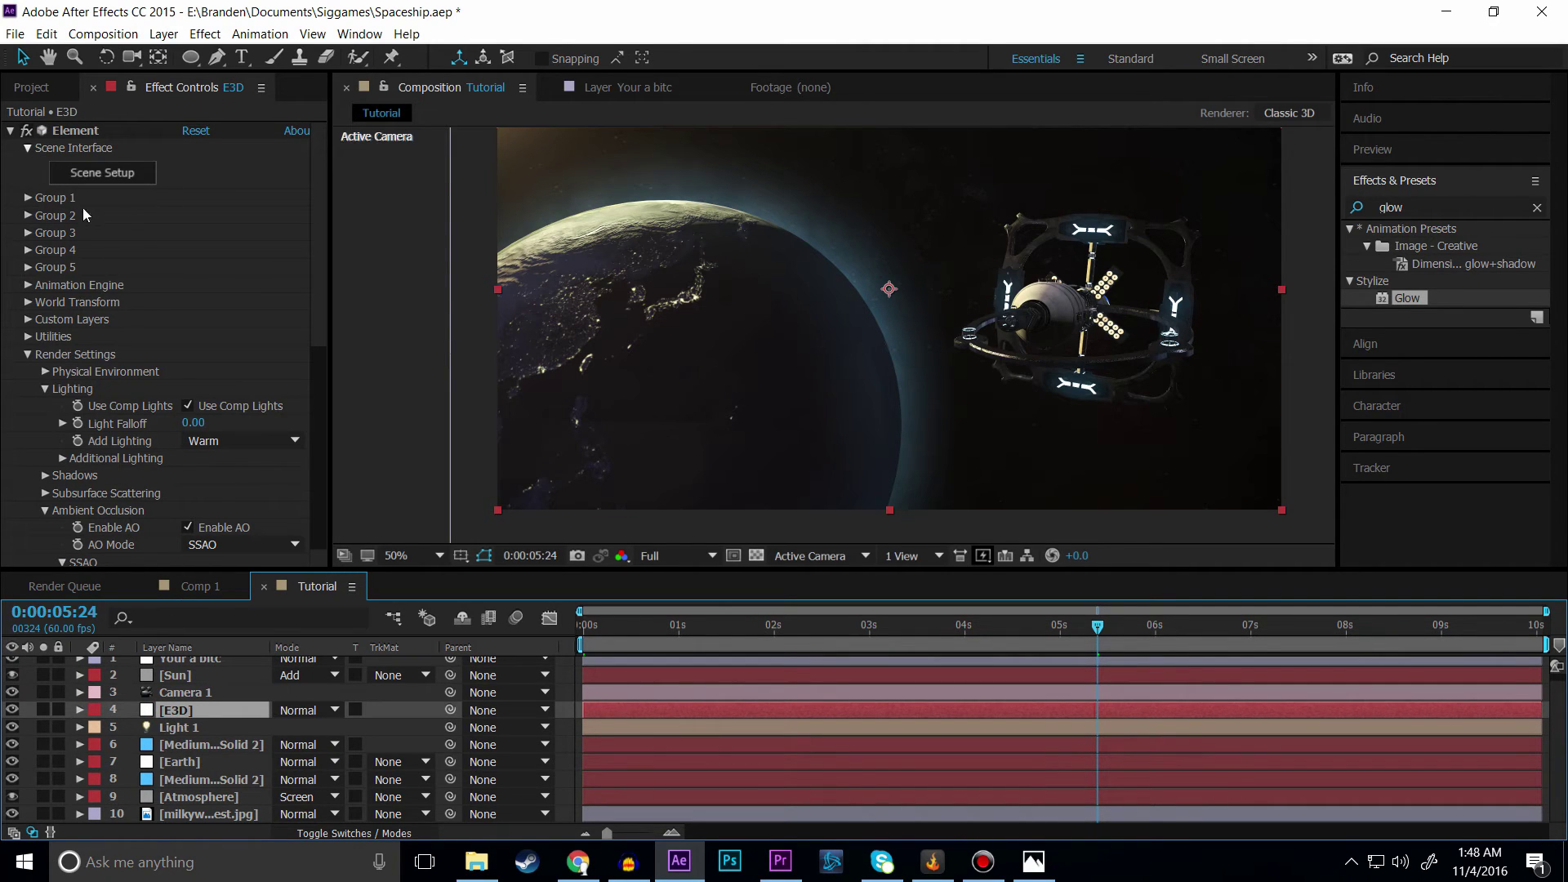
pyautogui.click(84, 169)
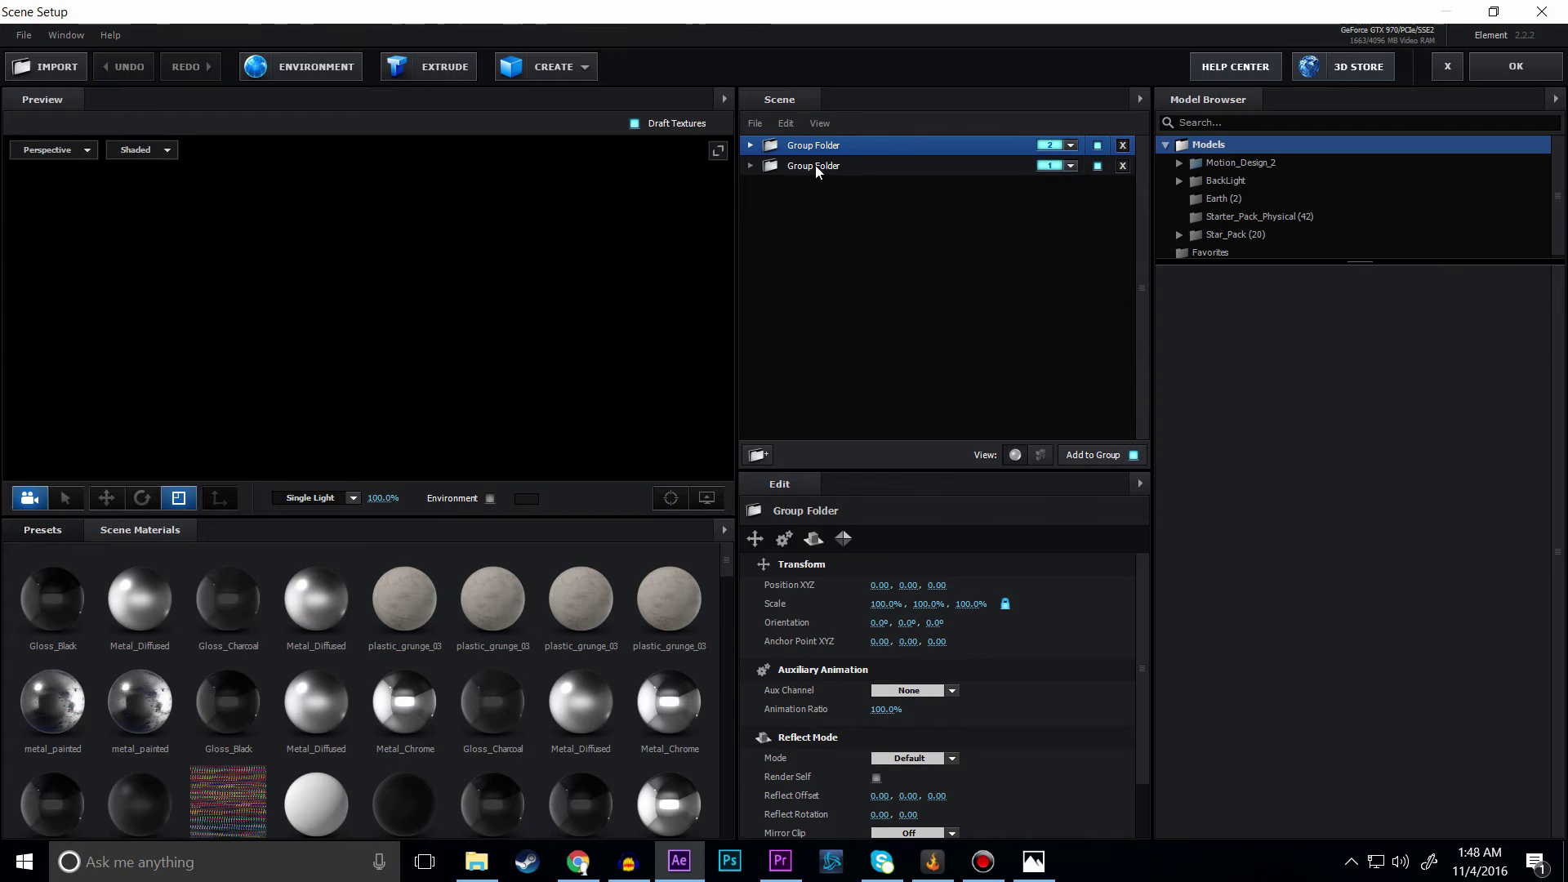
pyautogui.click(815, 165)
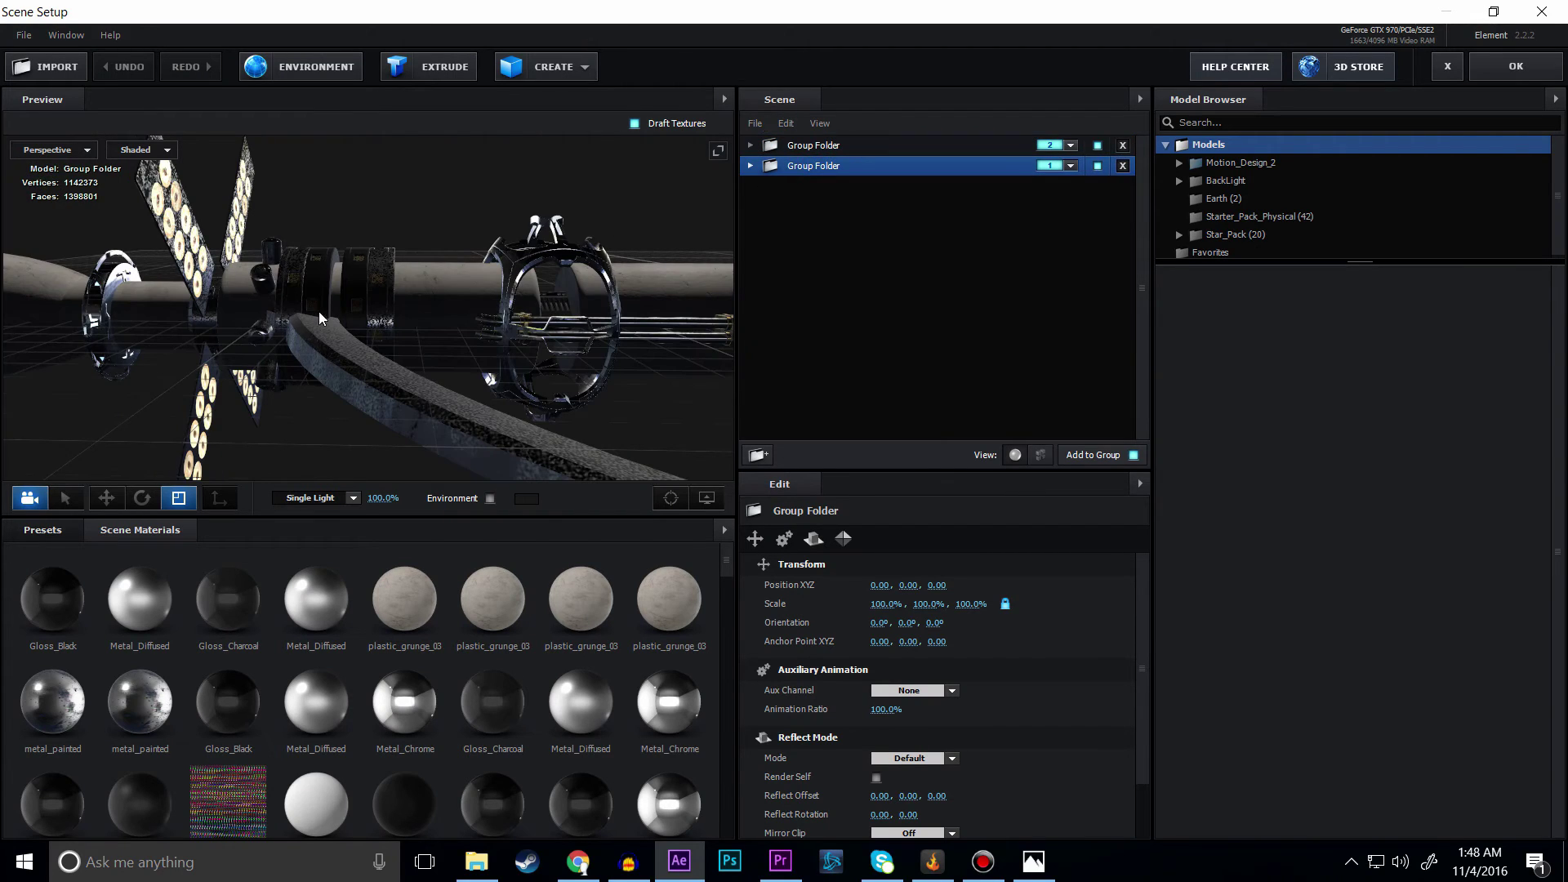
pyautogui.click(813, 145)
pyautogui.click(382, 328)
pyautogui.moveTo(368, 338); pyautogui.dragTo(293, 319)
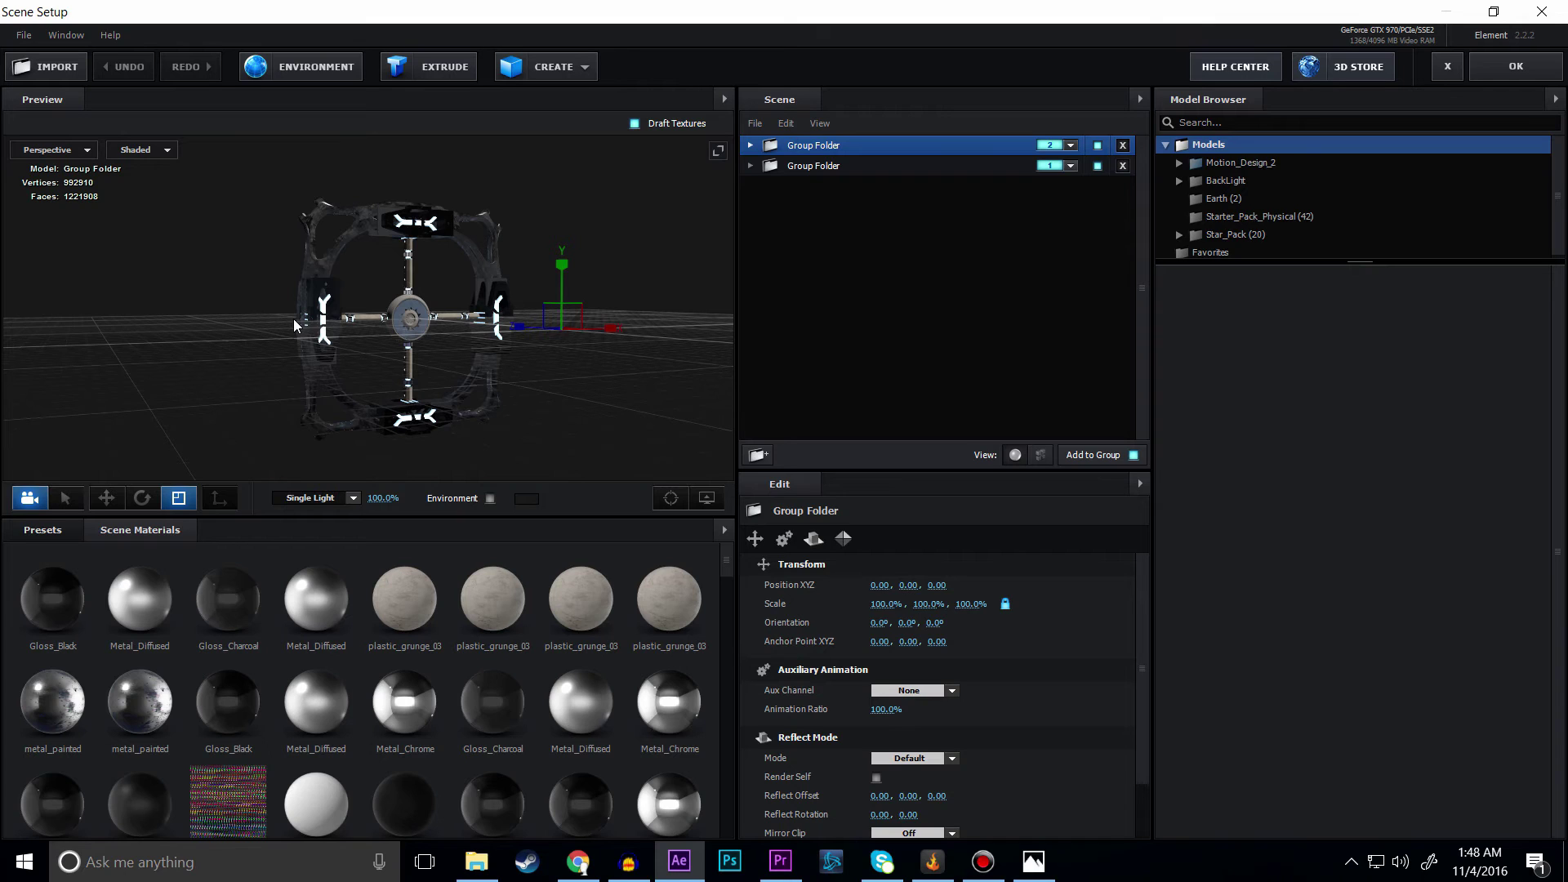
pyautogui.moveTo(292, 319); pyautogui.dragTo(356, 345)
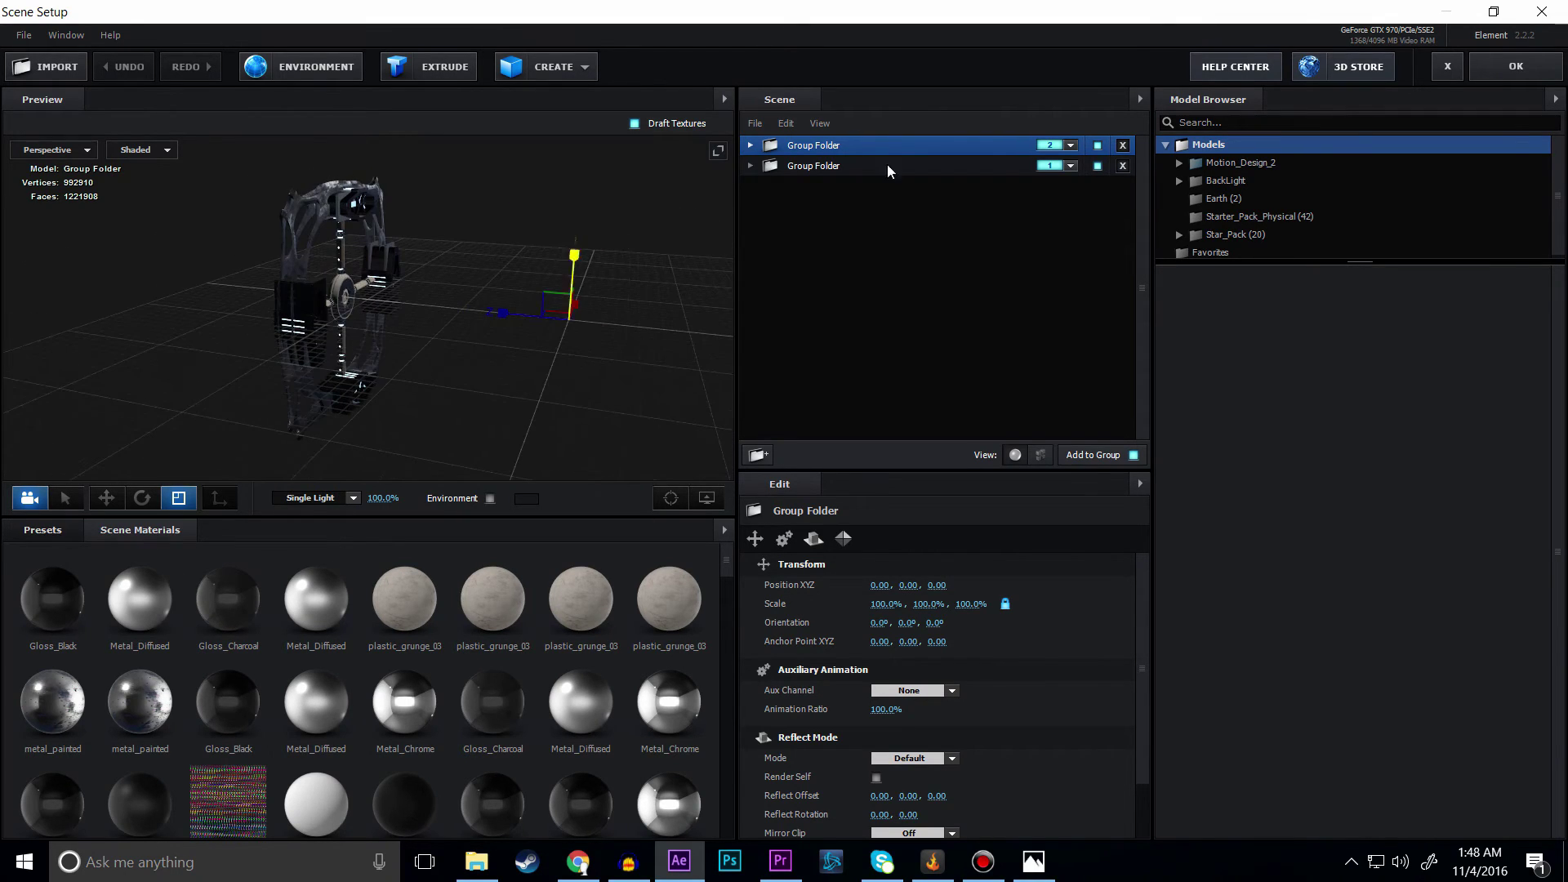
pyautogui.click(1516, 66)
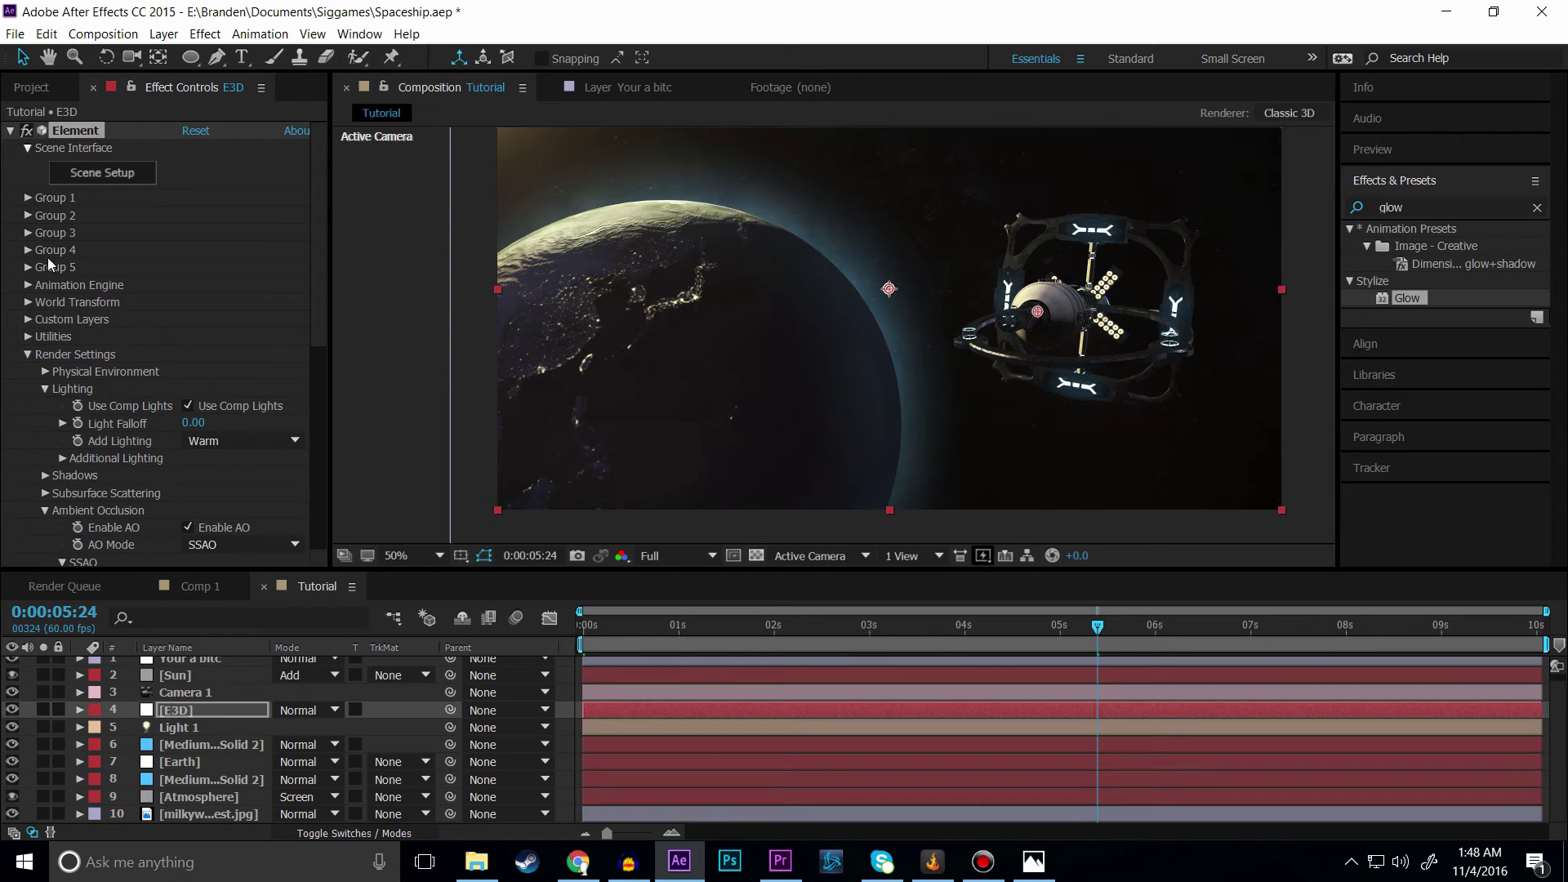
# Step: Review the group assignments in E3D's Scene Setup and reveal Group 2's Particle Replicator rotation settings
pyautogui.click(30, 218)
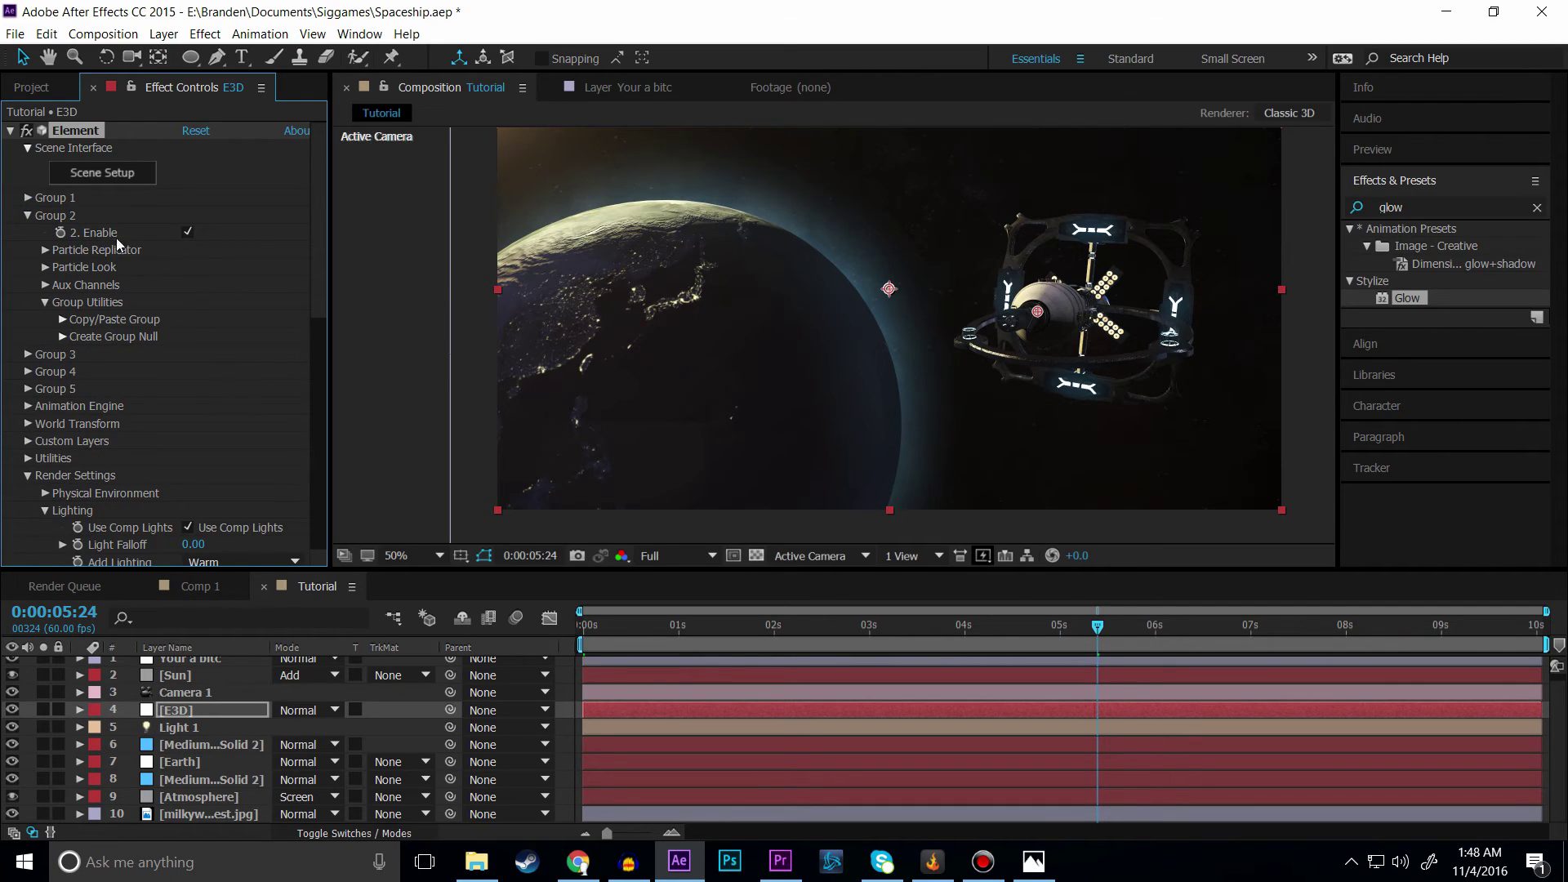
pyautogui.click(103, 173)
pyautogui.click(1077, 150)
pyautogui.click(1070, 162)
pyautogui.click(1516, 66)
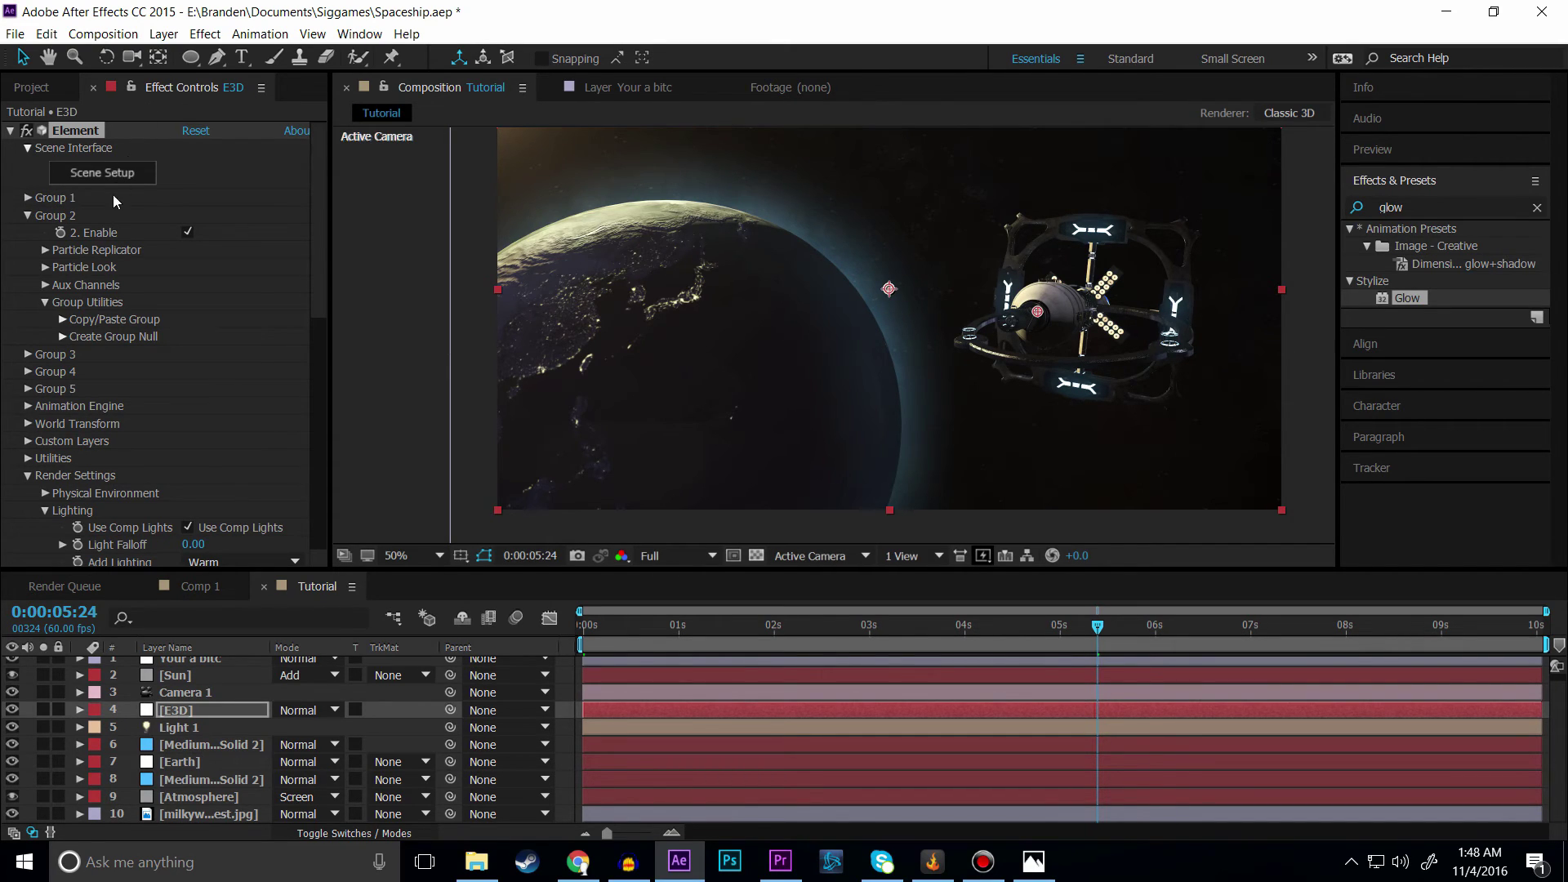
pyautogui.click(44, 254)
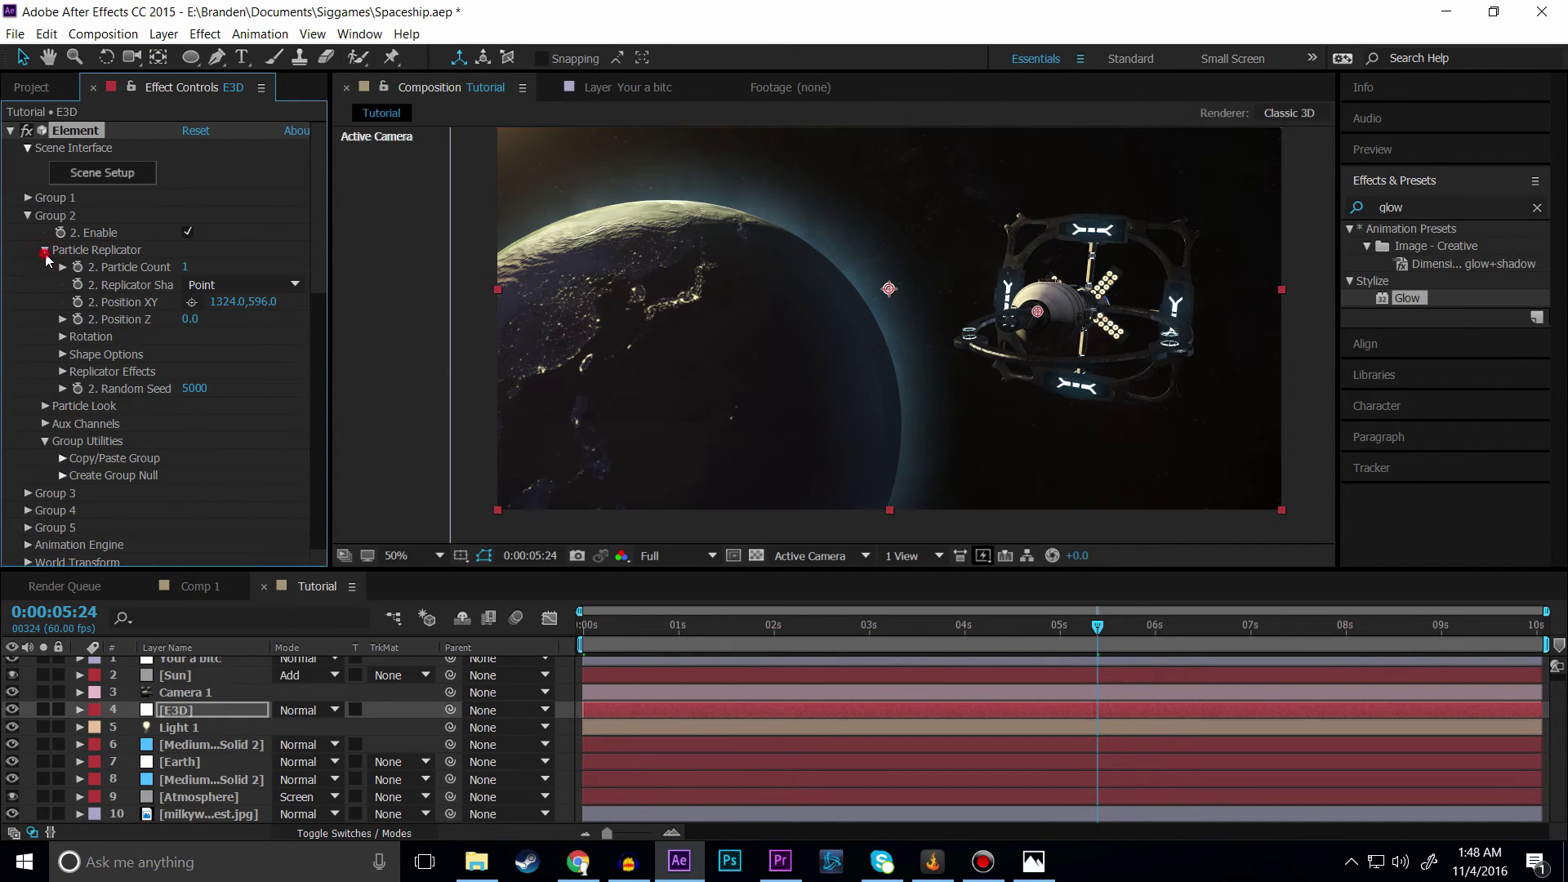
pyautogui.click(44, 255)
pyautogui.click(45, 250)
pyautogui.click(63, 336)
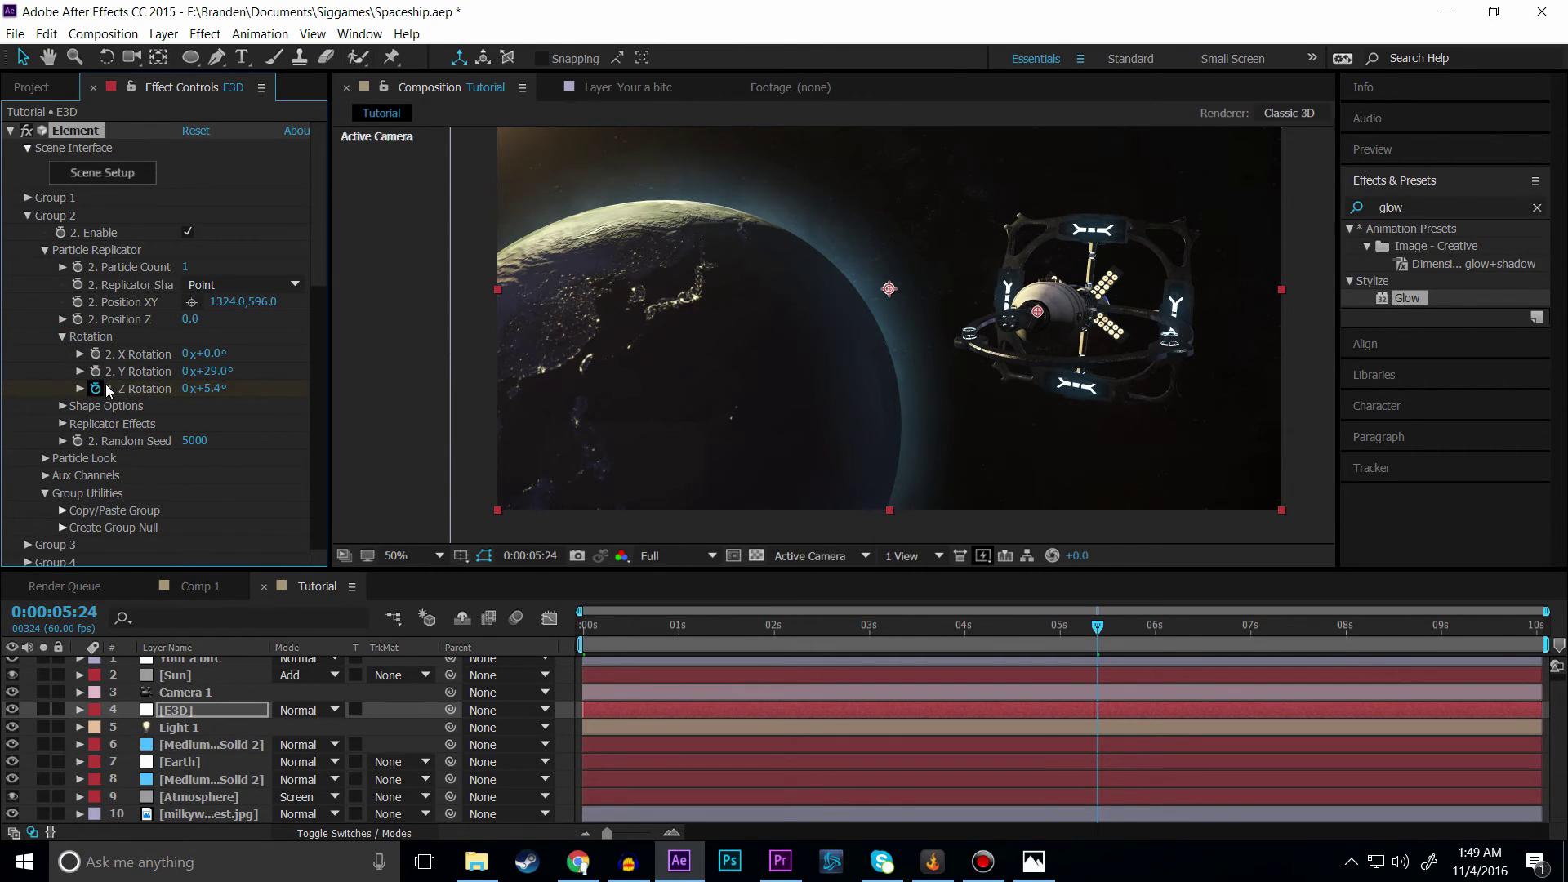
# Step: Scrub through the Tutorial composition and preview the spaceship animation from the first frame
pyautogui.click(587, 625)
pyautogui.press('space')
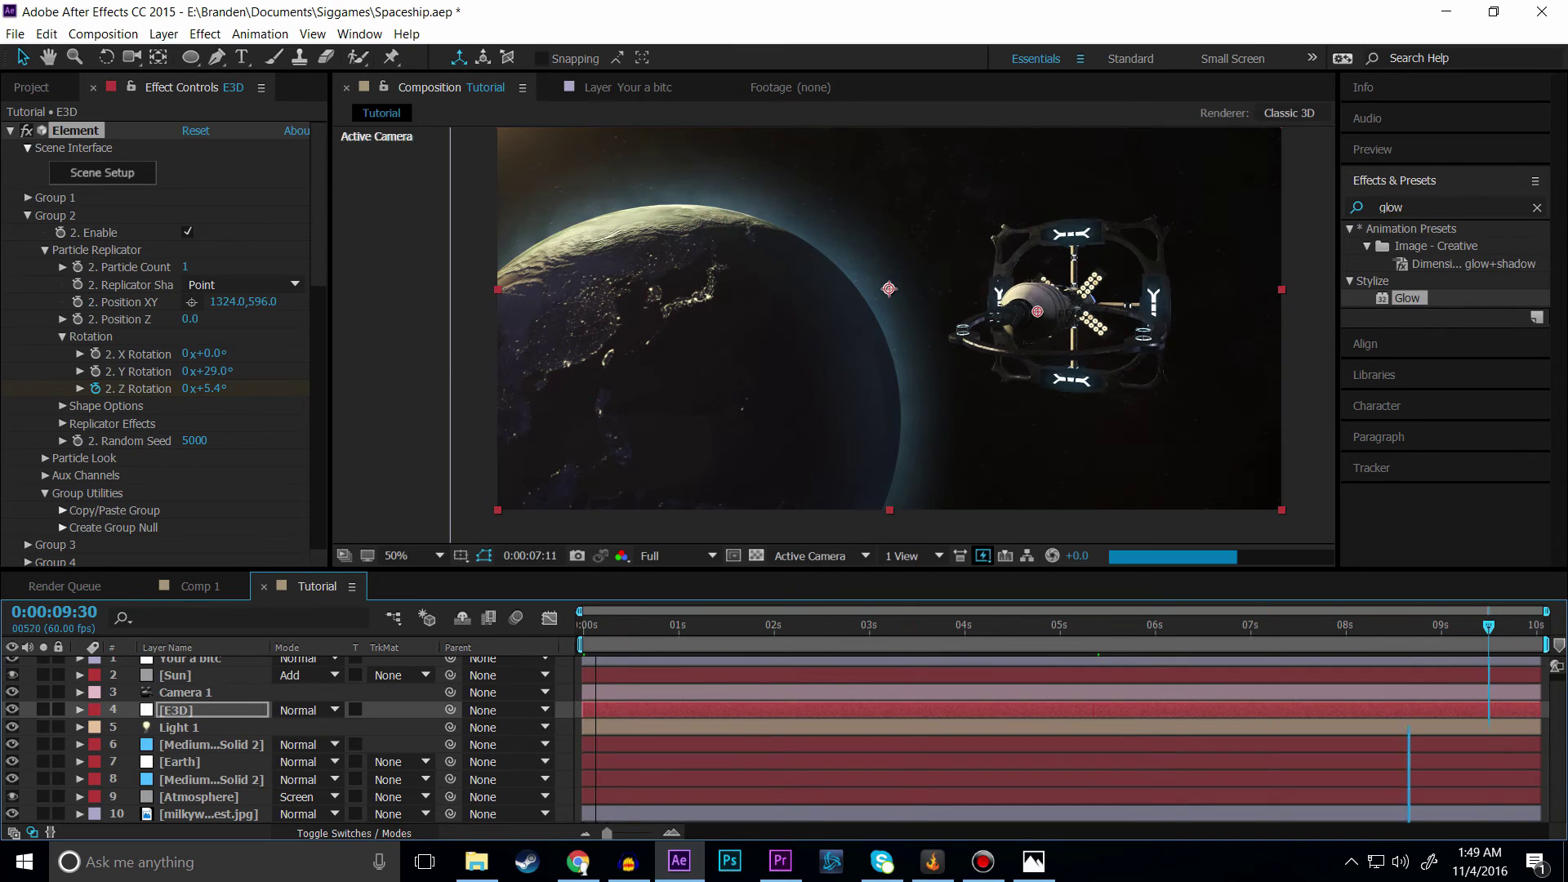
pyautogui.moveTo(625, 640); pyautogui.dragTo(1543, 614)
pyautogui.moveTo(1230, 649); pyautogui.dragTo(571, 624)
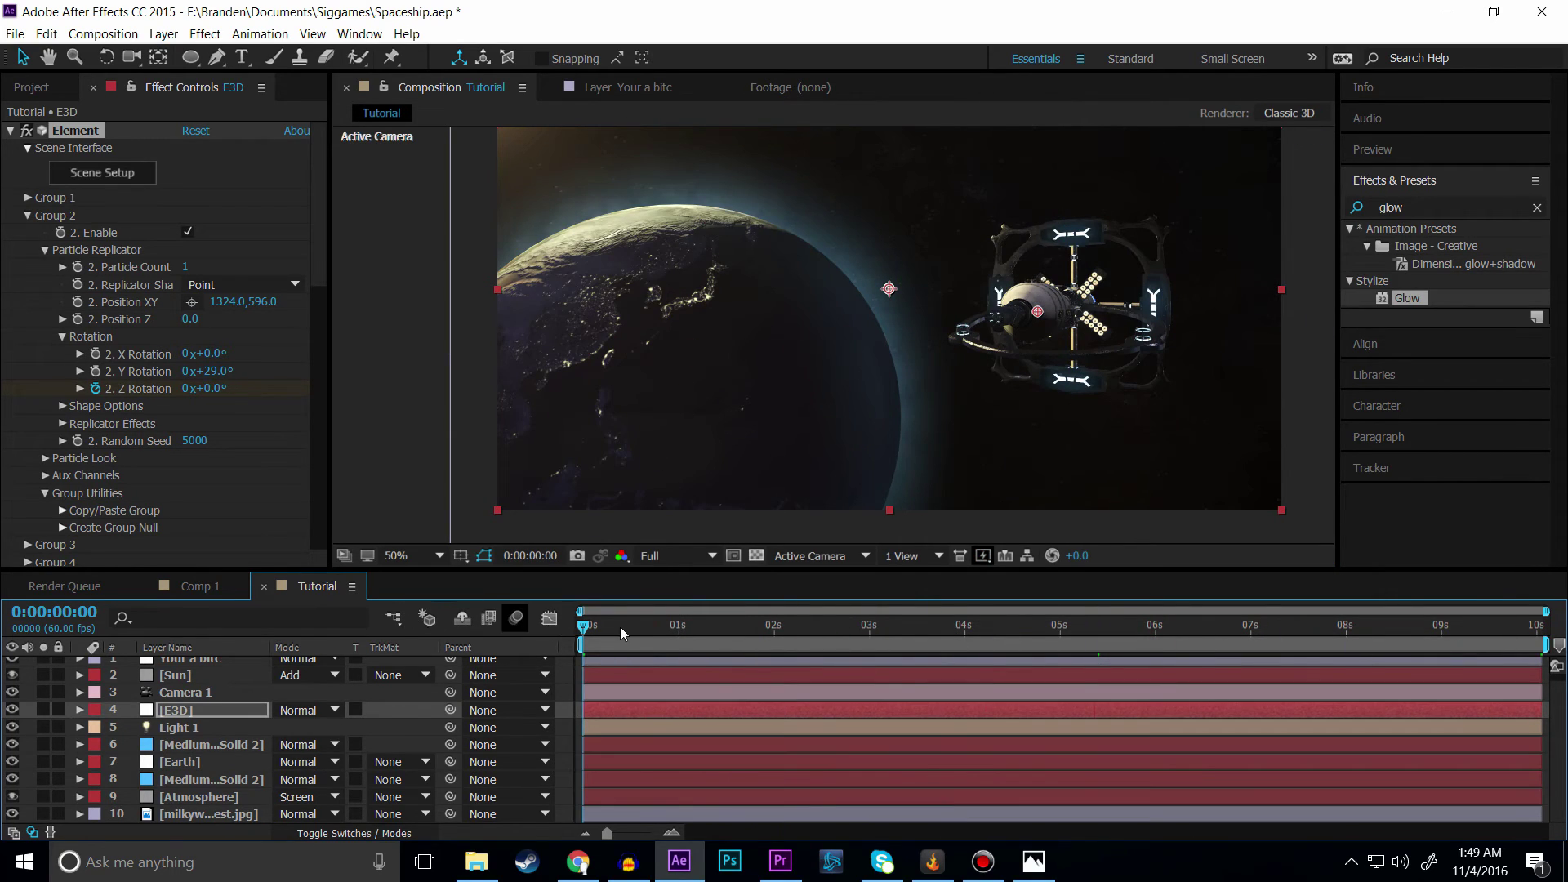
pyautogui.press('space')
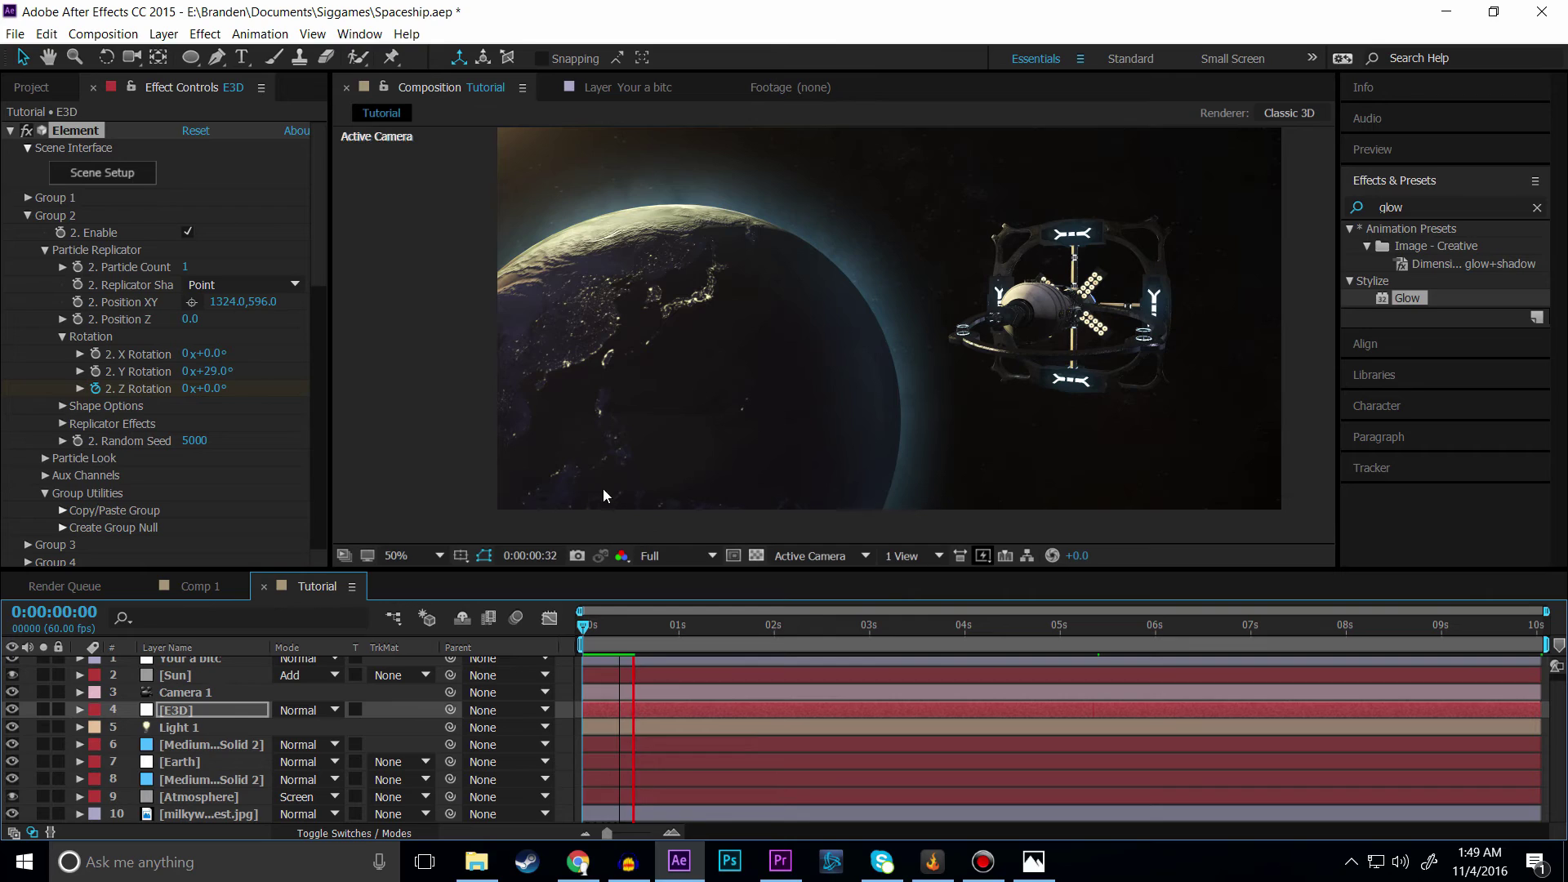
pyautogui.press('space')
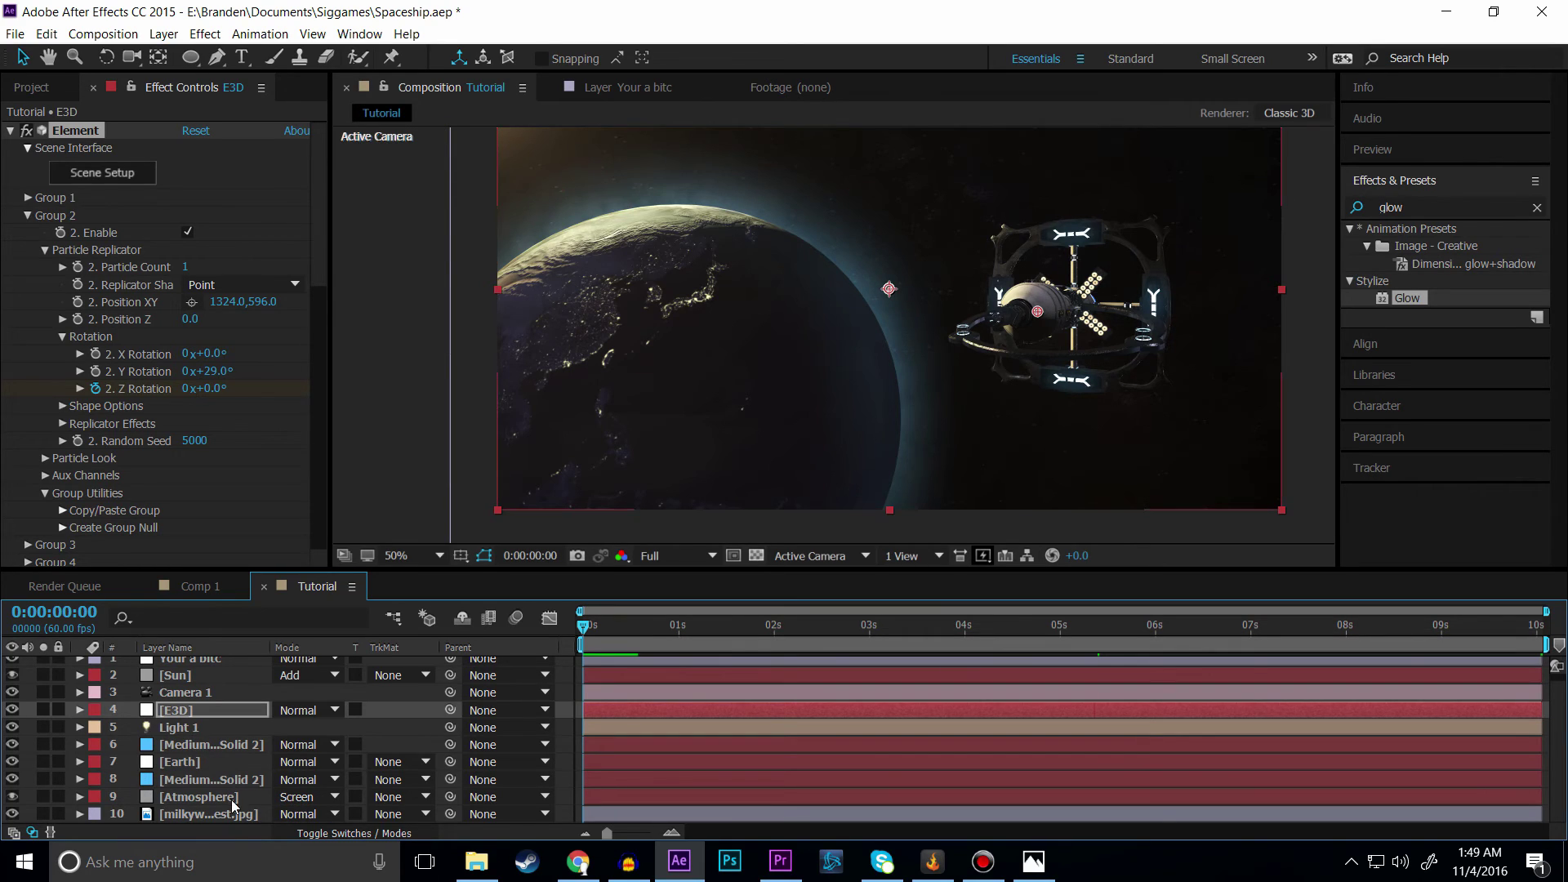
pyautogui.click(627, 632)
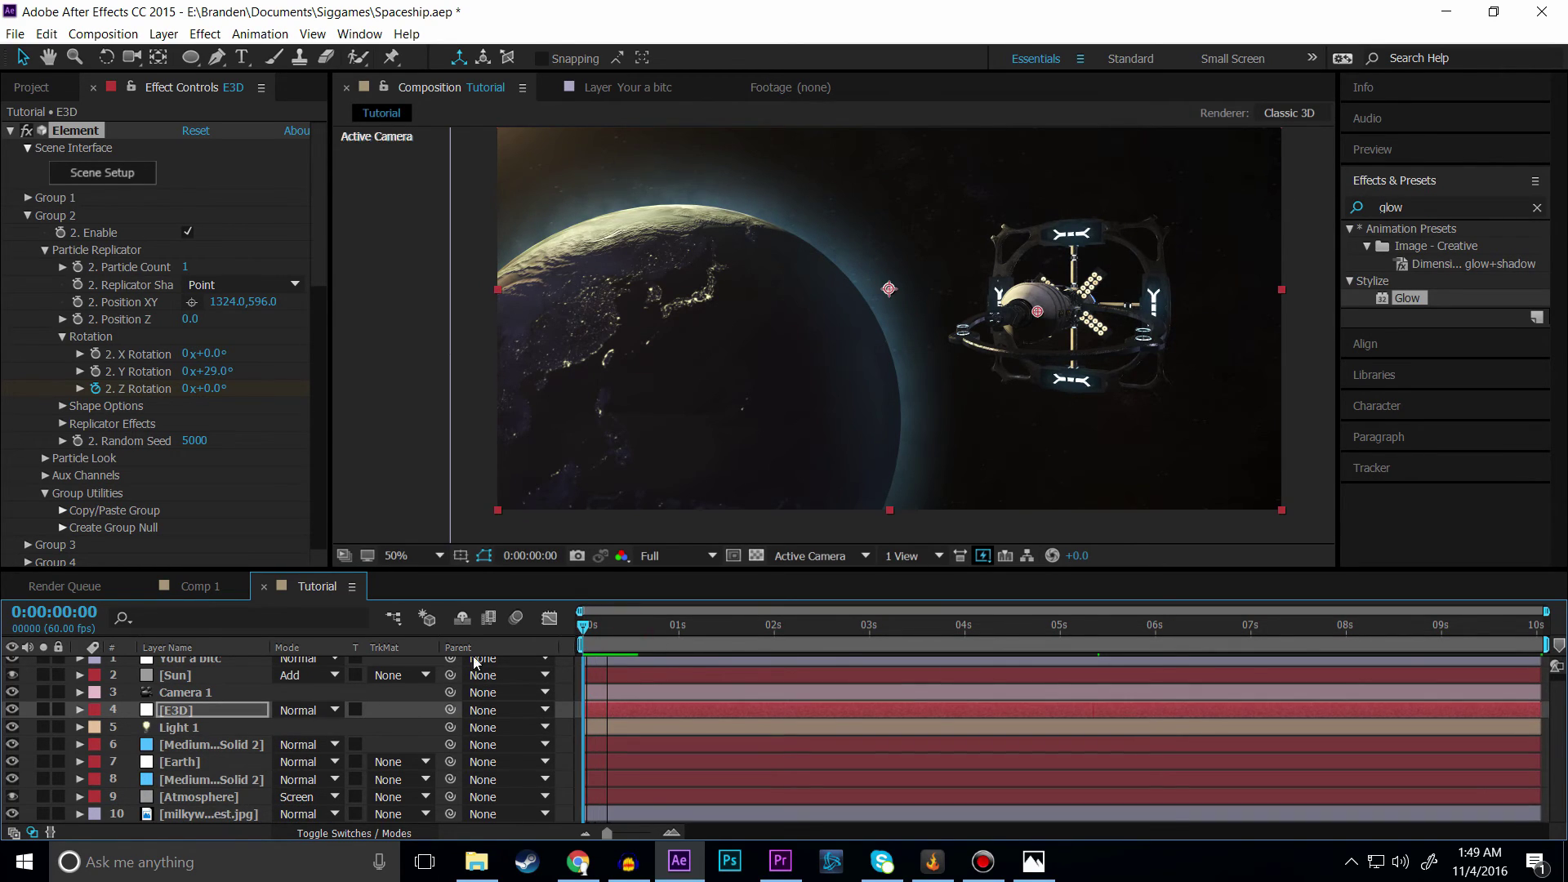
# Step: Set the opacity of the Milky Way background image layer to 10%
pyautogui.click(214, 811)
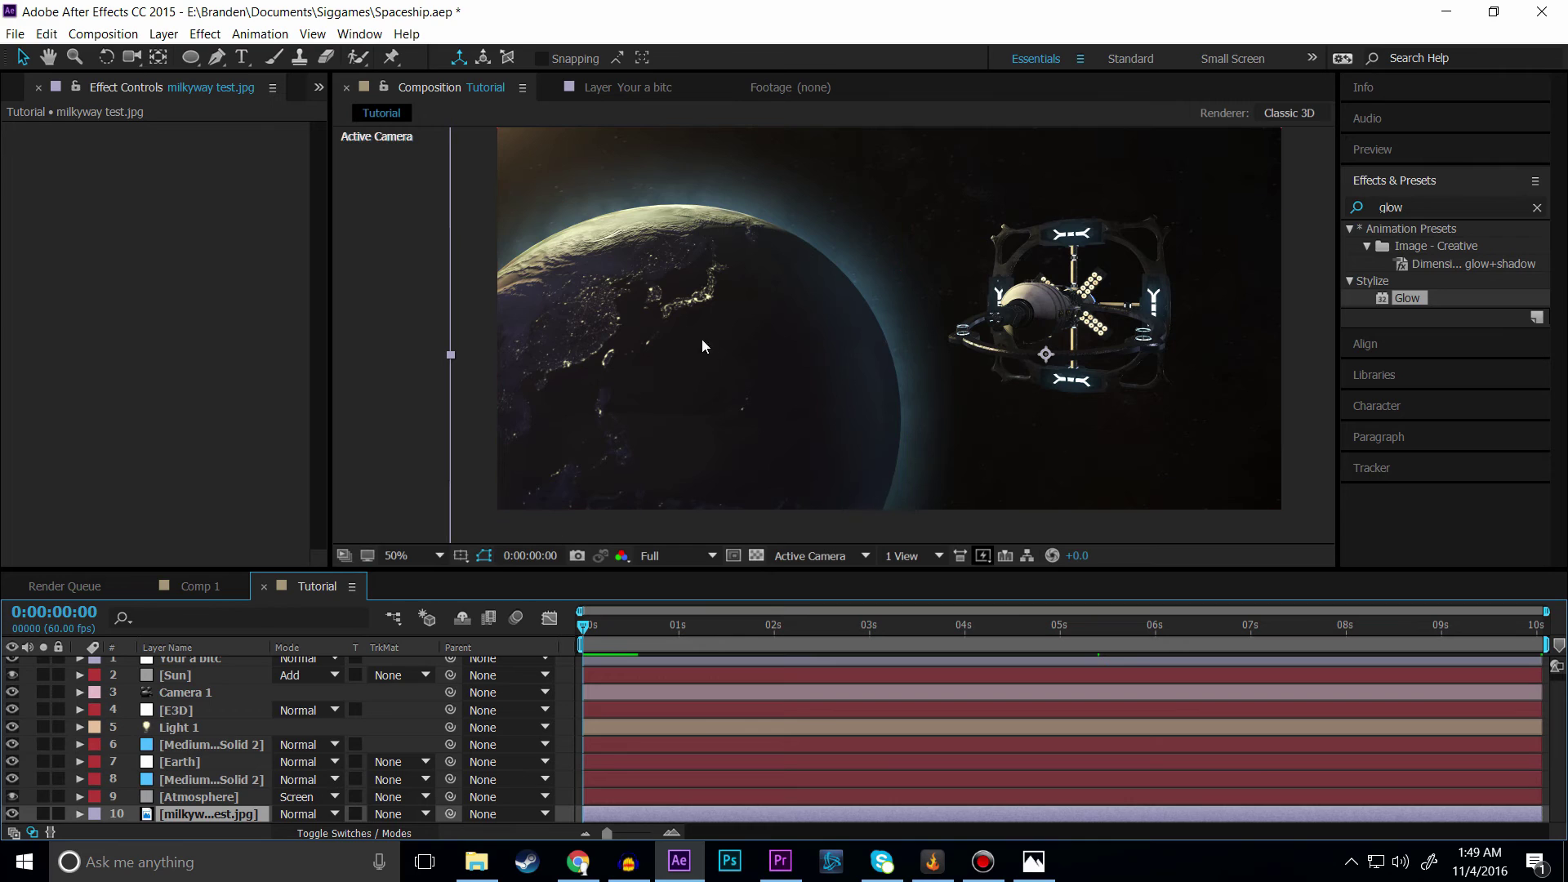
pyautogui.press('t')
pyautogui.moveTo(286, 814); pyautogui.dragTo(302, 817)
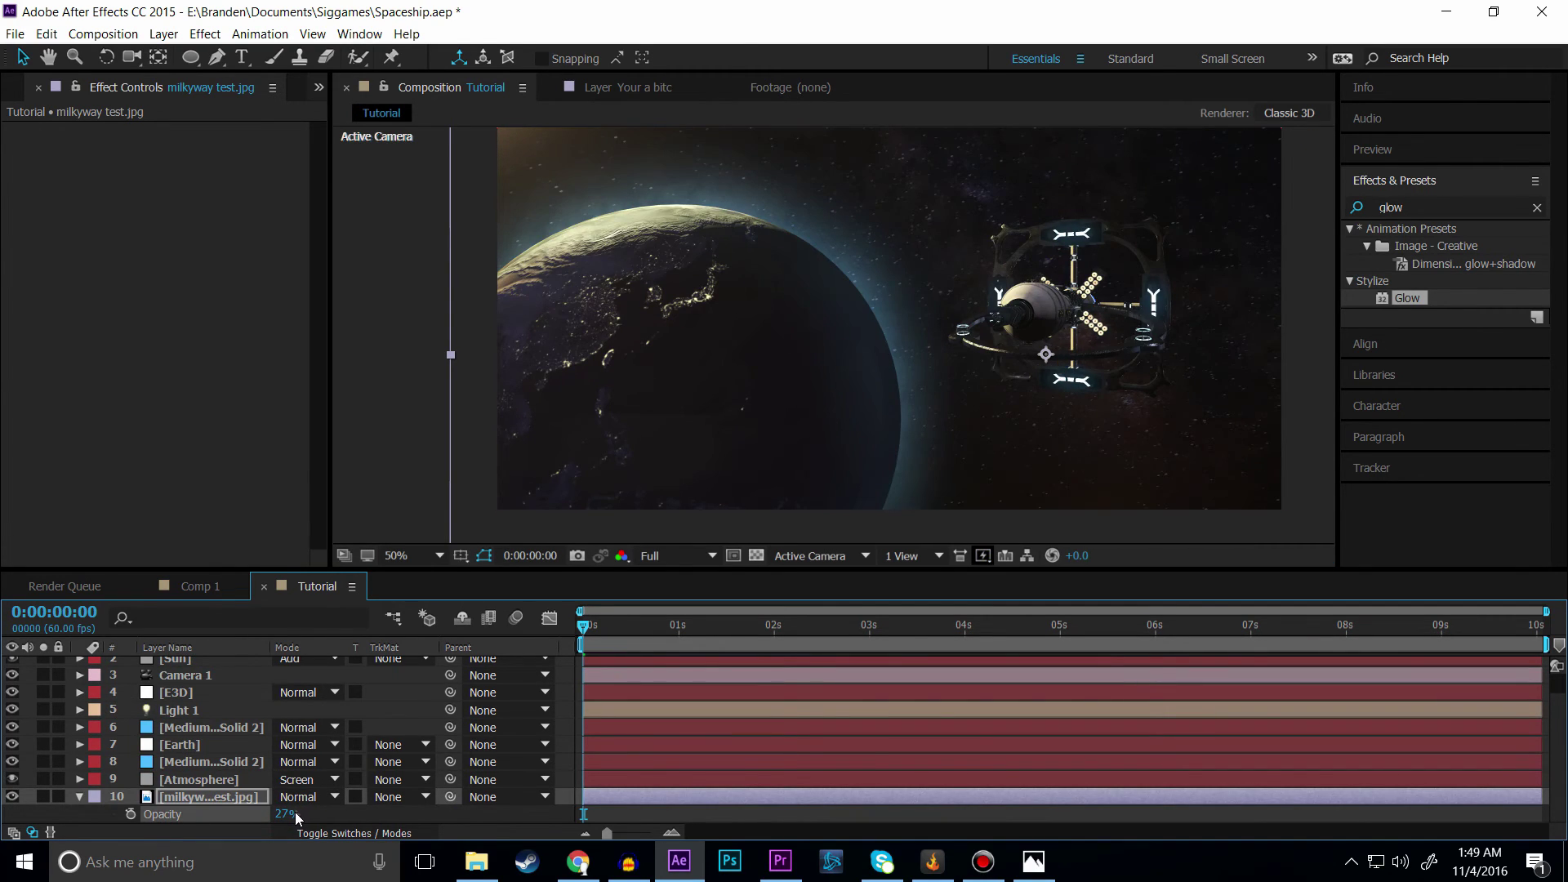
pyautogui.click(285, 814)
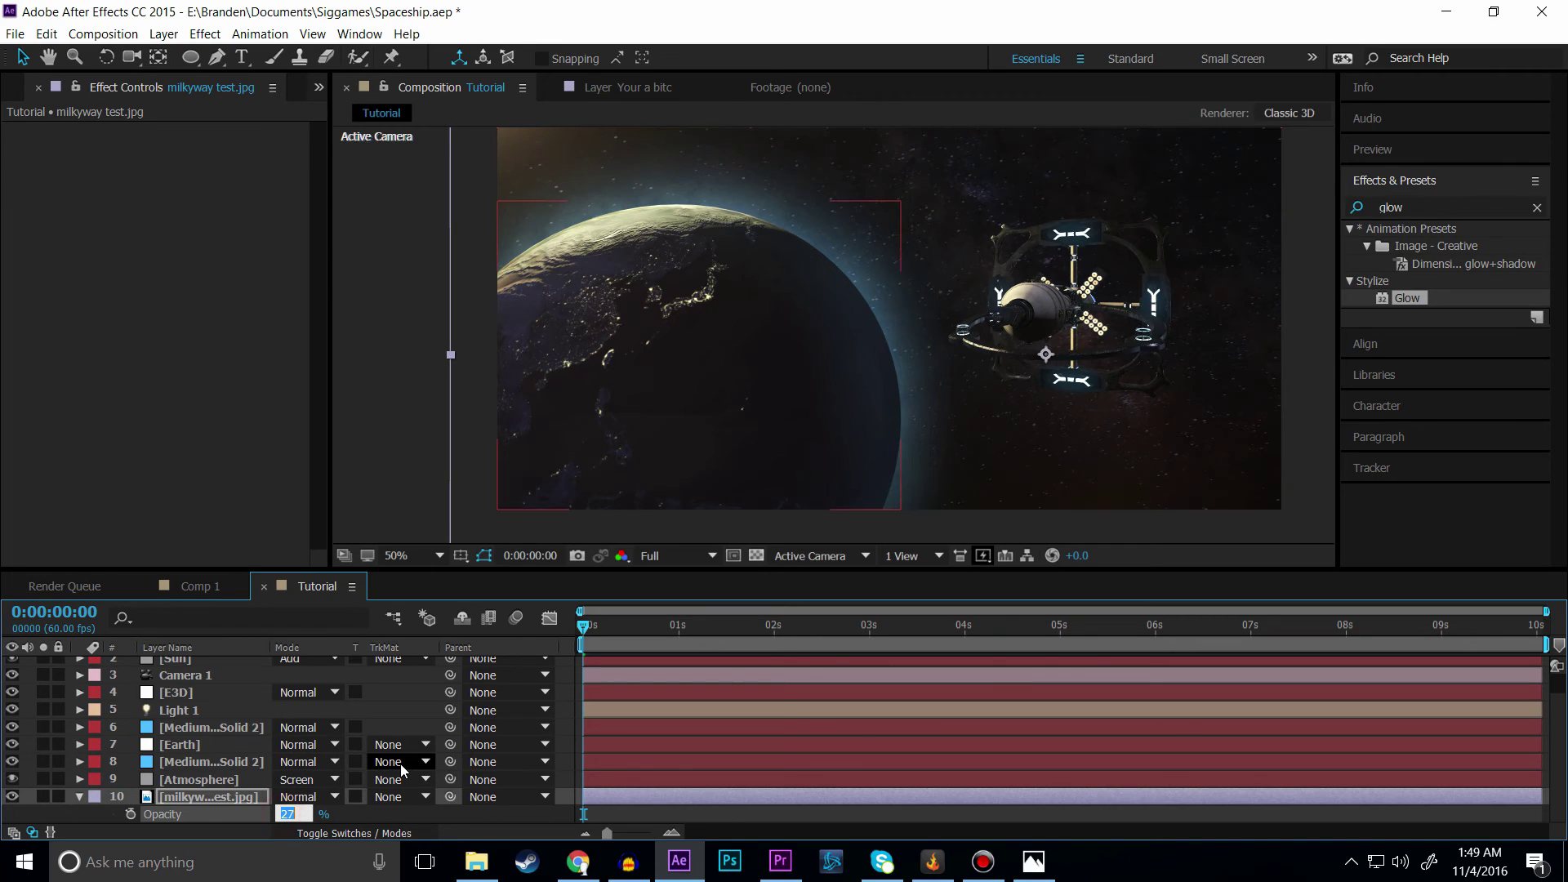
pyautogui.write('10')
pyautogui.press('Return')
# Step: Check the background's new opacity at 0:00:03:02 and preview the scene's animation
pyautogui.click(872, 635)
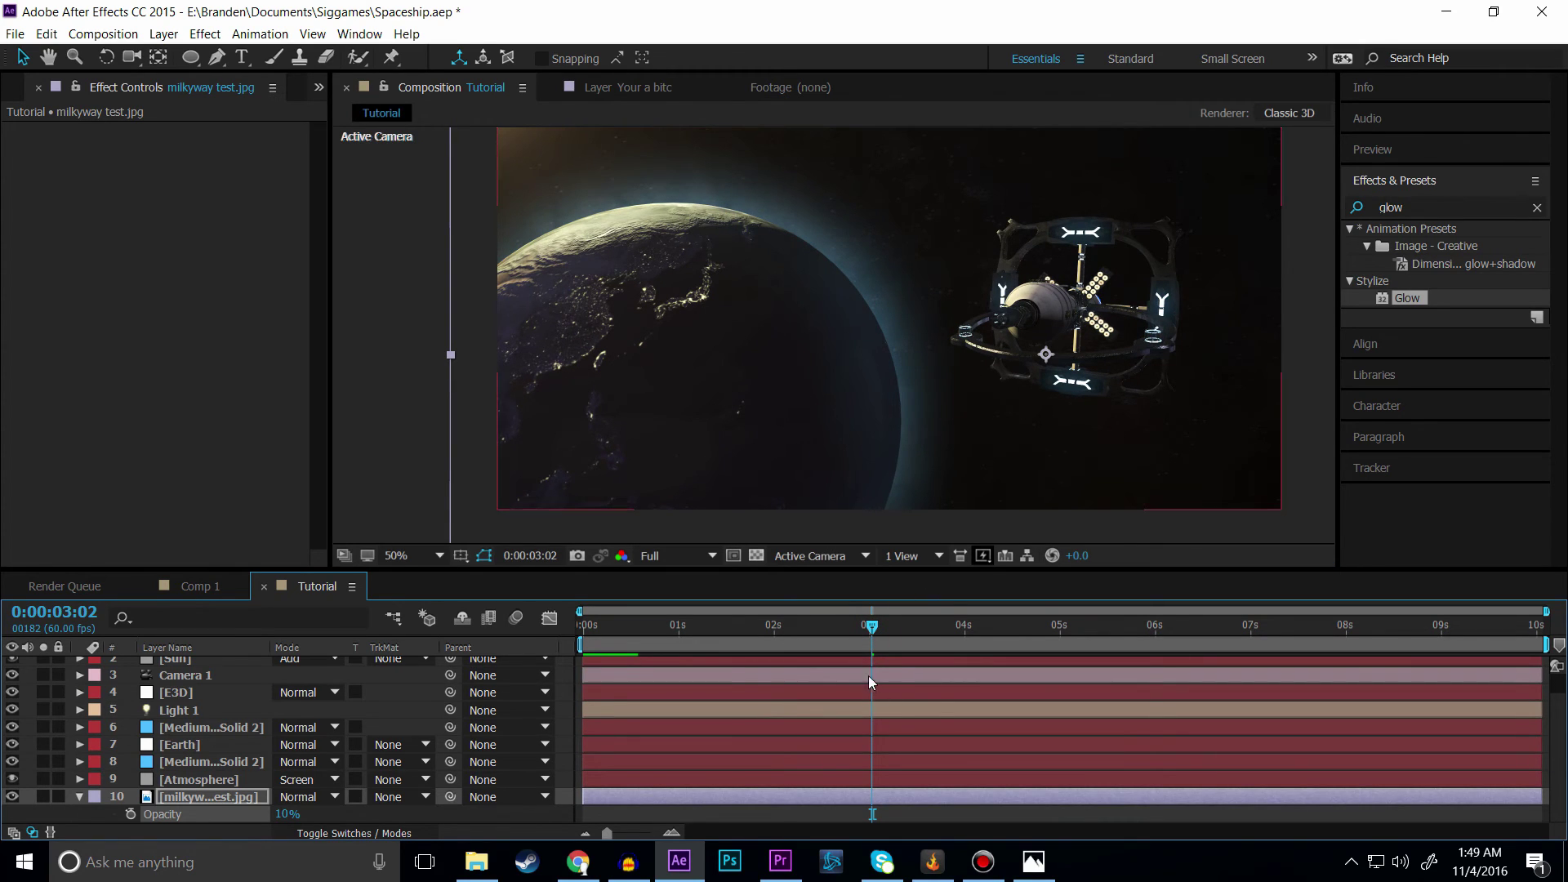
pyautogui.press('space')
pyautogui.click(516, 618)
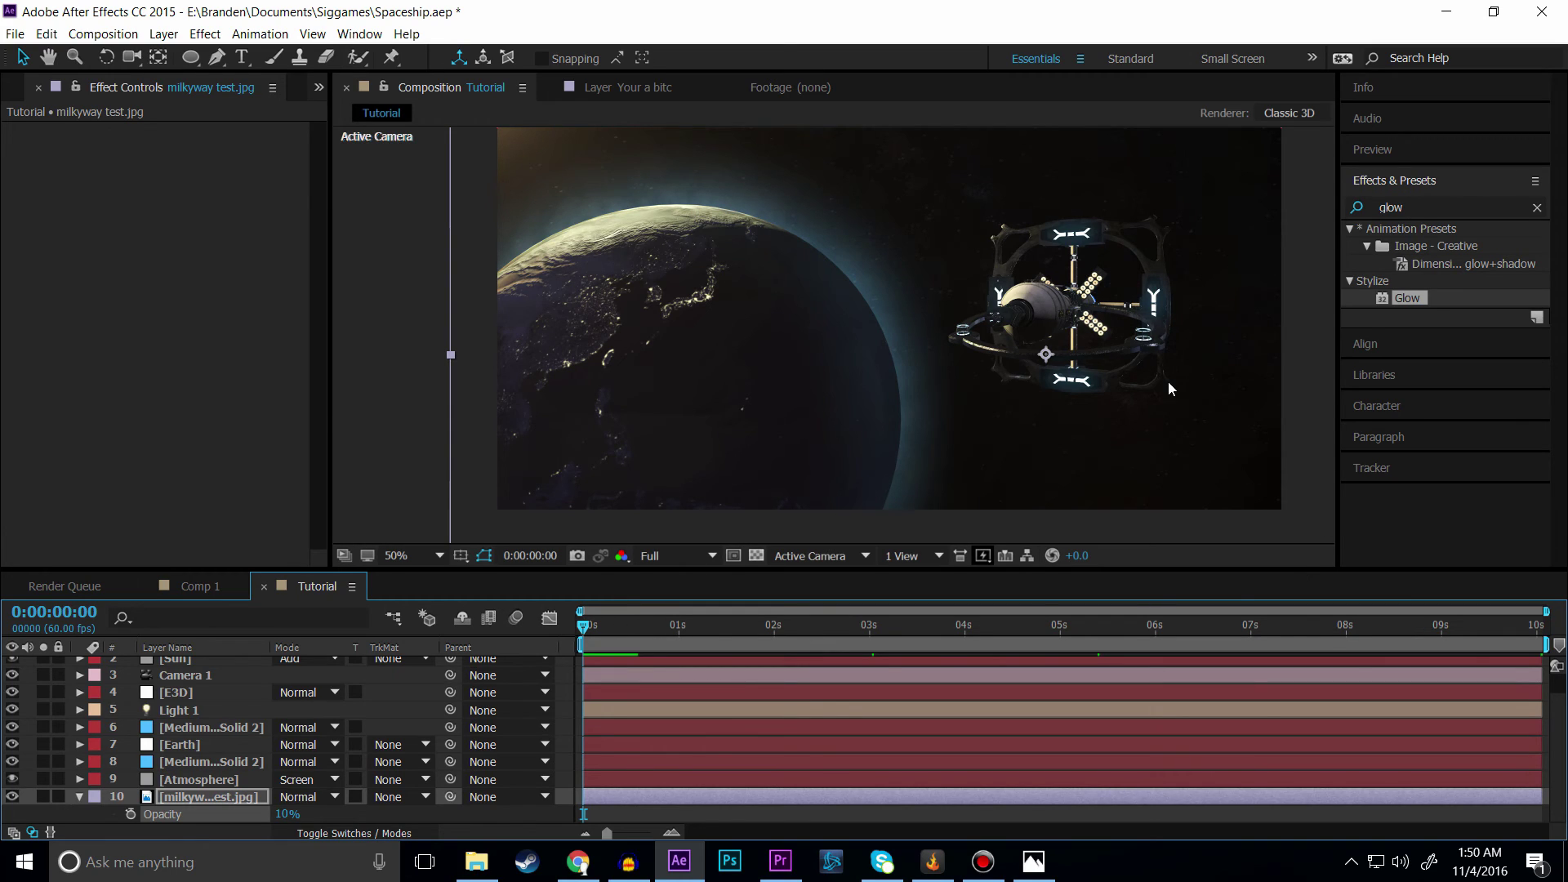
# Step: View the render queue and the jedi_00000.jpg image in Photos, closing the image and returning to Comp 1
pyautogui.click(193, 586)
pyautogui.click(59, 595)
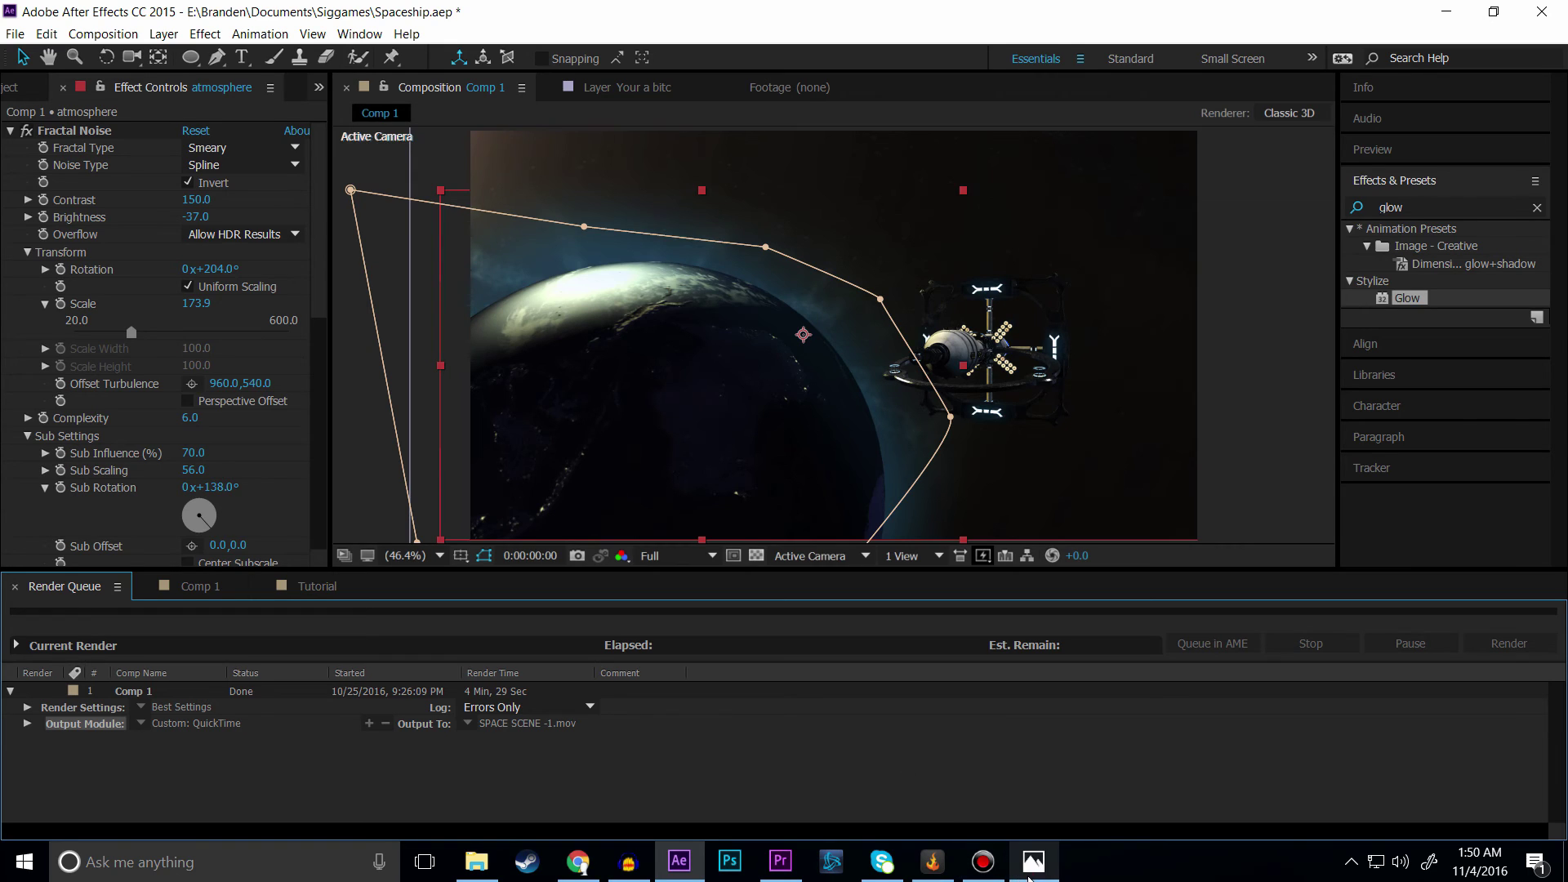
pyautogui.click(1033, 861)
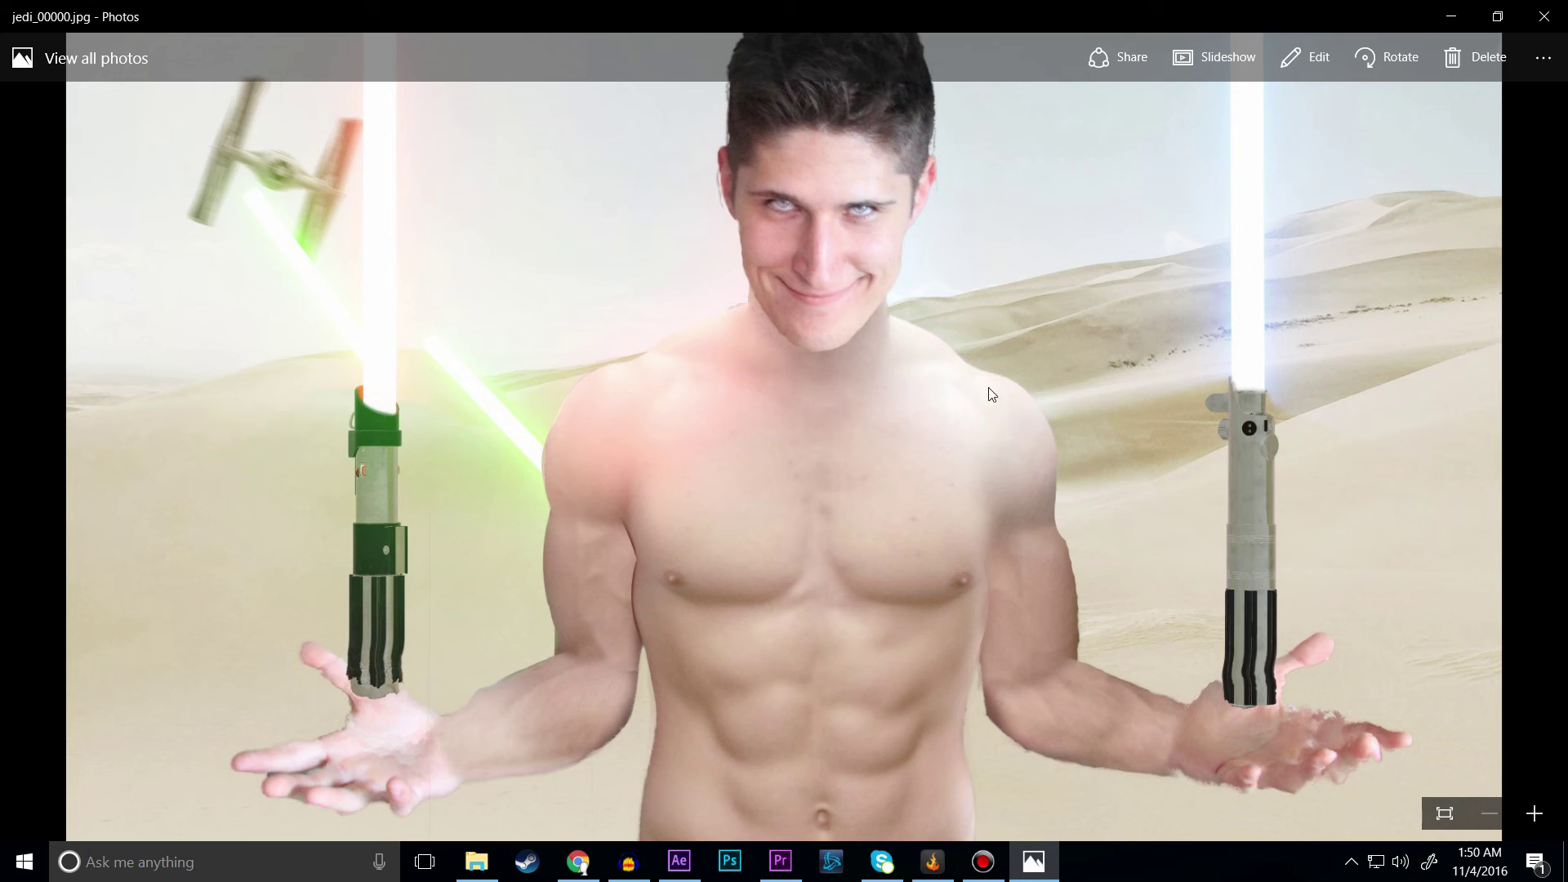
pyautogui.click(1543, 18)
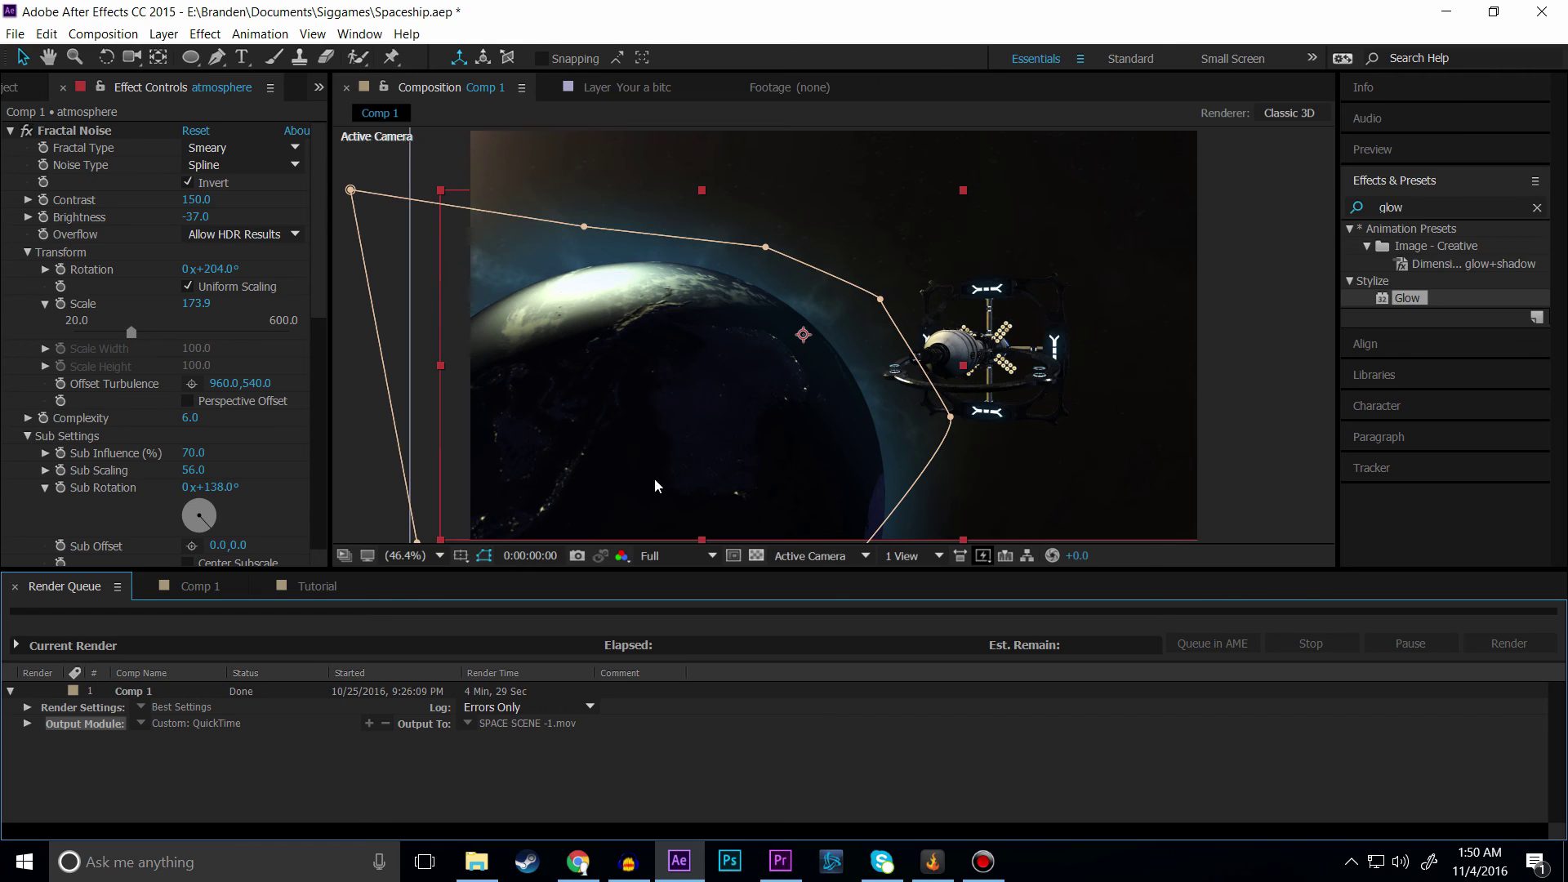
pyautogui.click(199, 586)
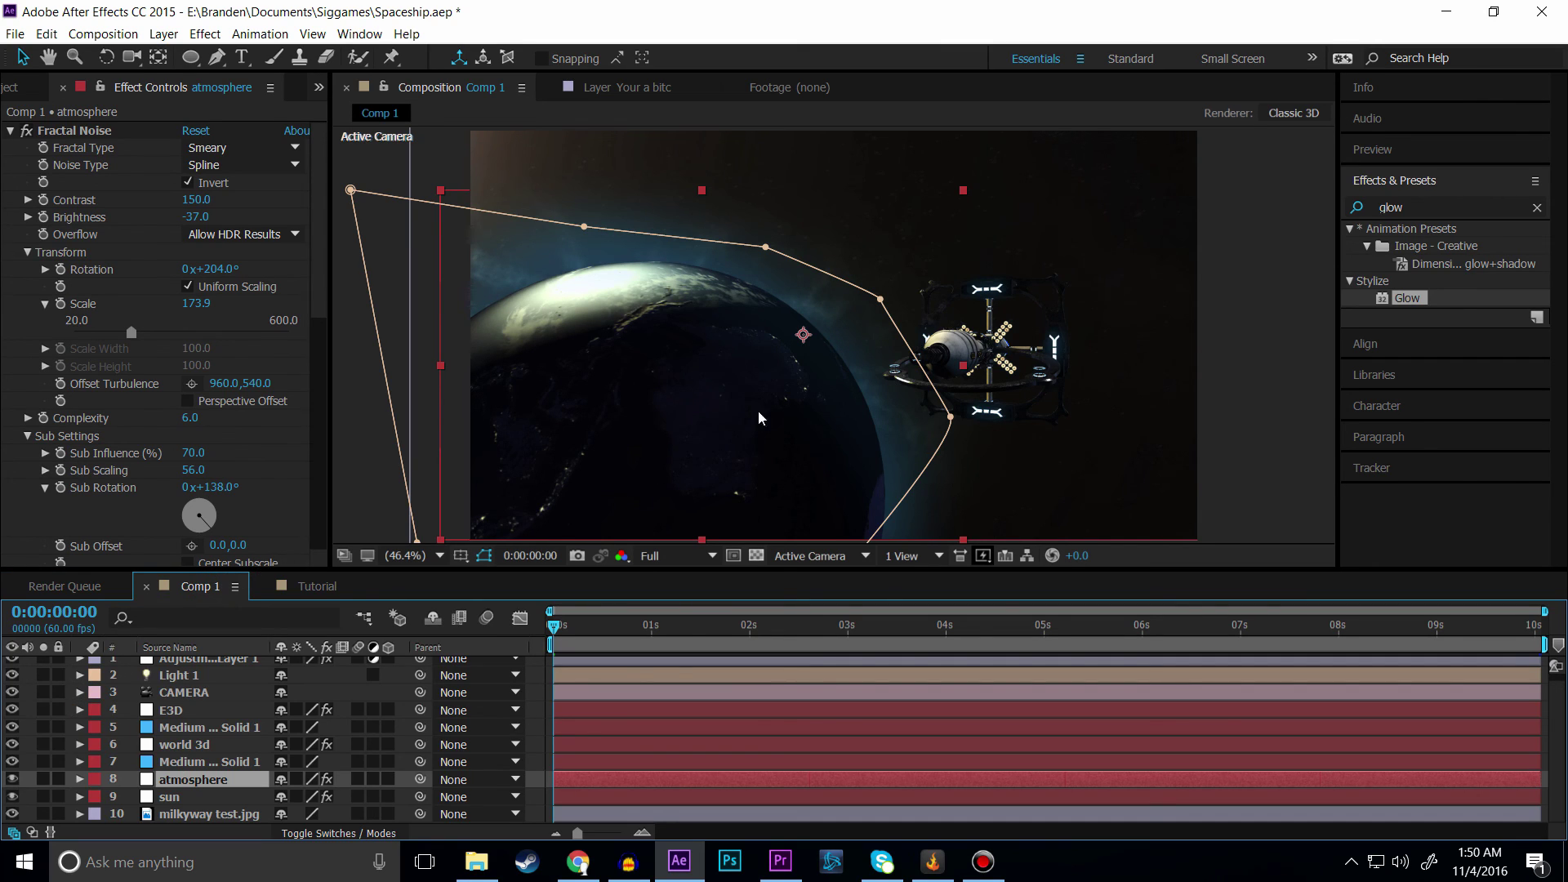